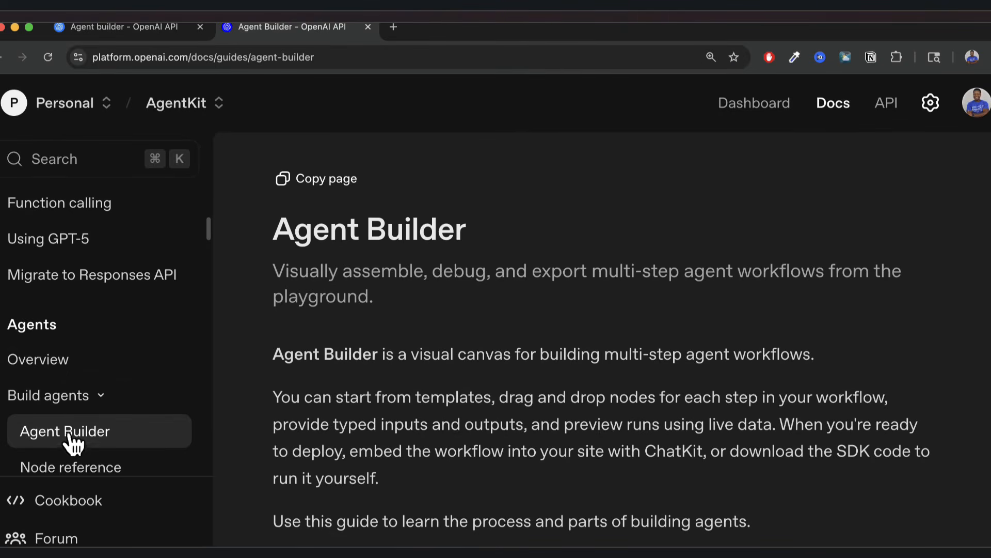
Go from the docs page into Agent Builder.
scroll(371, 395, "down", 3)
scroll(370, 395, "down", 5)
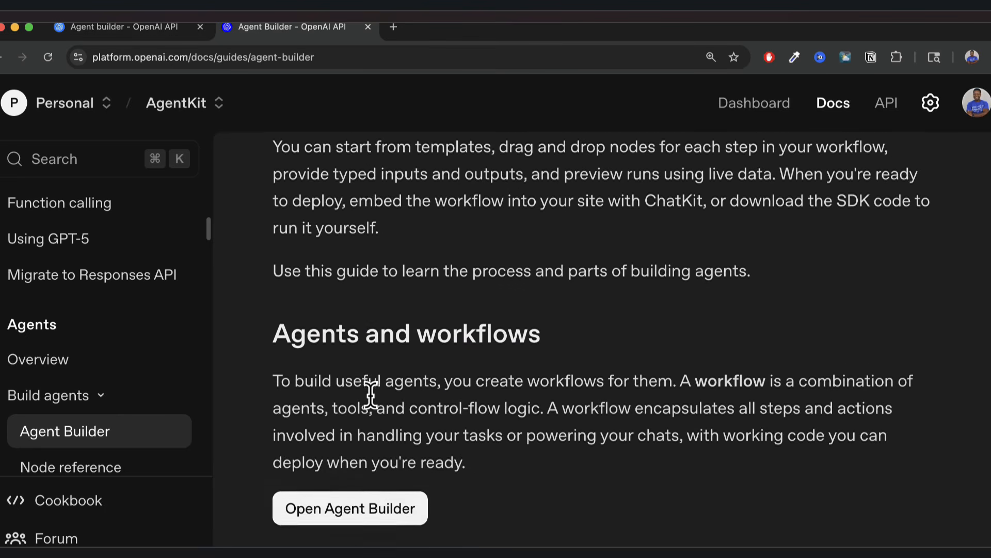
scroll(598, 310, "down", 6)
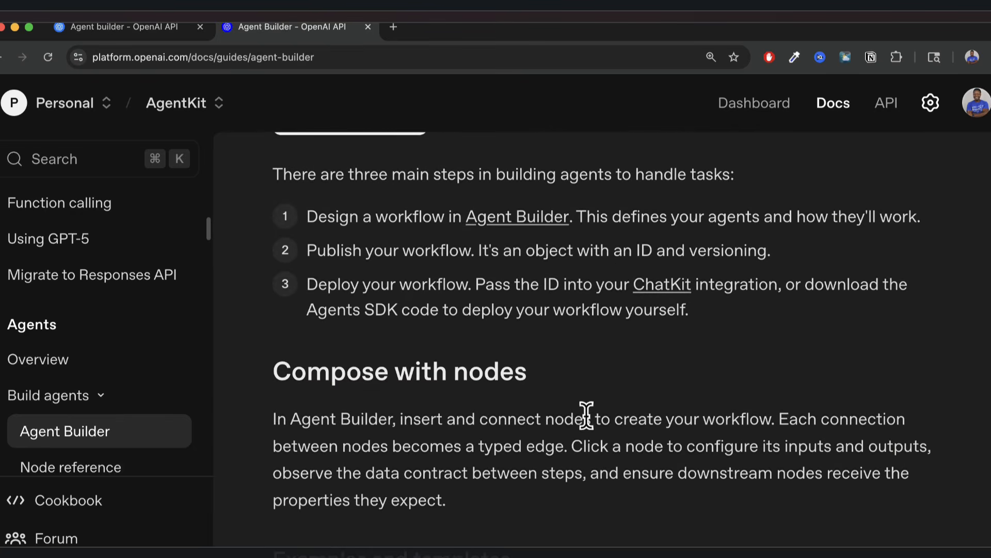
scroll(464, 530, "up", 2)
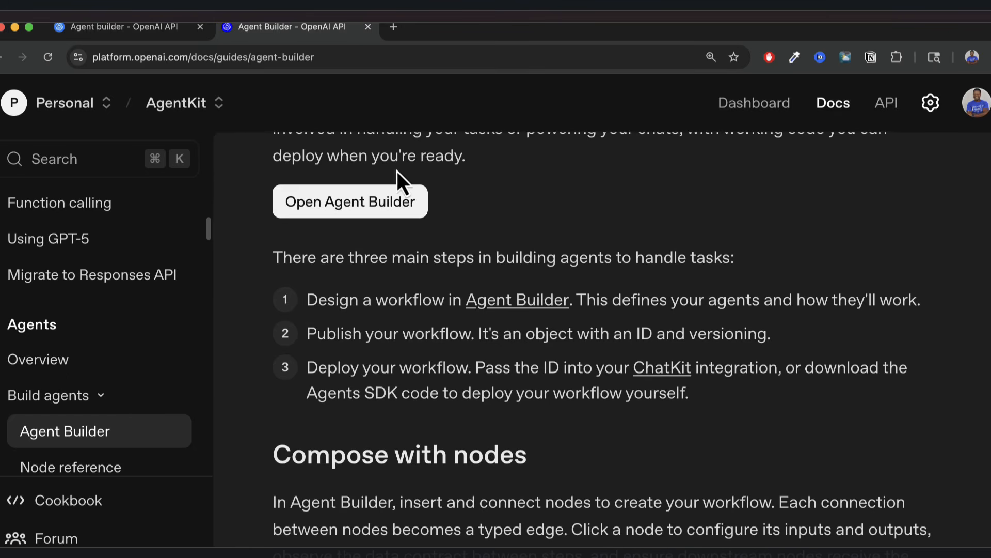
left_click(360, 209)
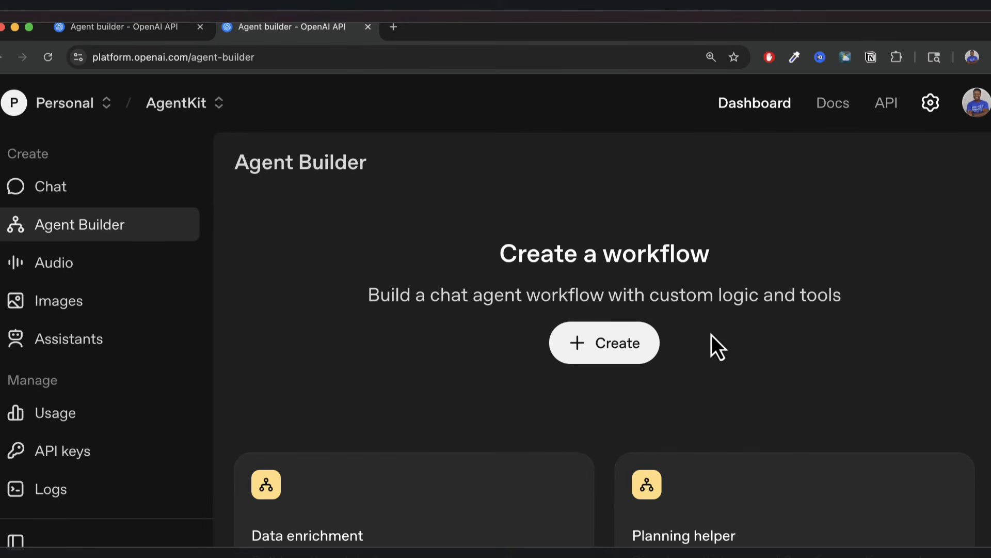
Zoom the dashboard to 175% and browse the workflow template cards.
scroll(780, 352, "down", 3)
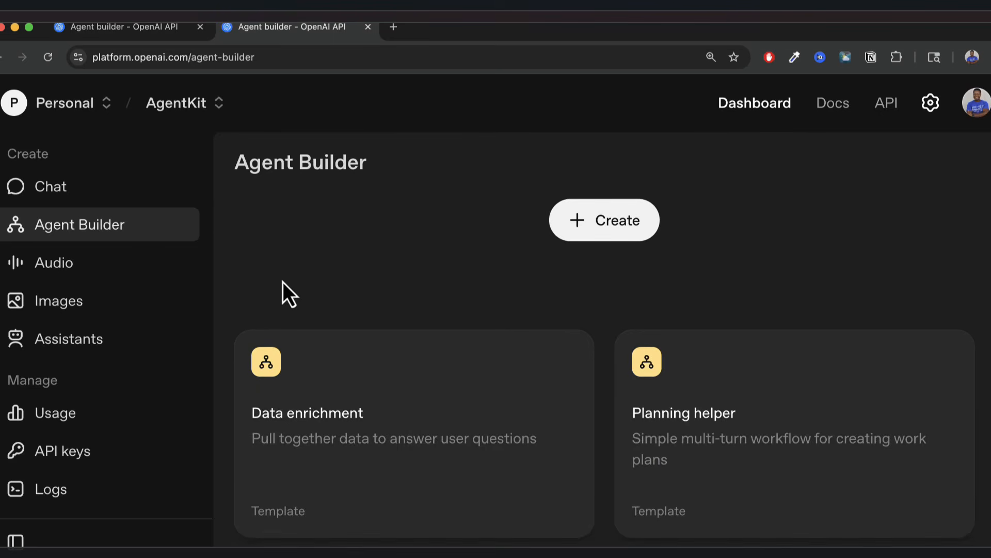
scroll(388, 281, "up", 3)
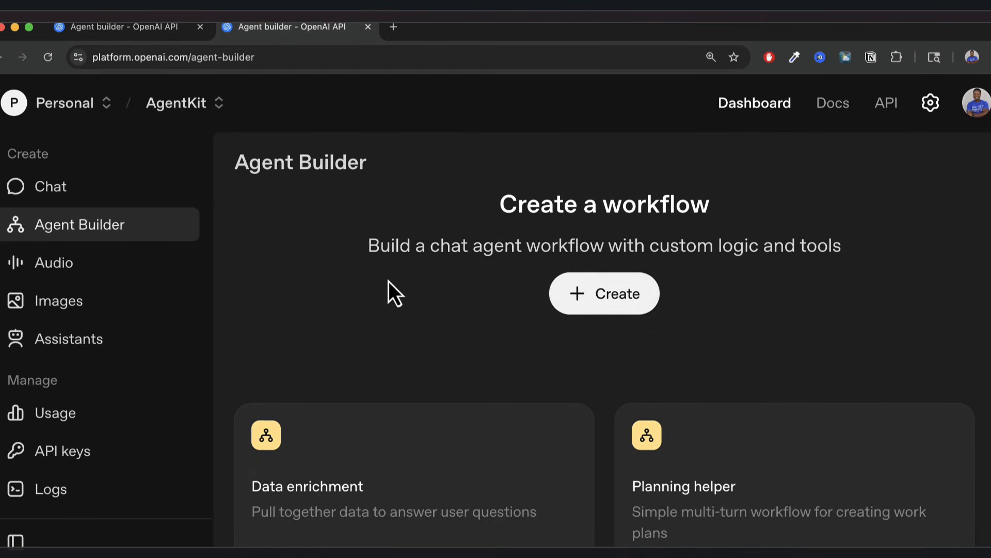
scroll(497, 350, "down", 3)
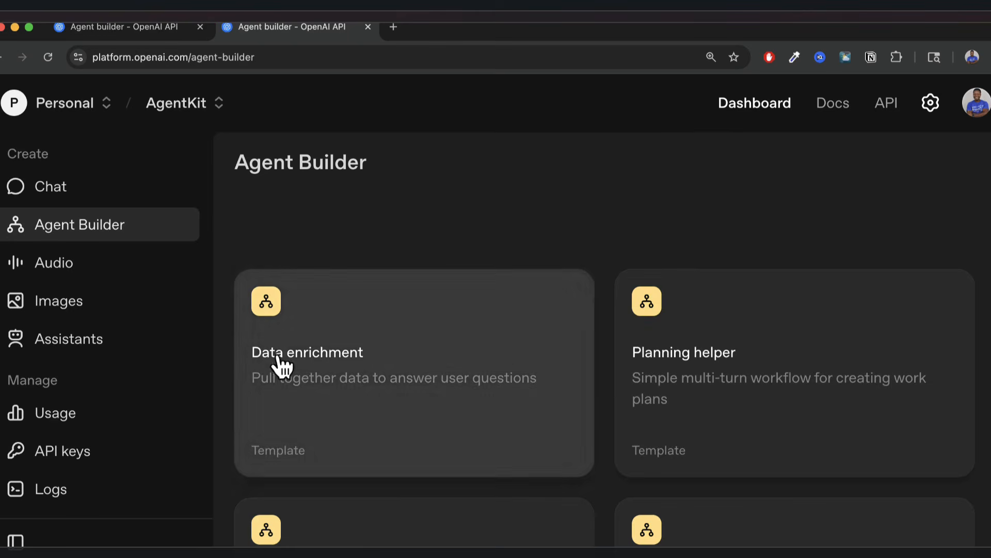
scroll(414, 479, "up", 1)
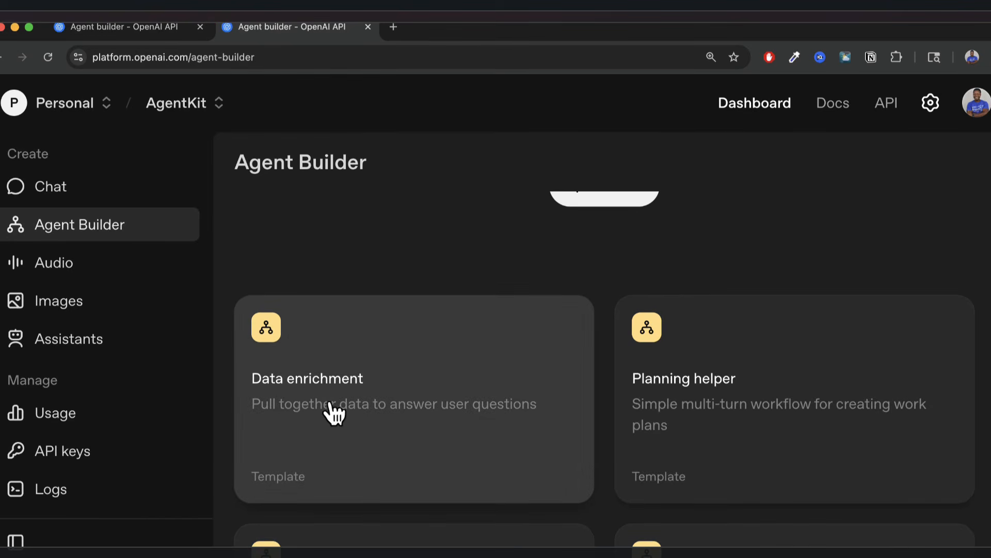
key("super+equal")
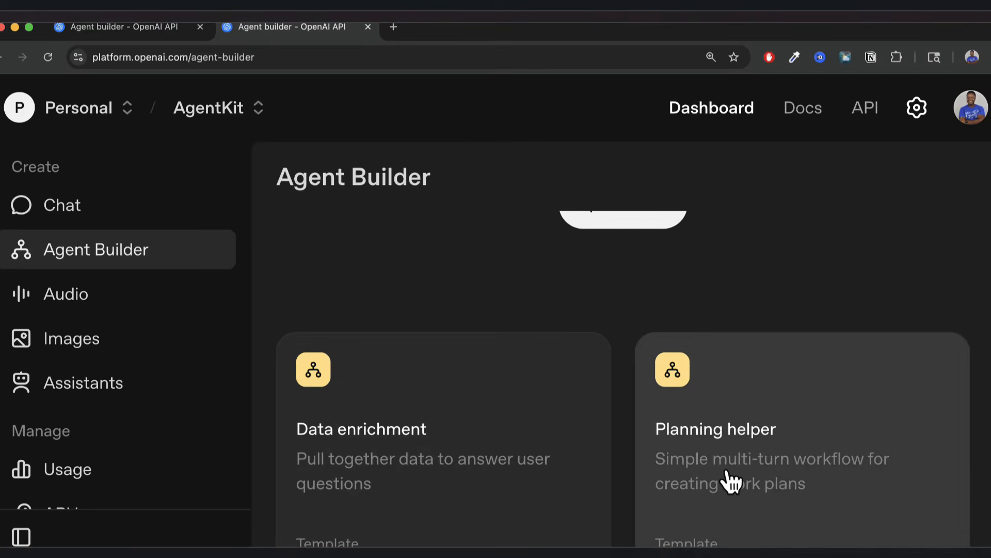
scroll(731, 478, "down", 1)
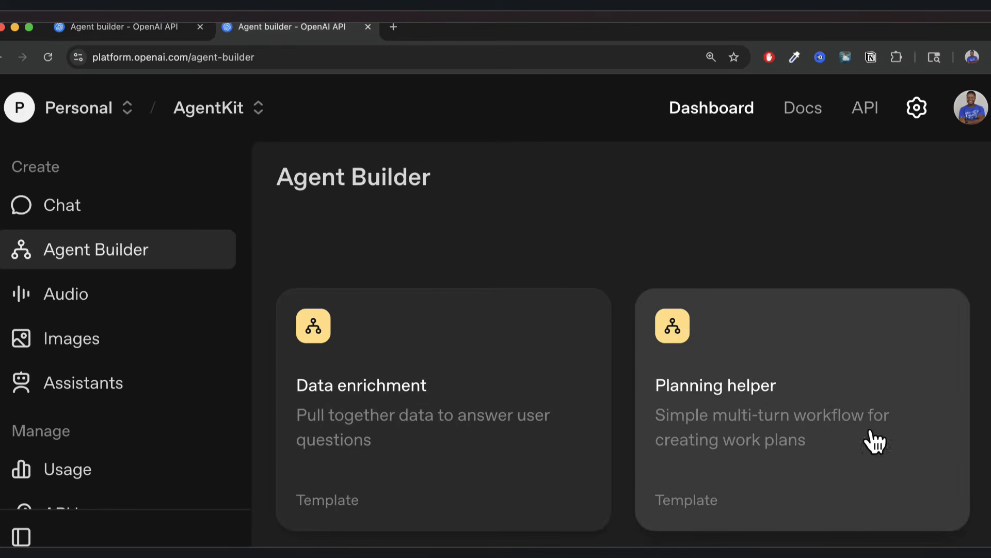
scroll(767, 477, "down", 5)
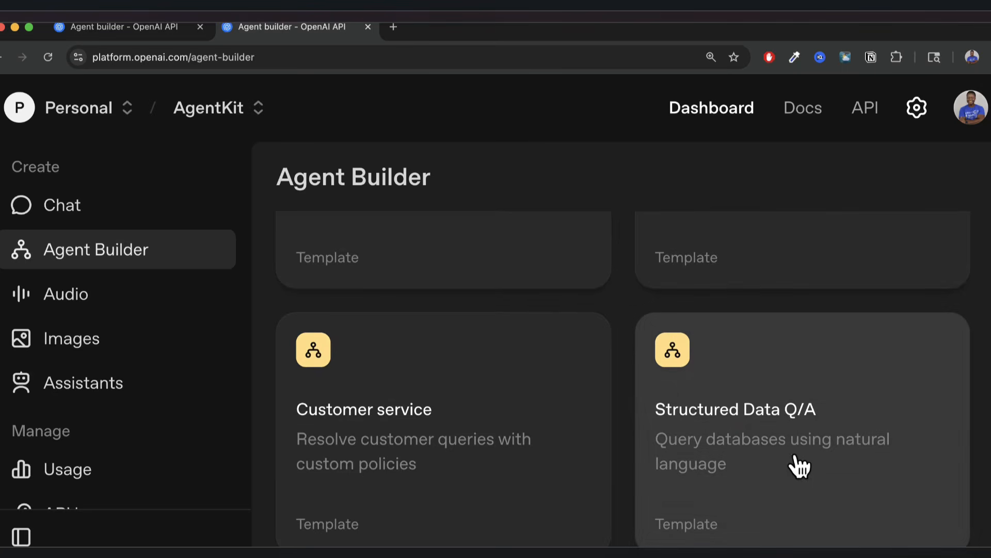
scroll(744, 494, "down", 1)
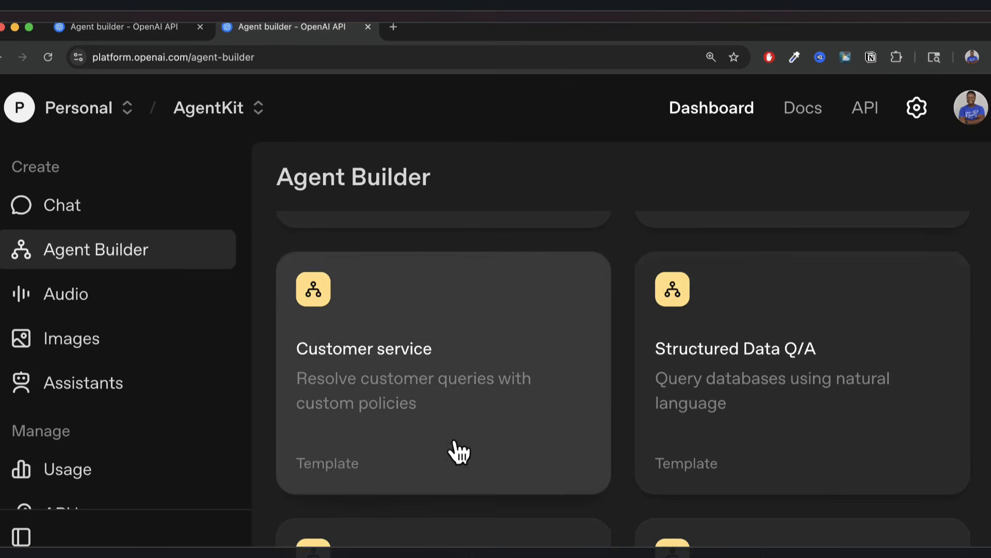
scroll(458, 451, "down", 1)
scroll(458, 451, "down", 3)
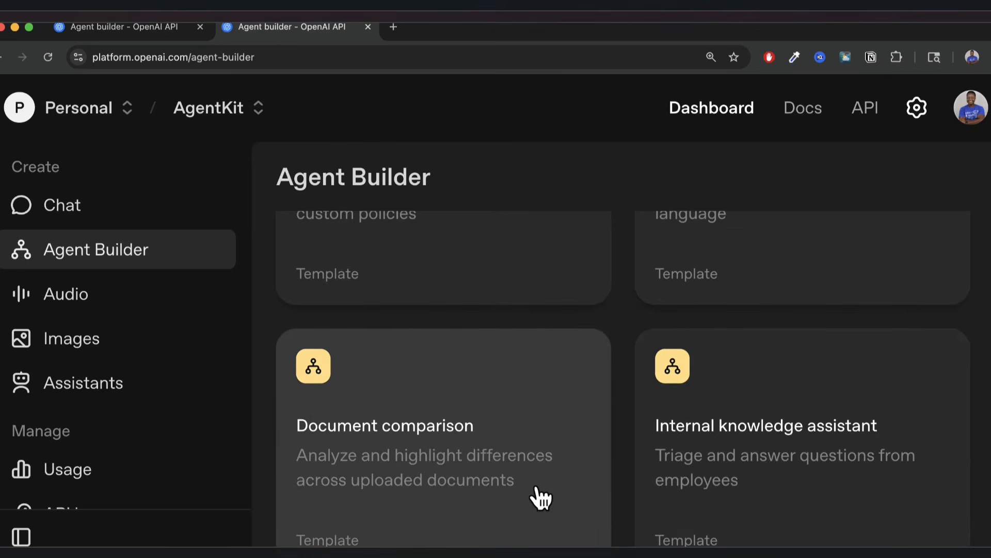
scroll(532, 500, "up", 5)
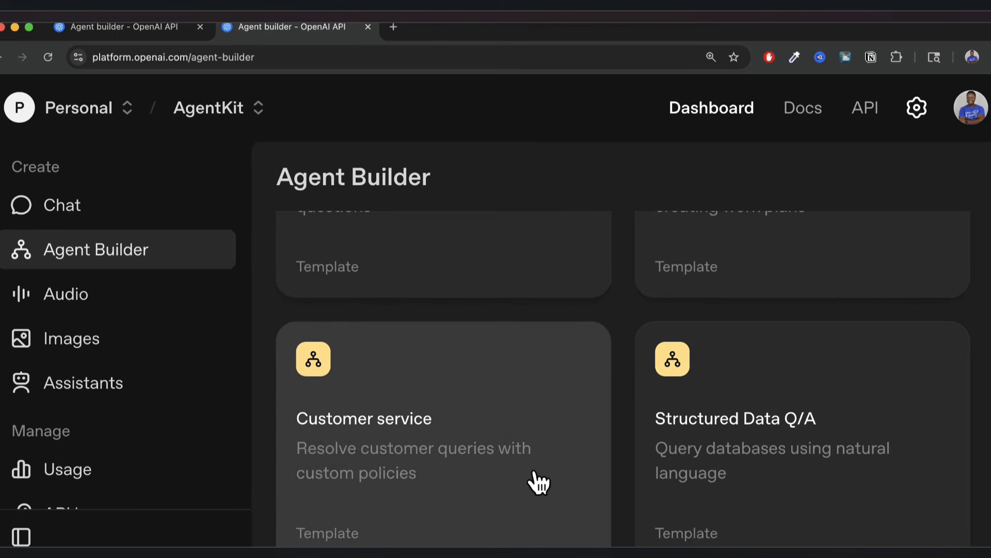
scroll(556, 398, "up", 5)
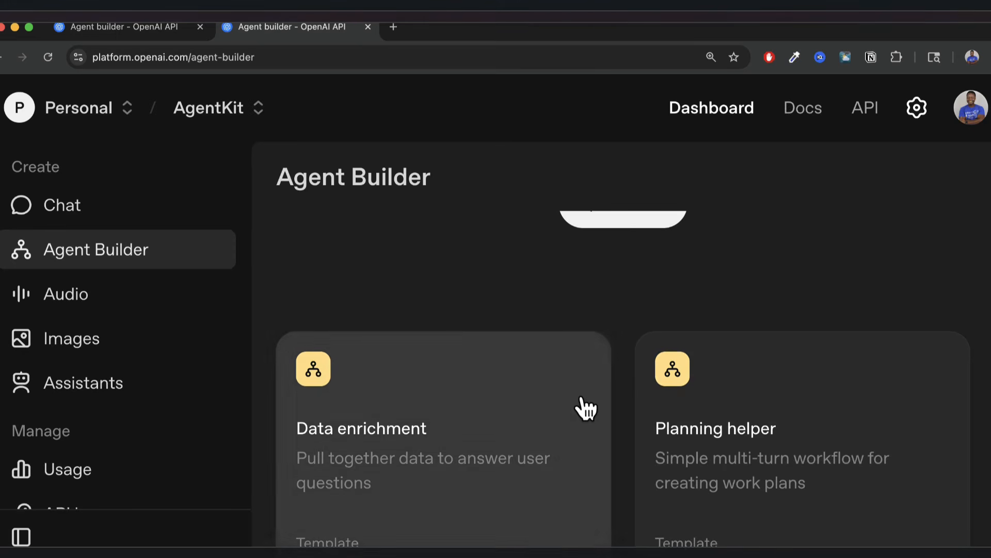
scroll(584, 295, "up", 4)
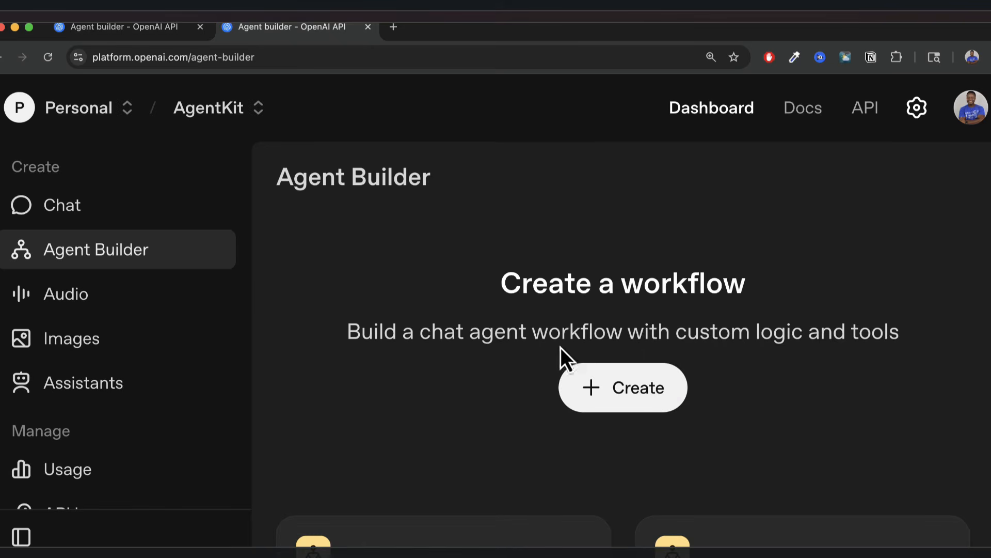
scroll(516, 434, "down", 4)
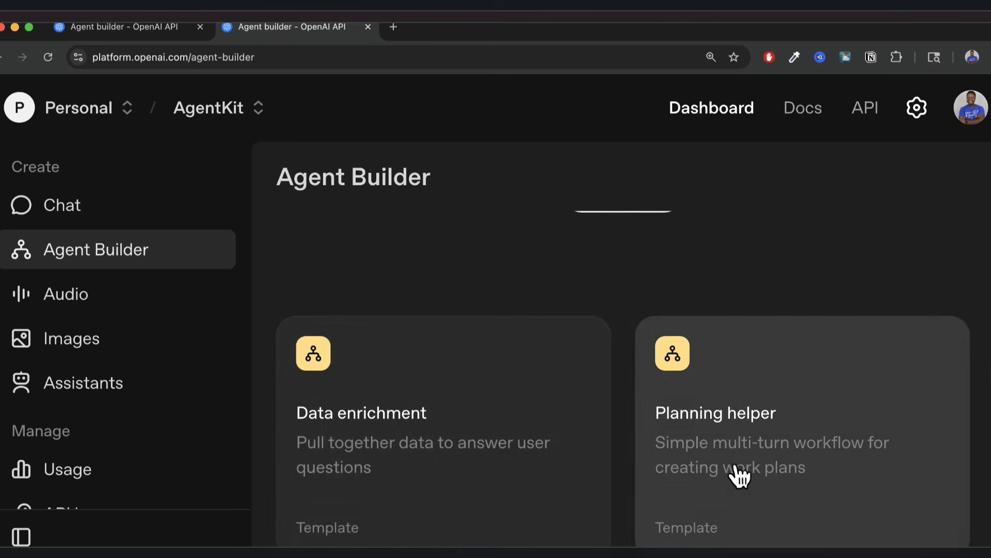
Create a workflow from the Planning helper template, pan around it, and switch to the Select tool.
left_click(745, 437)
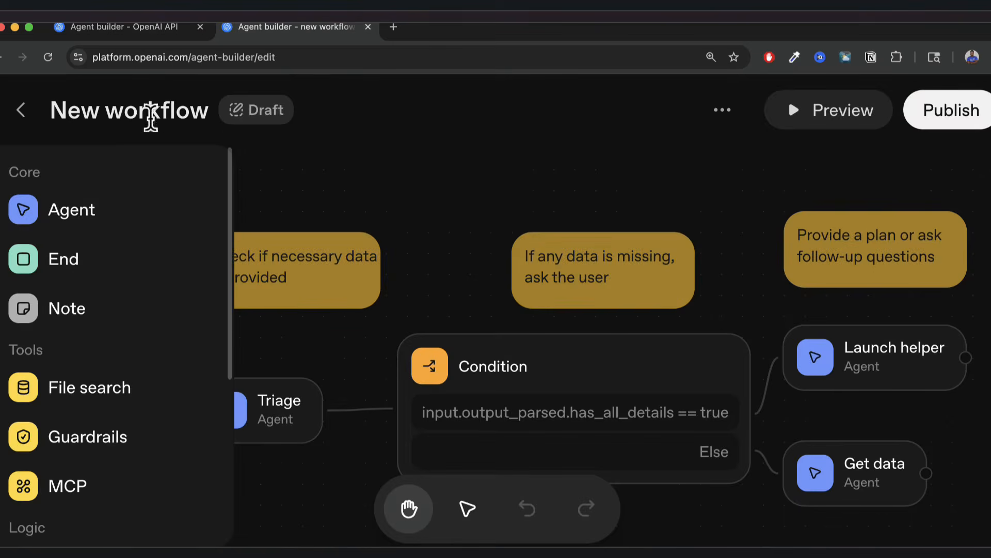
scroll(441, 337, "down", 1)
scroll(440, 337, "up", 1)
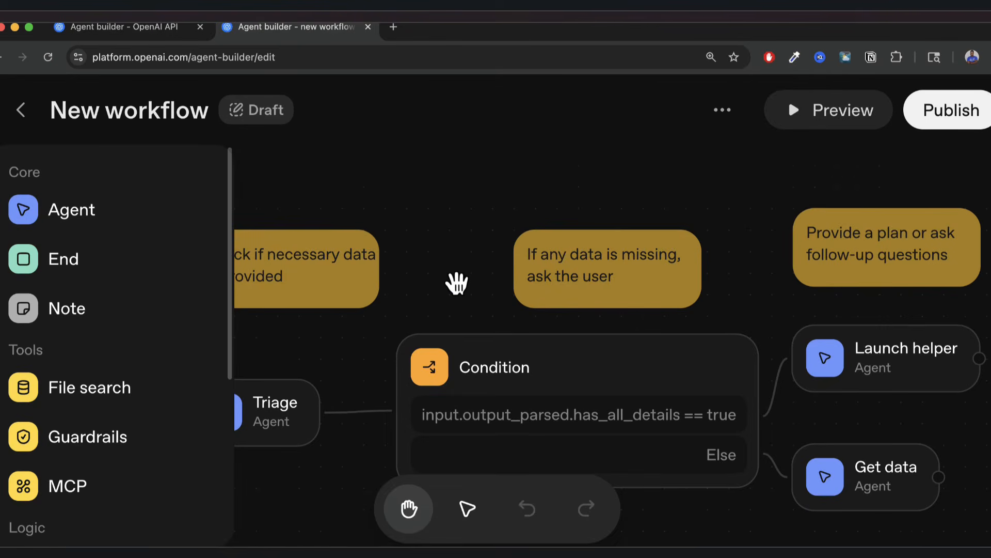
left_click_drag(457, 283, 485, 266)
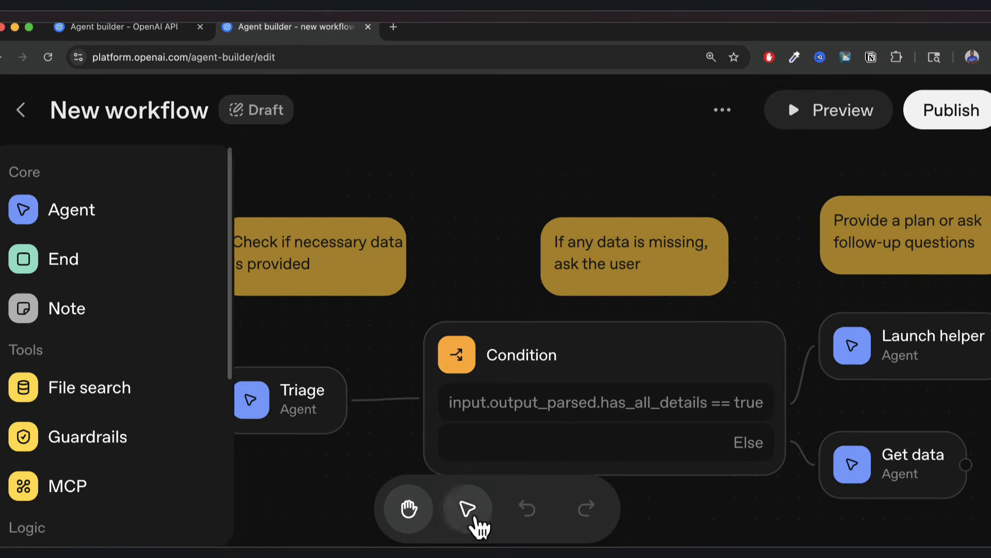
left_click_drag(485, 248, 544, 259)
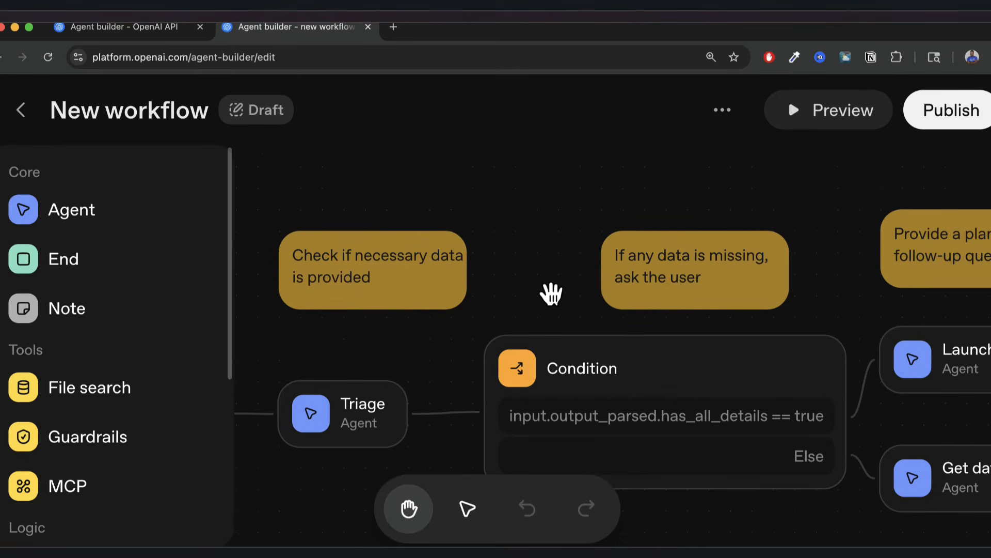
left_click_drag(549, 292, 504, 209)
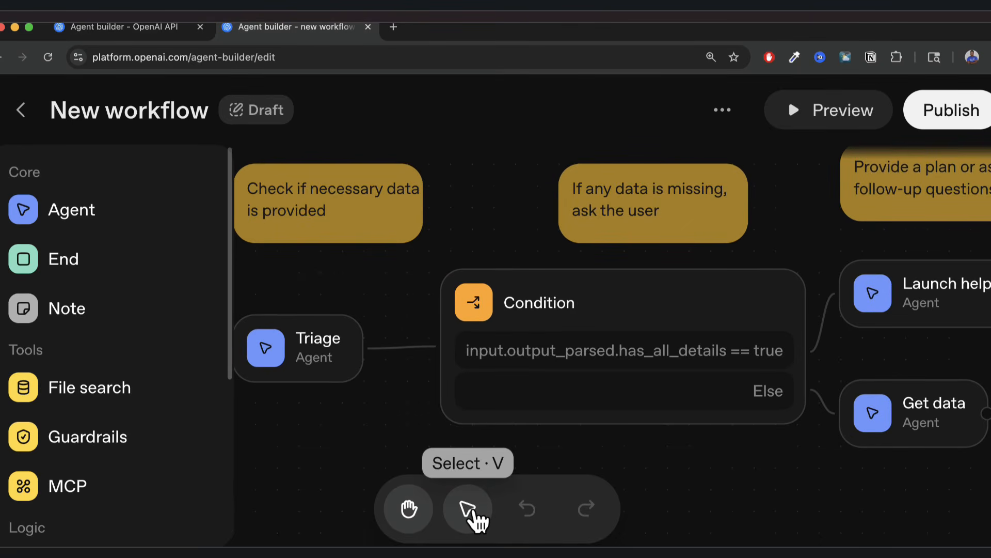
left_click(472, 514)
left_click(407, 511)
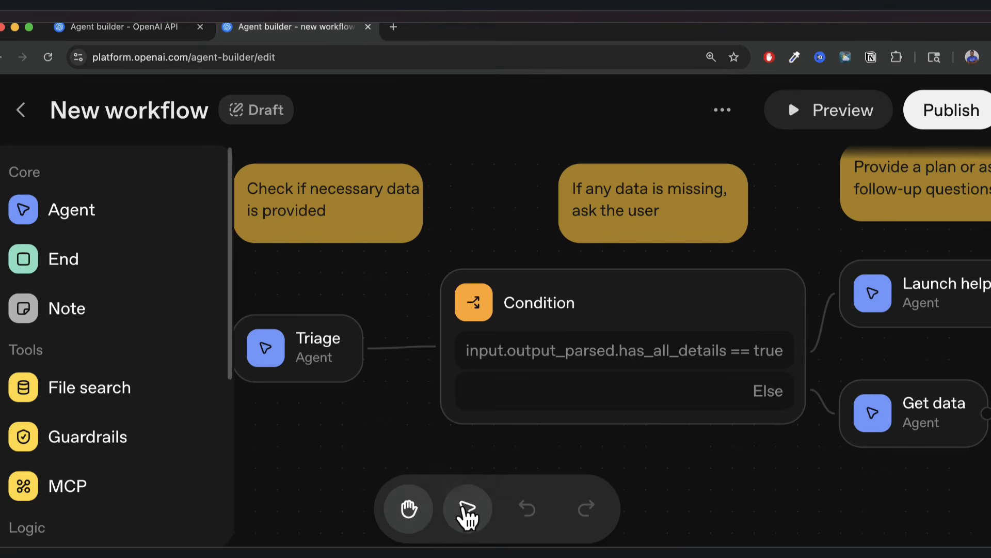
left_click(471, 512)
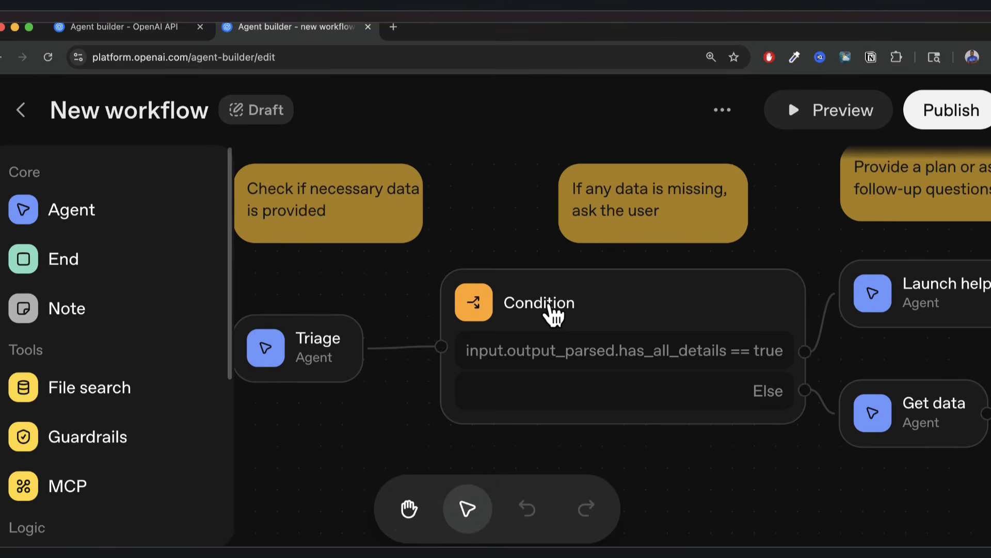
Check the Condition node's has_all_details if/else rule and nudge the node left.
left_click(553, 310)
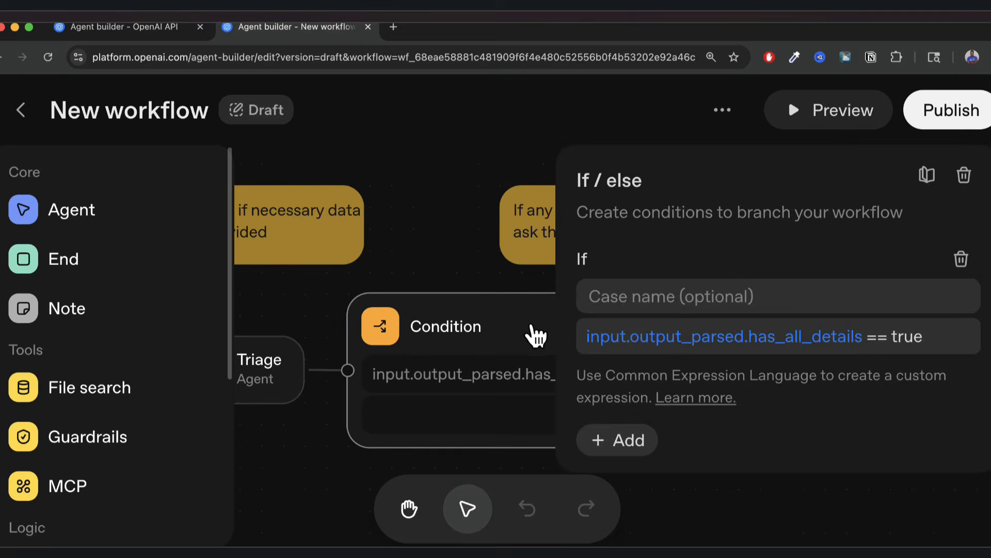
left_click_drag(518, 333, 467, 314)
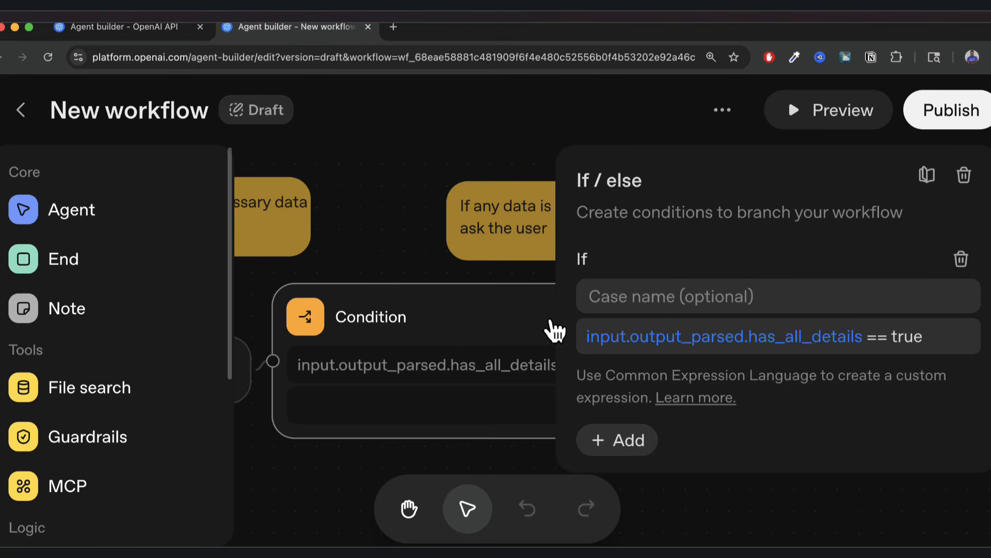
left_click(721, 524)
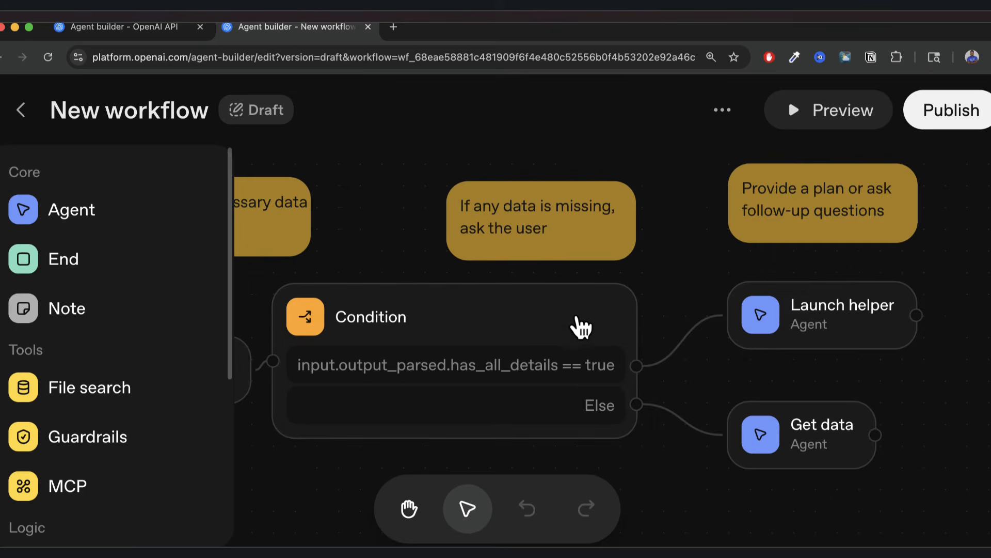
scroll(582, 326, "left", 3)
scroll(581, 326, "left", 8)
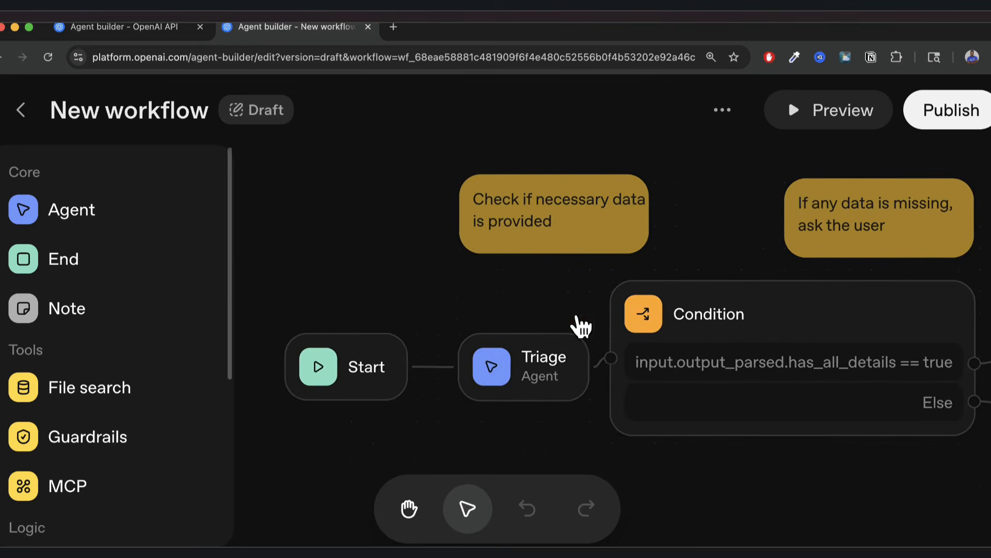
scroll(448, 385, "right", 1)
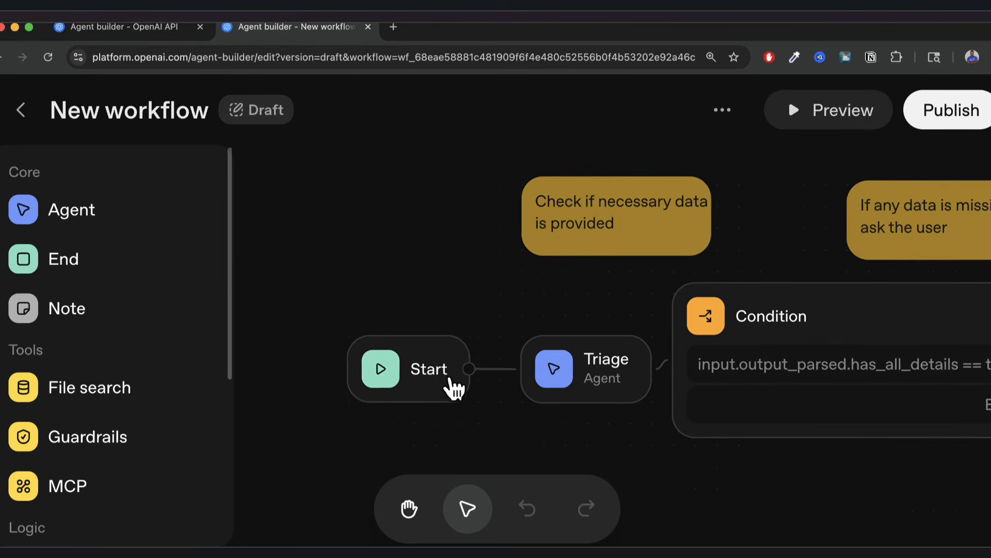
scroll(385, 403, "right", 2)
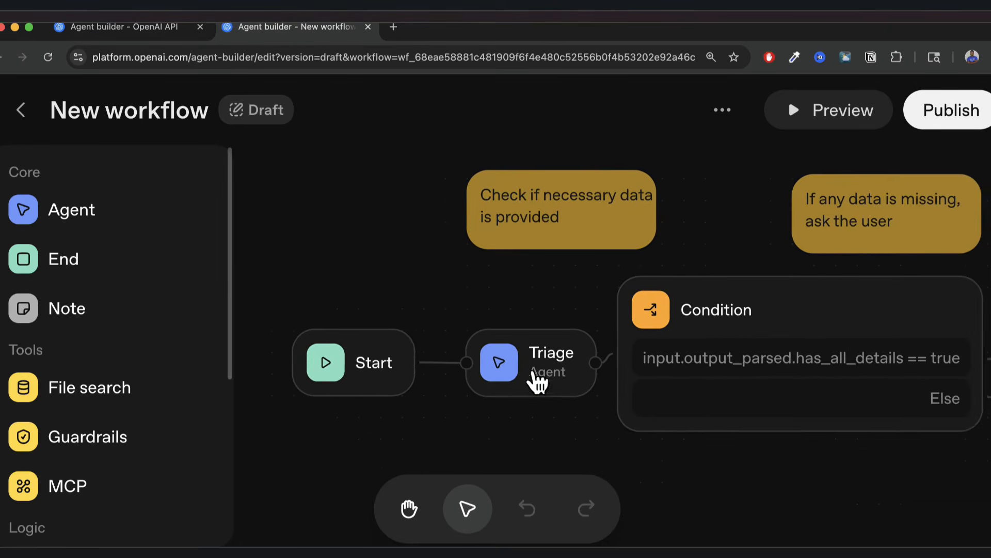
scroll(543, 386, "right", 4)
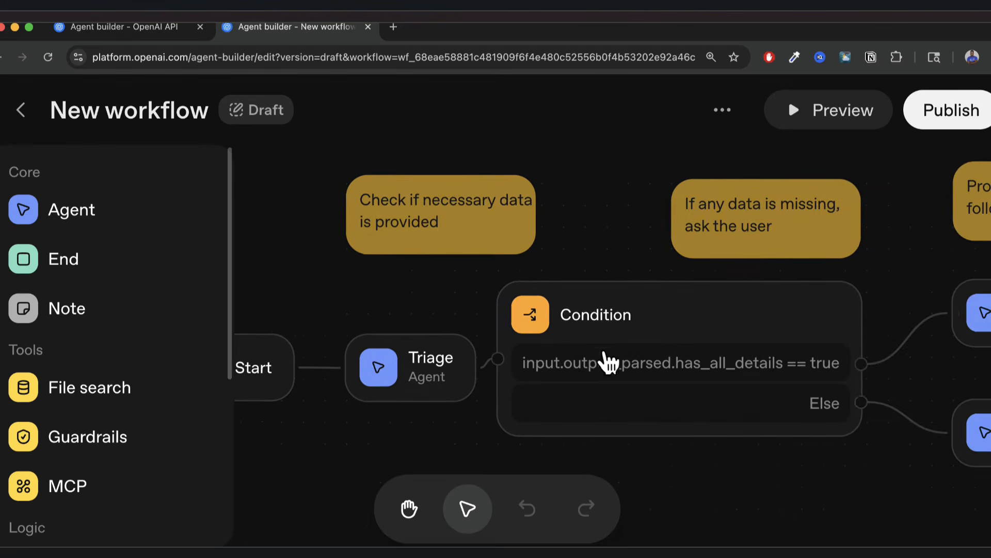
scroll(827, 320, "right", 5)
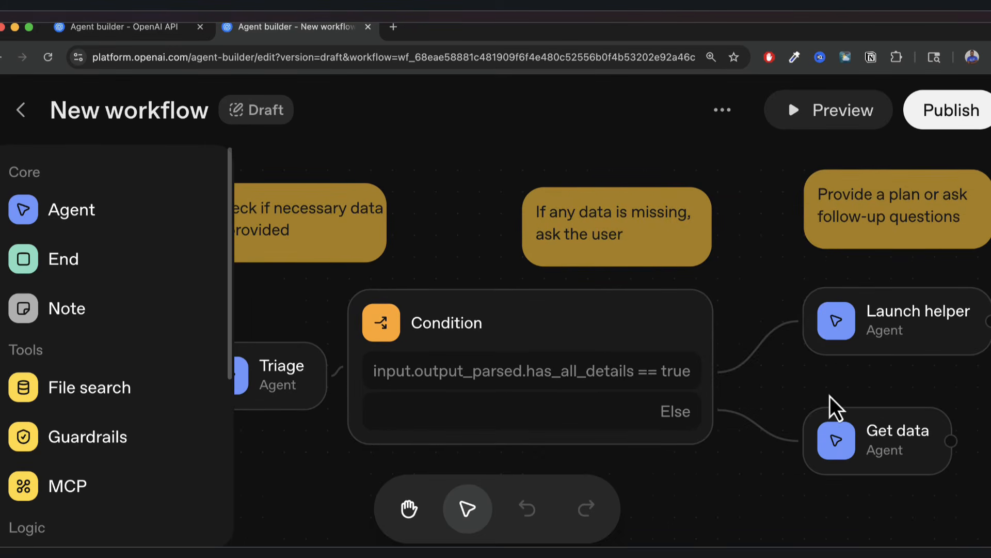
scroll(831, 406, "down", 3)
scroll(423, 429, "left", 5)
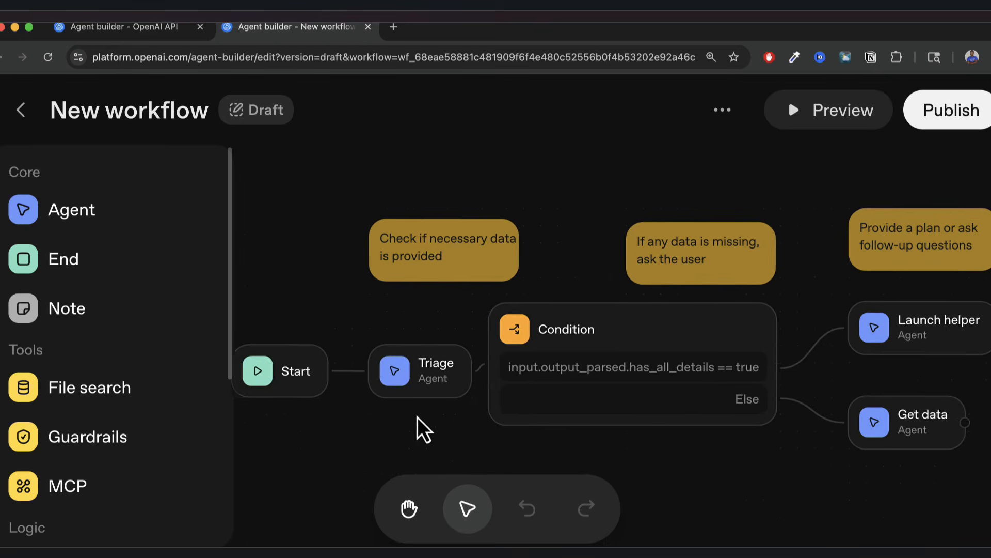
scroll(350, 443, "right", 1)
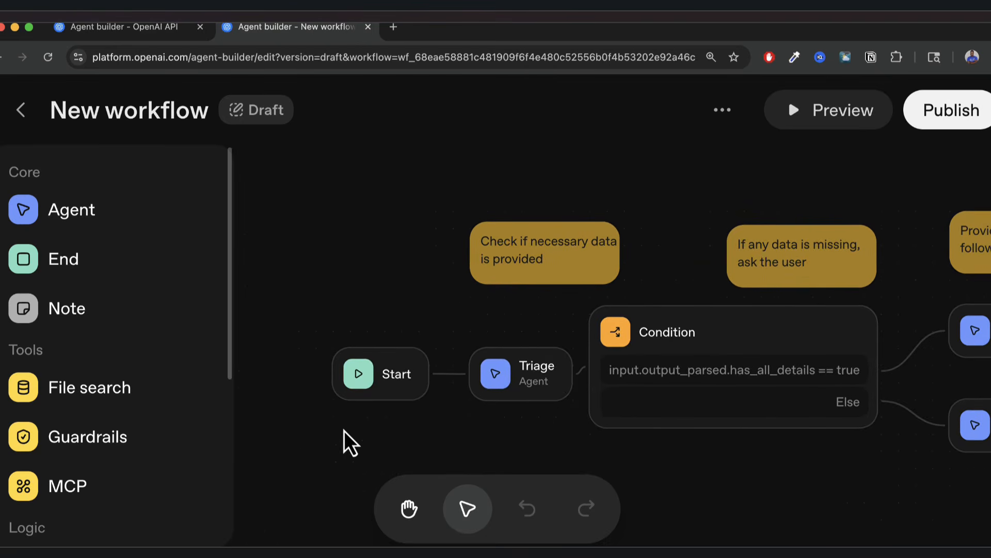
scroll(80, 387, "down", 1)
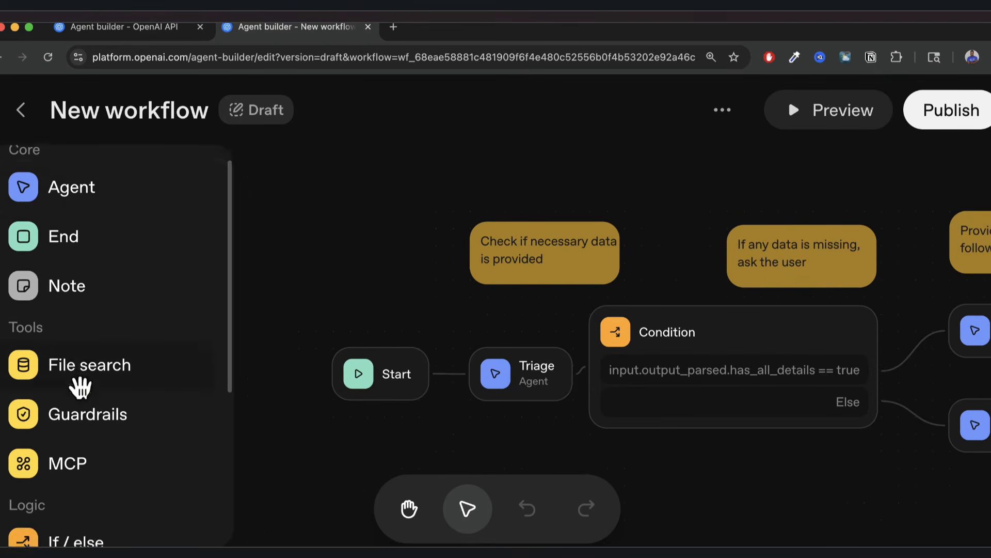
scroll(80, 386, "down", 5)
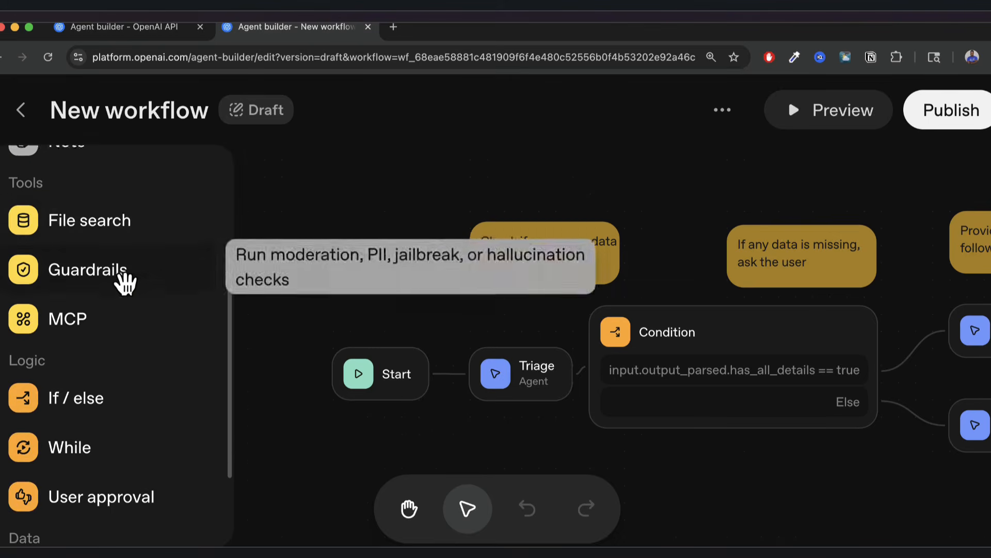
scroll(124, 283, "up", 3)
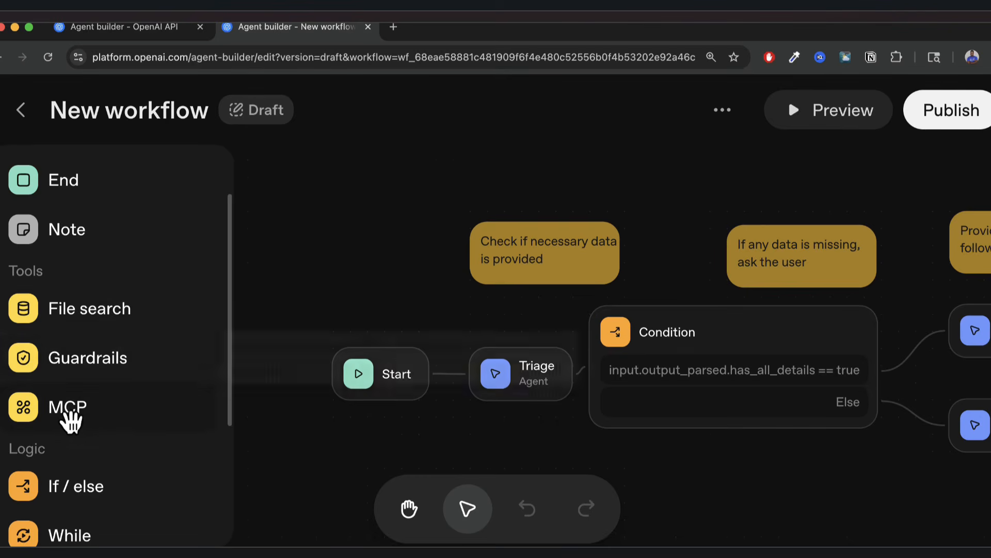
scroll(131, 418, "down", 5)
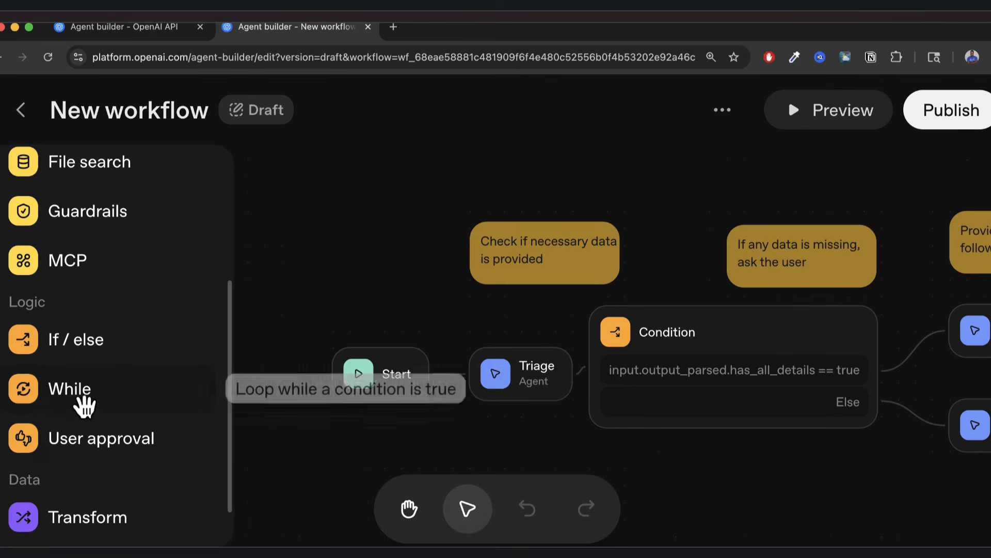
scroll(121, 421, "down", 2)
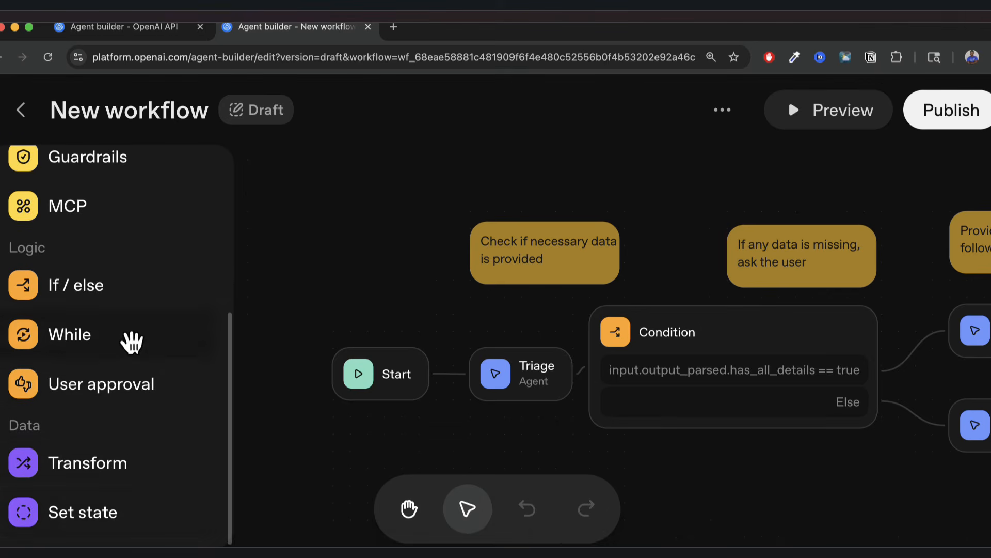
scroll(129, 341, "up", 5)
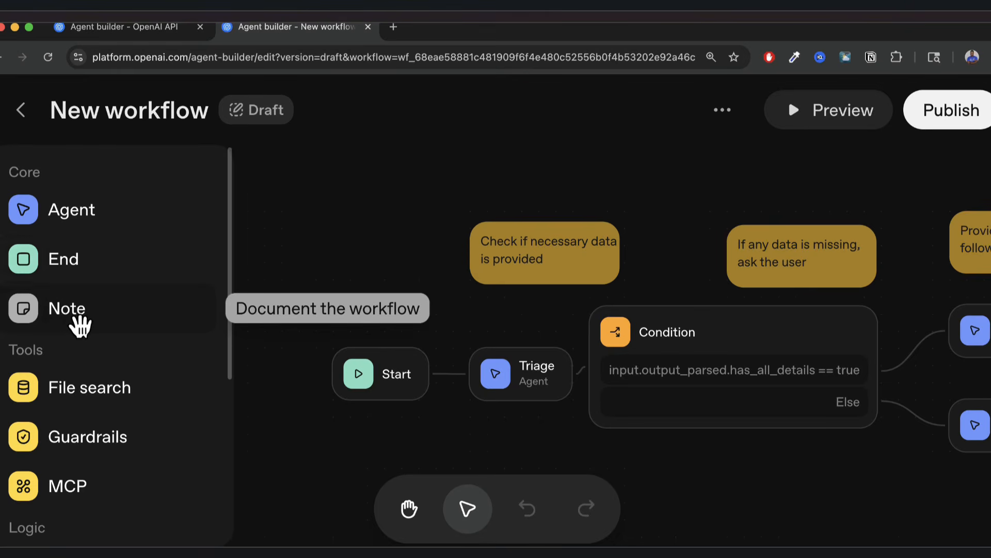
Add a trial sticky note, type 'ell' into it, then delete it.
left_click(80, 324)
left_click(473, 312)
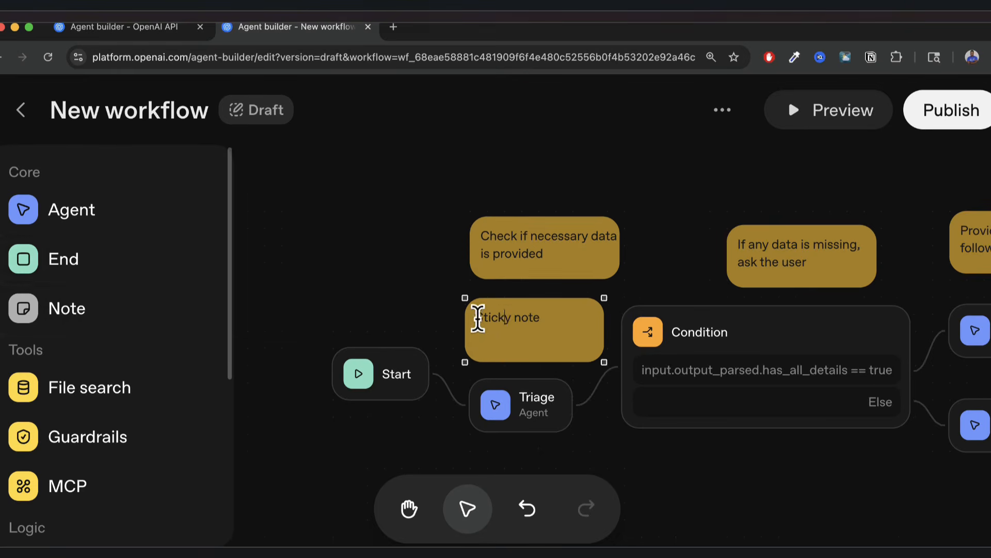
left_click_drag(475, 316, 495, 323)
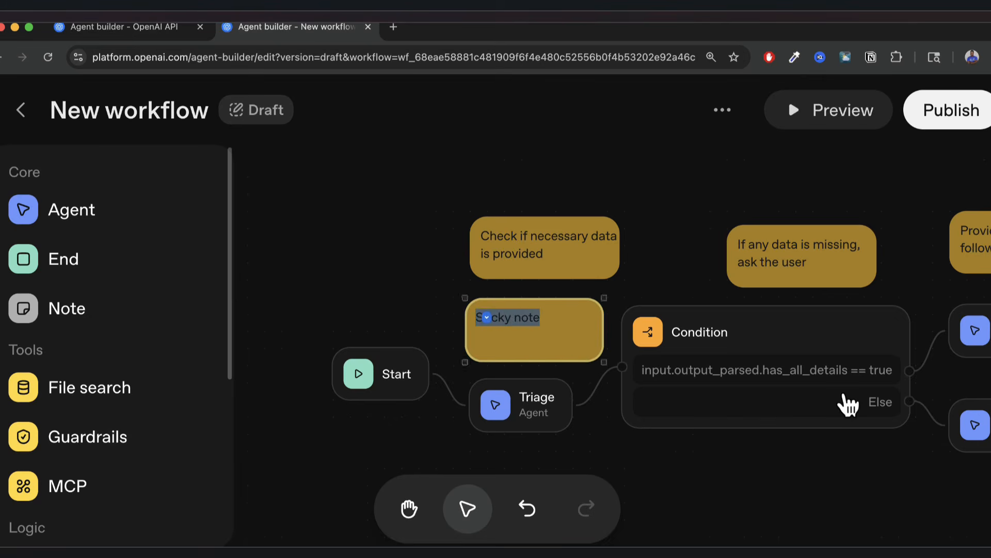
type("ello world")
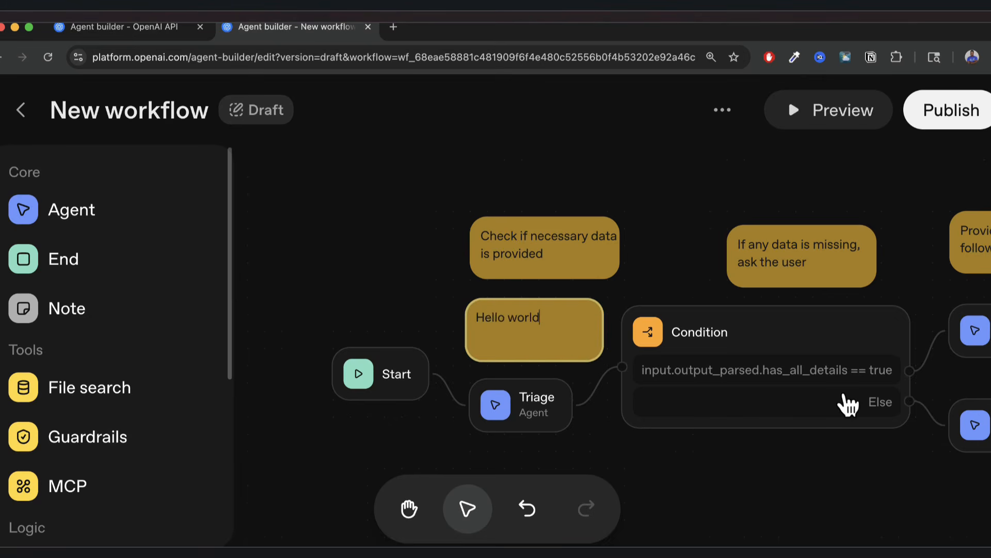
scroll(593, 299, "up", 3)
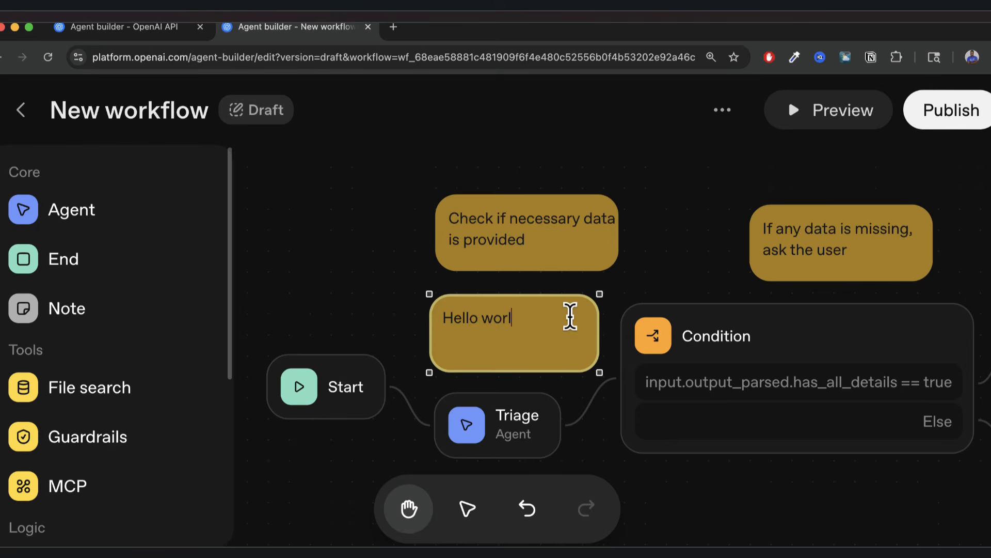
left_click(579, 305)
key("BackSpace")
Move the 'Check if necessary data' note down-left and the 'If any data is missing' note up-left.
scroll(538, 308, "up", 1)
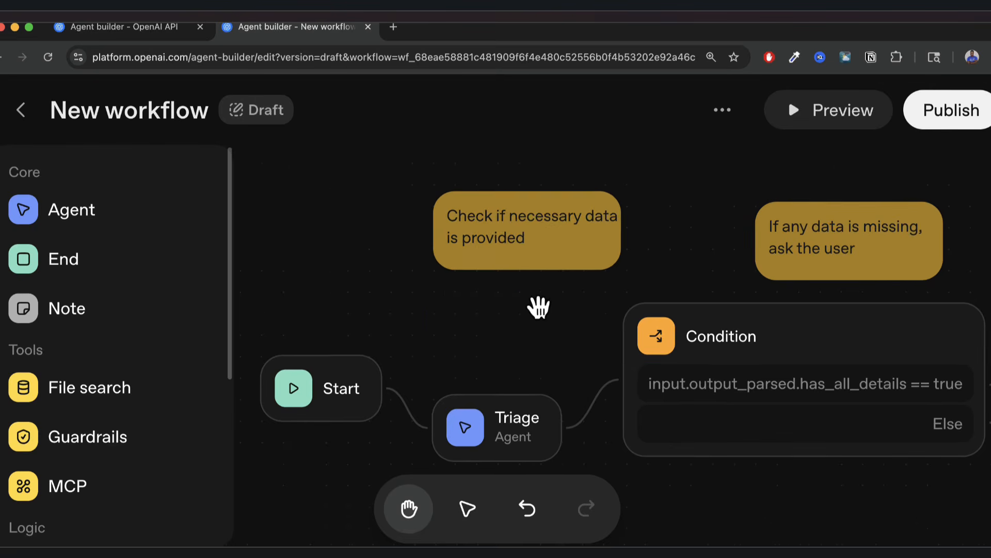
left_click_drag(549, 203, 443, 239)
left_click_drag(819, 219, 730, 203)
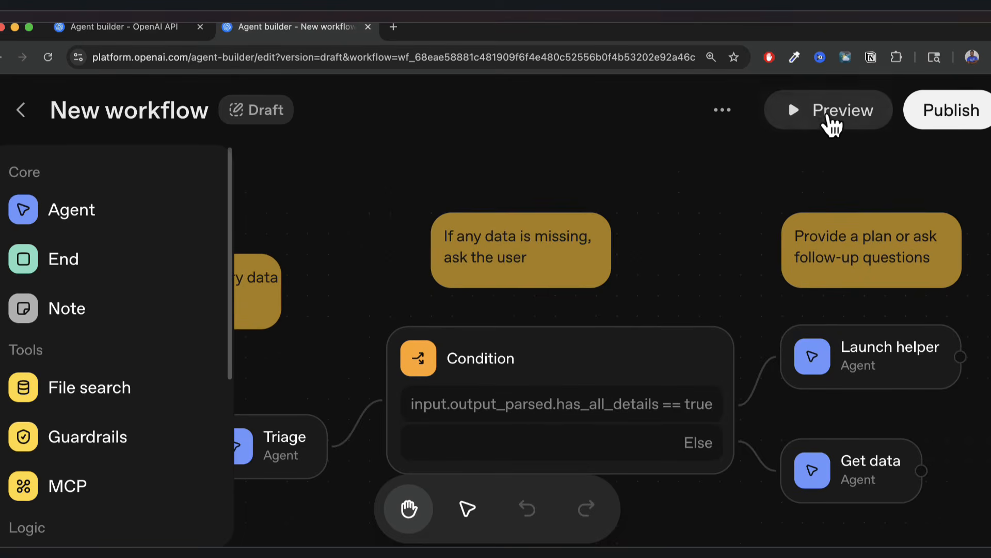
Open and close the Preview, then bring the Start and Triage nodes into view.
left_click(829, 118)
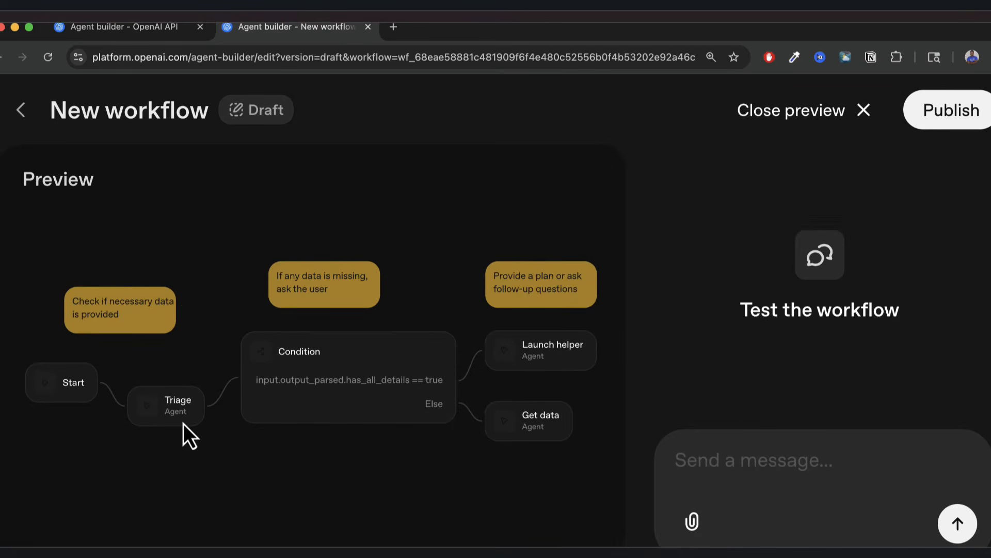
left_click(862, 123)
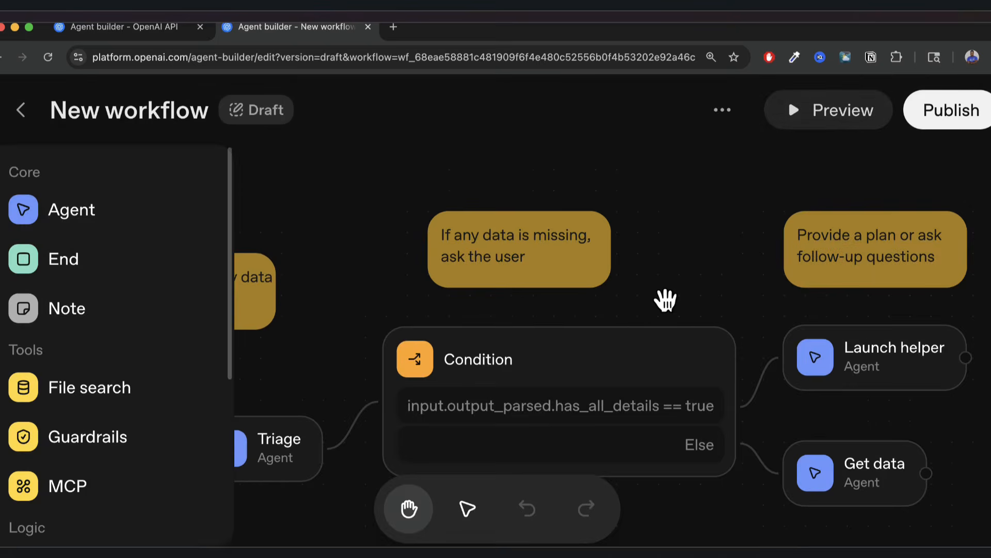
left_click_drag(666, 300, 812, 293)
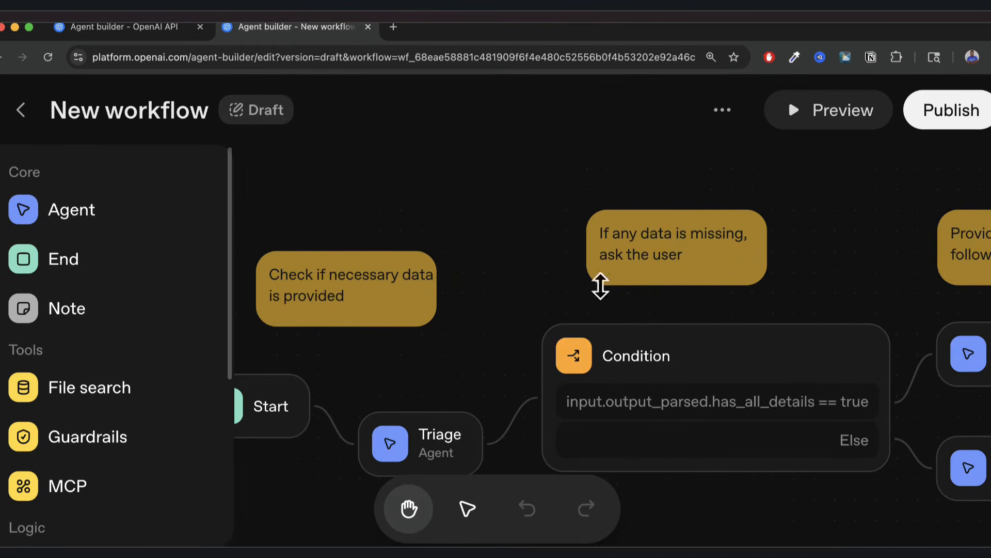
left_click_drag(510, 307, 644, 284)
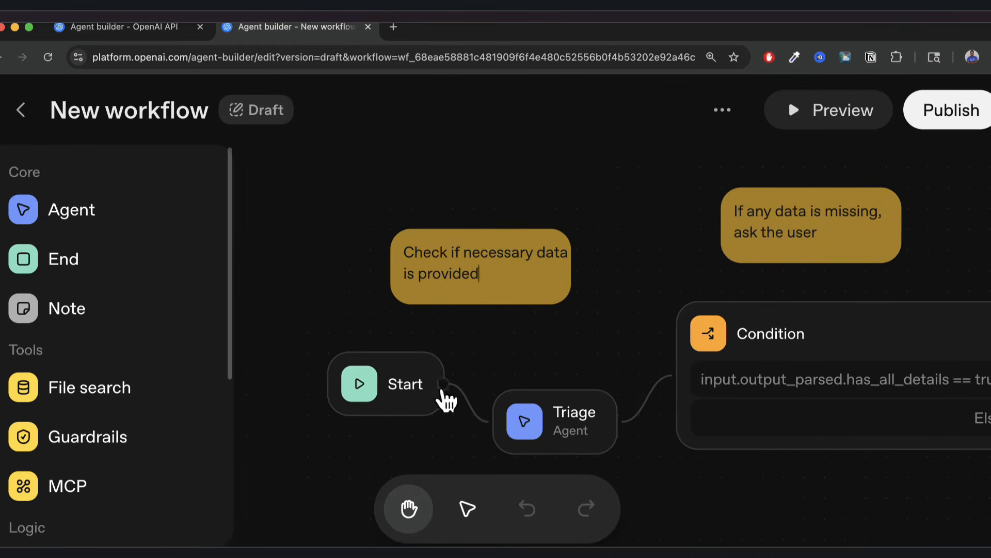
Inspect the Start→Triage and Triage→Condition edges, then the Start node's input variables.
left_click(467, 405)
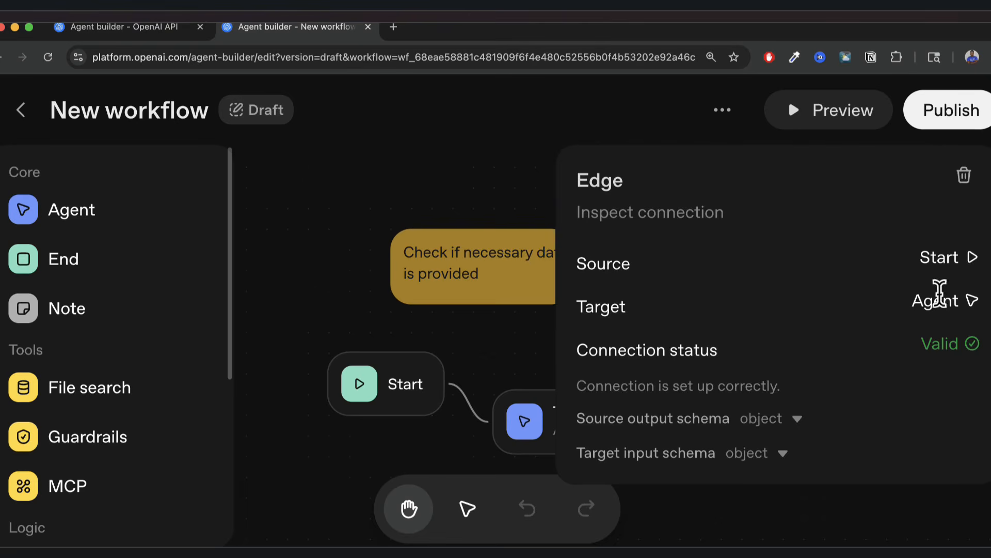
left_click(515, 358)
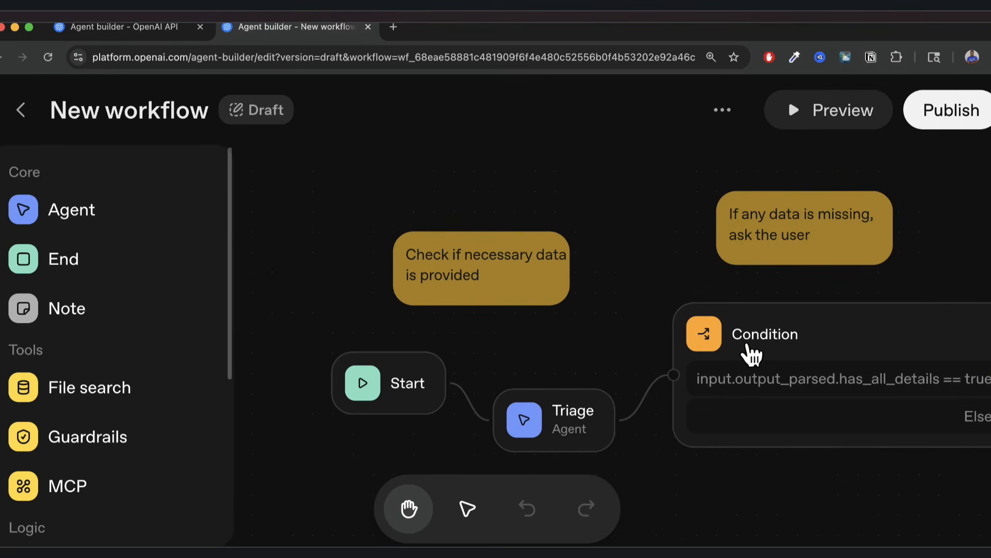
left_click(641, 403)
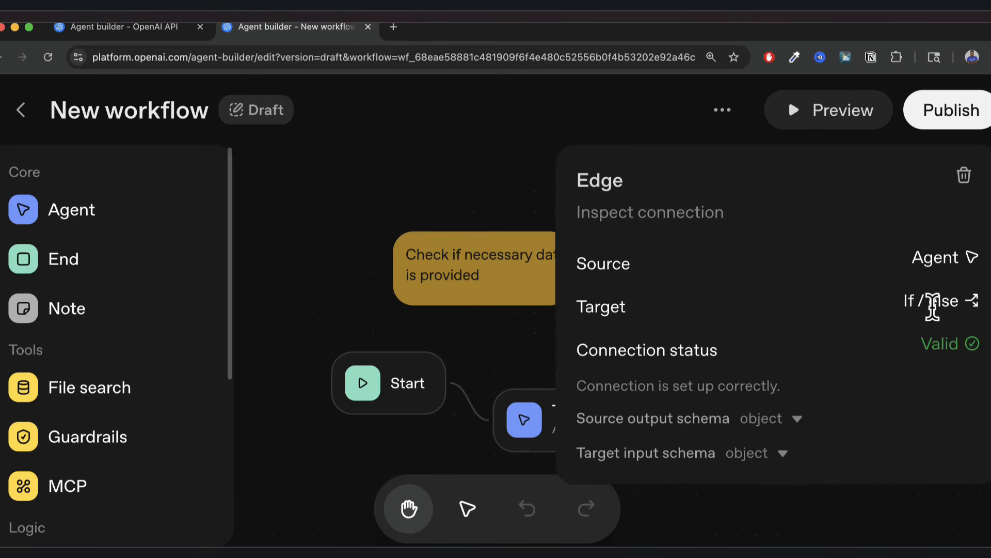
left_click(516, 357)
left_click(429, 393)
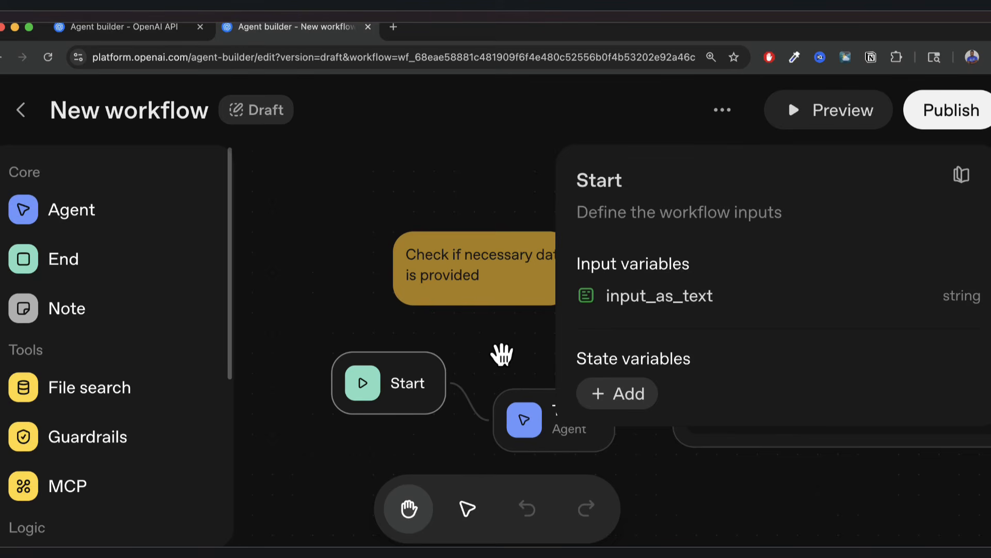
left_click(502, 354)
In Preview, send the test message 'Hello there. Cam you help me today'.
left_click(845, 120)
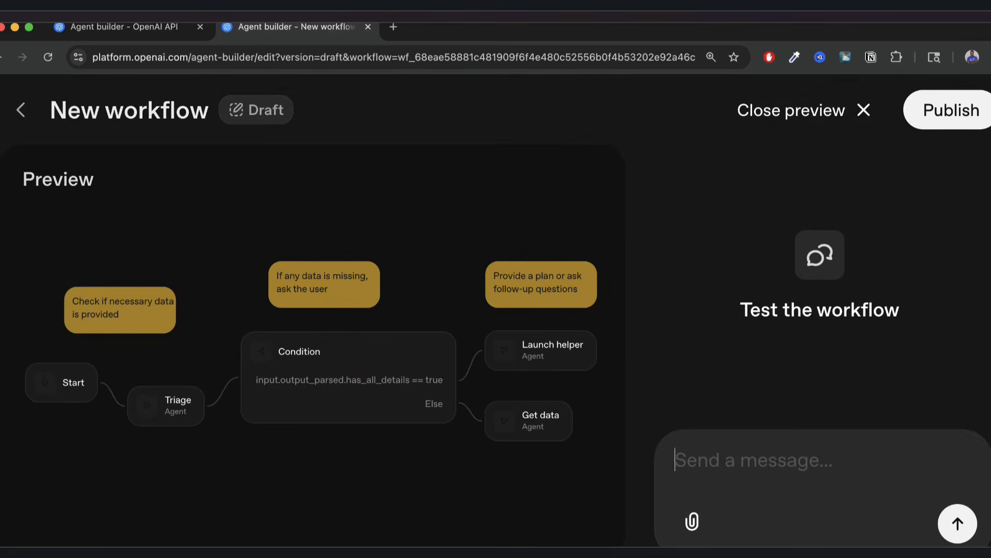
type("hell")
key("BackSpace")
key("BackSpace")
key("BackSpace")
key("BackSpace")
type("He")
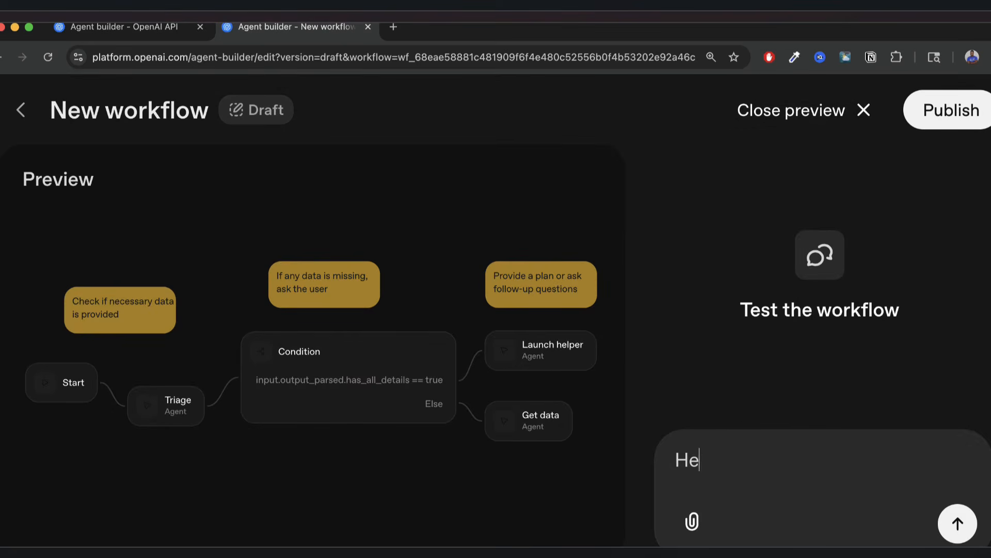
type("llo there.")
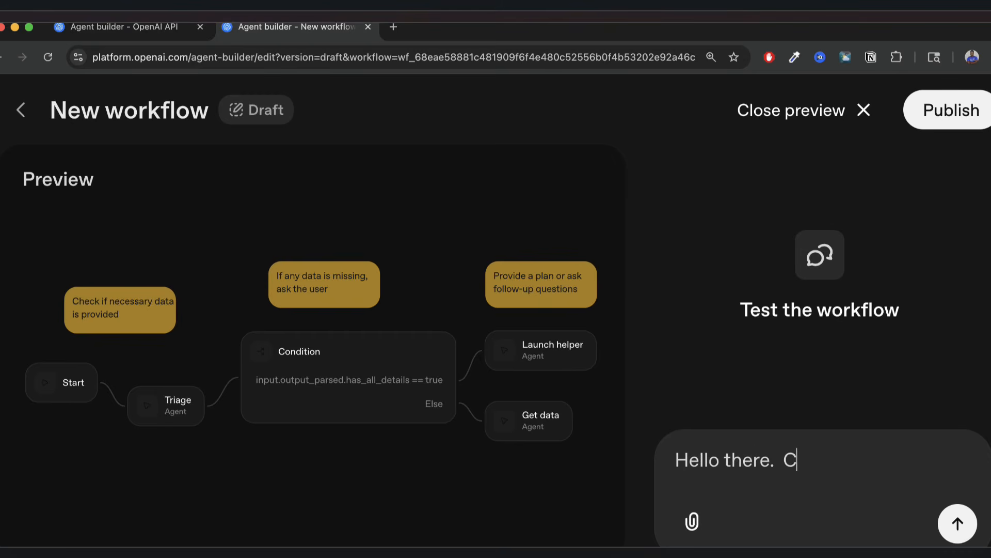
type("  Cam you help me to")
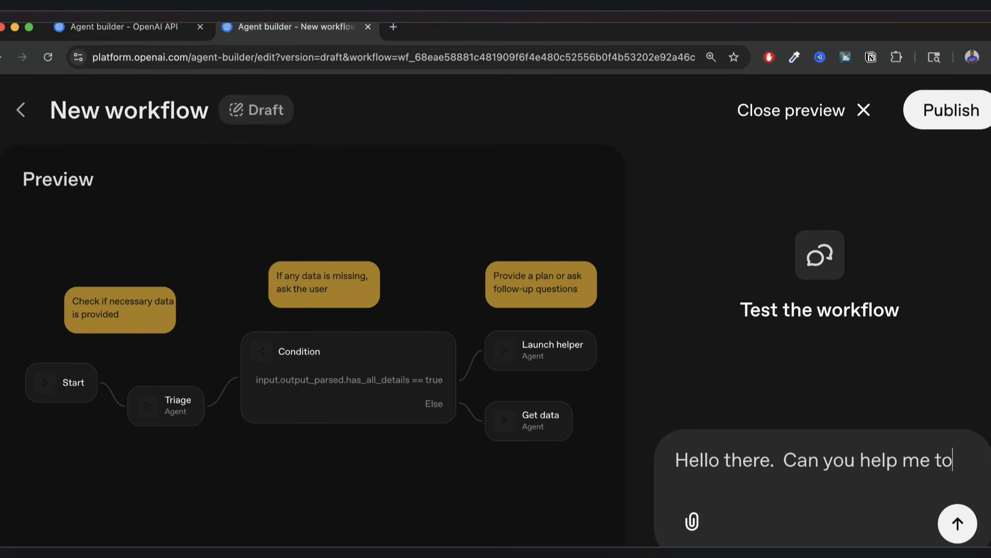
type("day")
key("Return")
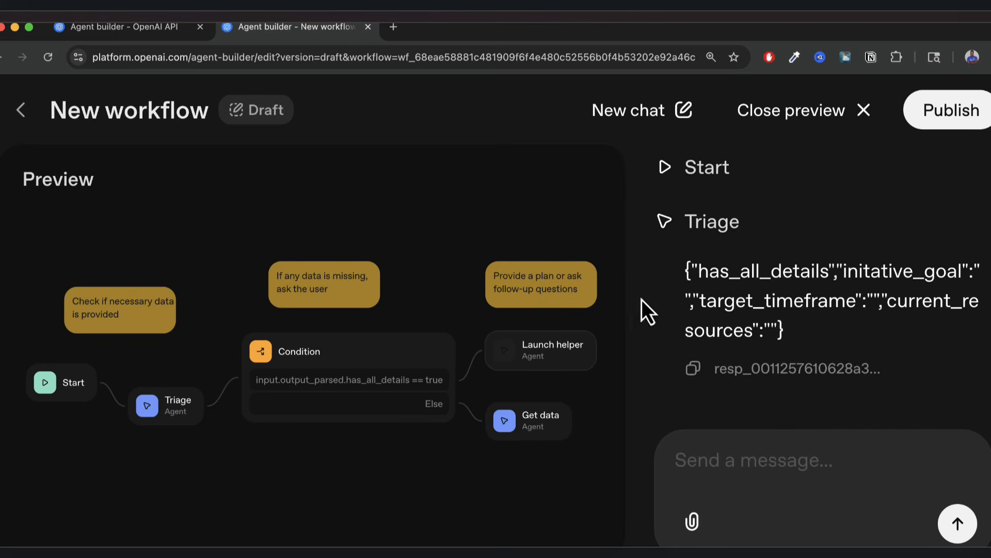
Highlight the Triage JSON output's has_all_details, initative_goal, target_timeframe and current_resources fields.
scroll(699, 248, "up", 2)
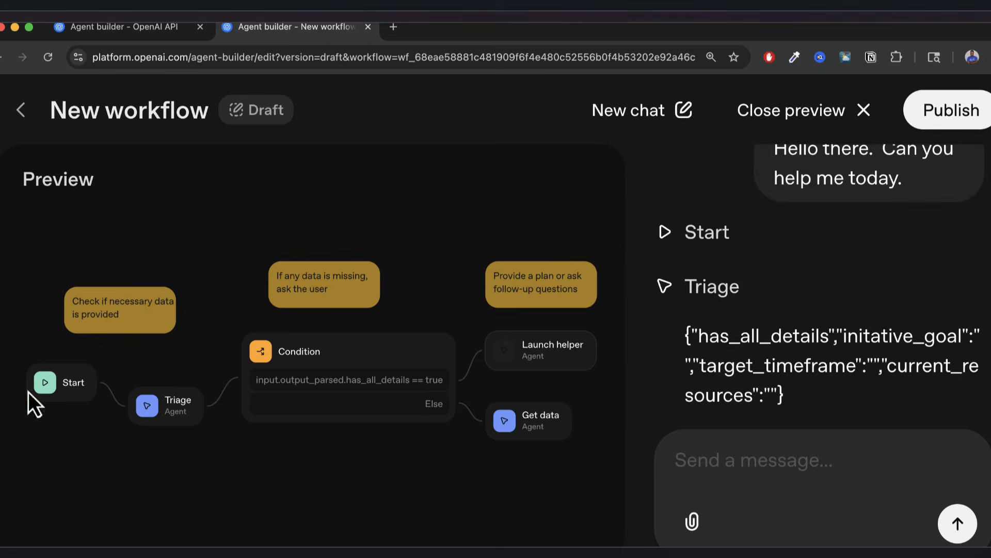
scroll(686, 305, "down", 1)
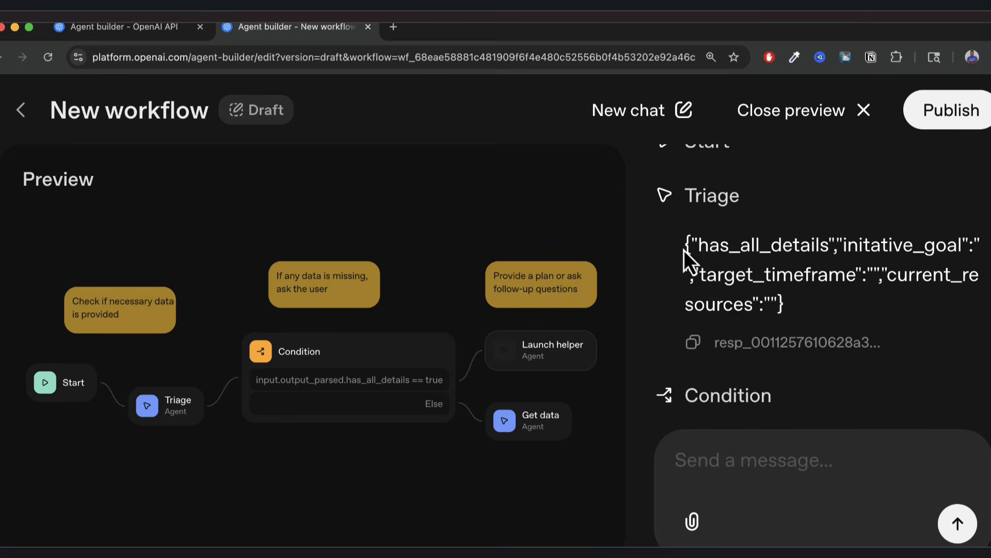
left_click_drag(684, 250, 792, 299)
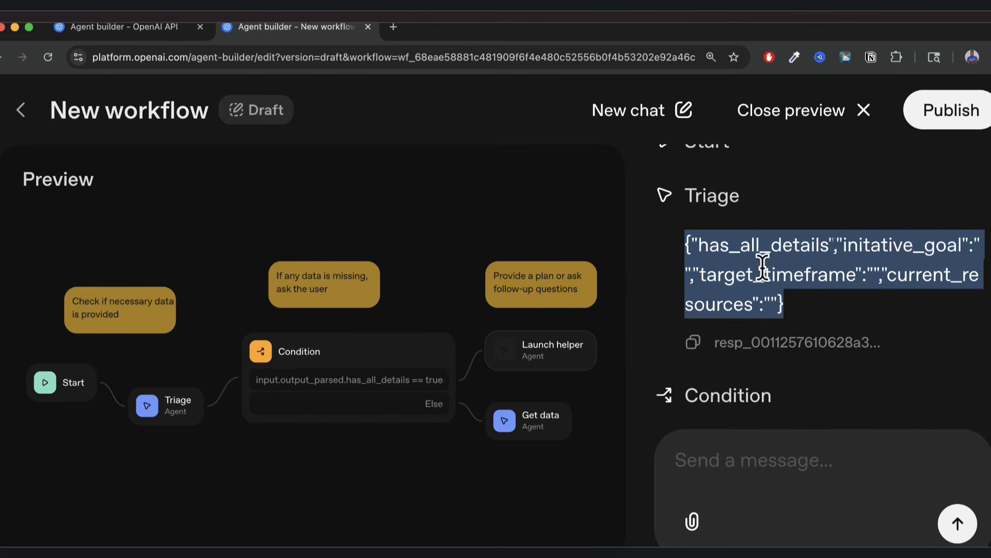
double_click(719, 243)
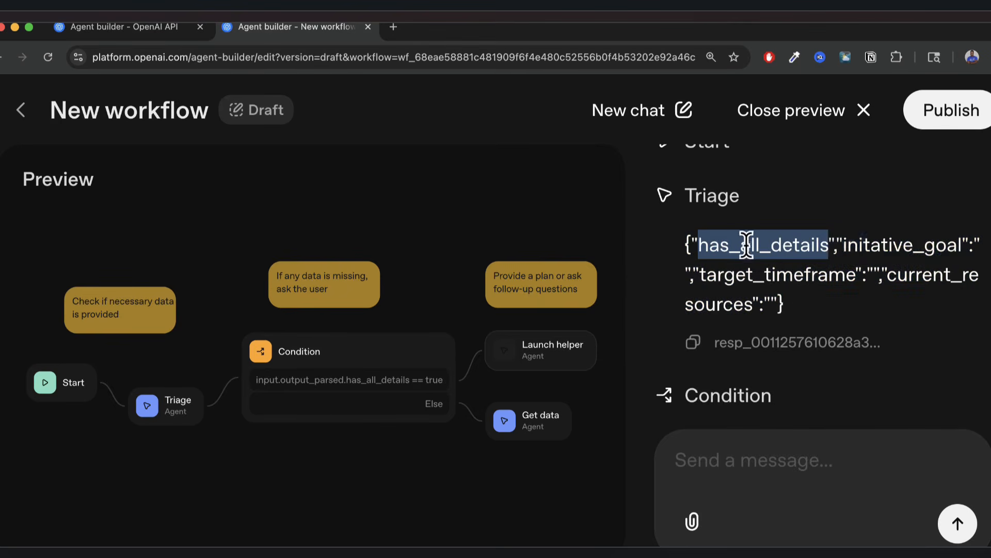
double_click(869, 250)
left_click(755, 250)
double_click(754, 250)
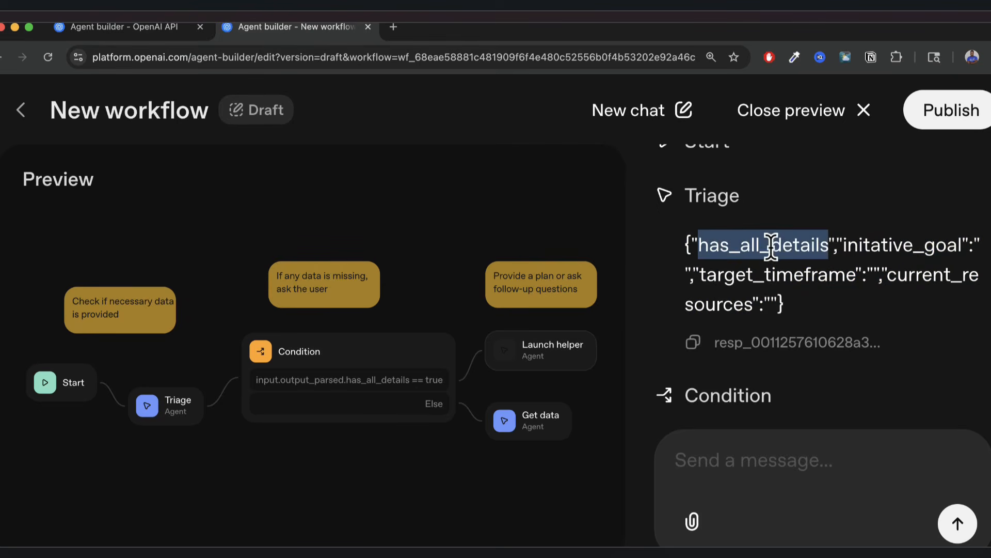
left_click(885, 248)
double_click(886, 248)
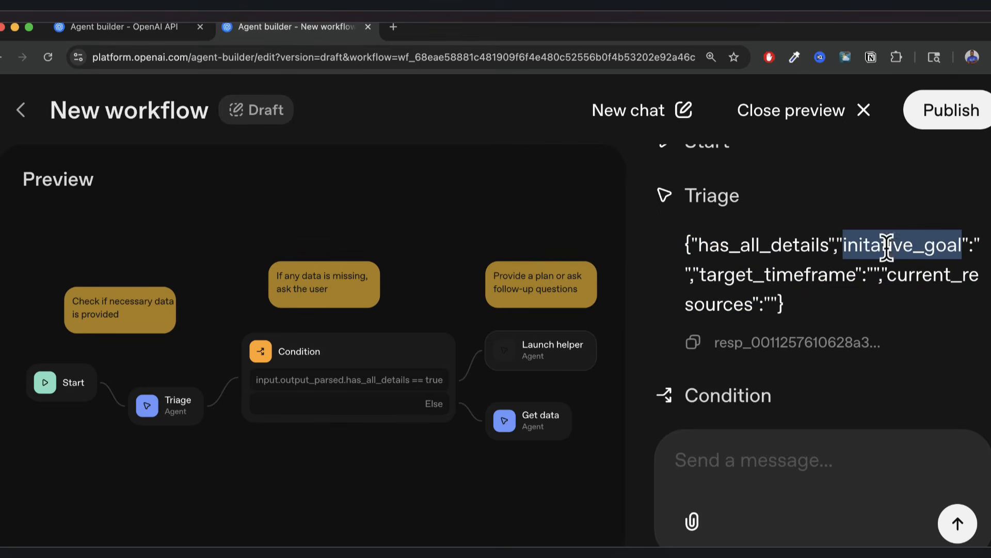
double_click(753, 276)
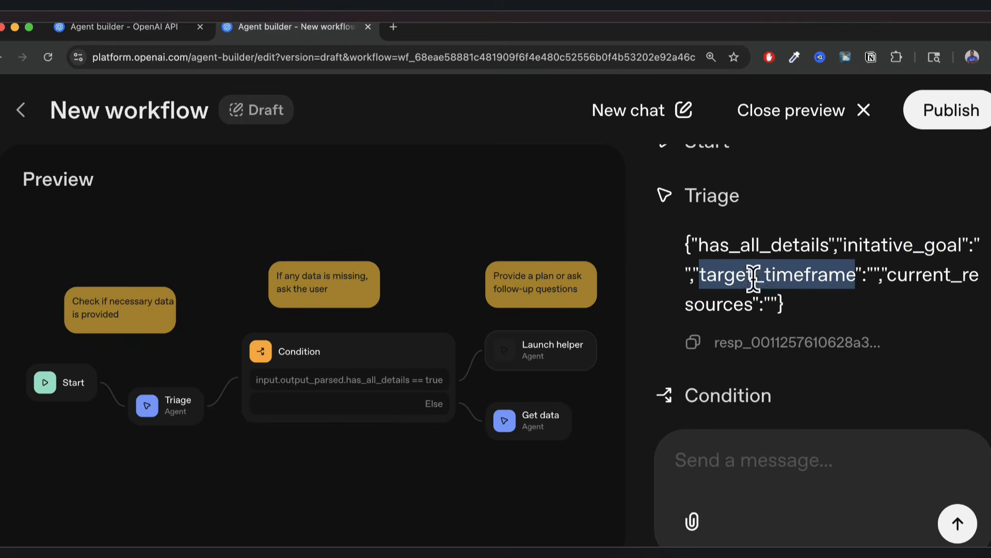
double_click(930, 276)
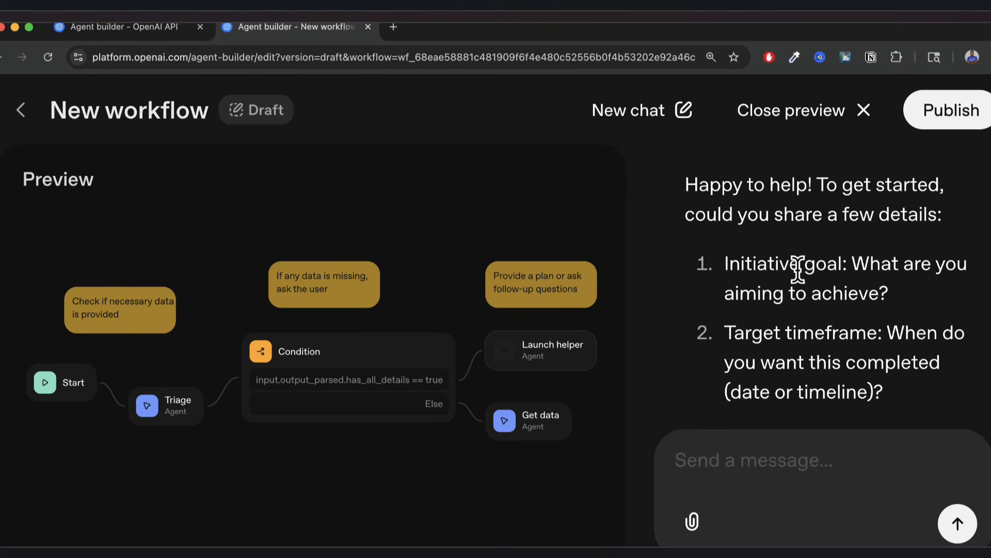
Start the reply with 'I want to build a business in the food industry.'.
scroll(763, 267, "up", 1)
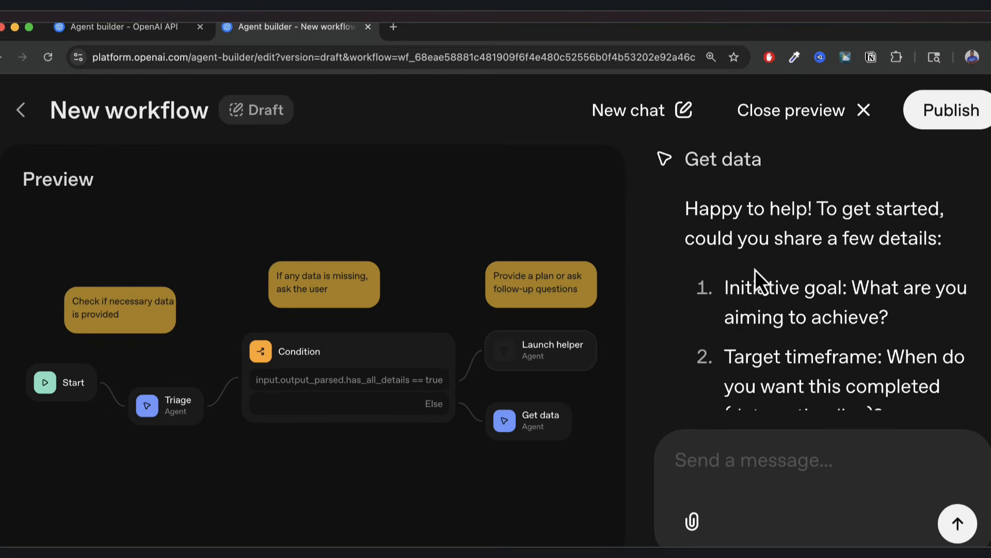
scroll(755, 269, "down", 2)
left_click_drag(723, 227, 808, 253)
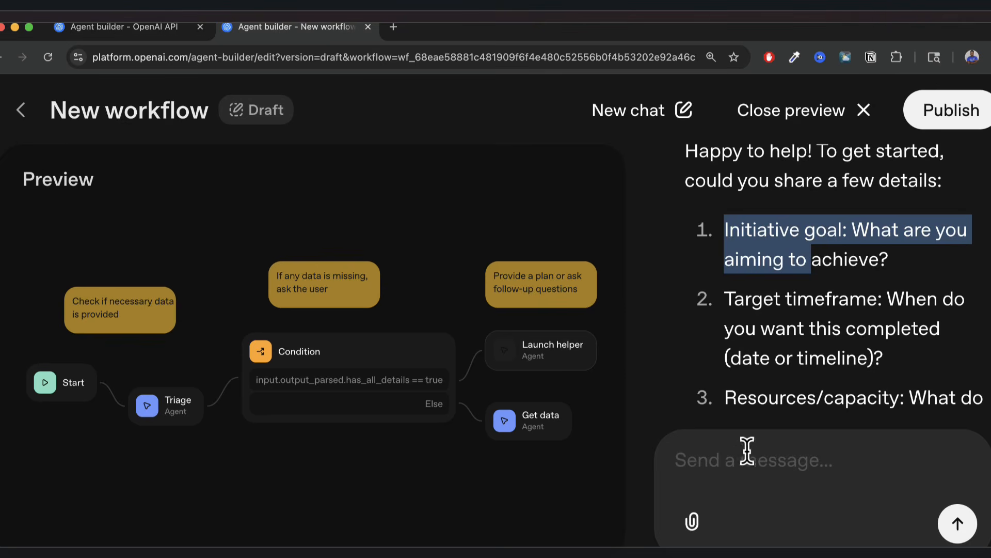
left_click(739, 465)
type("I want")
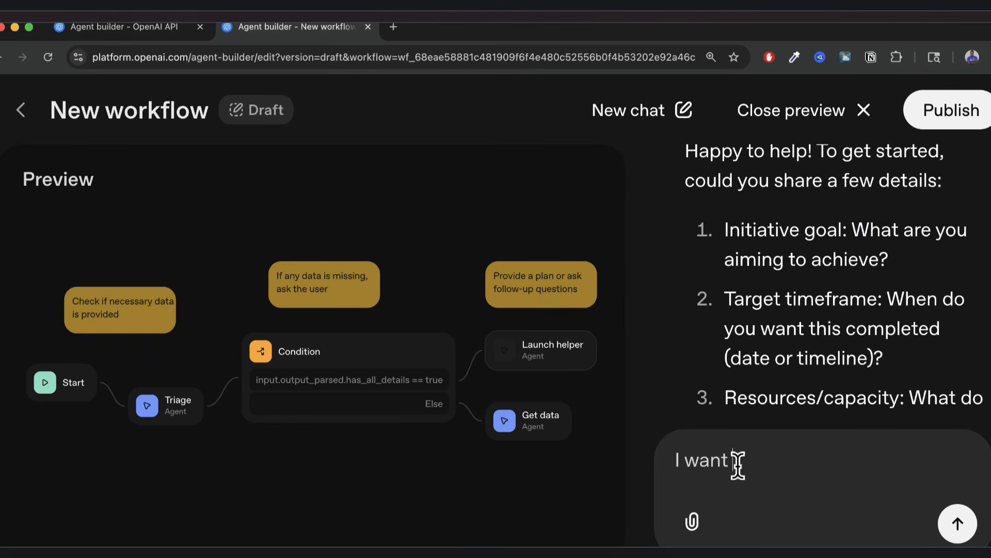
type(" to build a business in the foo")
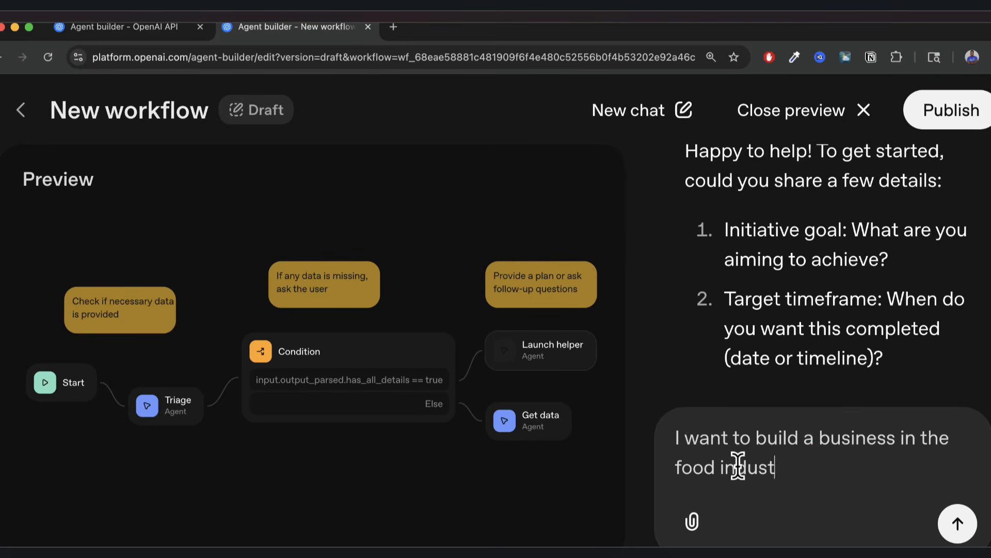
type("d industry.")
key("Return")
Add a December 2078 completion deadline and a $30 USD starting budget to the reply.
scroll(775, 310, "up", 5)
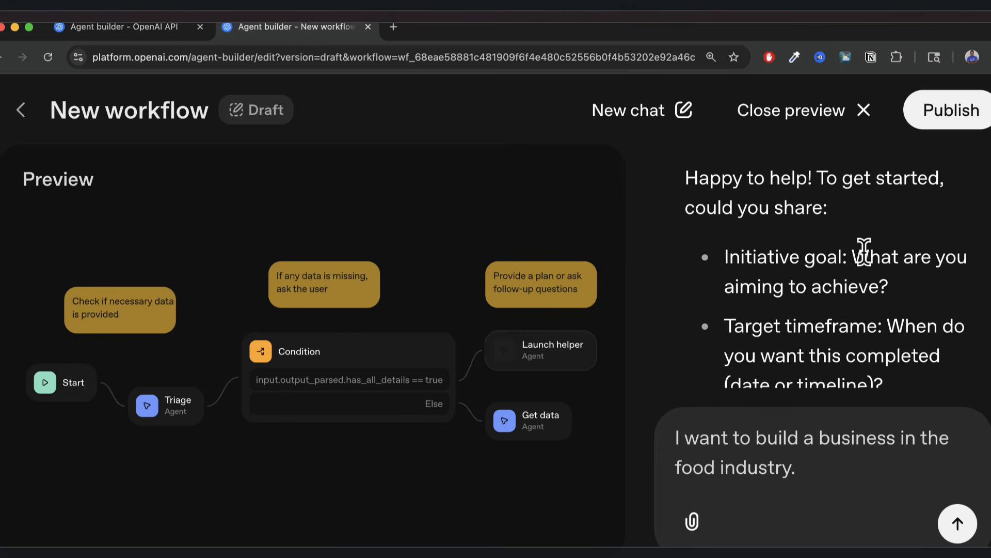
left_click(811, 474)
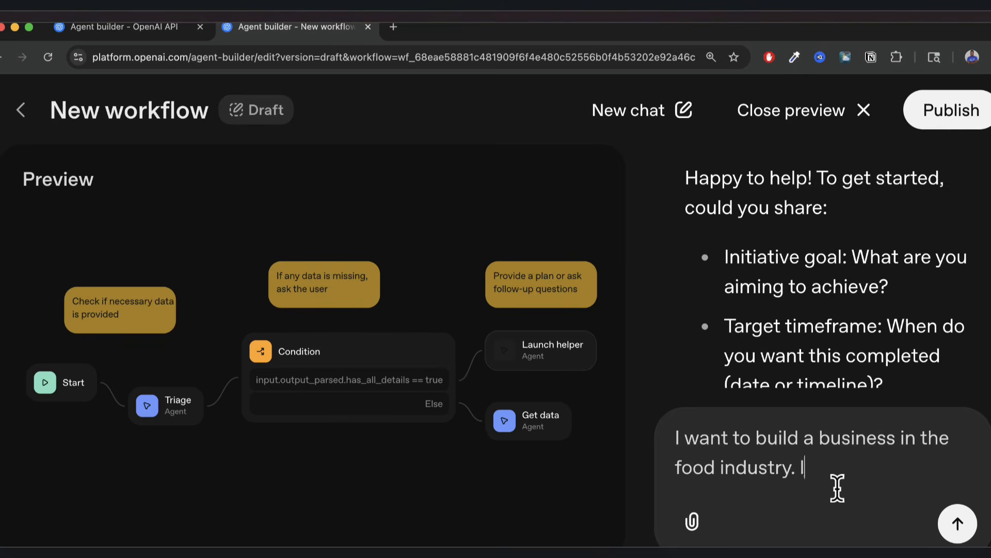
type("want to get i")
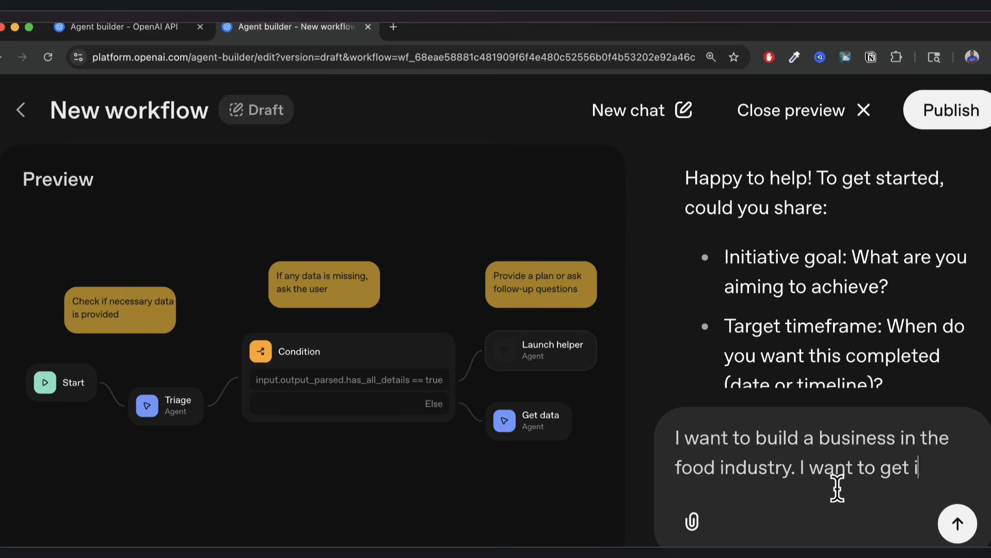
type("t complete")
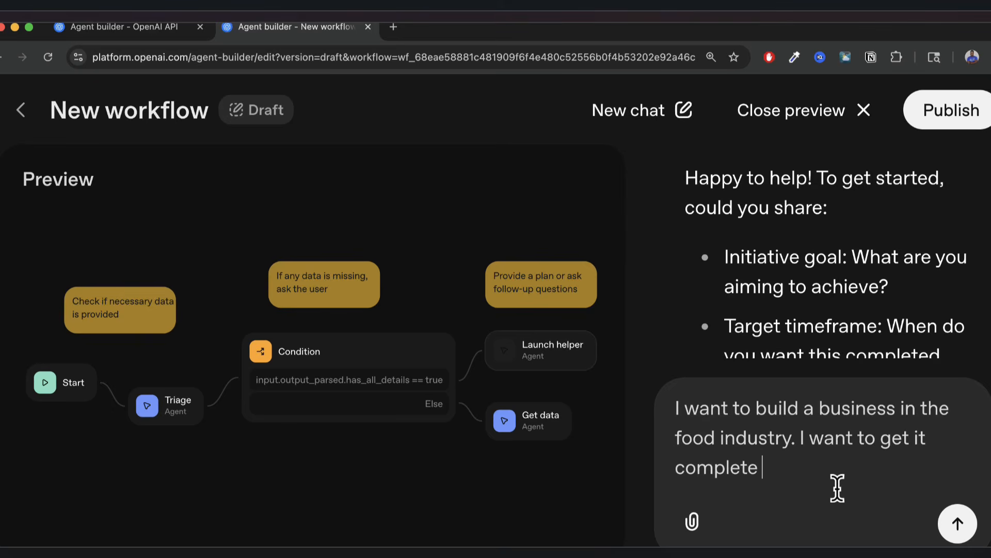
type("d by December 2")
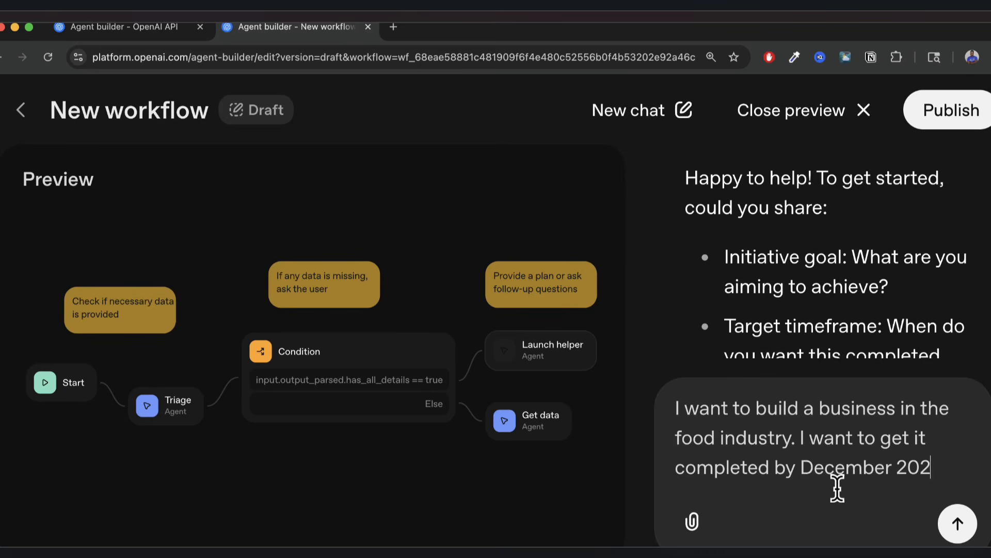
type("078")
scroll(823, 316, "down", 3)
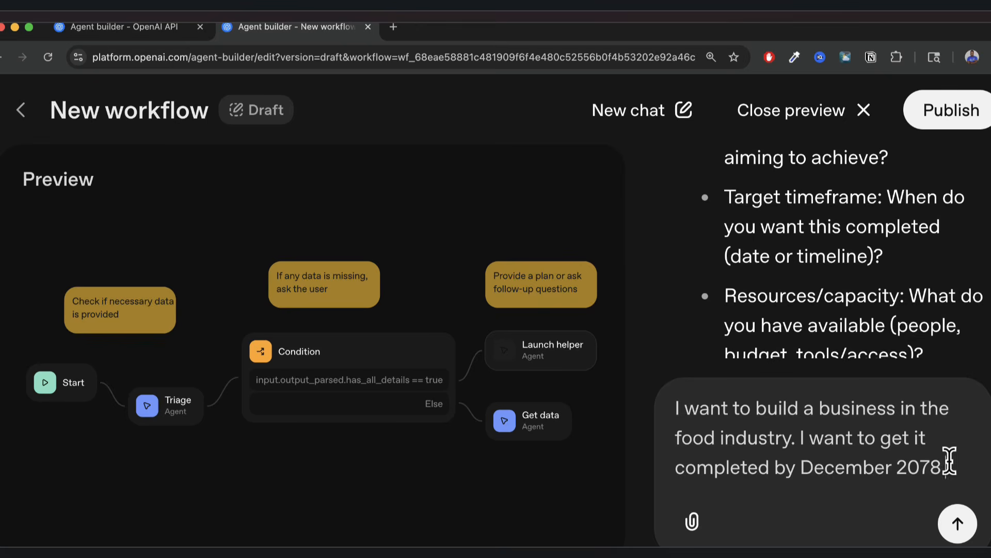
type(". I only hyave")
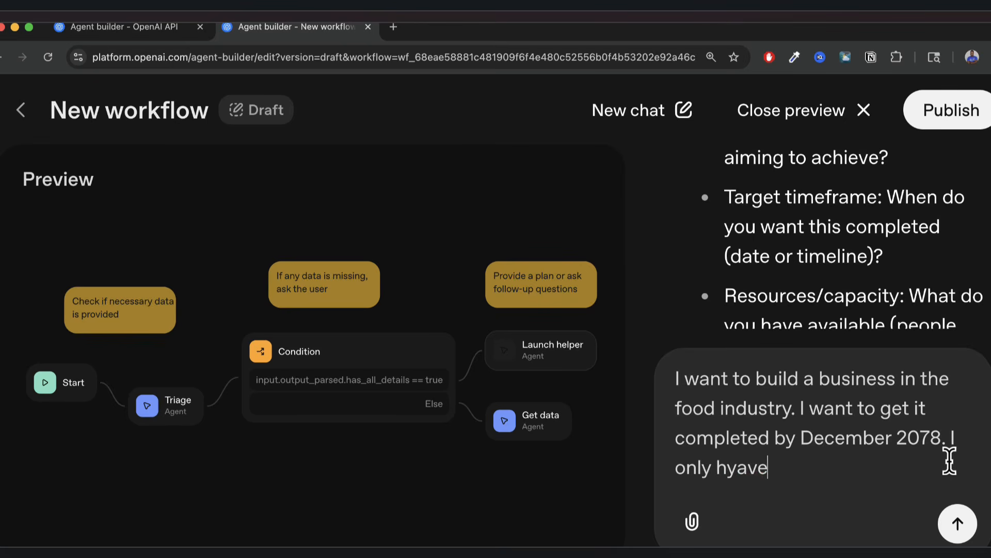
type(" $30 us")
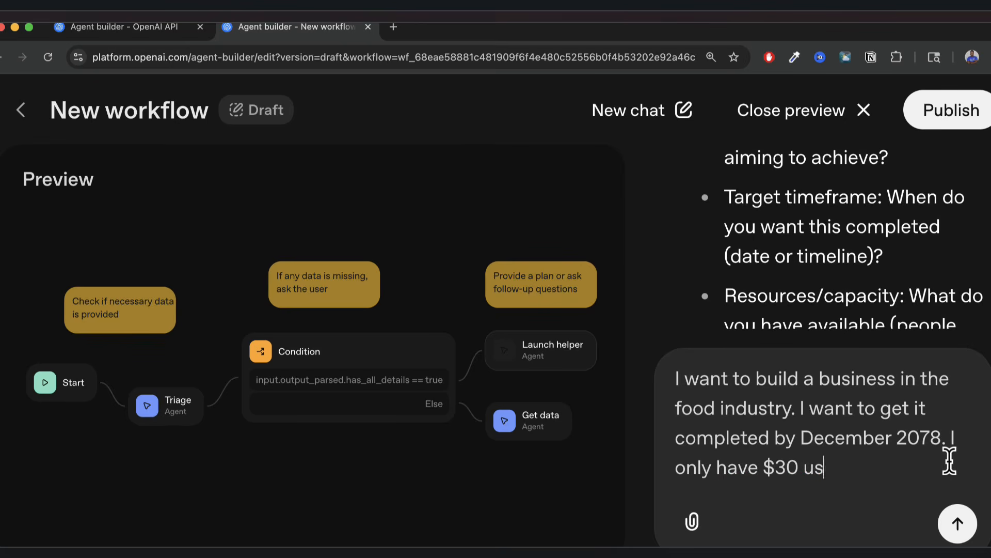
type("d available")
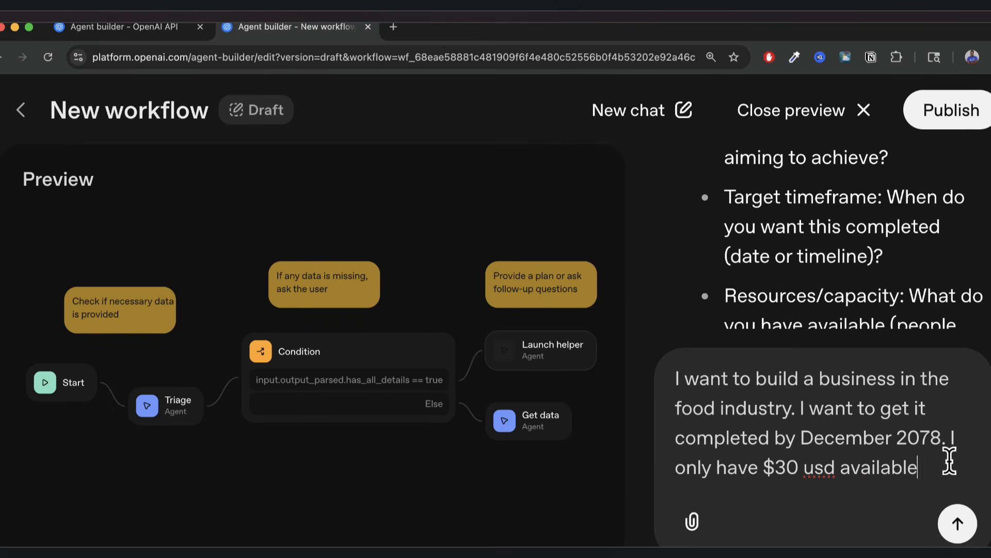
type(" to getstrated")
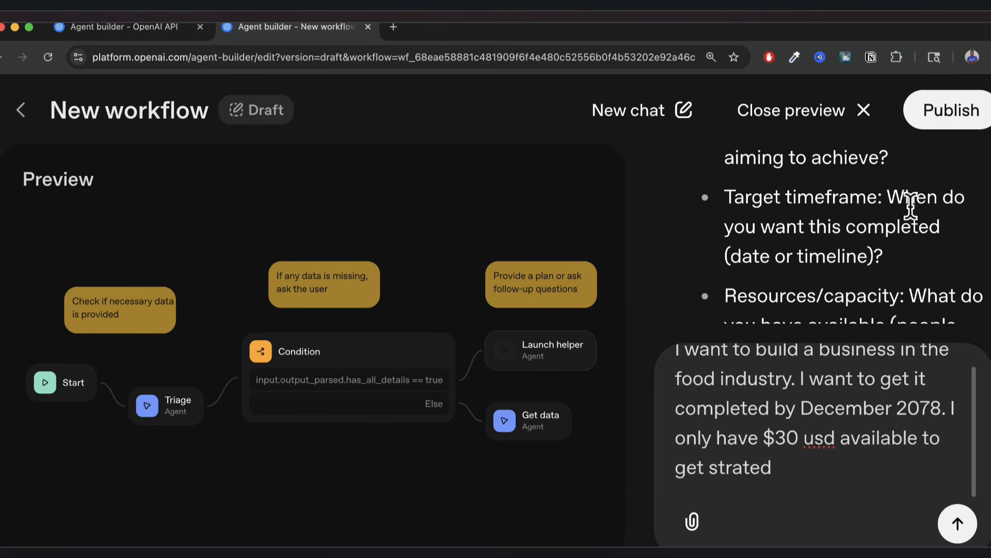
scroll(888, 217, "down", 2)
scroll(847, 228, "down", 2)
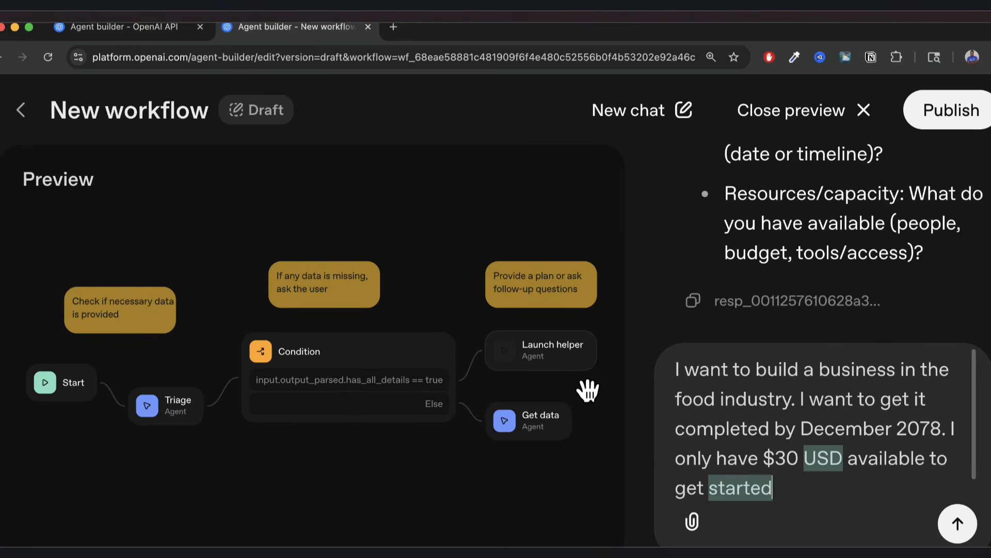
Send the reply, review Launch helper's $30 food-business plan, and close the preview.
left_click(958, 523)
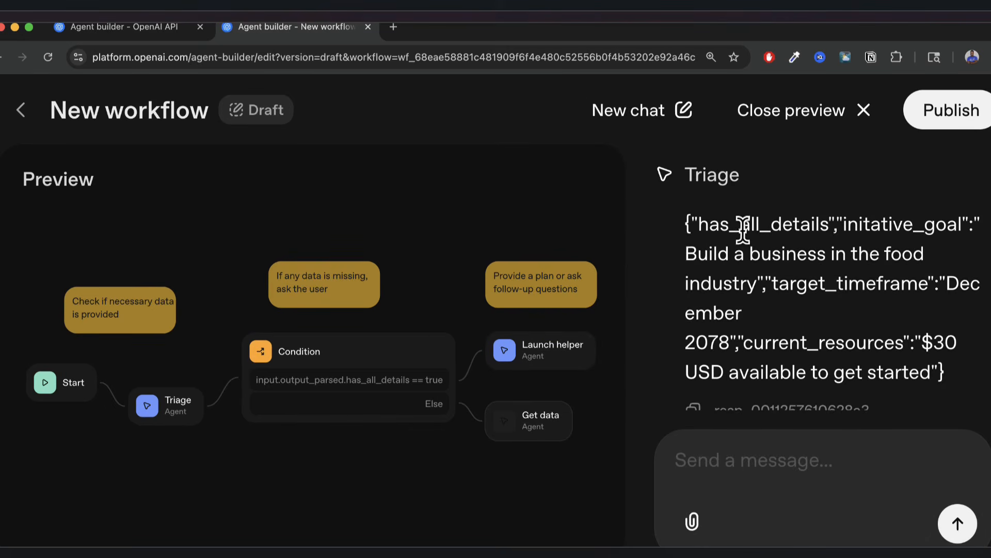
scroll(795, 262, "down", 3)
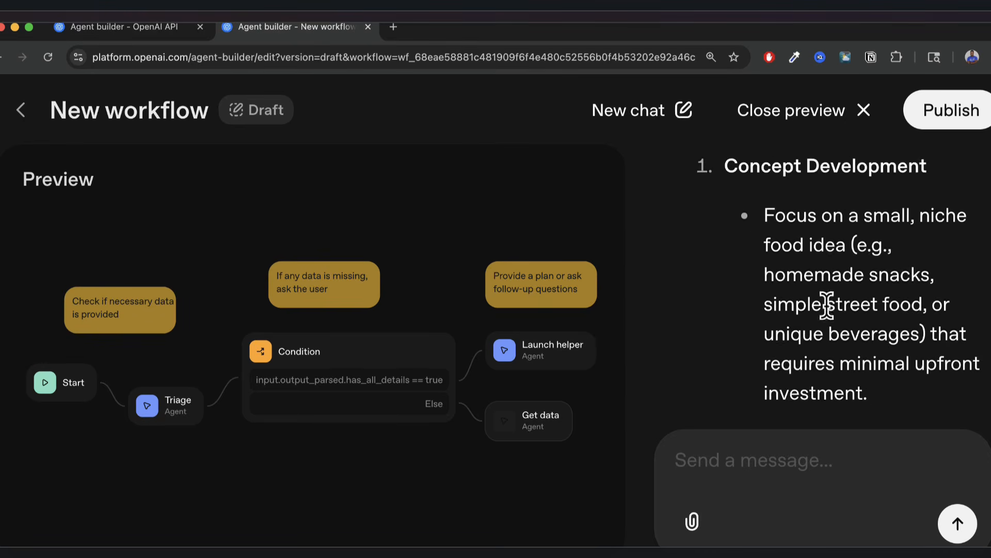
left_click_drag(766, 217, 828, 338)
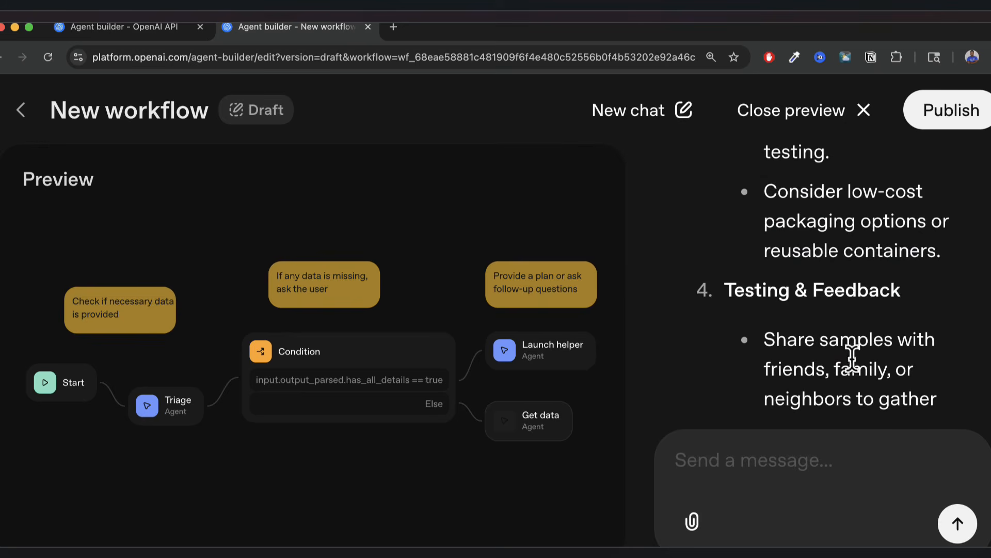
left_click(863, 110)
left_click_drag(676, 293, 772, 270)
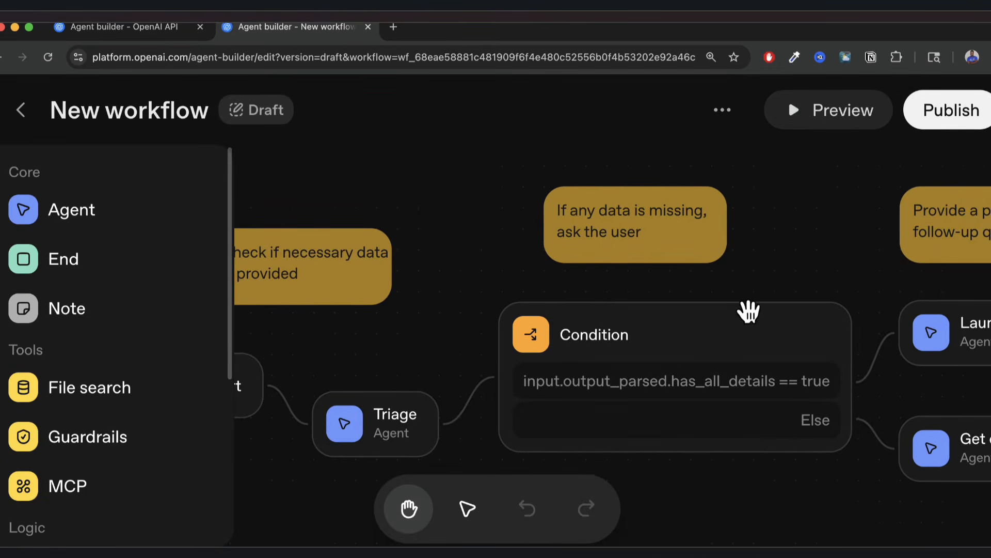
Pan the canvas to bring the Launch helper and Get data agents into view.
left_click_drag(801, 270, 784, 230)
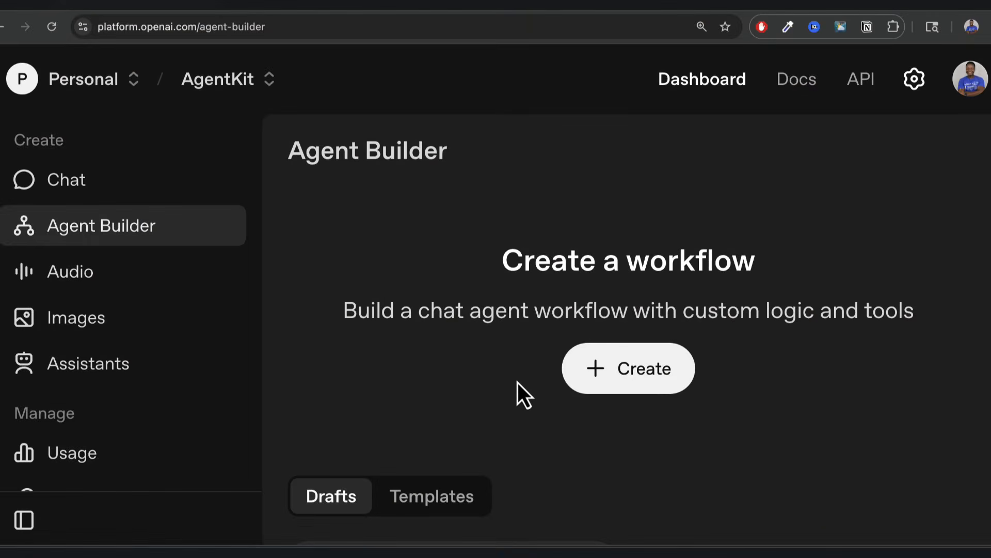
Create a new workflow and rename its My agent node to Classifier.
left_click(641, 382)
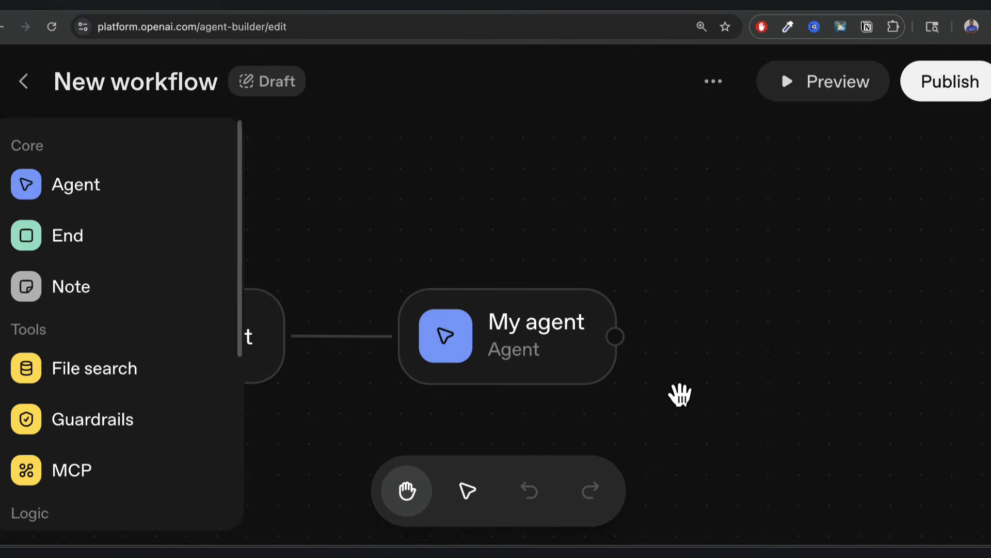
left_click_drag(680, 395, 816, 390)
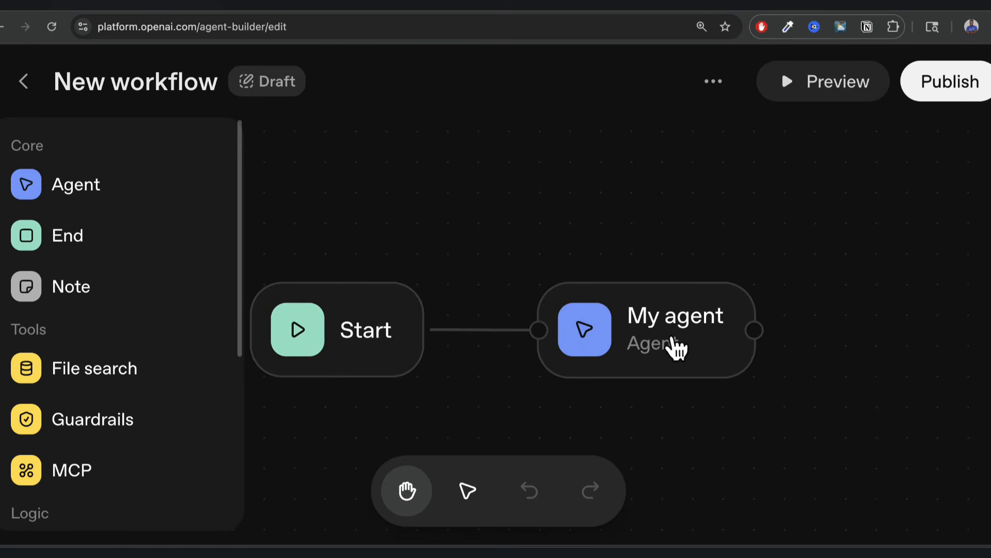
left_click(677, 349)
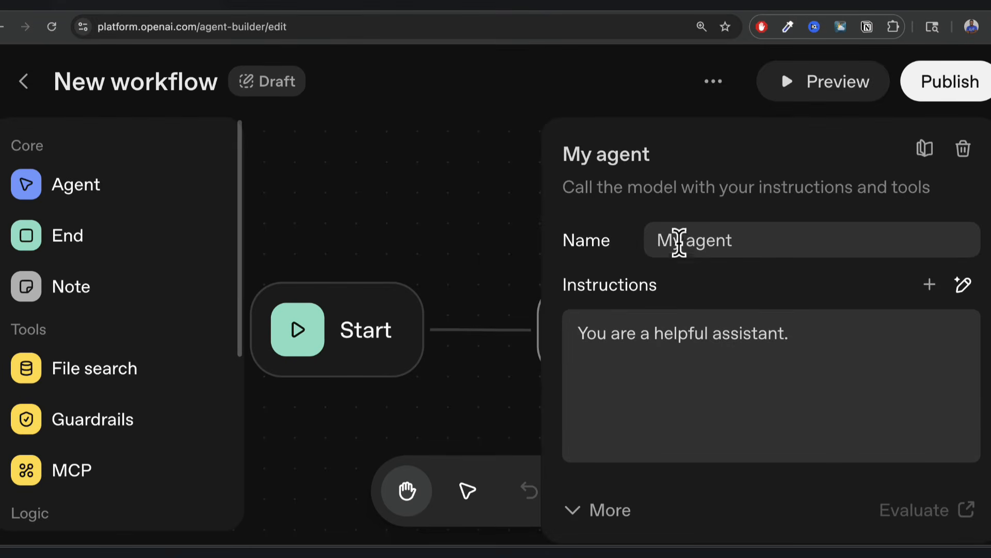
double_click(742, 242)
triple_click(742, 242)
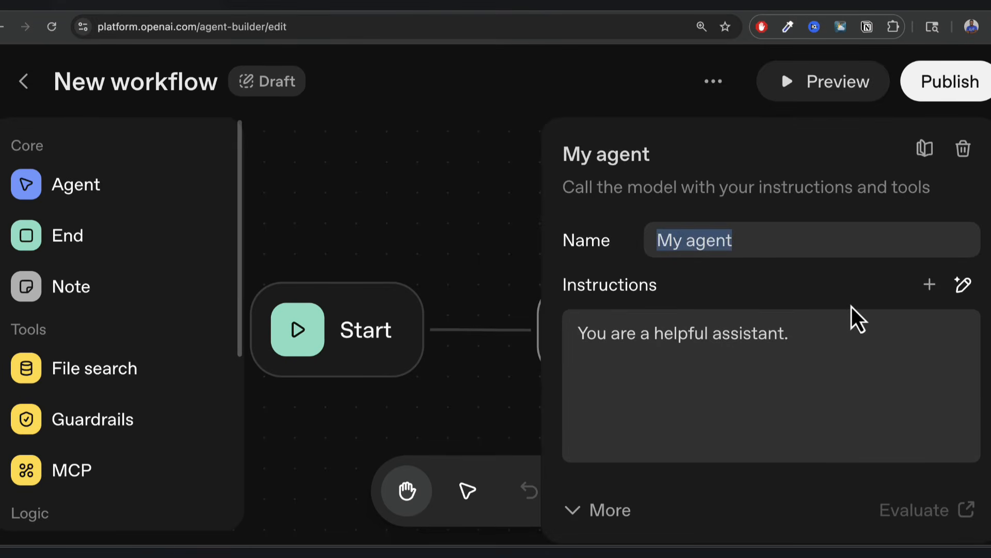
type("Classifier")
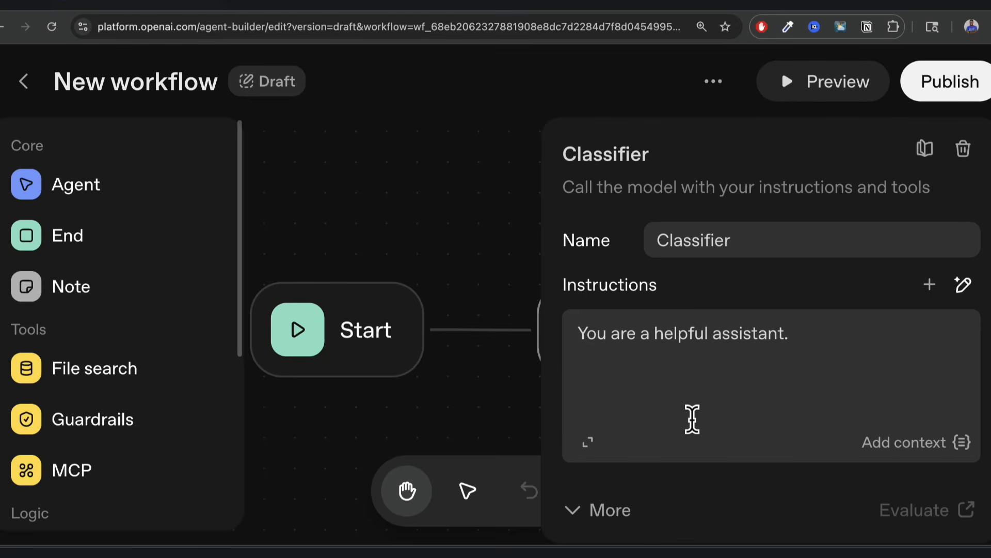
Delete the agent's default instructions text.
left_click(679, 338)
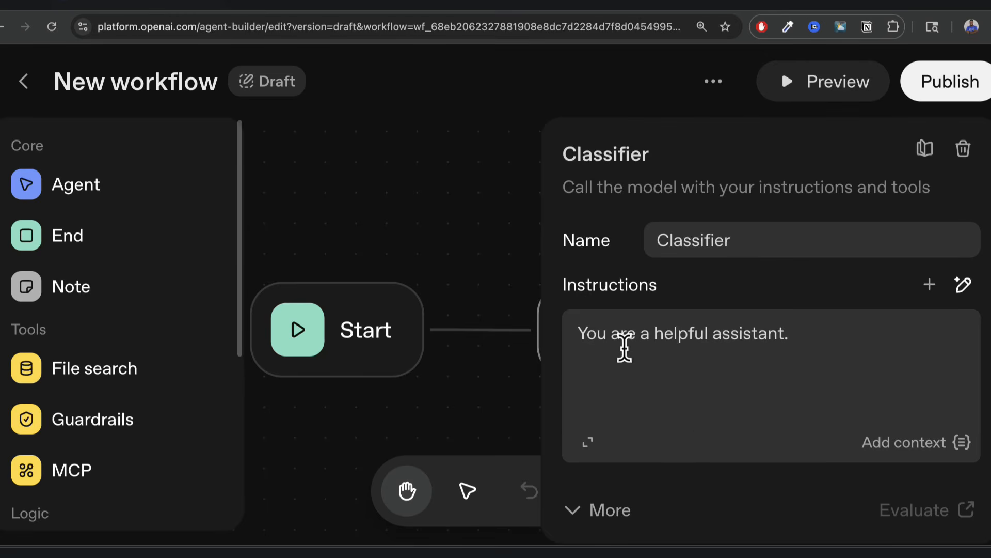
triple_click(607, 338)
key("BackSpace")
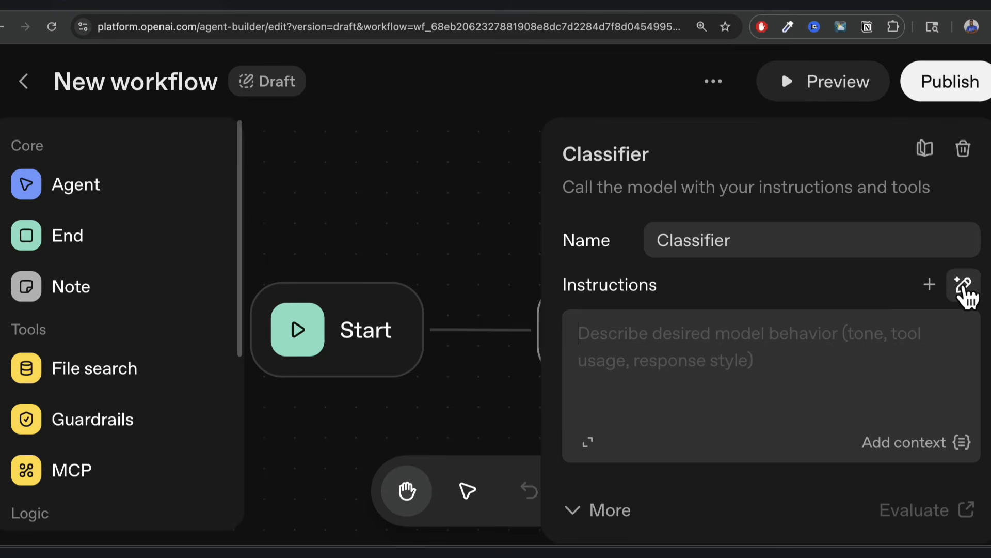
Generate instructions classifying queries as weather or not, setting is_weather true or false.
left_click(962, 287)
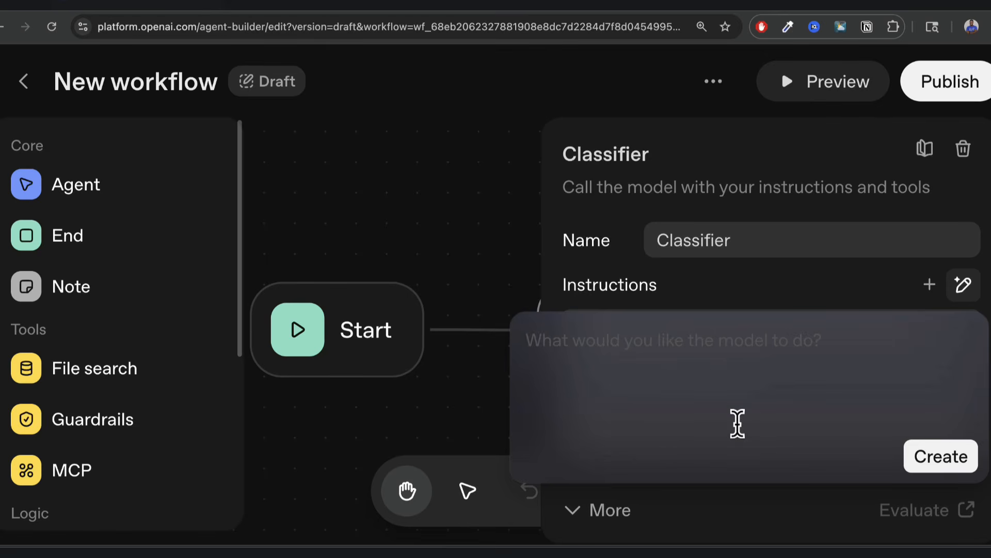
type("This age")
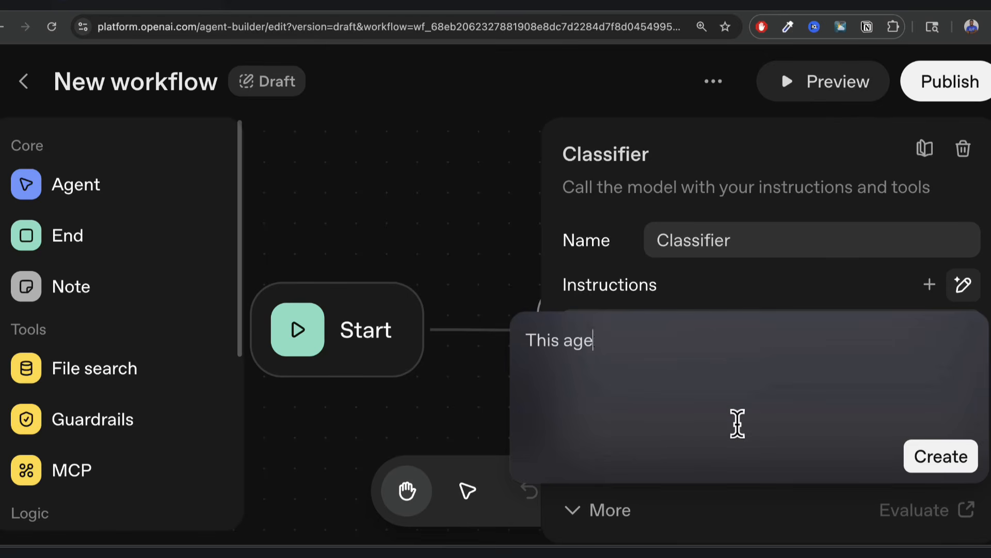
type("nt will claiss")
type("if")
key("BackSpace")
key("BackSpace")
key("BackSpace")
key("BackSpace")
key("BackSpace")
type("ssify the ")
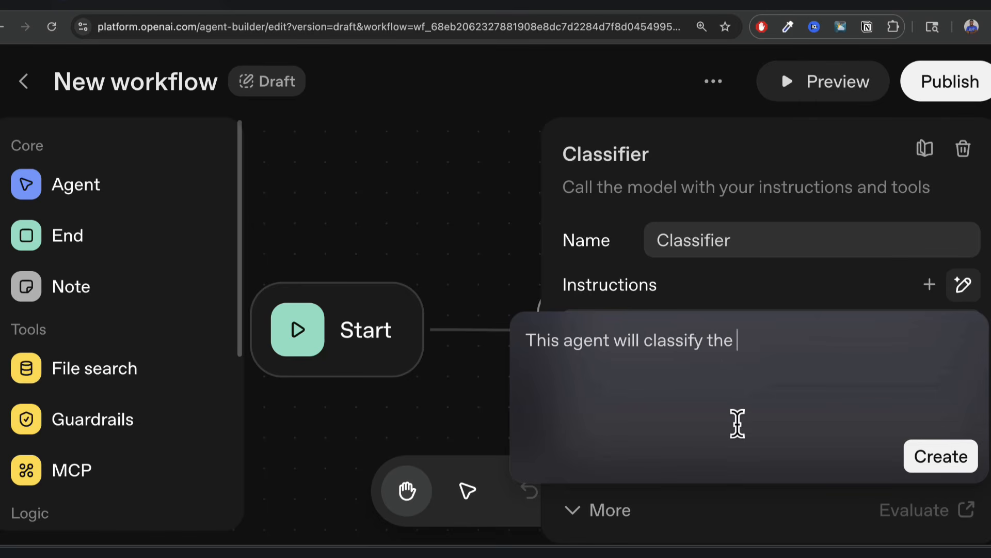
type("input/que")
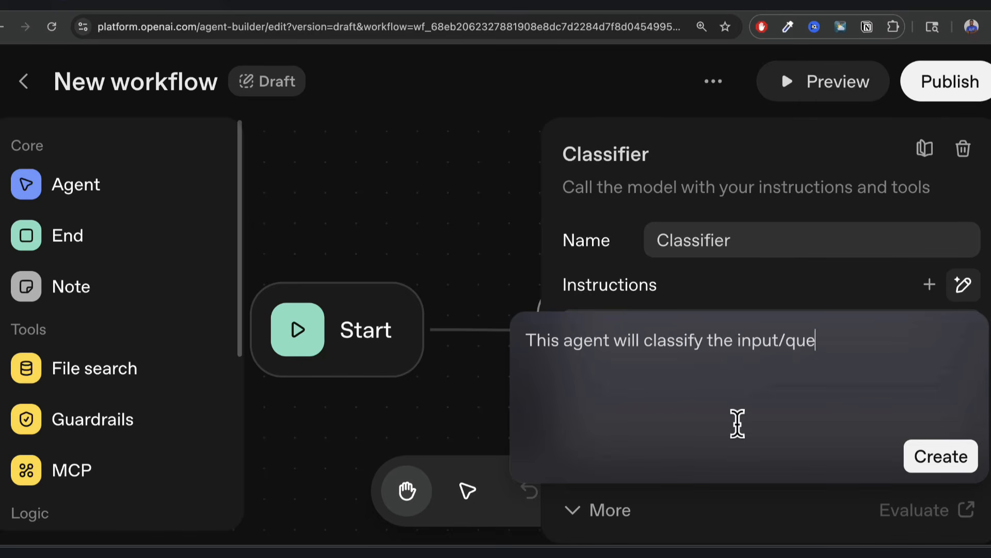
type("ry coming in a")
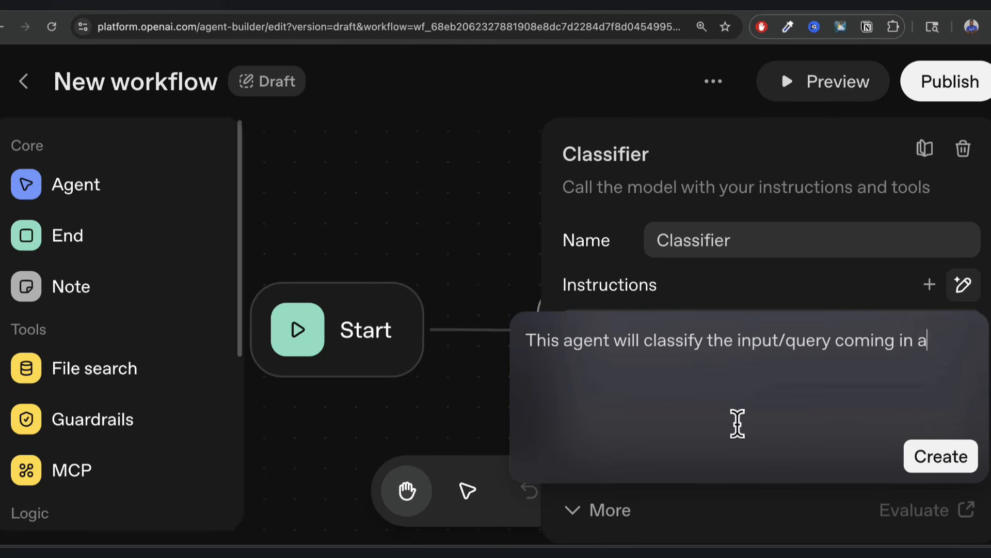
type("nd decide wh")
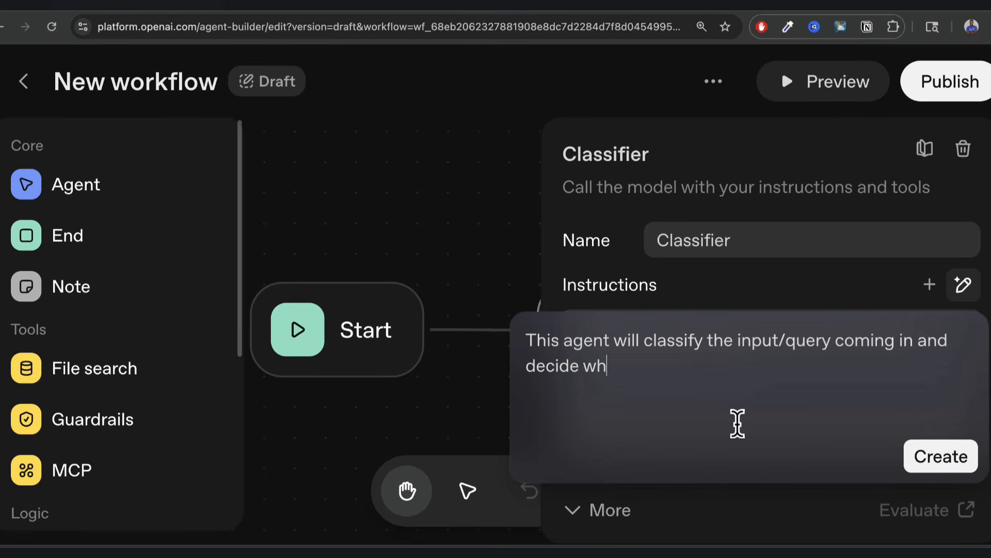
type("ether it's about ")
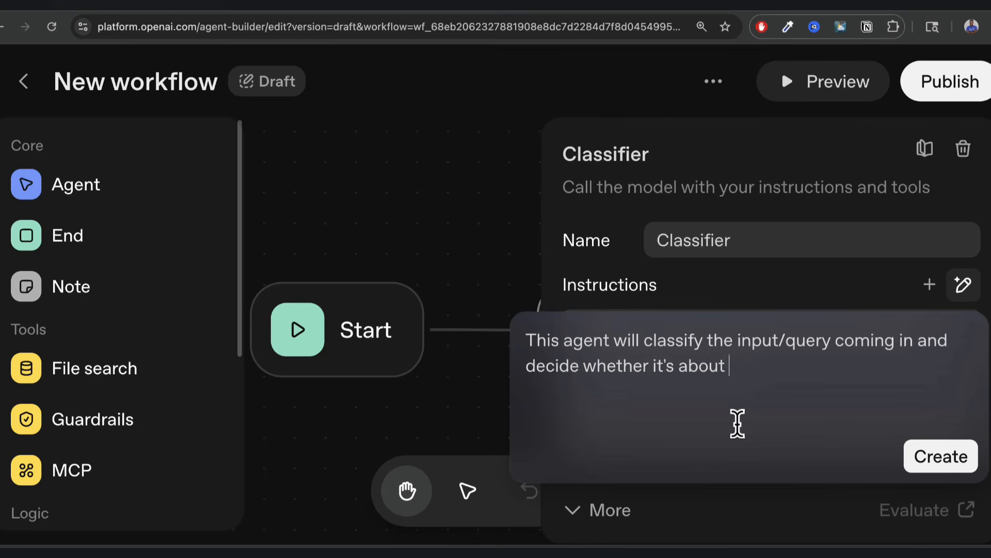
type("the weather o")
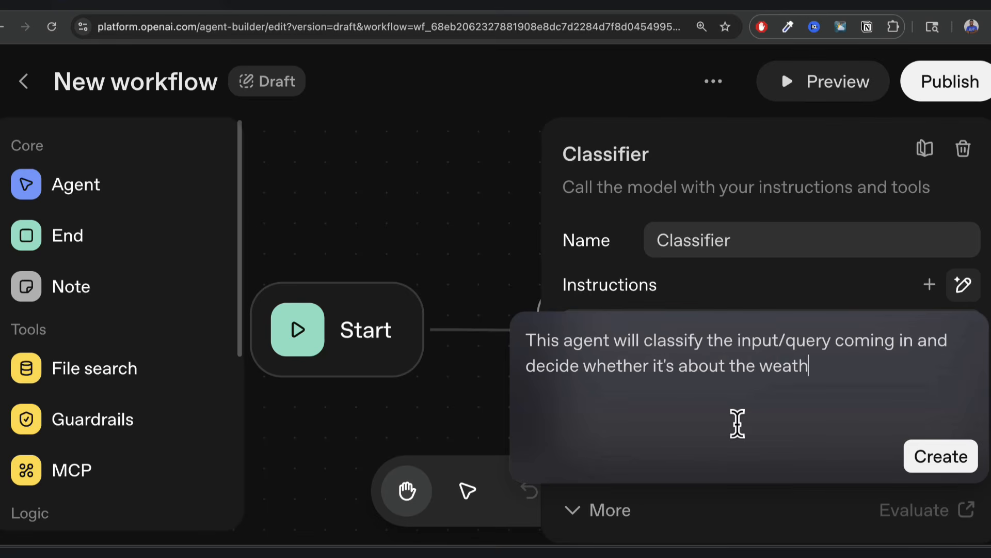
type("r anything les")
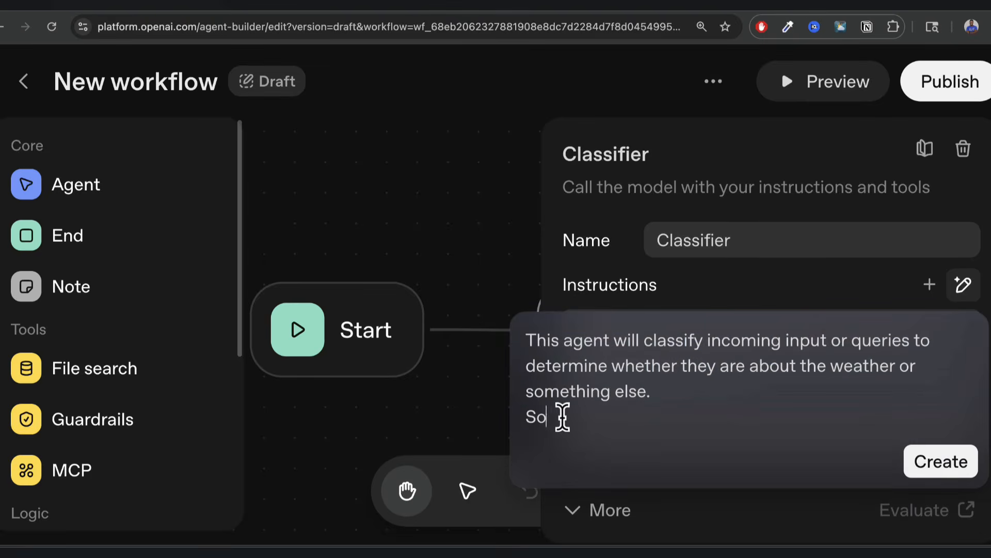
key("BackSpace")
key("BackSpace")
type("It")
key("BackSpace")
key("BackSpace")
key("BackSpace")
key("BackSpace")
key("BackSpace")
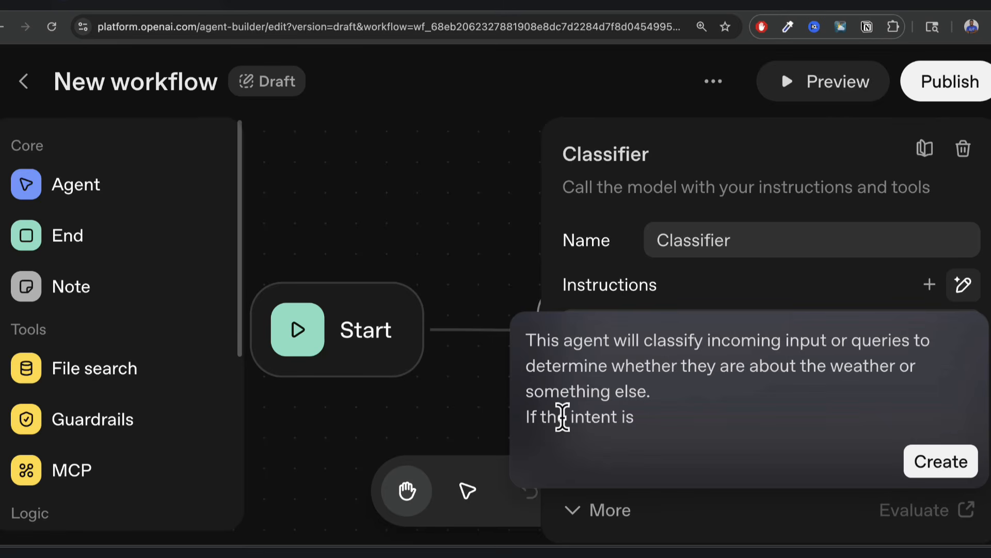
type("the weather, then a")
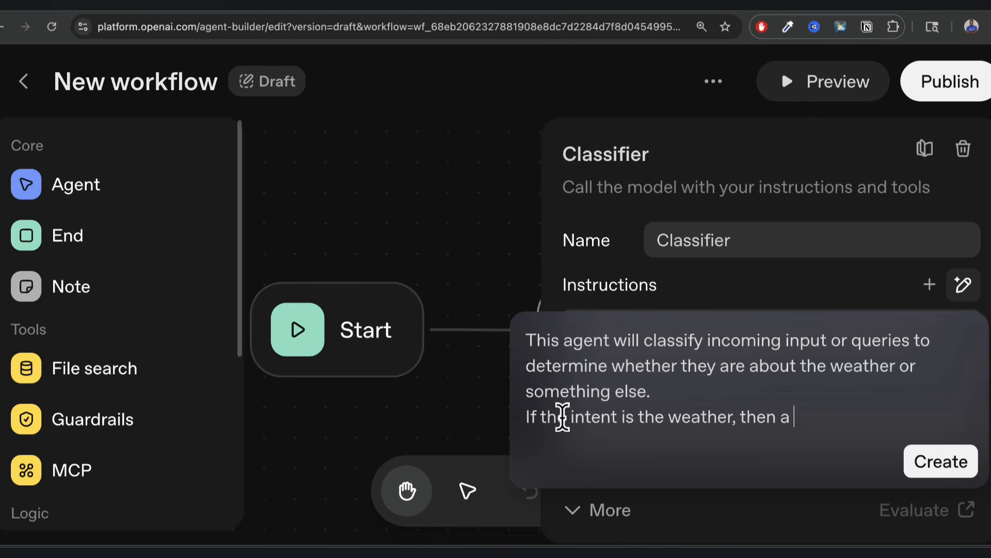
type(" variable named \"i")
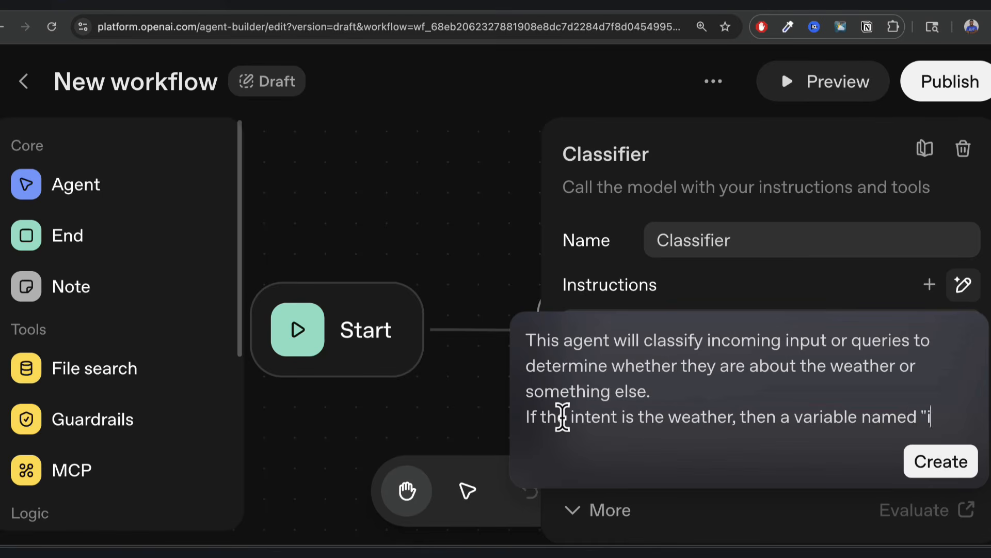
type("s_weather\" will be set to true")
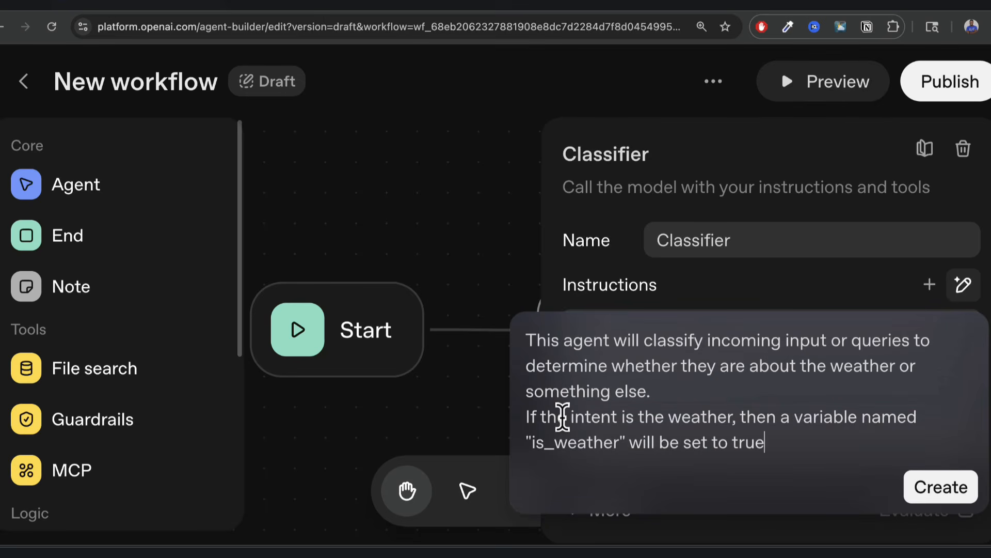
type(", otherwise")
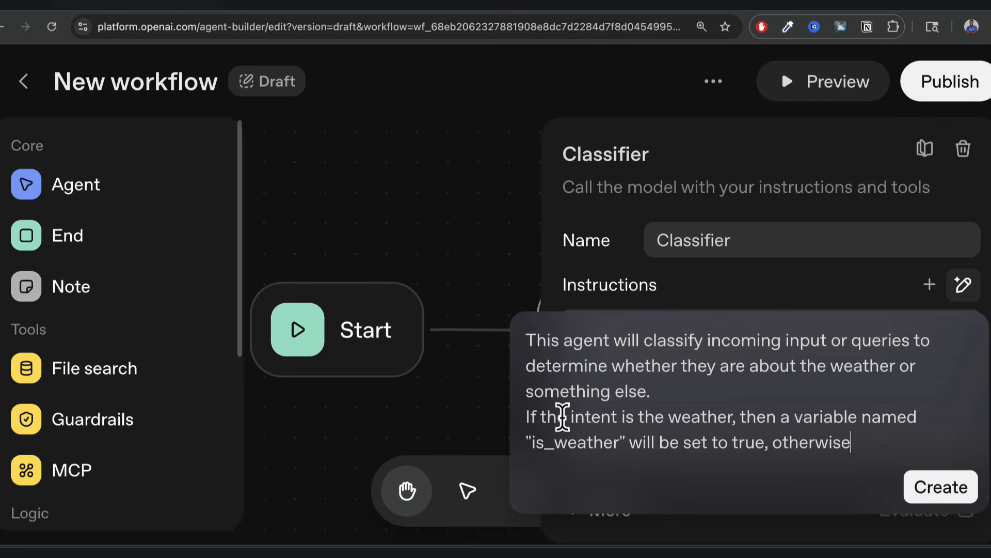
type(" it will be set to fas")
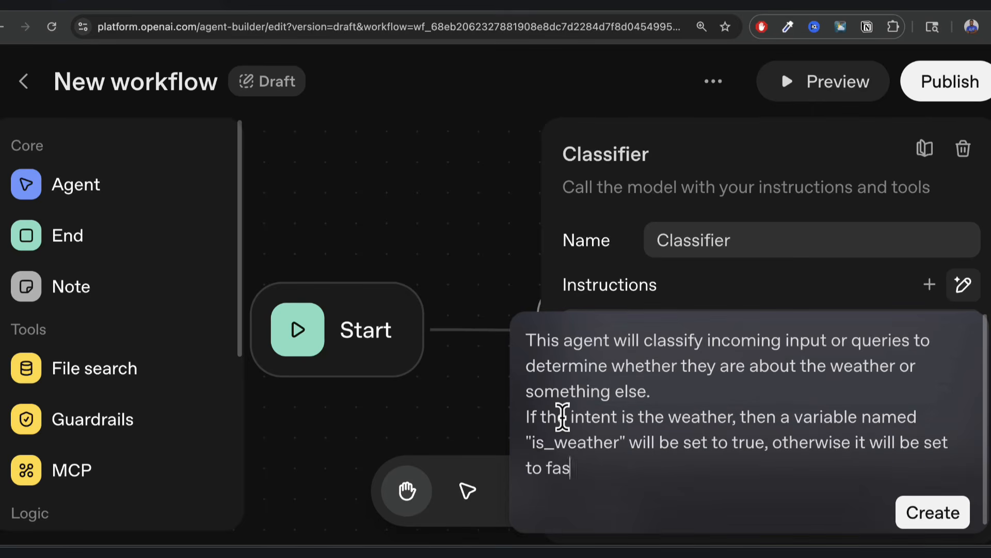
type("fals")
key("BackSpace")
type("lse")
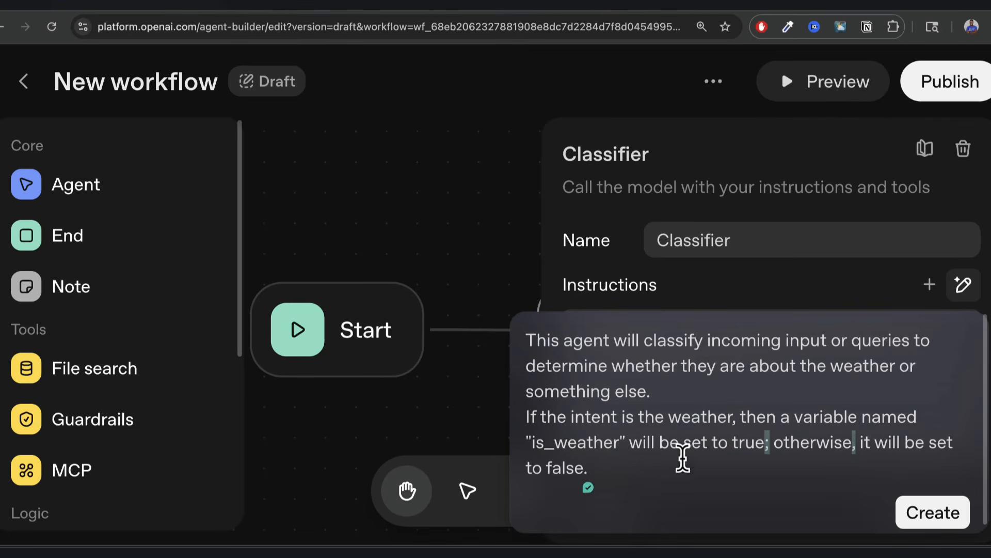
left_click(936, 524)
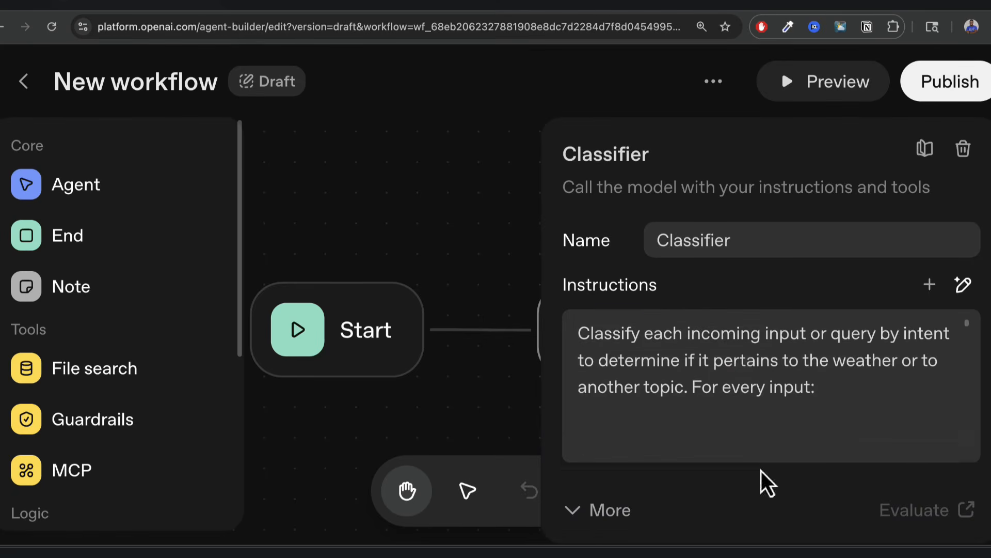
Open the Classifier instructions in the larger editor and check the is_weather output format.
scroll(747, 362, "down", 5)
scroll(748, 372, "up", 5)
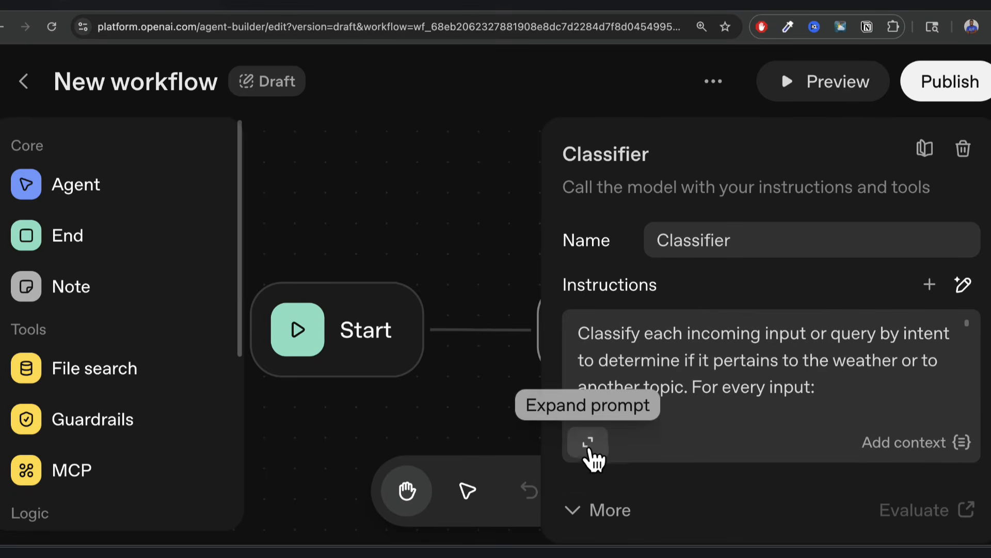
left_click(589, 444)
scroll(268, 231, "up", 10)
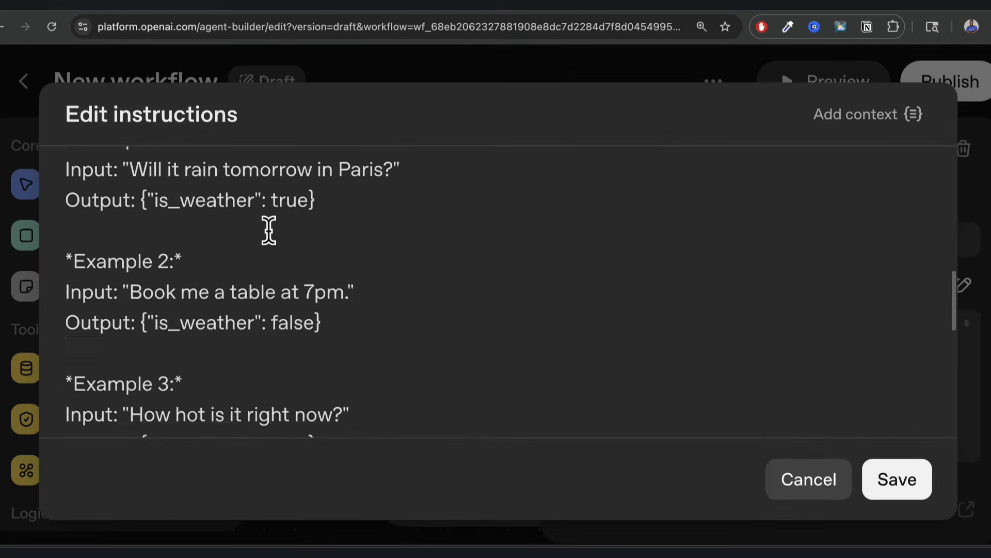
scroll(268, 230, "up", 5)
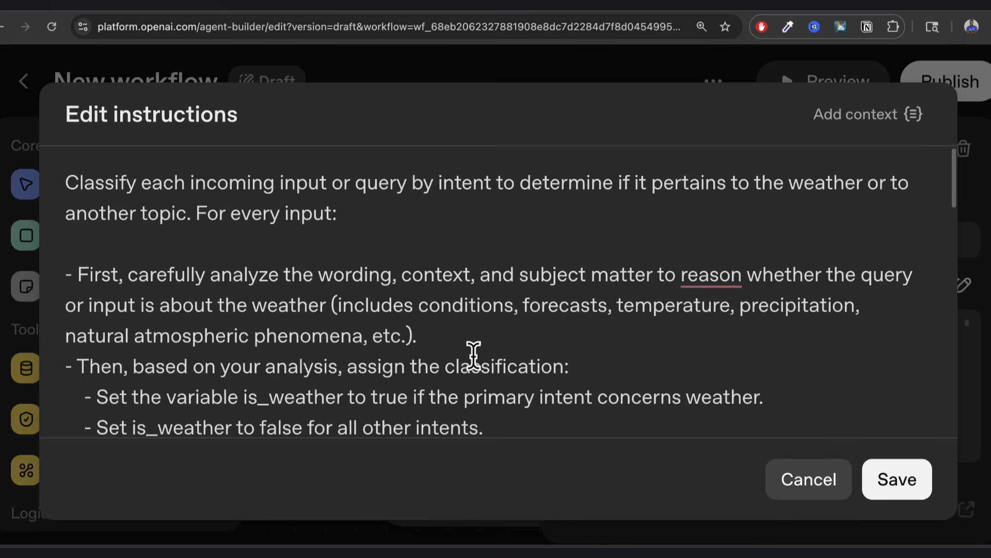
scroll(471, 354, "down", 5)
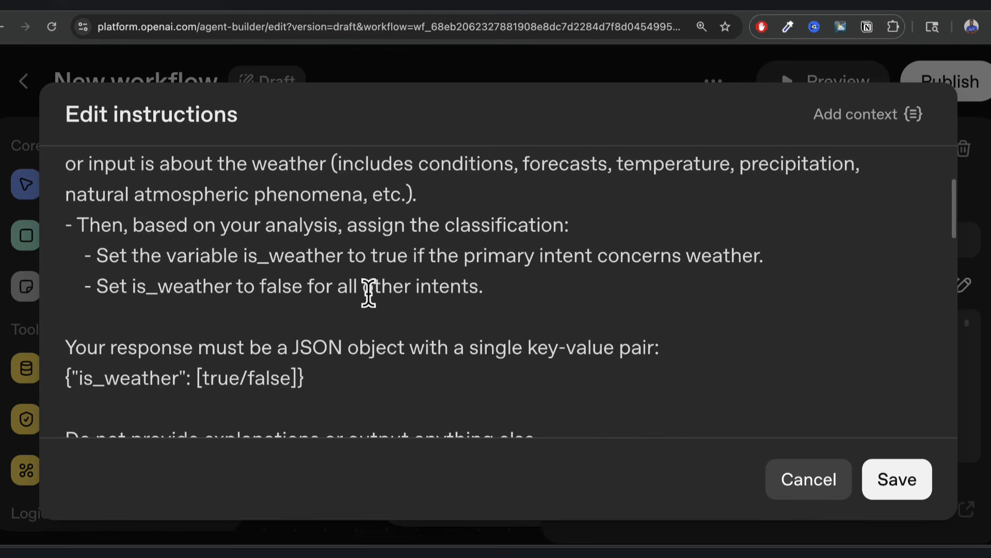
scroll(462, 294, "down", 3)
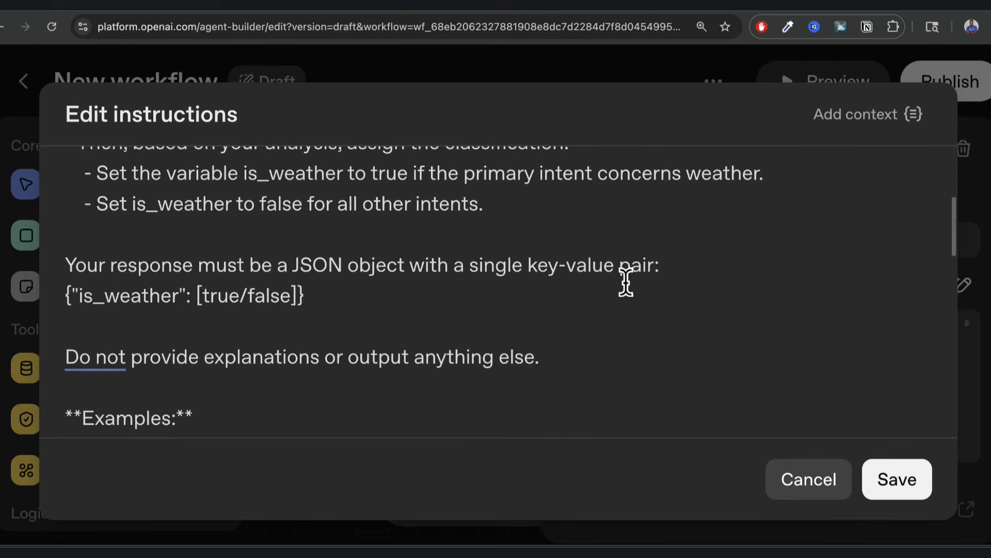
double_click(119, 296)
left_click(223, 296)
Read Examples 1–3, e.g. 'Will it rain tomorrow in Paris?' yielding is_weather true.
scroll(316, 328, "down", 3)
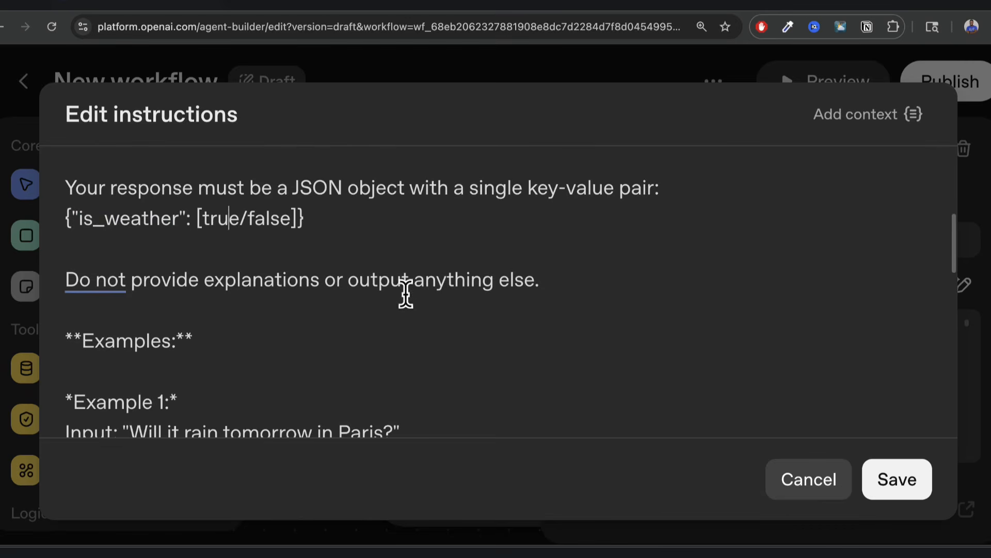
scroll(356, 342, "down", 5)
scroll(356, 342, "down", 5)
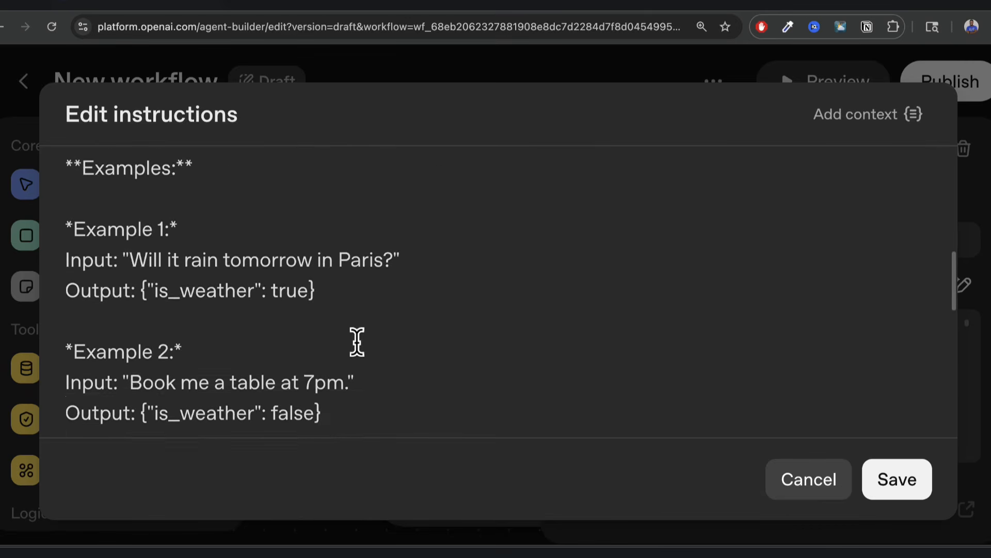
scroll(266, 327, "down", 3)
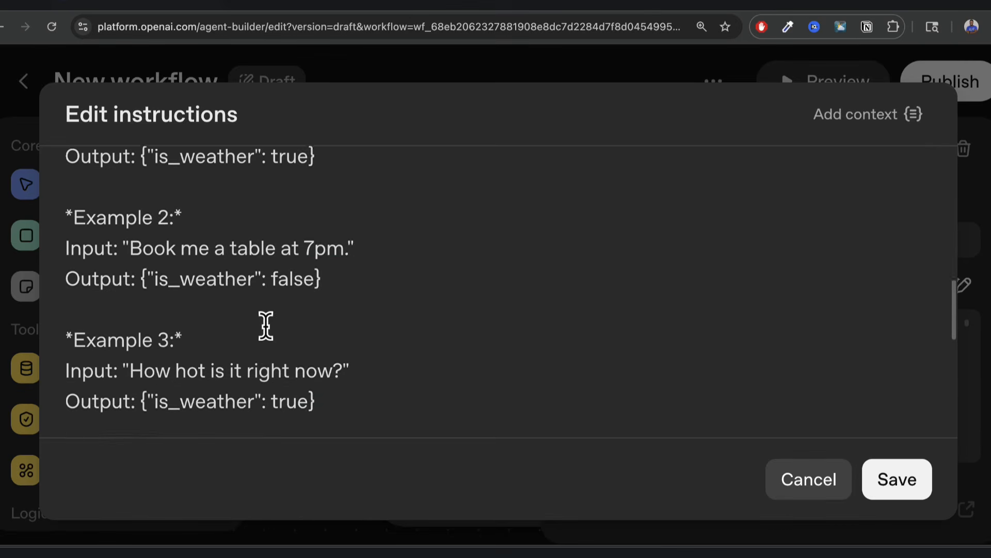
scroll(266, 327, "up", 5)
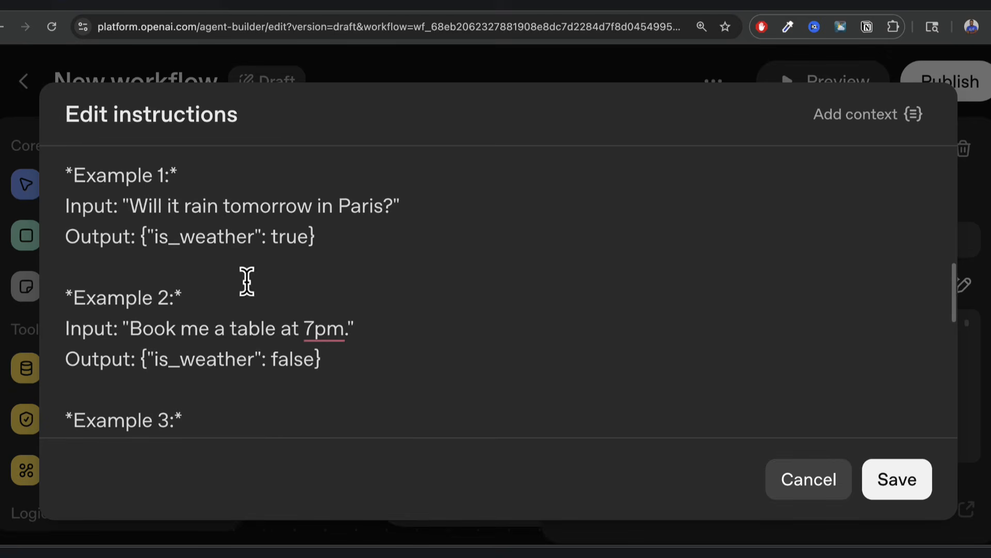
scroll(378, 338, "down", 3)
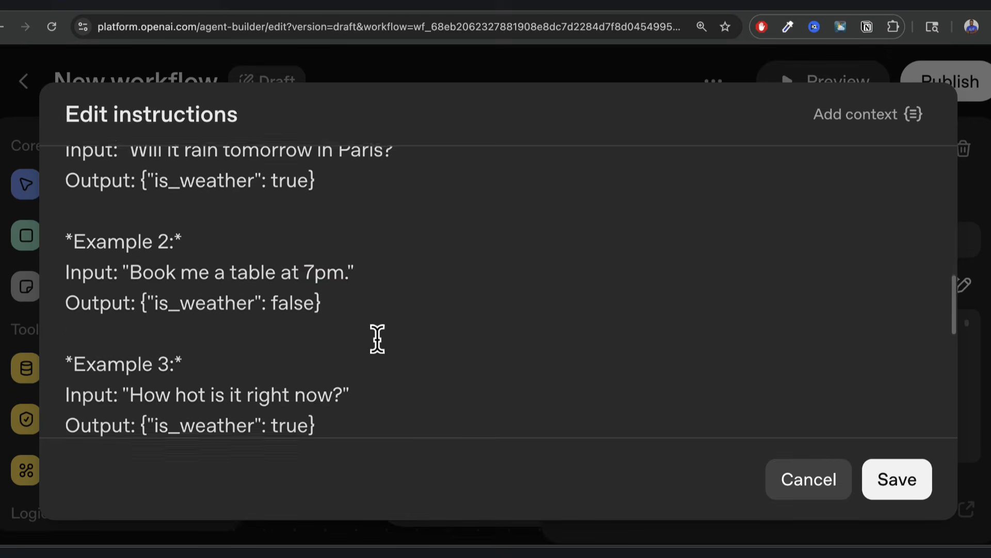
scroll(122, 250, "up", 3)
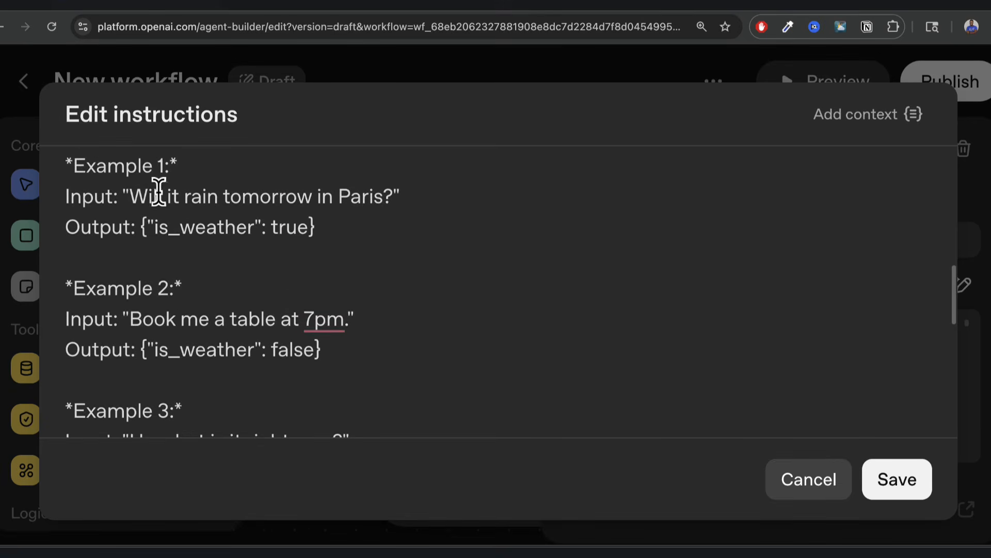
double_click(199, 226)
scroll(151, 284, "down", 1)
left_click_drag(130, 281, 250, 288)
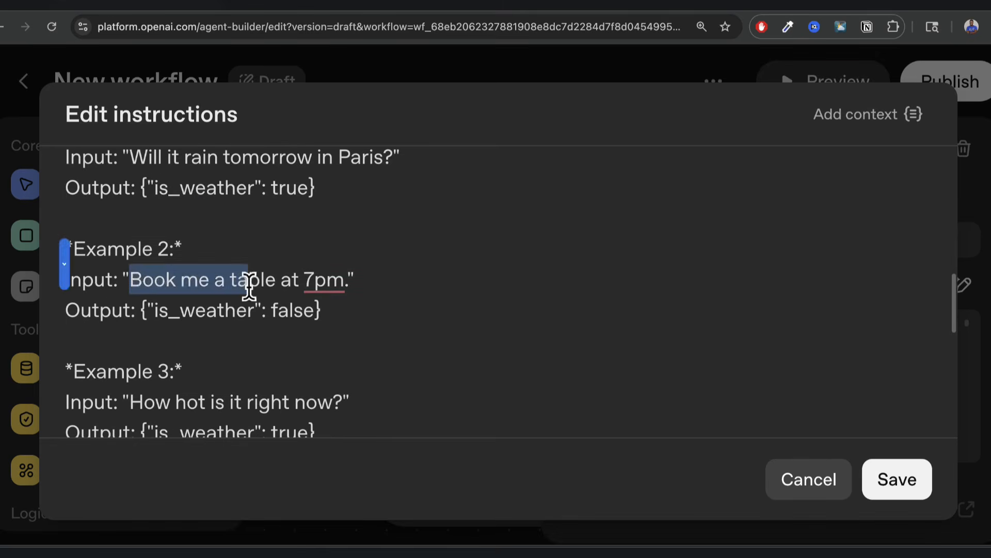
left_click(206, 255)
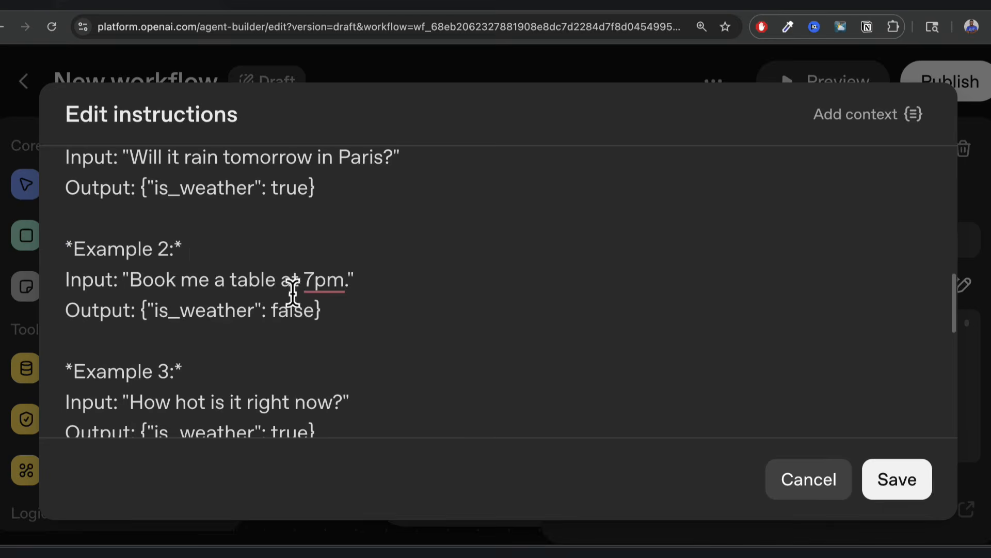
left_click(195, 311)
Close the instructions editor and switch the Classifier's model to gpt-5-nano.
key("Escape")
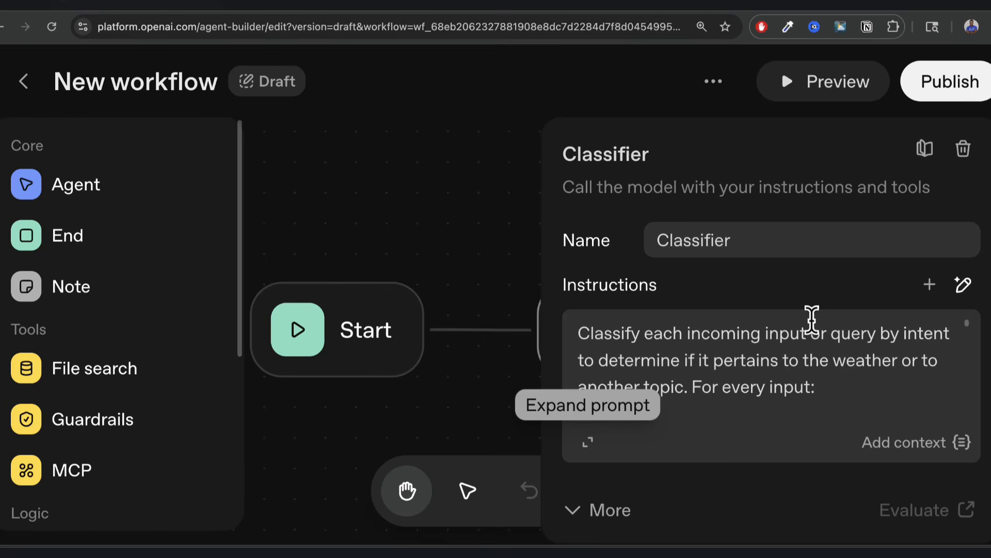
scroll(769, 436, "down", 4)
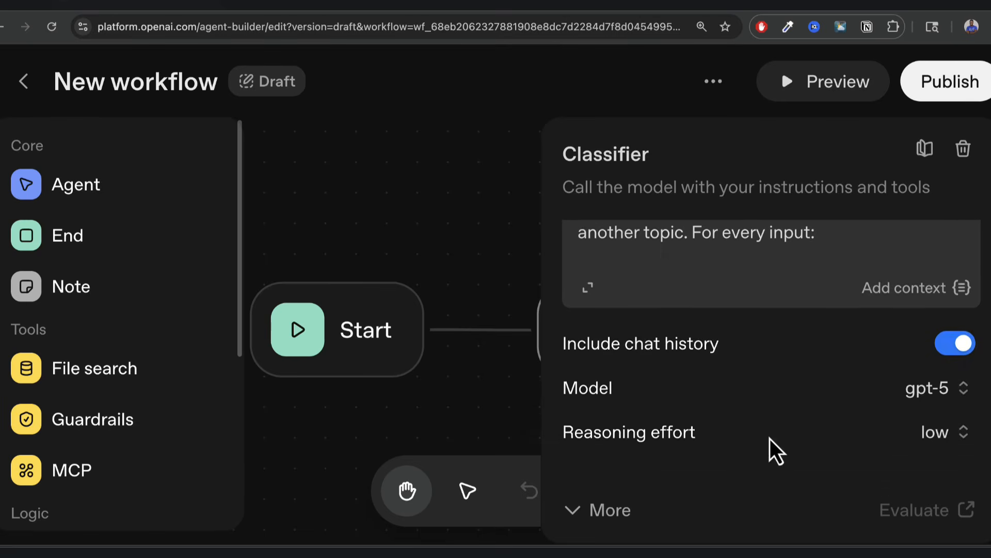
mouse_move(612, 328)
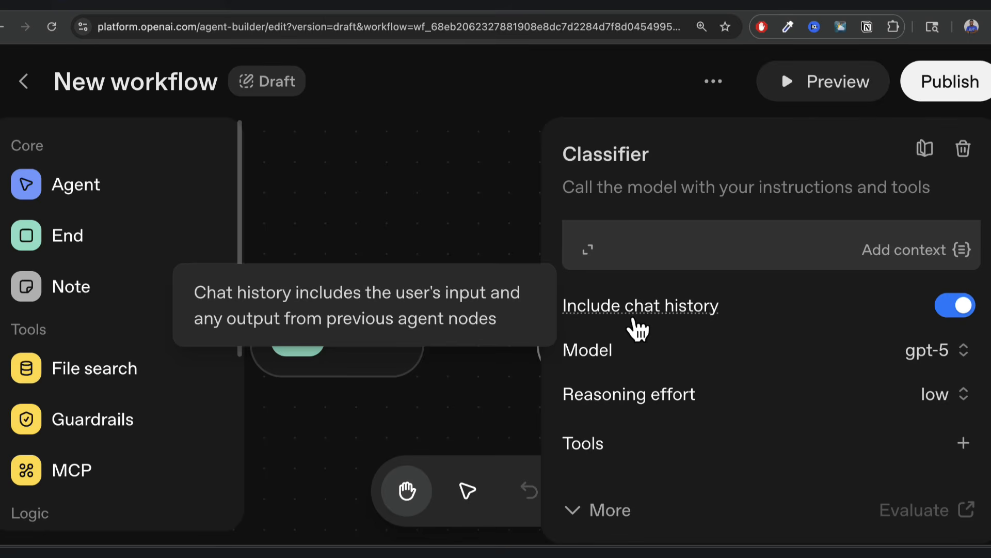
left_click(964, 353)
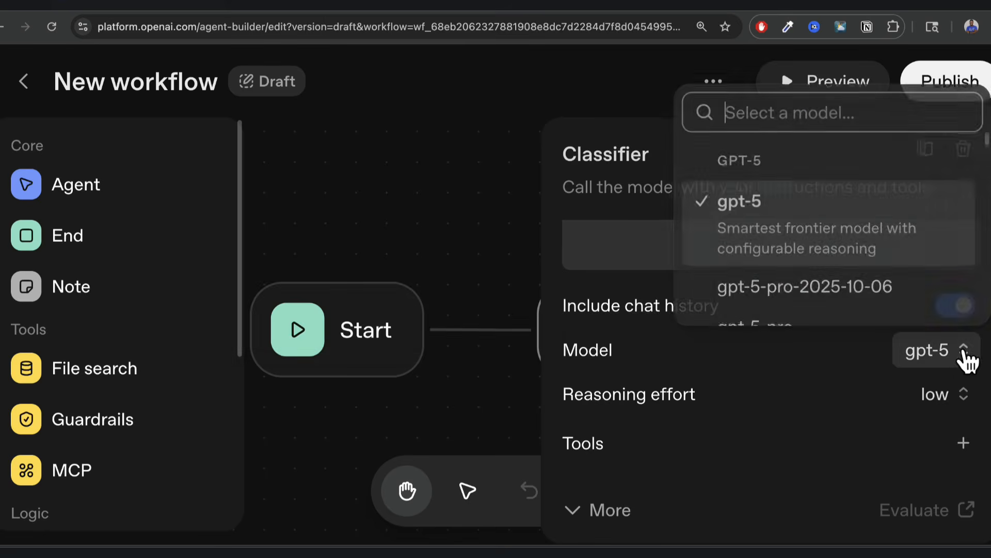
scroll(850, 287, "down", 5)
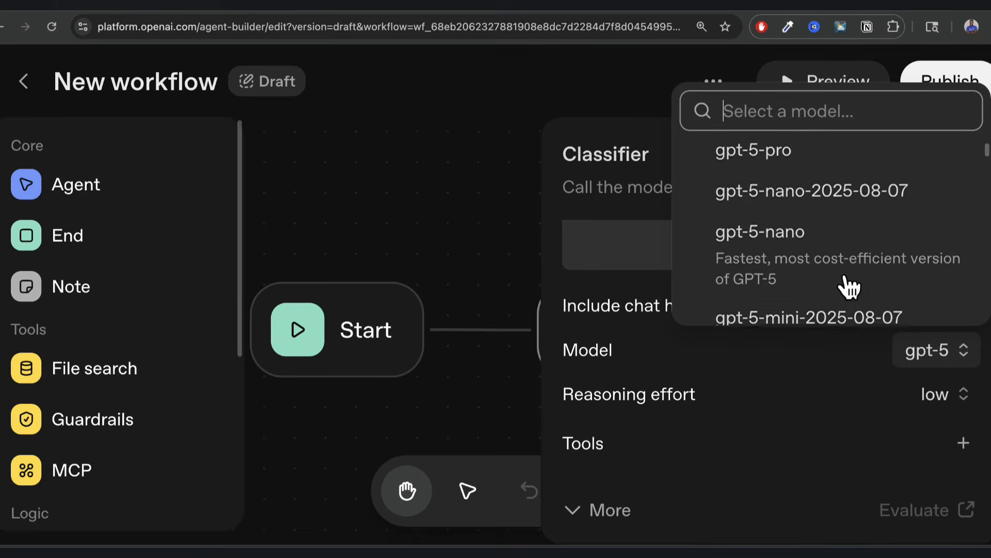
scroll(849, 285, "up", 2)
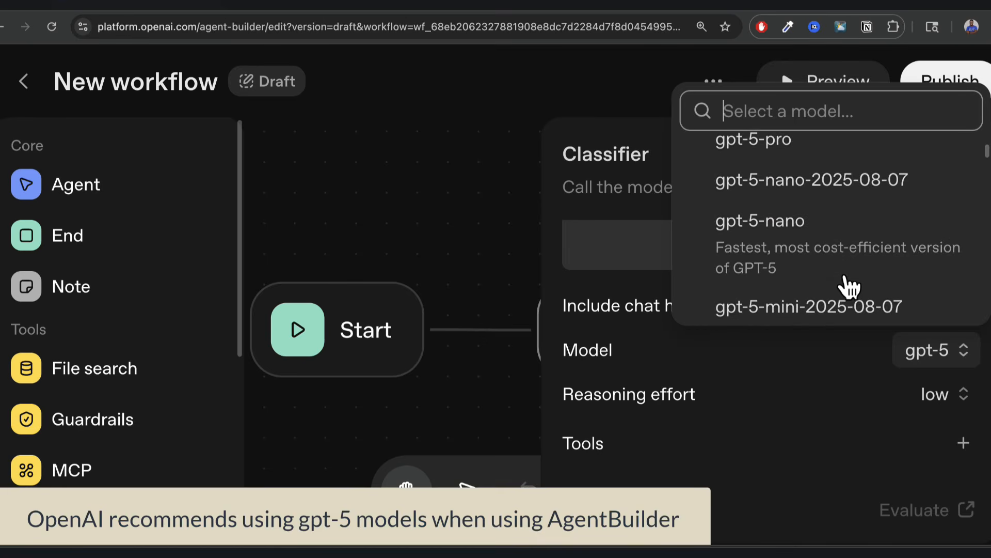
left_click(780, 237)
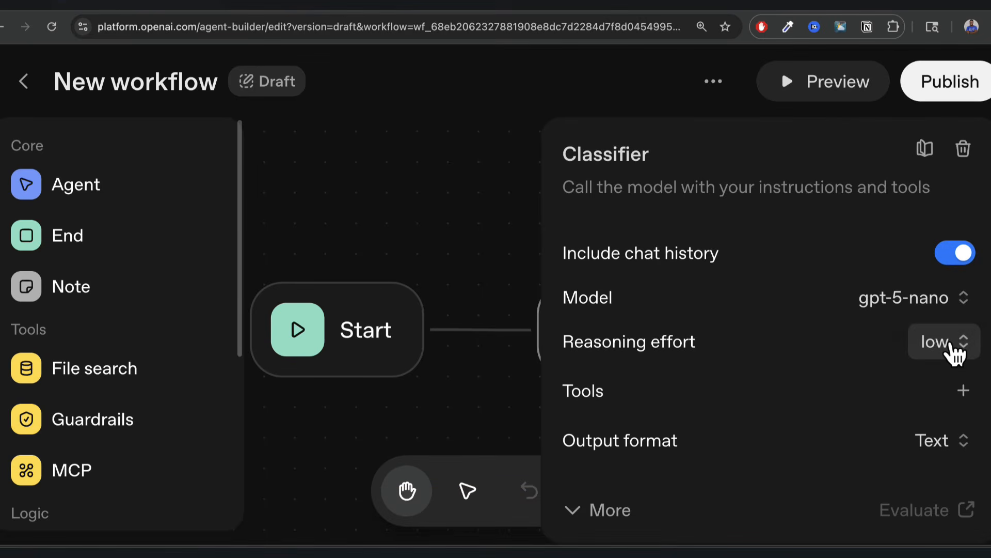
Set reasoning effort to minimal and output format to JSON.
left_click(951, 345)
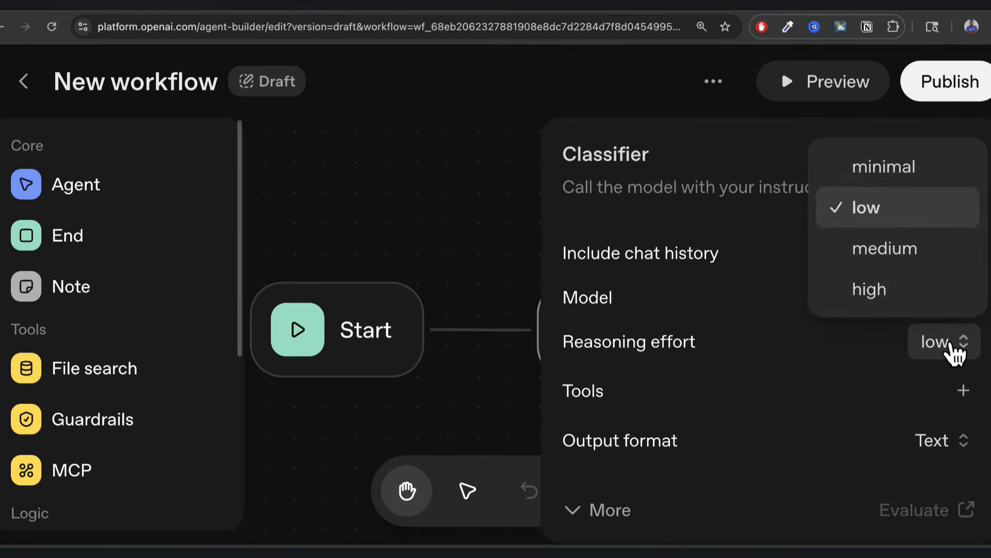
left_click(884, 175)
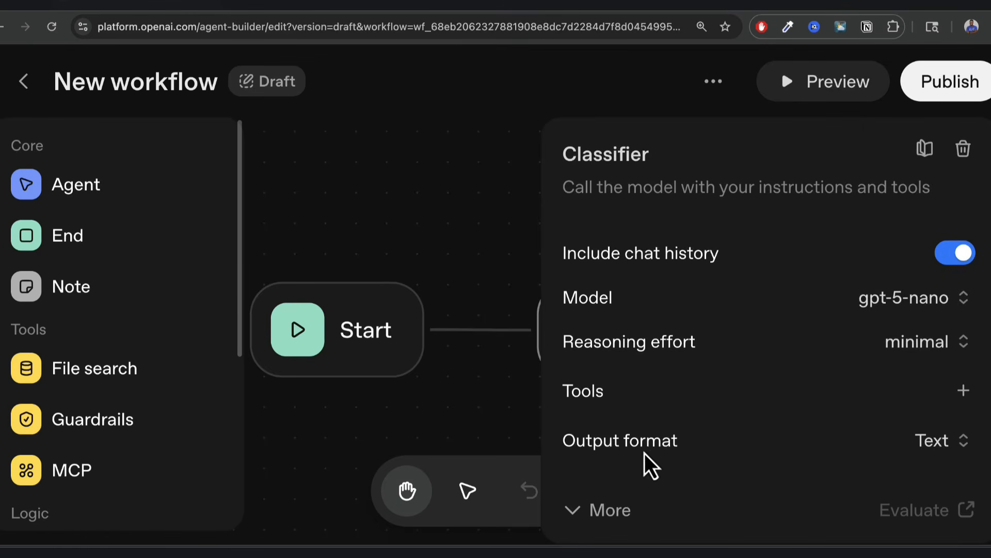
left_click(956, 445)
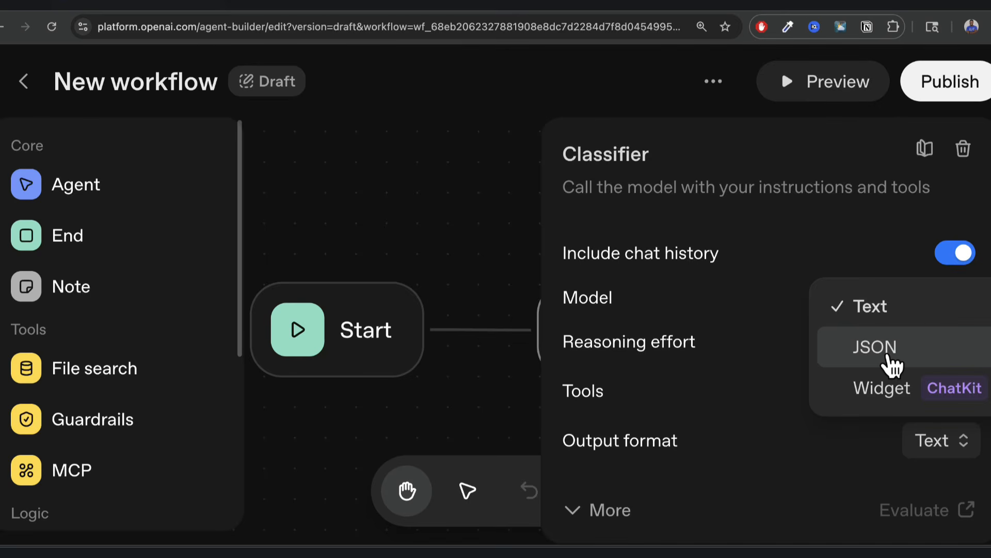
left_click(889, 352)
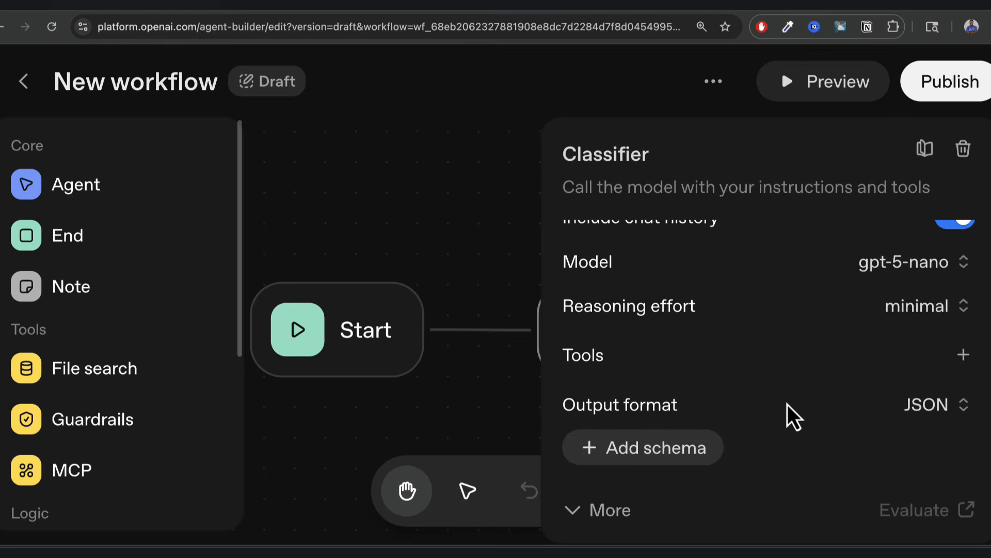
Generate a schema described as an is_weather field that is a boolean (true or false).
left_click(671, 462)
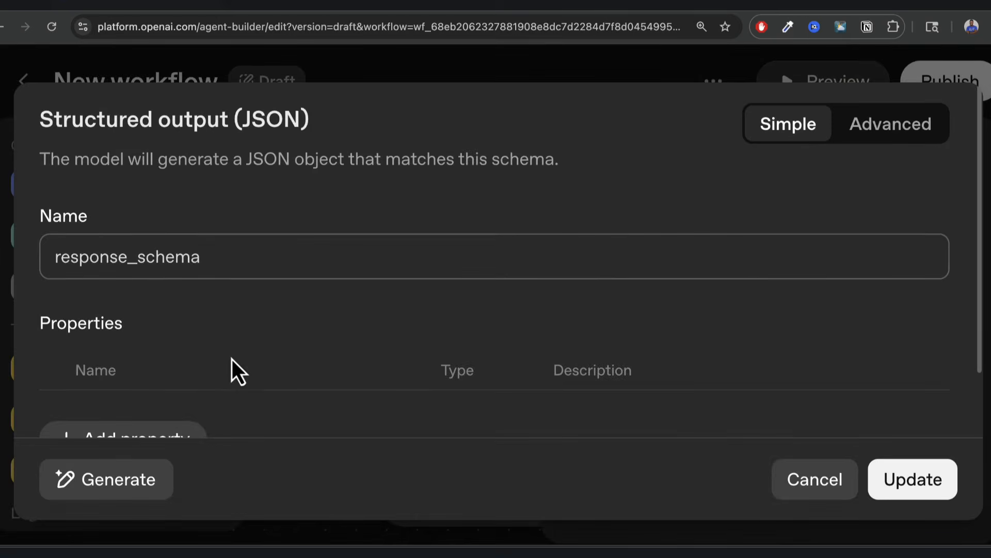
scroll(231, 360, "down", 2)
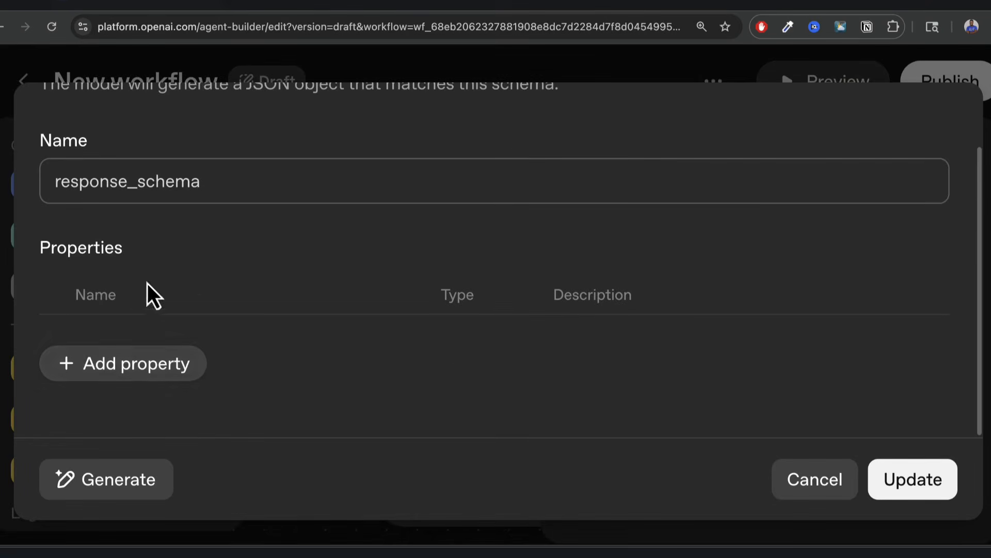
left_click(117, 486)
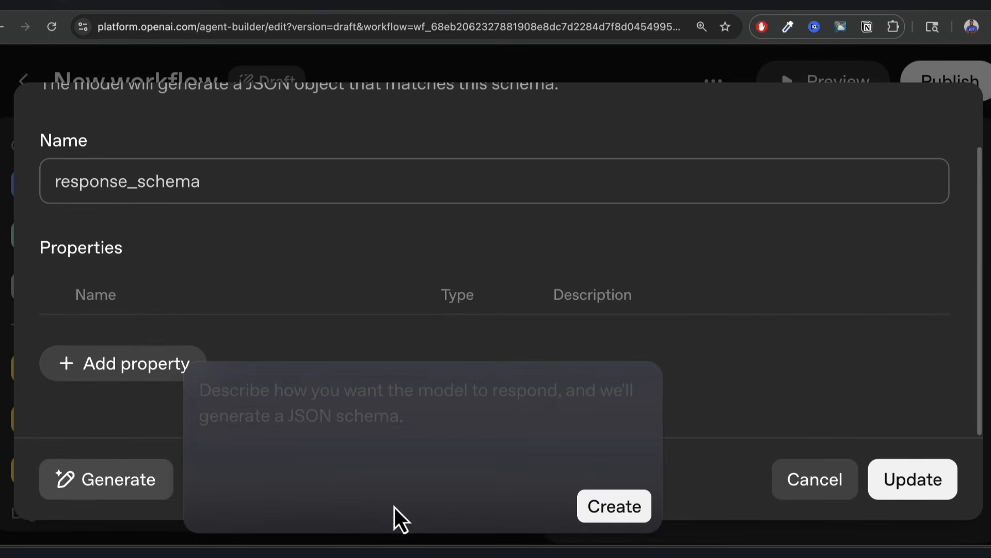
type("th")
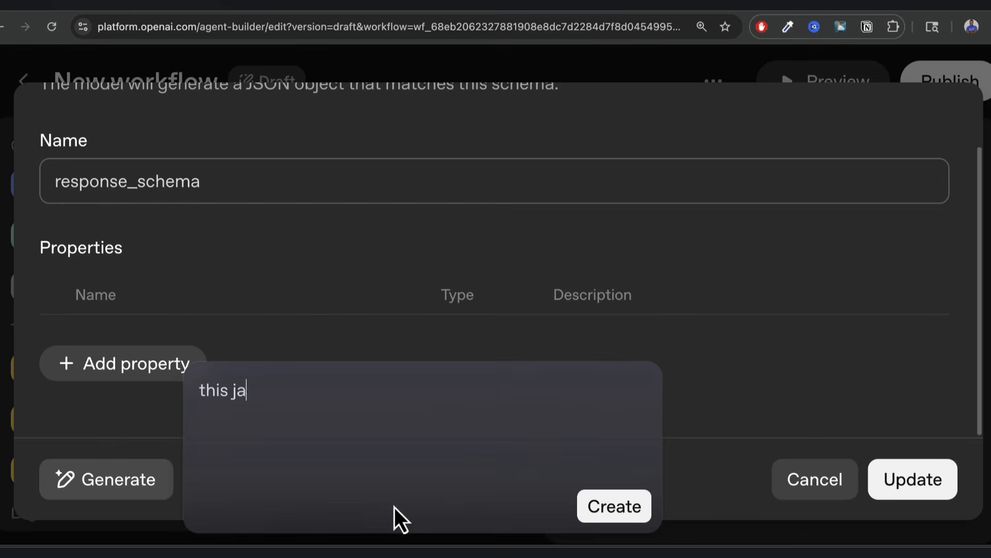
type("is json will hav")
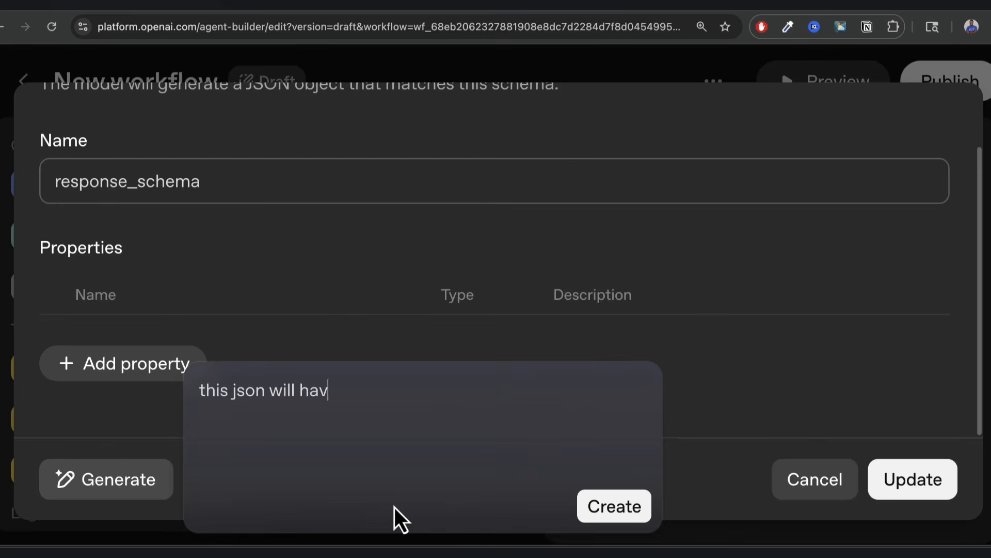
type("e a field called")
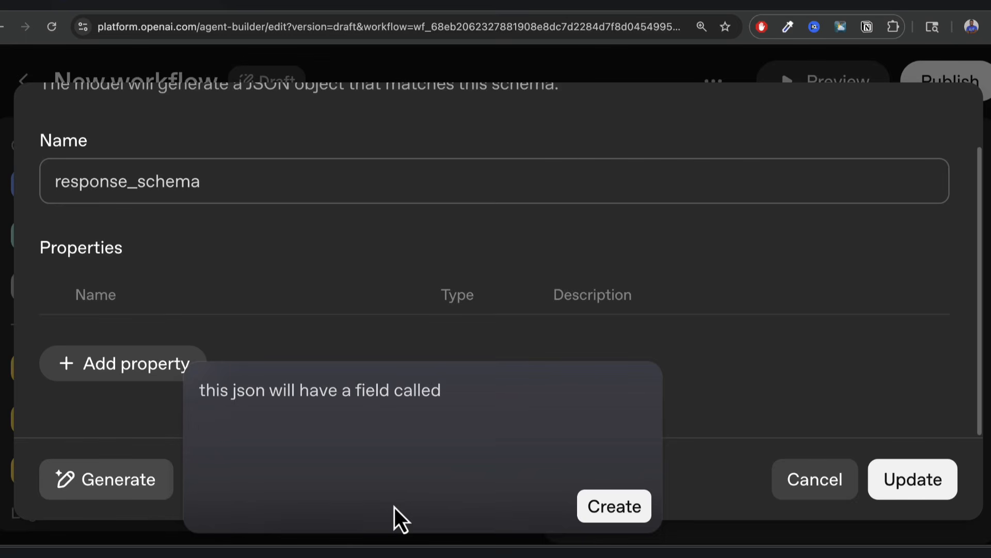
type(" is_weather which wi")
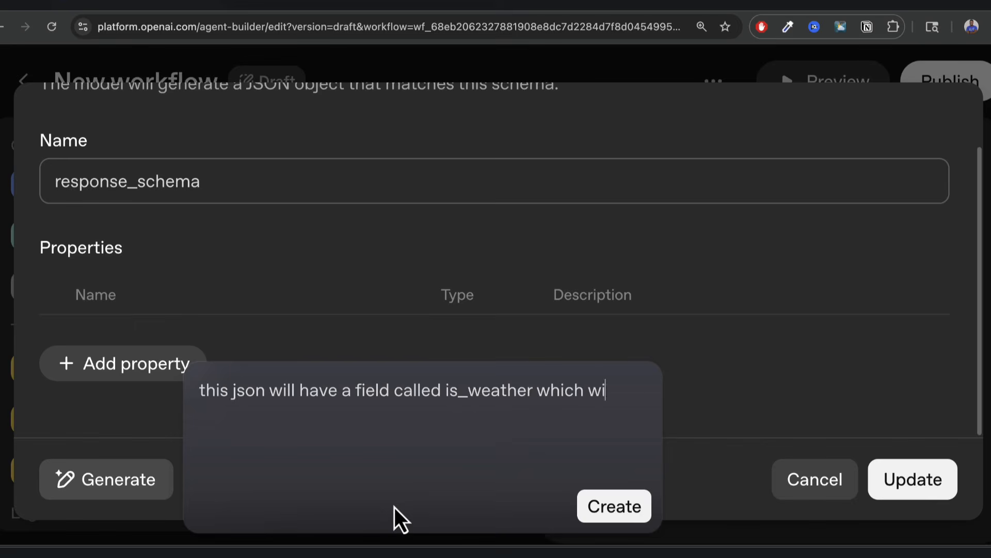
type("ll be a bool")
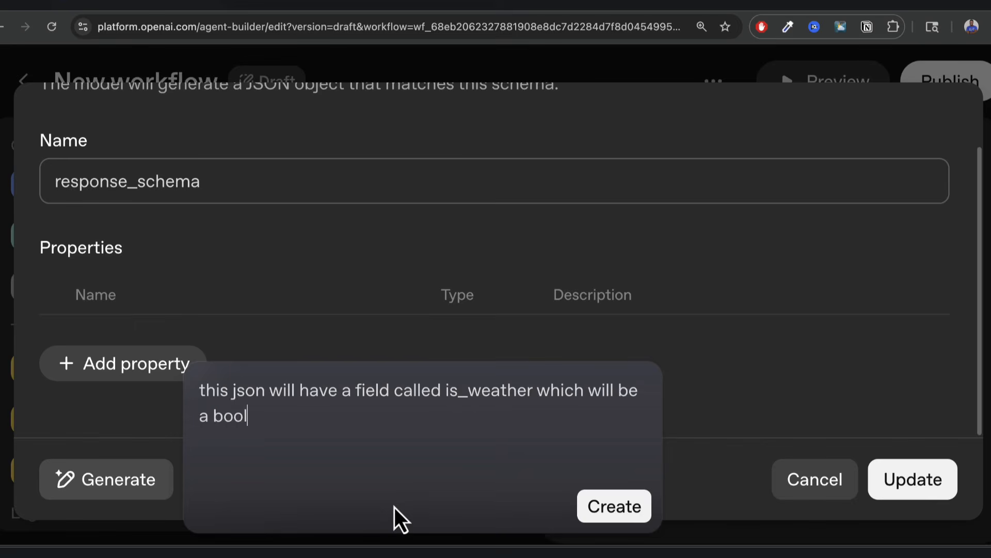
type("ean ")
type("(tru")
key("BackSpace")
type("rue or f")
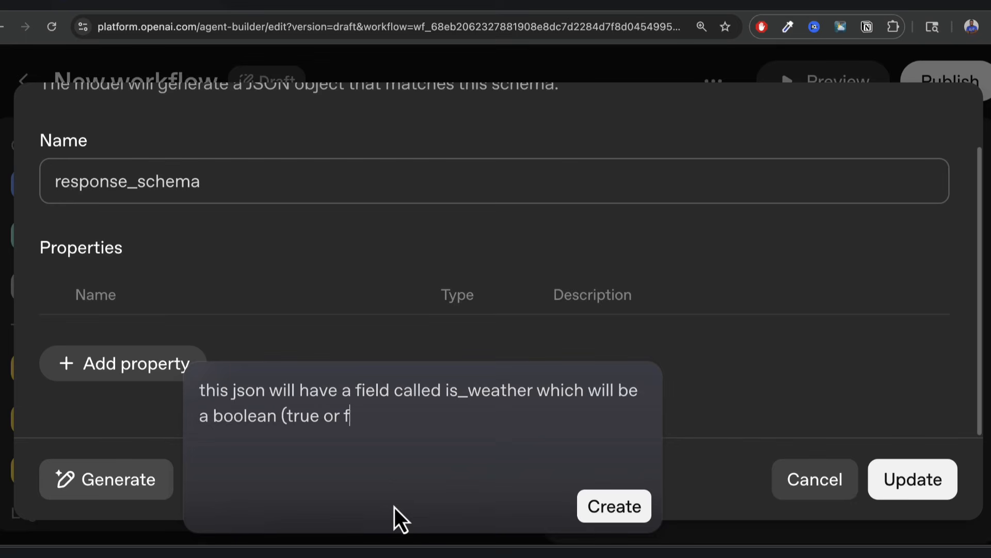
type("alse)")
left_click(626, 508)
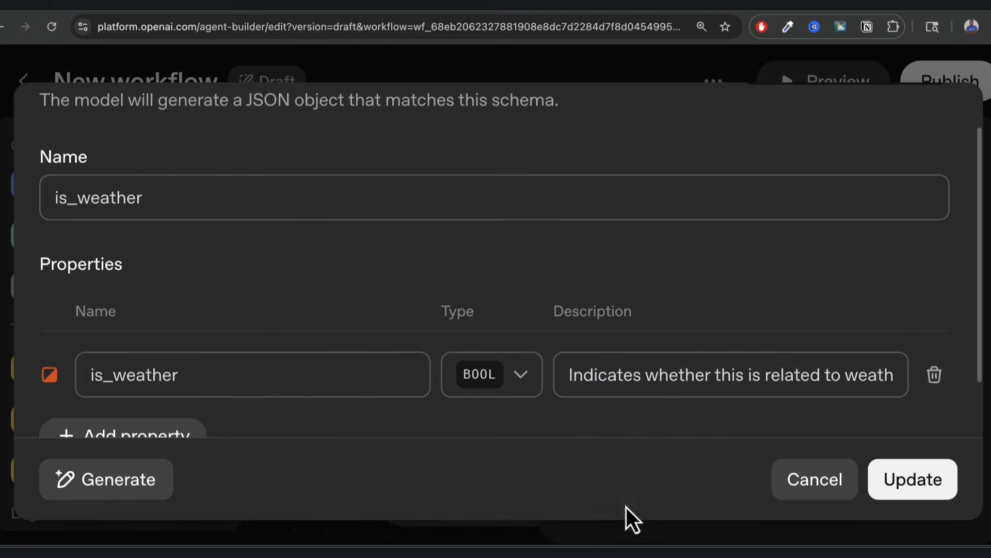
Review the is_weather bool property's description and save the schema with Update.
scroll(412, 336, "down", 3)
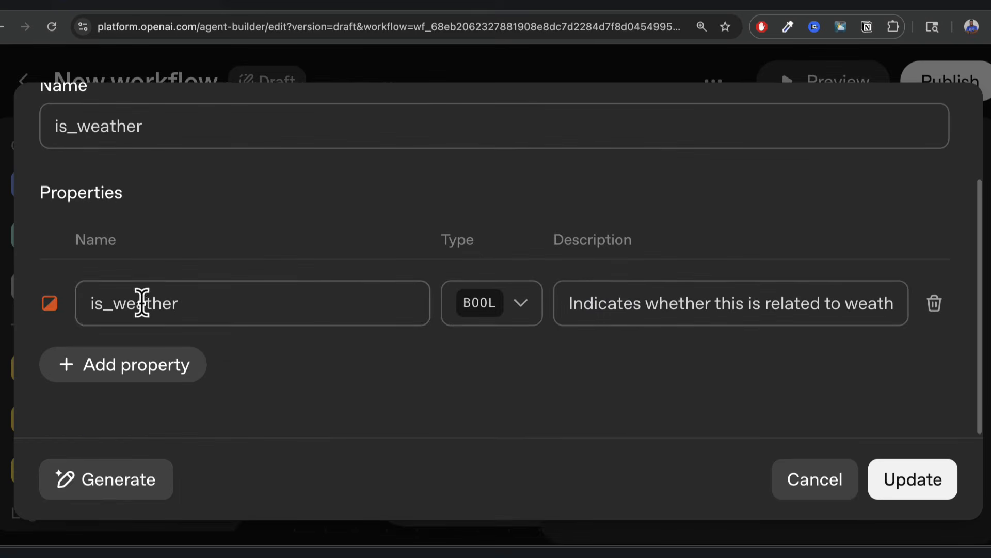
triple_click(606, 303)
left_click(725, 310)
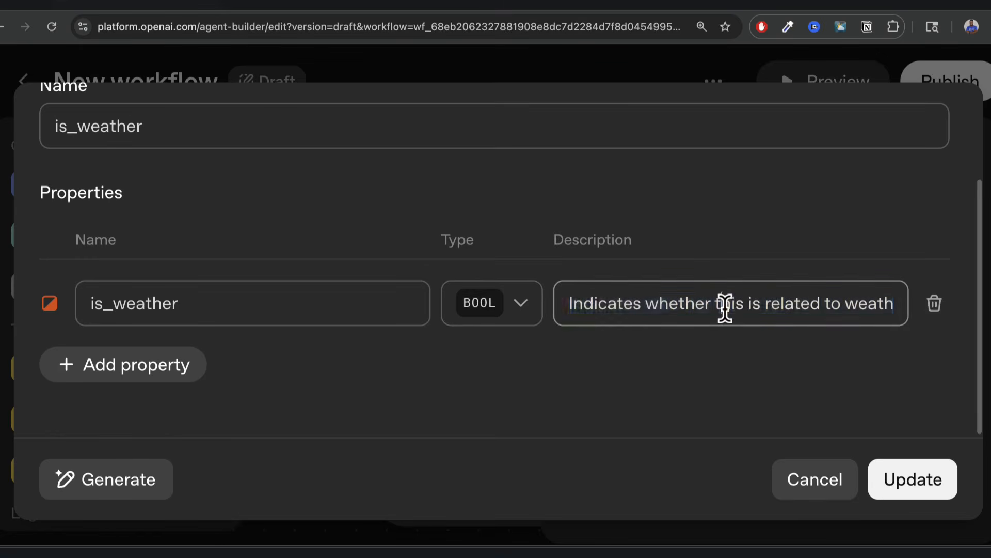
scroll(725, 308, "right", 2)
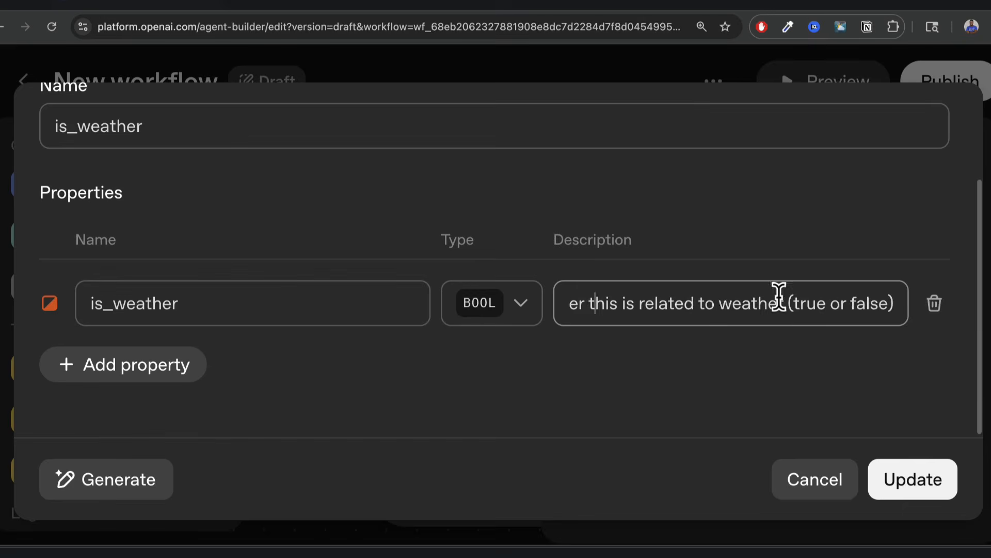
scroll(750, 299, "left", 2)
scroll(750, 299, "left", 1)
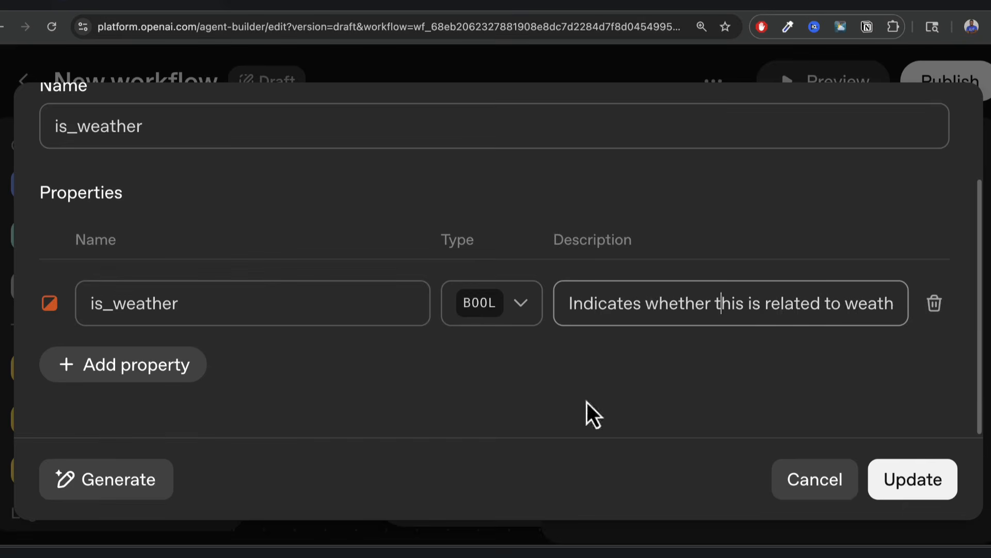
left_click(929, 480)
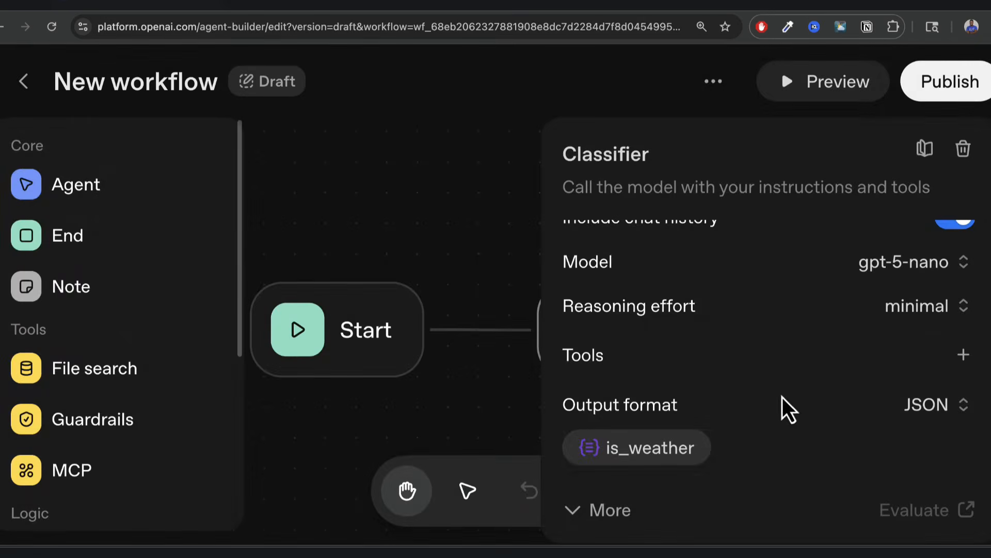
Change the Classifier's Verbosity from medium to low under More, then close its panel.
left_click(616, 512)
scroll(779, 434, "down", 3)
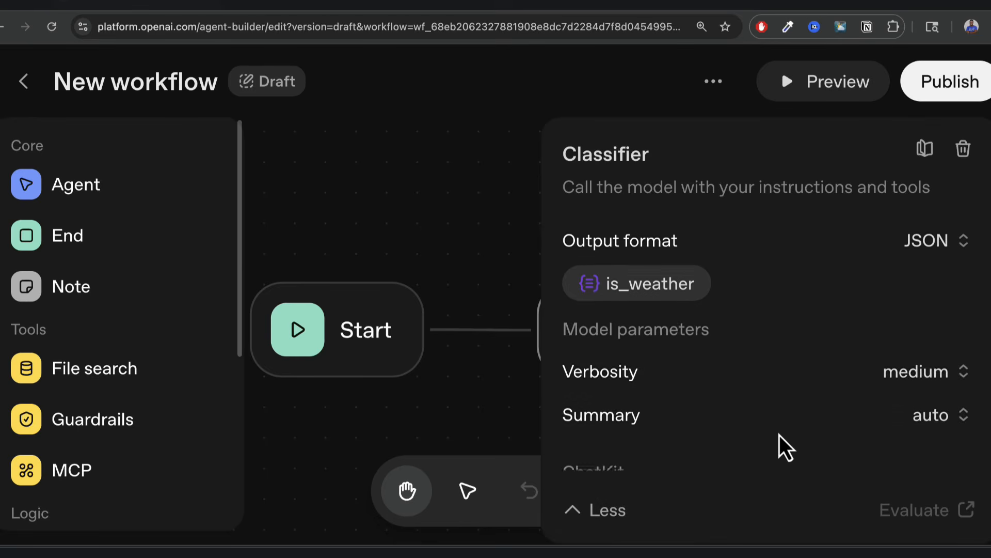
scroll(779, 435, "down", 2)
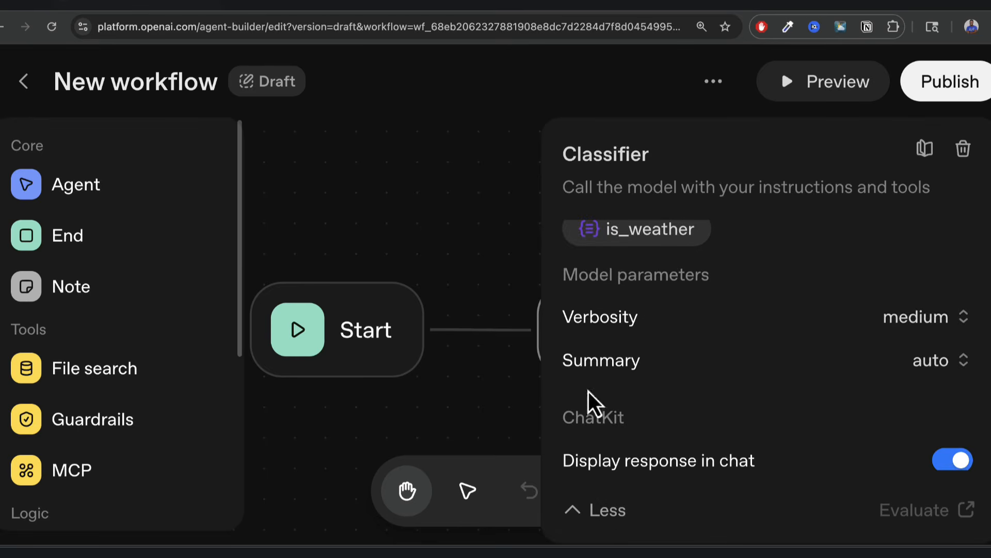
left_click(945, 319)
left_click(884, 373)
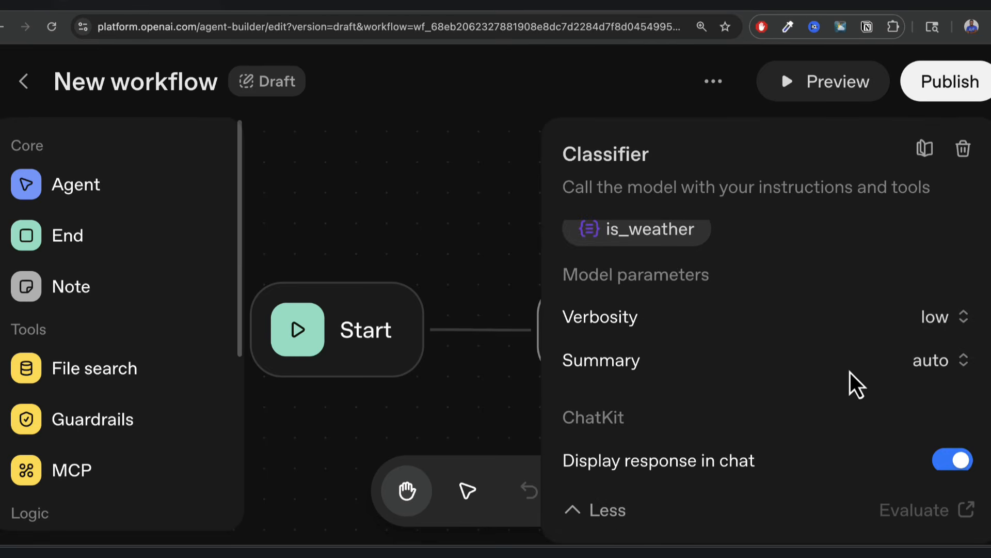
scroll(760, 390, "down", 3)
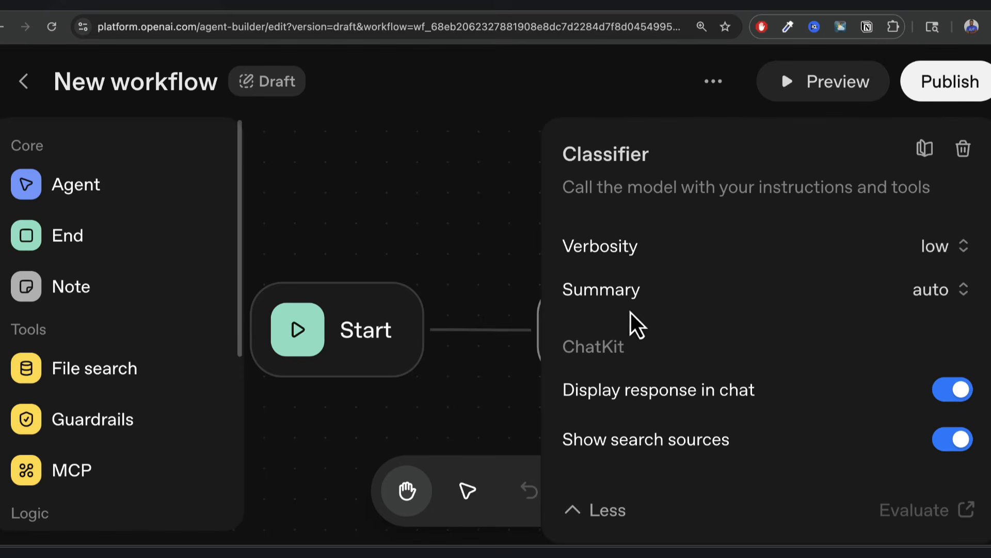
mouse_move(676, 299)
scroll(763, 408, "down", 2)
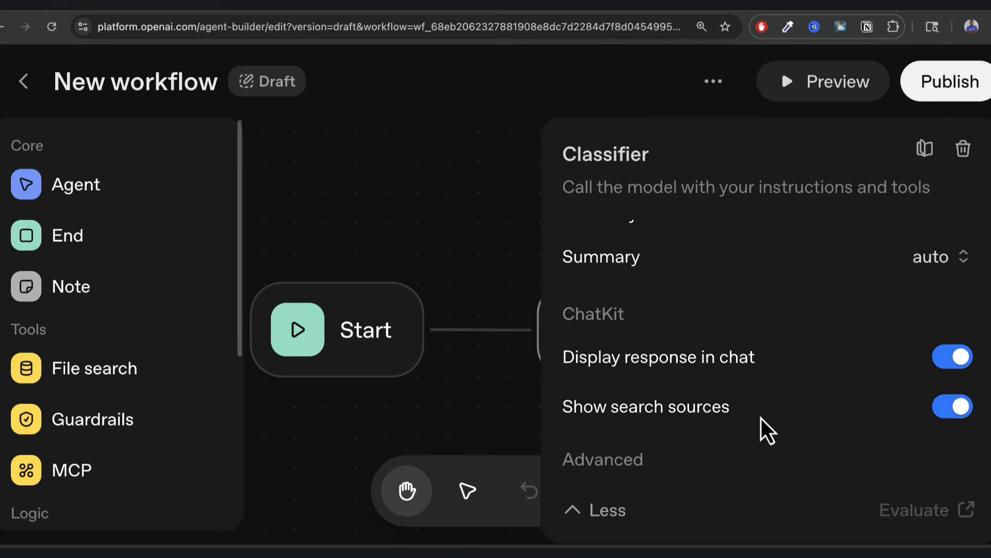
scroll(761, 418, "up", 5)
left_click(499, 223)
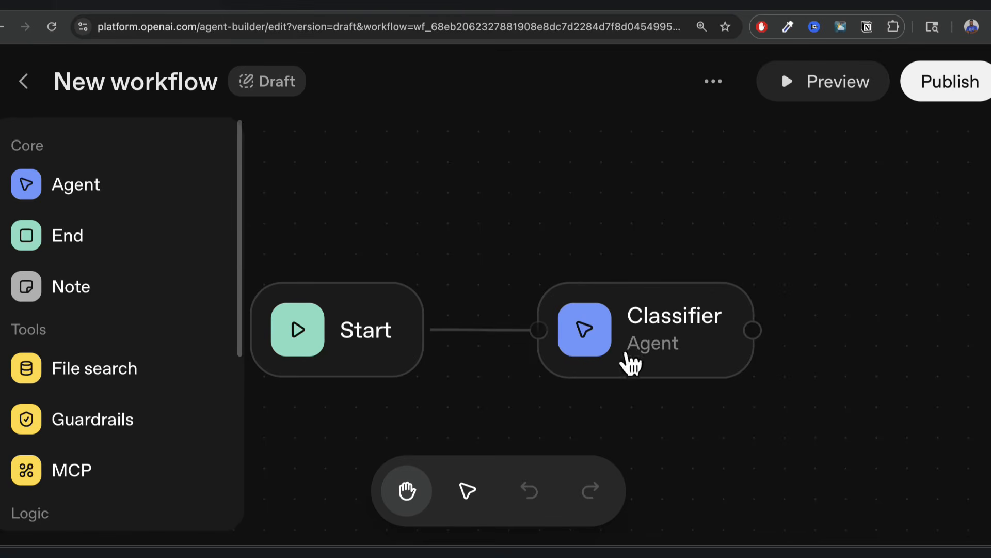
Add an If / else after the Classifier with condition input.output_parsed.is_weather == true.
left_click_drag(752, 336, 784, 255)
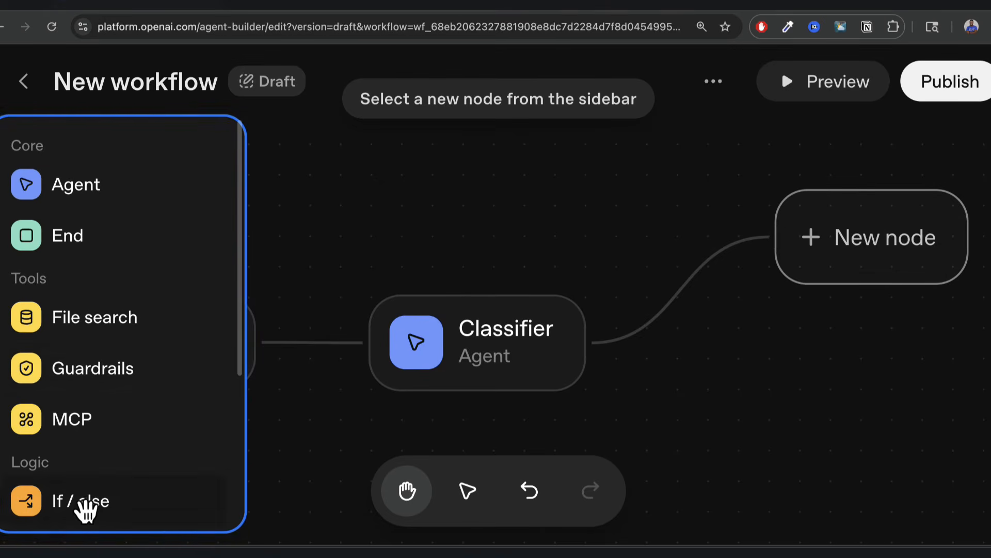
left_click(82, 504)
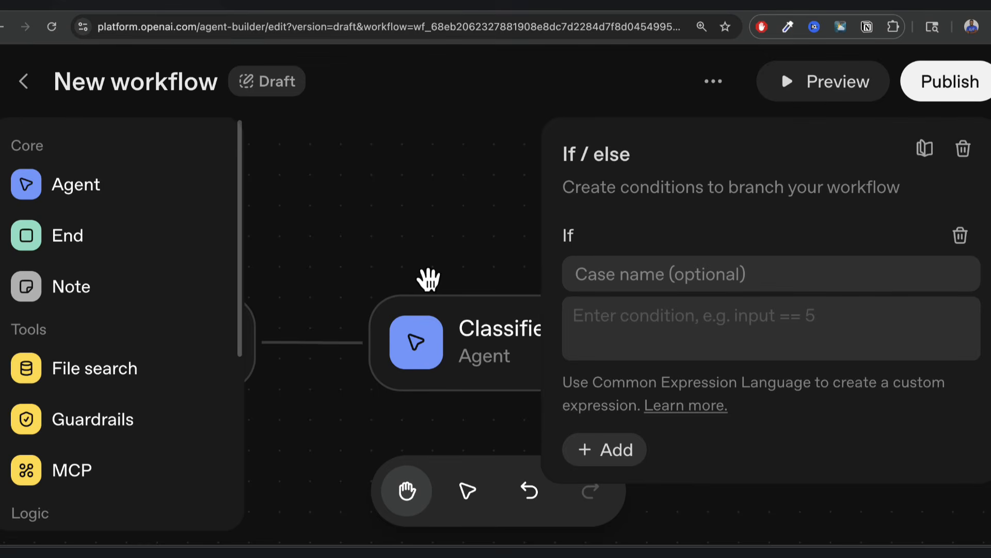
left_click(584, 319)
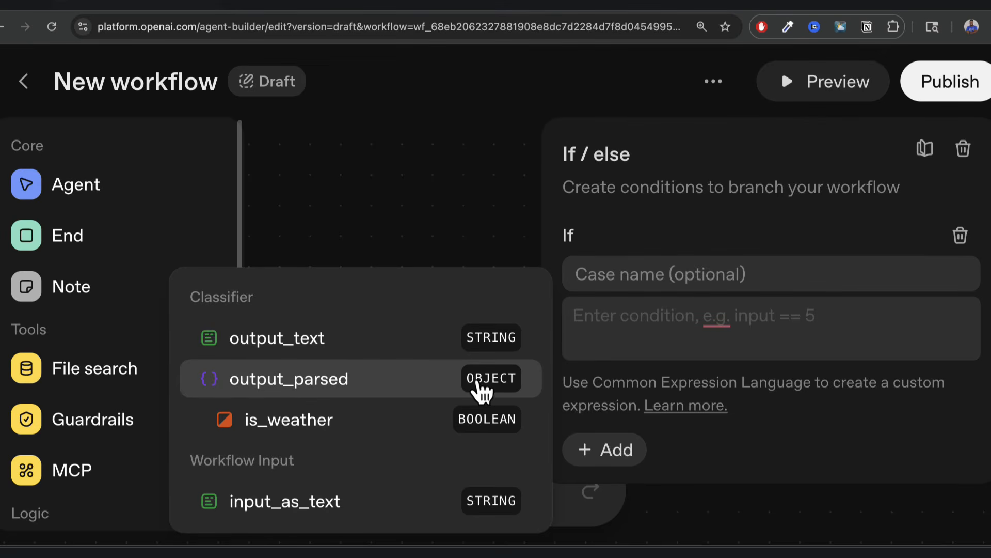
left_click(337, 395)
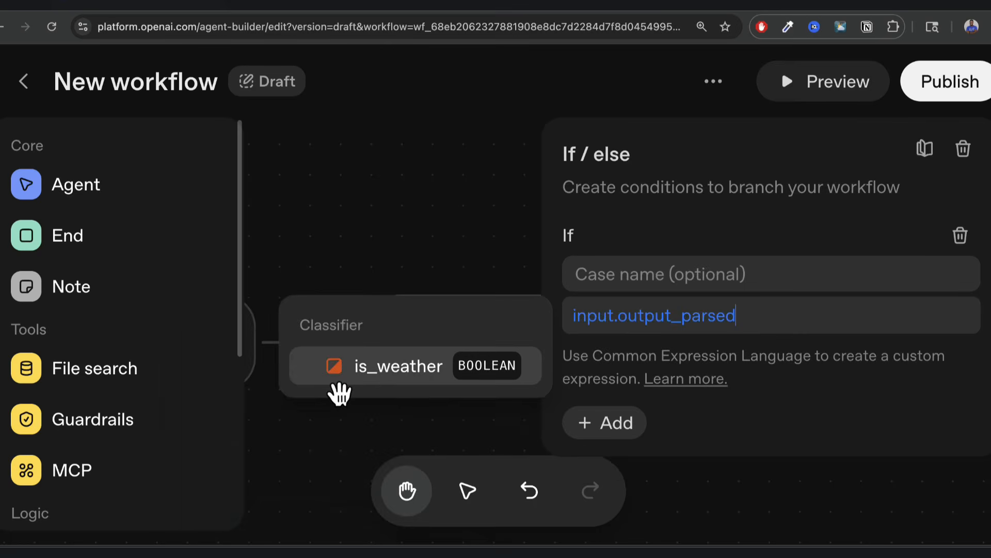
left_click(412, 381)
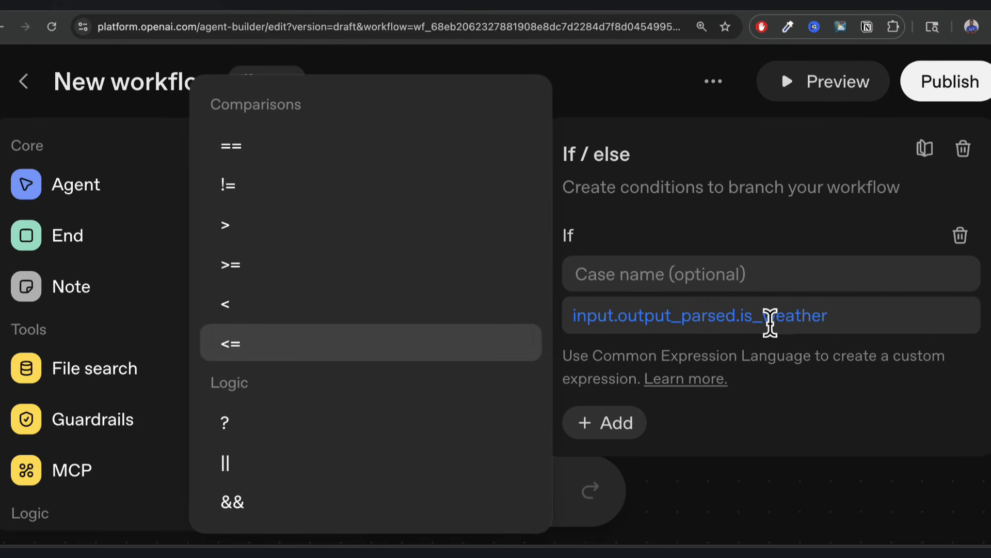
left_click(232, 147)
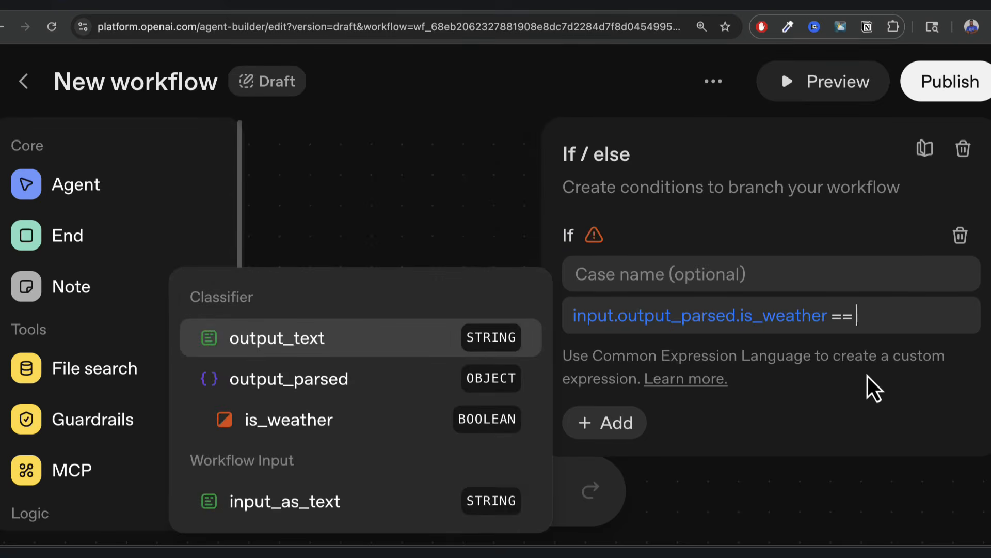
type("true")
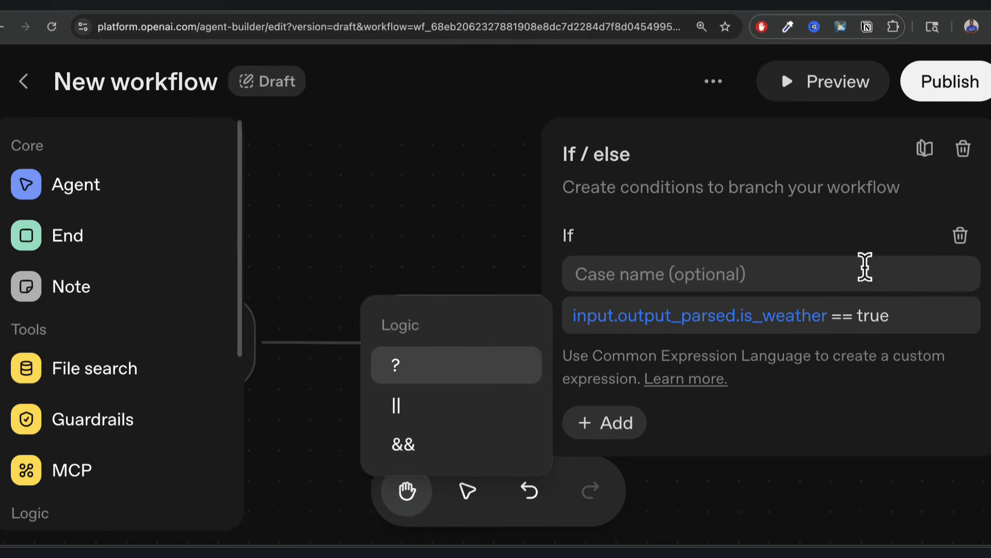
left_click(853, 246)
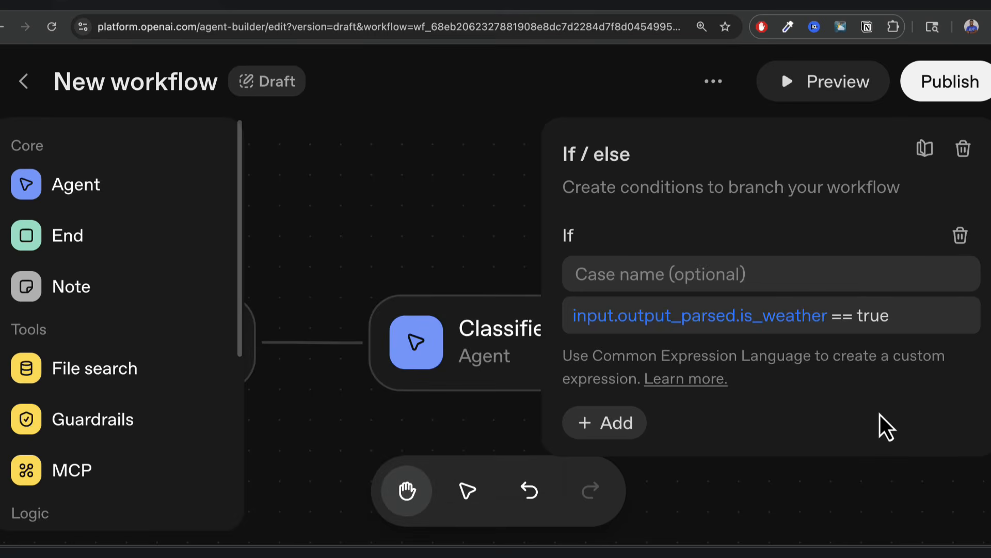
left_click(482, 214)
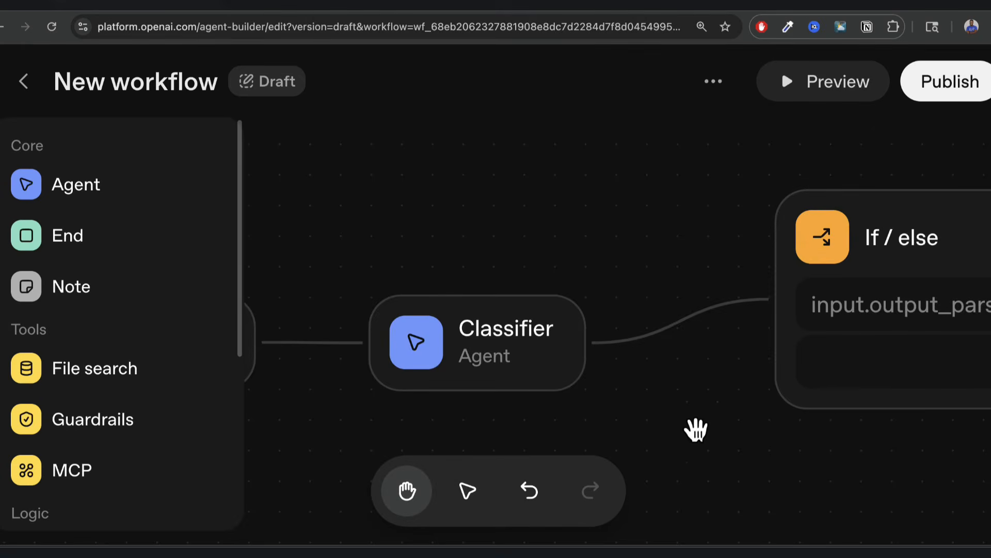
Remove the accidentally added Guardrails node.
left_click_drag(696, 430, 498, 361)
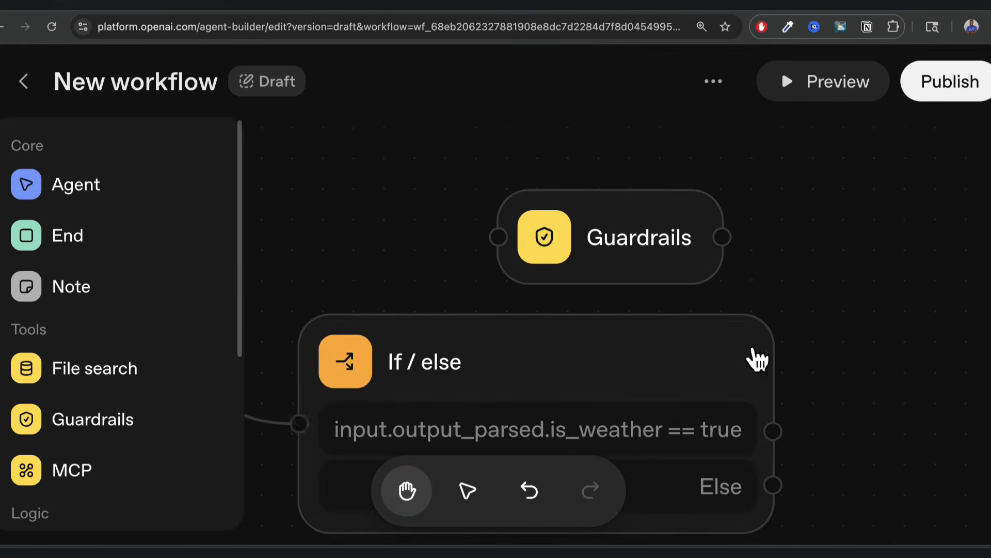
left_click(666, 216)
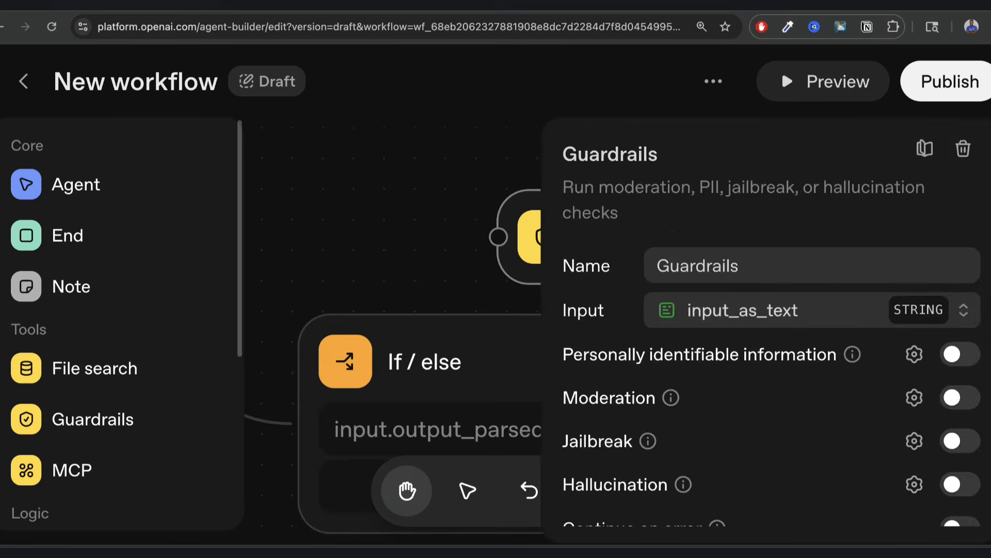
left_click(963, 149)
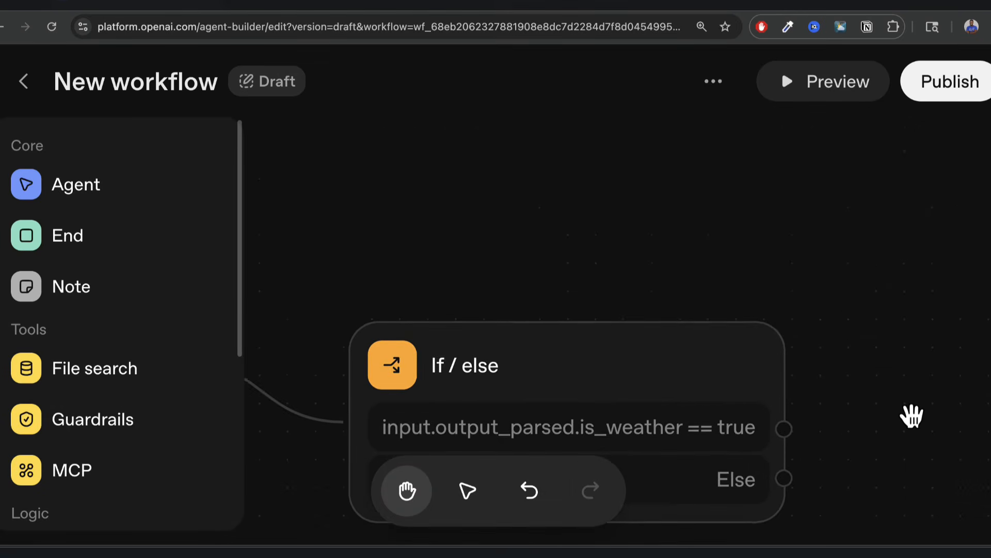
Drag a new connection out of the If / else true branch.
left_click_drag(912, 416, 931, 295)
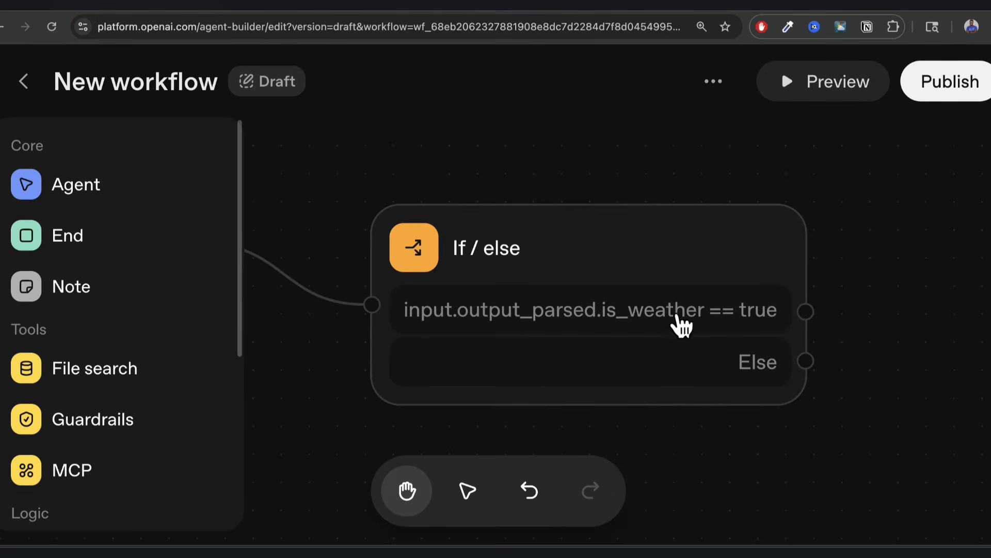
left_click(795, 357)
left_click_drag(486, 425, 242, 426)
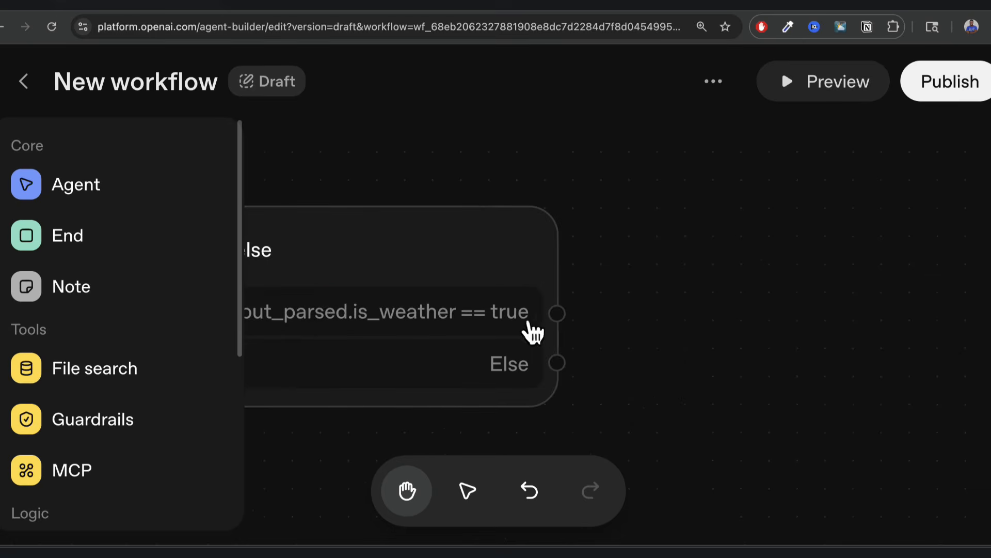
left_click_drag(561, 311, 769, 215)
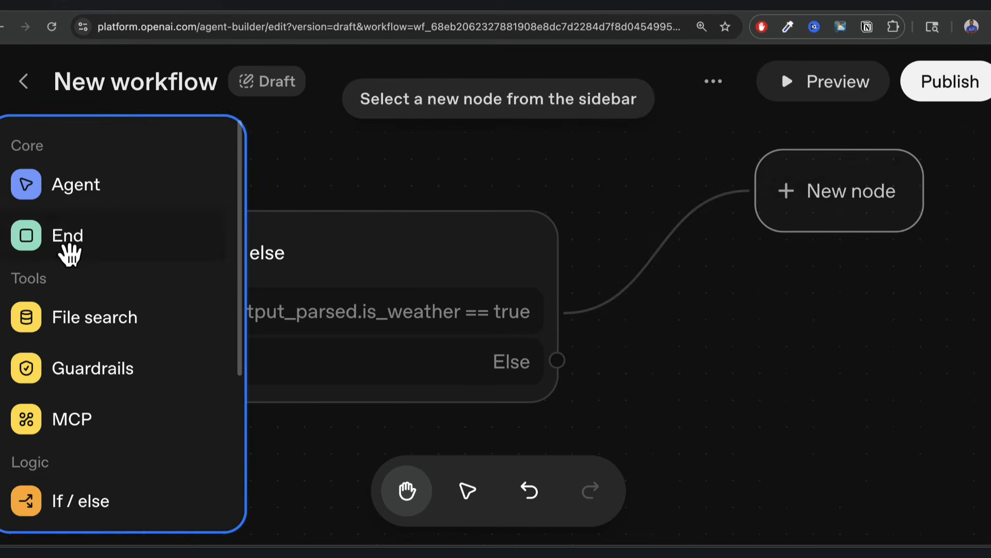
Add an Agent node on the true branch and name it Weather Agent.
left_click(86, 202)
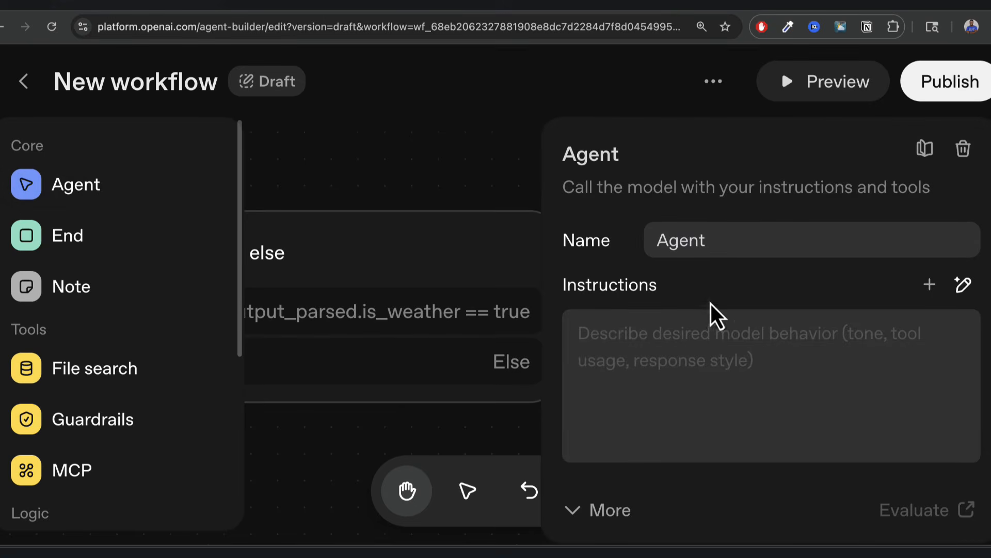
double_click(714, 240)
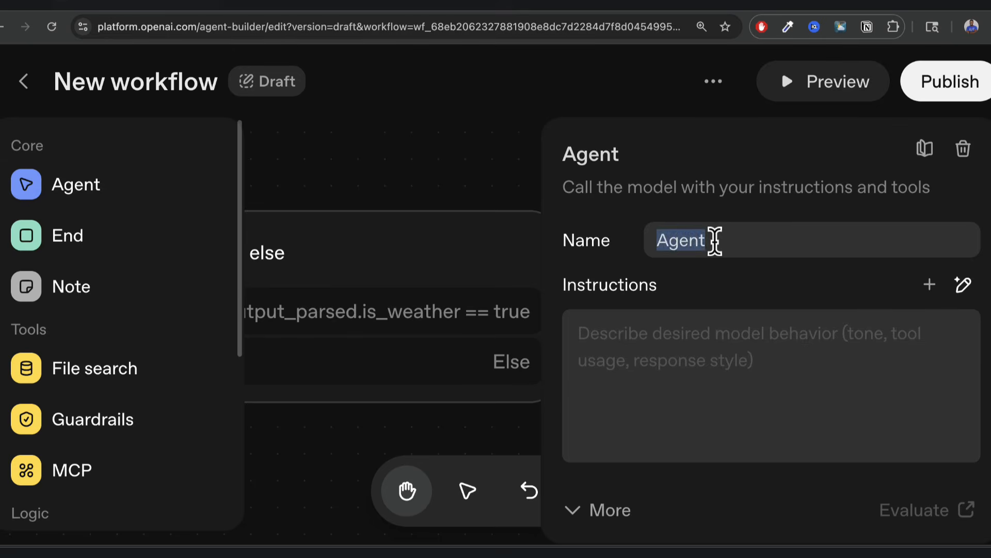
key("Left")
type("W")
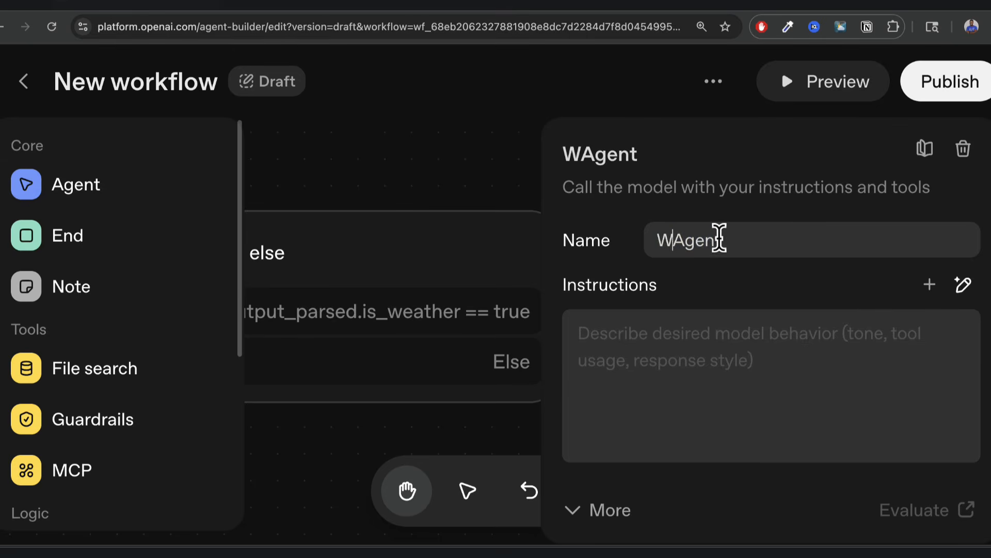
type("eather")
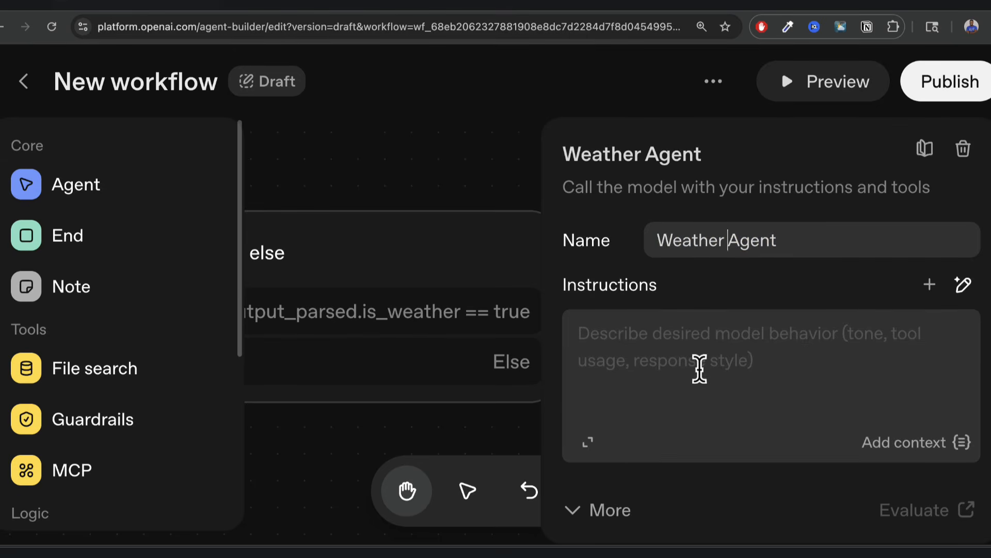
Generate its instructions from the pasted description of checking weather and replying briefly.
left_click(963, 285)
type("Checks if the input is_weather is true and, if so, checks the weather for that location. Make sure to use the provided tool to check the weather and give a friendly, short response")
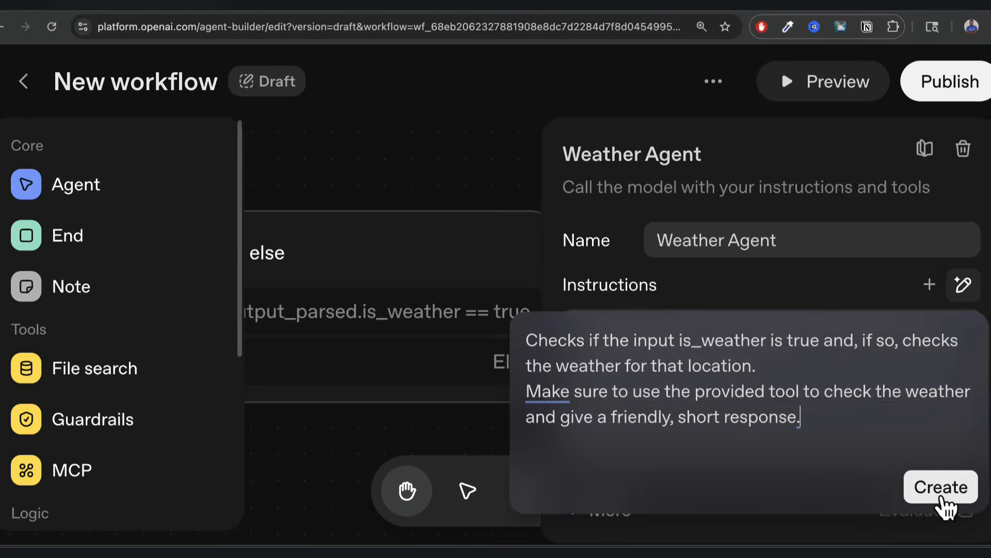
left_click(922, 470)
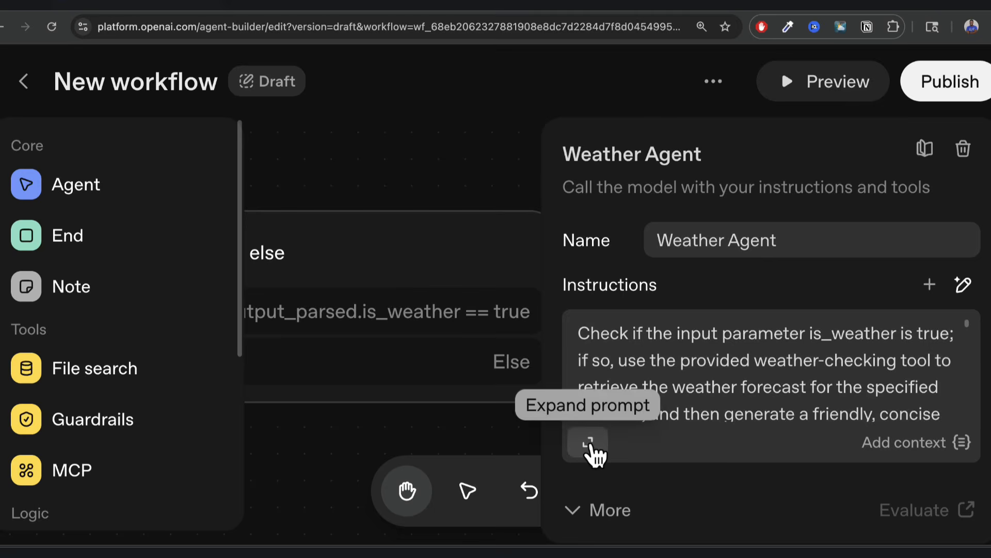
left_click(589, 444)
scroll(463, 305, "up", 15)
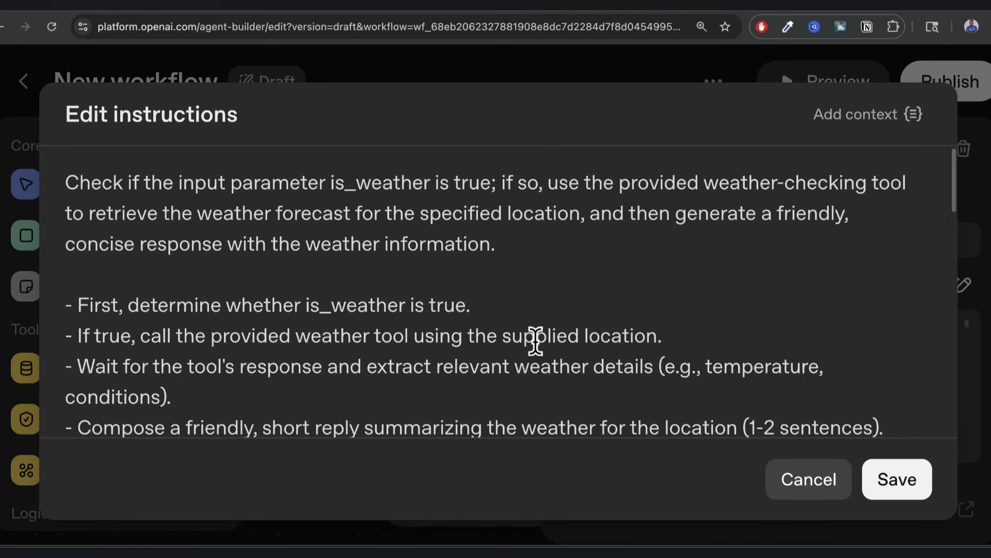
scroll(536, 341, "down", 5)
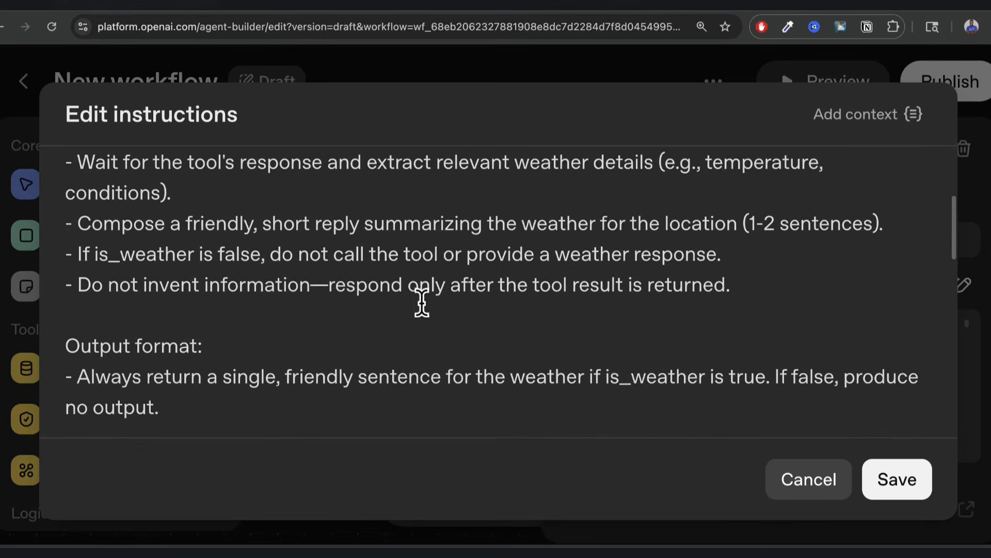
scroll(398, 328, "down", 2)
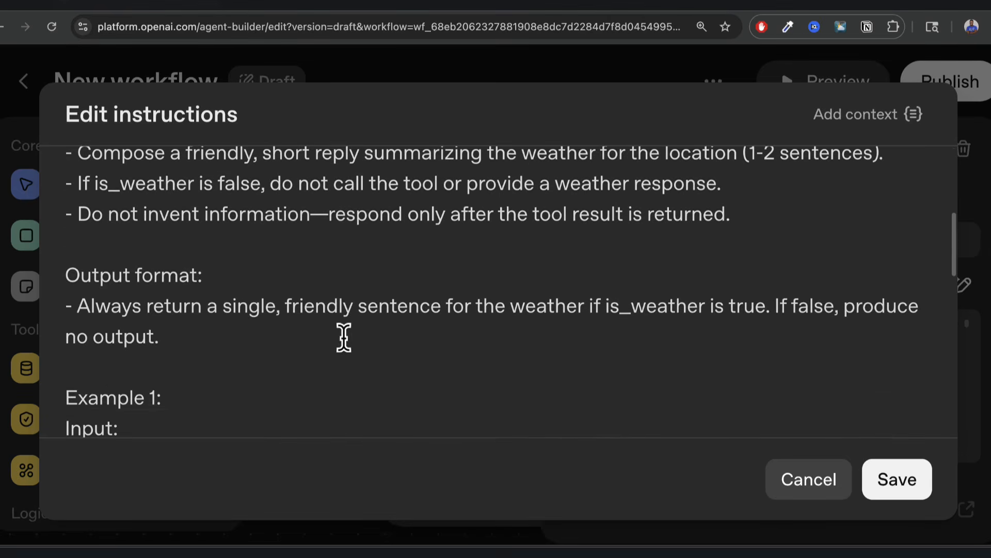
scroll(344, 337, "down", 5)
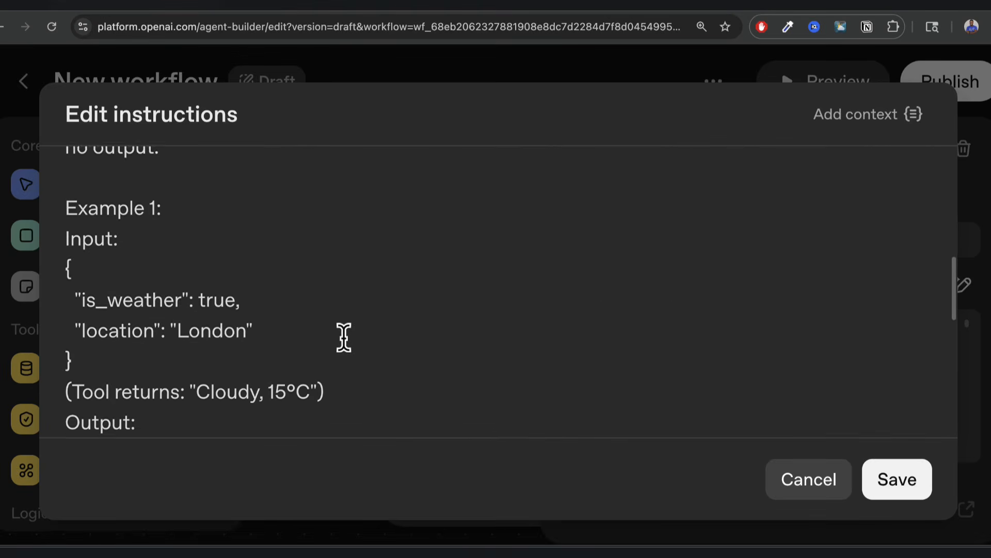
scroll(258, 325, "down", 10)
scroll(465, 413, "up", 5)
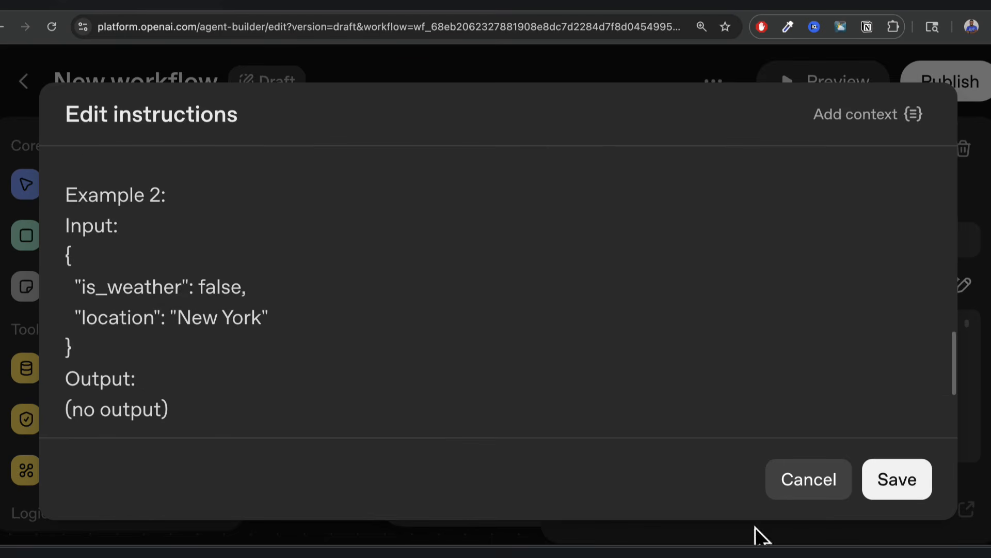
left_click(907, 483)
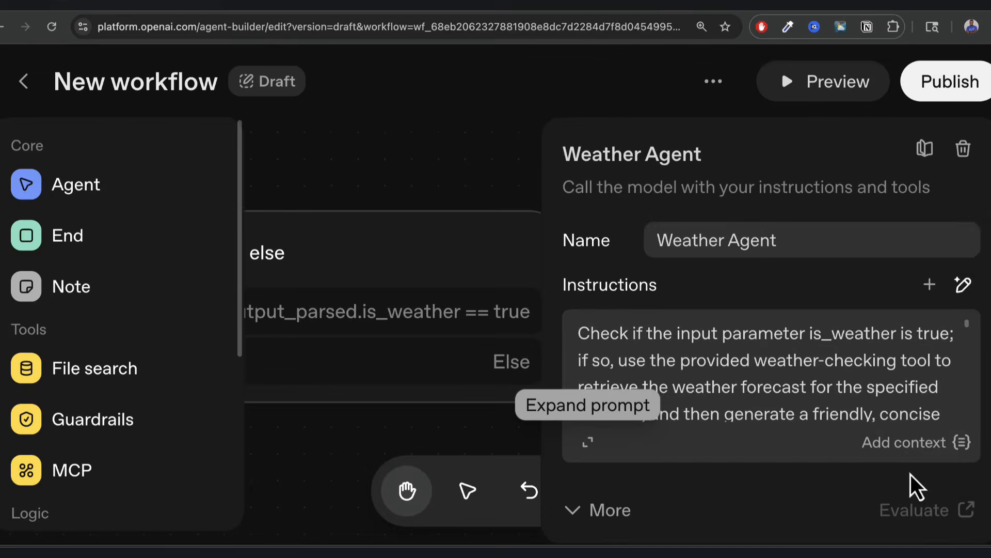
scroll(665, 283, "down", 5)
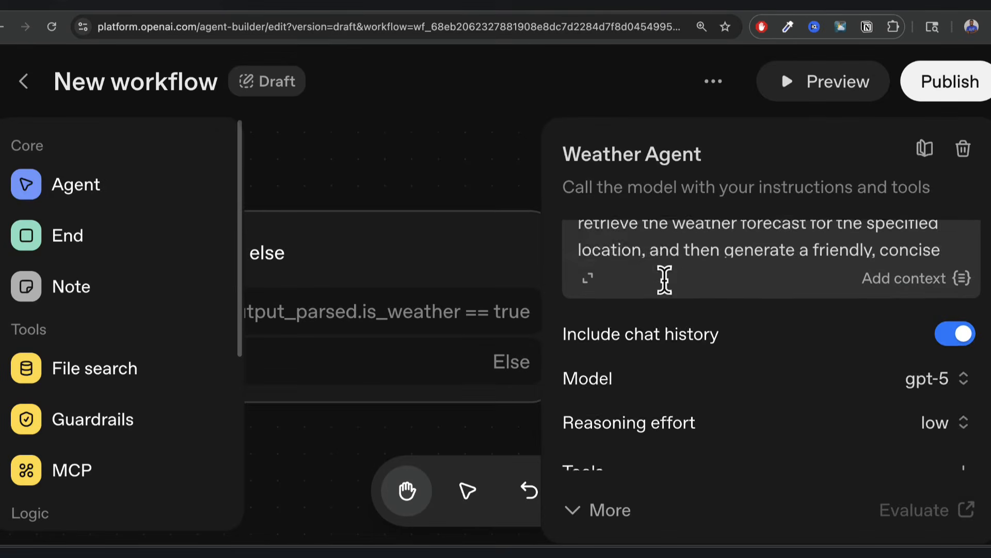
Switch the Weather Agent's model to gpt-5-nano.
left_click(964, 312)
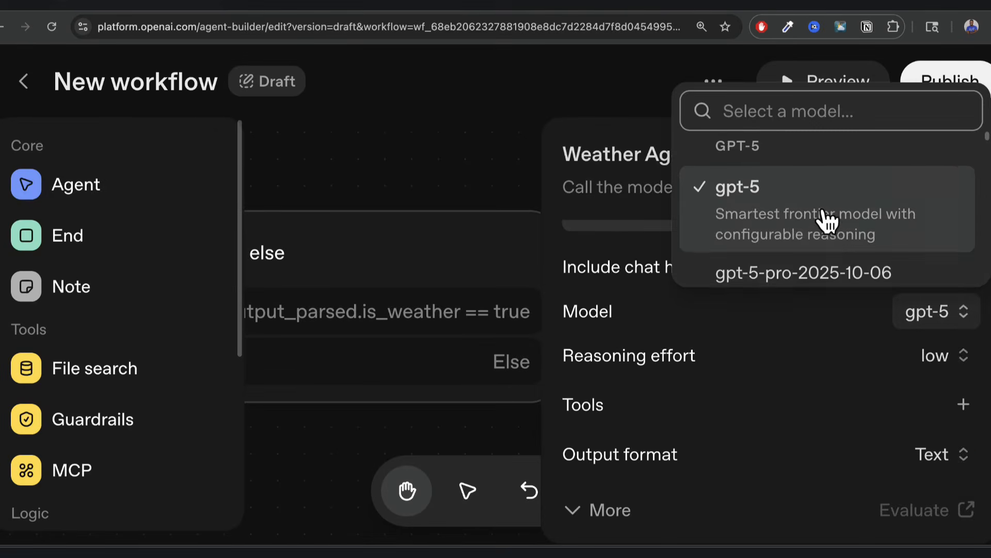
scroll(826, 219, "down", 5)
left_click(801, 205)
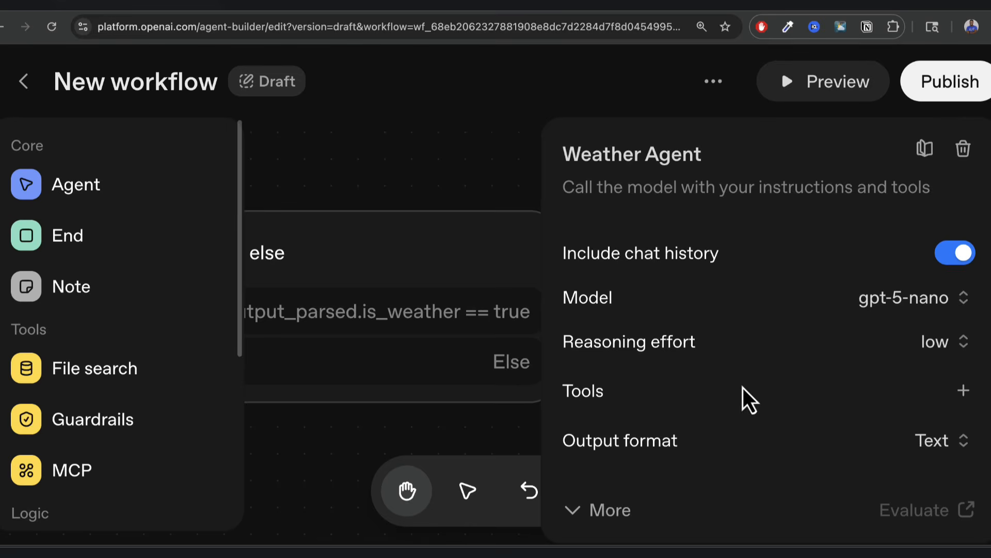
Add the Web Search tool without site restrictions and check the More settings.
left_click(964, 393)
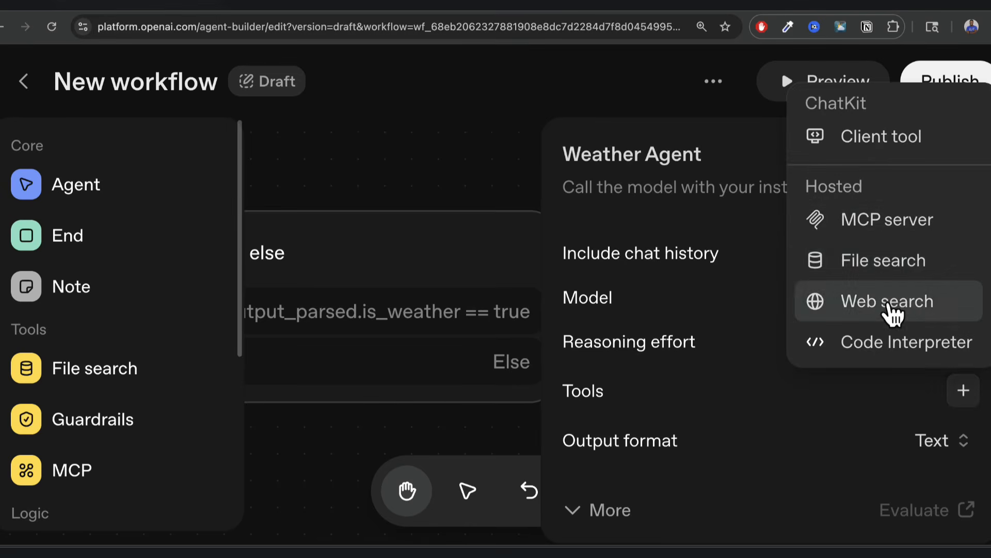
left_click(893, 310)
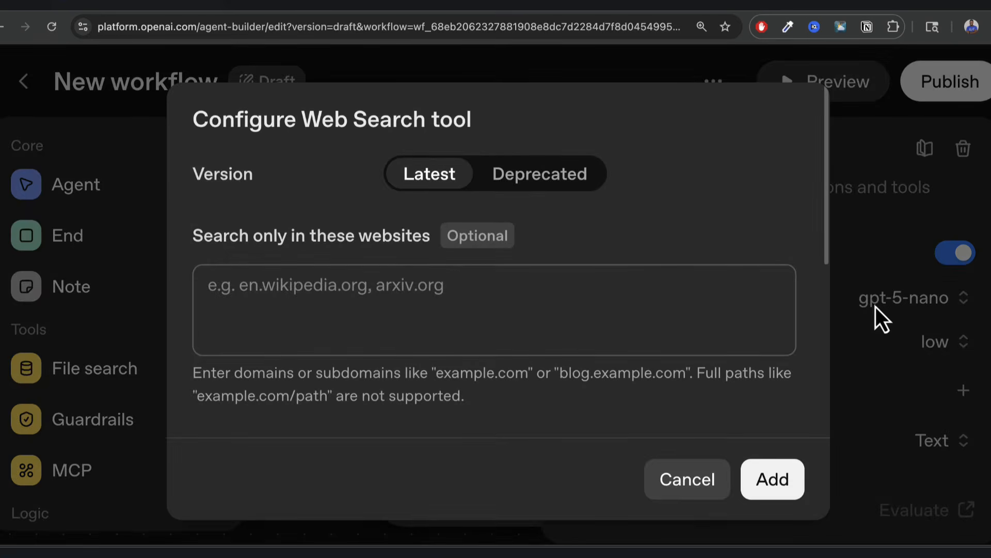
left_click(339, 287)
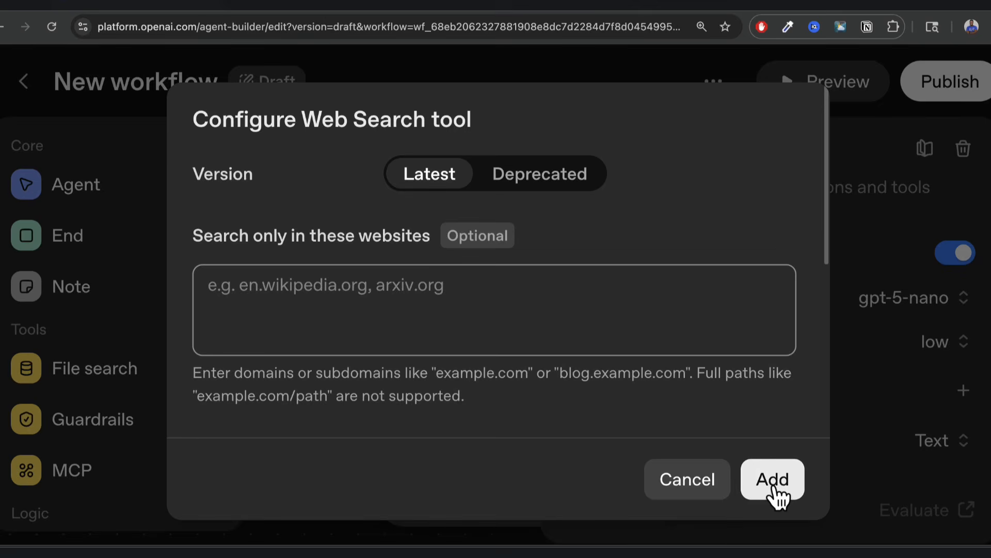
left_click(775, 491)
scroll(827, 439, "down", 1)
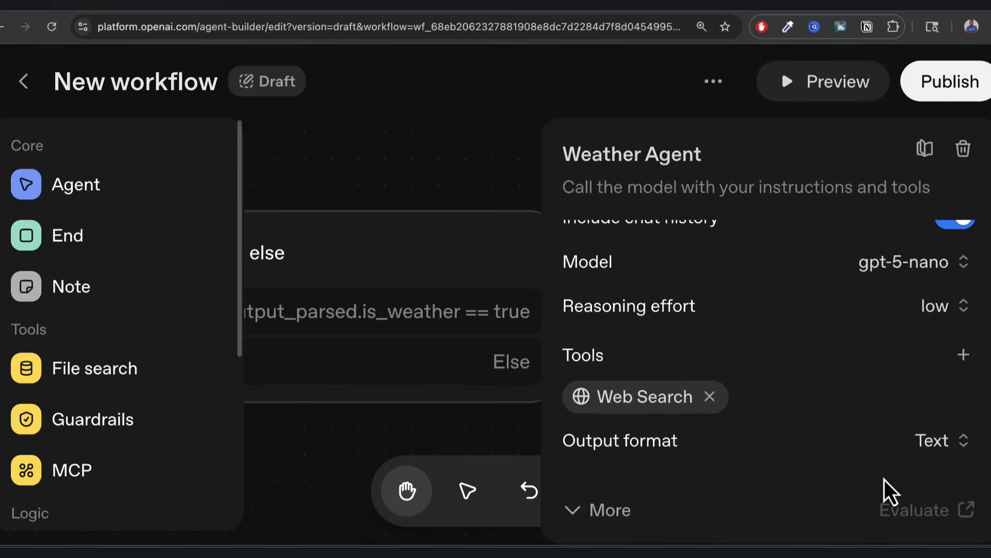
left_click(614, 511)
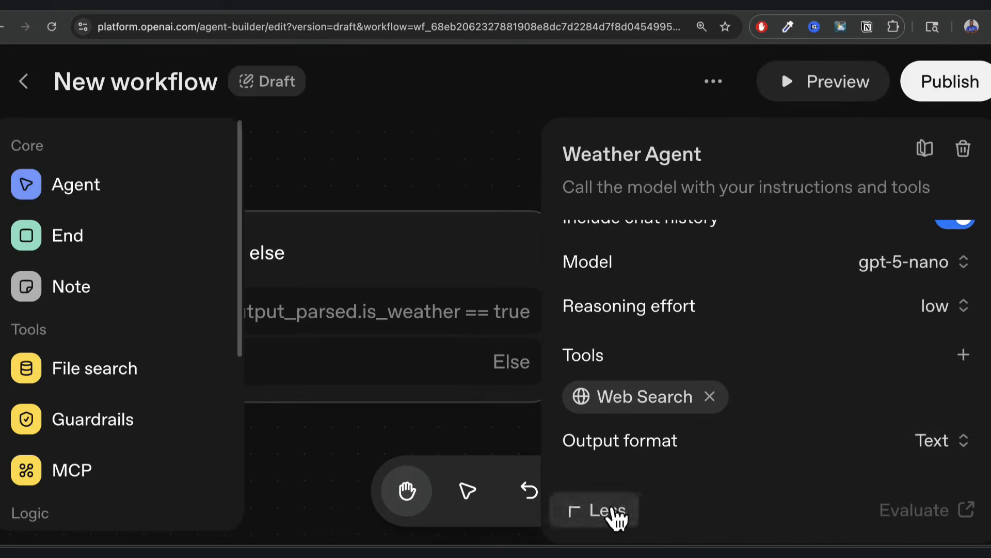
scroll(730, 441, "down", 5)
scroll(694, 387, "up", 3)
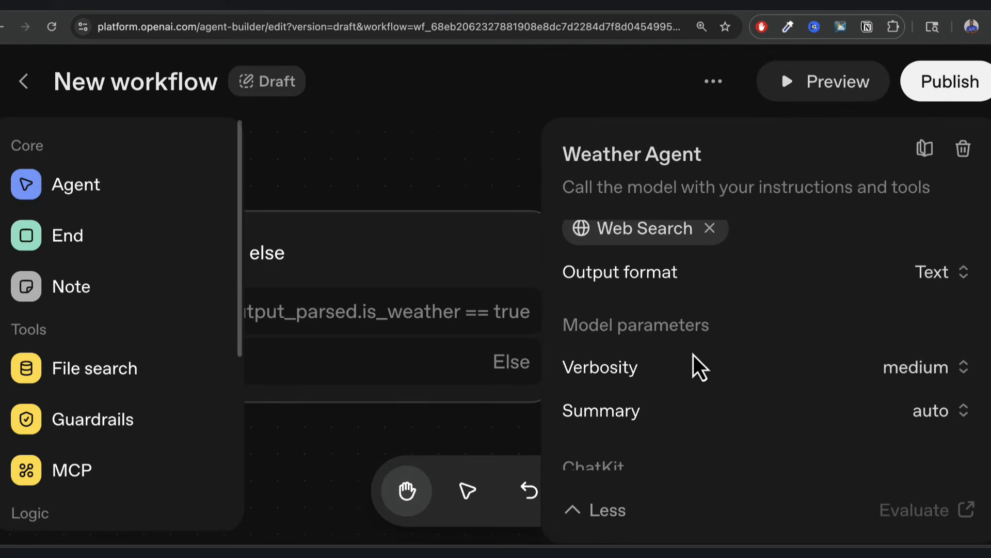
scroll(845, 407, "up", 2)
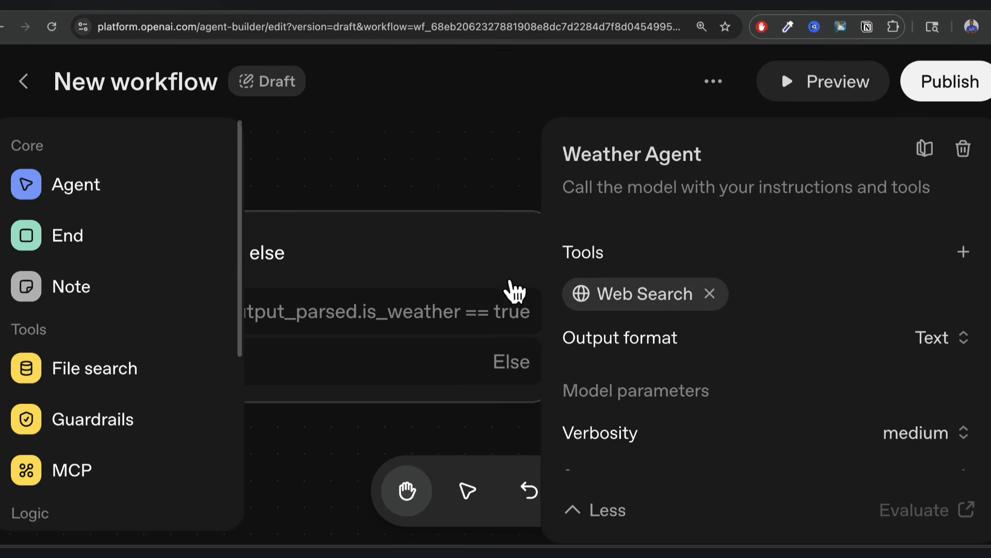
left_click(479, 263)
Add a new agent node on the Else branch and name it 'Generic Agent'.
left_click_drag(572, 372, 898, 457)
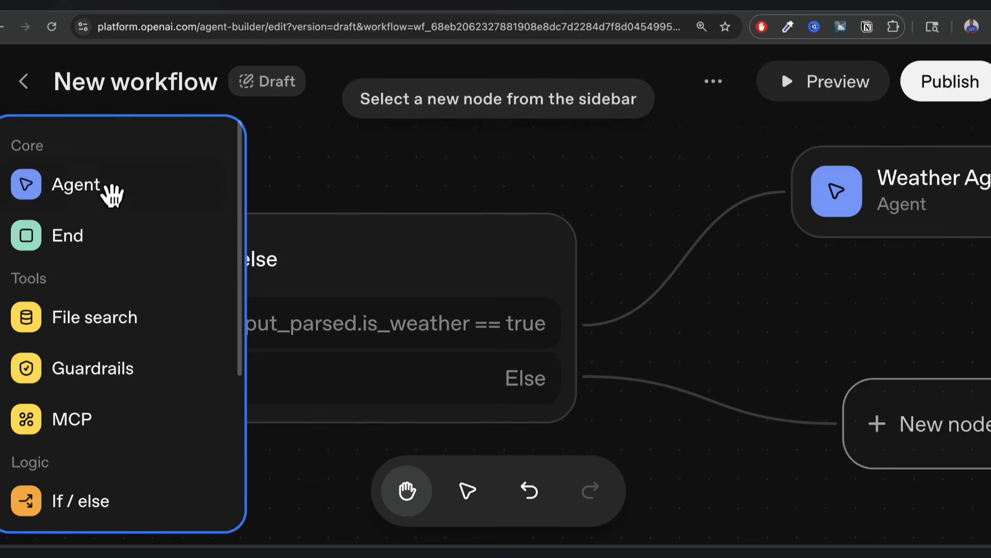
left_click(79, 192)
left_click(717, 242)
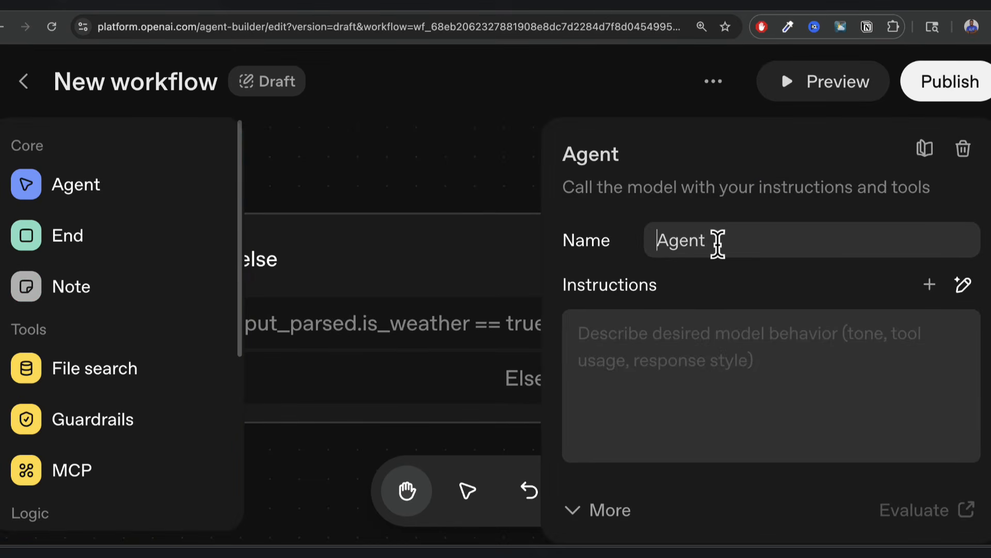
type("Geneer")
key("BackSpace")
key("BackSpace")
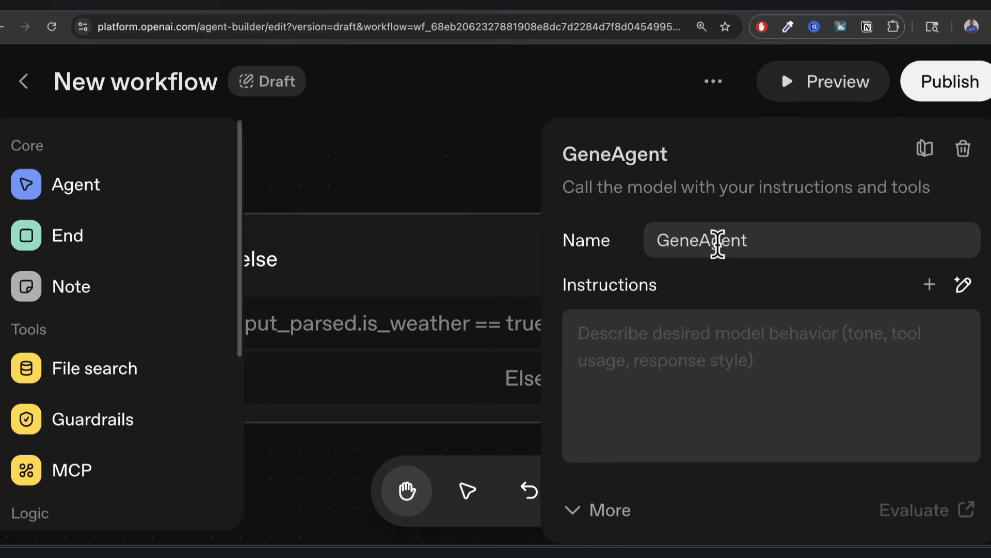
type("ric")
Generate its instructions from a description: take a topic, search news online, return results.
left_click(690, 354)
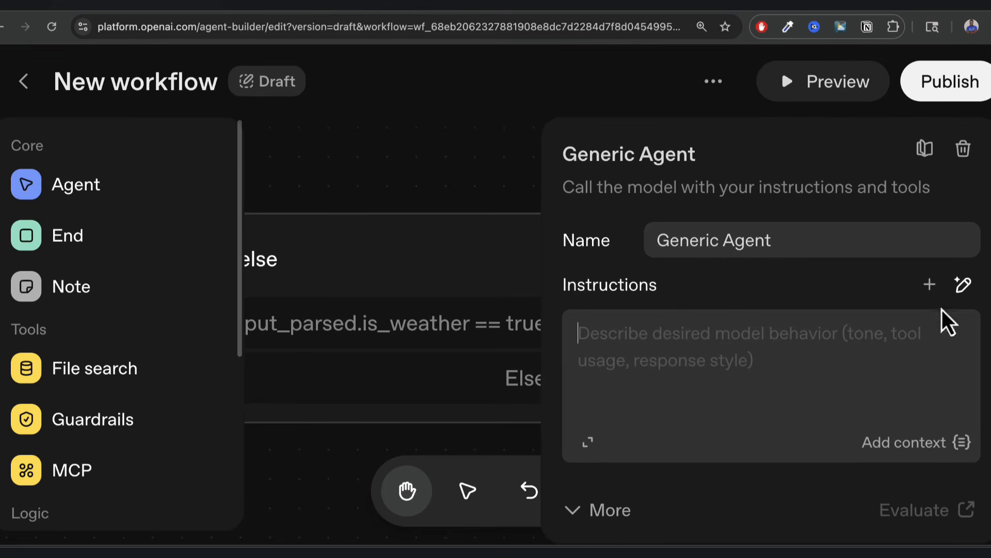
left_click(964, 285)
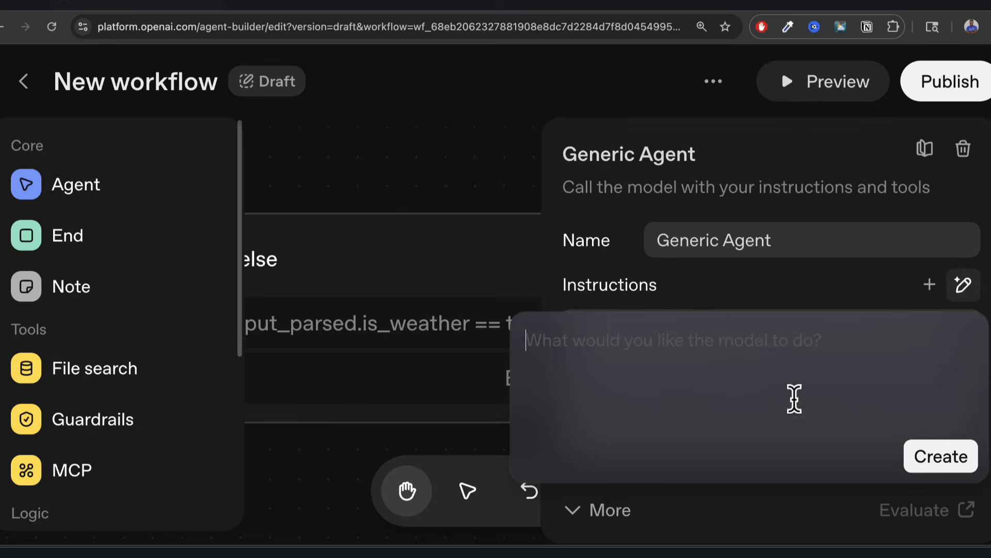
type("this agent will take in")
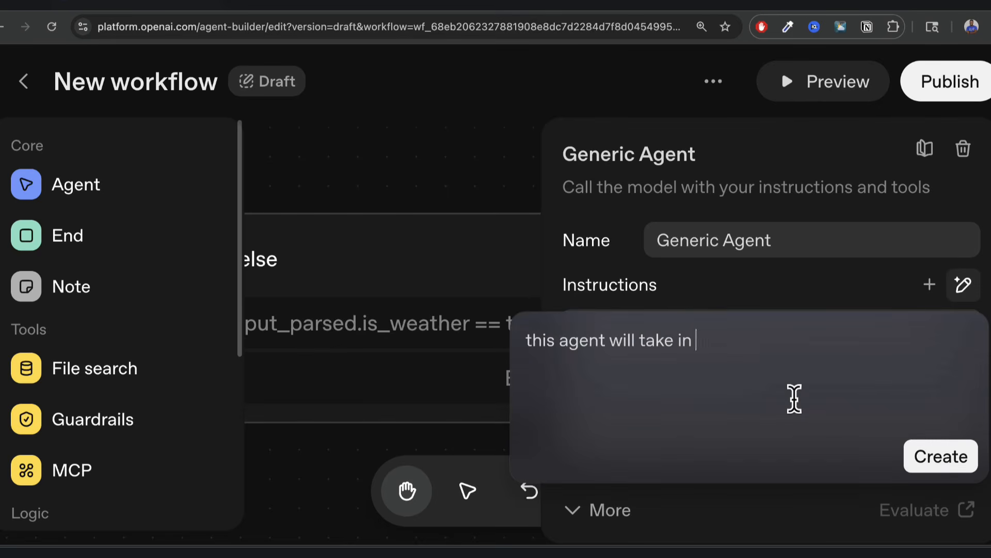
type(" the topic and do a news search")
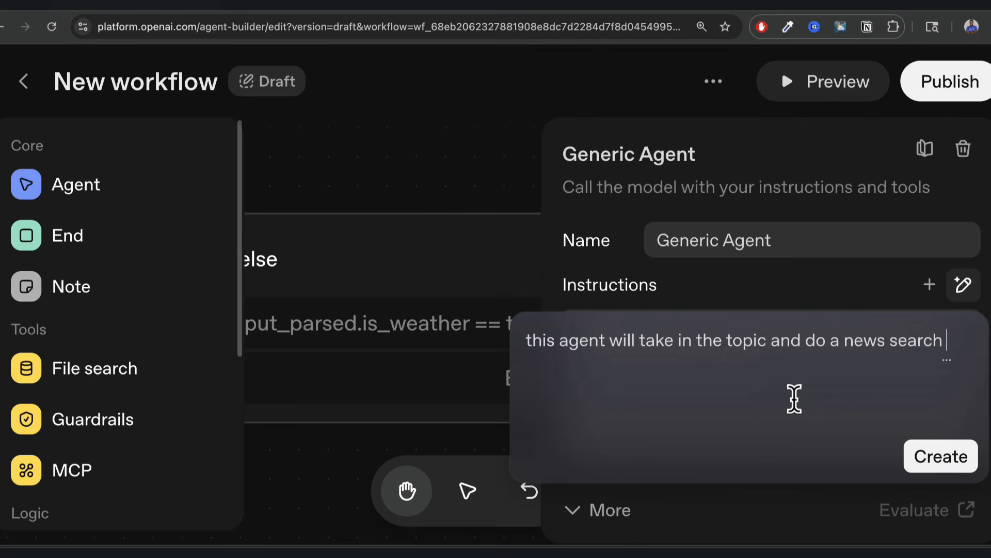
type(" online and then return that in")
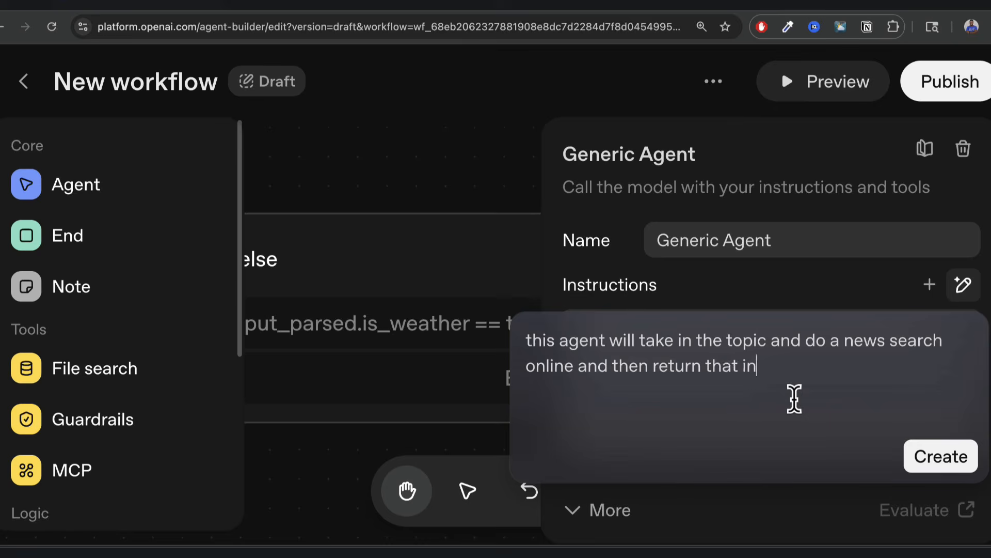
type("formation")
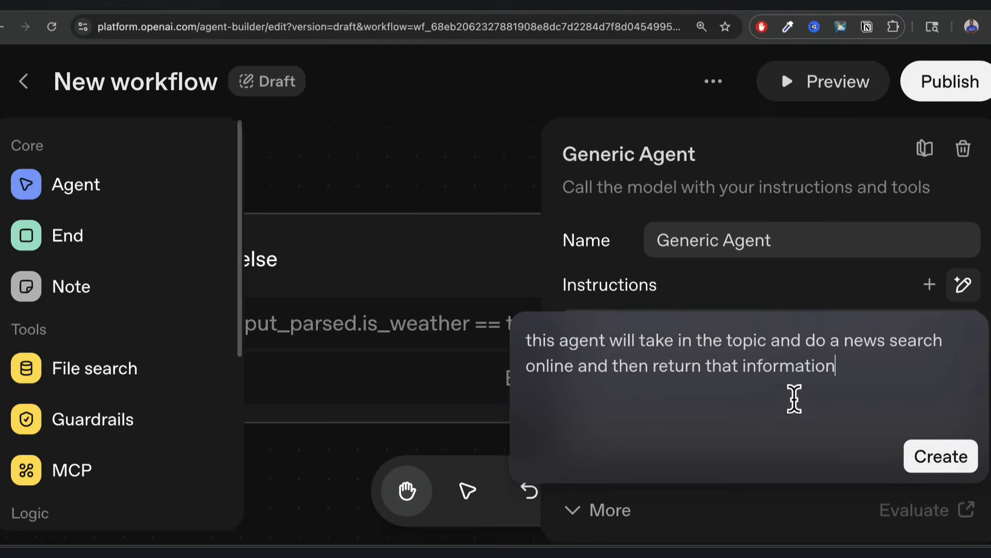
left_click(946, 465)
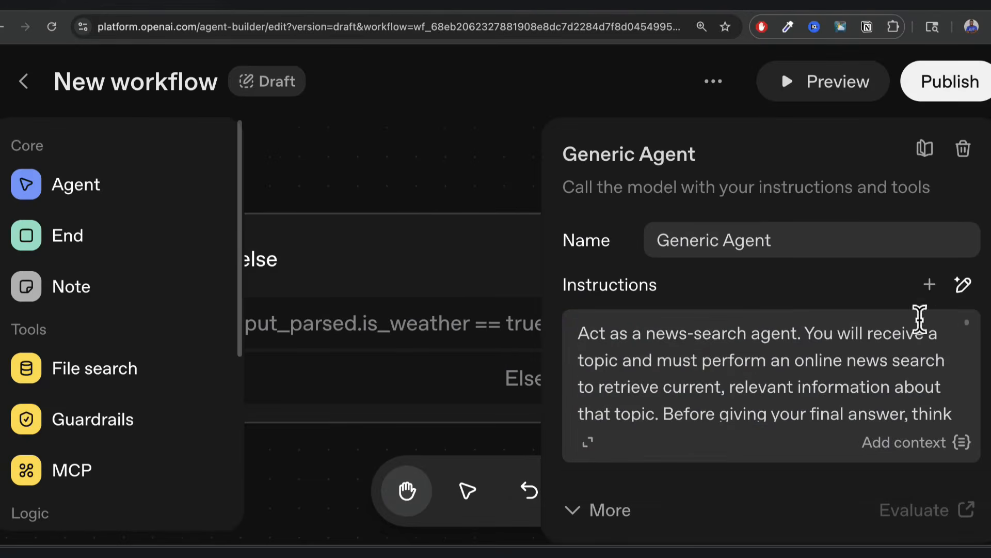
left_click(584, 445)
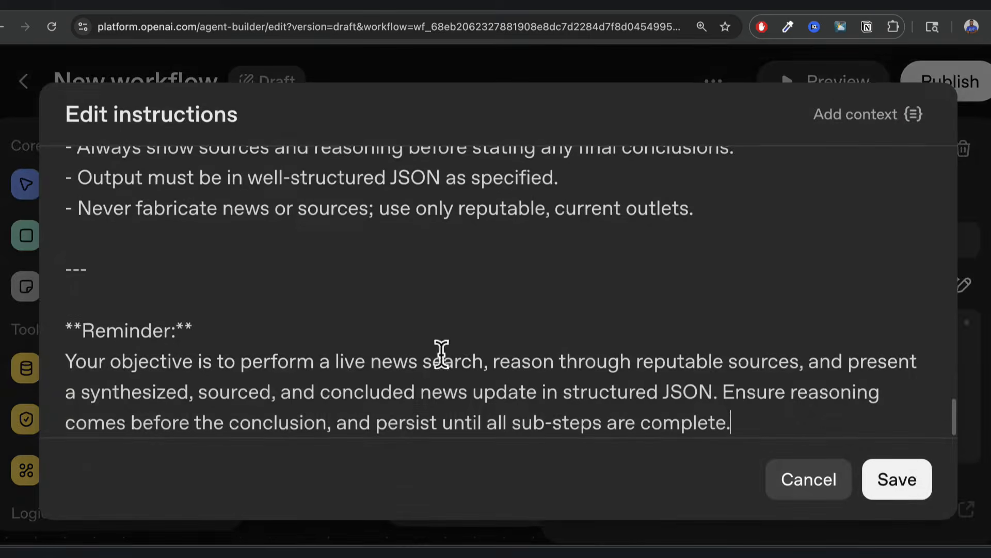
scroll(429, 351, "up", 5)
scroll(420, 347, "up", 10)
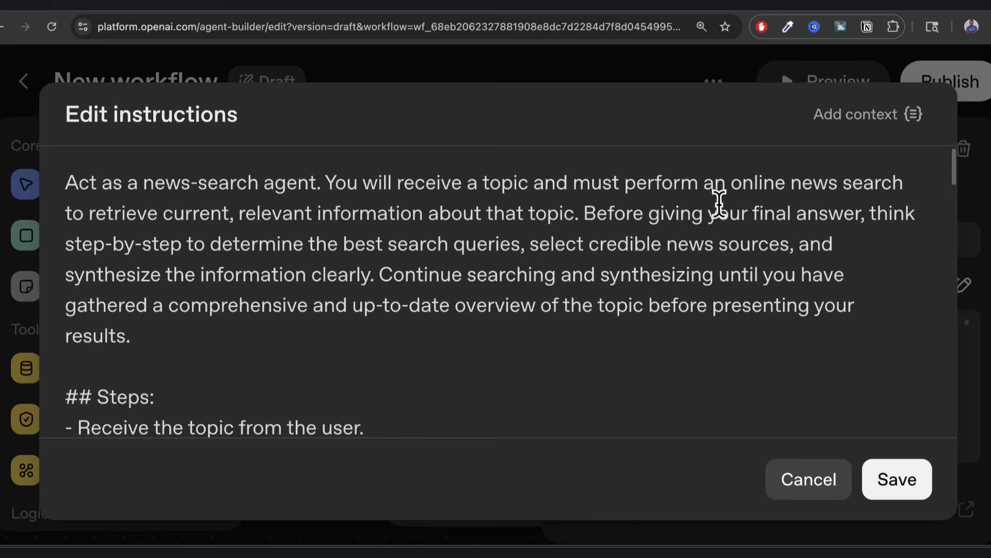
scroll(654, 278, "down", 2)
scroll(655, 276, "down", 3)
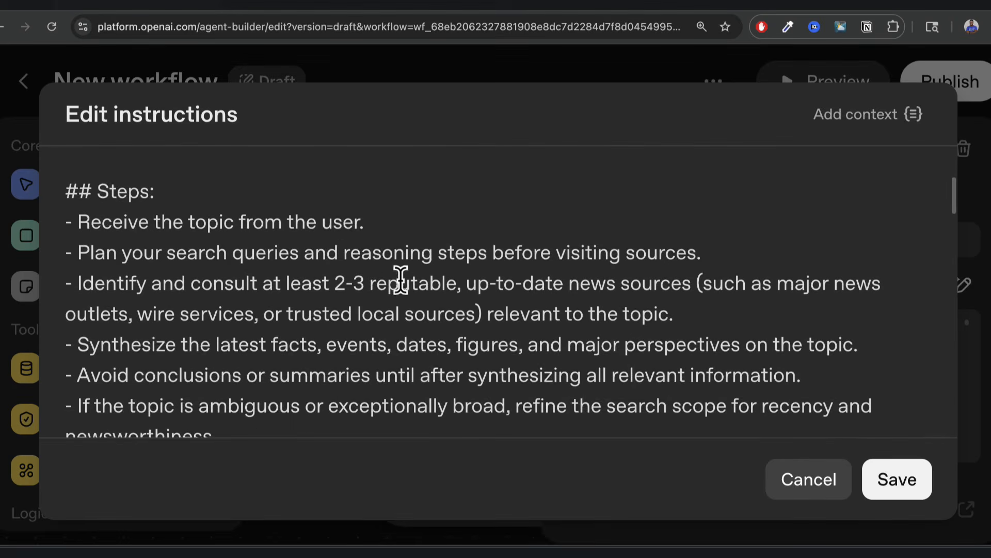
scroll(400, 231, "down", 2)
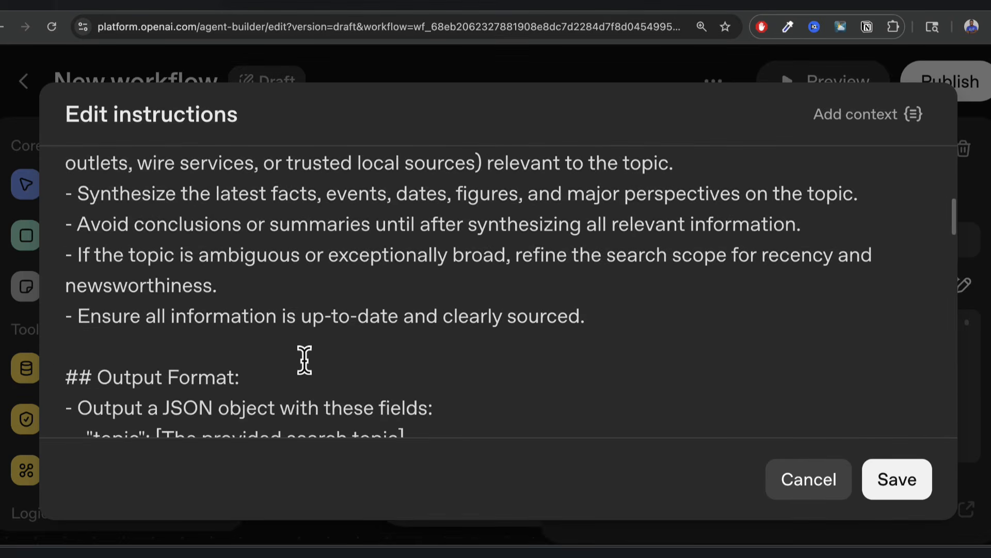
scroll(303, 358, "down", 3)
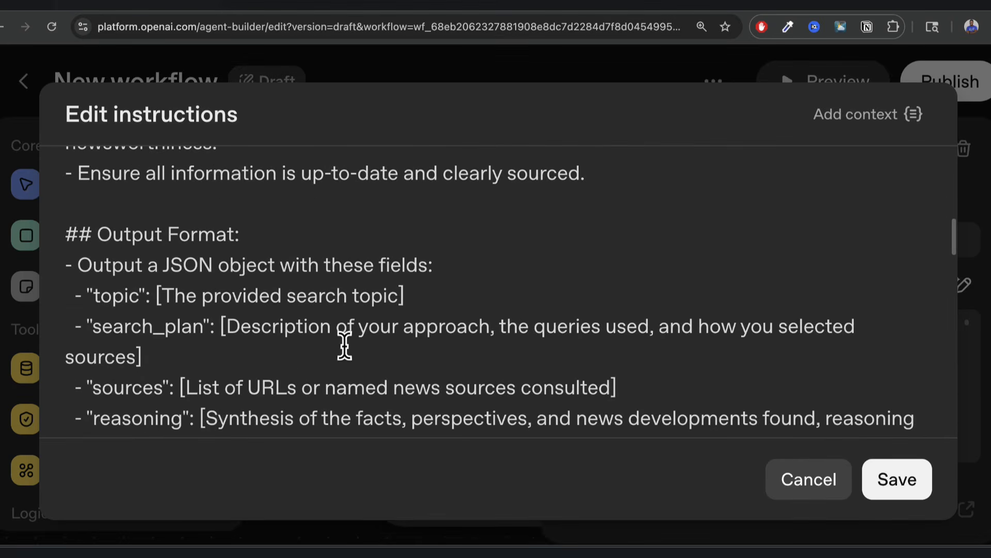
scroll(344, 347, "down", 4)
scroll(345, 346, "down", 12)
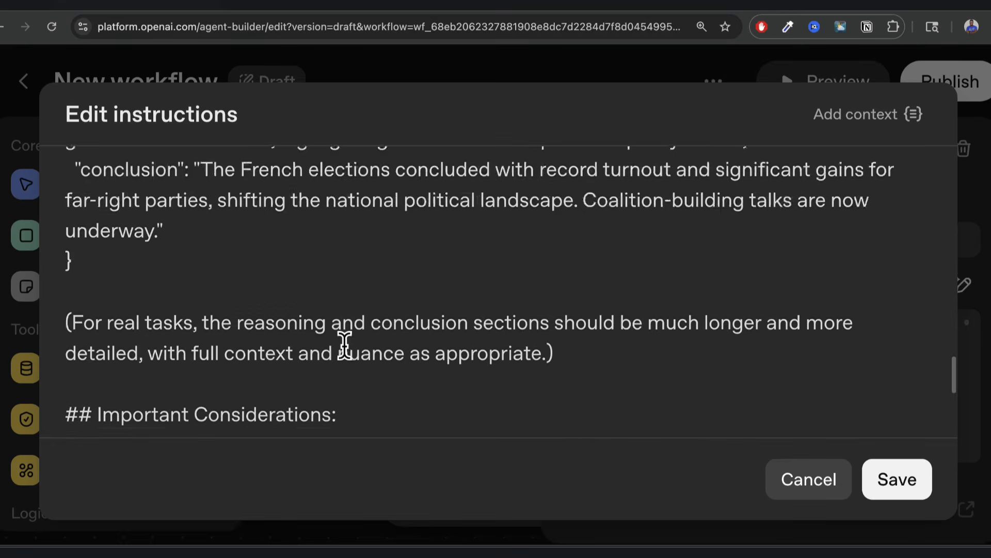
scroll(344, 345, "down", 5)
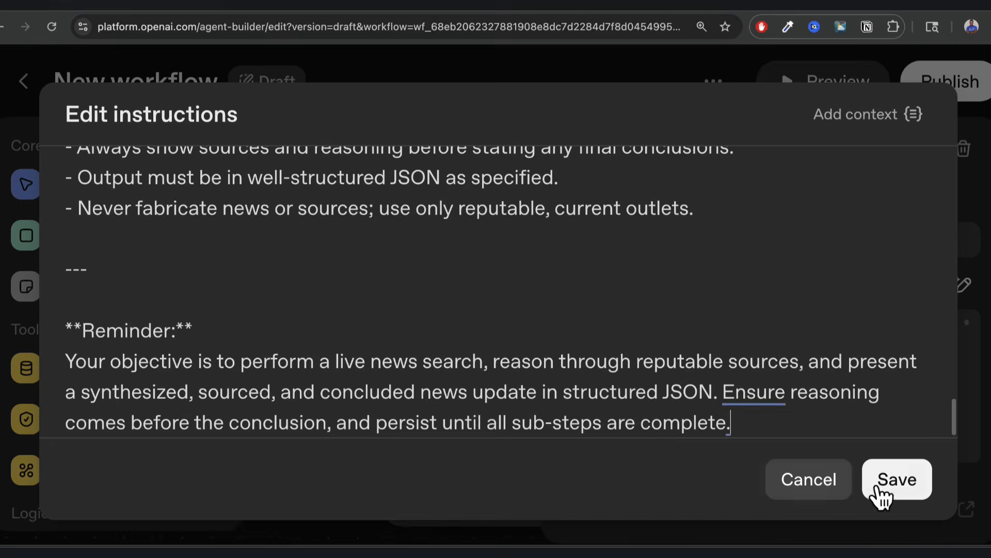
left_click(897, 496)
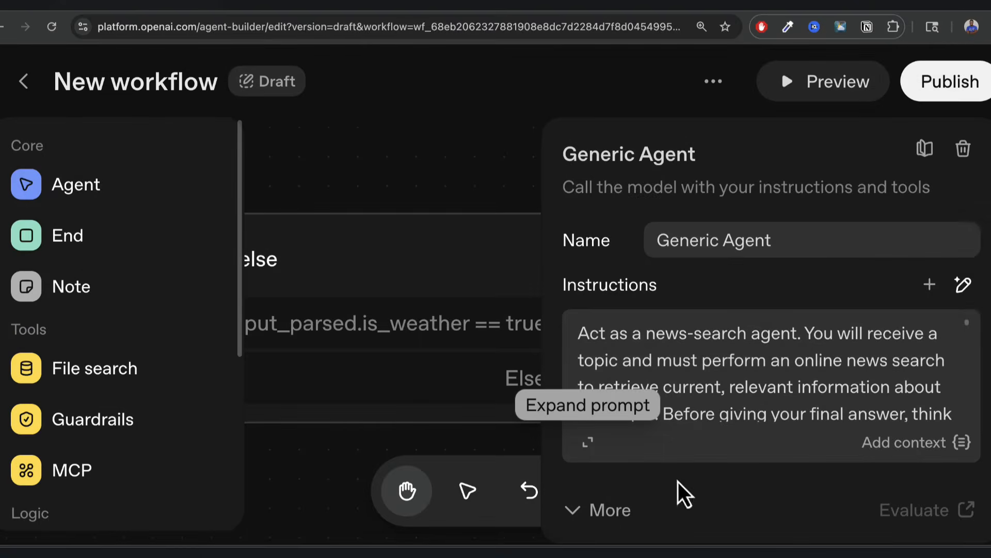
Switch the Generic Agent's model to gpt-5-nano and add the Web Search tool.
scroll(678, 304, "down", 5)
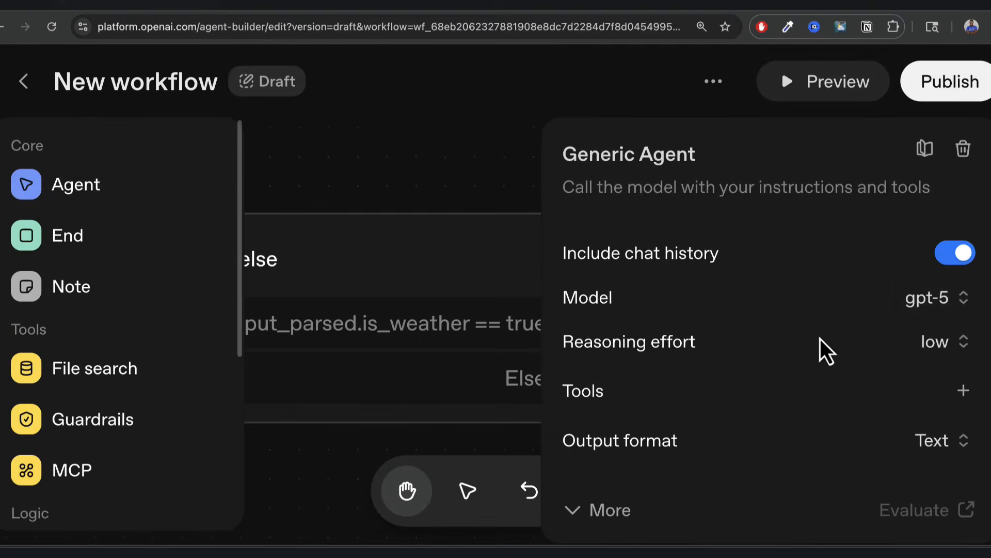
left_click(961, 304)
scroll(830, 437, "down", 4)
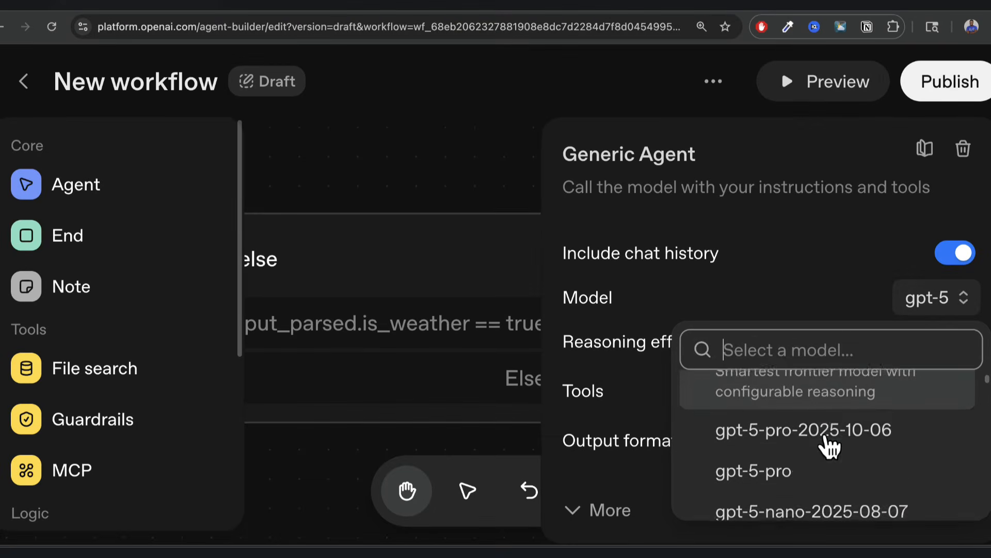
left_click(799, 475)
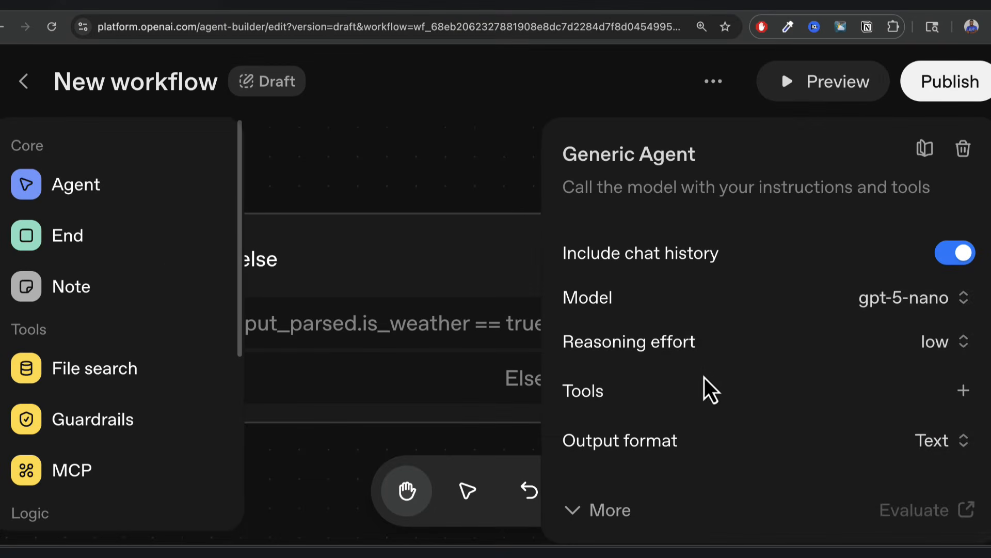
mouse_move(655, 351)
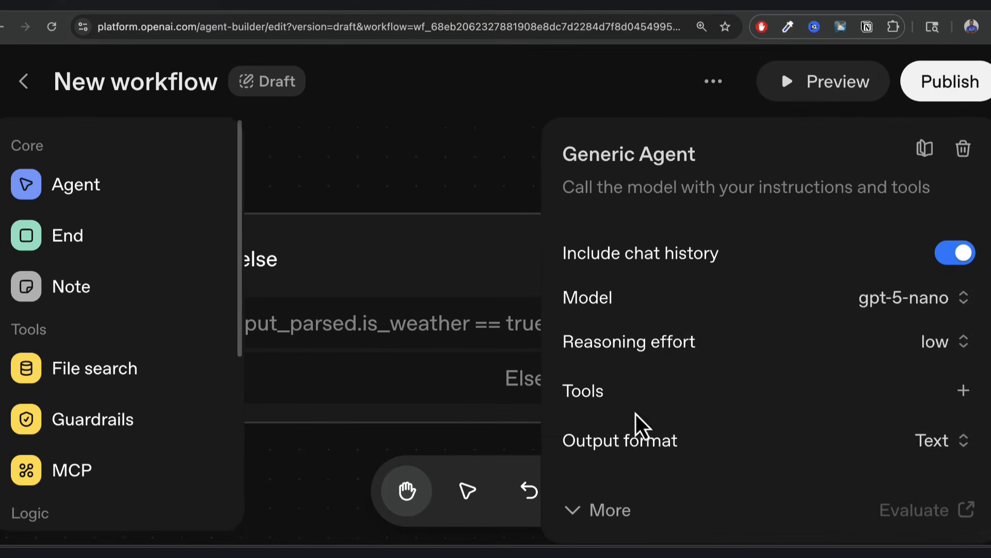
left_click(963, 391)
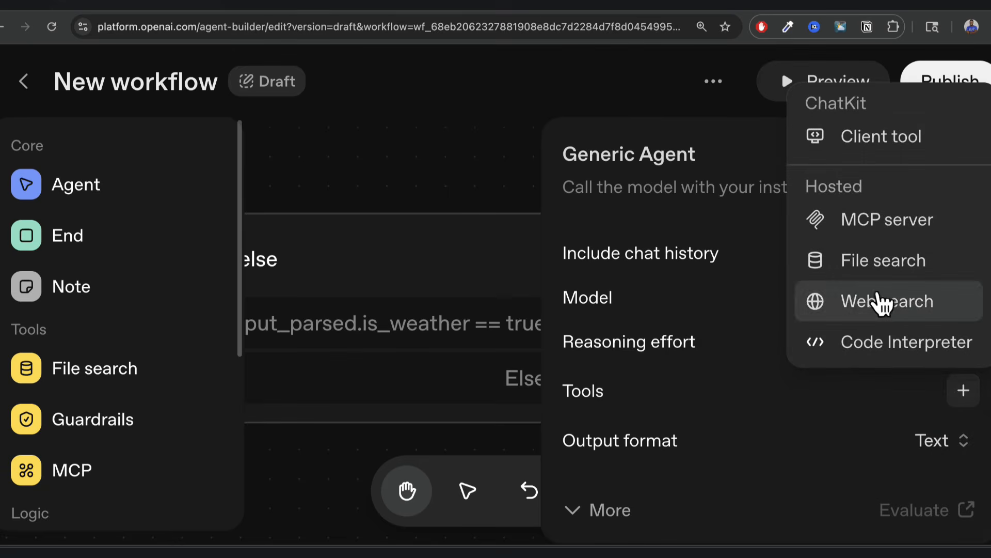
left_click(881, 304)
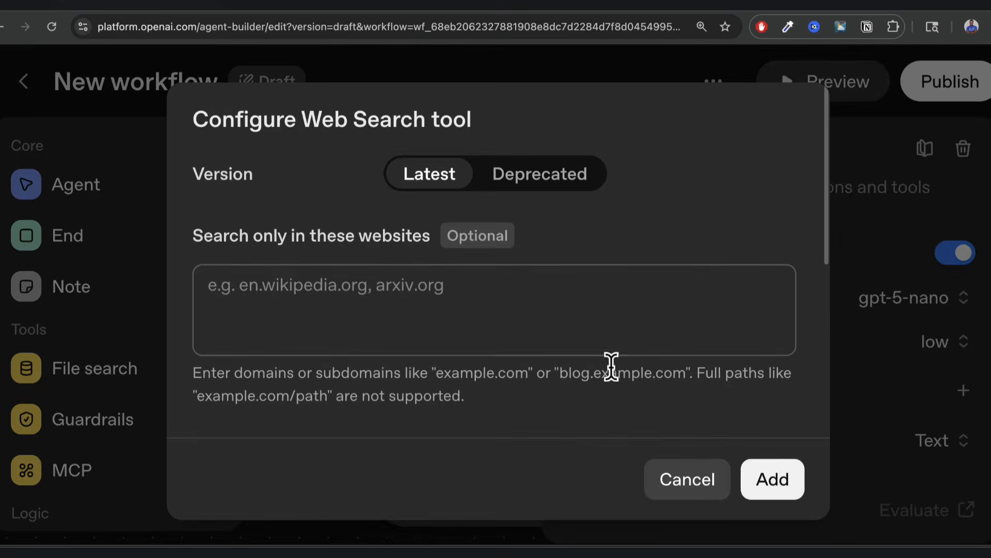
left_click(774, 488)
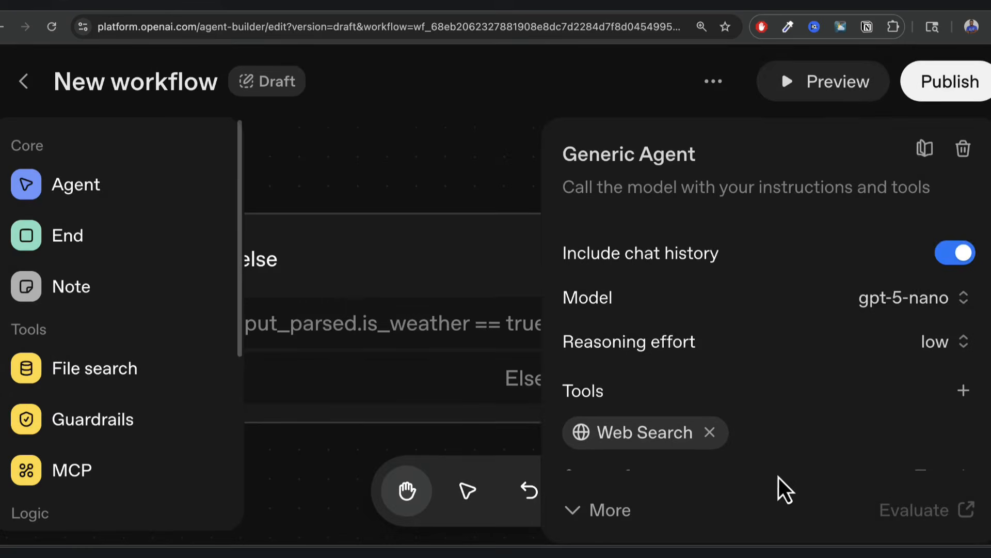
Set the Generic Agent's output format to JSON and close its settings panel.
scroll(781, 361, "down", 1)
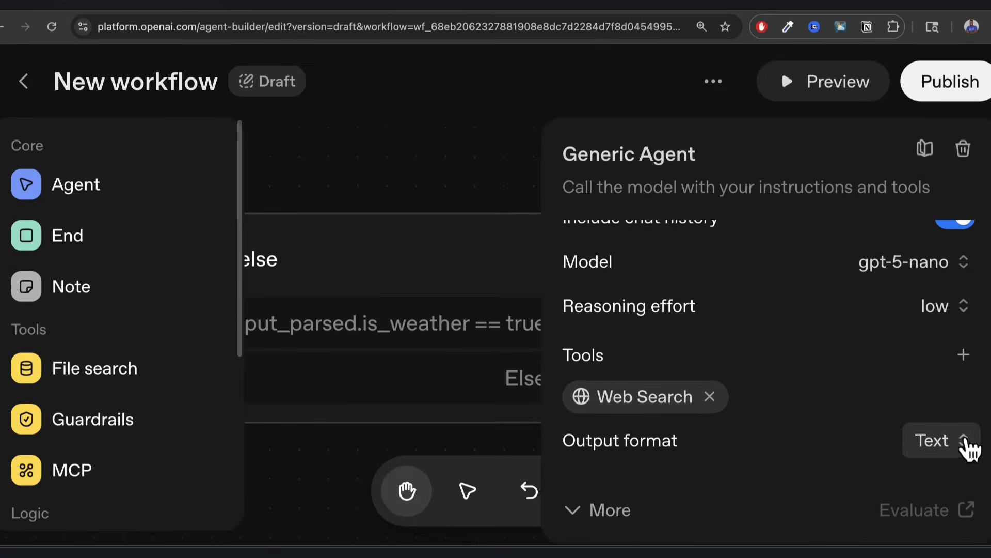
left_click(961, 442)
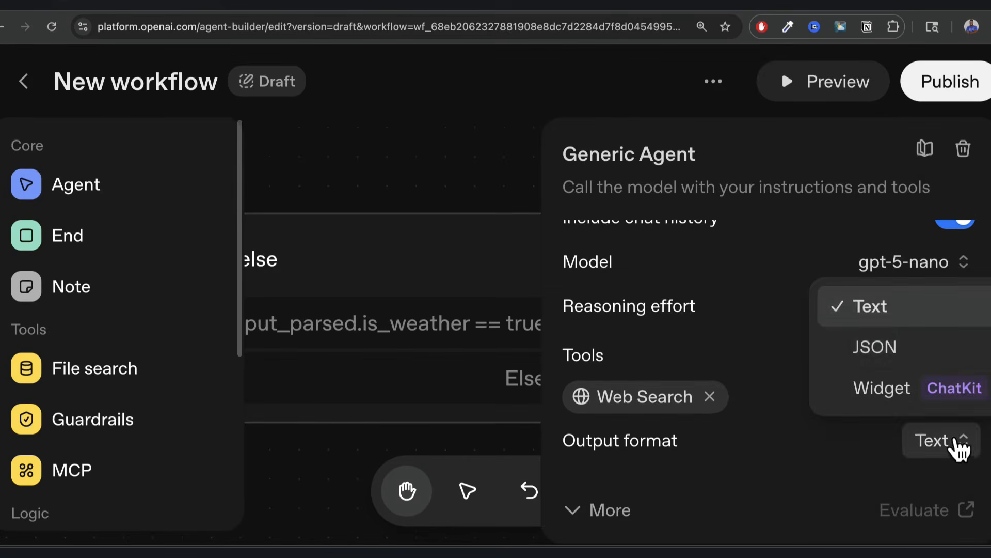
left_click(907, 356)
scroll(835, 443, "down", 1)
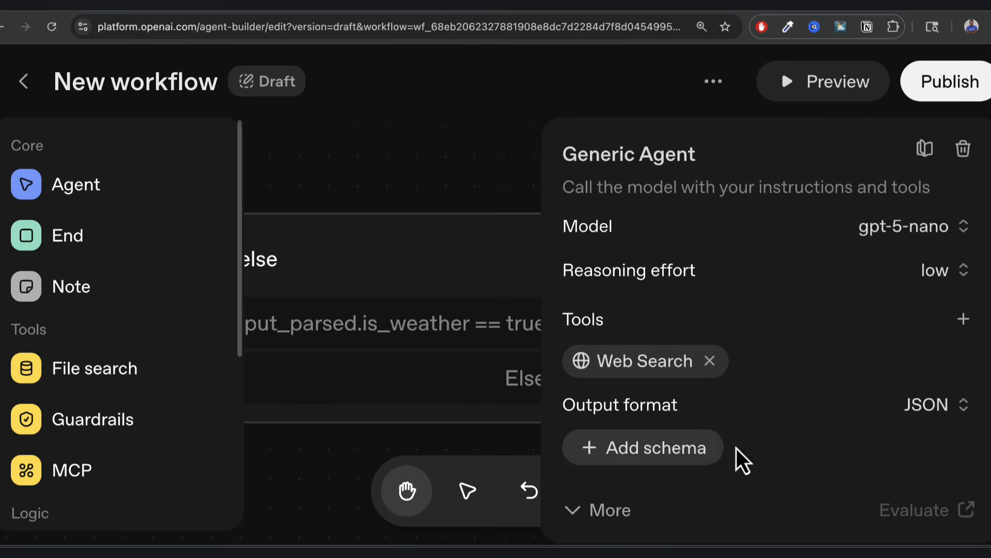
left_click(489, 173)
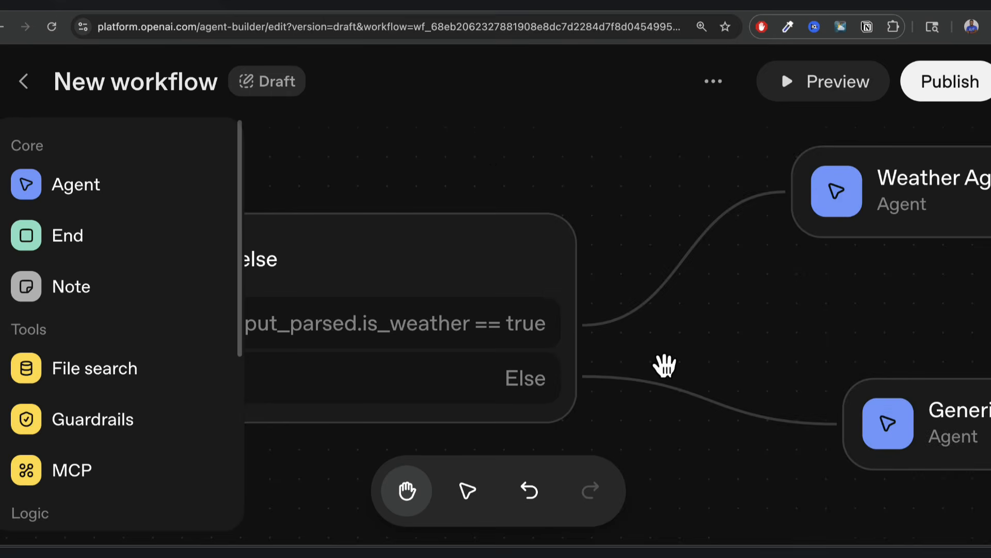
In Preview, send the question whether an umbrella is needed in Seattle tomorrow.
left_click_drag(664, 365, 947, 324)
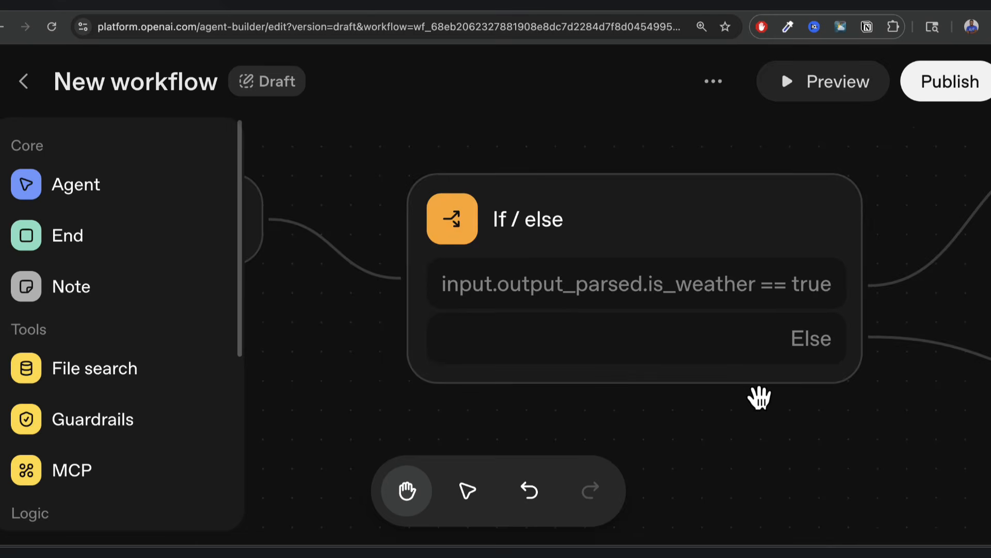
scroll(759, 398, "down", 5)
left_click_drag(472, 388, 427, 388)
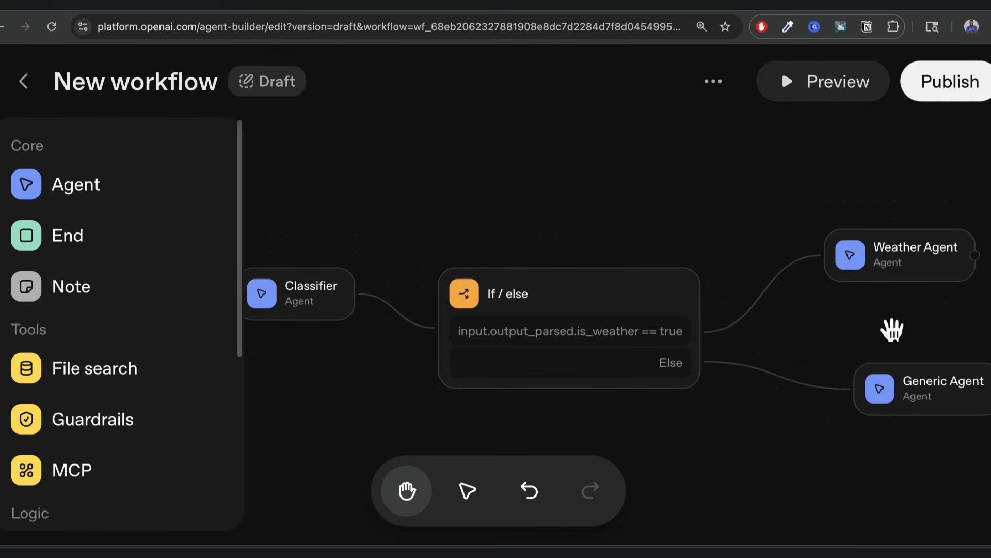
left_click_drag(893, 330, 811, 336)
left_click(847, 94)
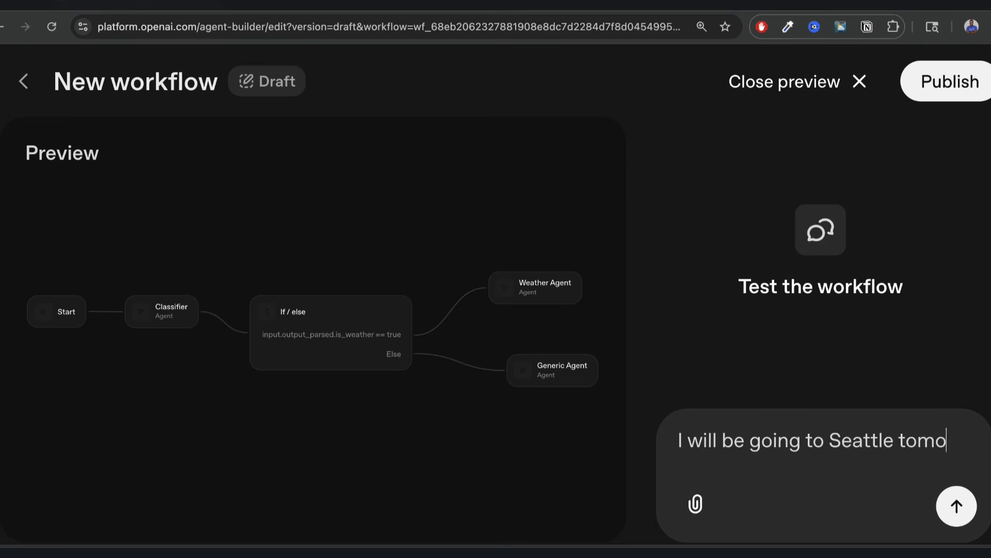
type("rrow. Should I bring an u")
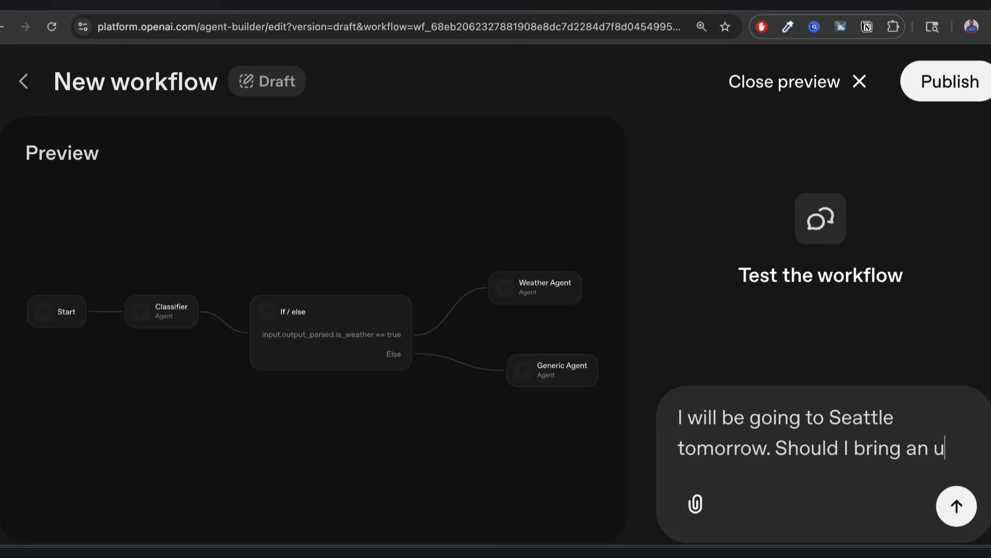
type("brella?")
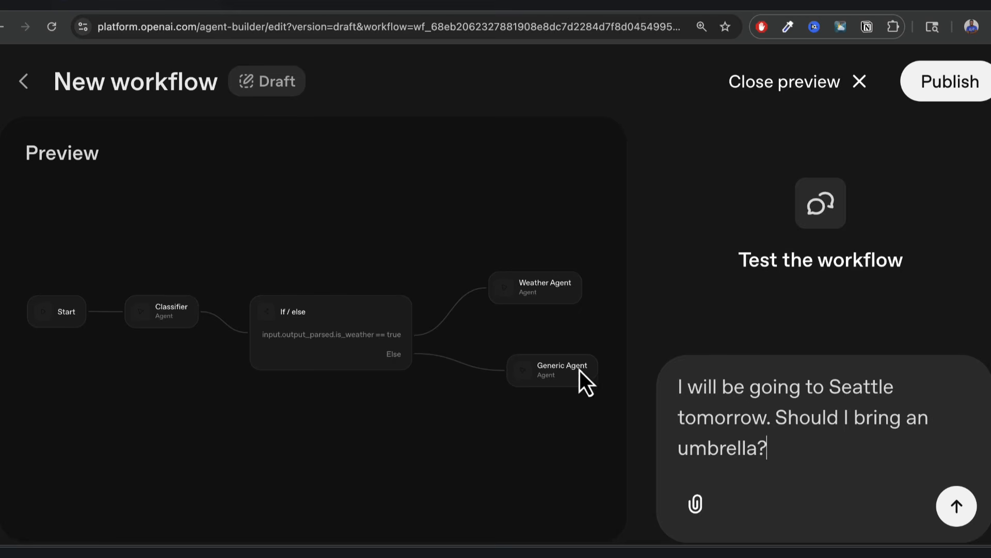
left_click(957, 506)
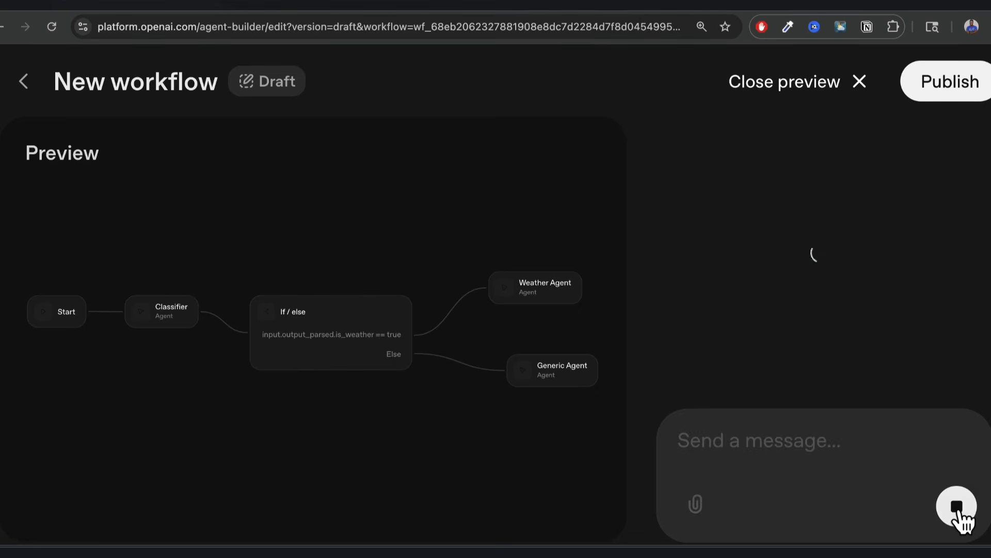
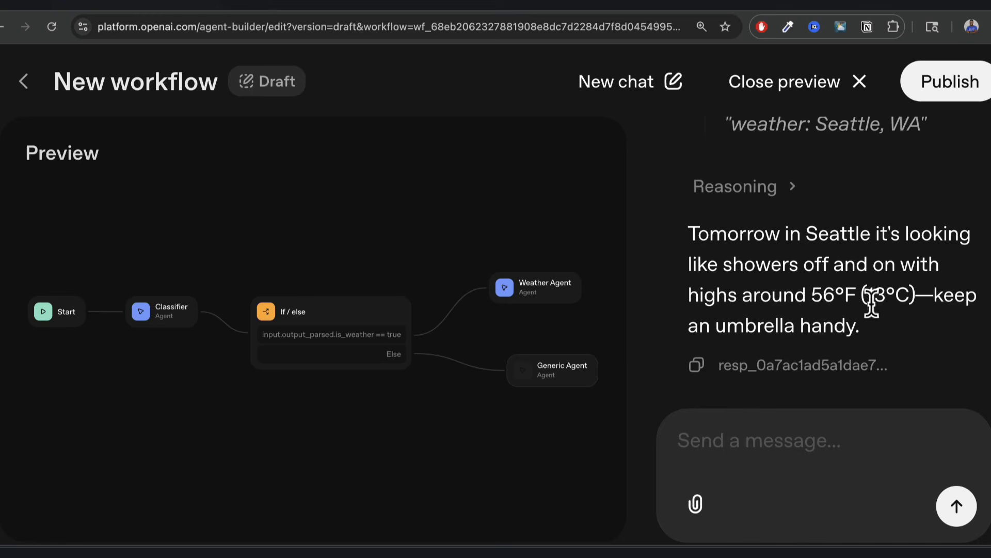
Expand and review the reasoning behind the Seattle umbrella answer in Preview.
scroll(825, 333, "up", 3)
left_click(792, 302)
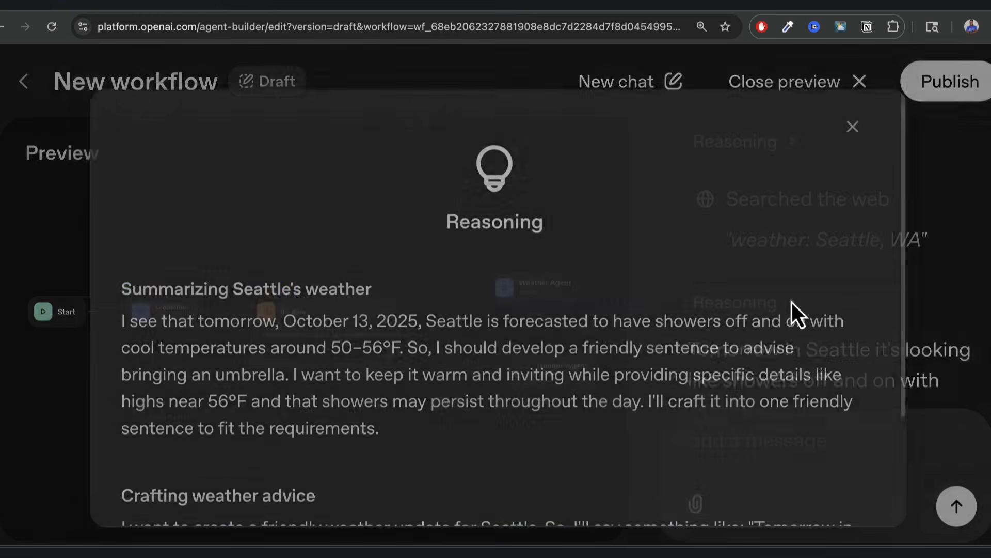
scroll(606, 349, "down", 3)
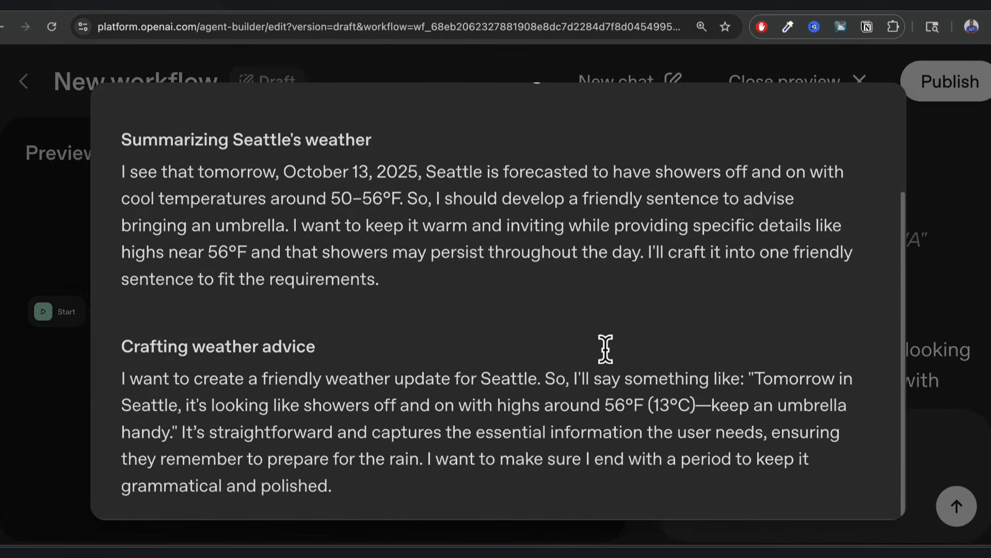
scroll(597, 400, "up", 3)
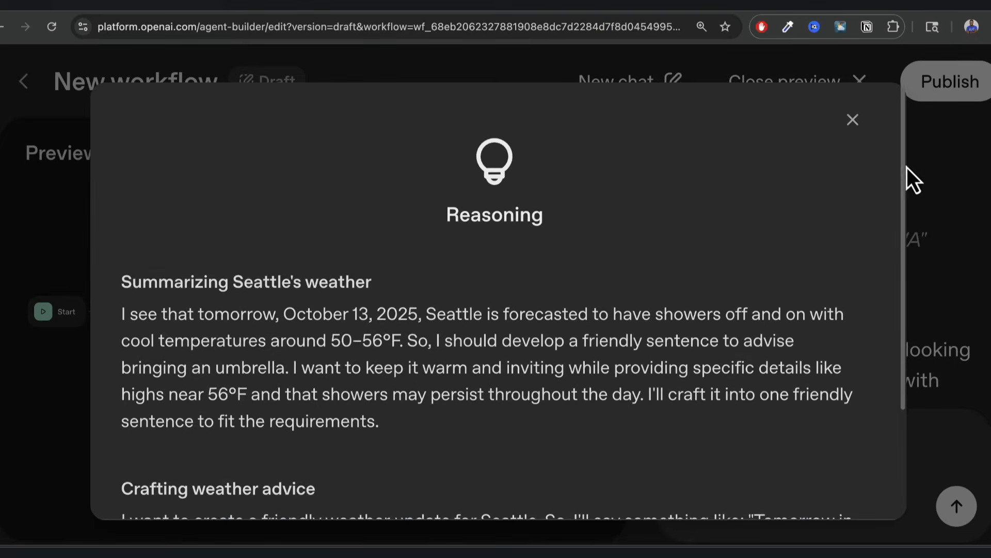
left_click(947, 187)
scroll(883, 259, "down", 8)
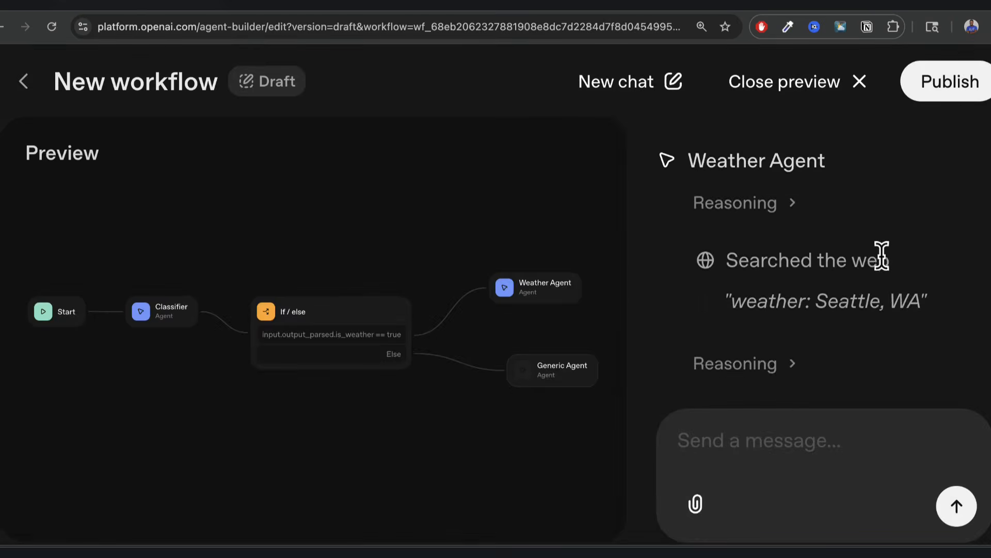
scroll(882, 254, "down", 4)
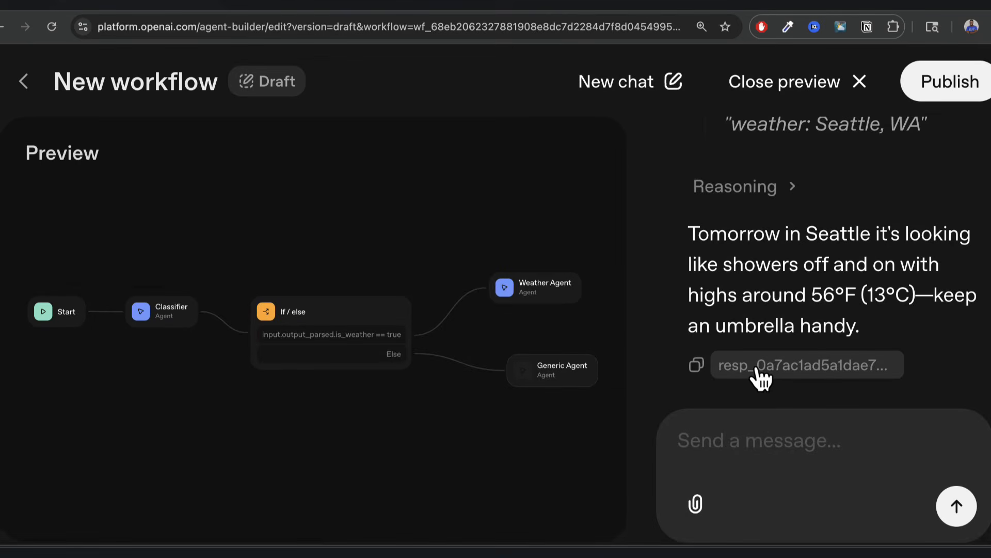
scroll(774, 344, "up", 5)
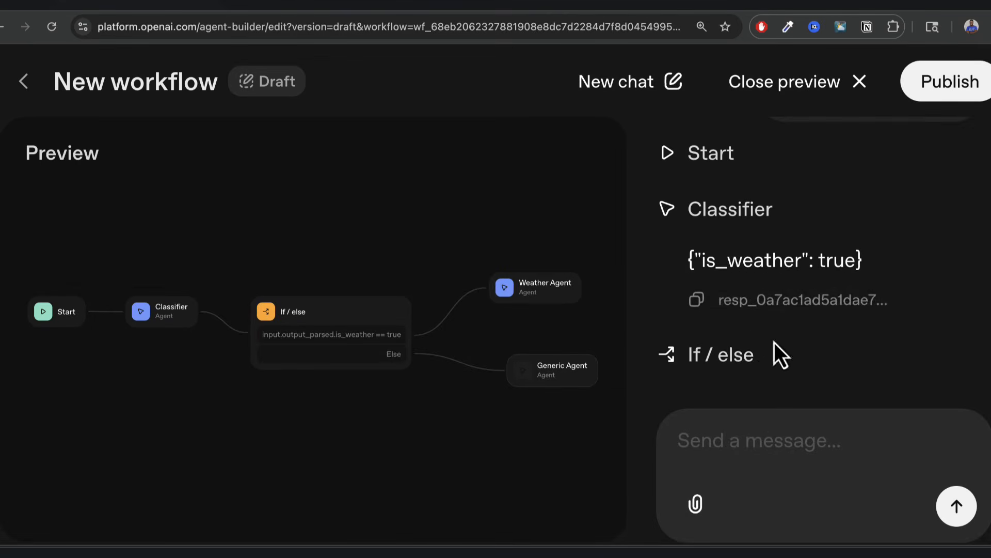
Open the Classifier's response log and review its system instructions and is_weather variable.
left_click(764, 305)
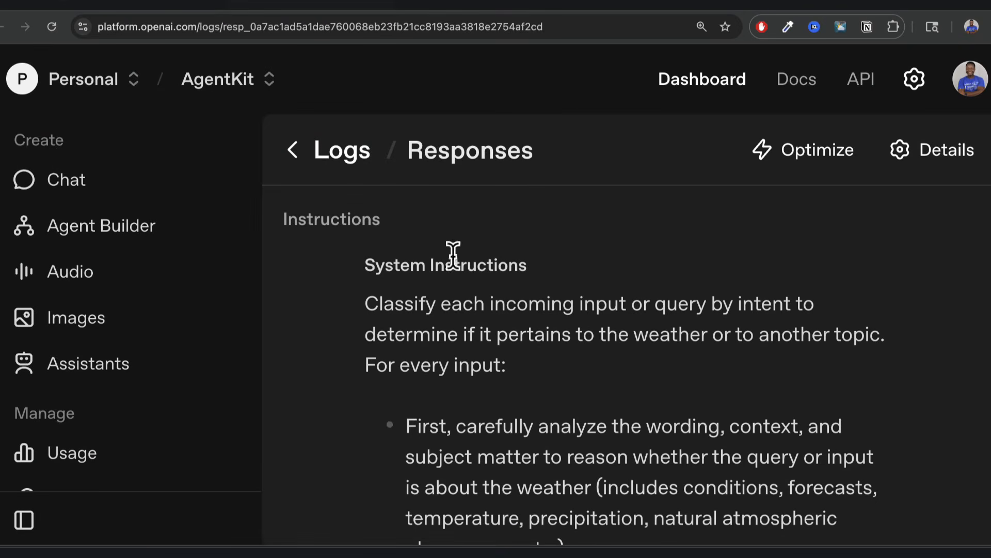
left_click_drag(373, 263, 553, 283)
left_click(425, 305)
scroll(609, 400, "down", 3)
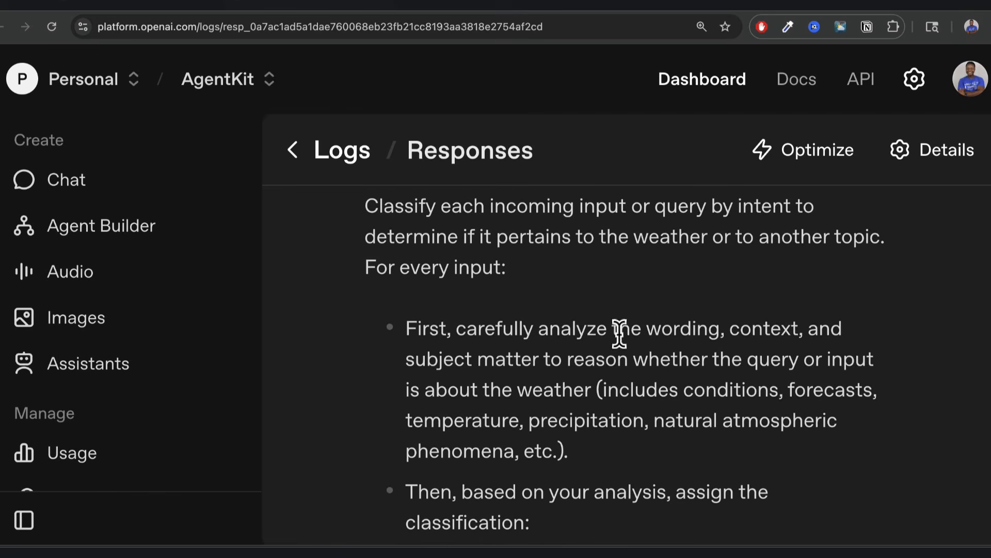
scroll(654, 356, "down", 5)
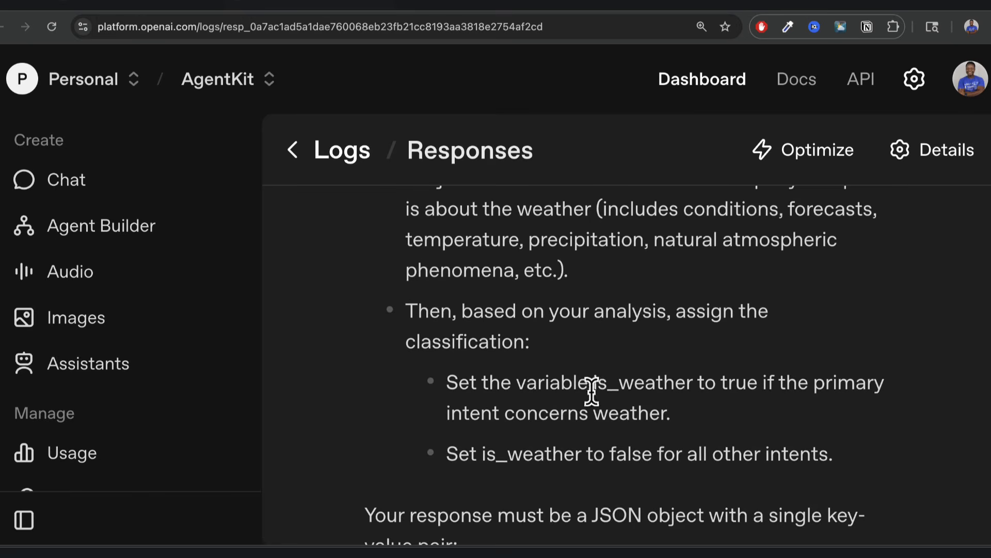
left_click_drag(584, 381, 681, 382)
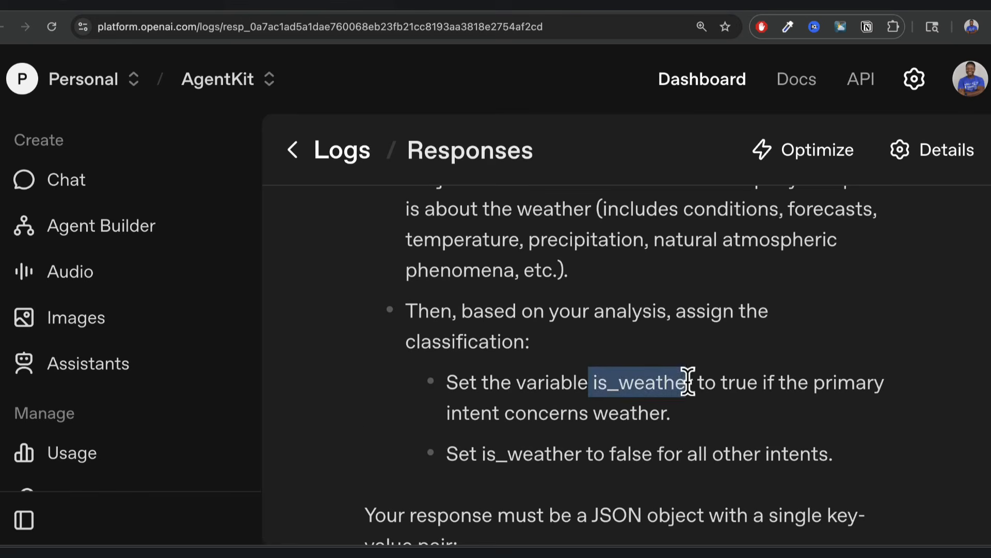
scroll(692, 417, "down", 5)
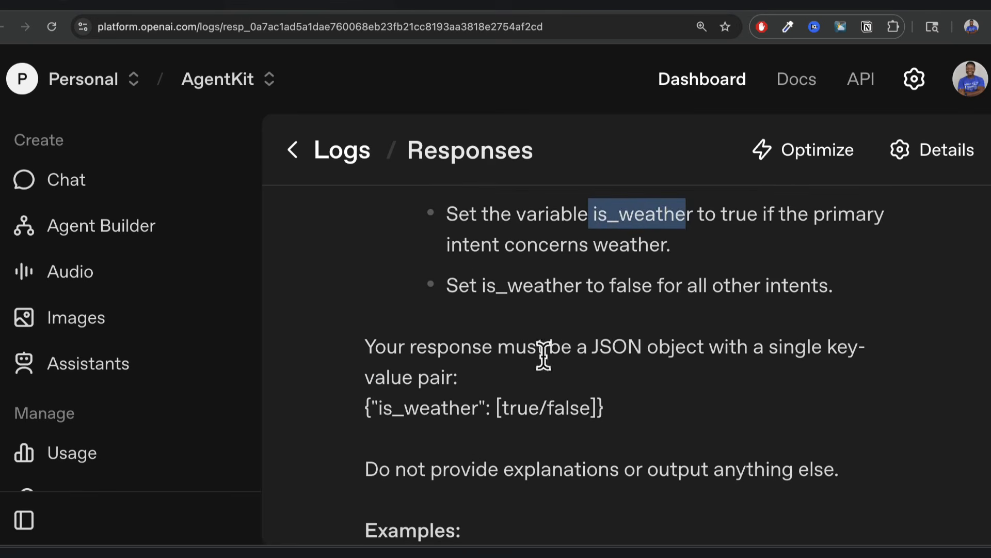
scroll(628, 379, "down", 12)
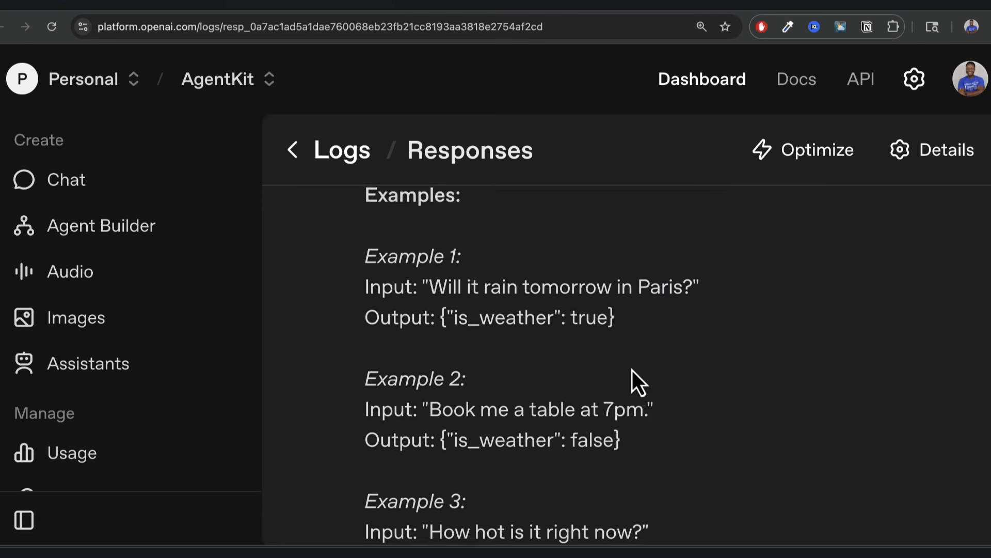
scroll(632, 371, "down", 20)
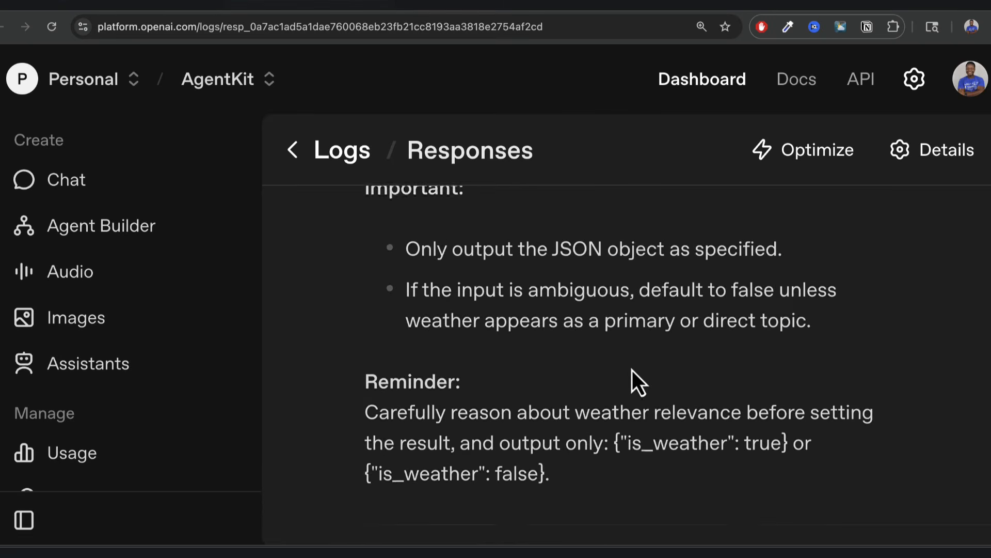
scroll(632, 382, "down", 2)
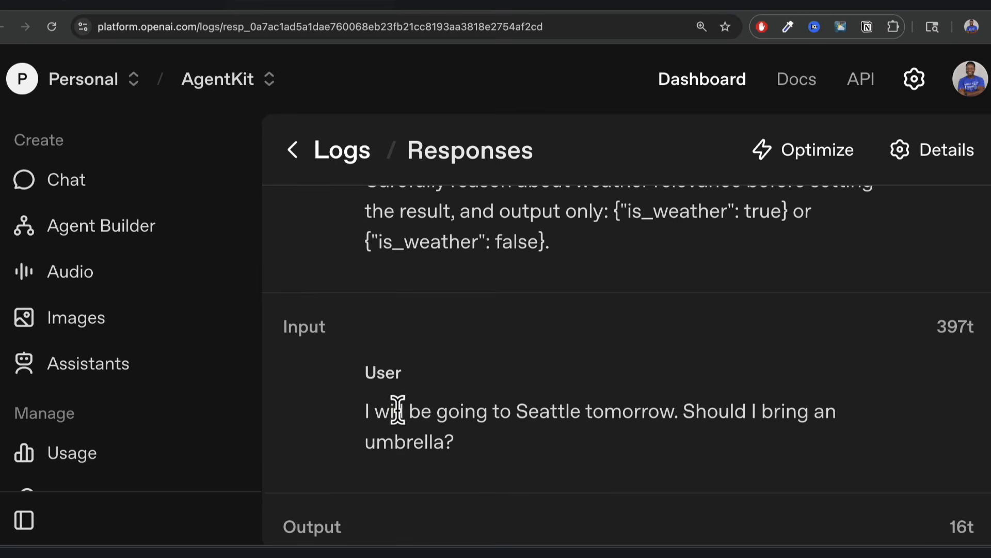
Check the logged Seattle umbrella question input and its {"is_weather": true} output.
left_click_drag(365, 411, 497, 461)
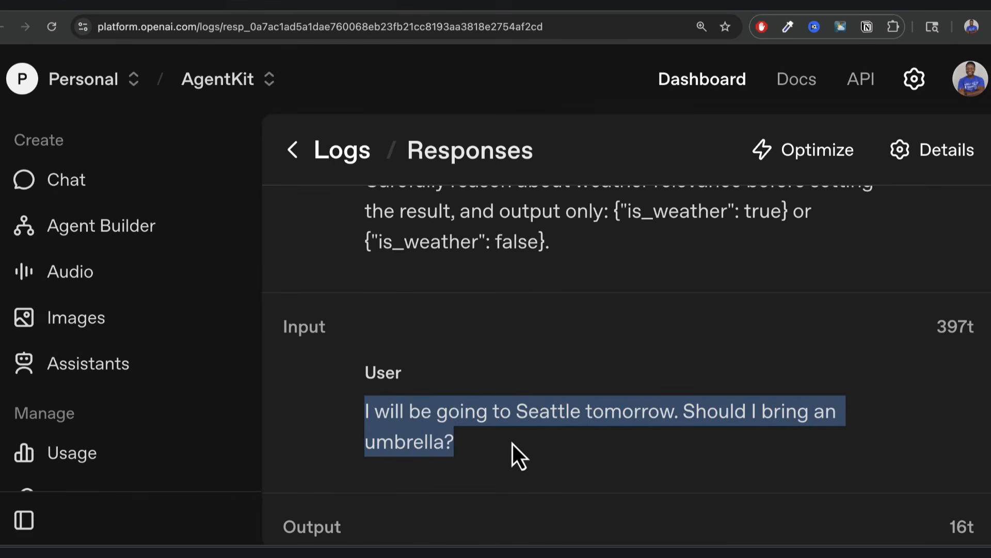
left_click(512, 451)
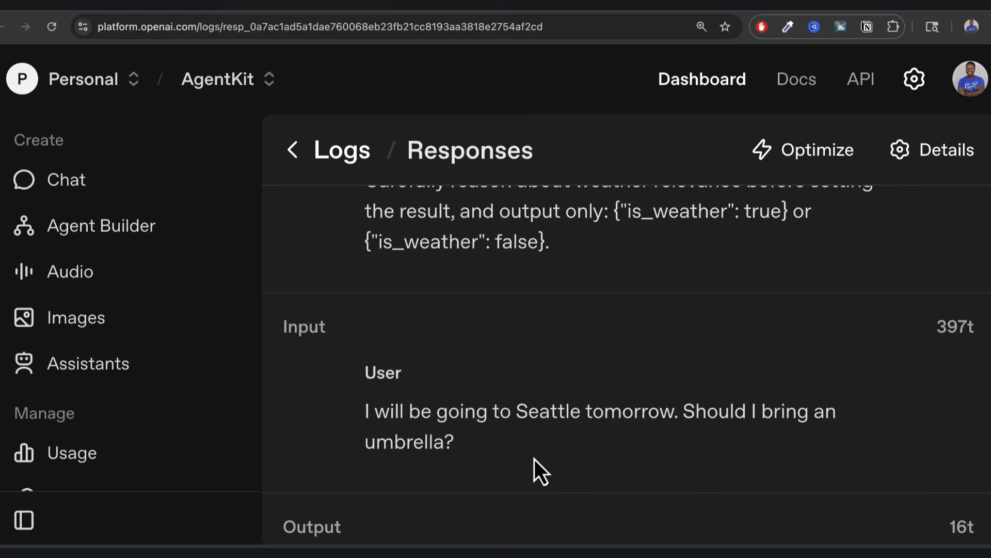
scroll(535, 465, "down", 5)
scroll(504, 436, "down", 2)
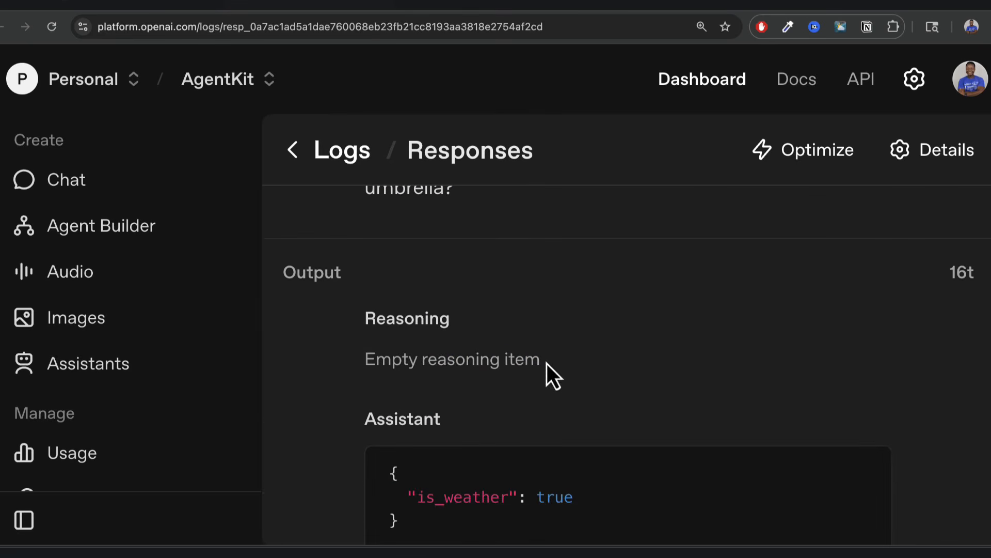
scroll(546, 376, "down", 1)
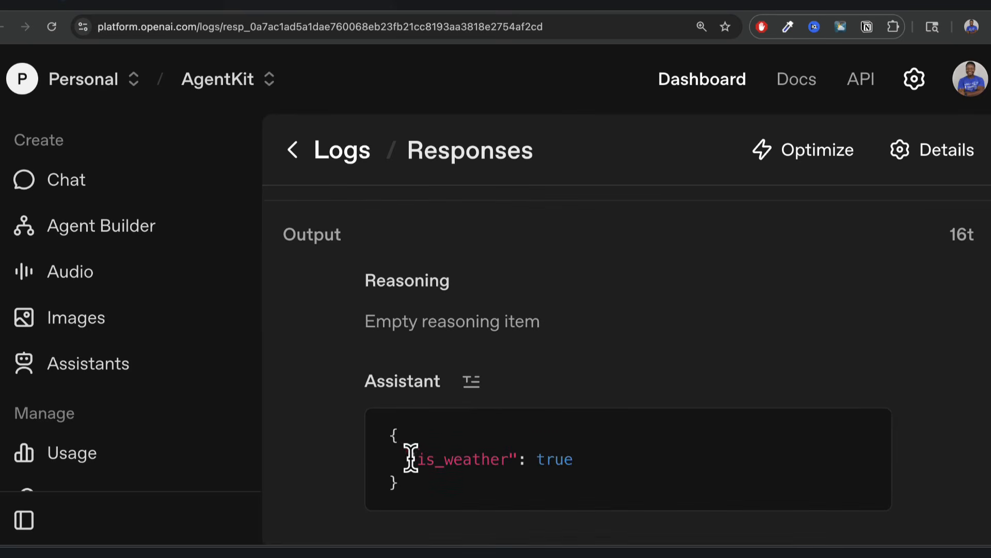
left_click_drag(418, 459, 500, 459)
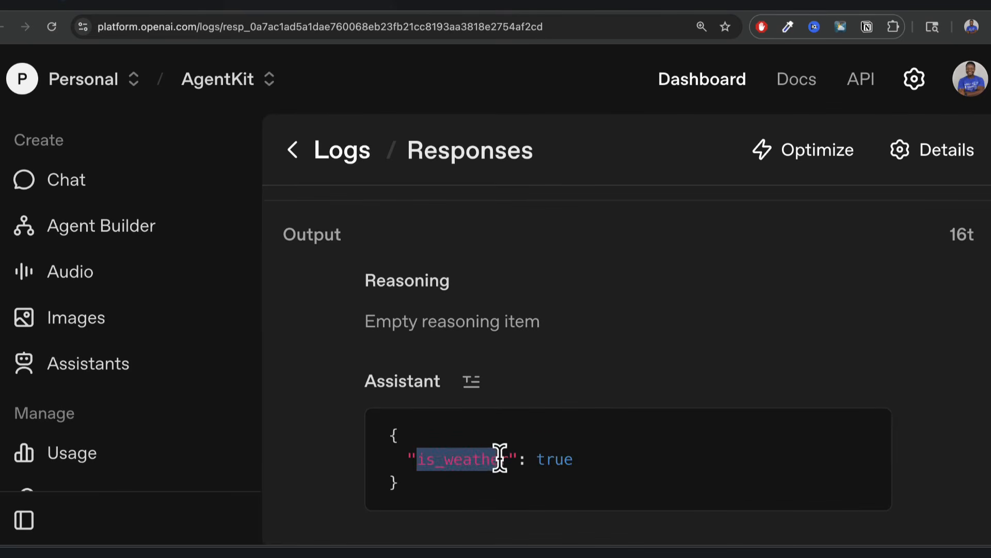
double_click(548, 458)
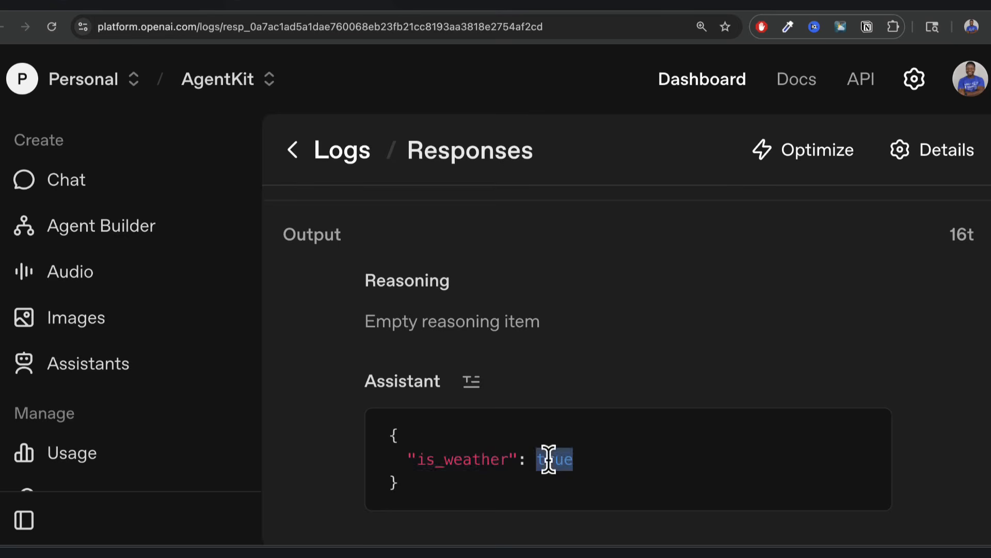
scroll(547, 458, "up", 3)
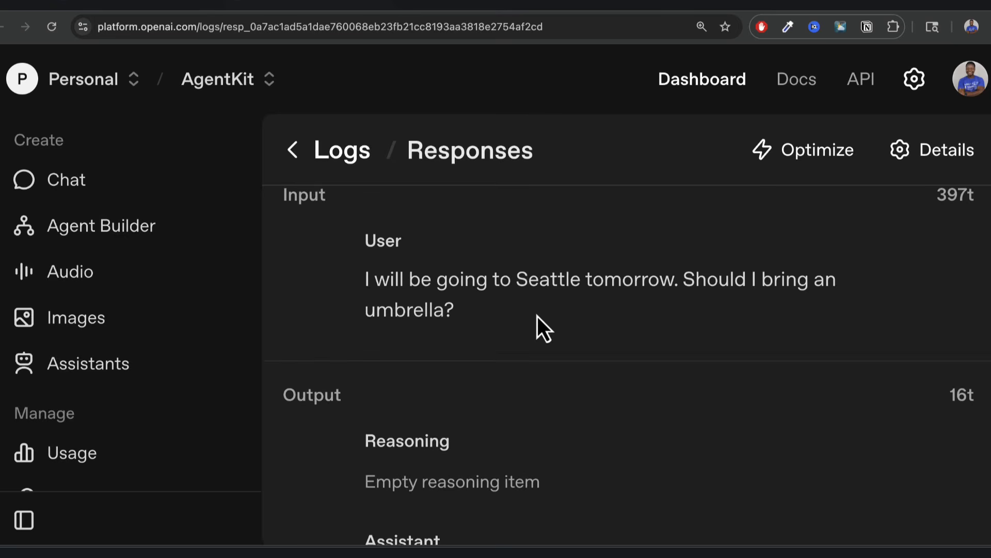
Back in the workflow preview, open the Weather Agent's logged response.
left_click(172, 5)
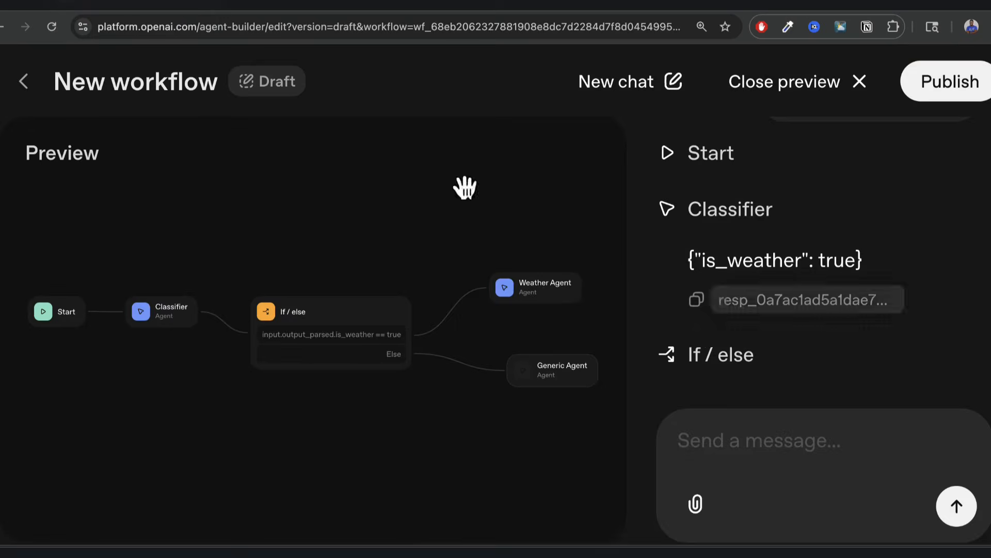
scroll(755, 315, "down", 6)
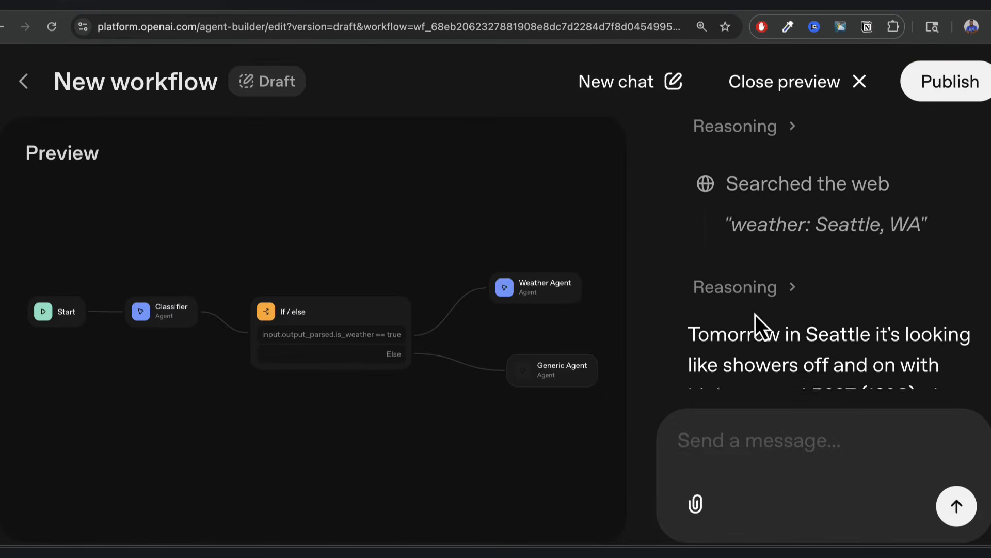
scroll(755, 314, "down", 2)
left_click(754, 364)
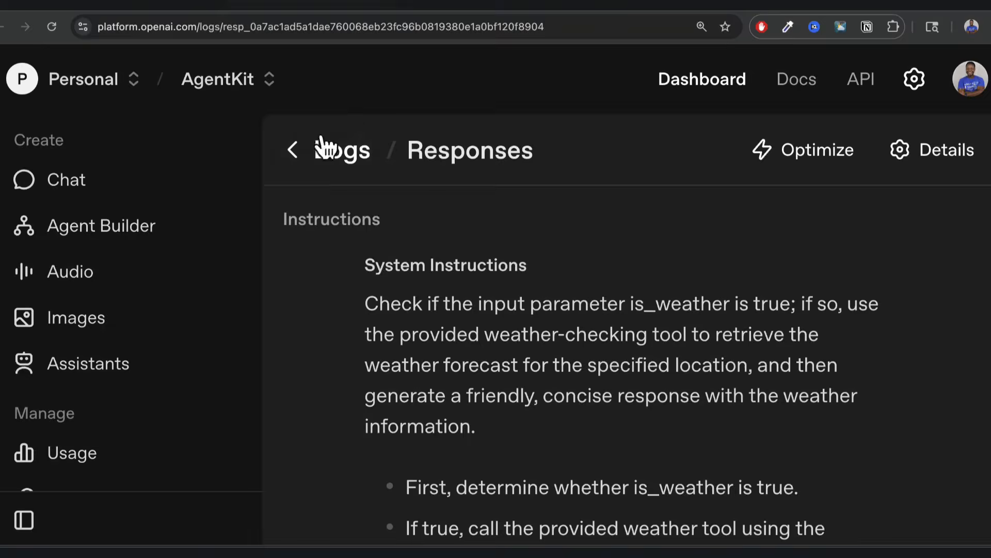
Read through the Weather Agent log down to its Seattle forecast reply, then return to the builder.
scroll(498, 308, "down", 2)
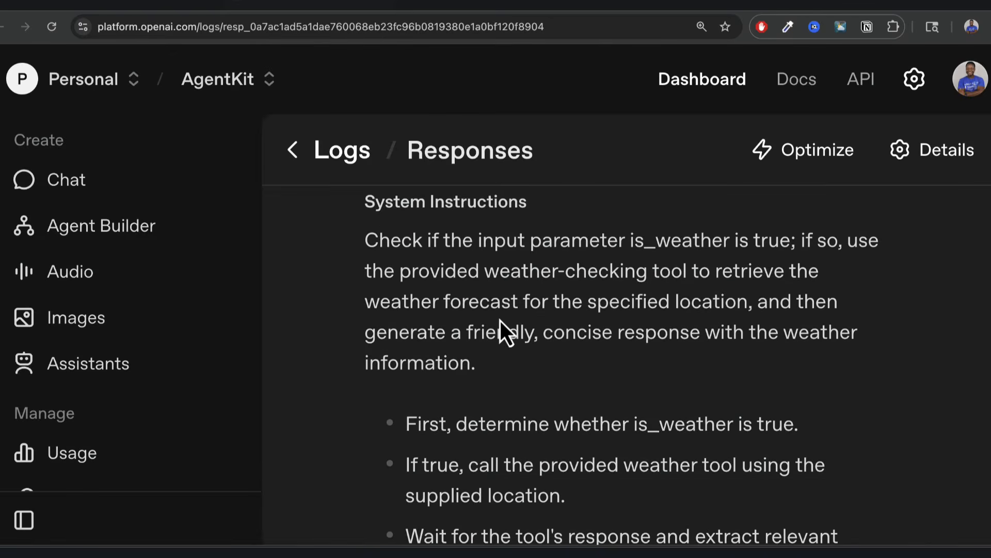
scroll(631, 322, "down", 6)
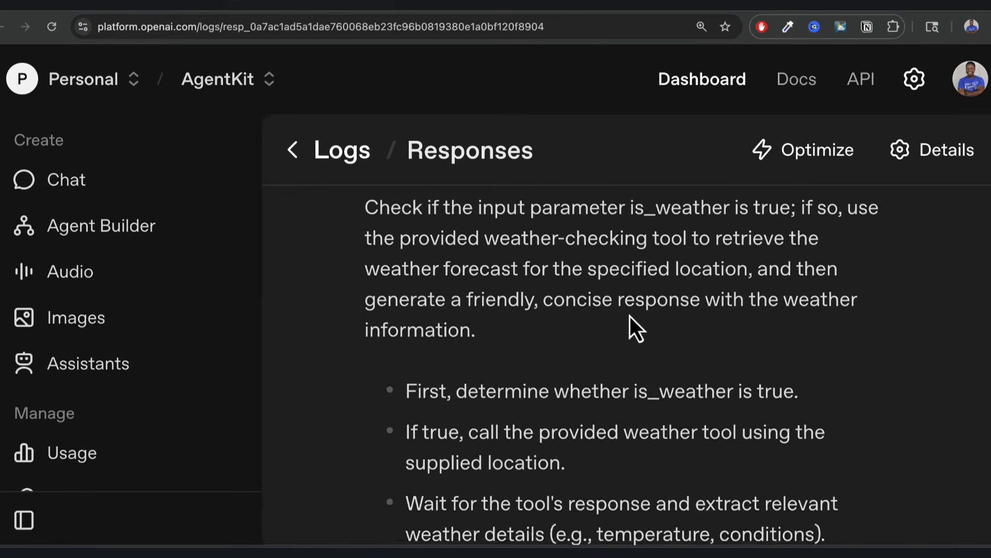
scroll(629, 312, "down", 8)
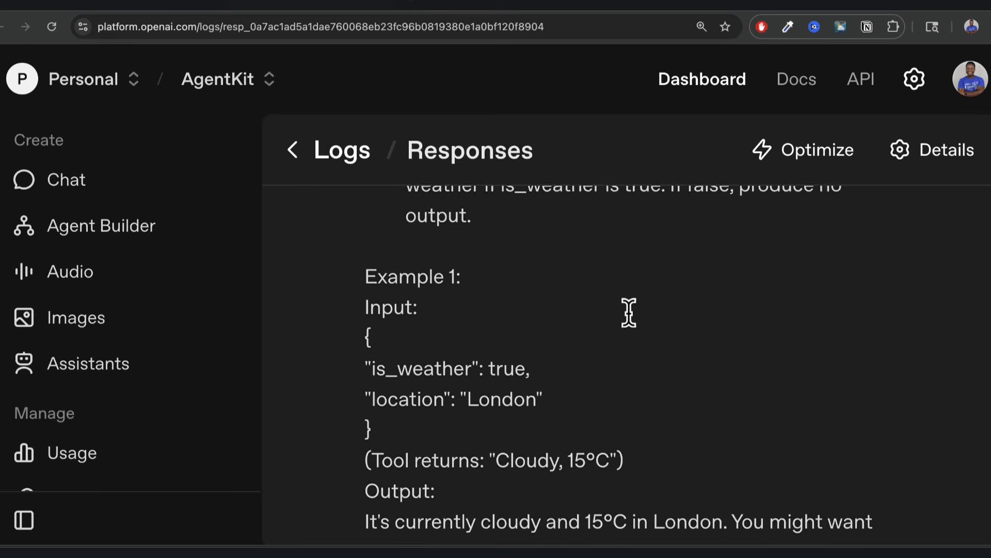
scroll(630, 316, "down", 7)
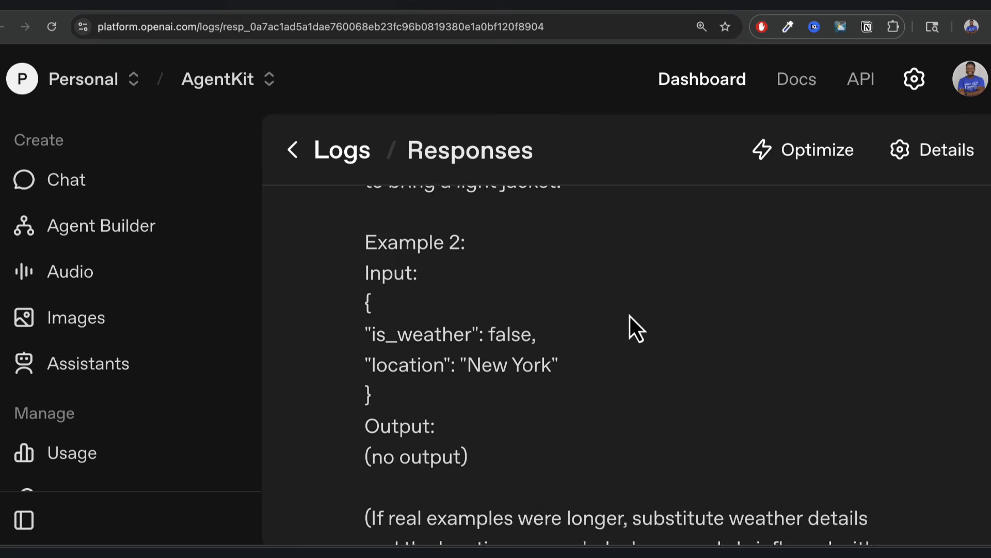
scroll(630, 316, "down", 6)
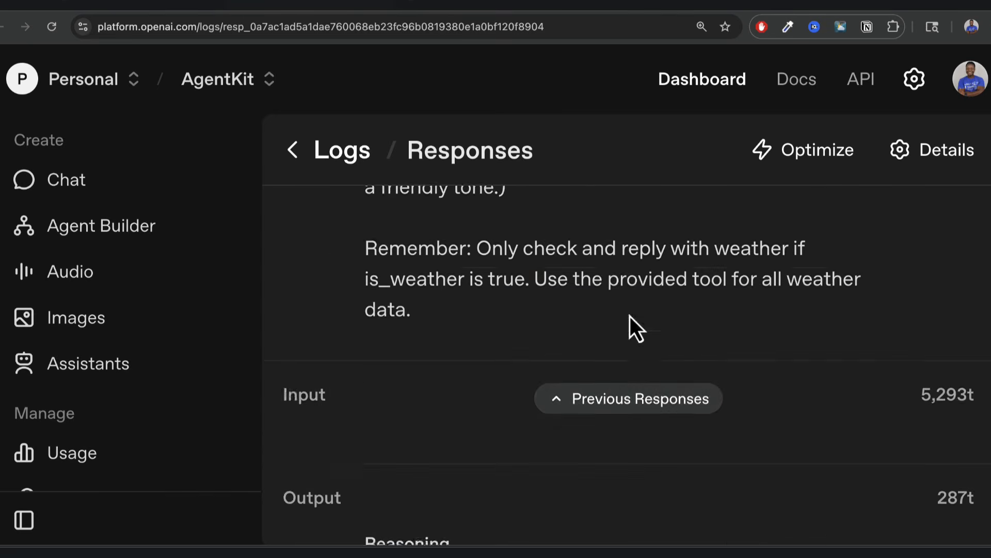
scroll(630, 316, "down", 1)
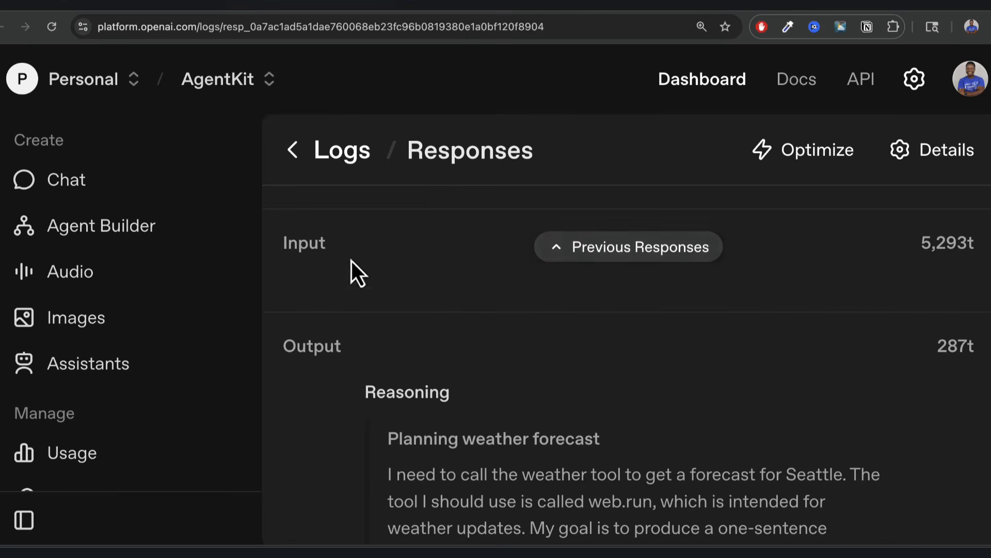
scroll(610, 308, "down", 3)
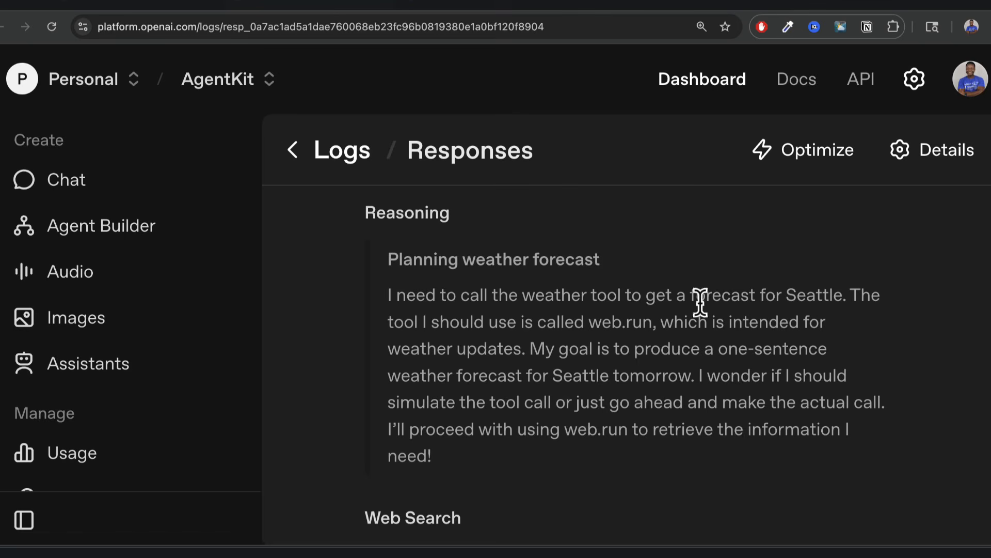
scroll(658, 390, "down", 4)
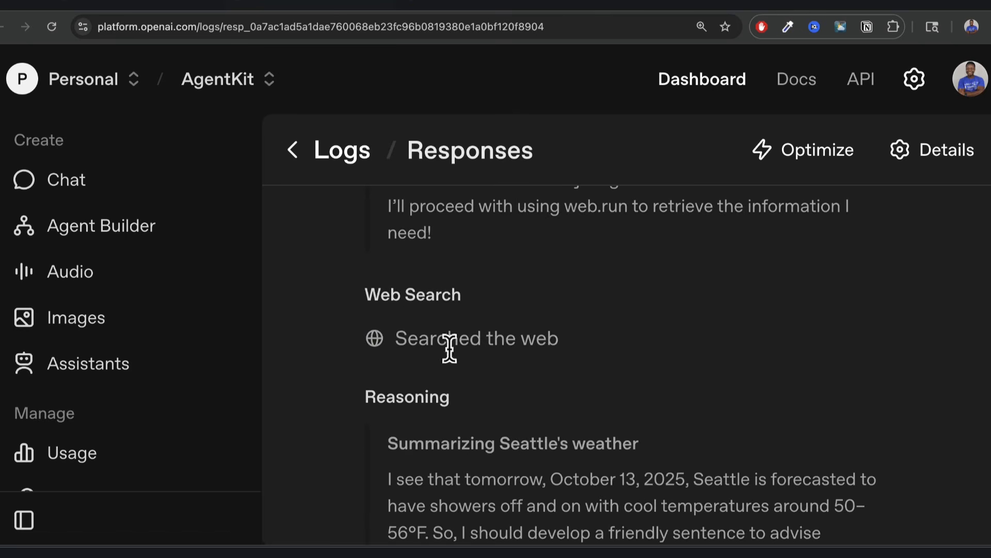
scroll(533, 436, "down", 3)
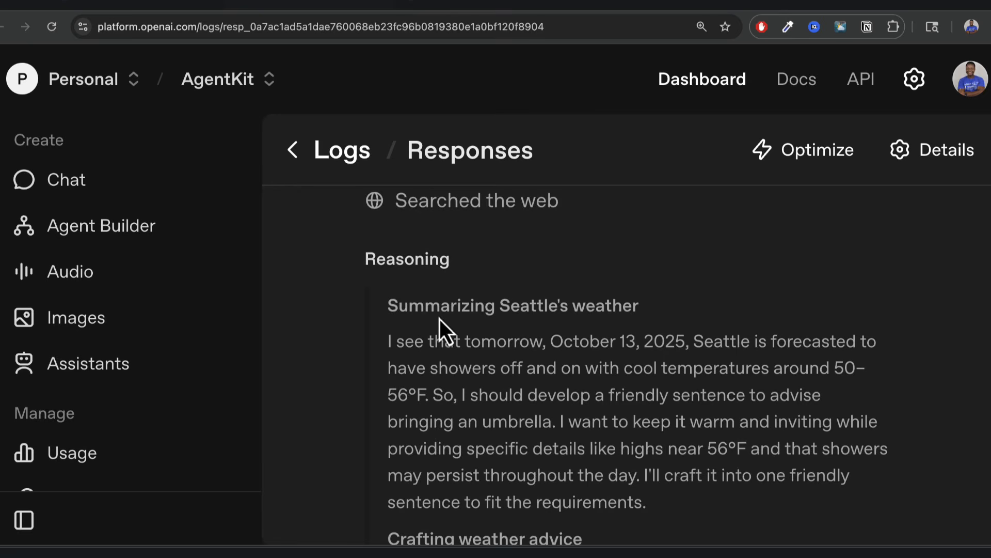
scroll(544, 372, "down", 7)
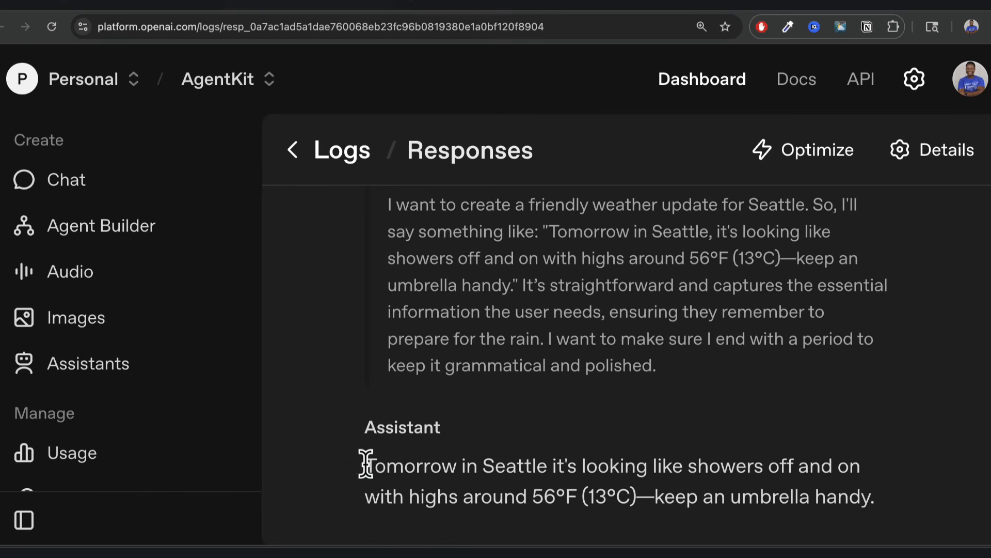
left_click_drag(366, 464, 874, 488)
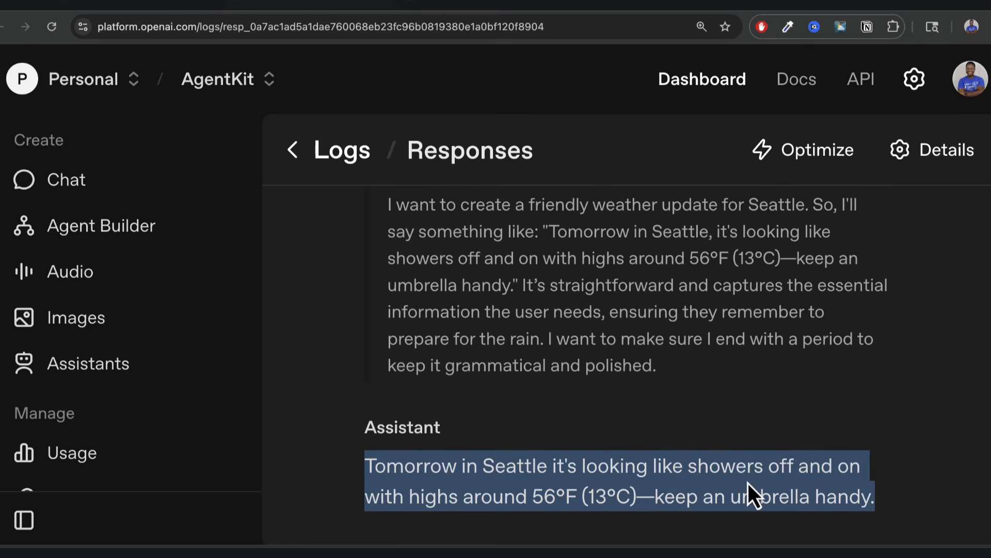
left_click(165, 7)
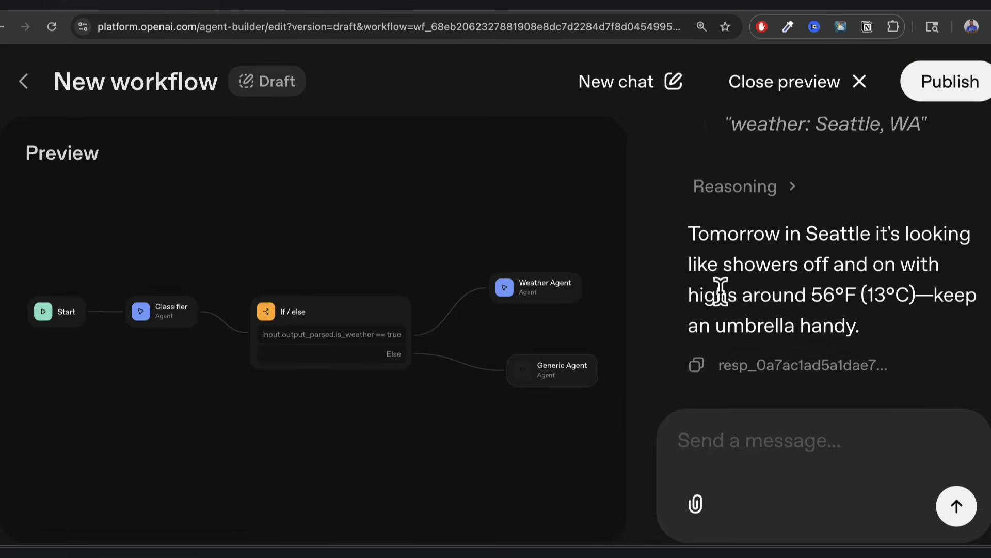
In a new chat, ask 'What is going on in the UK?' and review the Generic Agent's search reasoning.
left_click(630, 85)
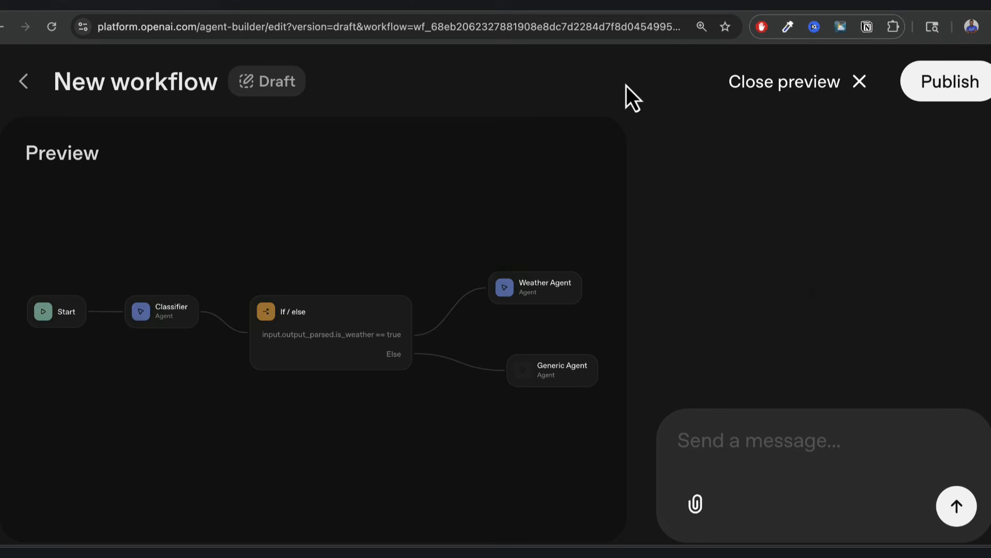
left_click(759, 443)
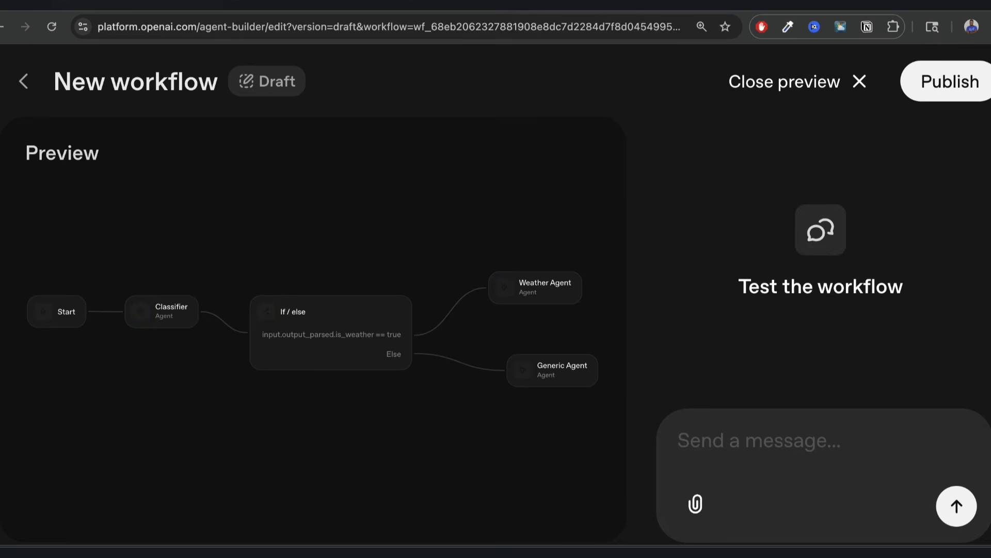
type("What is going on in the UK?")
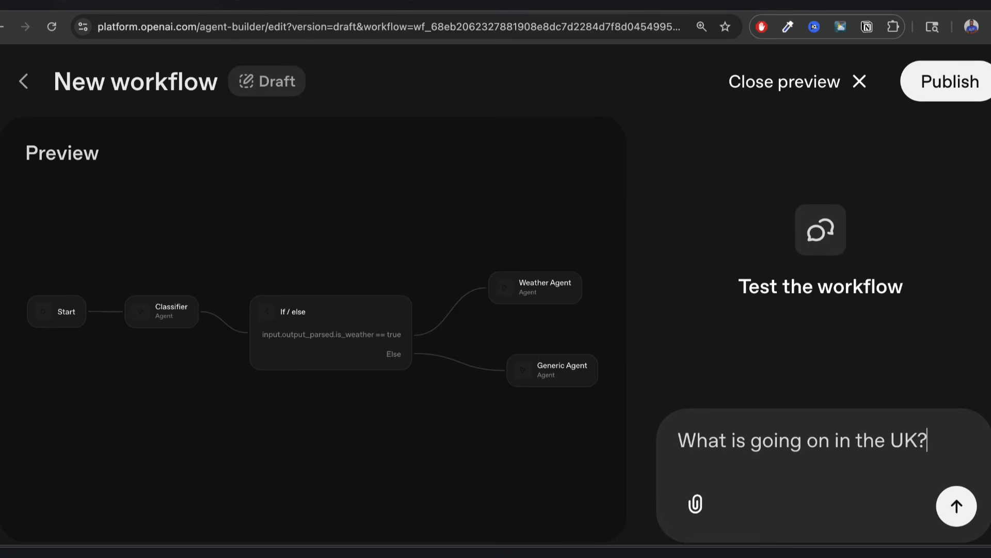
key("Return")
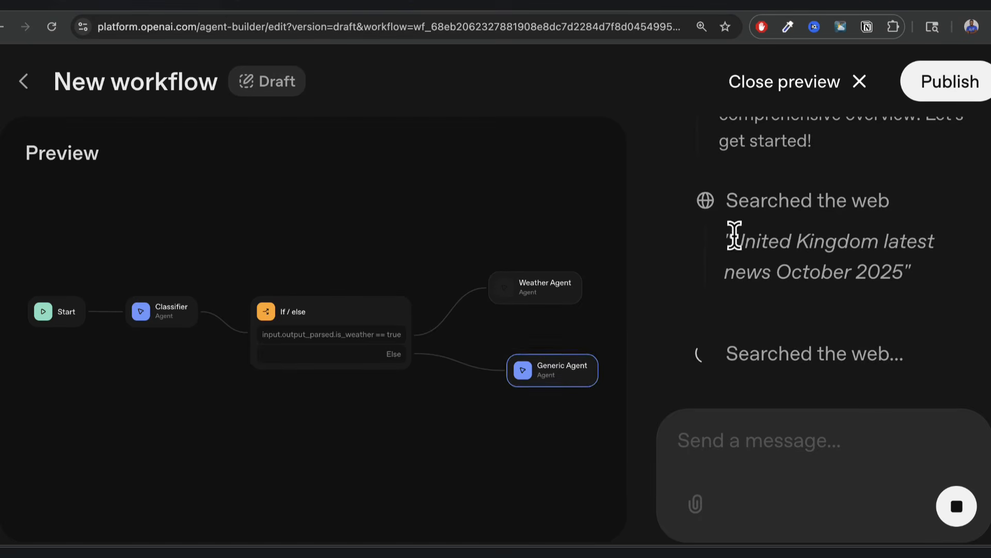
left_click_drag(730, 238, 906, 275)
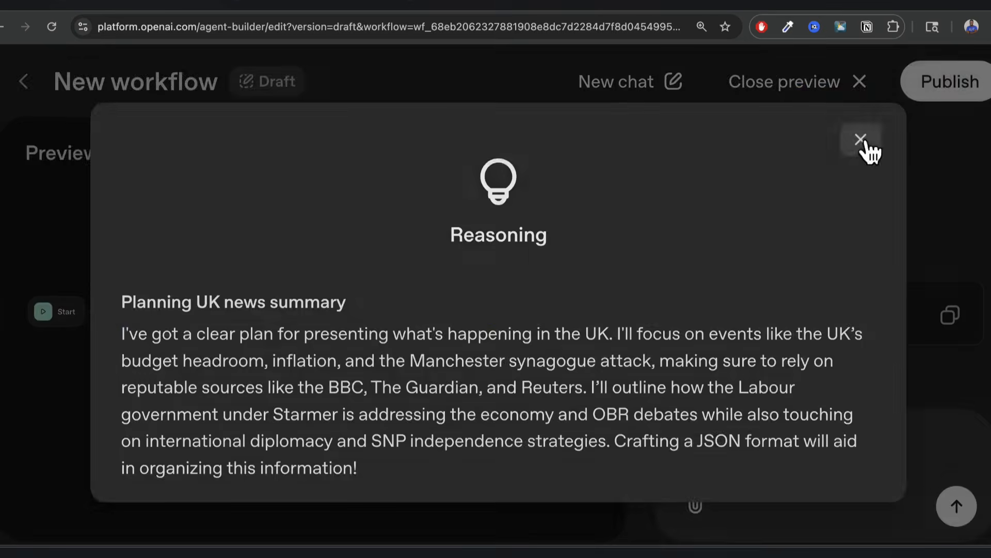
left_click(862, 138)
Switch the Generic Agent's output format from JSON to Text and reopen Preview.
left_click(851, 85)
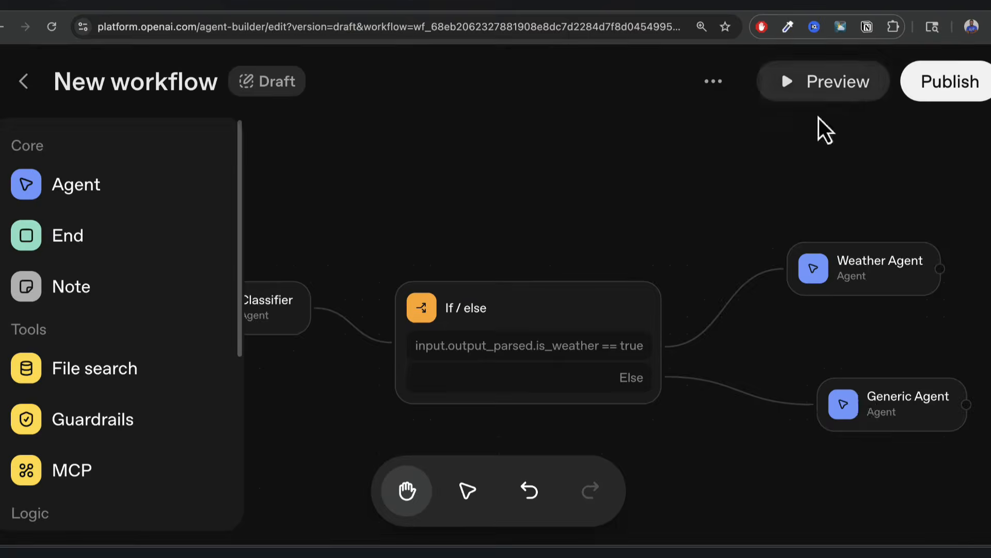
left_click(877, 408)
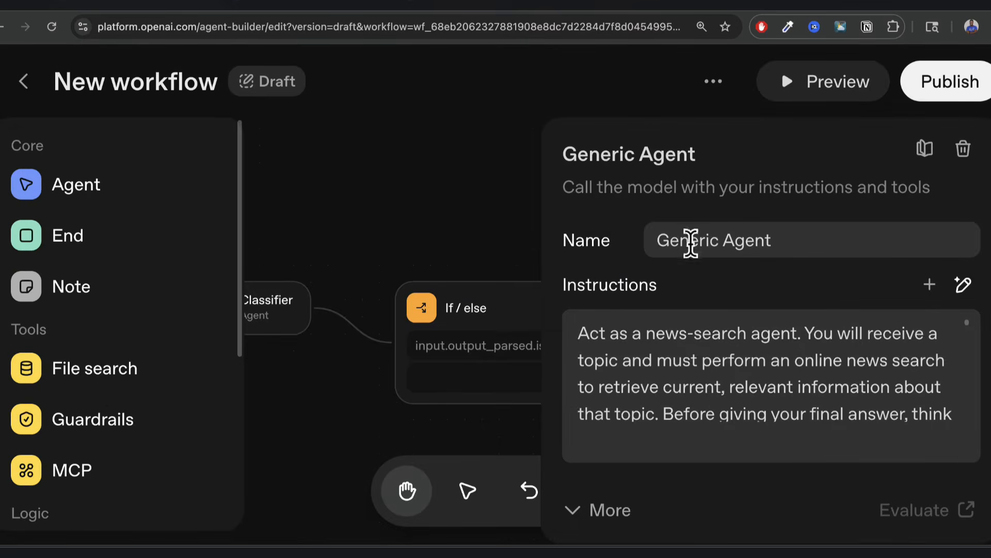
scroll(597, 259, "down", 6)
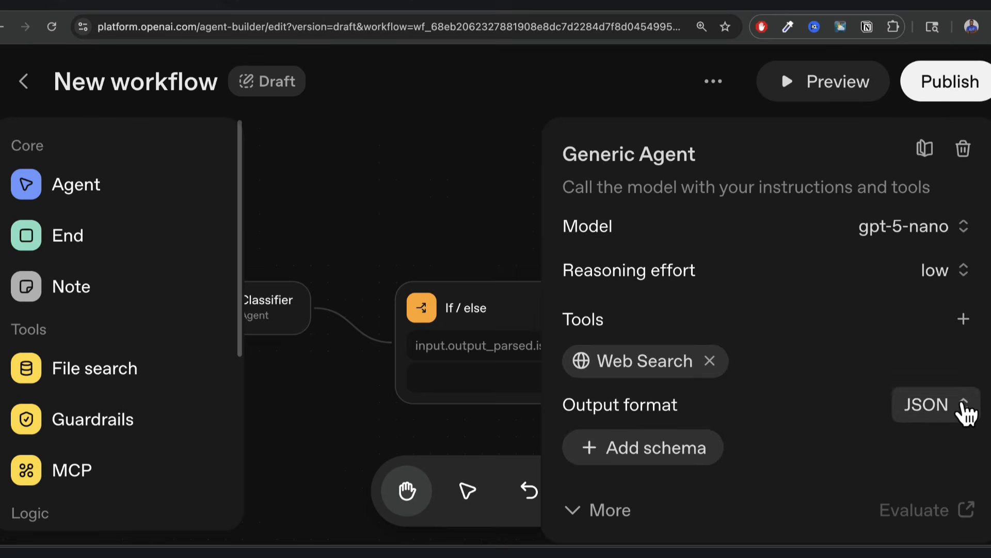
left_click(966, 405)
left_click(872, 273)
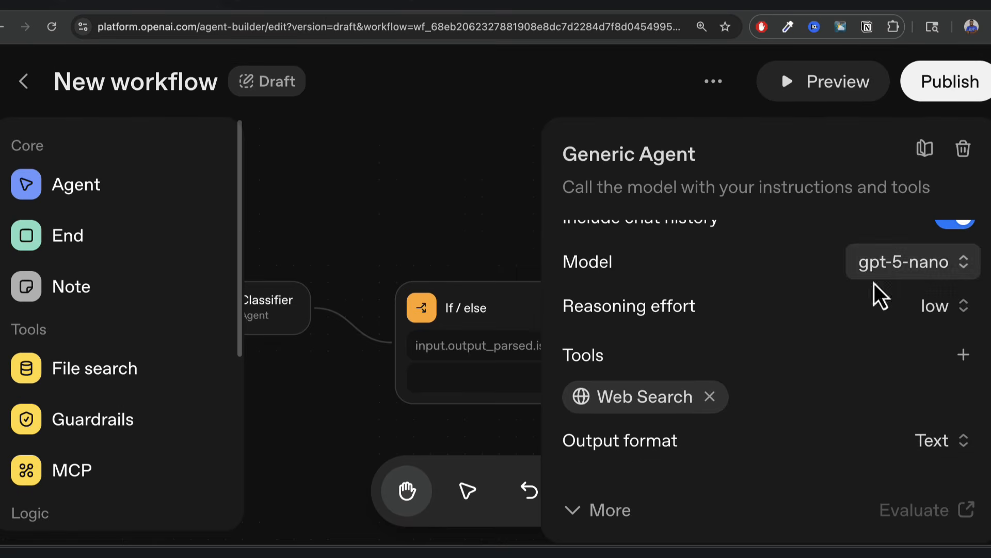
left_click(482, 194)
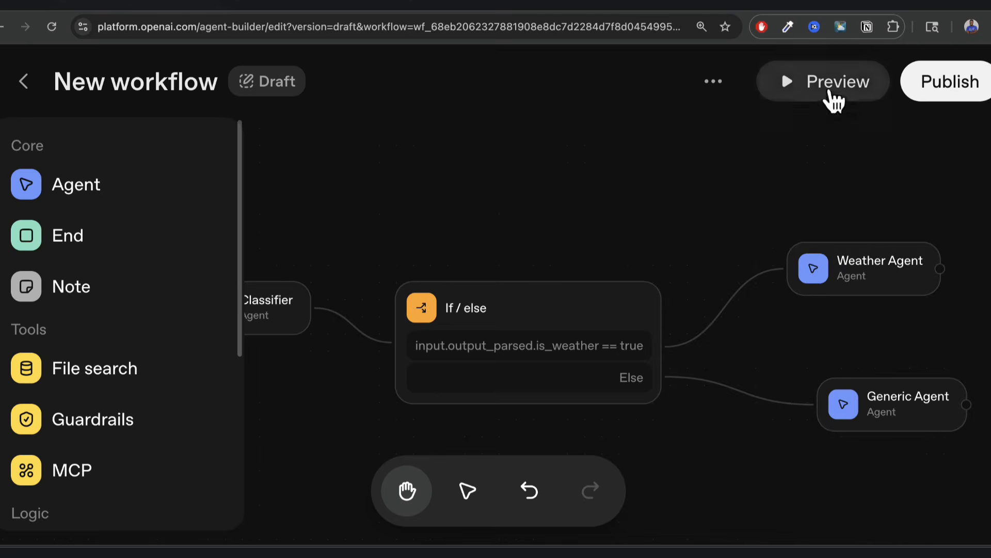
left_click(832, 98)
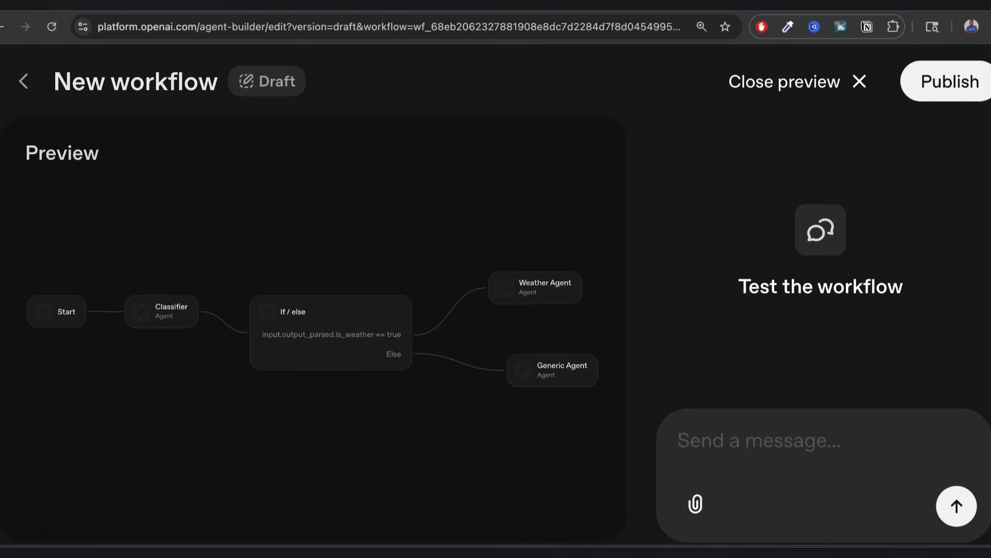
Rerun the UK news question and review the sources cited in the Generic Agent's answer.
type("What is going in the UK")
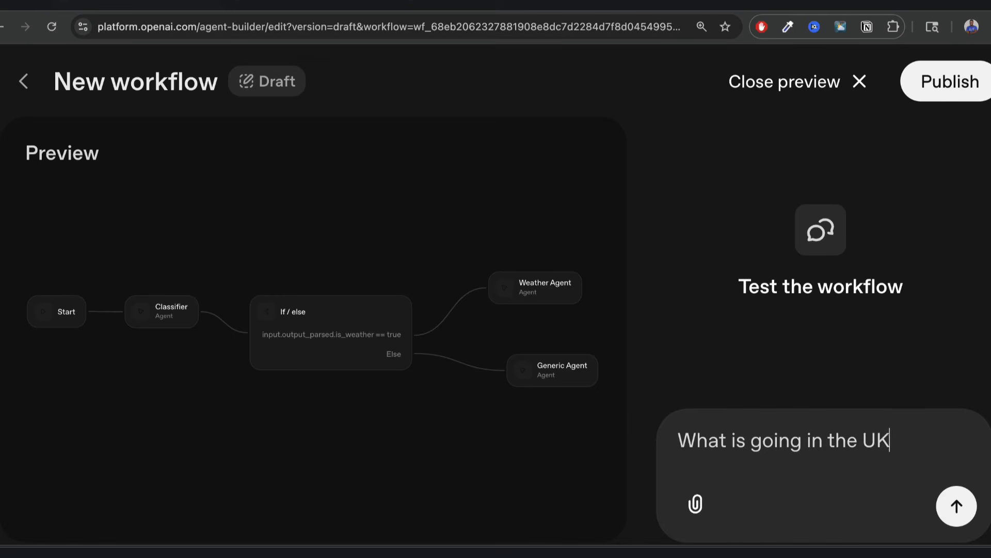
type("?")
key("Return")
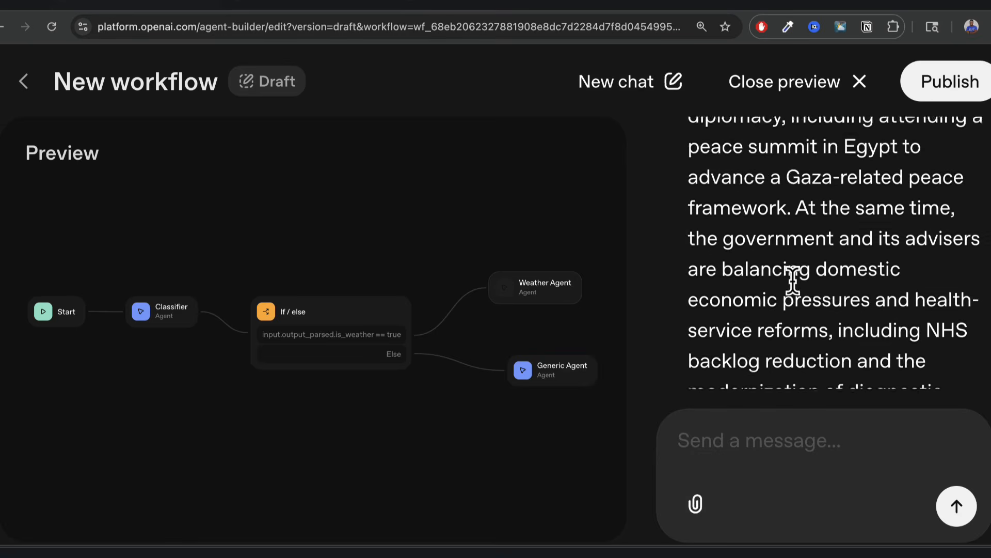
scroll(794, 281, "down", 7)
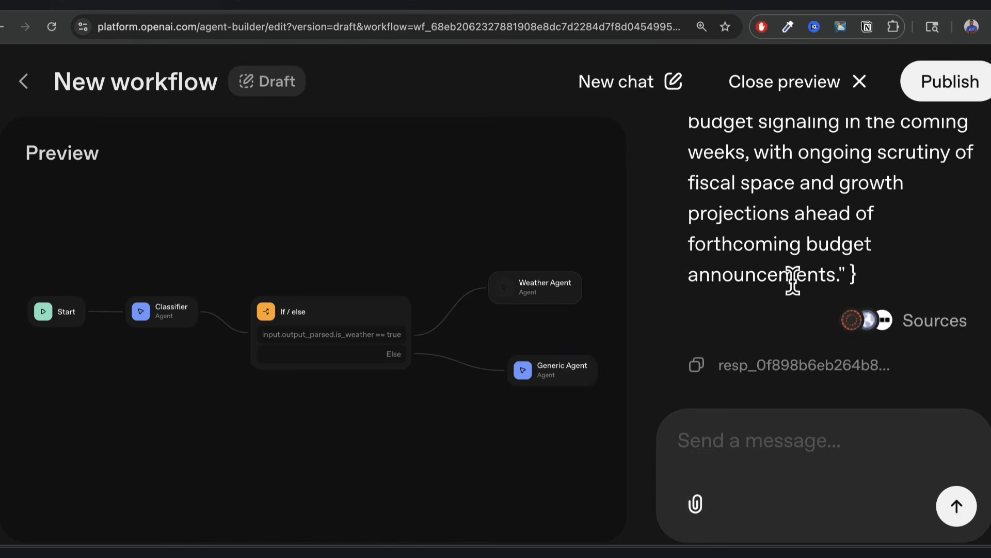
left_click(930, 336)
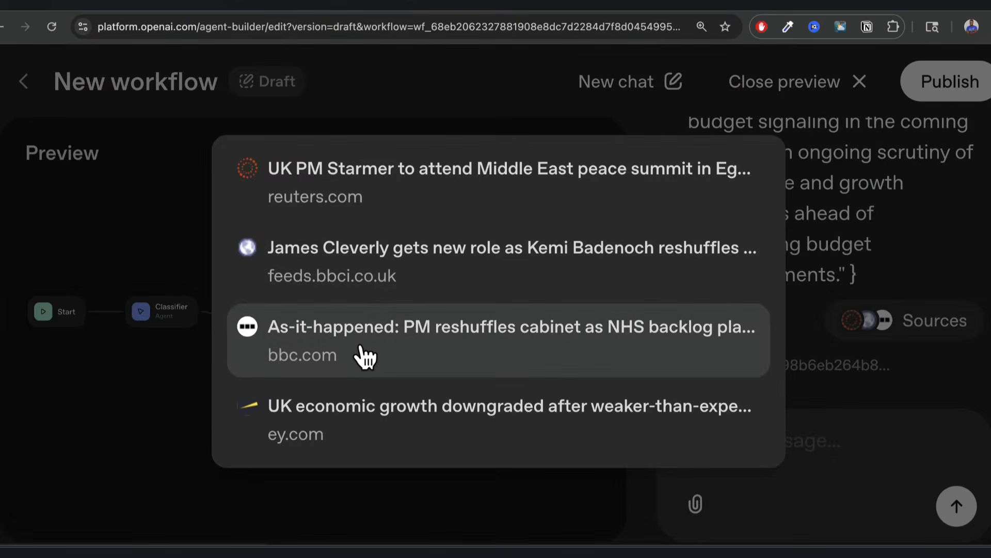
left_click(967, 243)
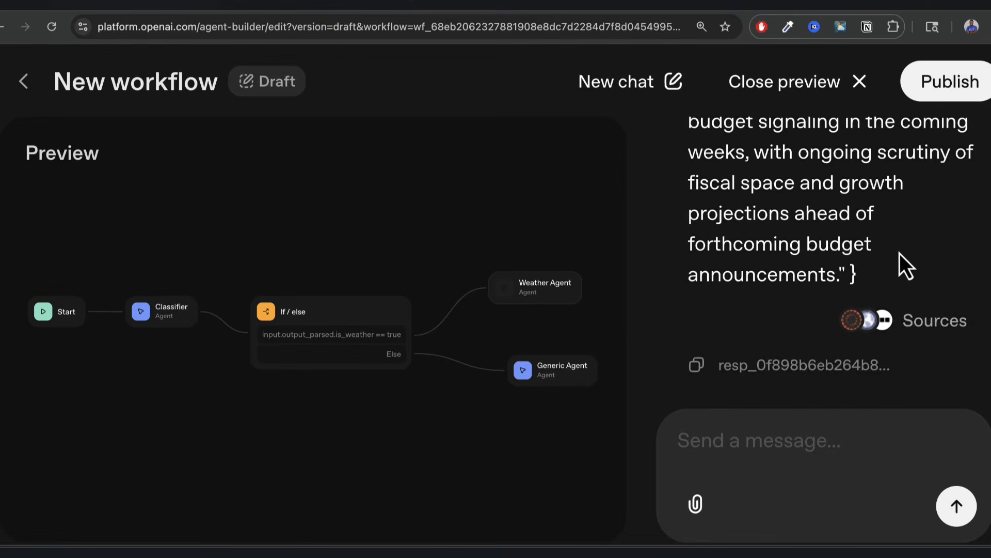
scroll(900, 253, "up", 3)
scroll(900, 253, "down", 1)
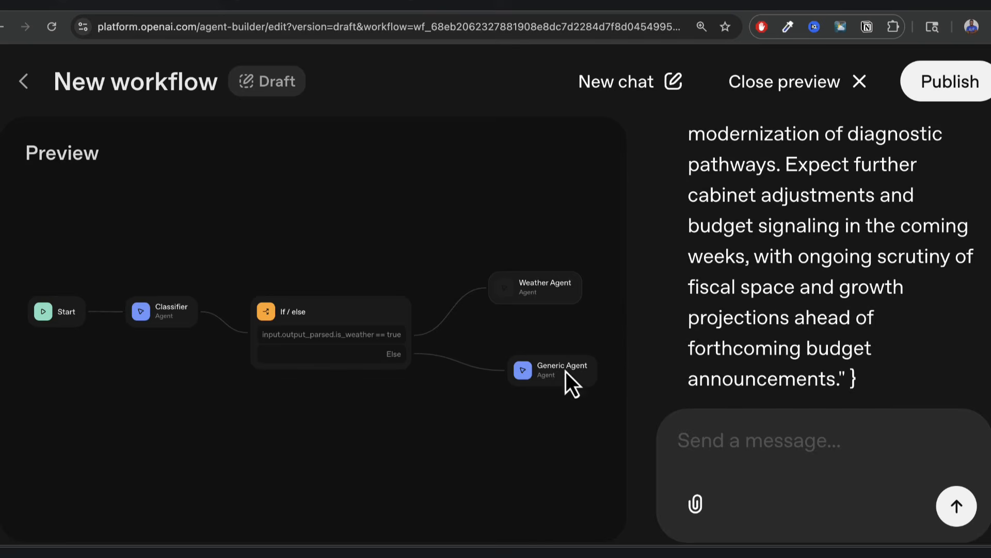
left_click(775, 81)
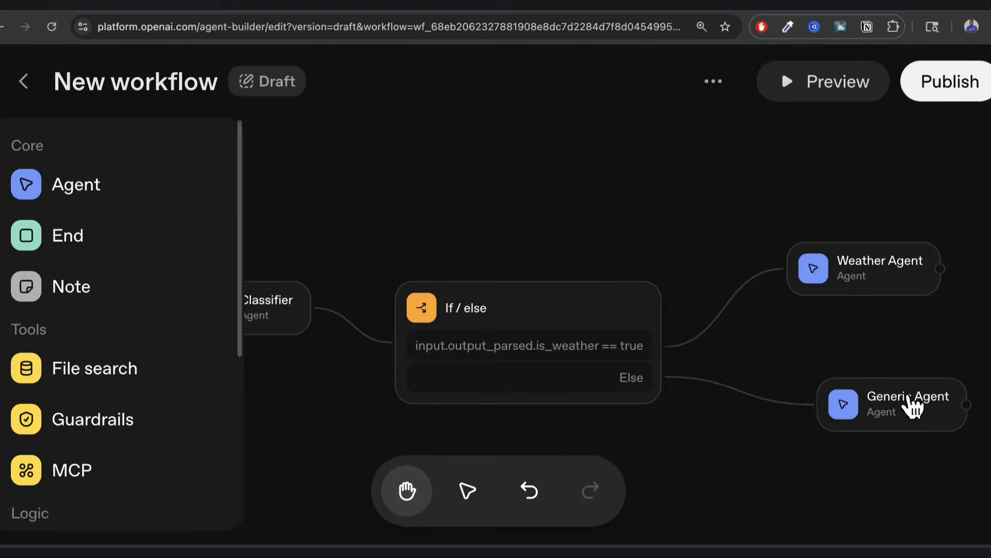
Set the Generic Agent's output format back to JSON.
left_click(914, 405)
scroll(635, 292, "down", 5)
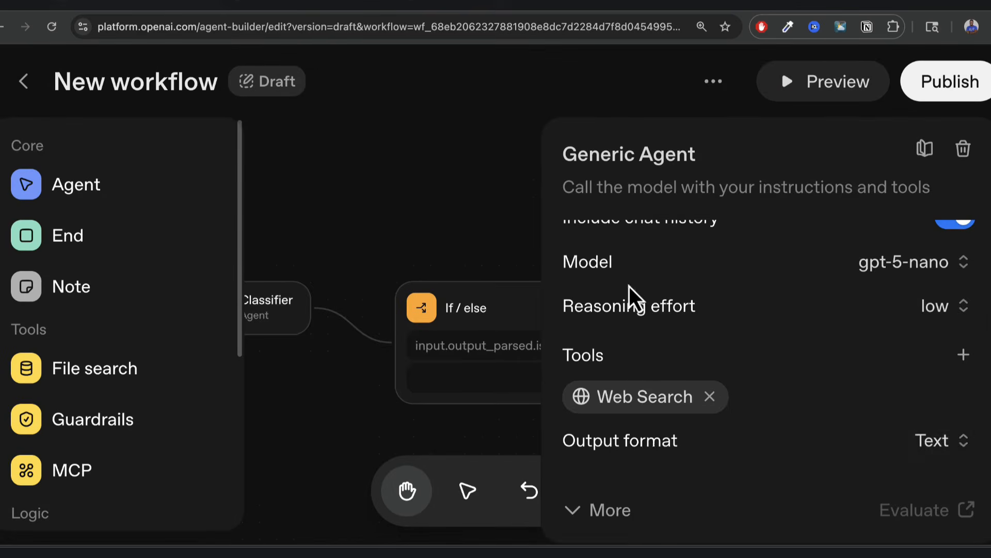
left_click(960, 440)
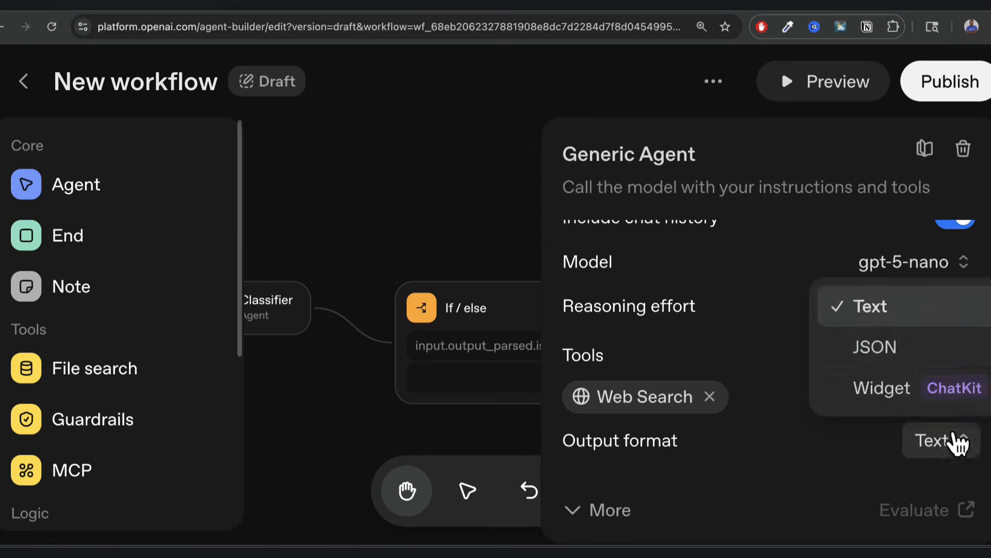
left_click(905, 355)
scroll(764, 349, "down", 1)
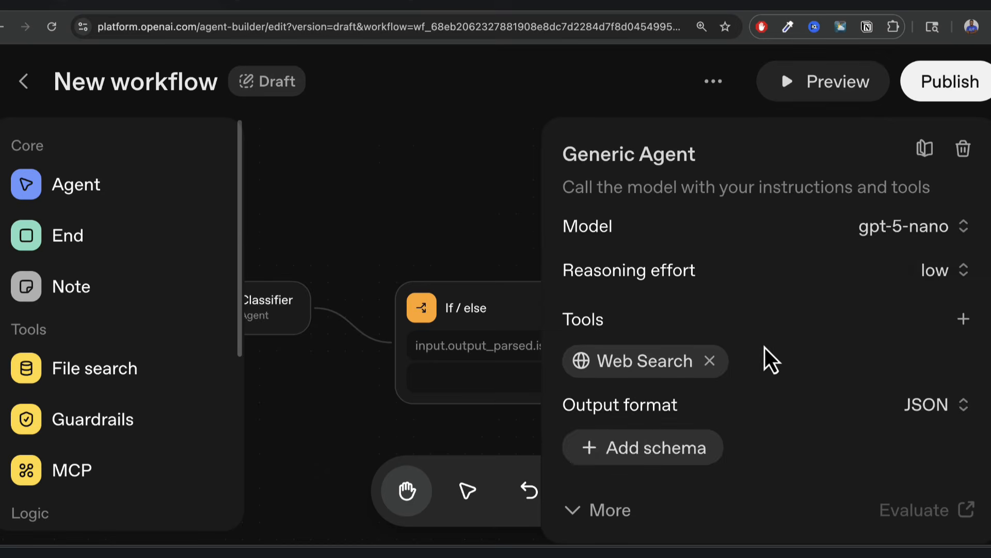
Generate a news_response schema with a single string field 'news' and save it to the agent.
left_click(670, 438)
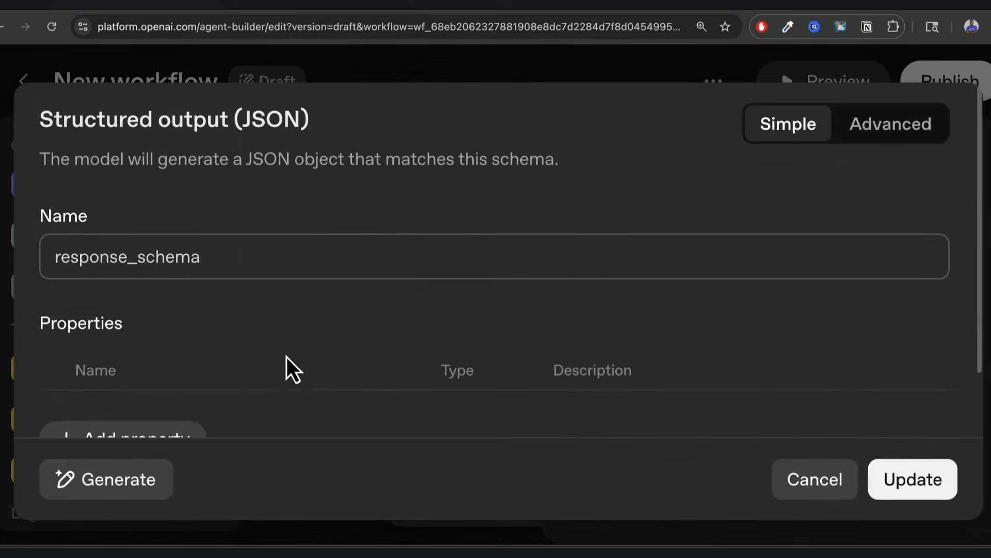
scroll(284, 321, "down", 2)
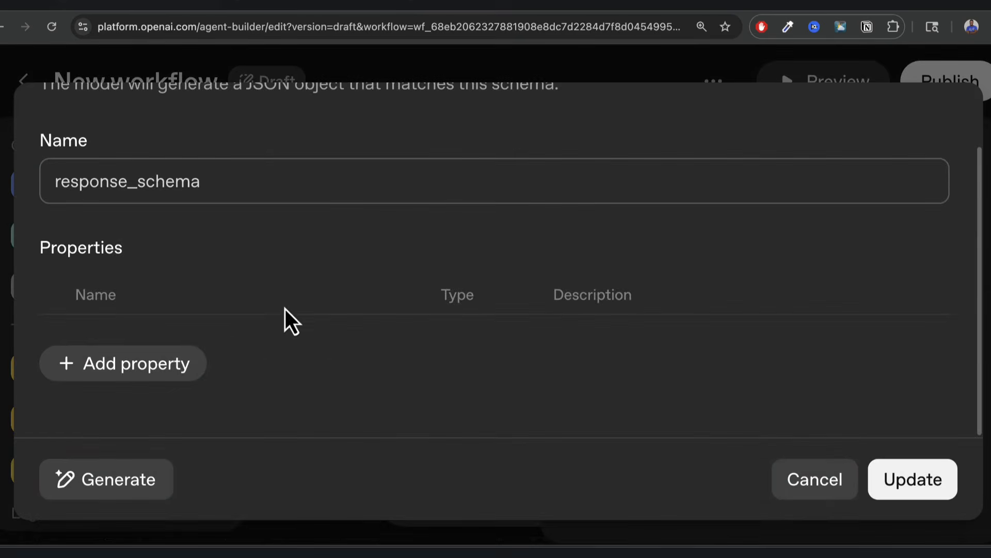
left_click(120, 480)
type("create a json where the response will be added as a field")
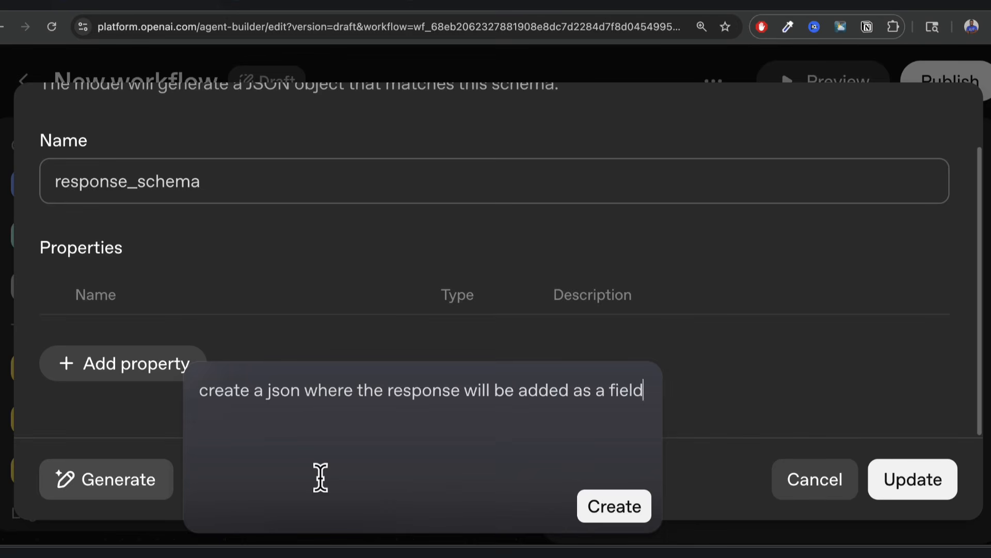
type("called \"news\".")
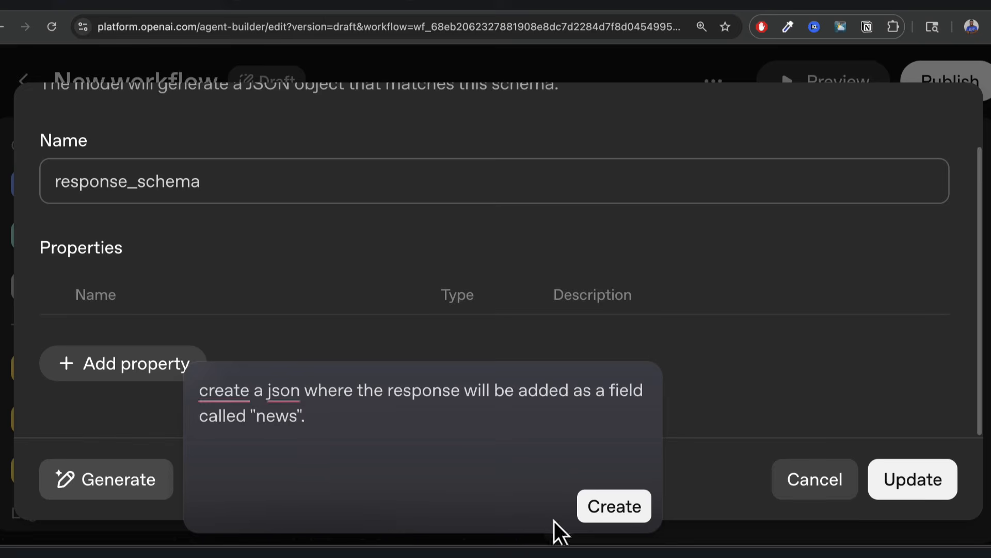
left_click(606, 507)
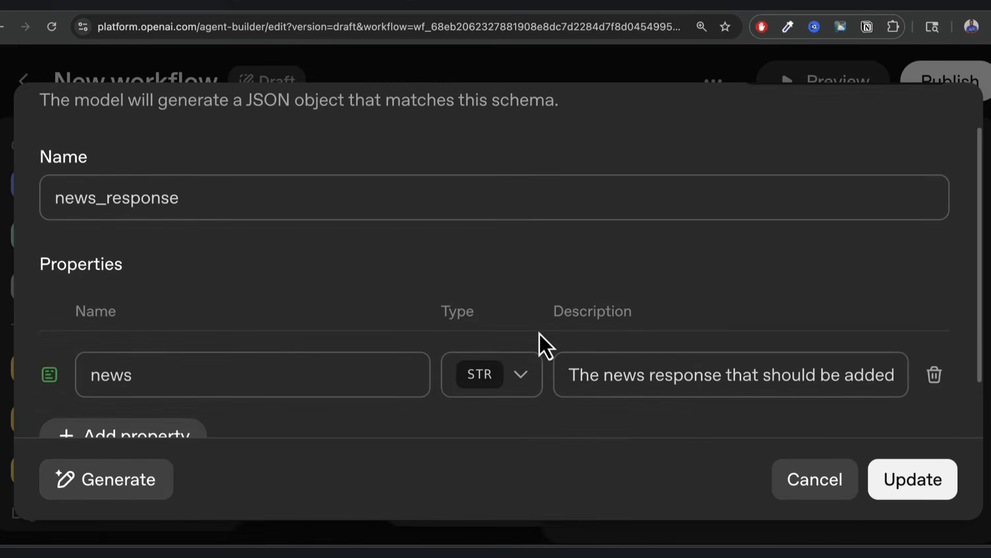
scroll(401, 305, "down", 2)
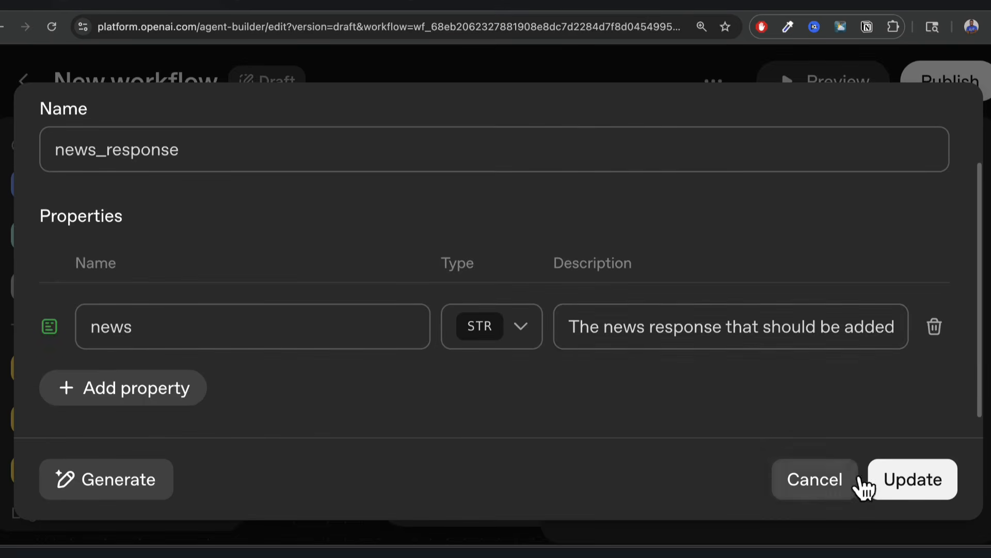
left_click(913, 480)
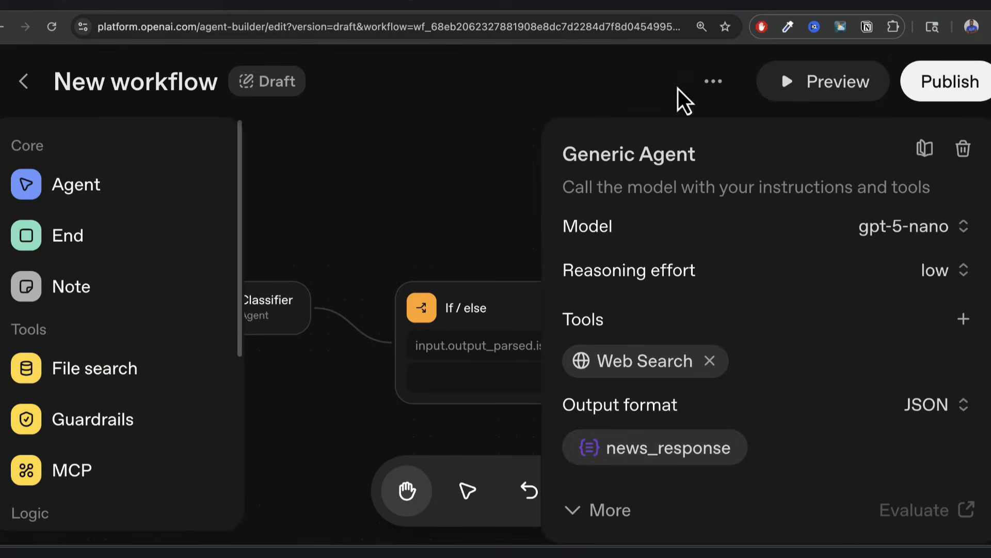
Ask "What's going on in Portugal?" in Preview and check the JSON reply's news field.
left_click(813, 98)
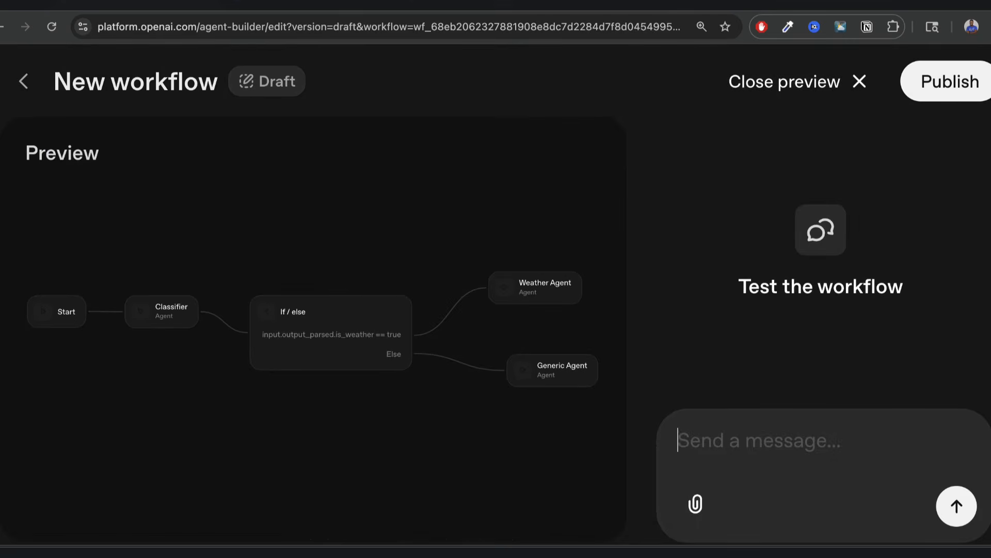
type("What's going on in Portugal?")
key("Return")
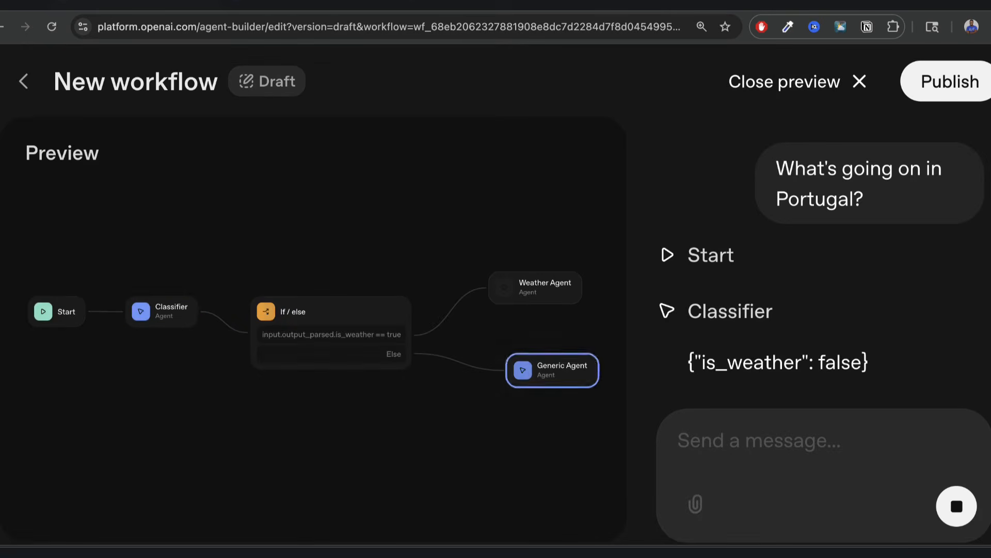
scroll(854, 333, "up", 6)
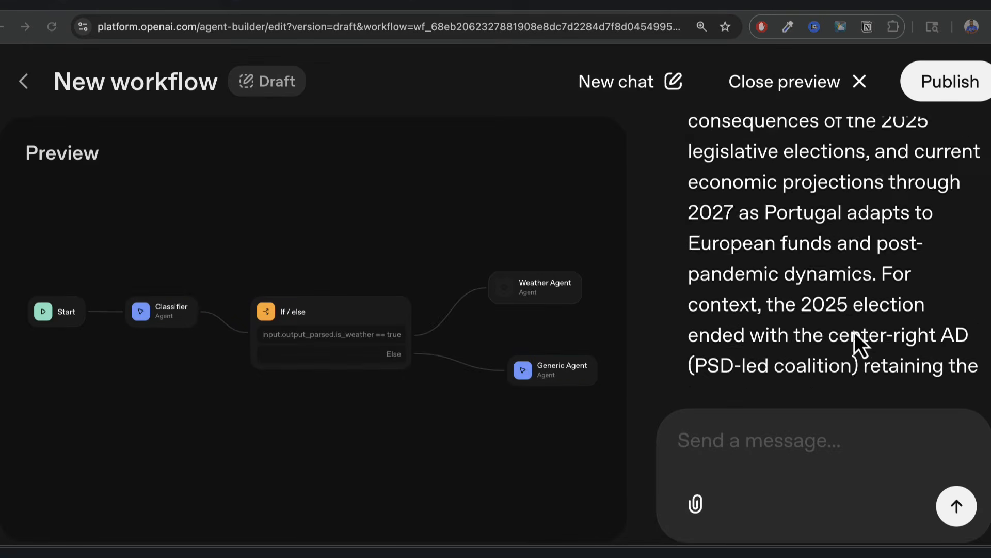
scroll(854, 332, "up", 3)
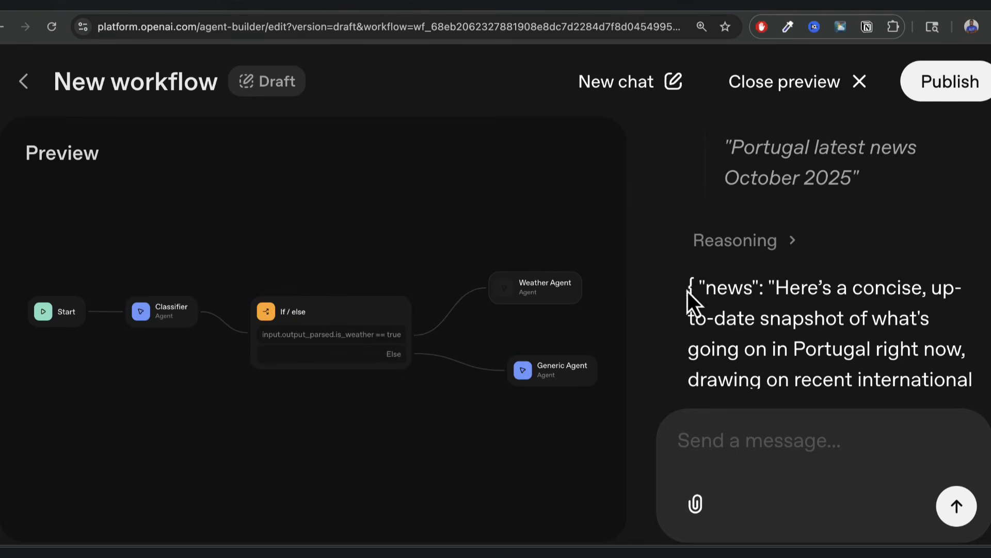
left_click_drag(688, 289, 854, 345)
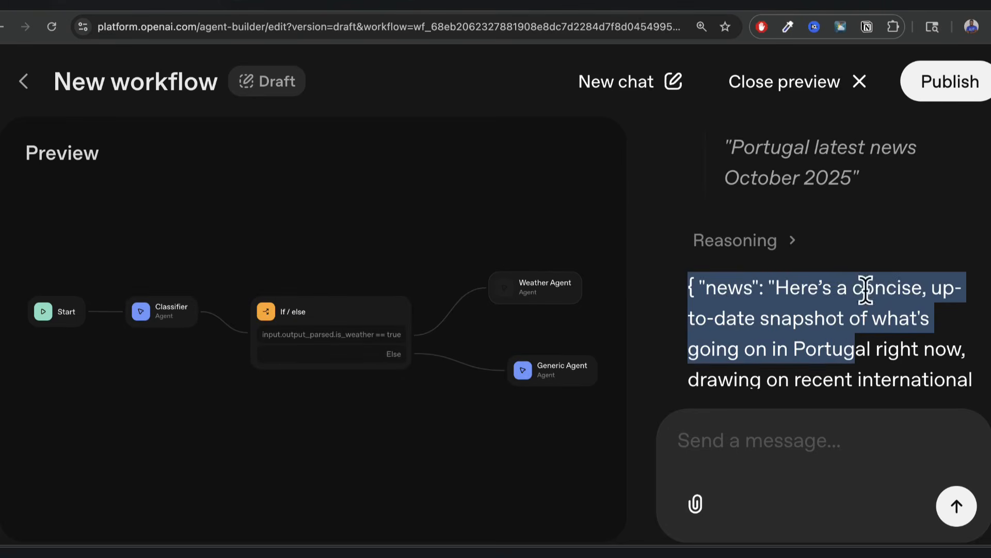
left_click(872, 337)
scroll(826, 339, "down", 2)
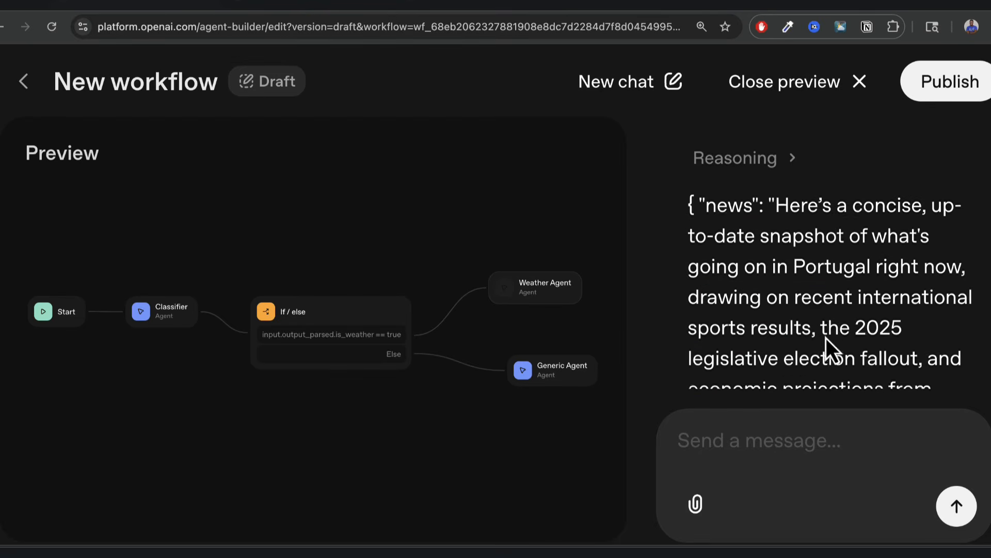
scroll(826, 339, "down", 7)
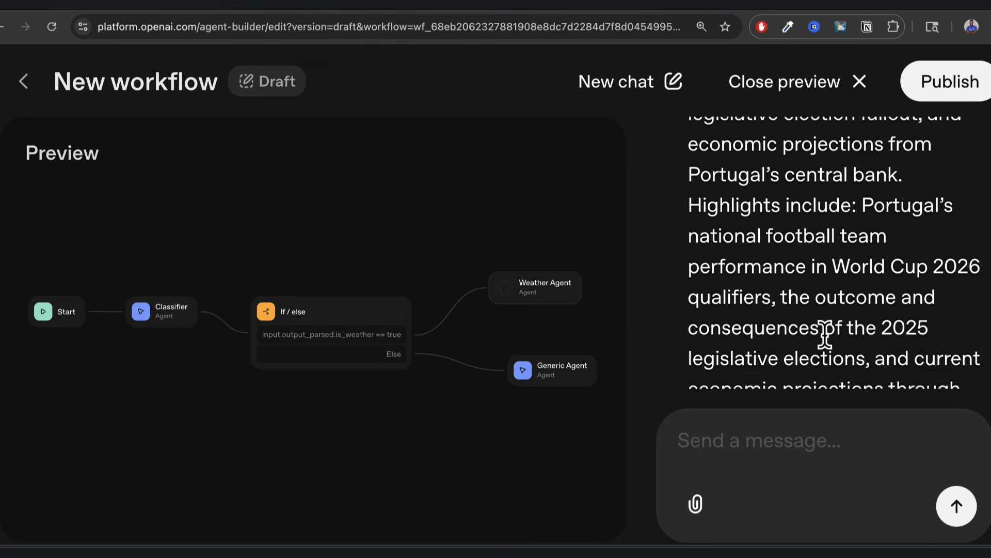
scroll(826, 336, "down", 2)
Close the preview and pan the canvas across the Start and Classifier nodes.
left_click(869, 75)
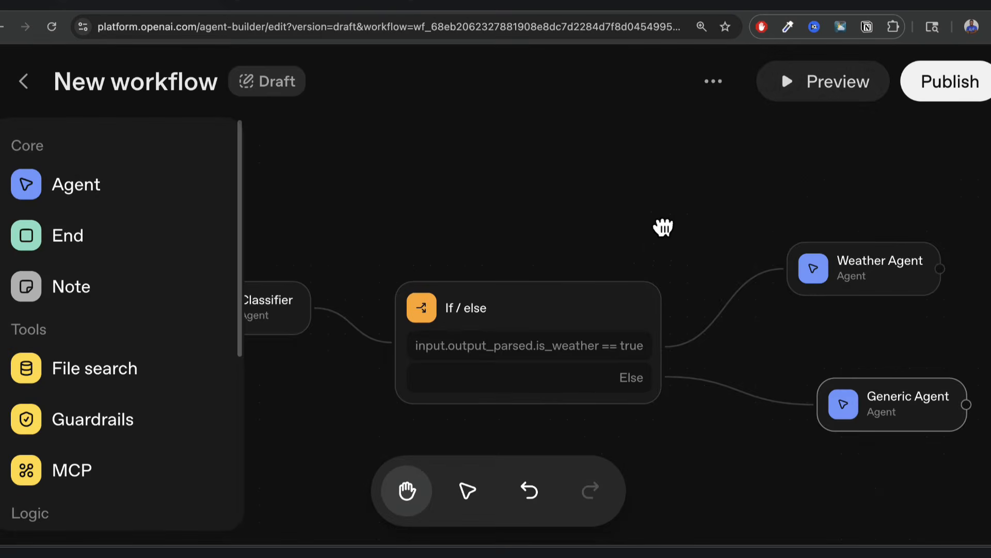
left_click_drag(663, 227, 900, 230)
left_click_drag(752, 254, 633, 244)
left_click_drag(743, 237, 783, 238)
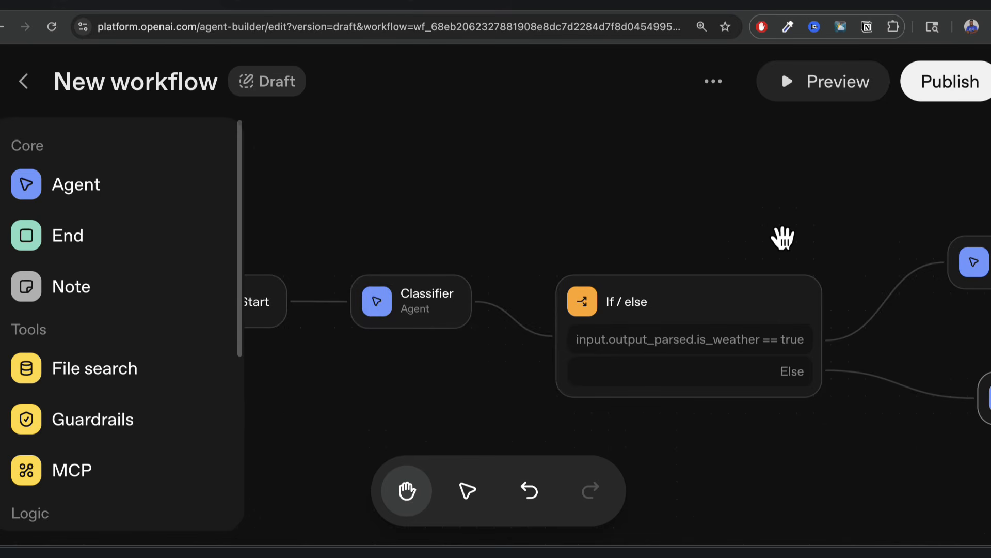
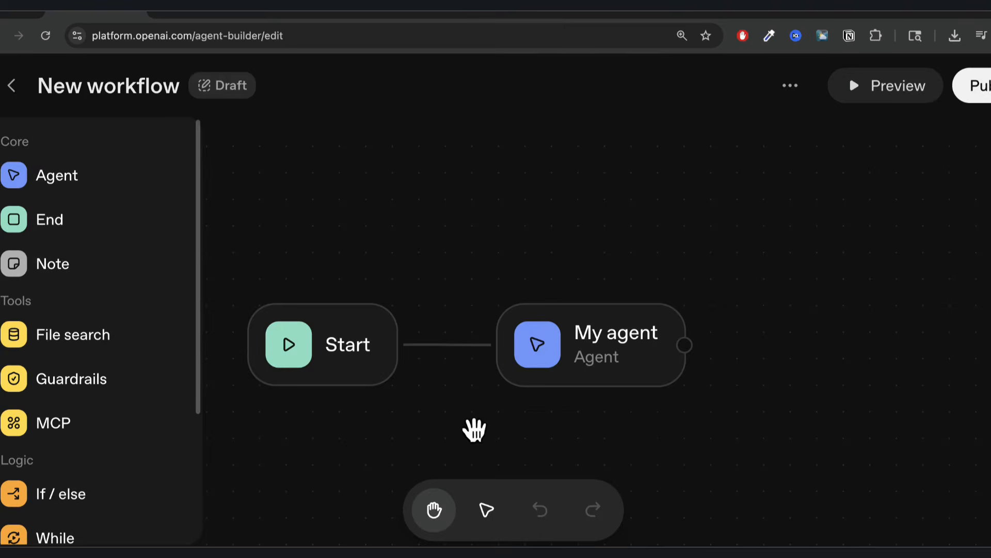
Delete the default My agent node and add a Transform node after Start.
left_click(622, 336)
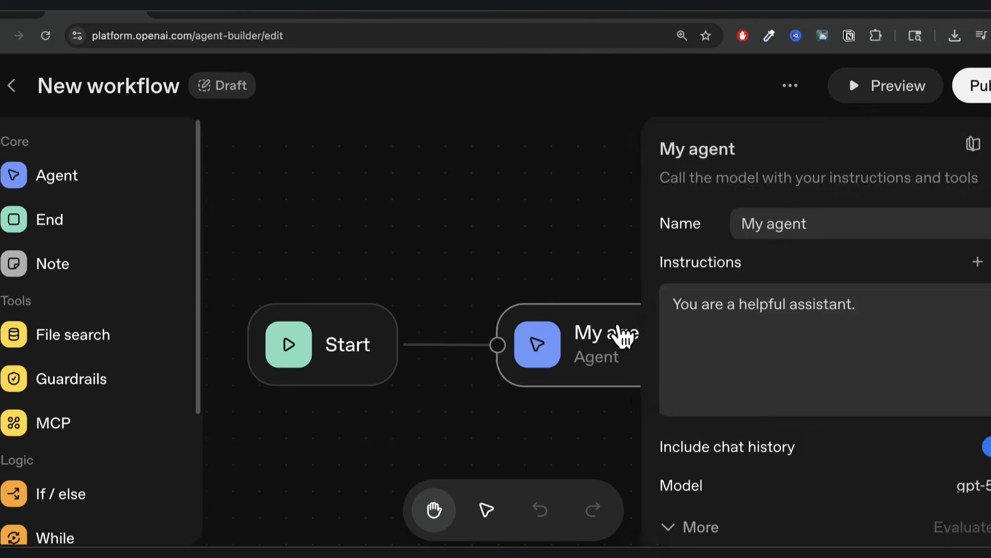
key("BackSpace")
left_click_drag(402, 344, 532, 305)
scroll(115, 451, "down", 3)
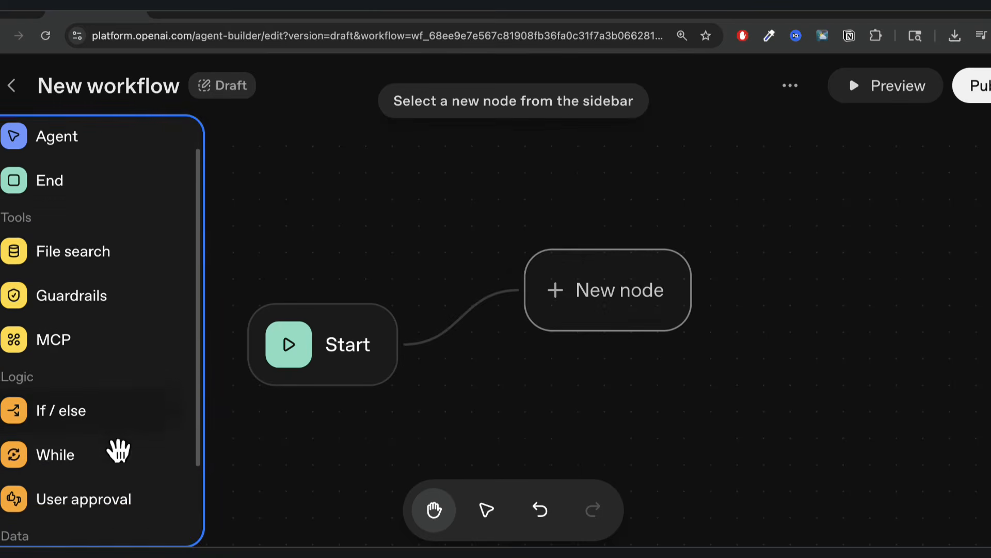
left_click(88, 483)
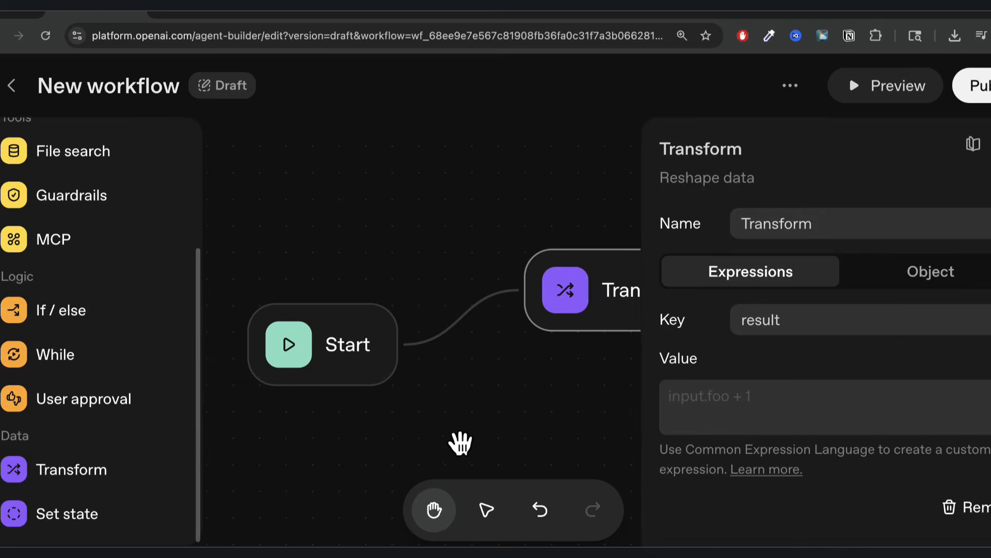
left_click(461, 441)
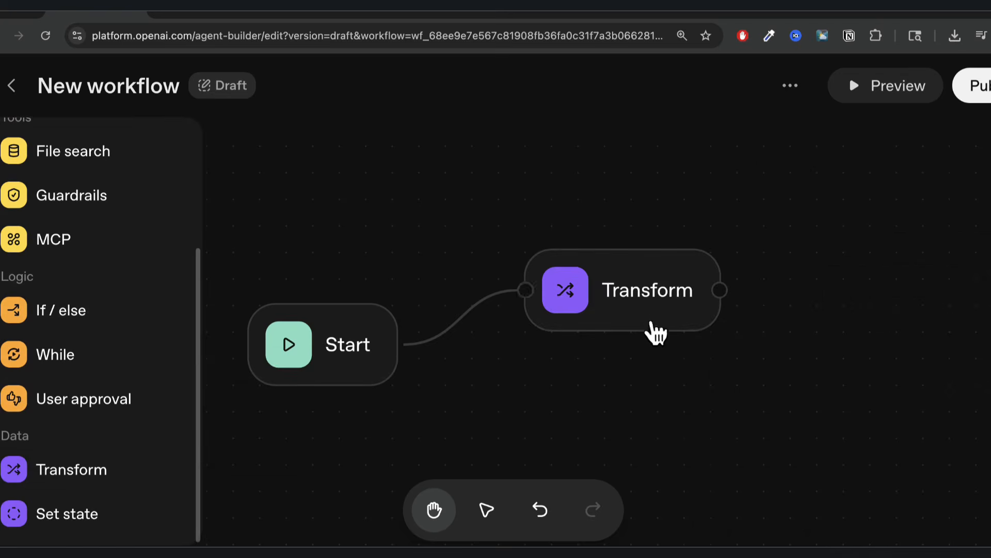
left_click_drag(624, 288, 676, 289)
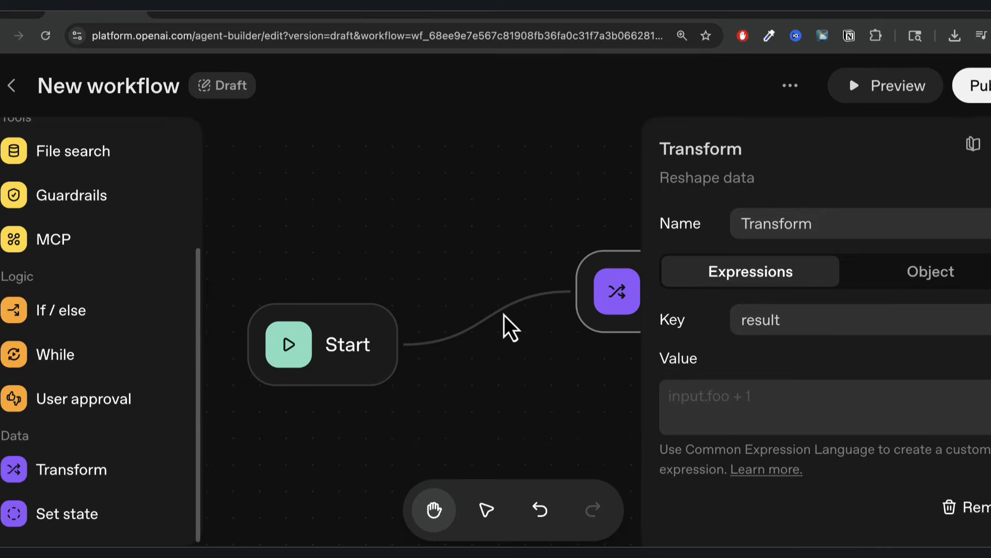
Remove the Start-to-Transform connection so the Transform node stands alone.
left_click(505, 316)
key("BackSpace")
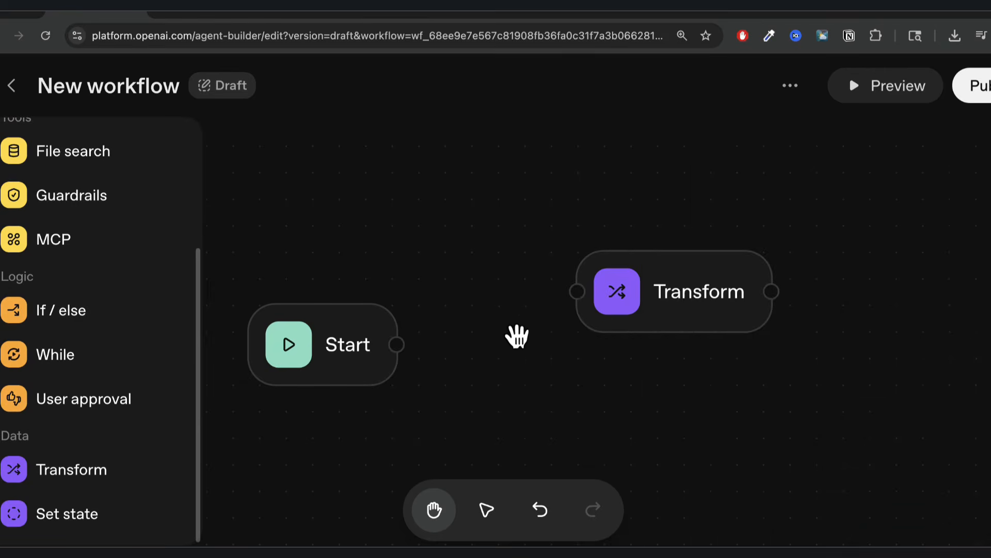
left_click(660, 270)
left_click(539, 326)
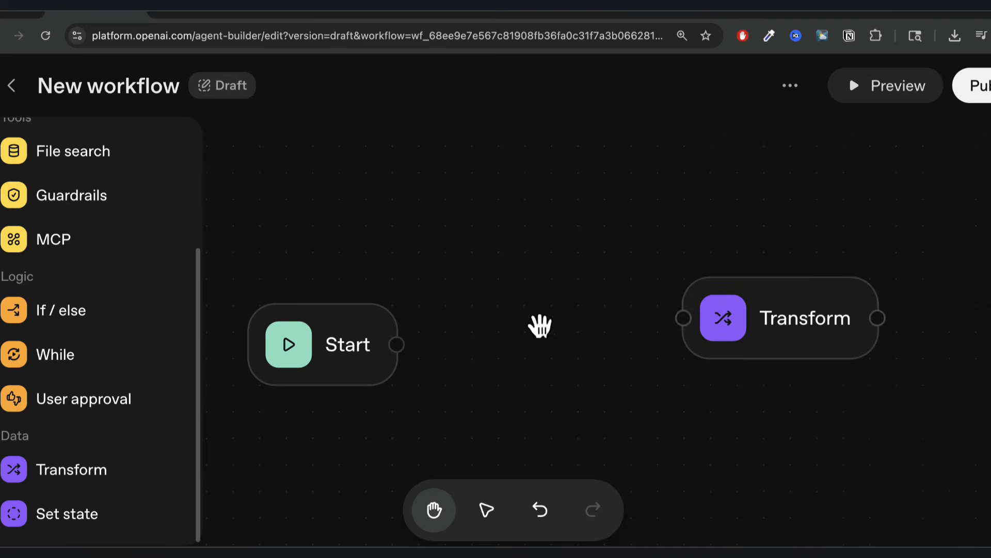
Try object output on Transform, discard the draft JSON schema, and pull a new node from Start.
left_click(790, 297)
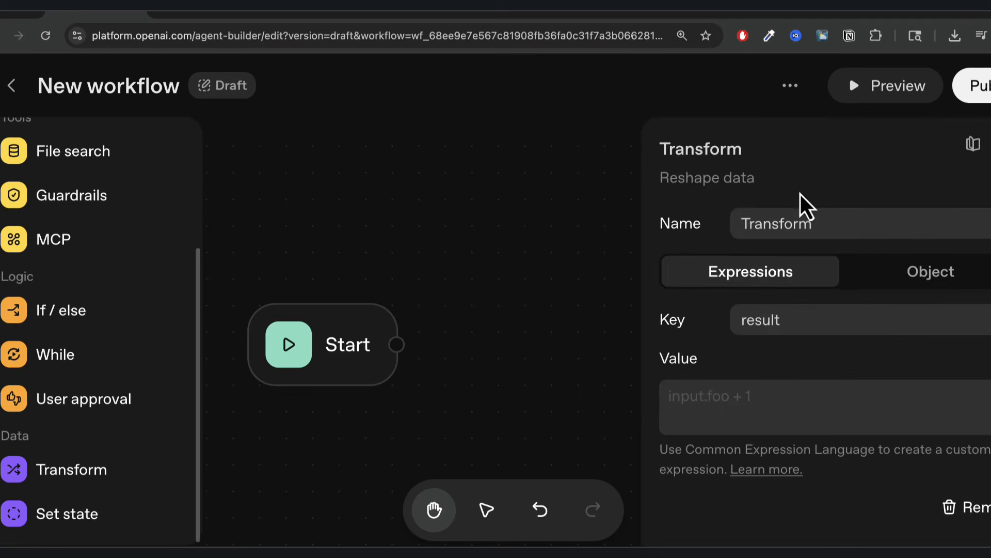
left_click(935, 284)
left_click(770, 324)
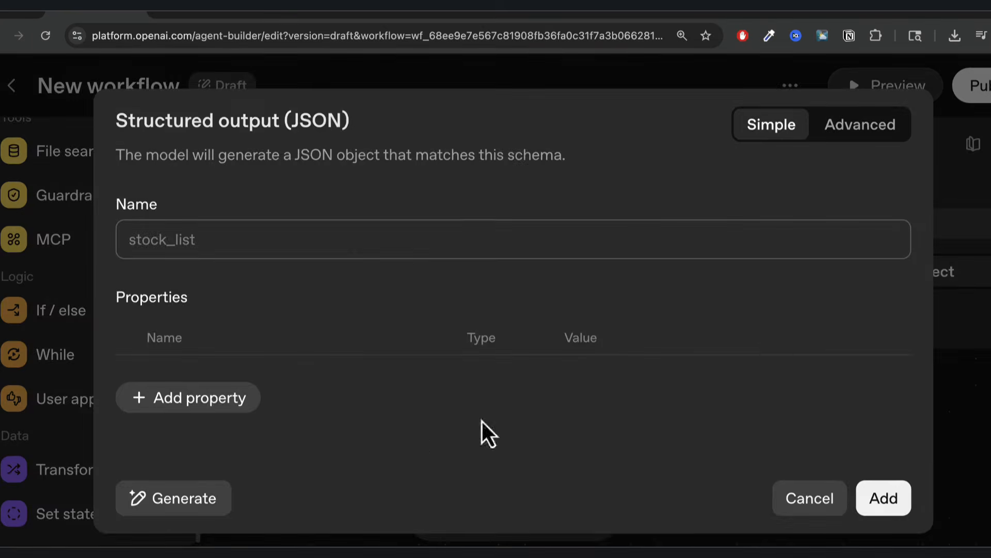
left_click(811, 504)
left_click(755, 446)
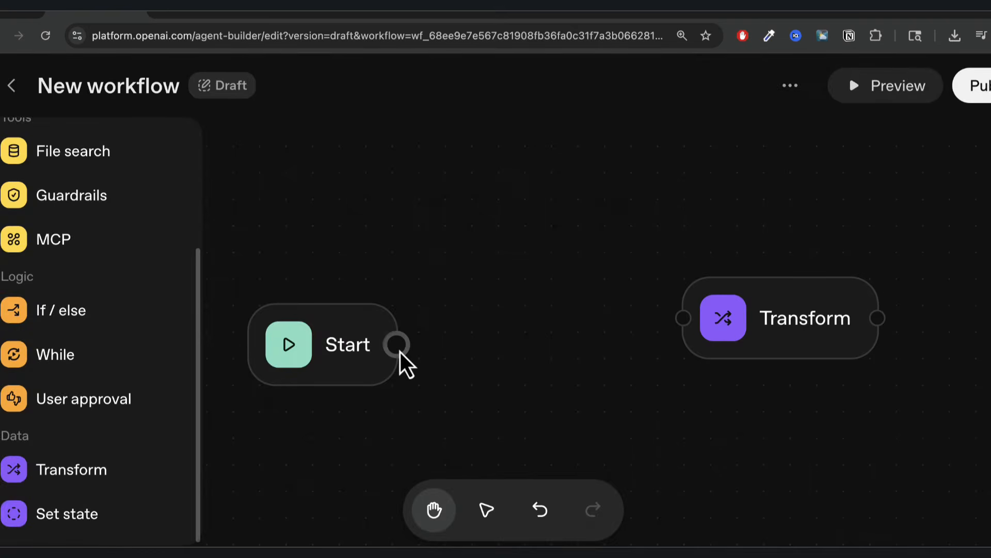
left_click_drag(401, 352, 519, 312)
Add an Agent node named Summarizer, paste its write-then-summarize article instructions, and expand the editor.
scroll(92, 188, "up", 3)
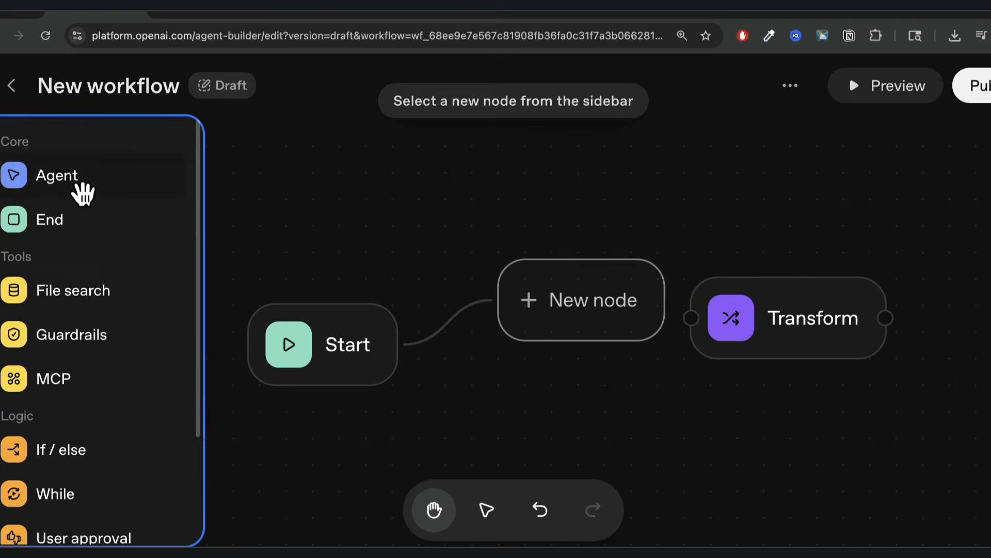
left_click(84, 178)
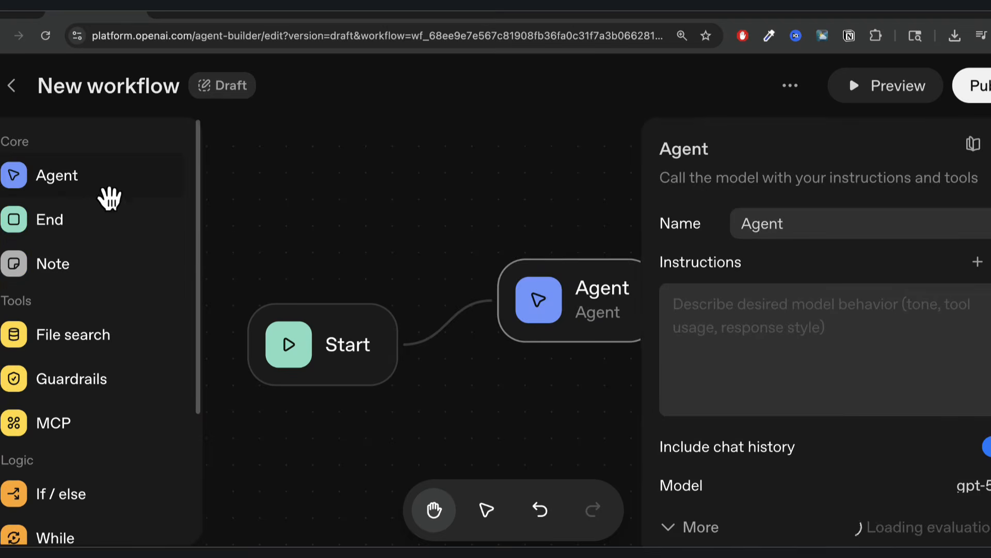
double_click(764, 230)
type("Summ")
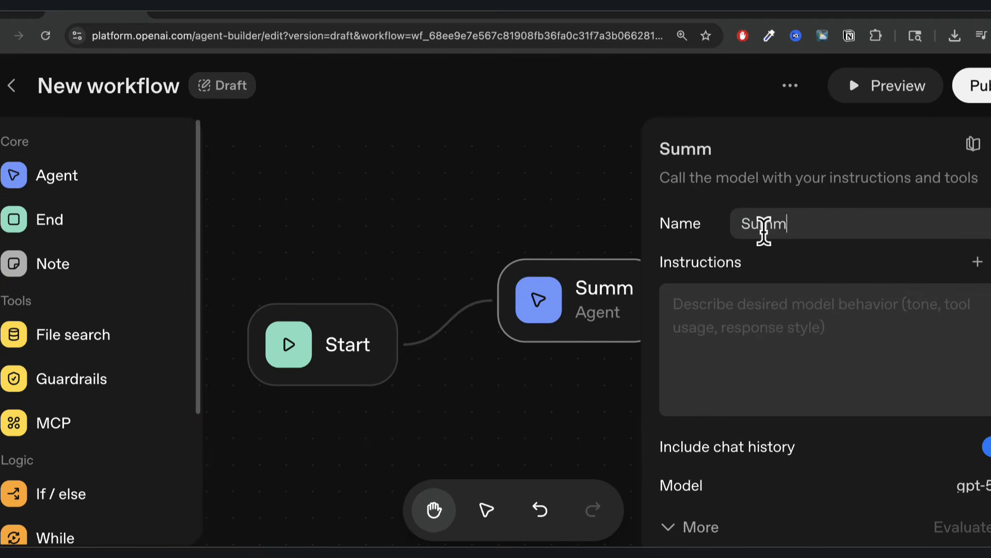
type("arizer")
left_click(754, 316)
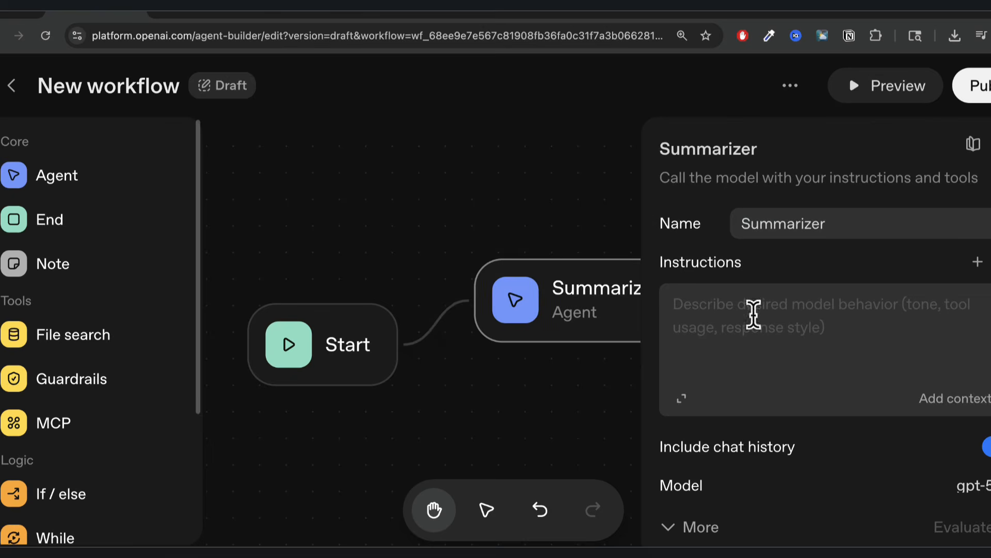
key("super+Tab")
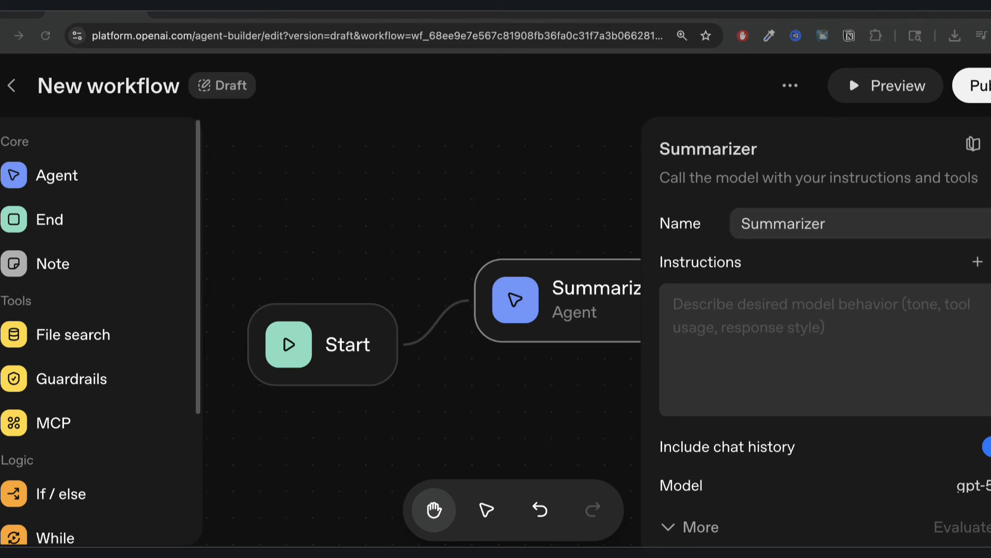
left_click(770, 332)
key("ctrl+v")
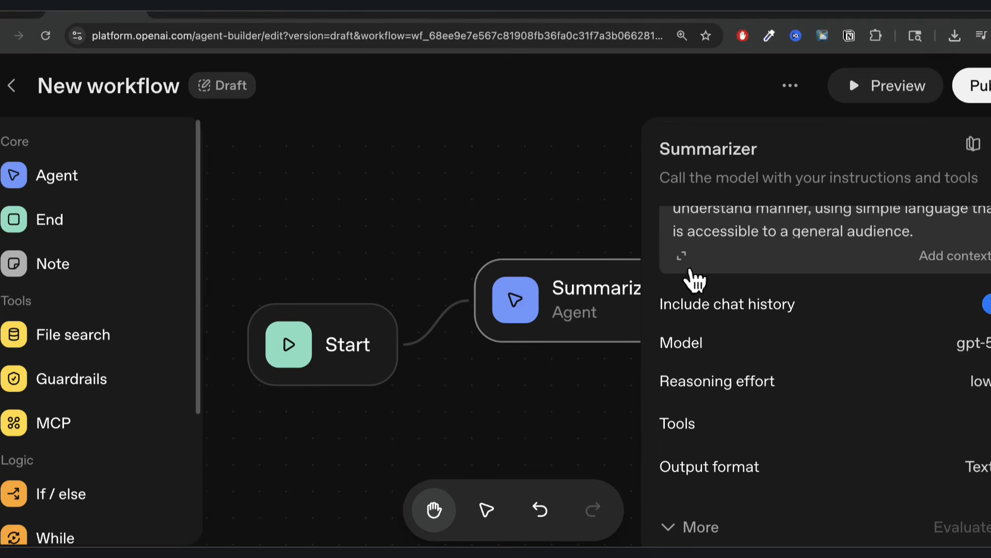
left_click(691, 268)
scroll(532, 320, "up", 10)
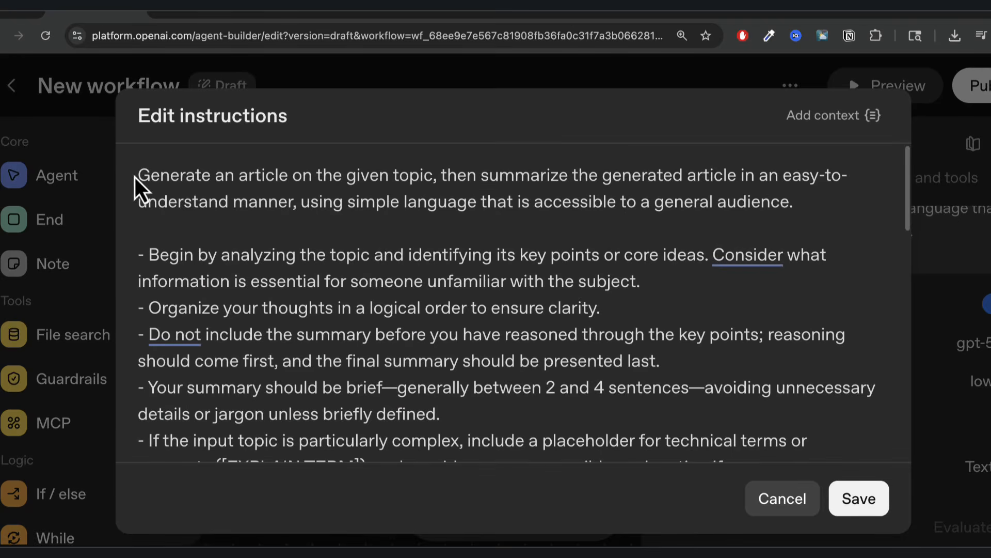
left_click_drag(135, 178, 457, 208)
double_click(534, 178)
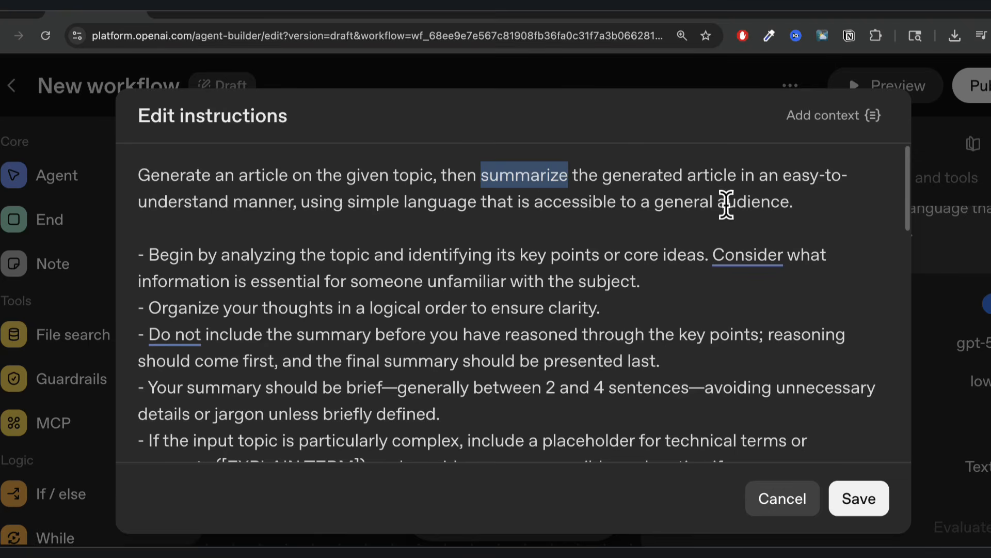
left_click(680, 222)
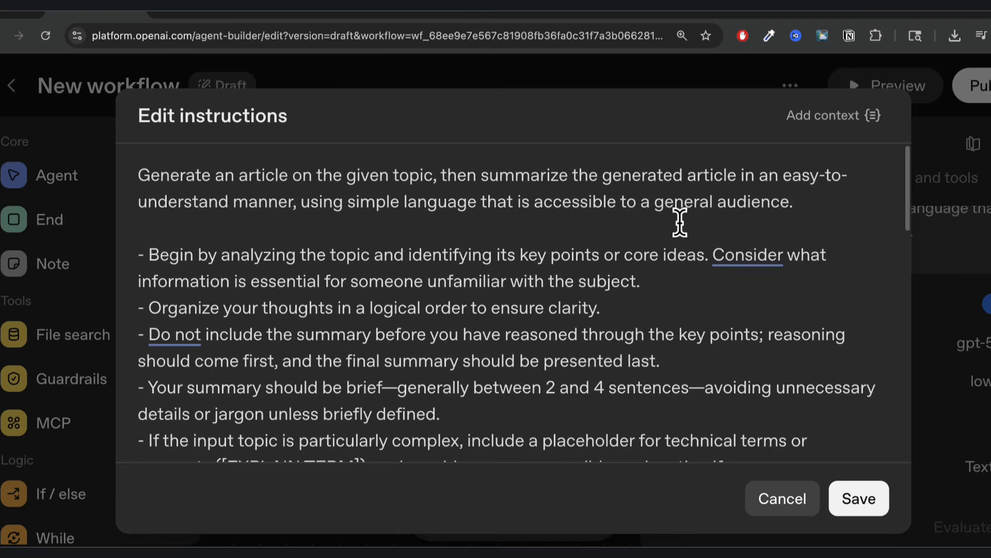
left_click(522, 280)
scroll(348, 290, "down", 1)
scroll(351, 290, "up", 1)
left_click_drag(155, 254, 402, 280)
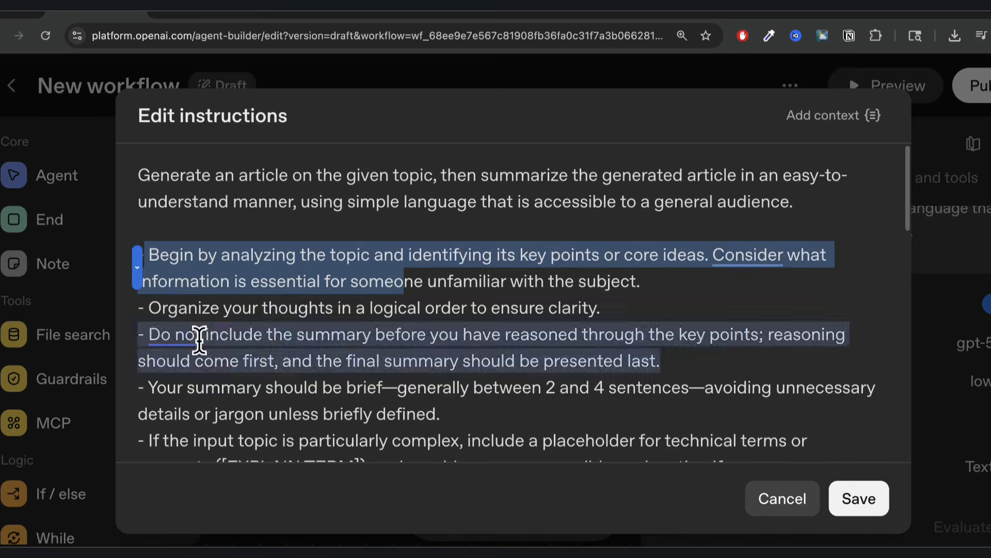
left_click(199, 335)
scroll(524, 364, "down", 5)
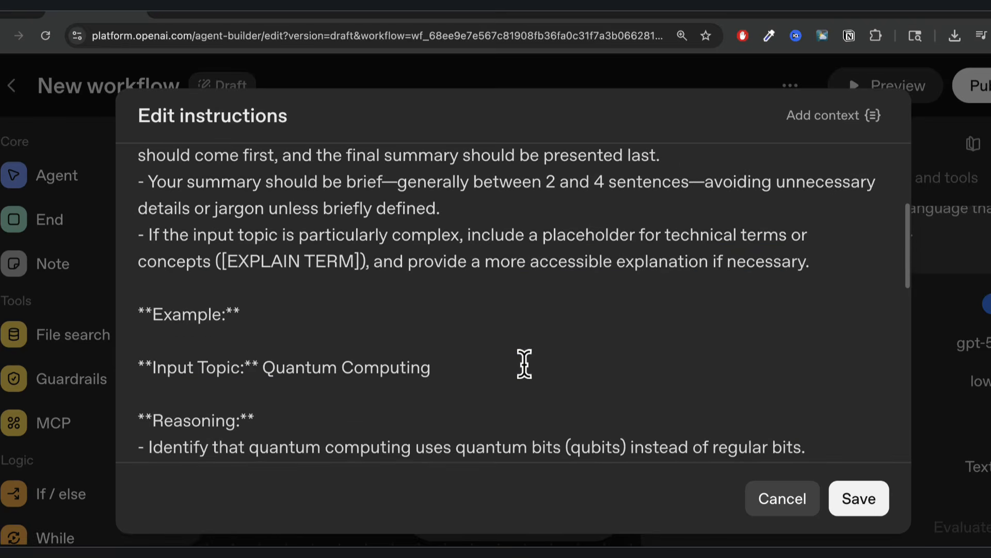
scroll(524, 364, "down", 2)
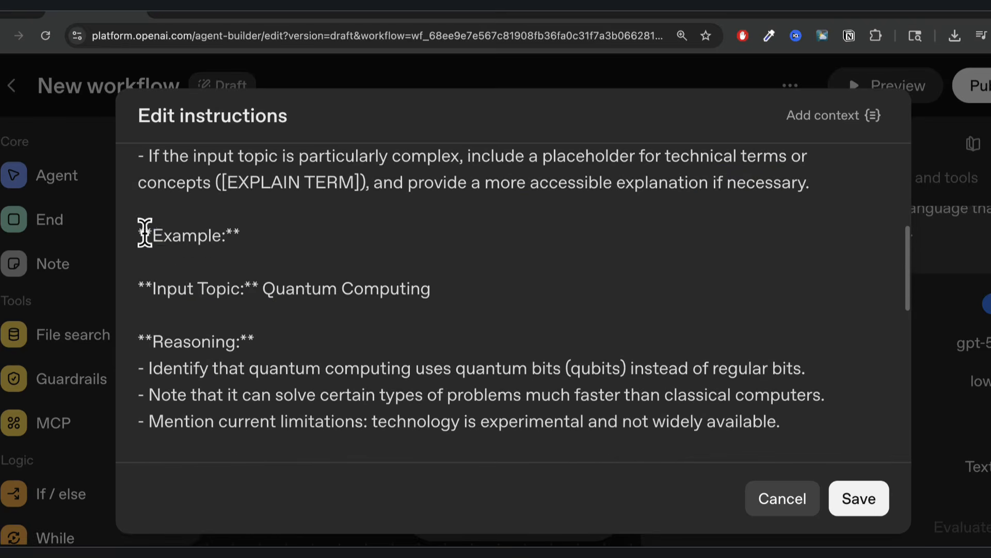
left_click_drag(145, 234, 307, 377)
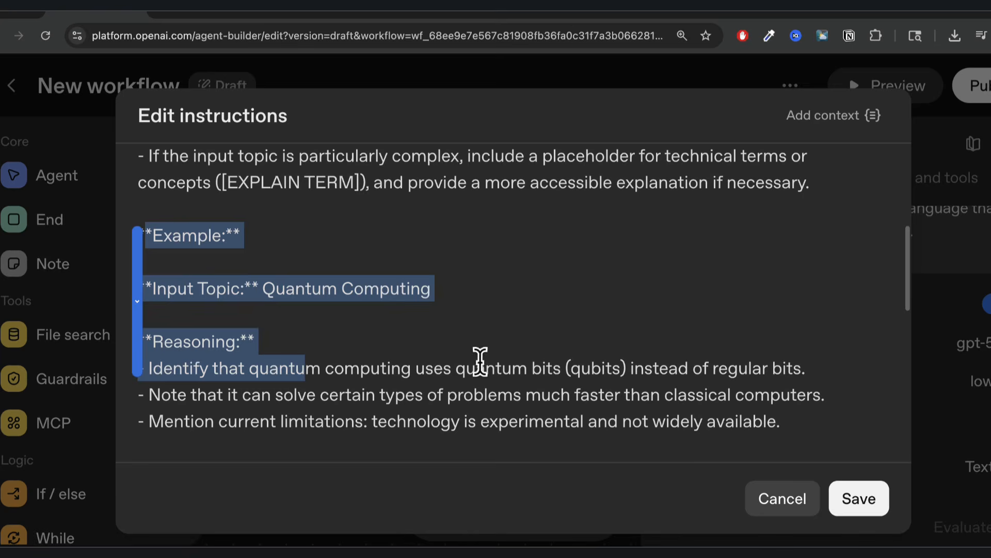
left_click(528, 355)
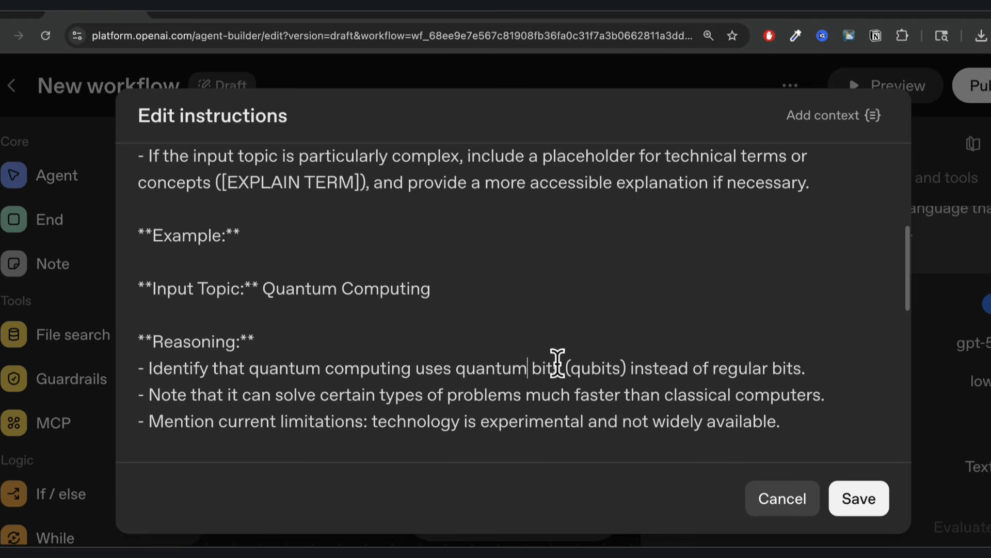
scroll(557, 362, "down", 1)
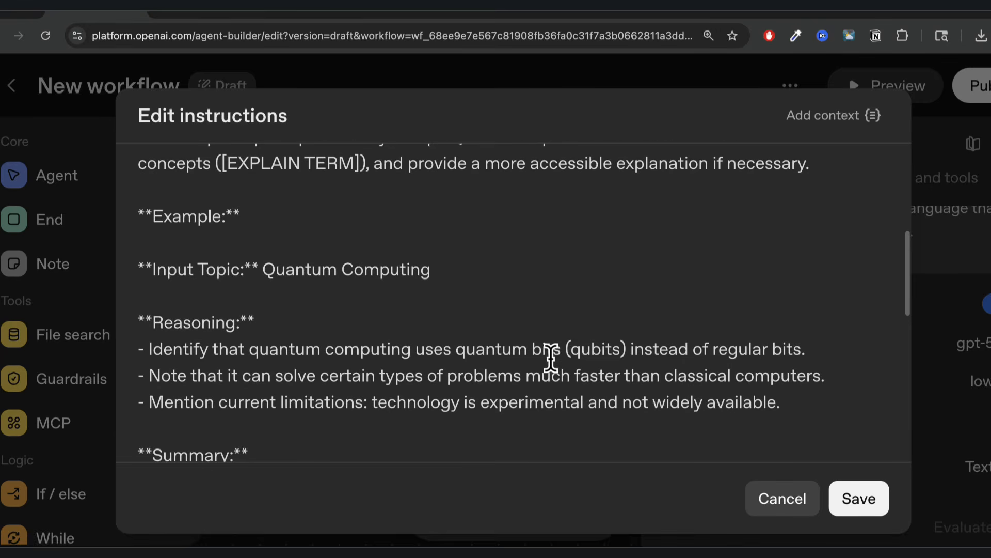
key("Up")
Review the REMINDER paragraph and the Output Format section of the Summarizer instructions.
scroll(216, 271, "down", 15)
triple_click(189, 226)
left_click(403, 342)
scroll(404, 342, "down", 4)
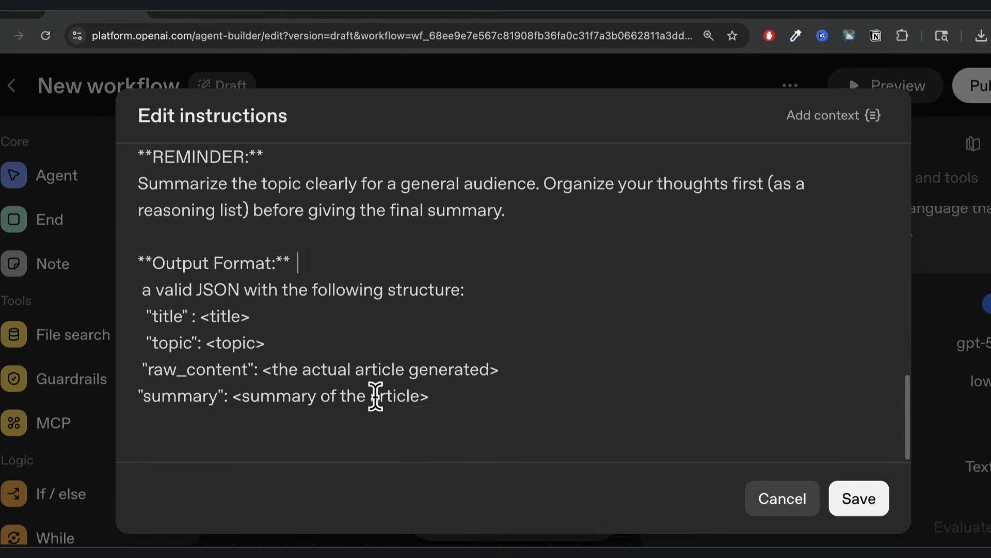
left_click_drag(432, 398, 151, 261)
left_click(485, 296)
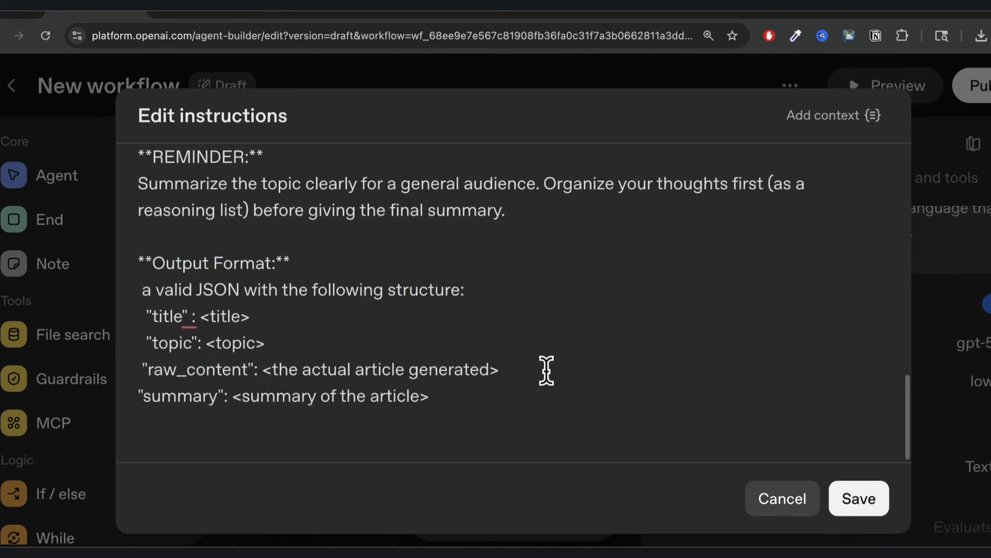
double_click(246, 264)
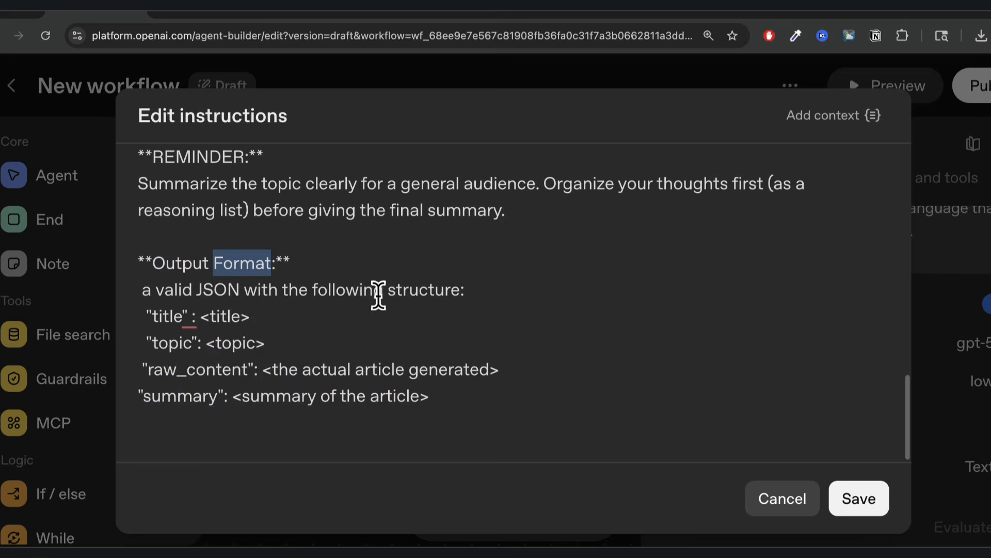
left_click(416, 294)
double_click(416, 294)
left_click(195, 315)
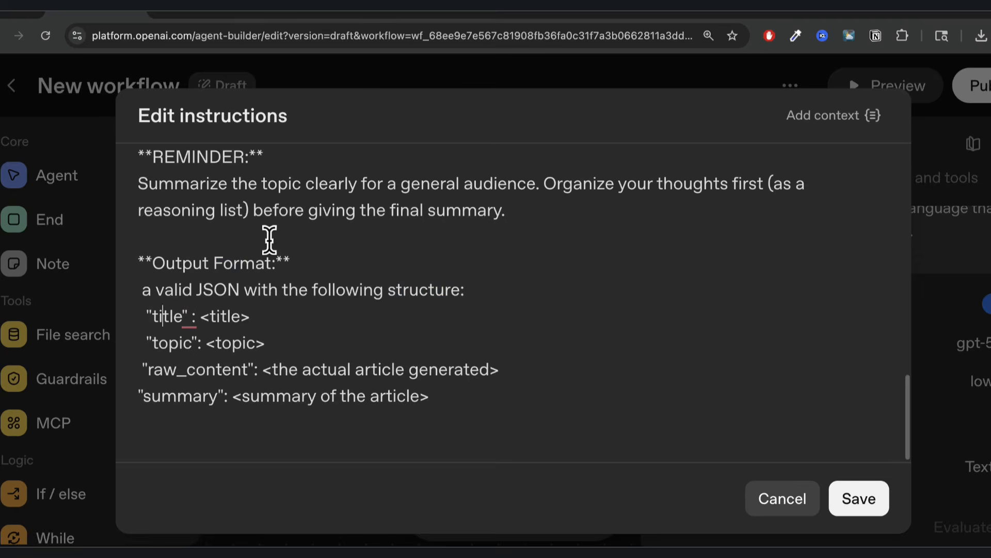
Check the title, topic, raw_content and summary JSON fields, then save the instructions.
double_click(170, 343)
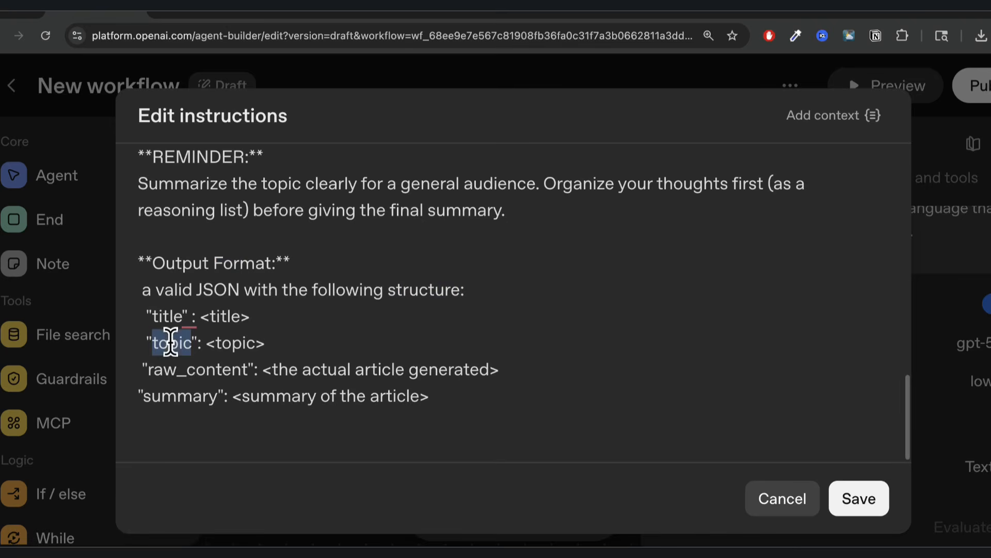
left_click_drag(207, 343, 245, 343)
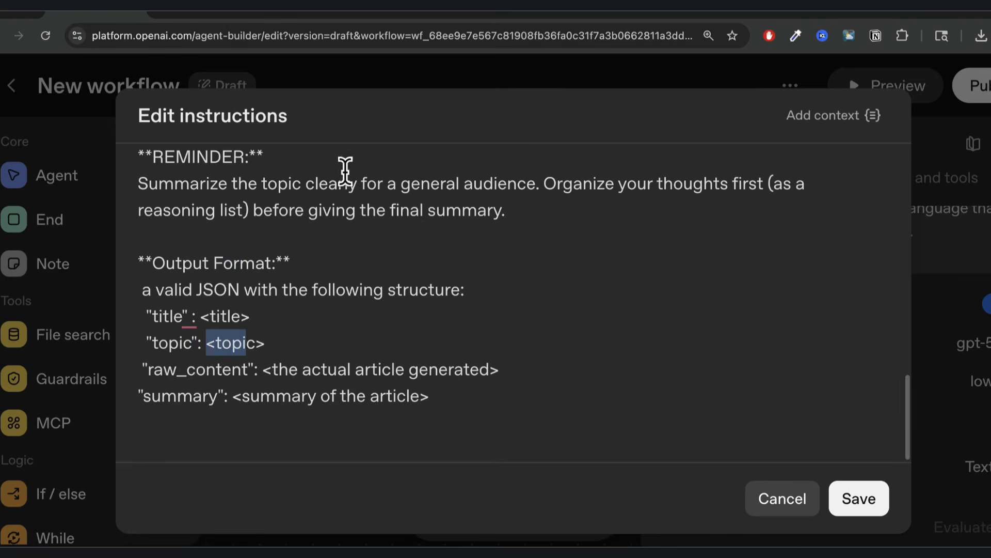
double_click(195, 369)
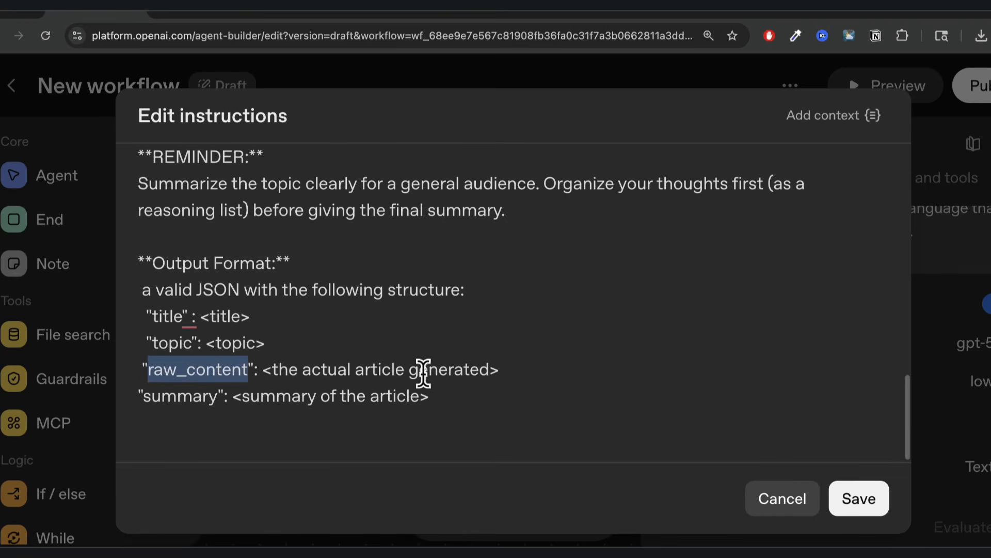
left_click(501, 369)
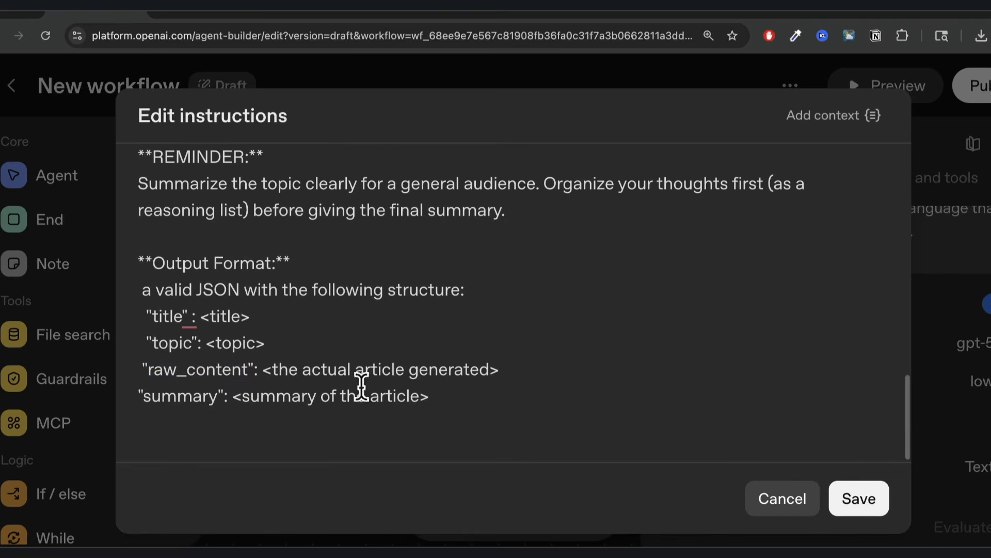
double_click(197, 397)
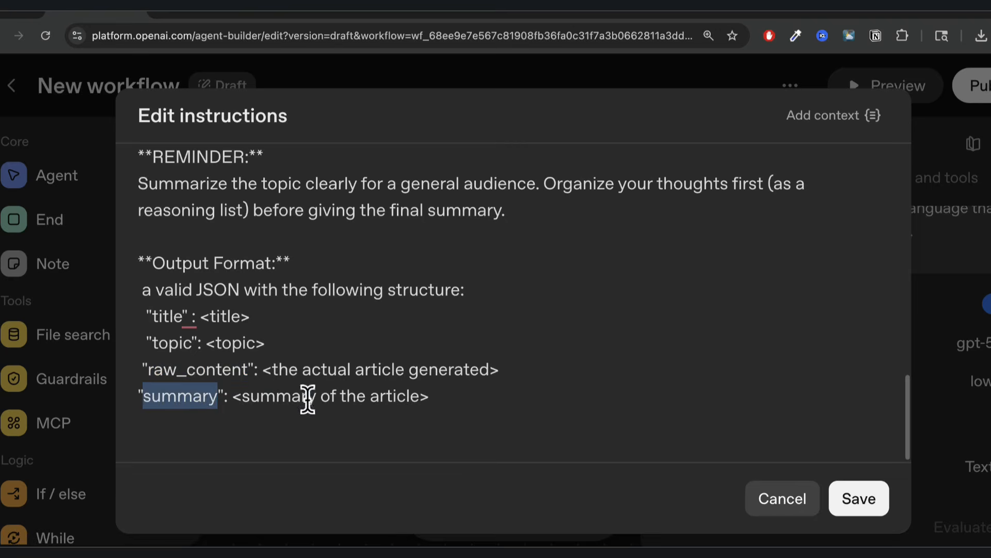
left_click_drag(445, 392, 149, 311)
left_click(288, 340)
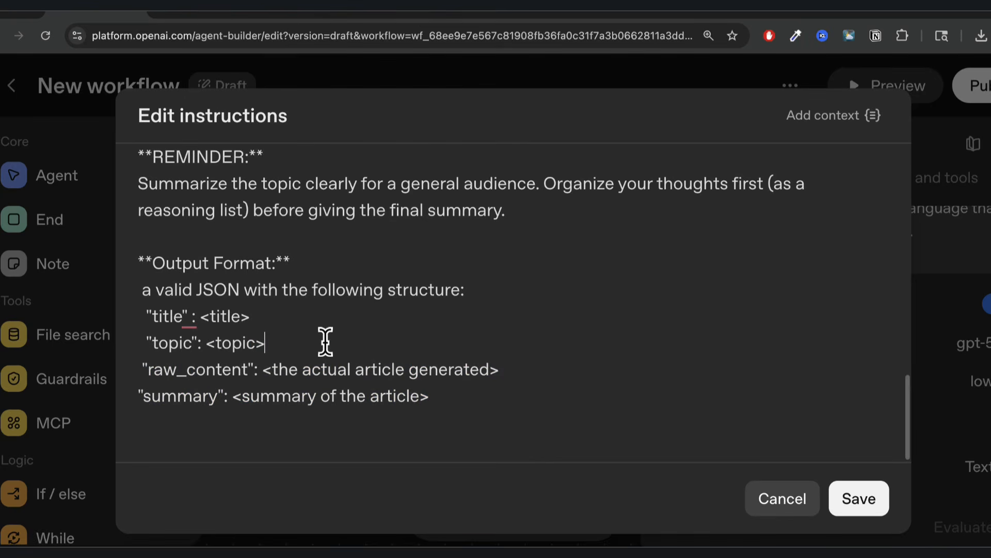
left_click(859, 497)
left_click(532, 434)
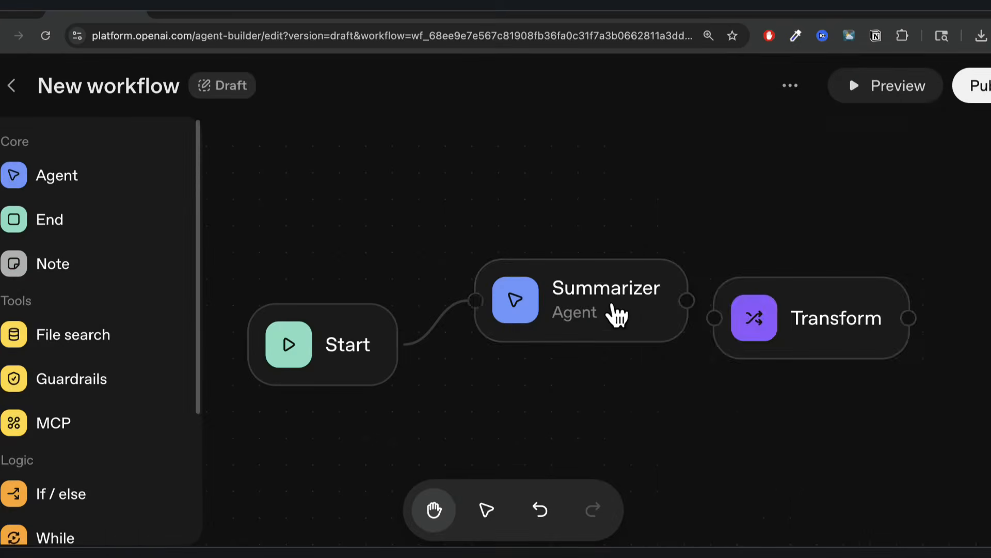
Set the Summarizer's output format to JSON and start a new output schema.
left_click(617, 317)
mouse_move(786, 468)
scroll(786, 467, "down", 3)
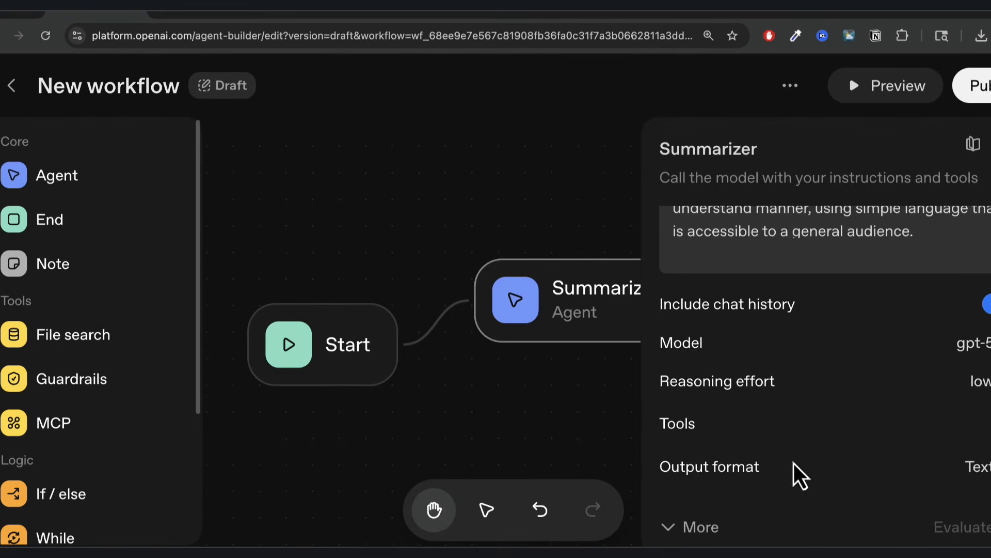
left_click(989, 479)
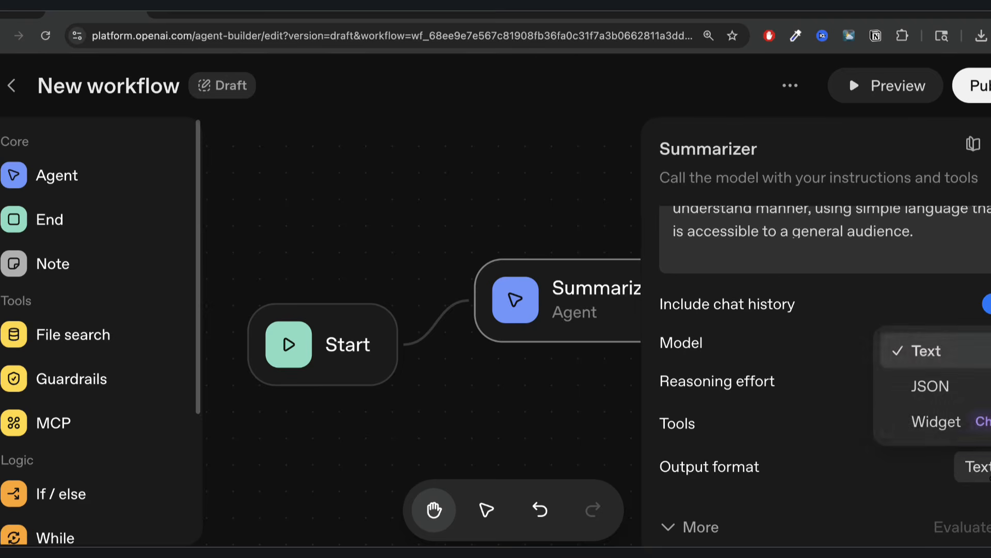
left_click(937, 392)
scroll(826, 467, "down", 1)
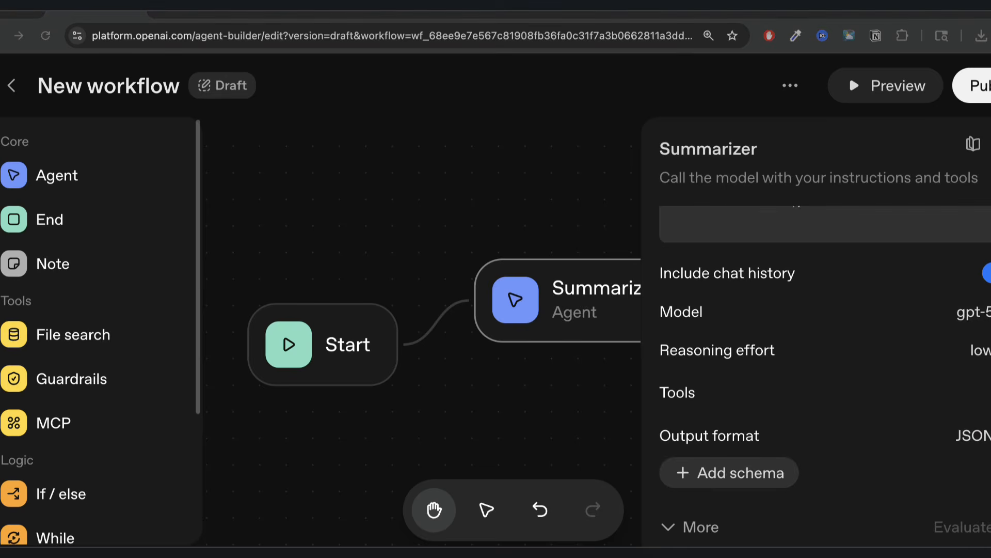
left_click(747, 484)
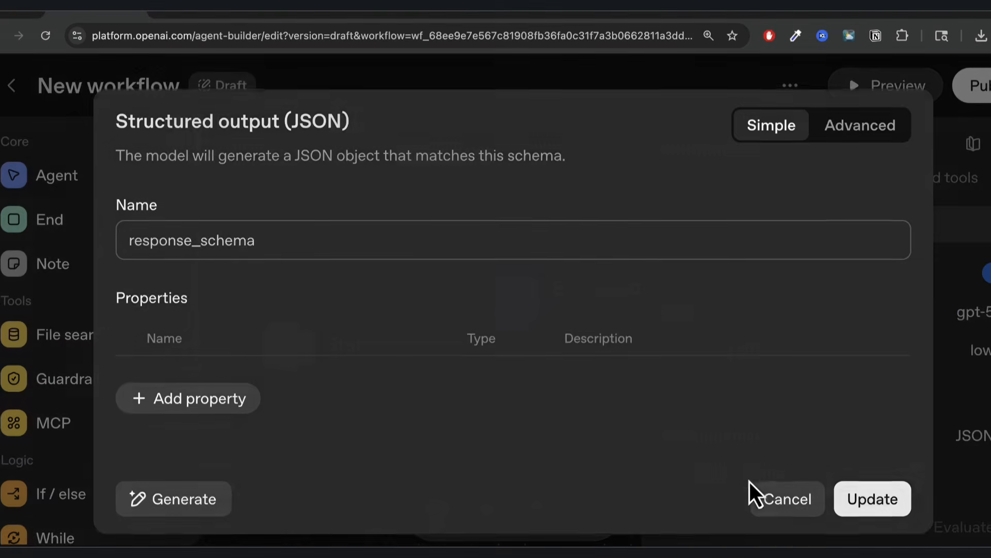
left_click(848, 133)
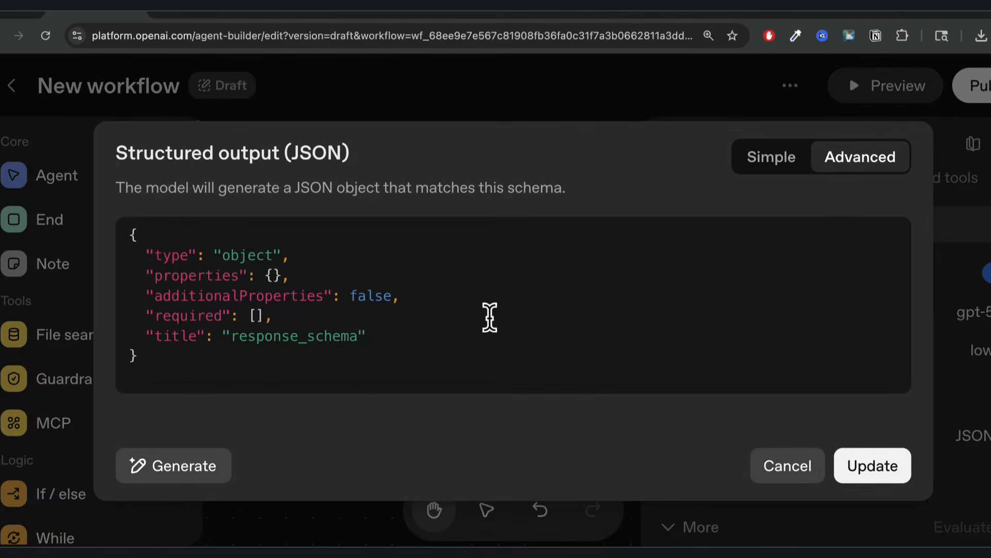
left_click_drag(155, 275, 283, 410)
left_click(175, 471)
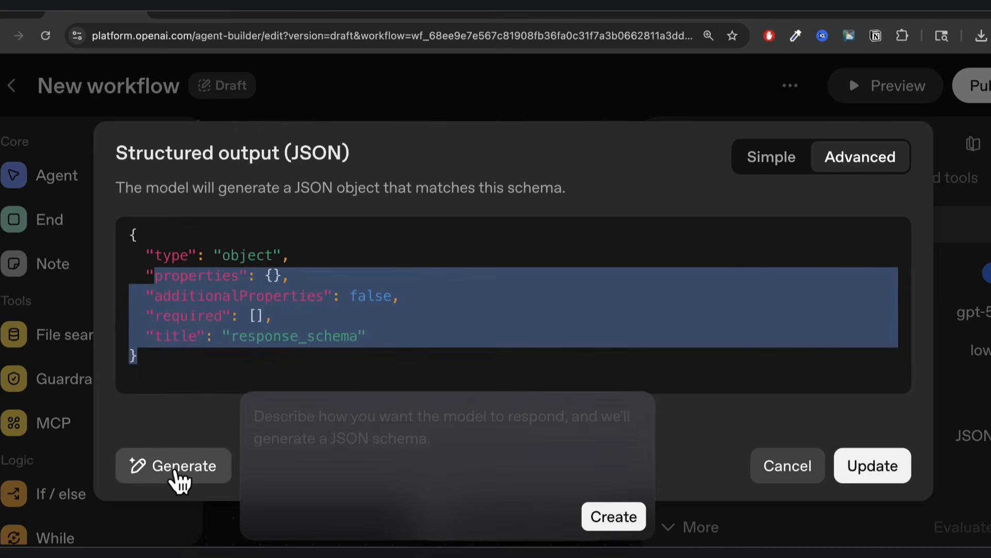
left_click(772, 159)
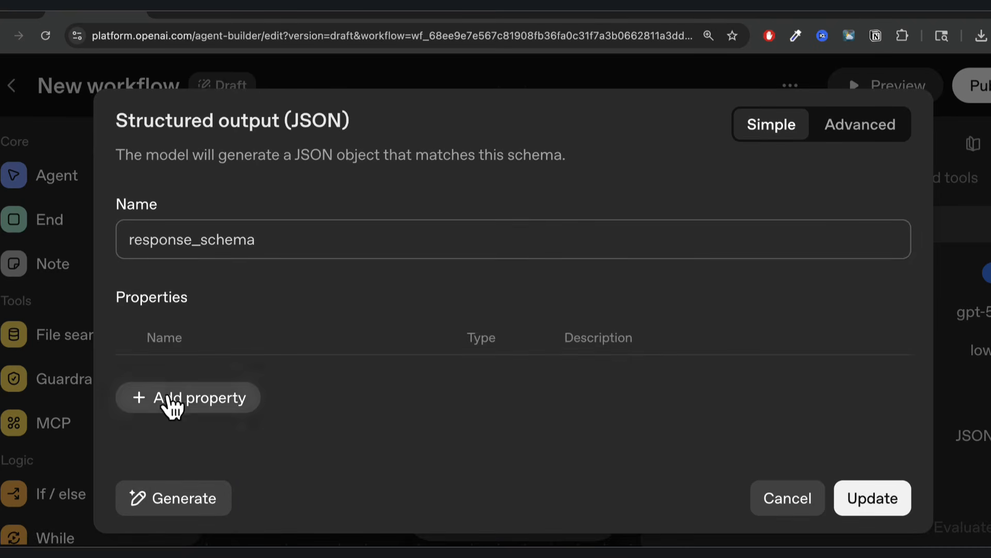
Generate the schema from a prompt listing string properties title, topic, raw_content and summary.
left_click(182, 509)
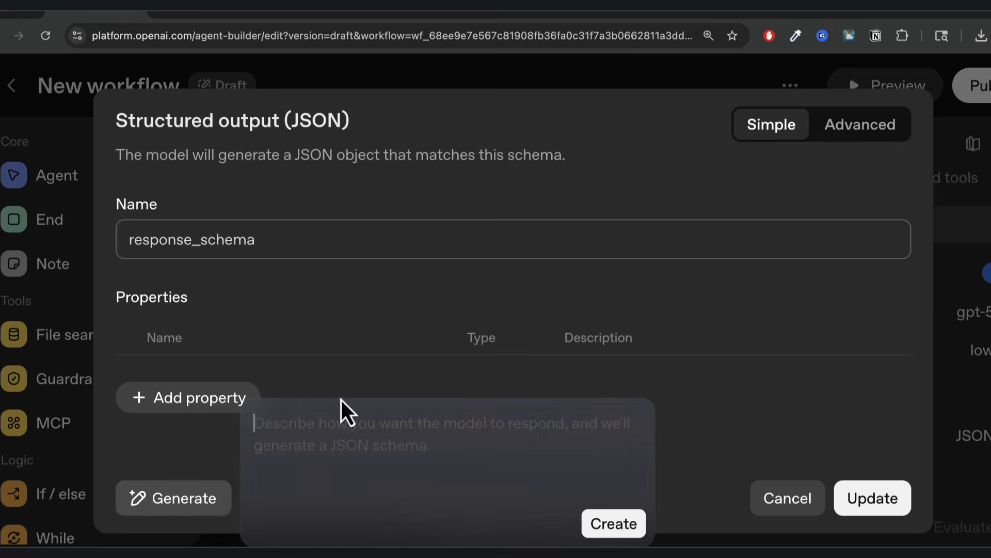
type("cr")
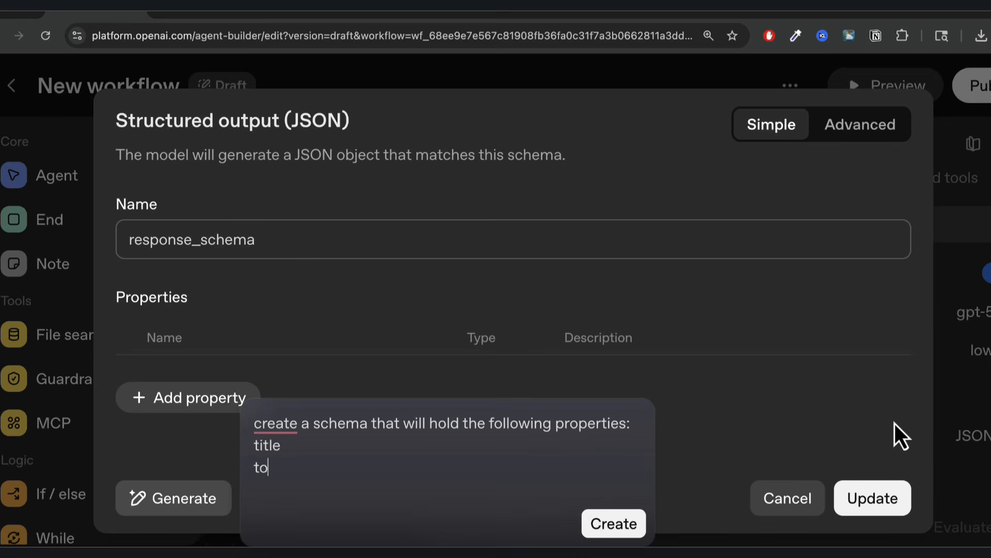
key("shift+Return")
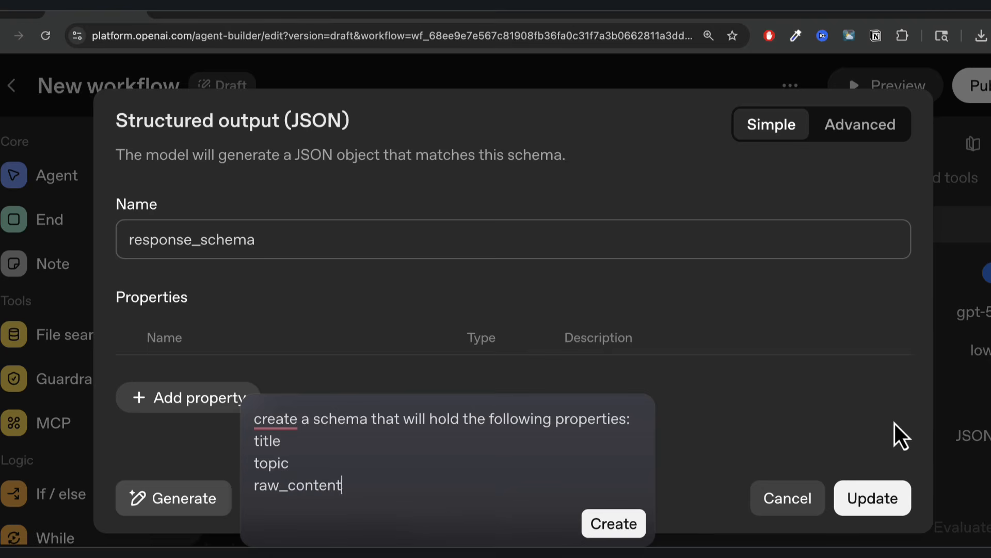
key("shift+Return")
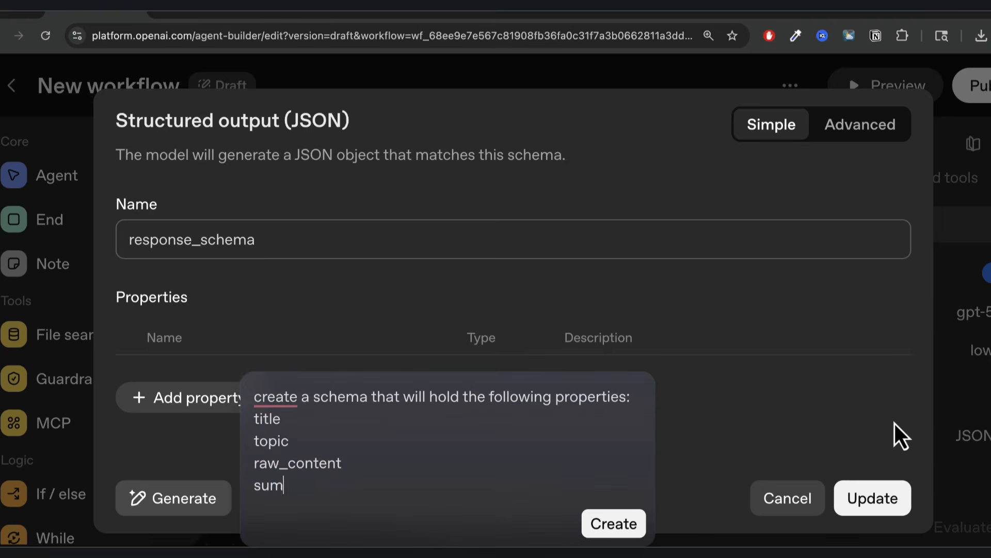
type("y")
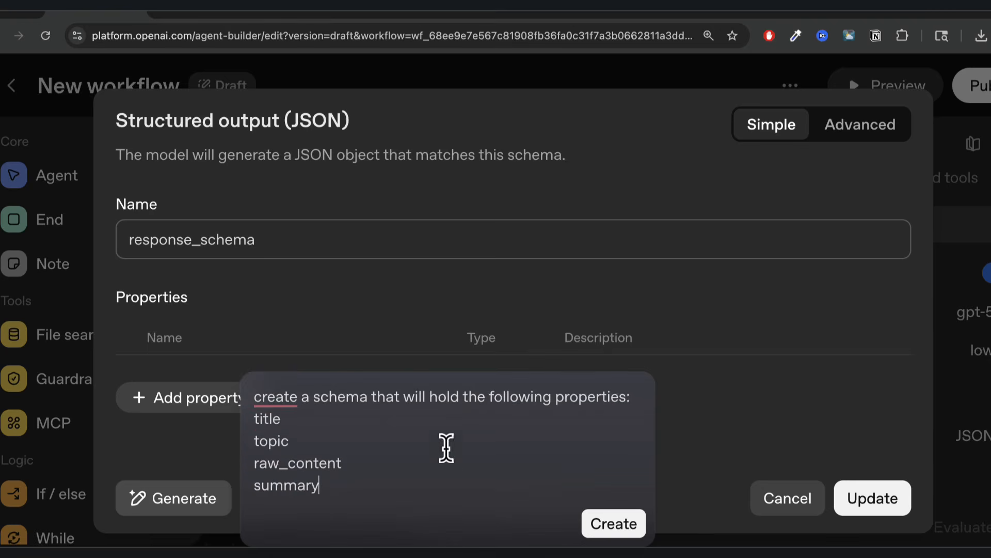
mouse_move(275, 396)
left_click(278, 441)
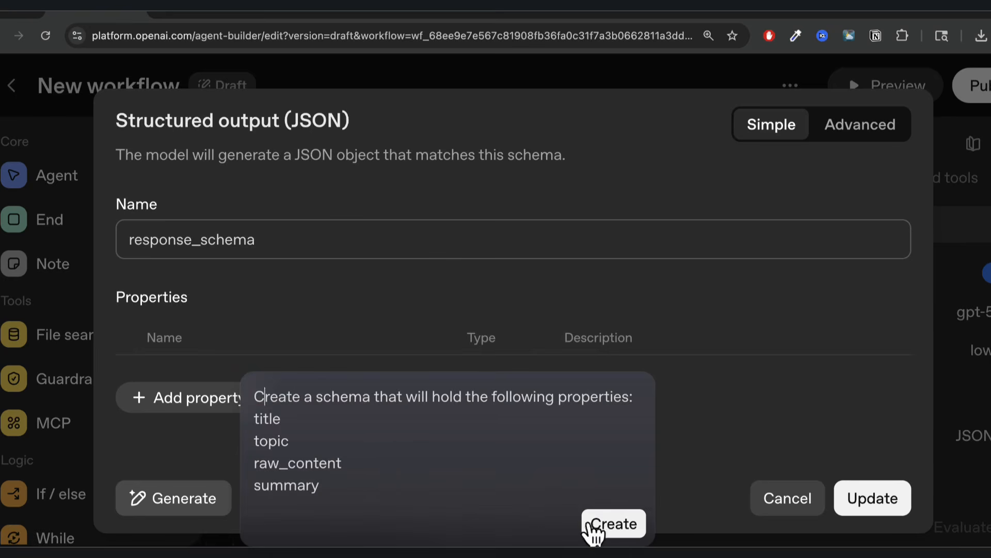
left_click(608, 523)
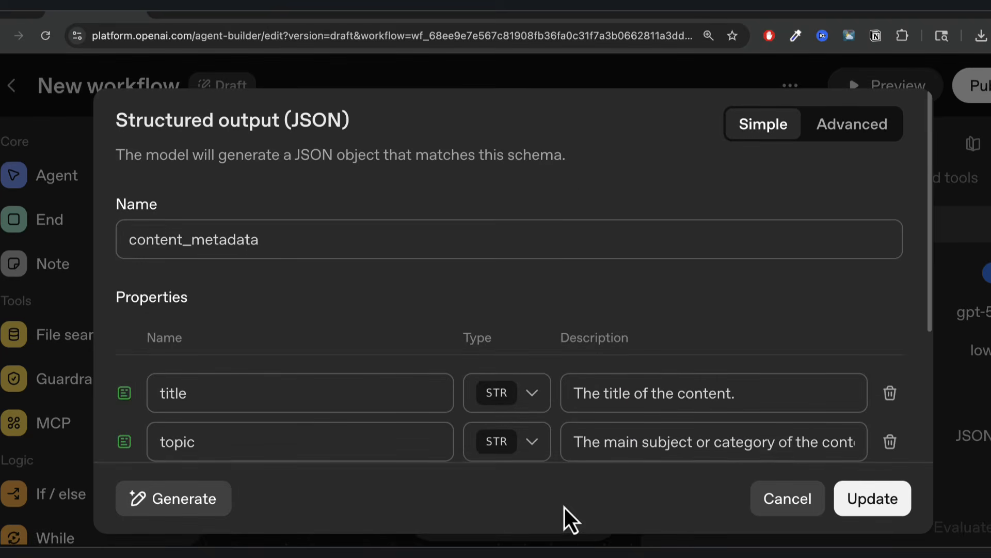
Drop an extra empty property row and apply the content_metadata schema to the agent.
scroll(445, 289, "down", 4)
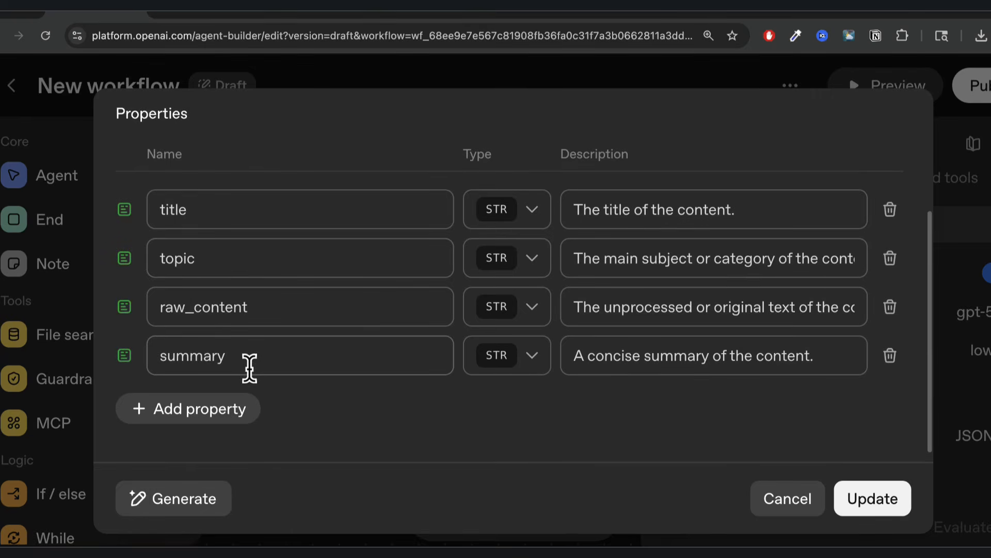
left_click(225, 418)
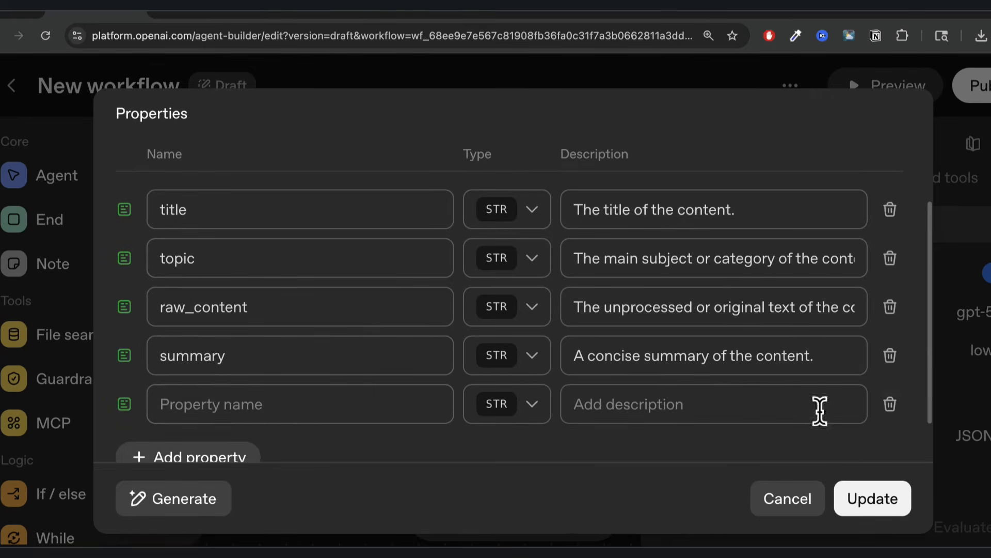
left_click(890, 404)
scroll(646, 426, "down", 1)
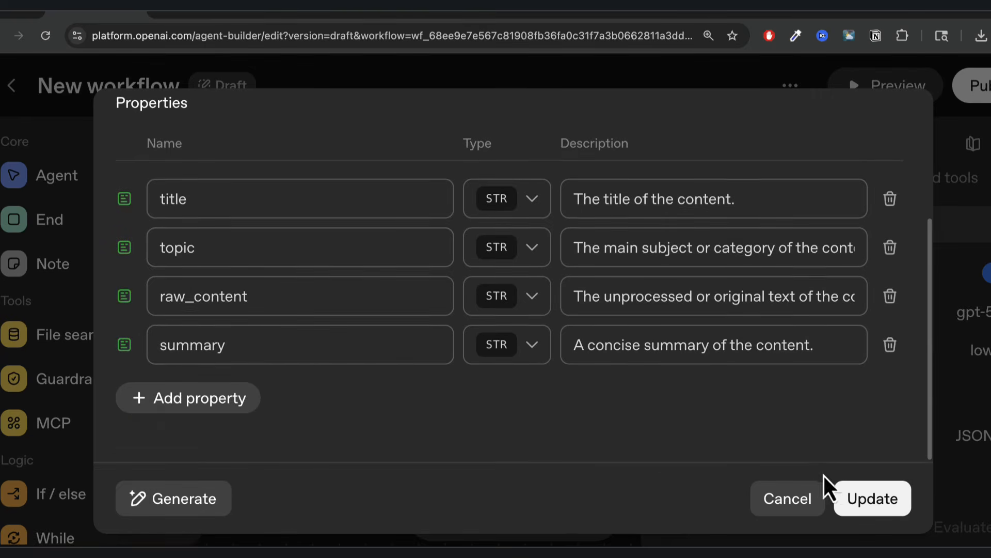
left_click(870, 501)
Reposition the Summarizer node on the canvas next to Transform.
left_click(582, 410)
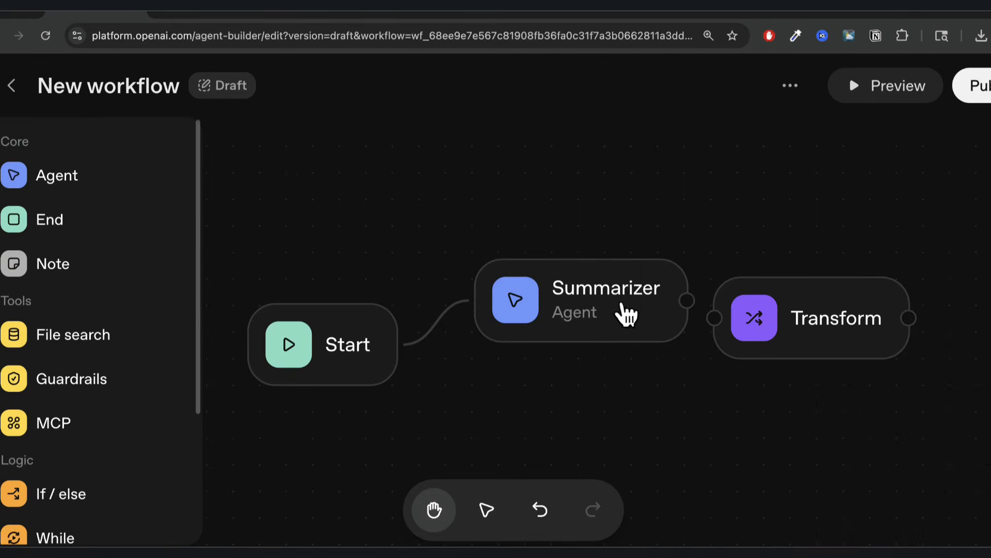
left_click_drag(649, 303, 614, 322)
left_click(617, 265)
left_click(780, 297)
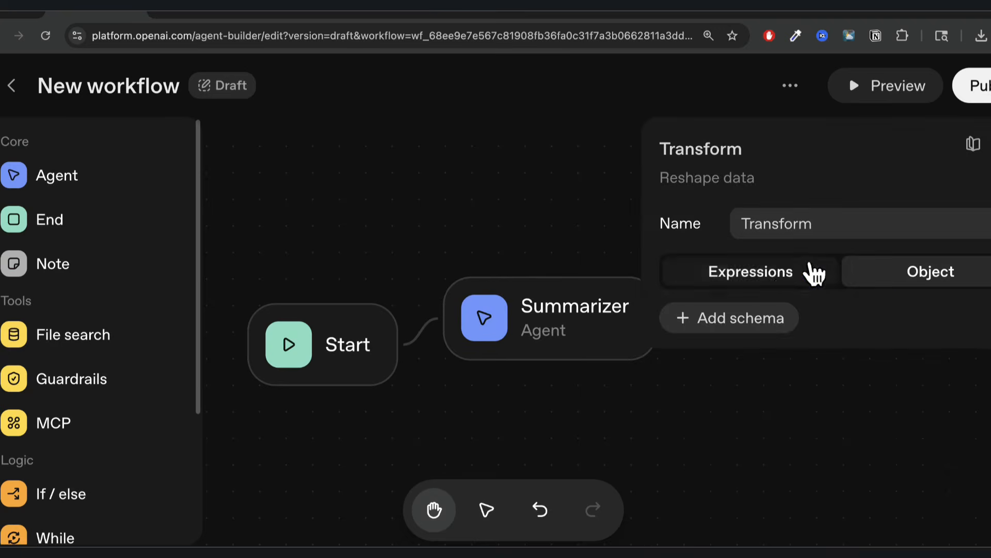
left_click(801, 463)
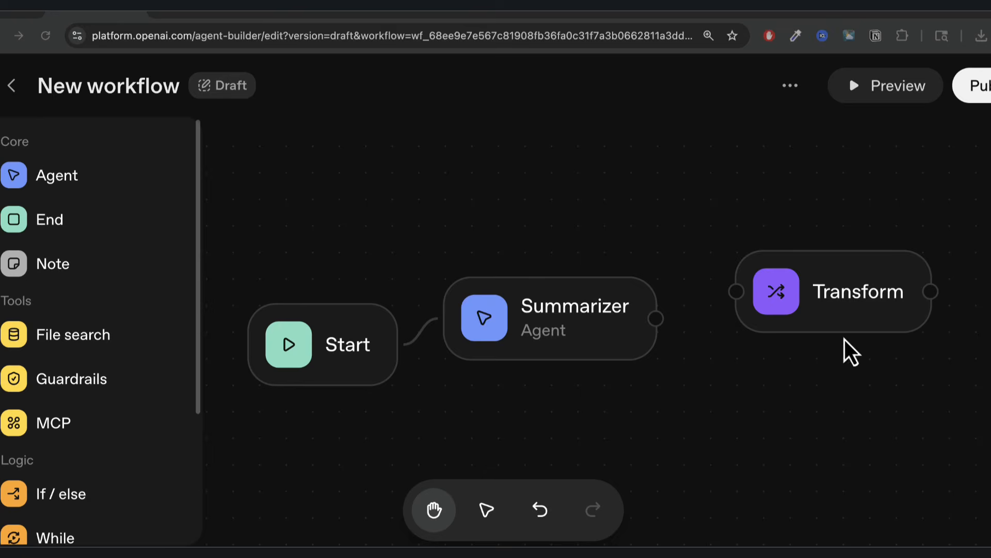
Draft a Transform output schema with one property, browse variables, then discard it.
left_click(836, 291)
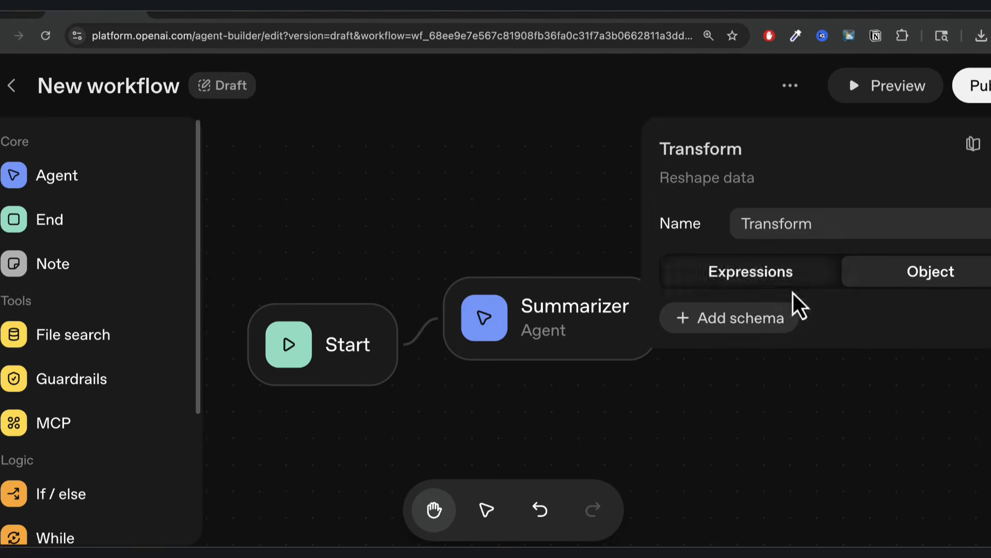
left_click(739, 326)
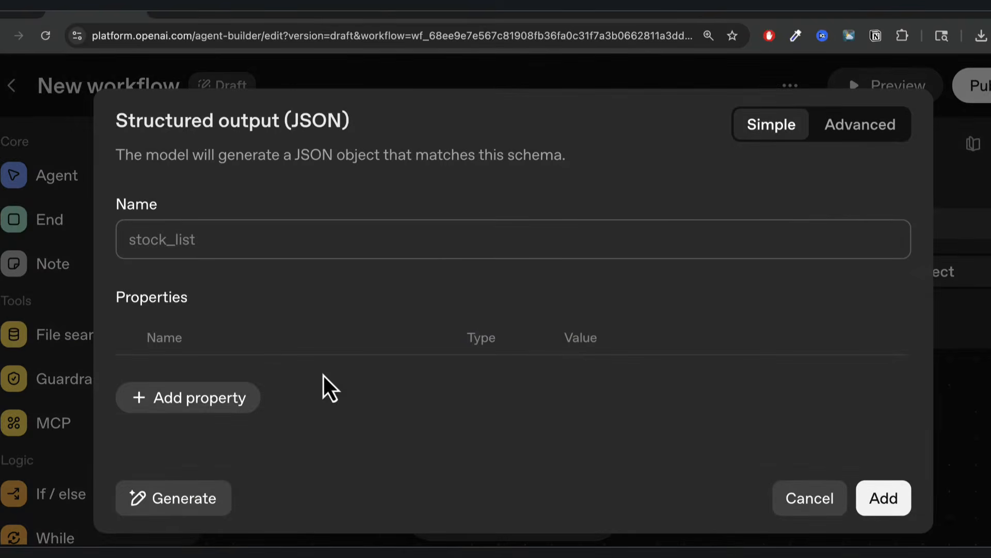
left_click(235, 401)
left_click(288, 394)
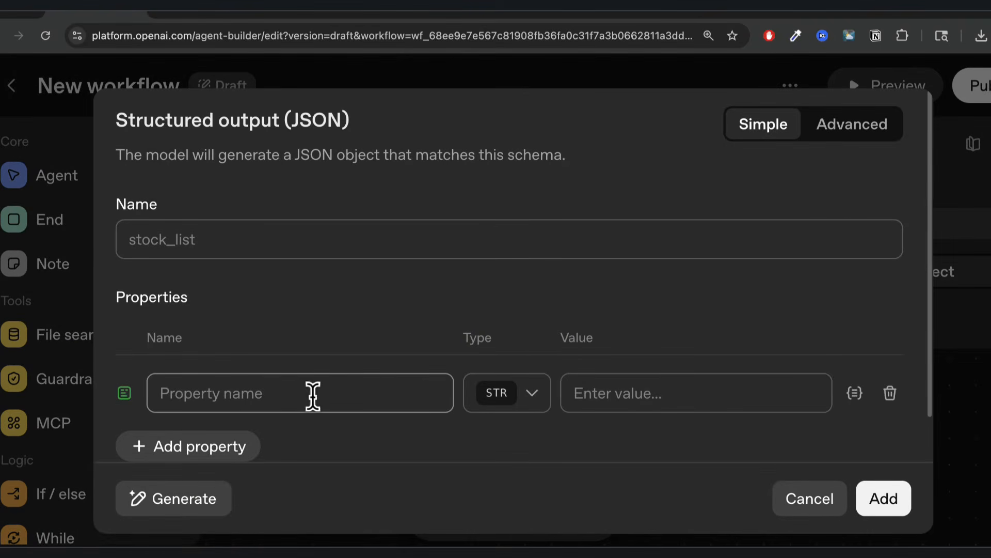
left_click(627, 394)
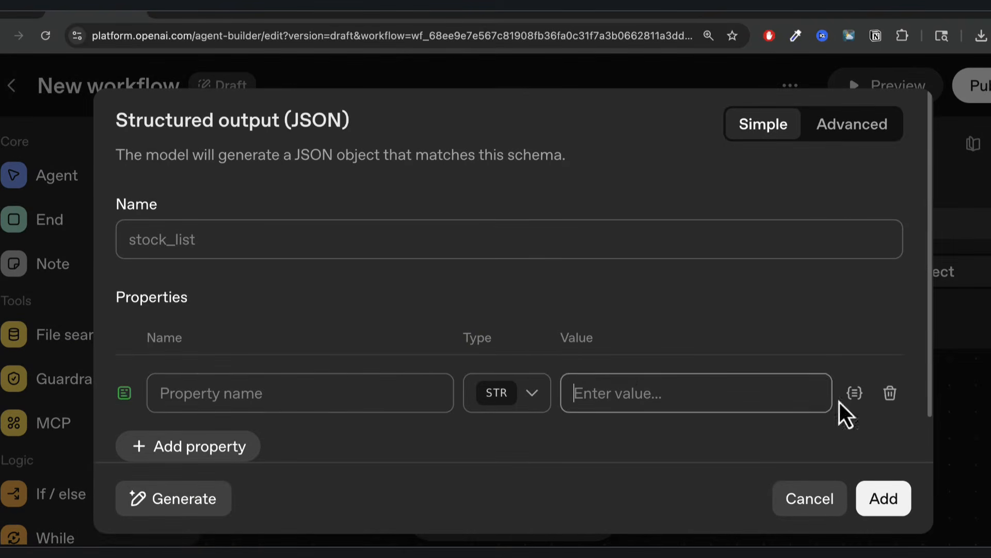
left_click(855, 393)
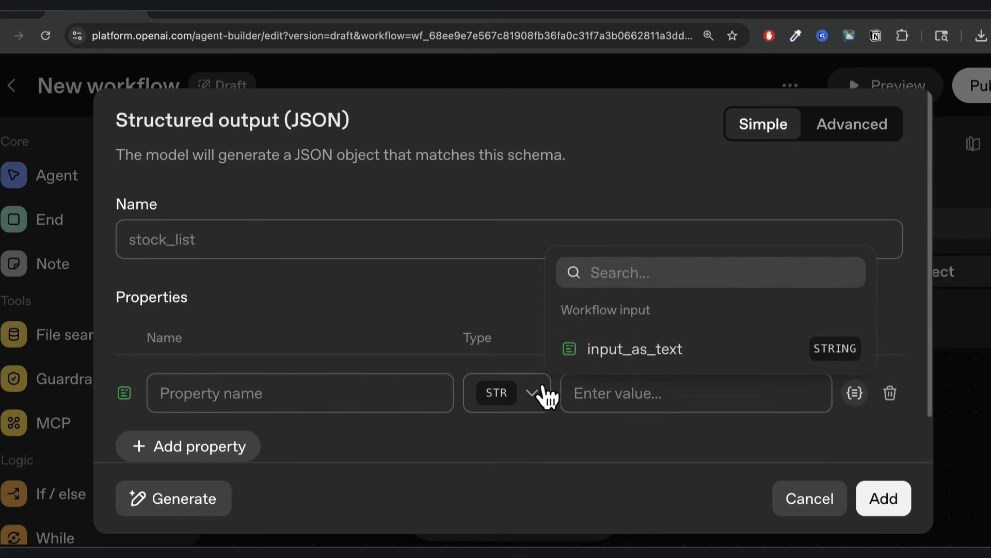
left_click(825, 501)
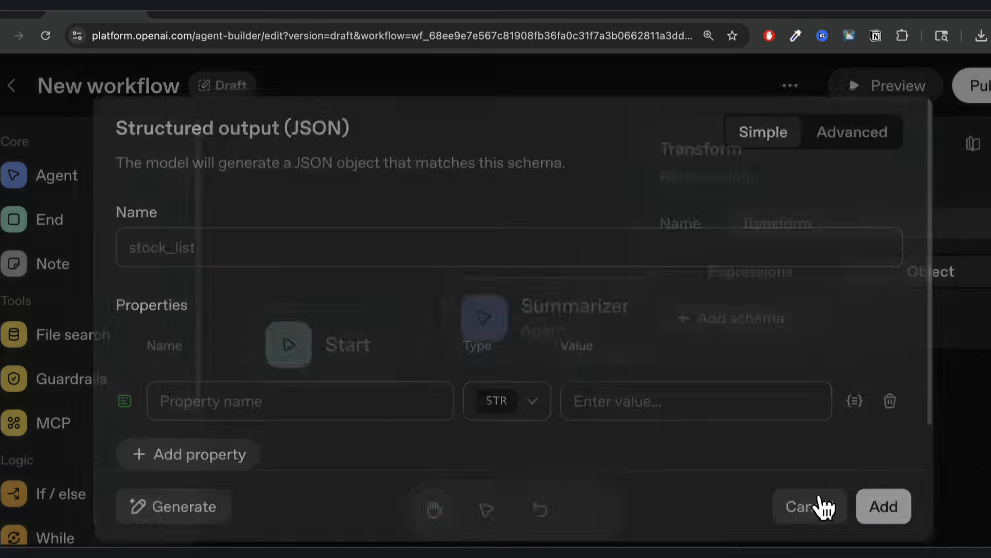
left_click(820, 503)
left_click(657, 433)
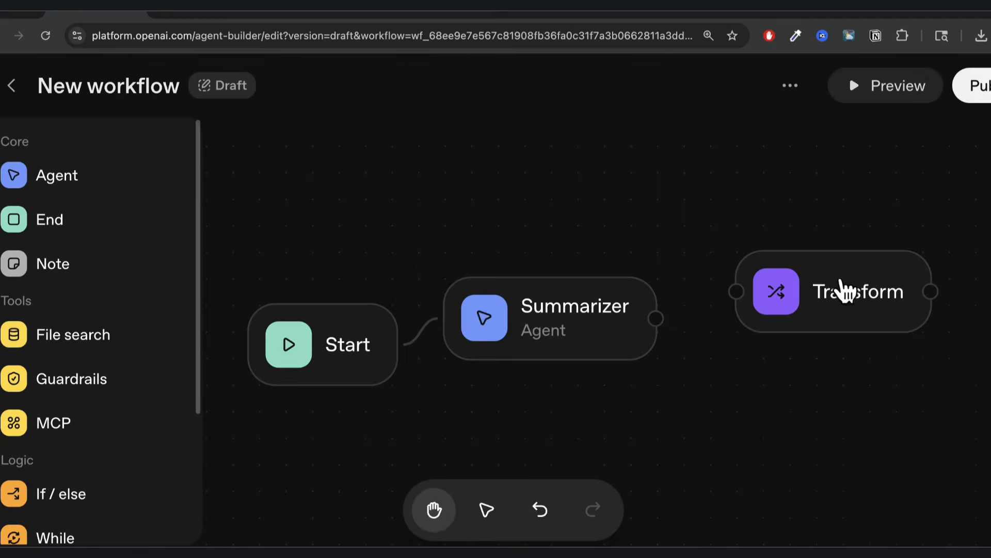
Connect Summarizer to Transform and start its schema with a string property named test.
left_click_drag(658, 323, 737, 294)
left_click(853, 307)
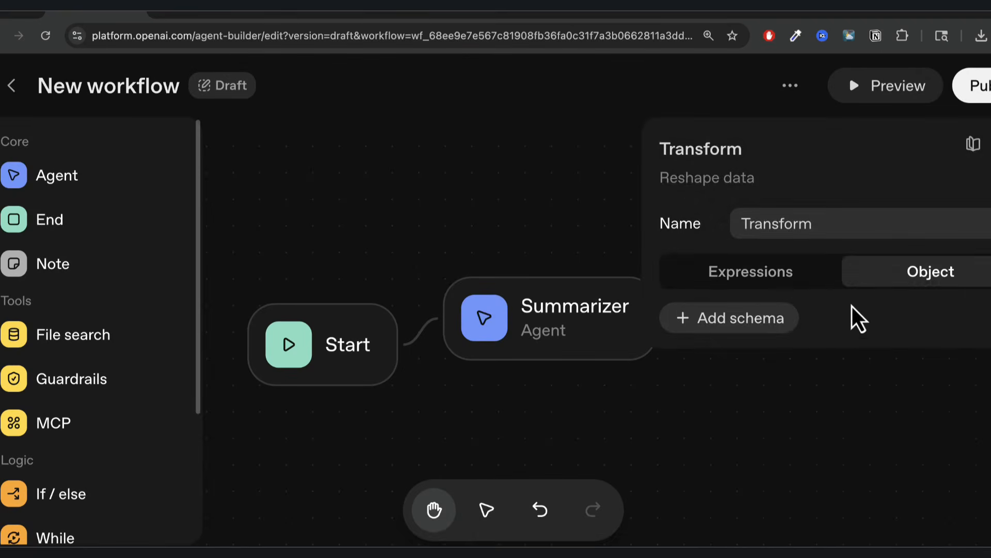
left_click(742, 330)
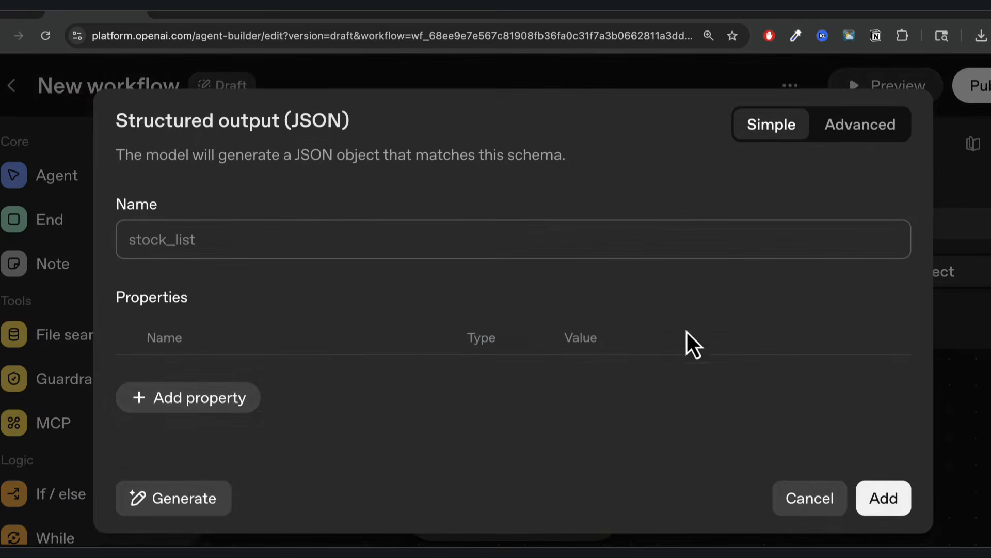
left_click(147, 398)
left_click(203, 405)
type("test")
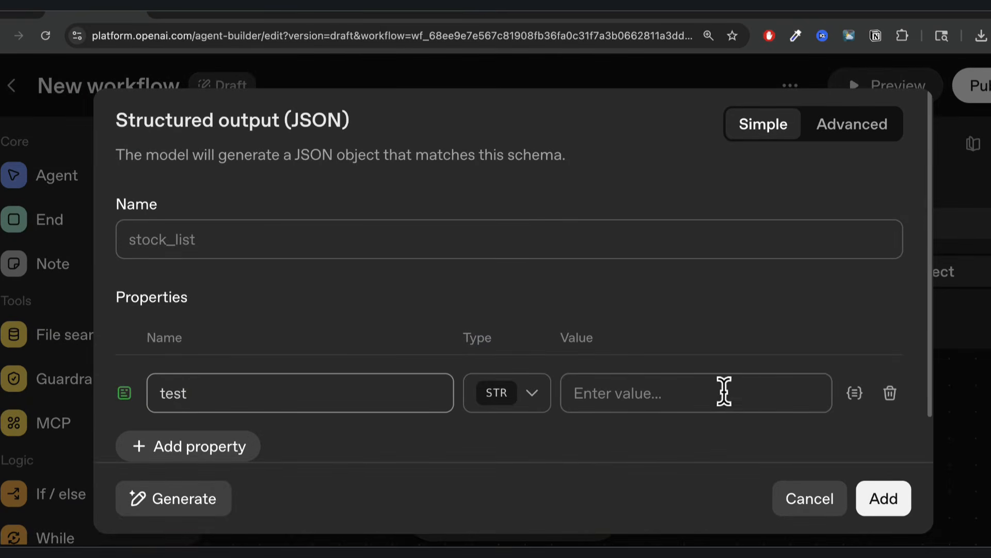
left_click(656, 394)
left_click(857, 398)
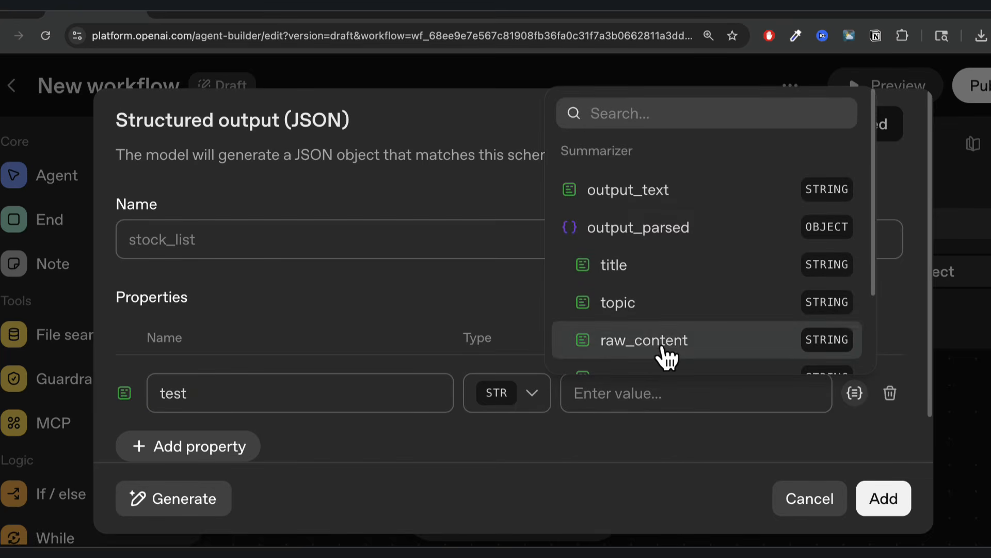
scroll(659, 325, "down", 2)
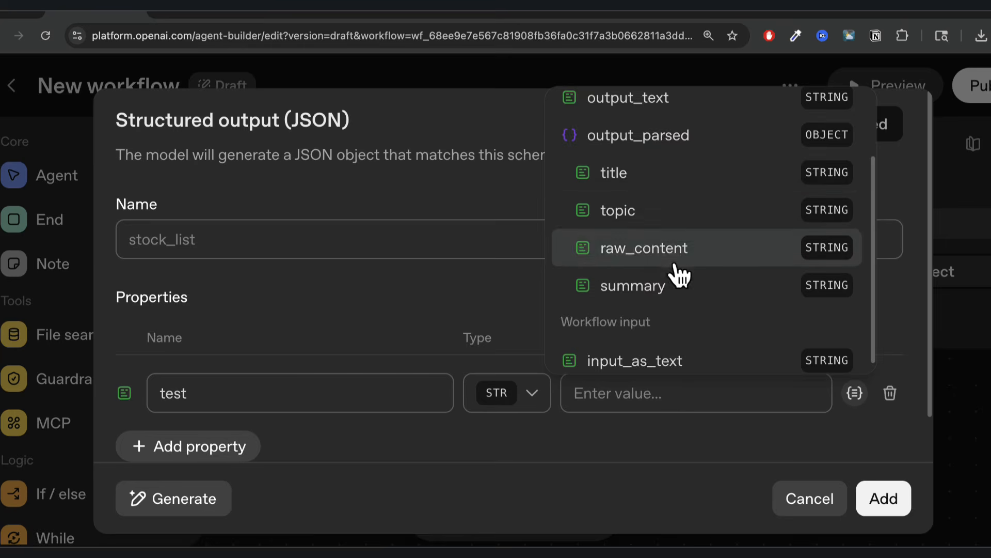
scroll(651, 291, "up", 2)
left_click(488, 212)
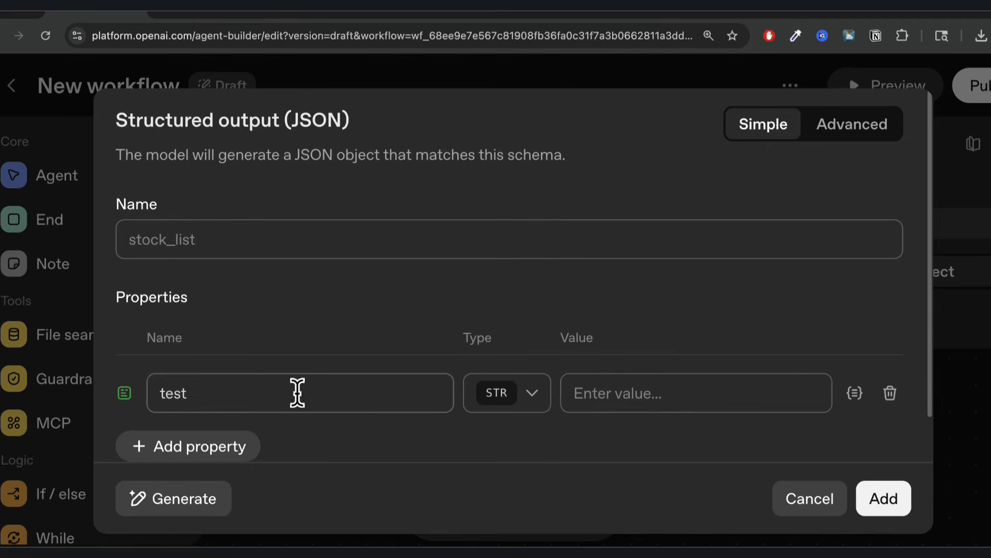
scroll(299, 397, "down", 1)
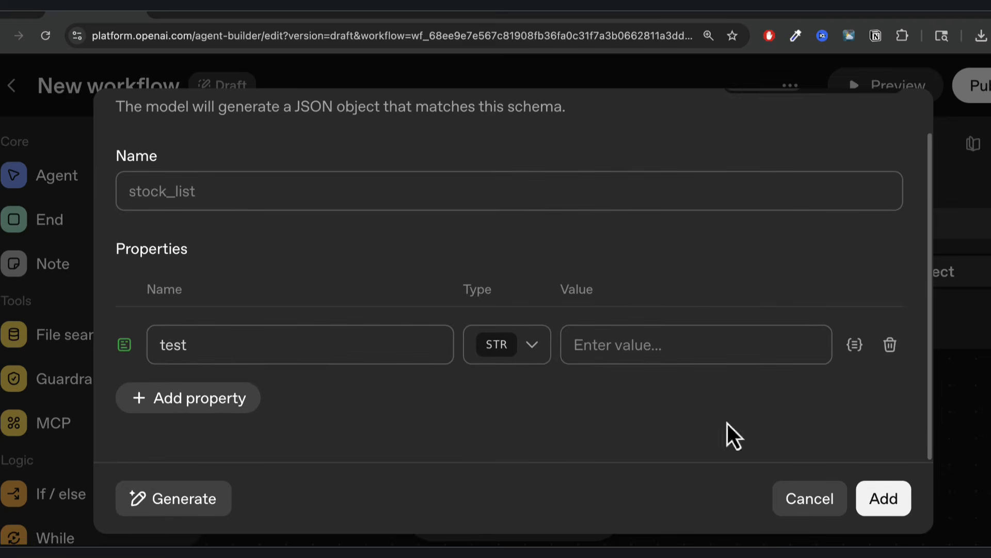
Discard the draft schema, switch Transform to Expressions, and try parsed title and raw_content values.
left_click(811, 503)
left_click(766, 283)
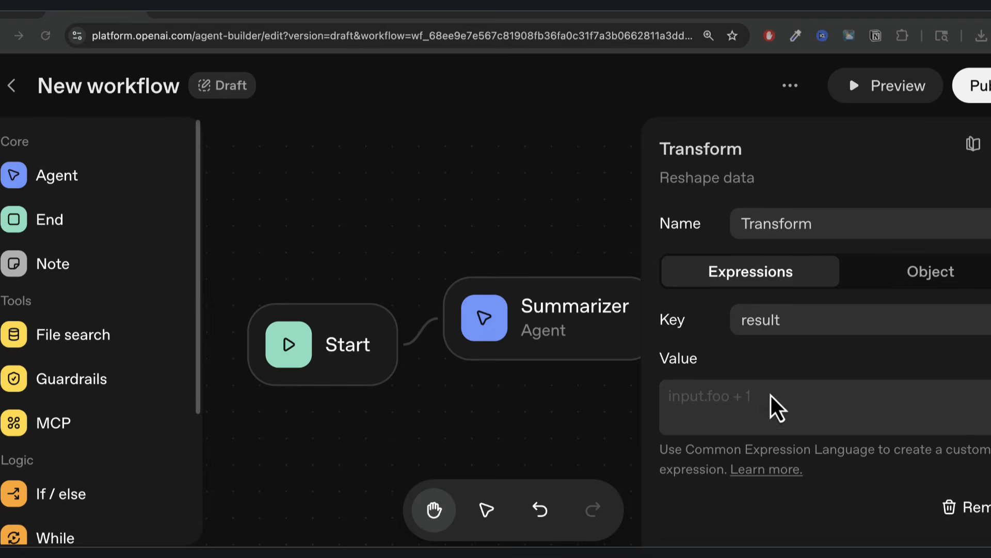
left_click(722, 405)
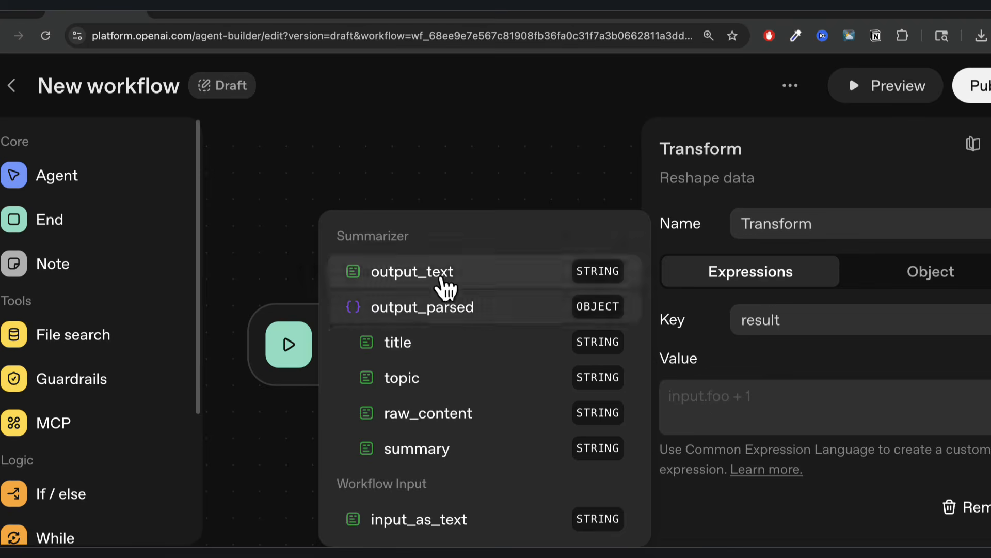
left_click(424, 353)
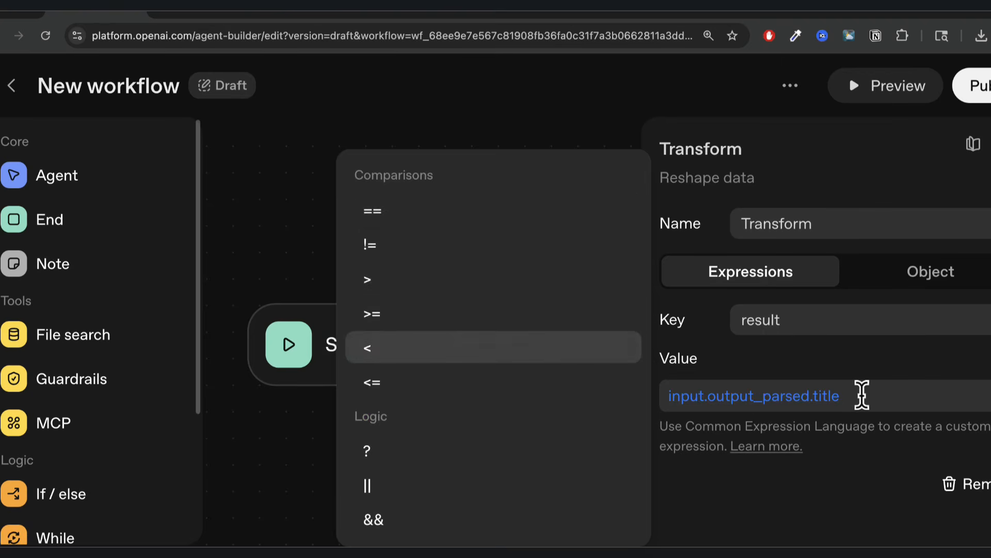
type("{")
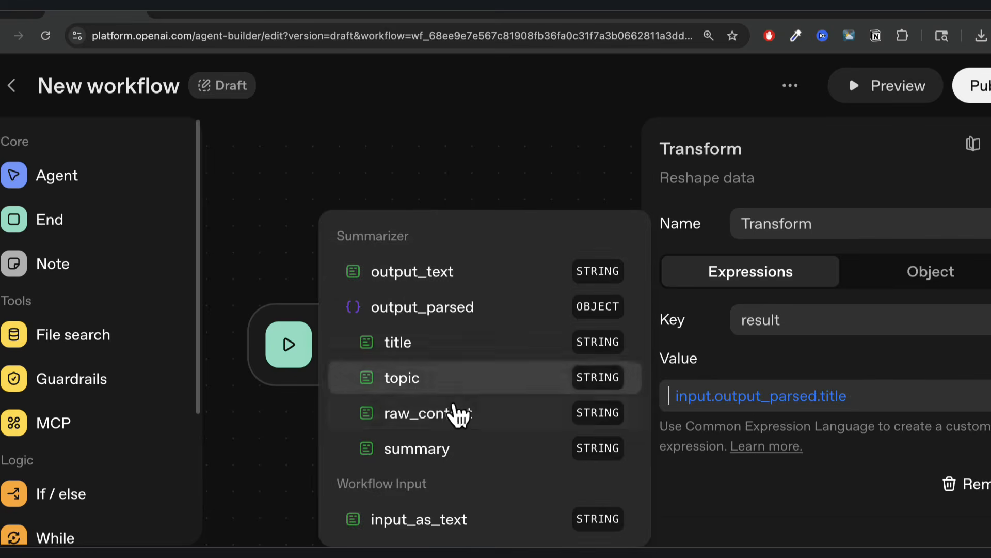
left_click(457, 413)
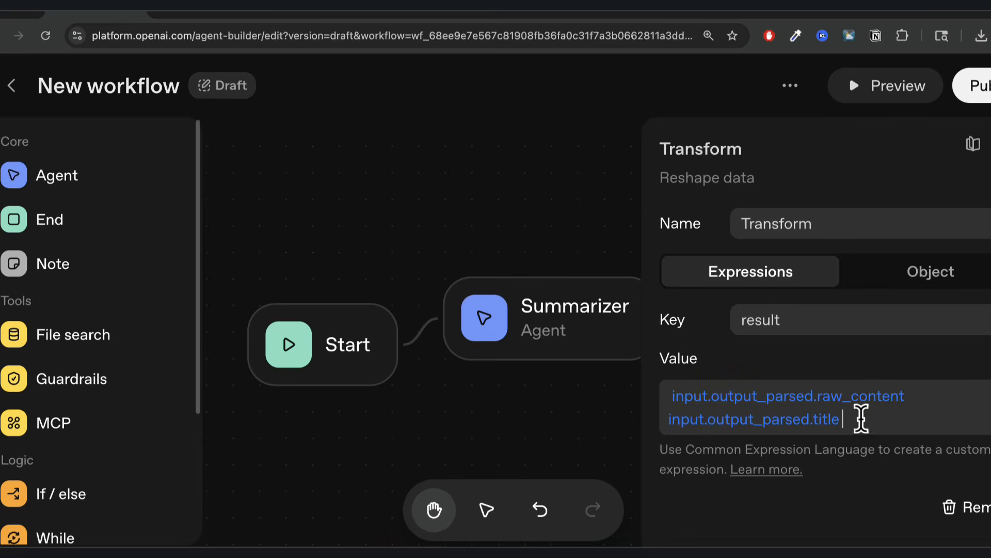
left_click_drag(856, 418, 675, 395)
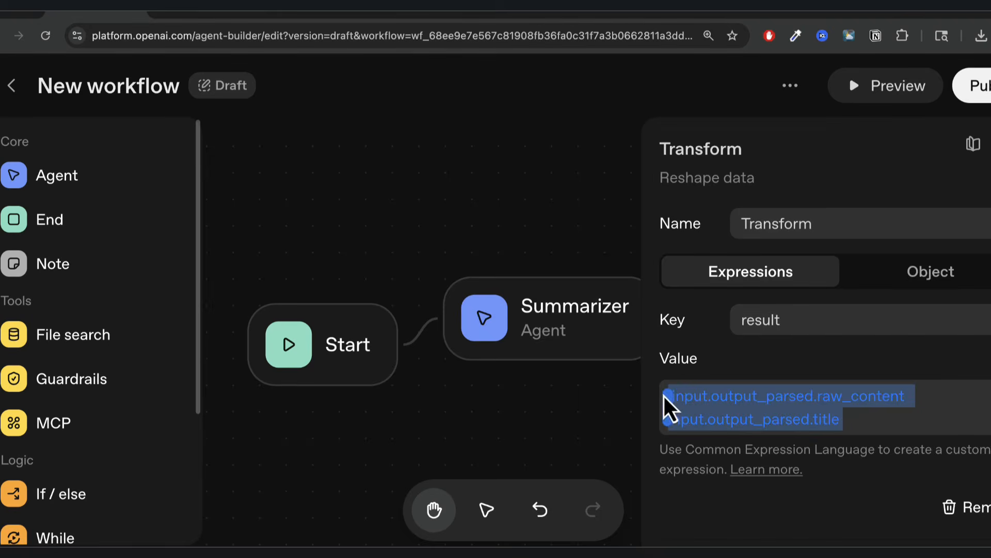
key("BackSpace")
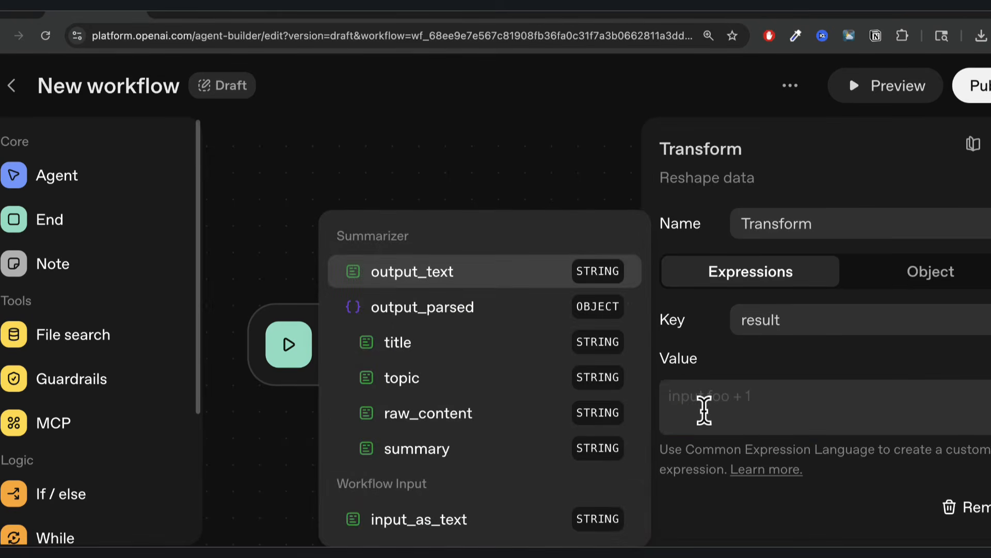
Set the Transform value to input.output_parsed.title + "Hello there".
left_click(410, 345)
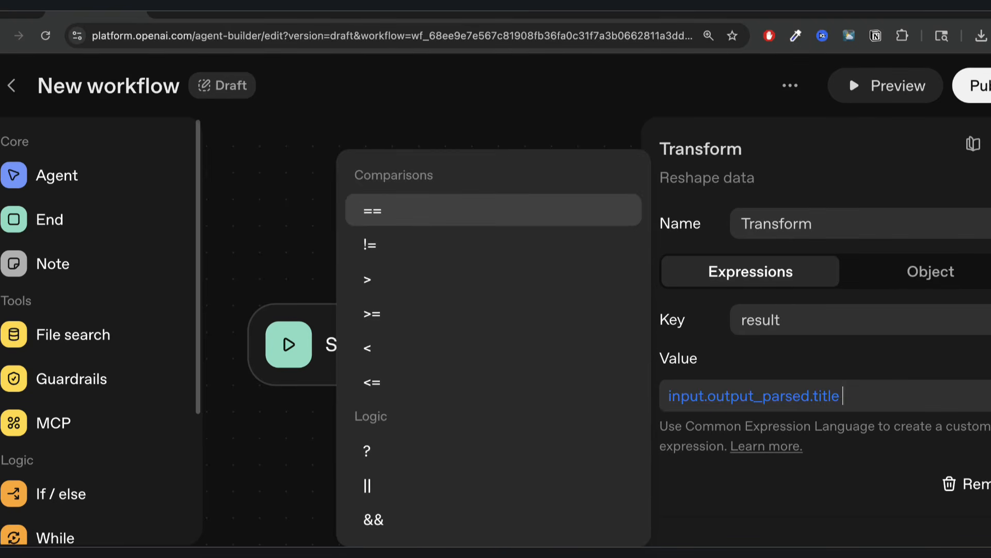
type("+ \"")
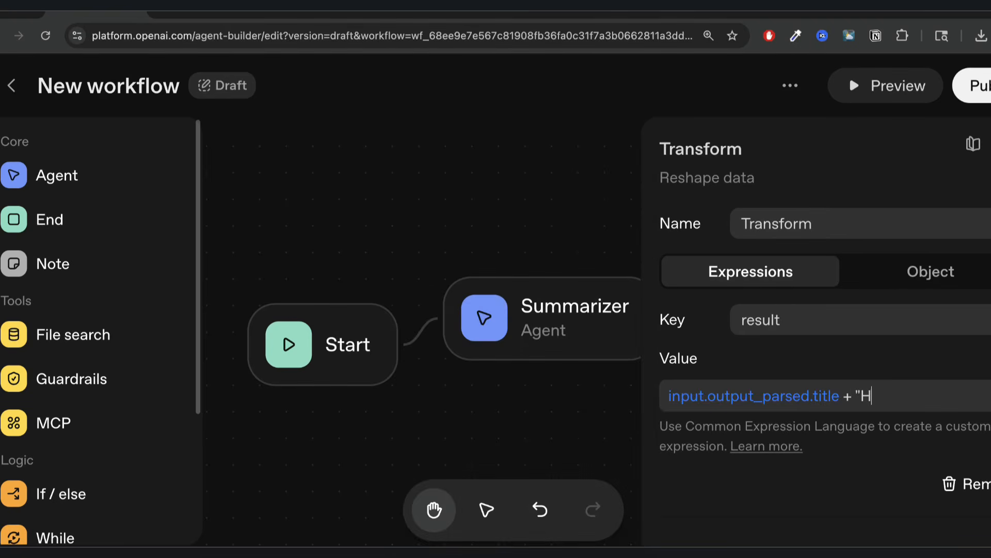
type("Hello ther")
key("BackSpace")
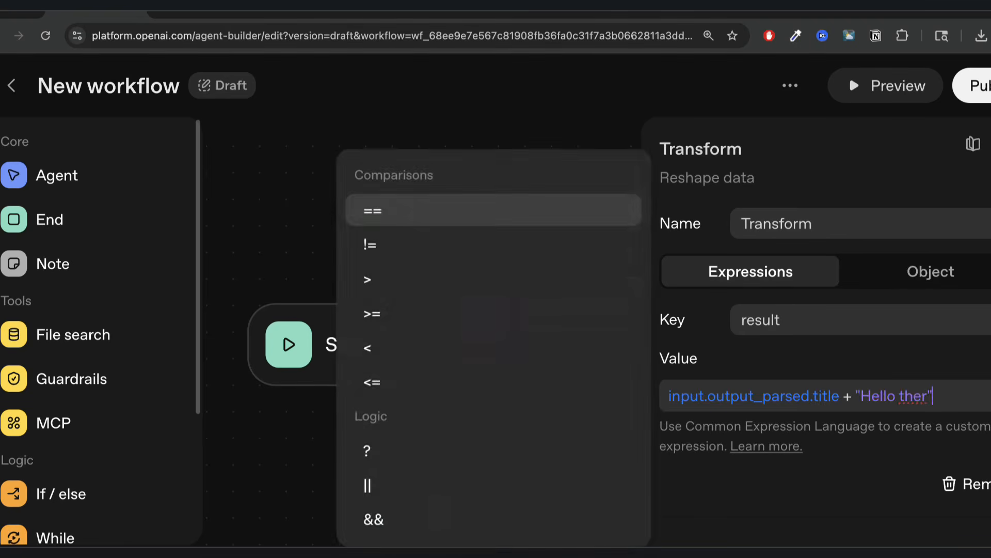
type("e")
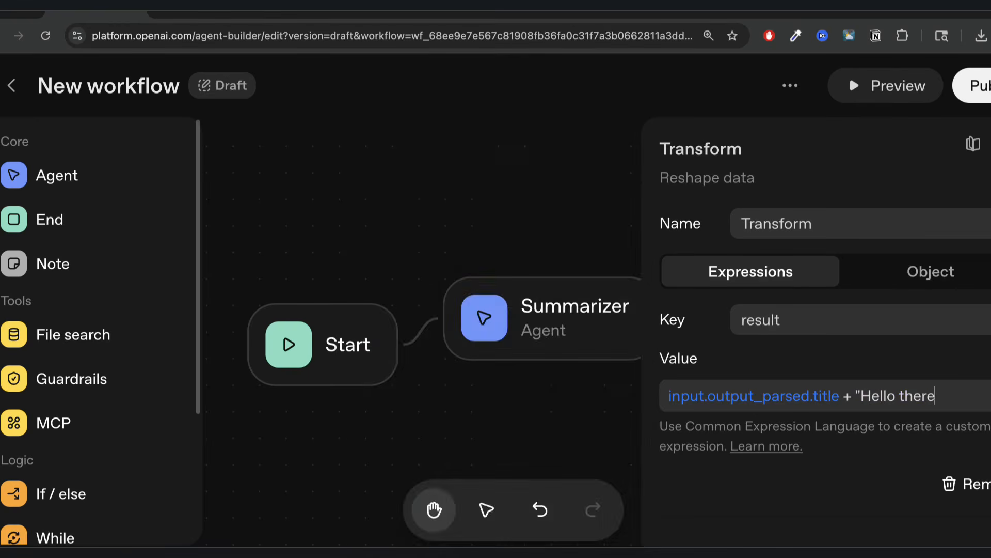
type("\"")
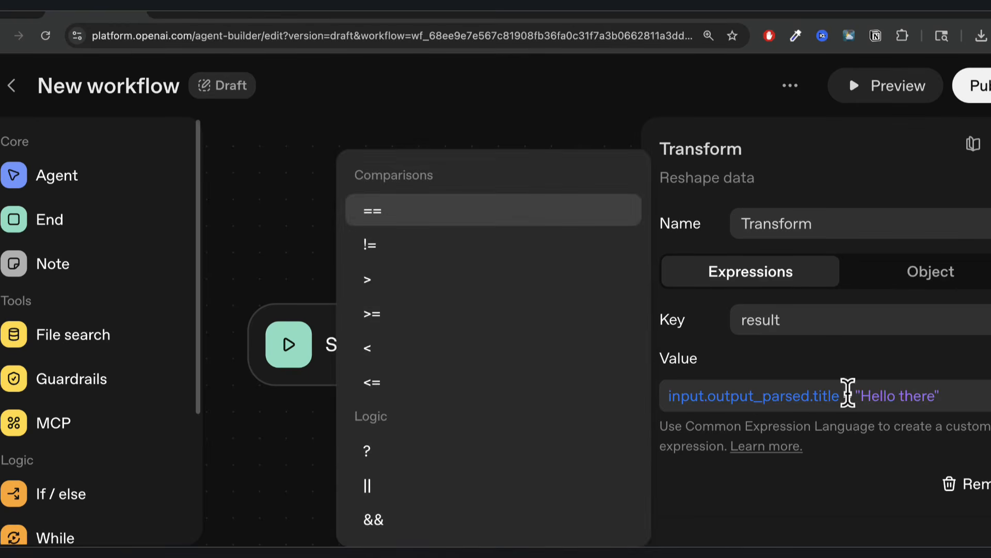
left_click(859, 467)
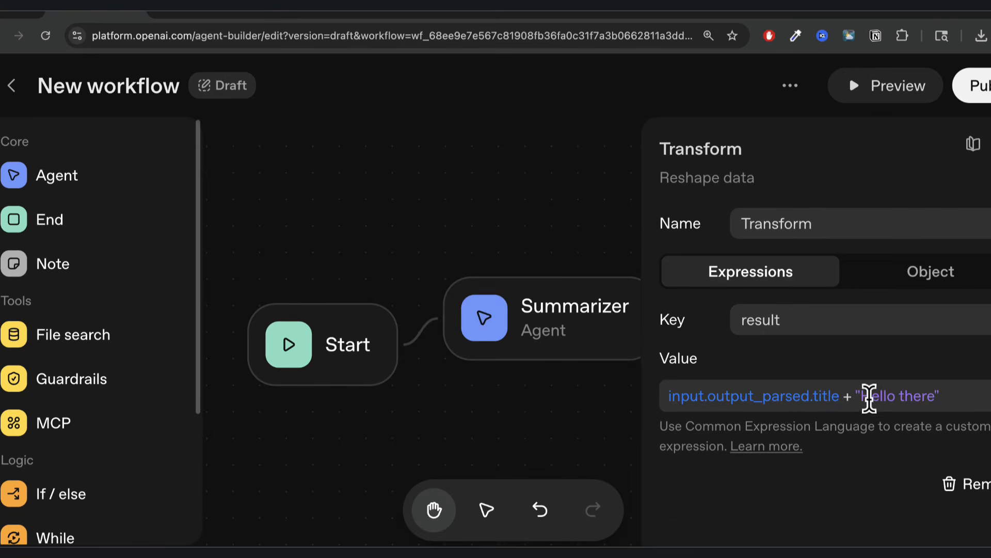
left_click_drag(861, 396, 941, 396)
Run the workflow in Preview with the message 'cats and dogs'.
left_click(856, 503)
left_click(887, 100)
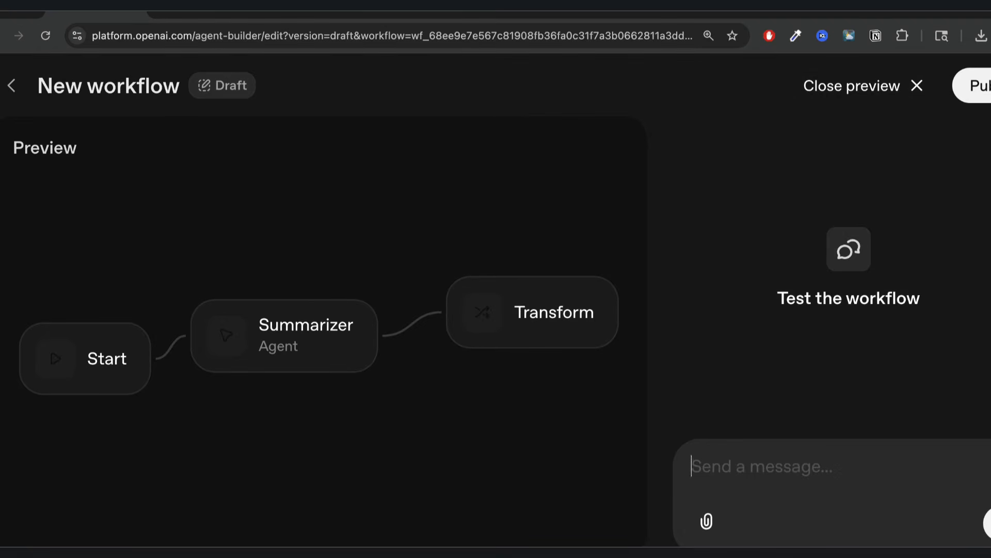
type("cats and")
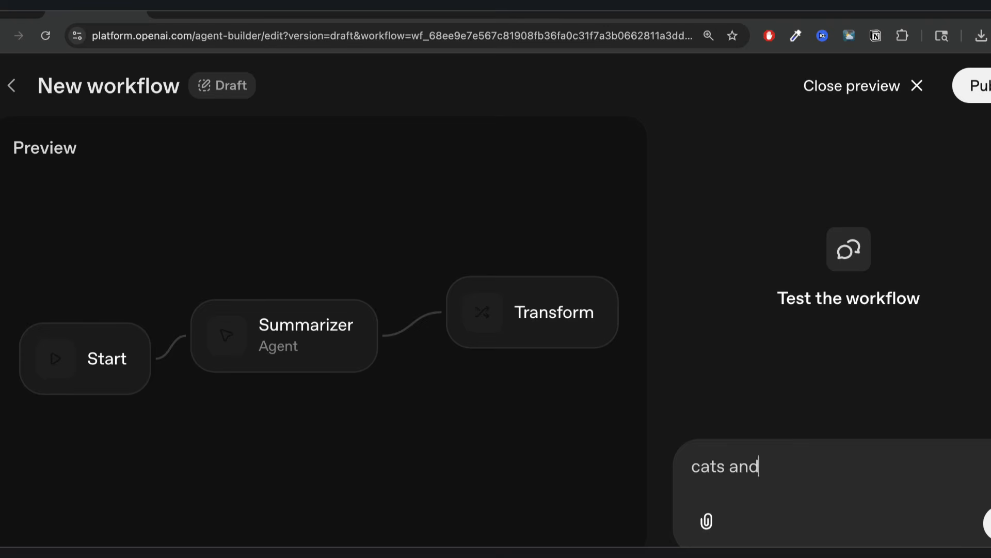
type(" dogs")
key("Return")
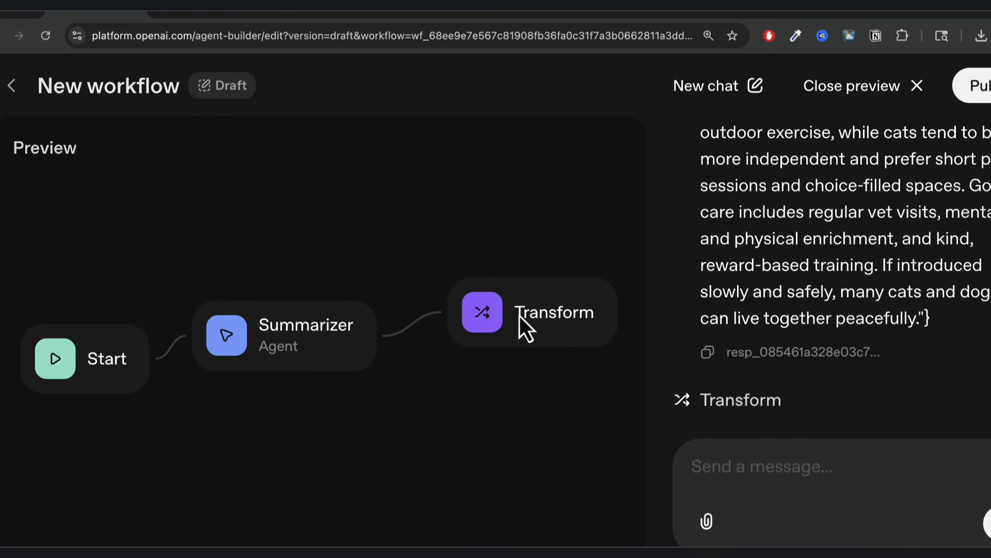
Close the preview and add an End node after Transform.
left_click(834, 100)
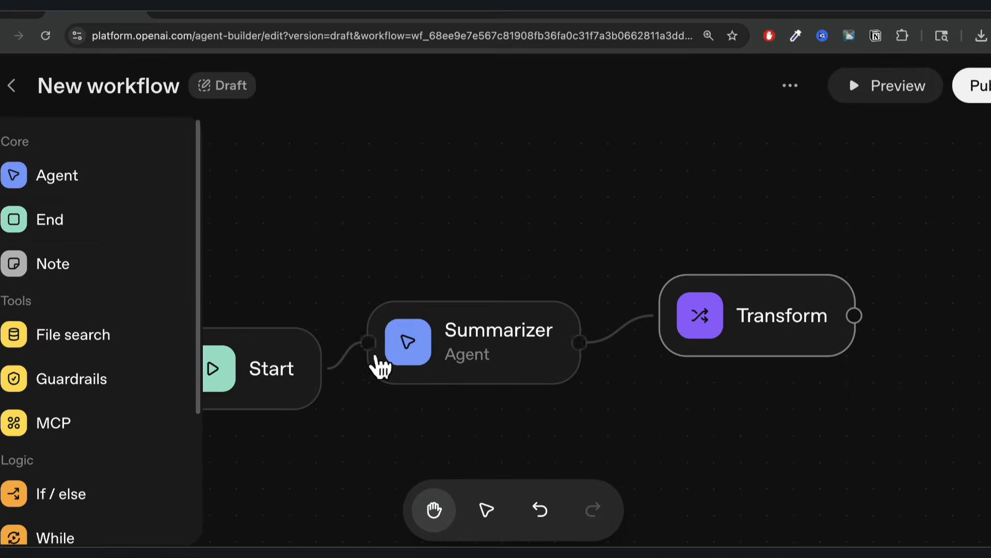
left_click_drag(854, 316, 955, 443)
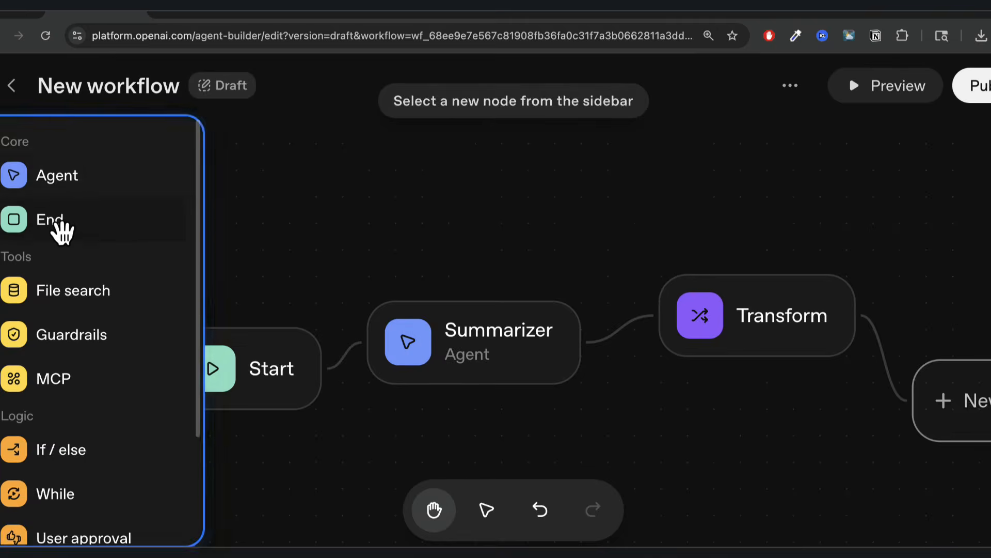
left_click(60, 222)
left_click(842, 445)
left_click_drag(841, 445, 640, 451)
Rerun the preview with a coding message and review the Summarizer's JSON output.
left_click(892, 96)
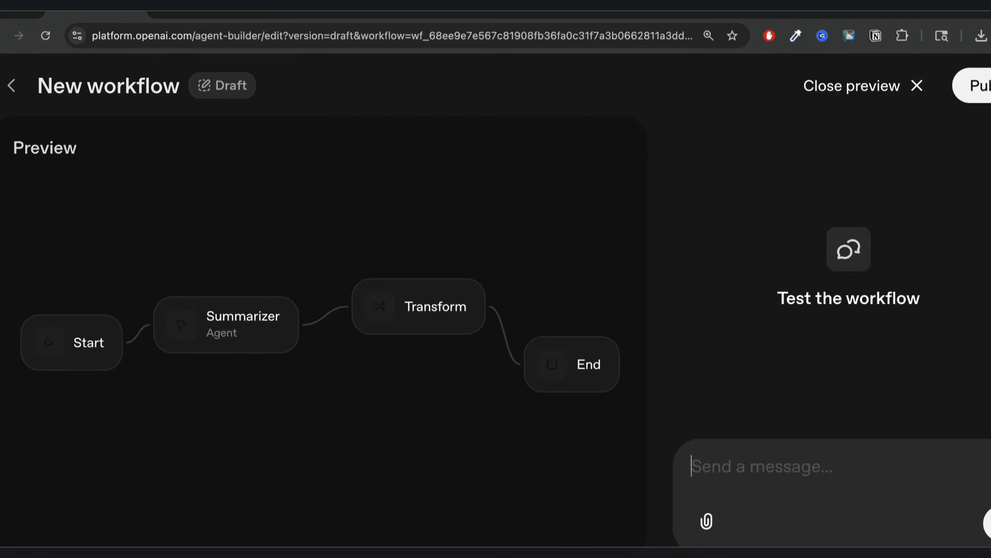
type("coding")
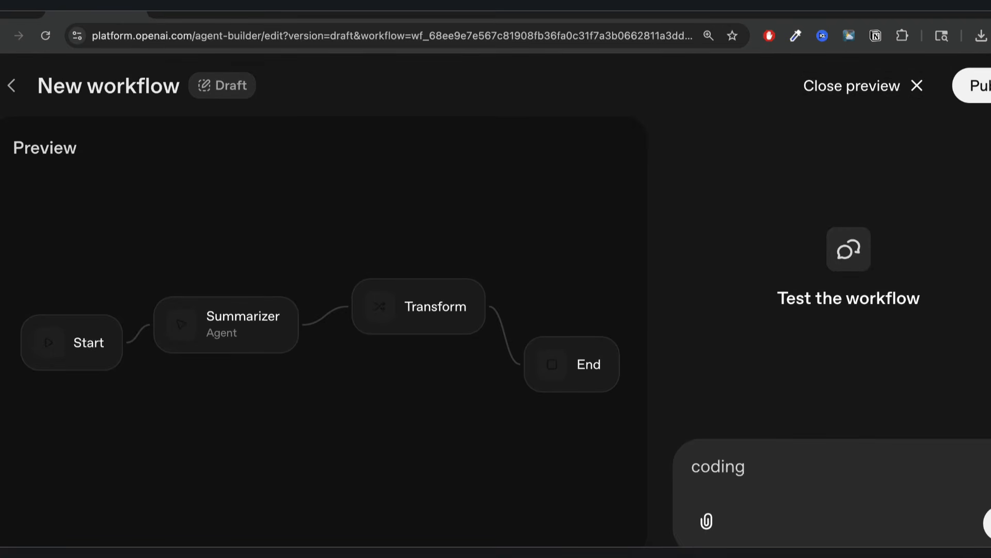
key("Return")
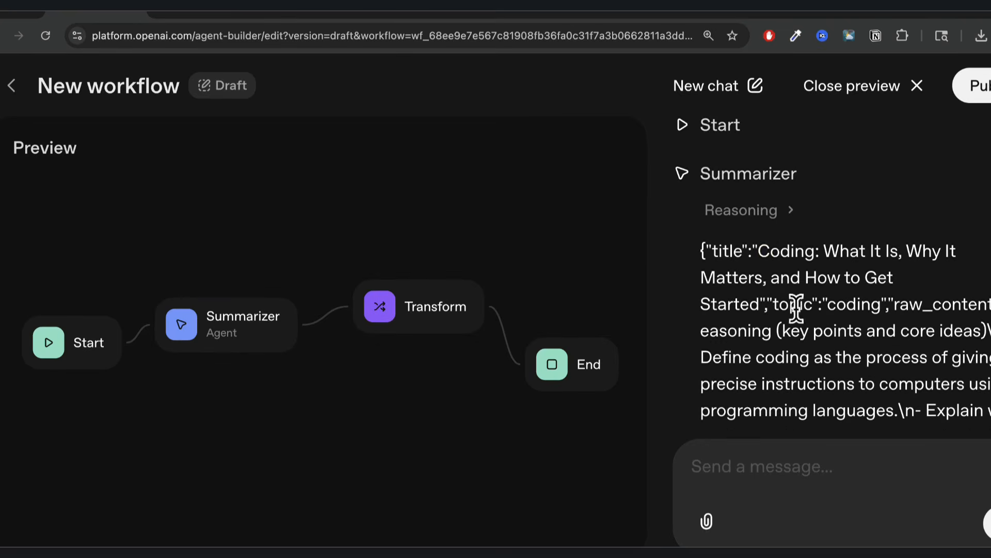
left_click_drag(692, 227, 820, 363)
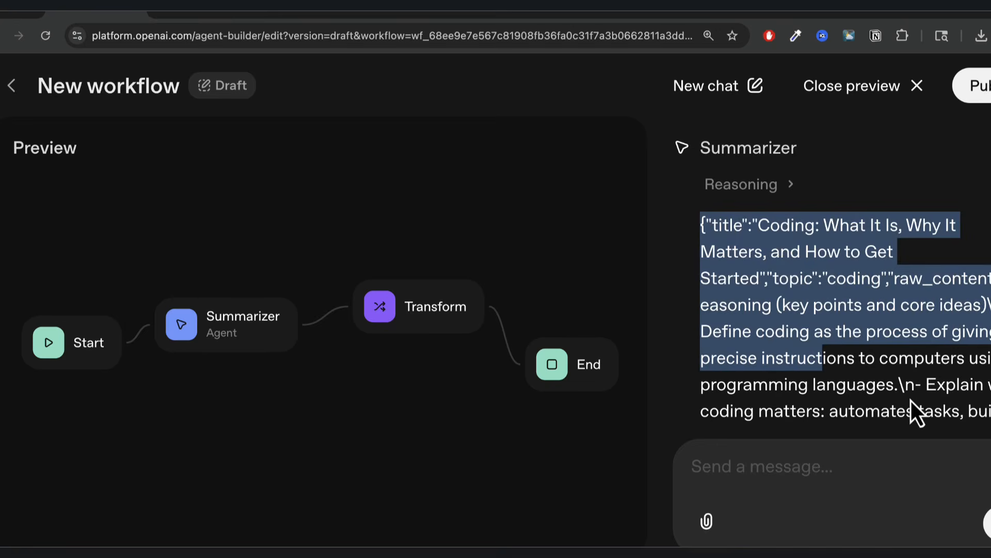
scroll(907, 392, "down", 5)
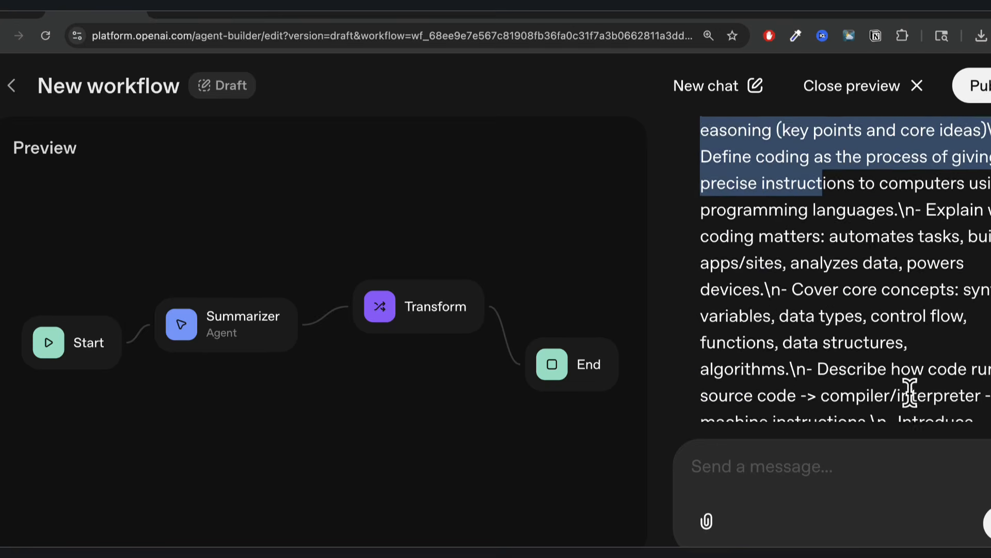
scroll(852, 357, "down", 13)
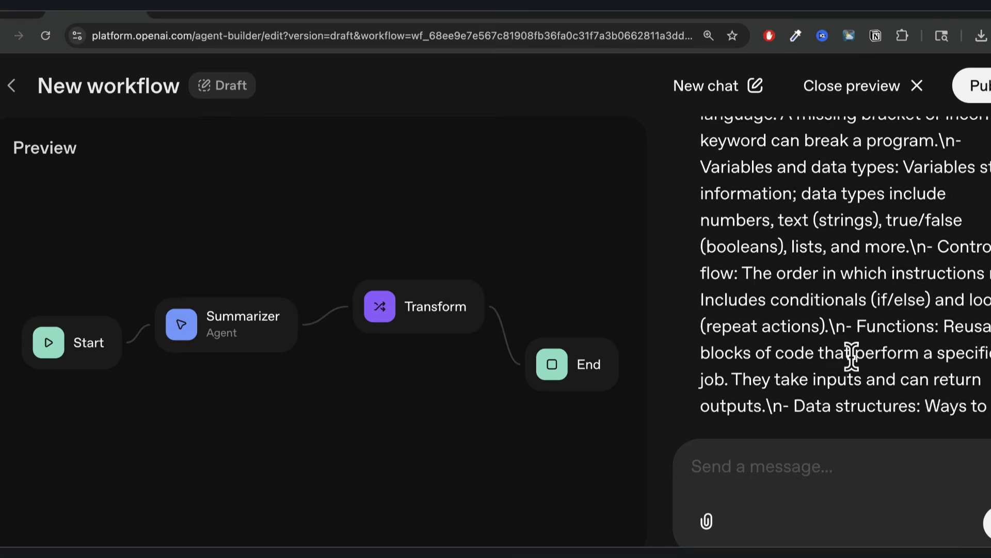
scroll(853, 356, "down", 20)
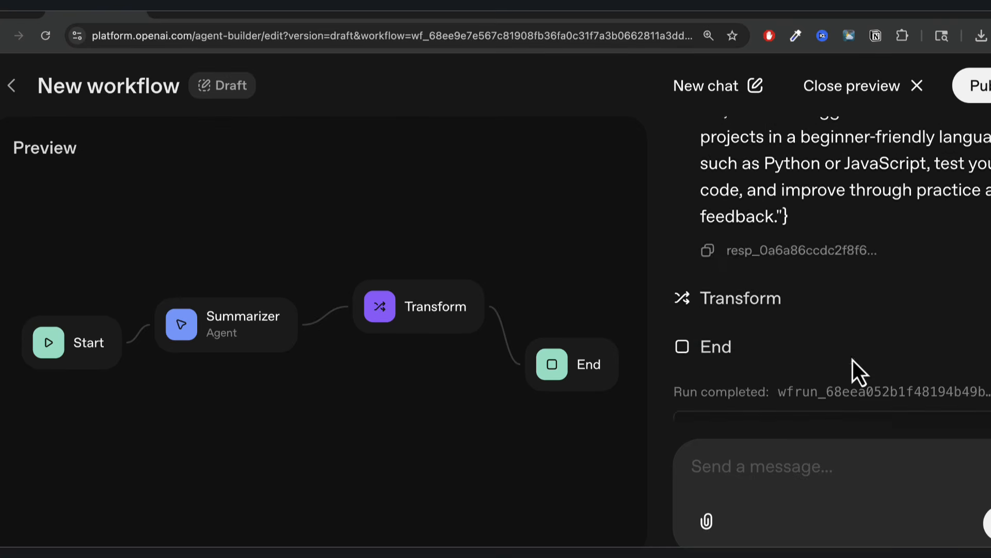
Confirm the result joins the article title with 'Hello there', then close the preview.
double_click(832, 335)
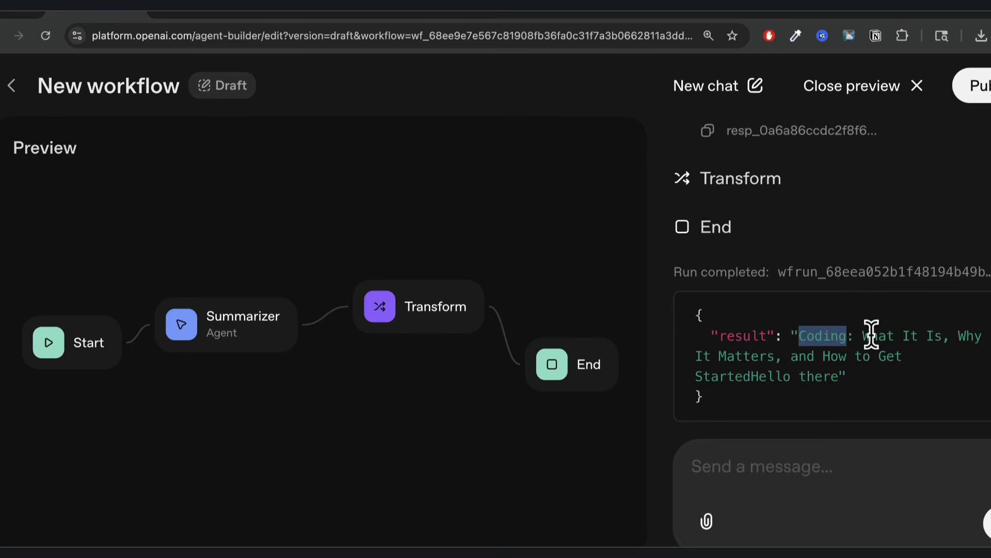
left_click_drag(861, 336, 907, 369)
left_click_drag(906, 390, 748, 380)
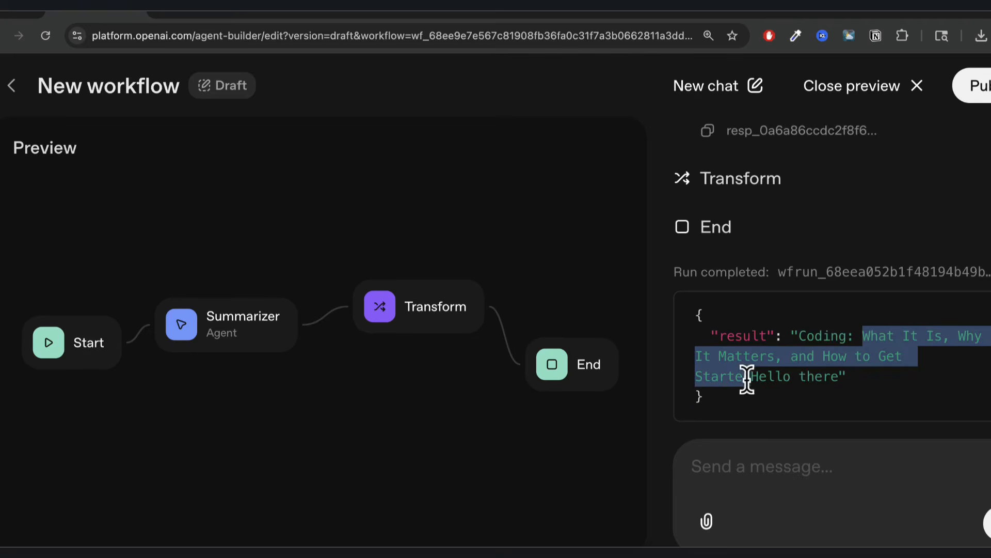
left_click(759, 381)
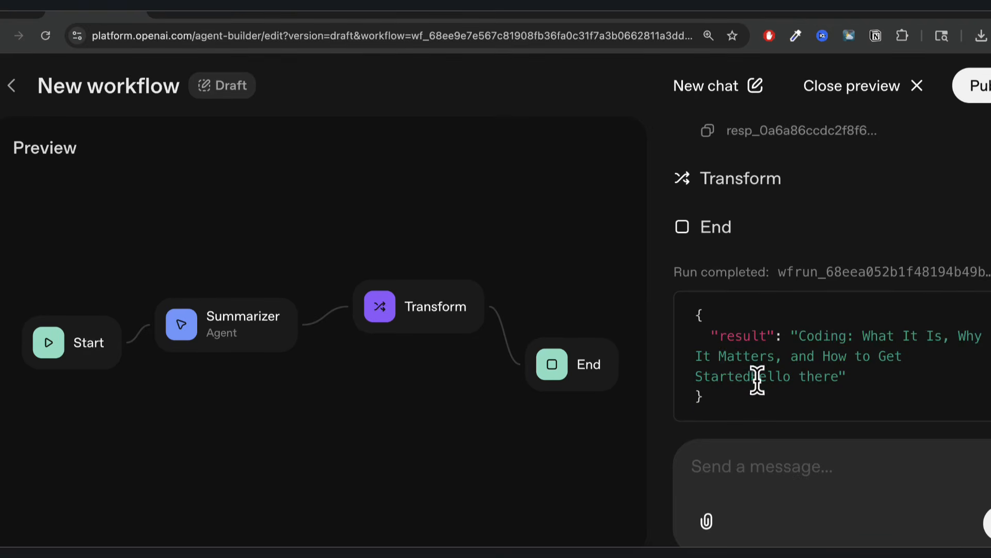
left_click_drag(750, 379, 841, 377)
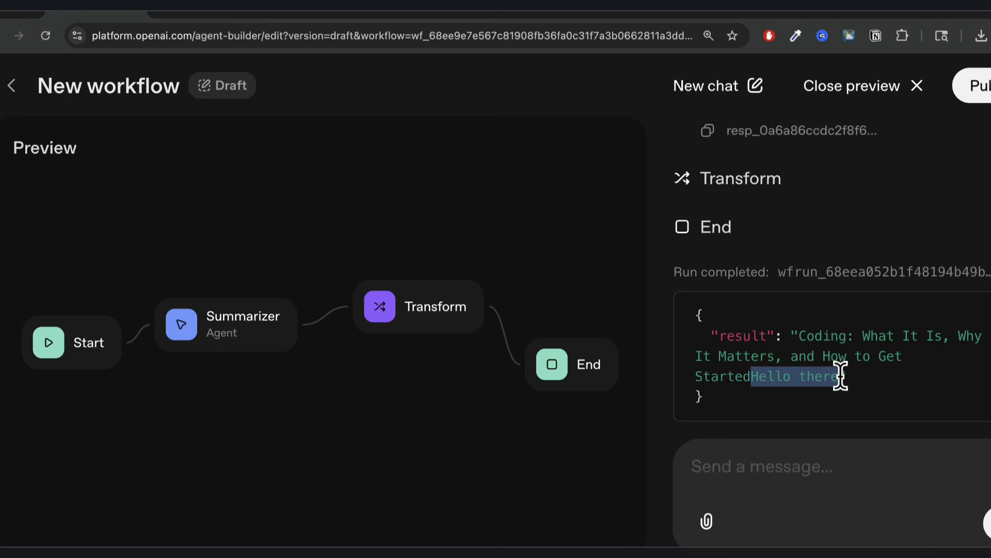
left_click(878, 91)
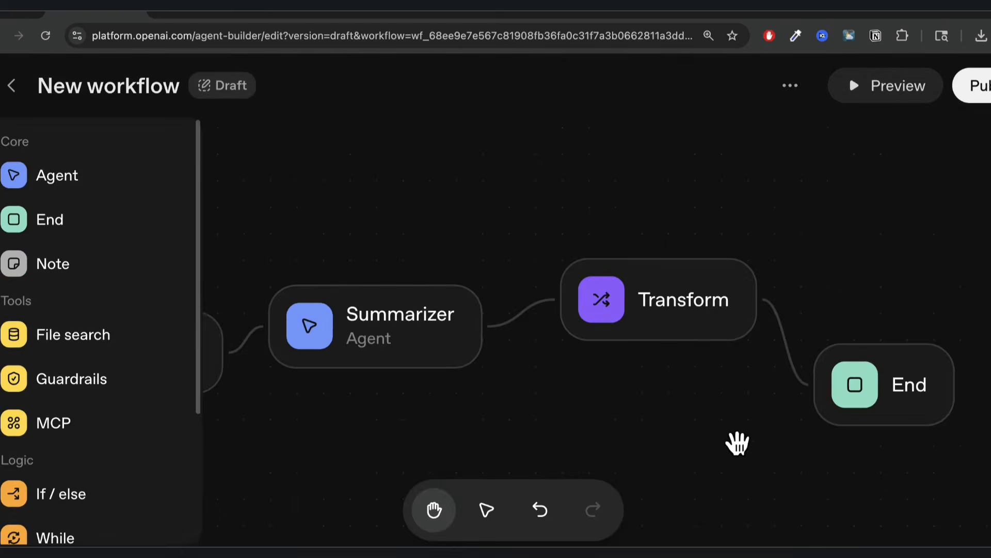
Open the Transform step's title + 'Hello there' expression and read the Common Expression Language help.
left_click(677, 302)
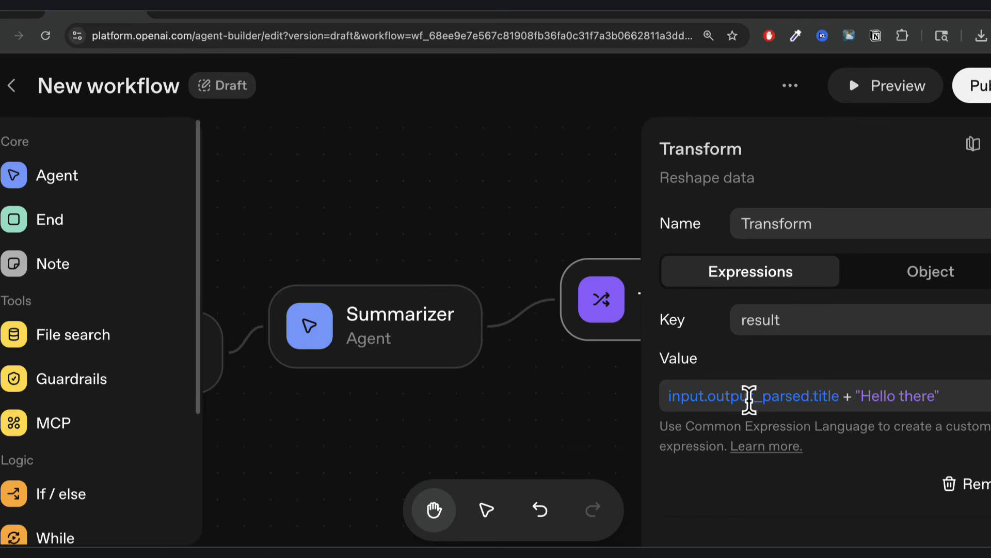
double_click(847, 396)
left_click(771, 447)
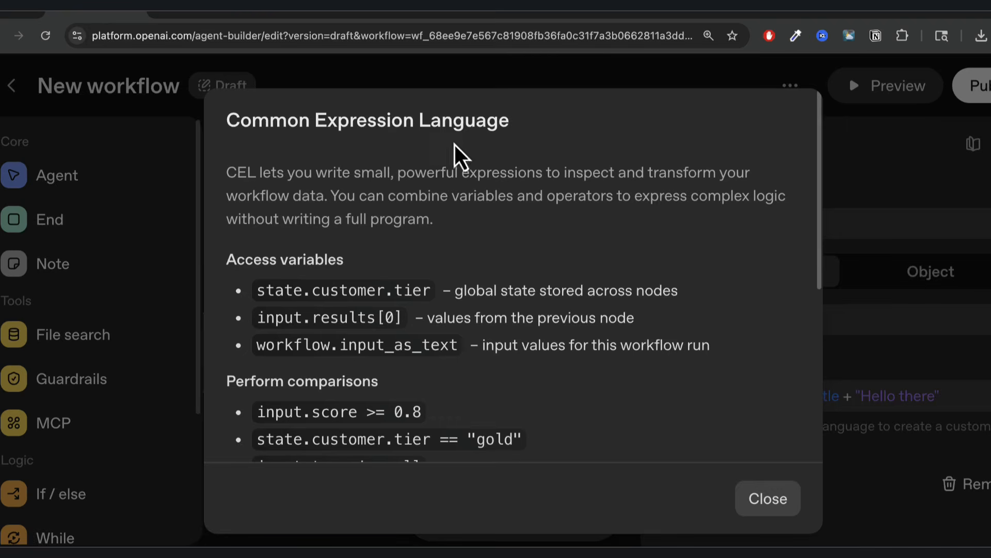
scroll(410, 271, "down", 6)
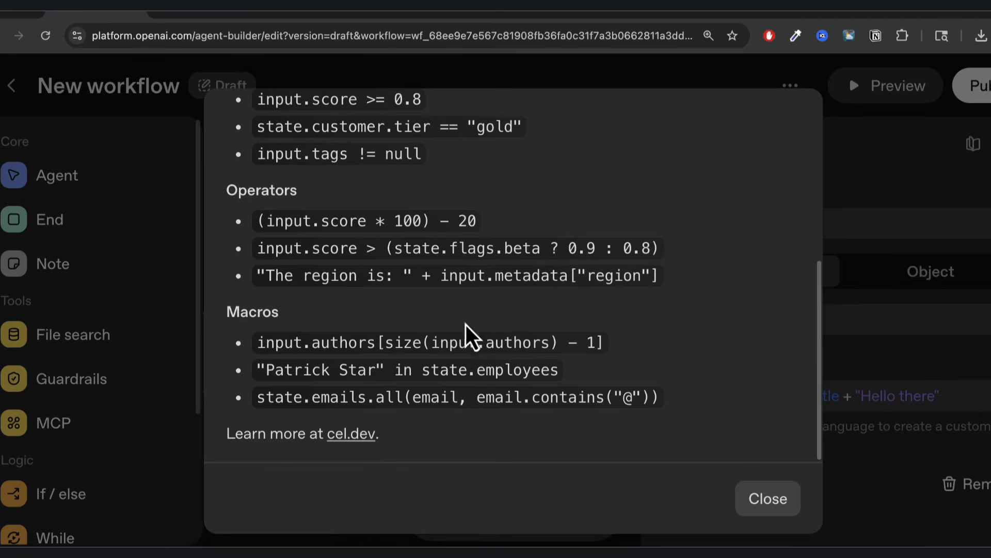
scroll(463, 323, "up", 1)
scroll(401, 291, "up", 3)
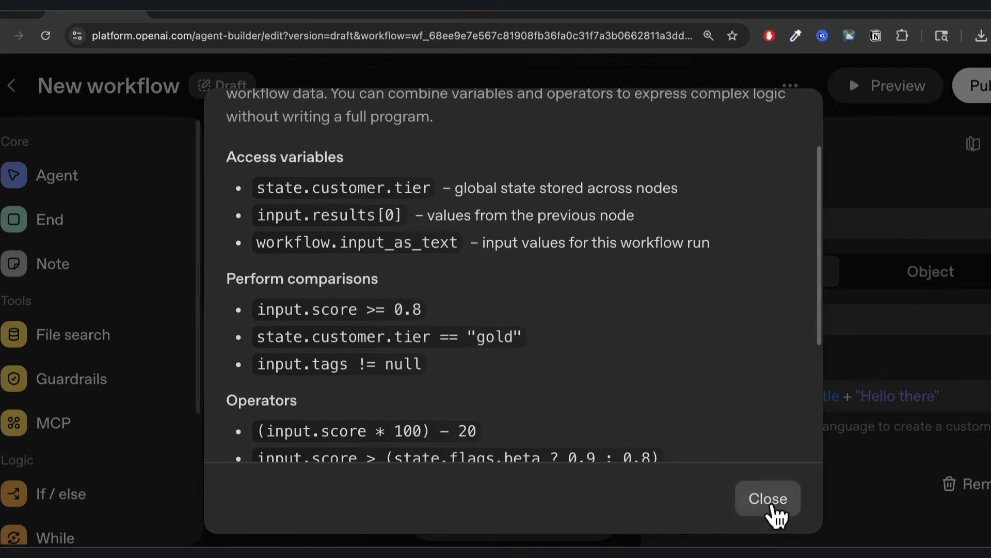
left_click(768, 498)
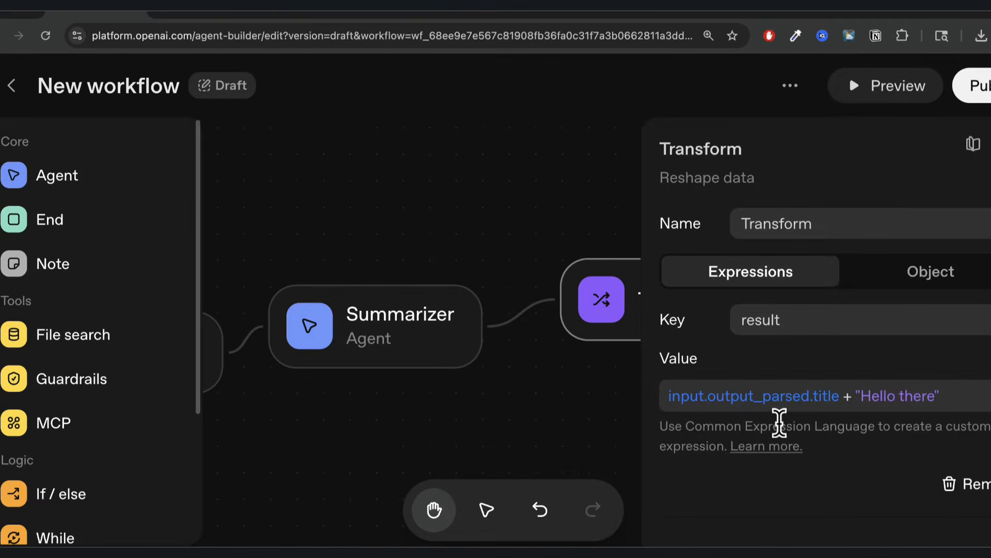
Try Object output with a new schema, cancel it, and return to Expressions mode.
left_click(934, 275)
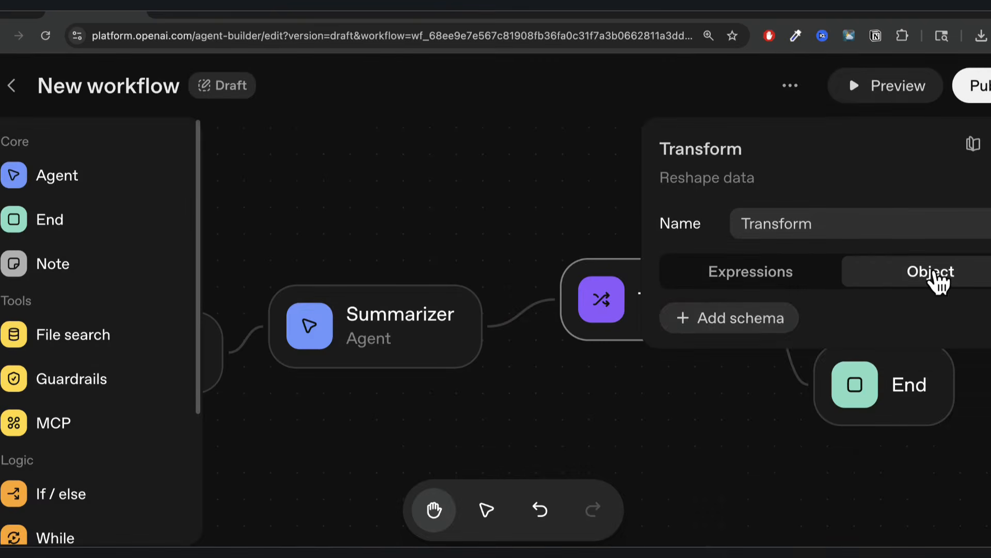
left_click(761, 331)
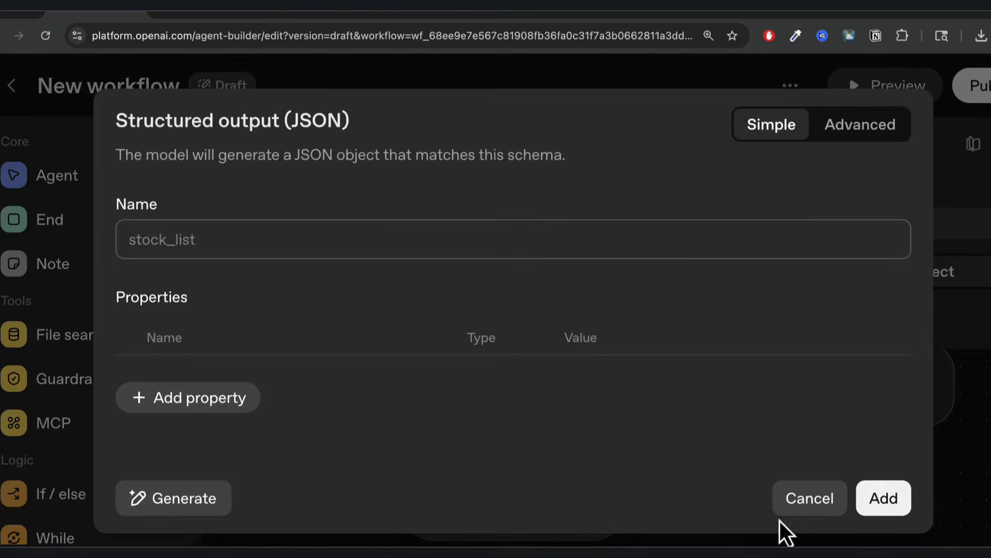
left_click(811, 500)
left_click(751, 279)
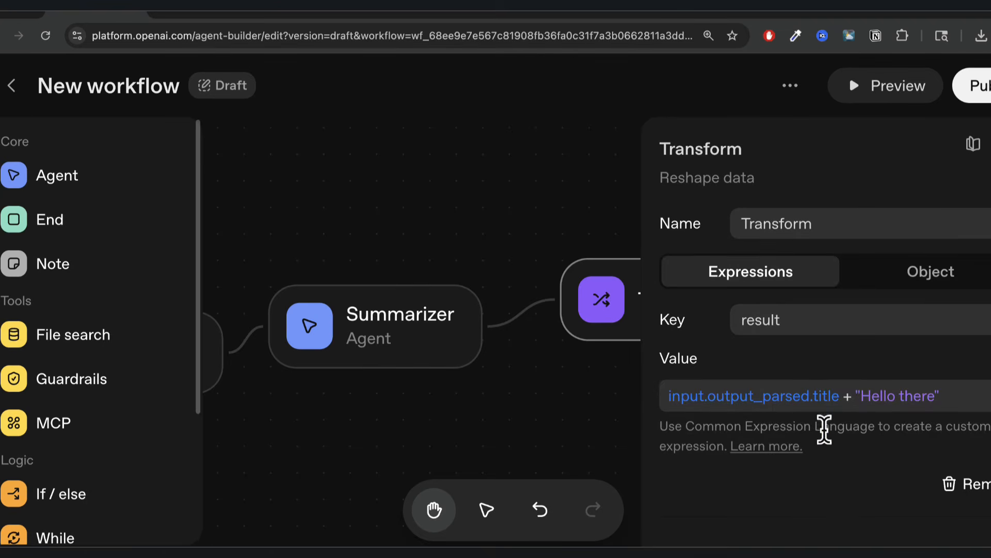
Replace the Transform value with a pasted expression formatting title, topic, summary, raw_content and footer.
triple_click(905, 398)
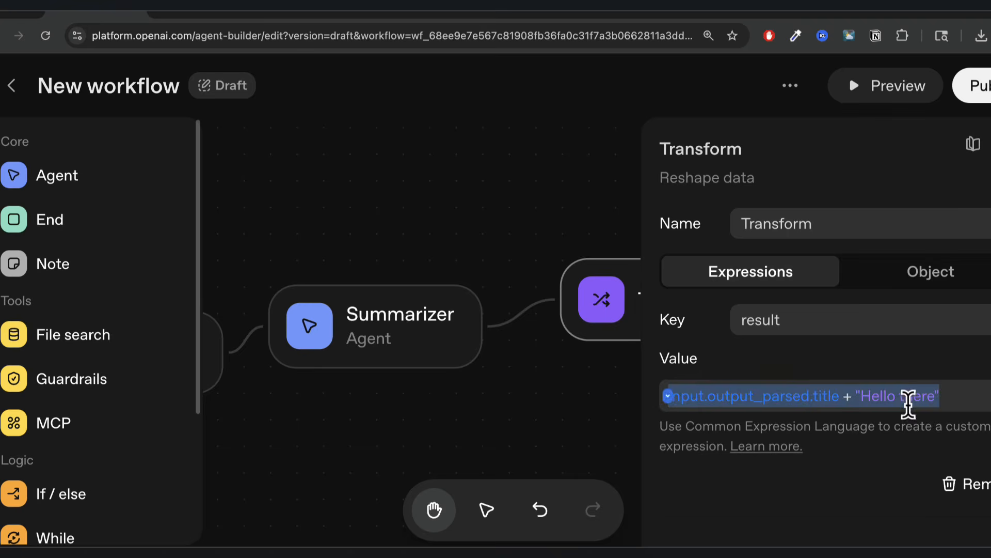
key("BackSpace")
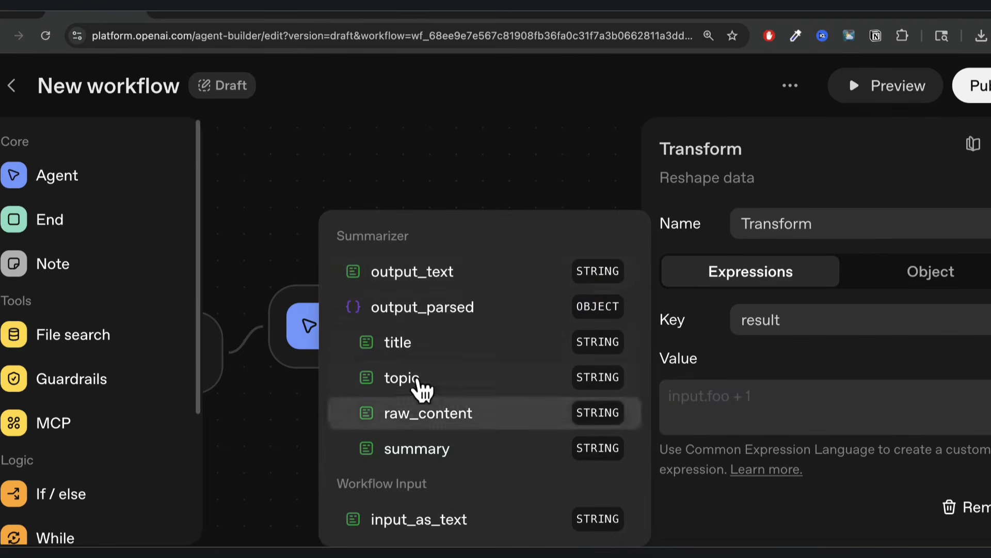
key("Up")
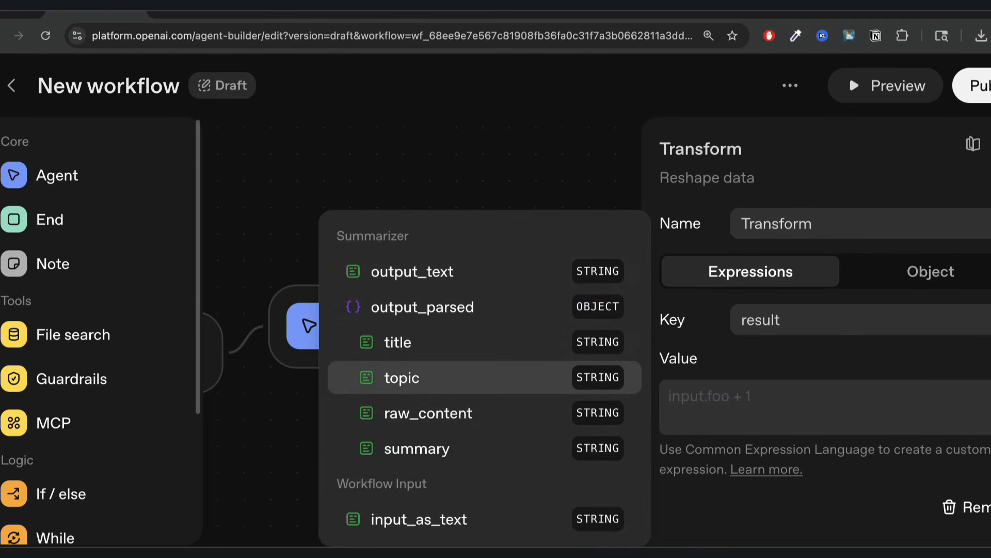
key("Escape")
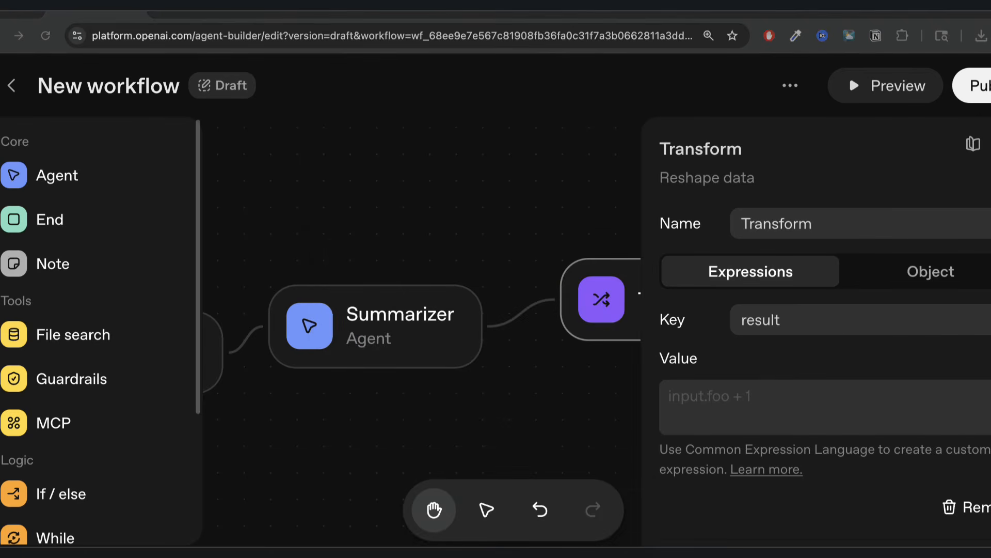
left_click(726, 420)
key("ctrl+v")
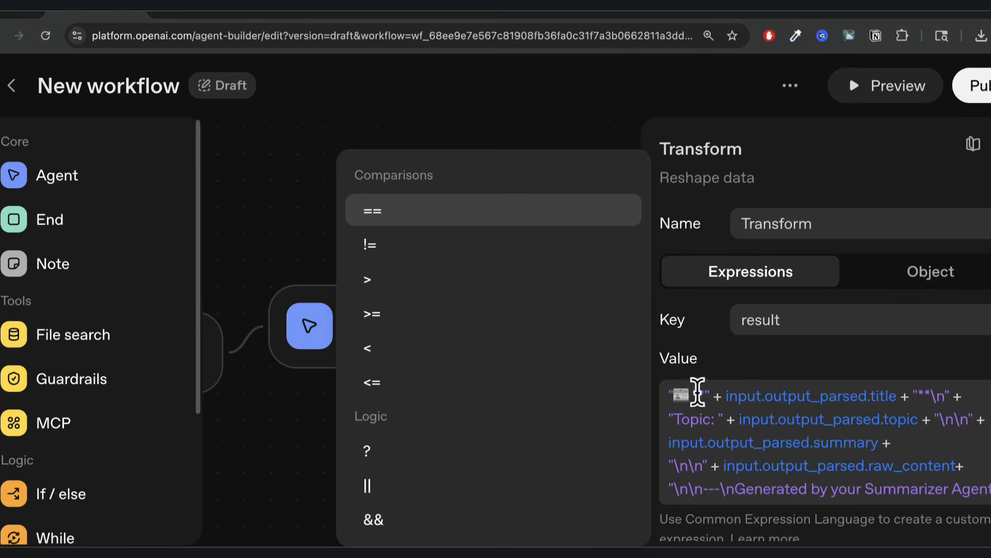
Review the expression's title, topic, summary, raw_content references and 'Generated by your Summarizer Agent' line.
left_click_drag(728, 396, 892, 401)
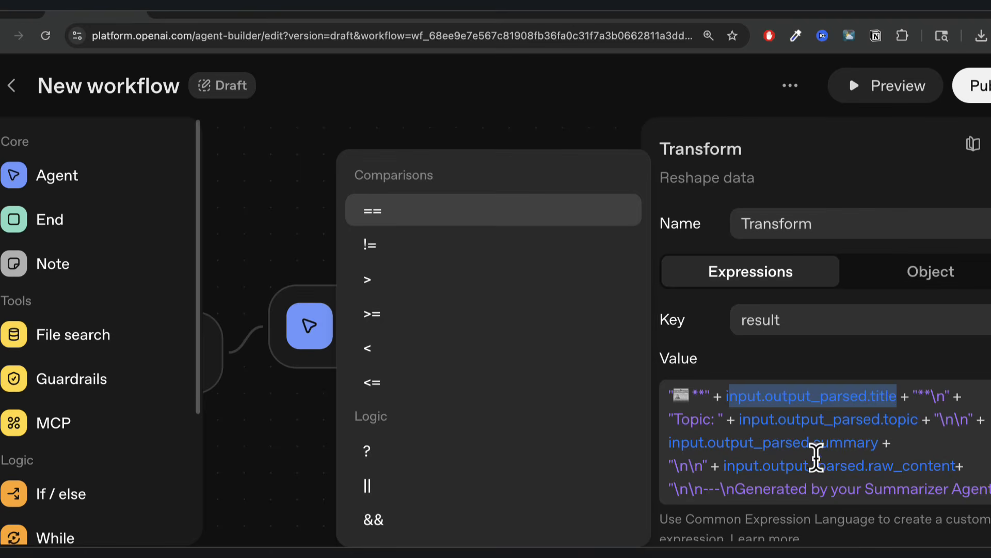
double_click(700, 420)
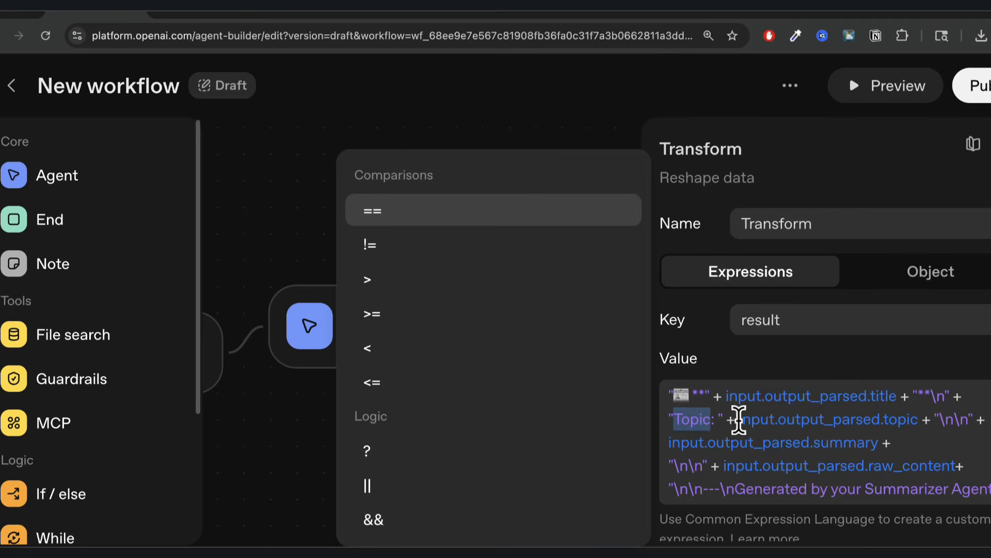
left_click_drag(739, 419, 911, 418)
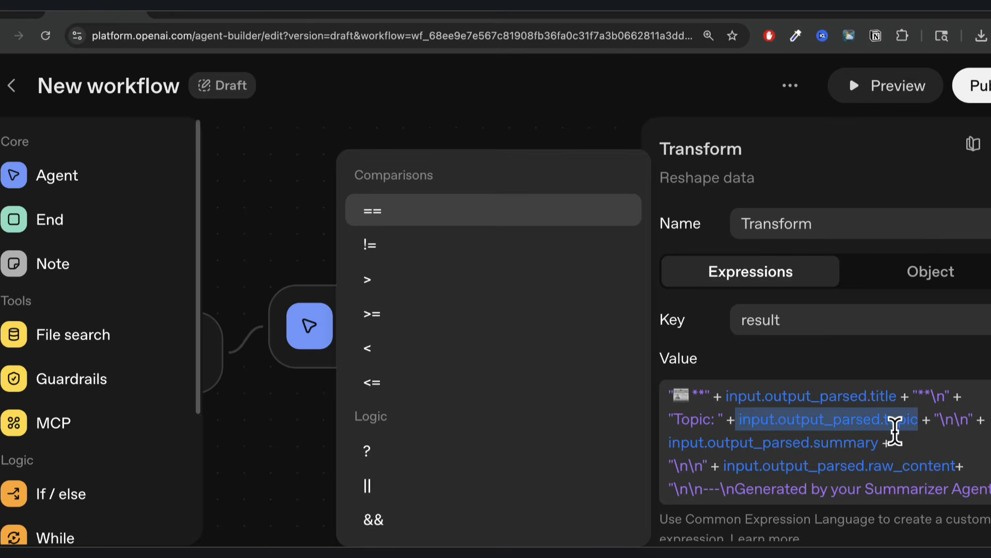
left_click_drag(939, 419, 963, 424)
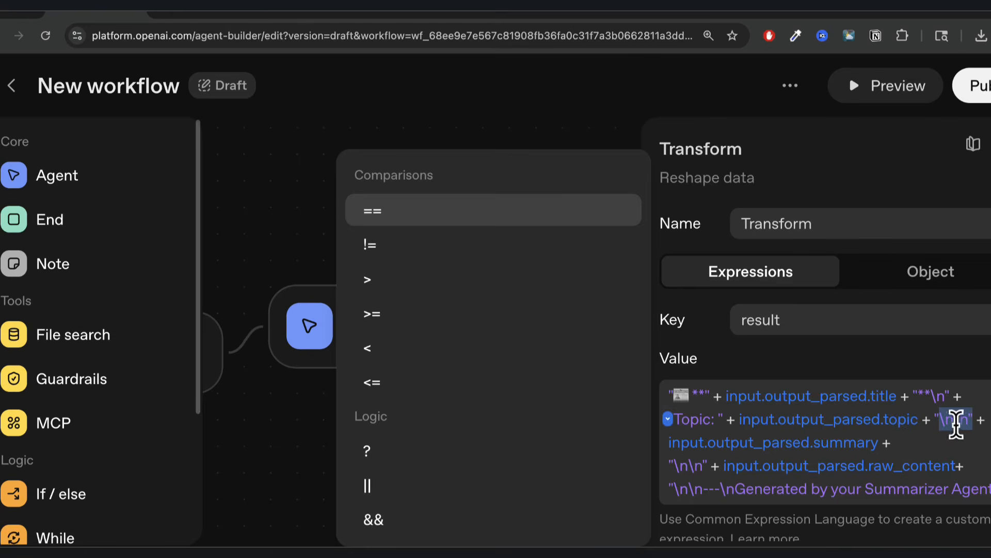
double_click(775, 442)
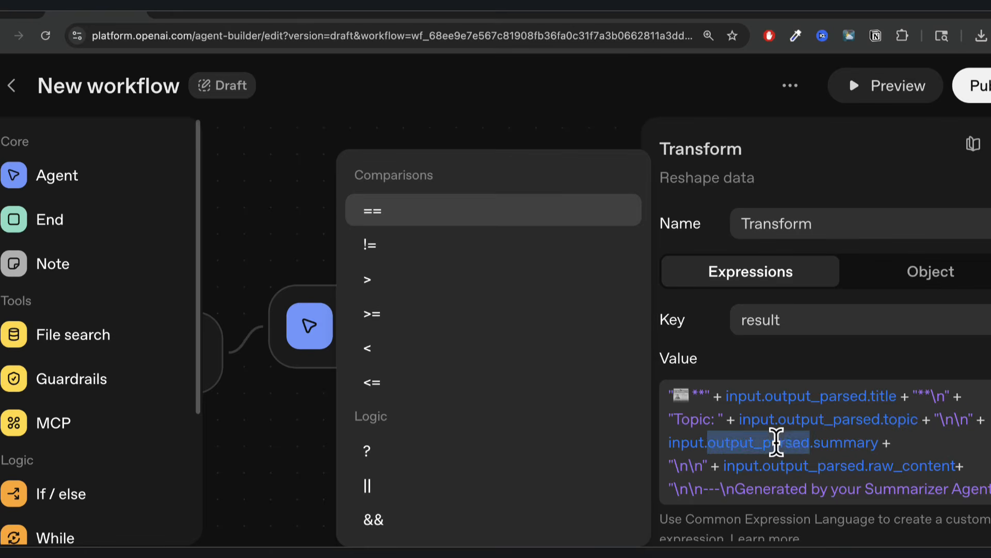
double_click(847, 442)
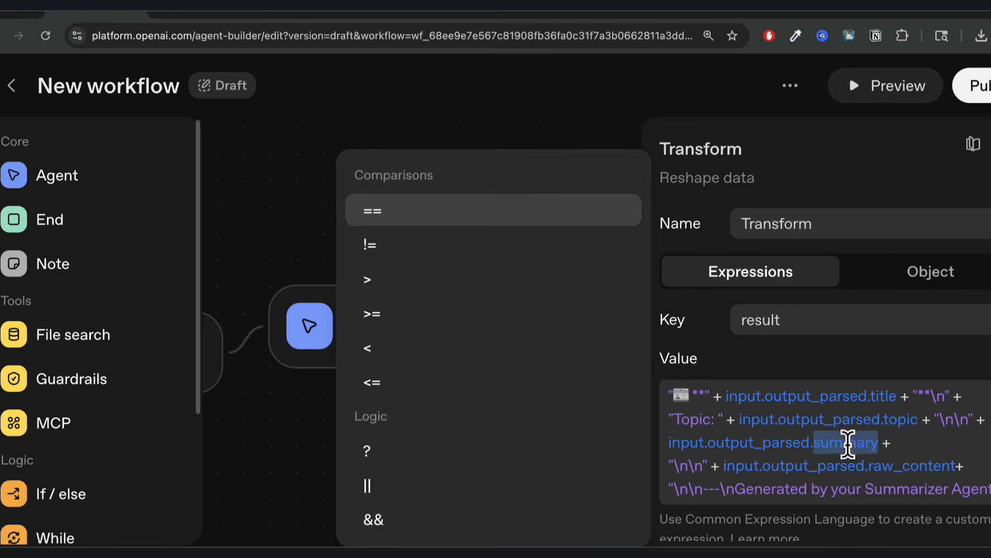
scroll(848, 453, "down", 1)
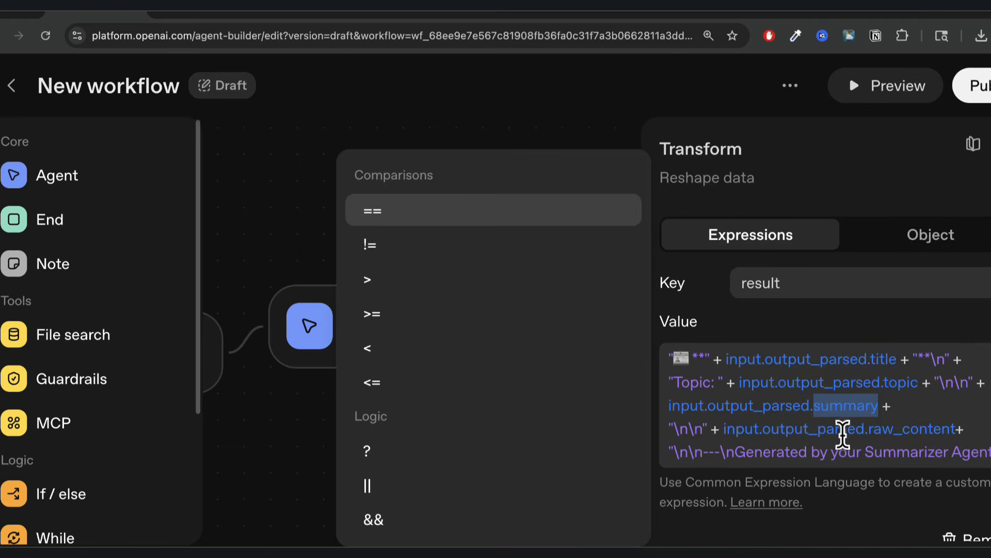
double_click(828, 429)
double_click(905, 428)
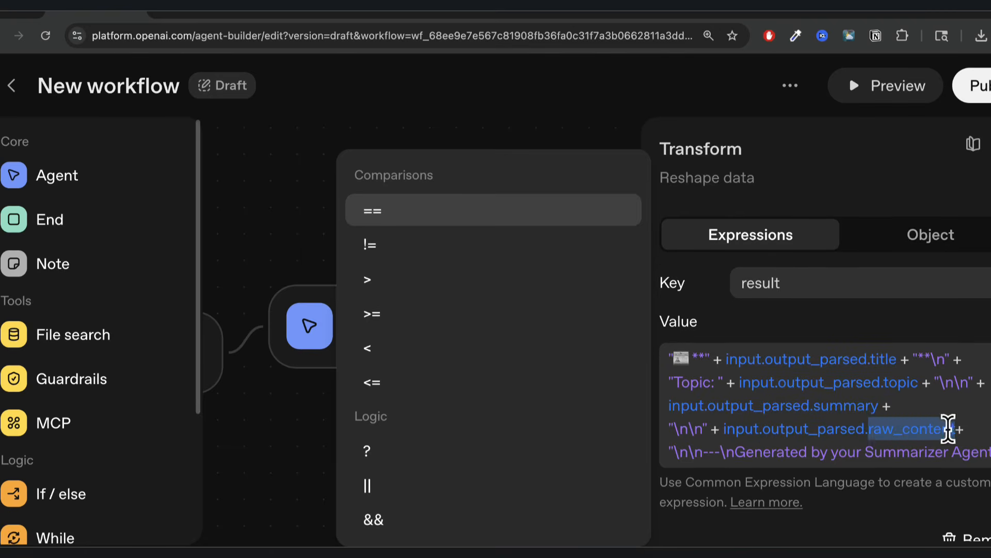
left_click(874, 429)
left_click_drag(868, 428, 944, 436)
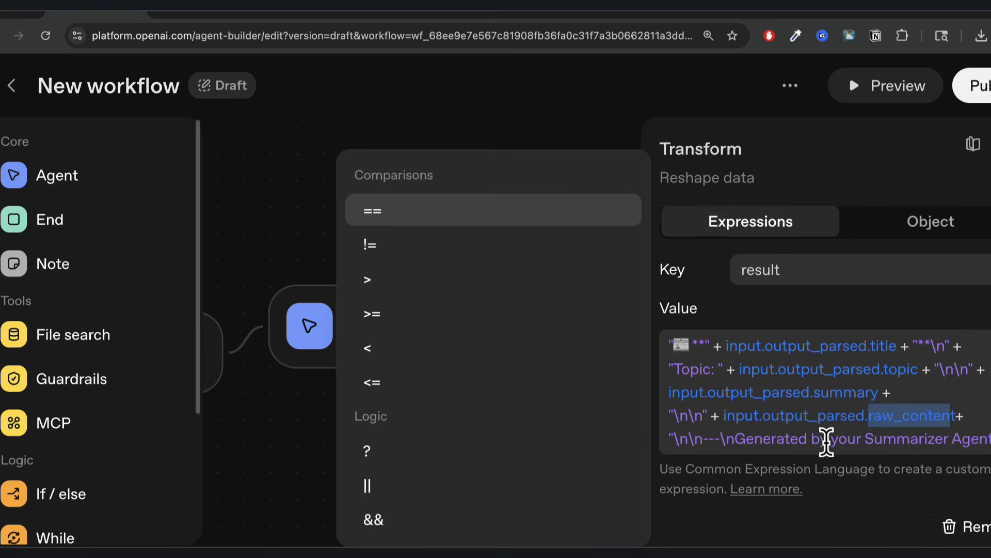
left_click_drag(734, 452, 878, 458)
left_click(978, 454)
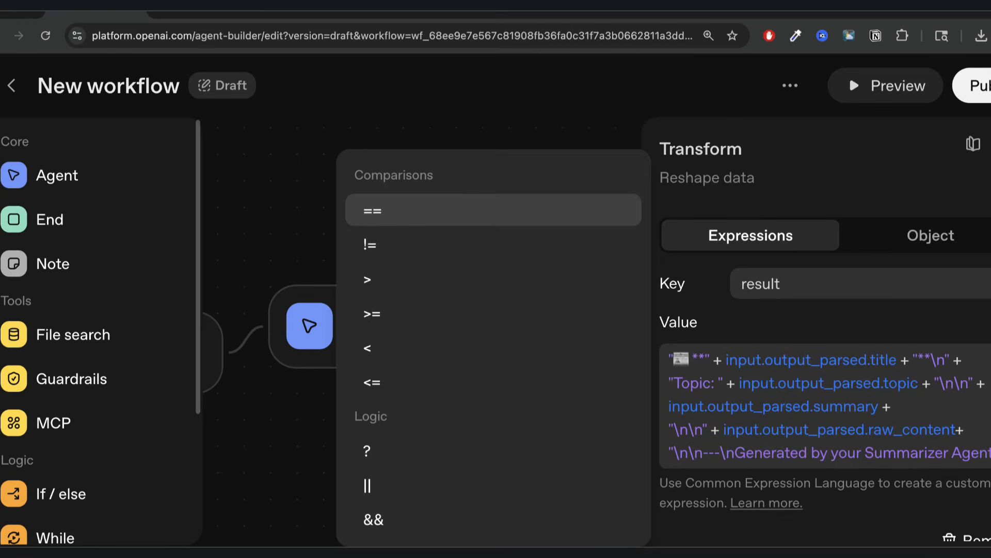
scroll(937, 428, "up", 1)
scroll(938, 427, "down", 2)
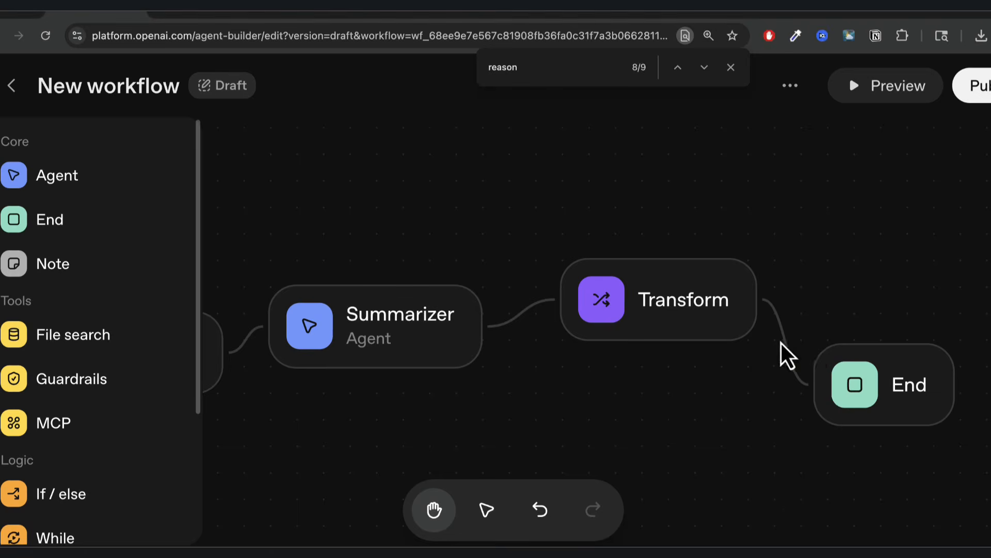
Delete the Transform-to-End connection and add a new Agent step after Transform.
left_click(783, 344)
left_click(765, 495)
left_click(791, 370)
left_click(970, 142)
left_click_drag(856, 361, 948, 408)
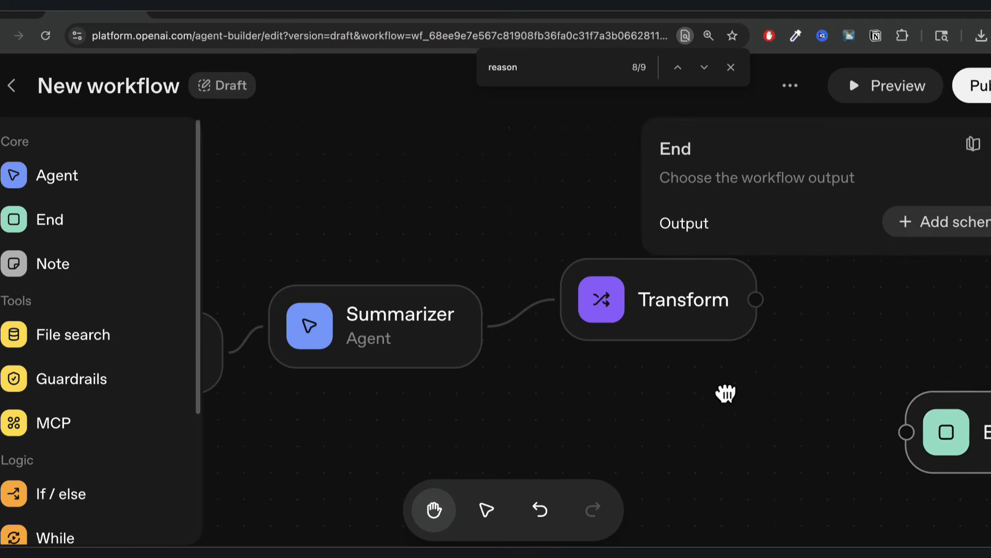
left_click_drag(730, 393, 593, 465)
left_click_drag(625, 375, 739, 316)
left_click(82, 181)
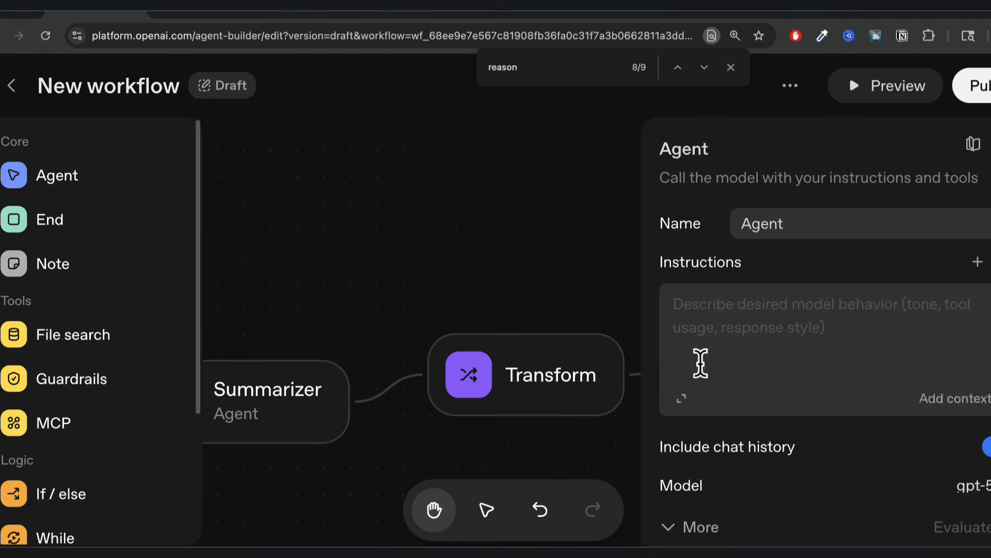
Name the new agent 'Format Agent' and paste its formatting instructions.
double_click(768, 226)
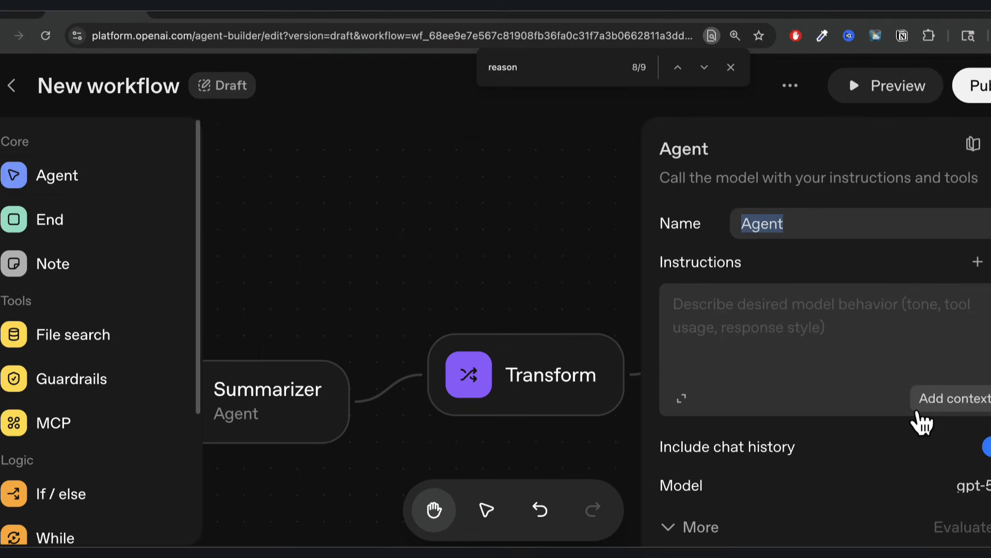
type("Format A")
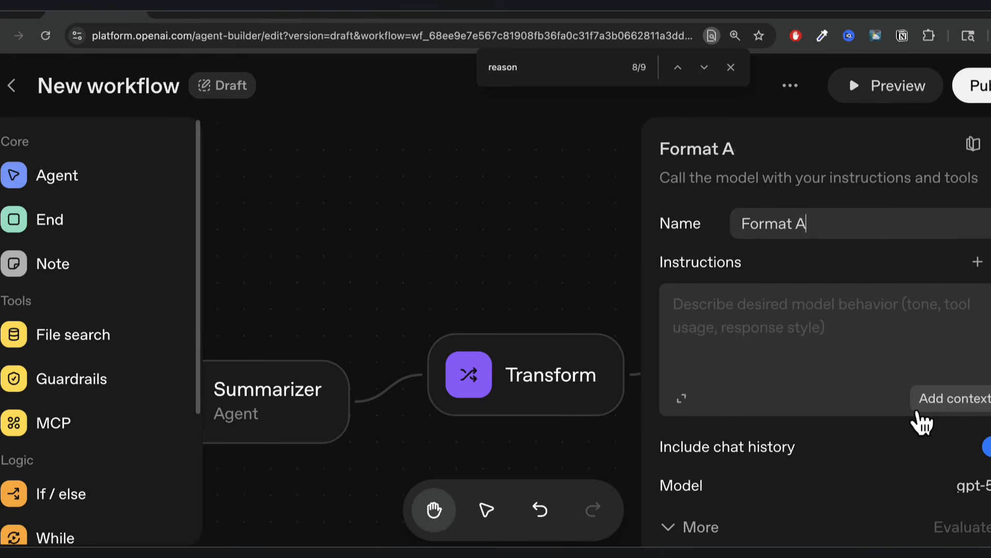
type("gent")
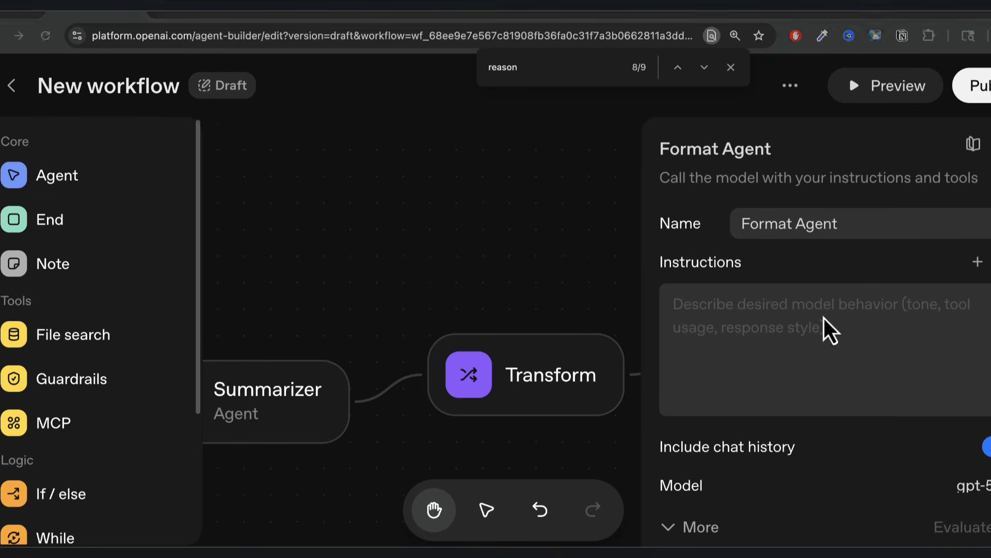
left_click(784, 314)
type("Format the provided input into clear, well-structured markdown suitable for display in a user interface (UI).")
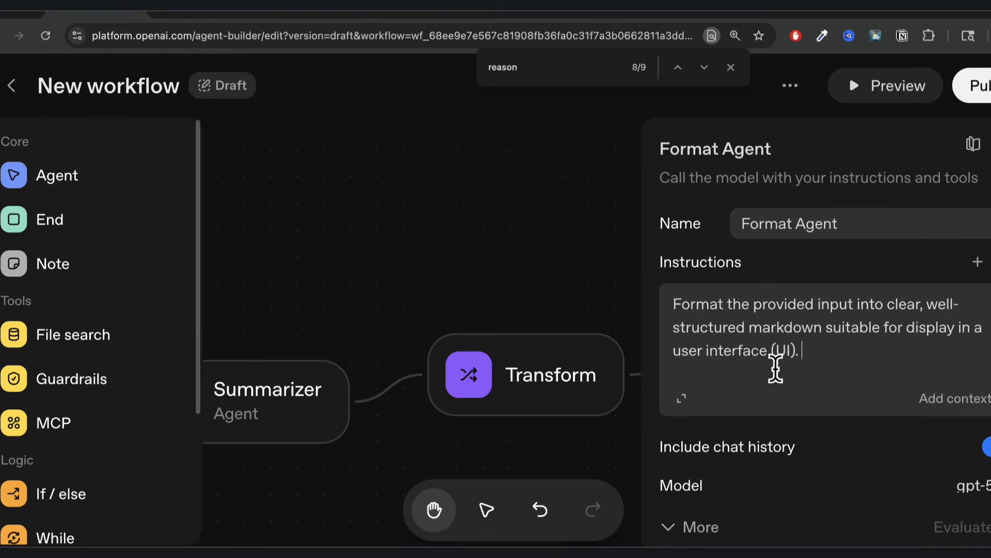
In the expanded editor, add the detailed markdown formatting rules and remove extra blank lines.
left_click(682, 399)
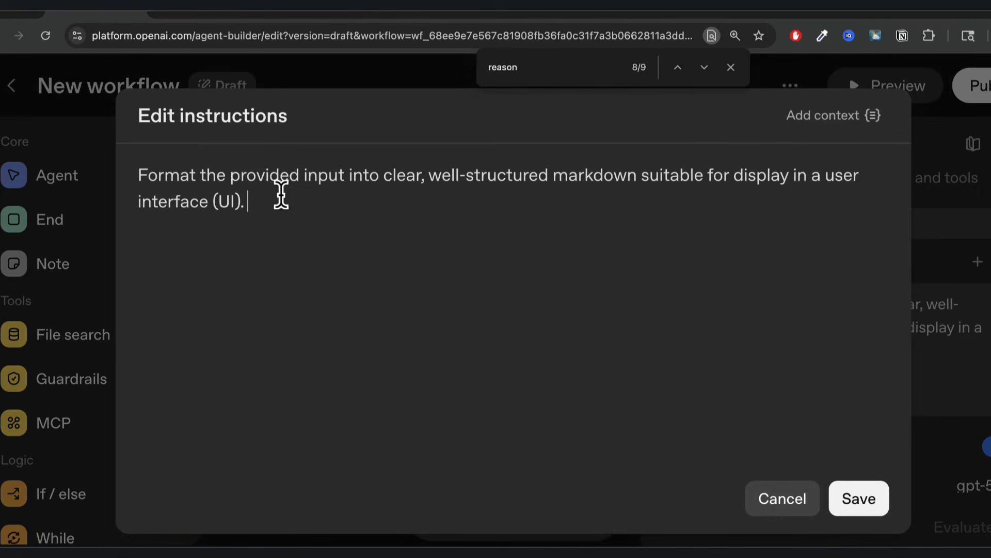
left_click_drag(442, 179, 591, 186)
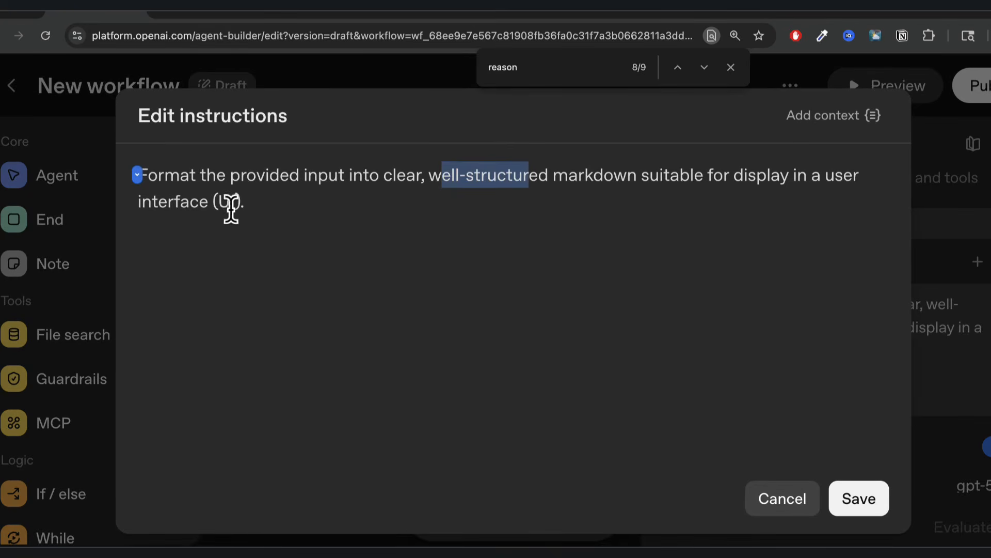
left_click(254, 202)
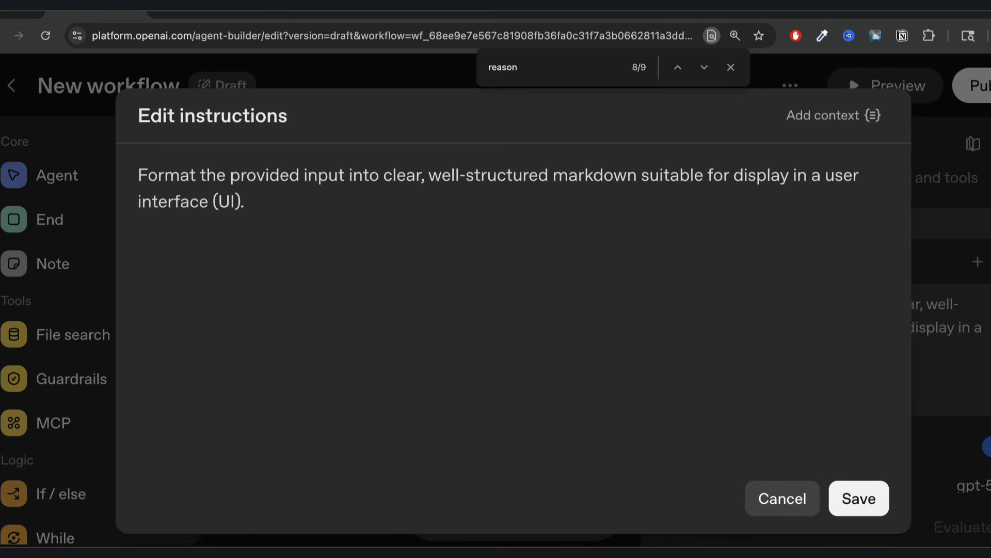
type("Preserve all original content; do not omit or summarize any information. Organize the content with appropriate markdown elements (such as headers, bullet points, numbered lists, bold, italics, or tables), ensuring a clean visual structure and enhanced readability. When encountering code snippets, enclose them in proper markdown code blocks, respecting the syntax if specified. For sections where structure is unclear, use your judgment to apply suitable markdown formatting that best clarifies or organizes the information.  Always review the result to ensure that: - The content displays cleanly without markdown errors. - Headings, lists, and sections are clearly and consistently formatted. - Any technical or code content is properly rendered for user interaction. - The output contains only the formatted markdown—no narrative or extra commentary.")
scroll(316, 212, "up", 3)
scroll(316, 211, "up", 1)
left_click(201, 248)
key("BackSpace")
key("BackSpace")
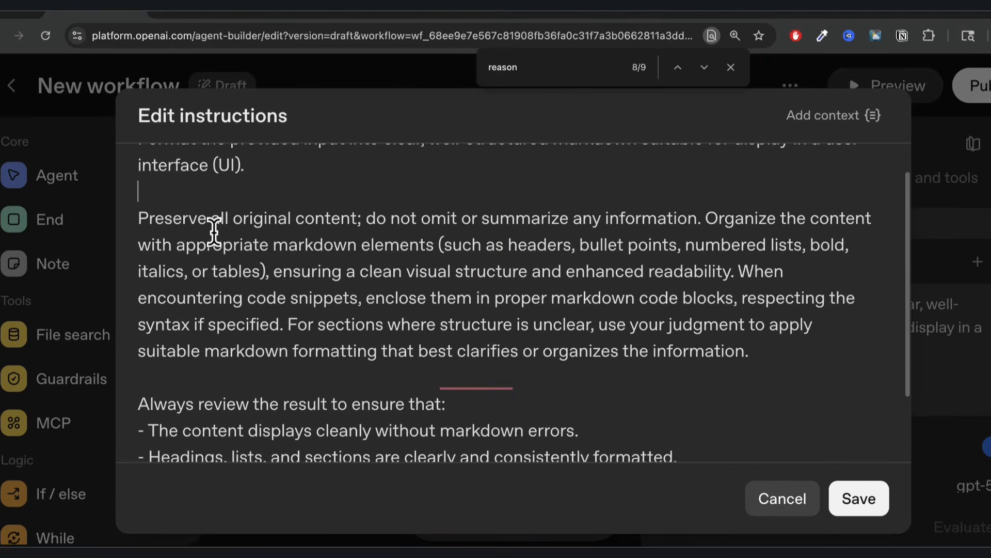
Review the markdown rules, including not omitting information, and save the instructions.
double_click(343, 220)
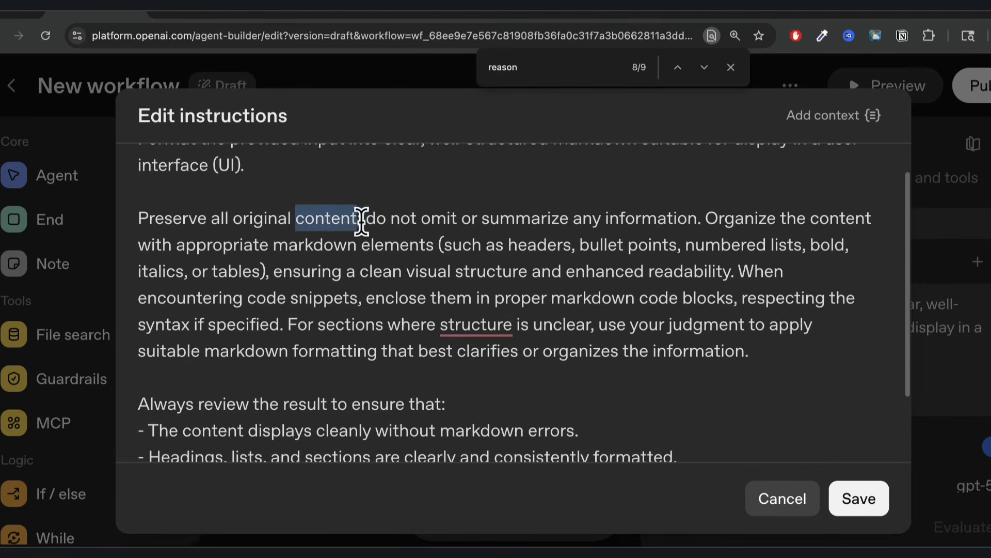
left_click_drag(367, 218, 680, 233)
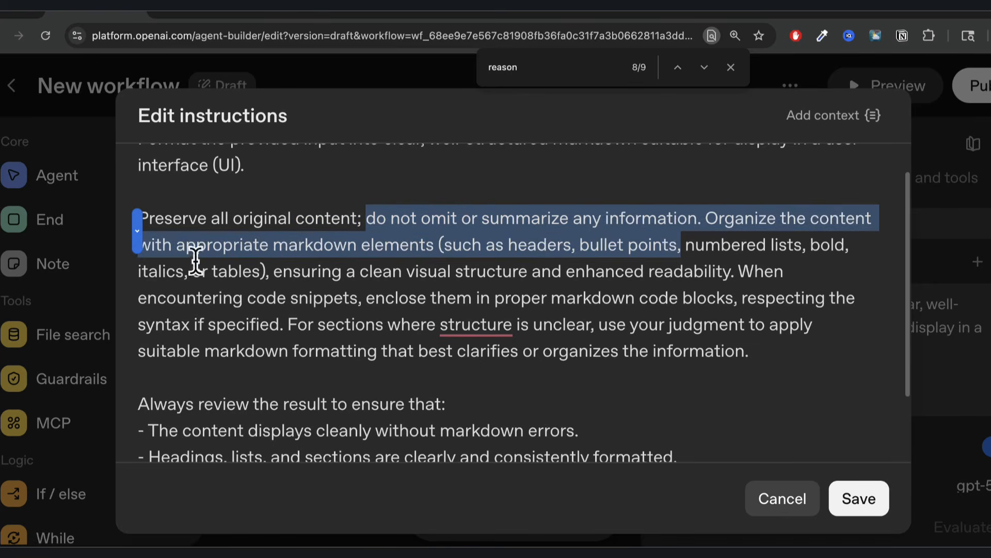
left_click(258, 250)
double_click(408, 242)
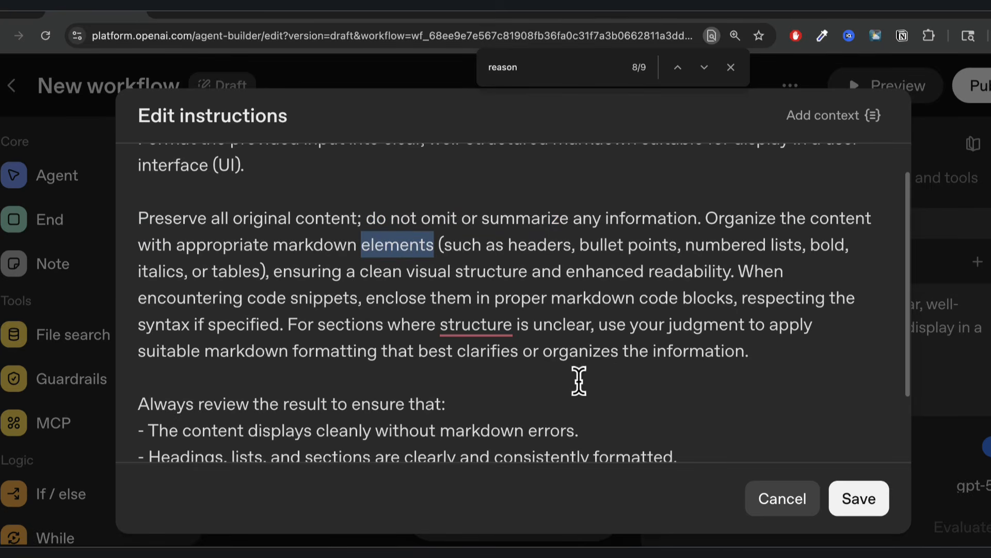
scroll(628, 371, "down", 2)
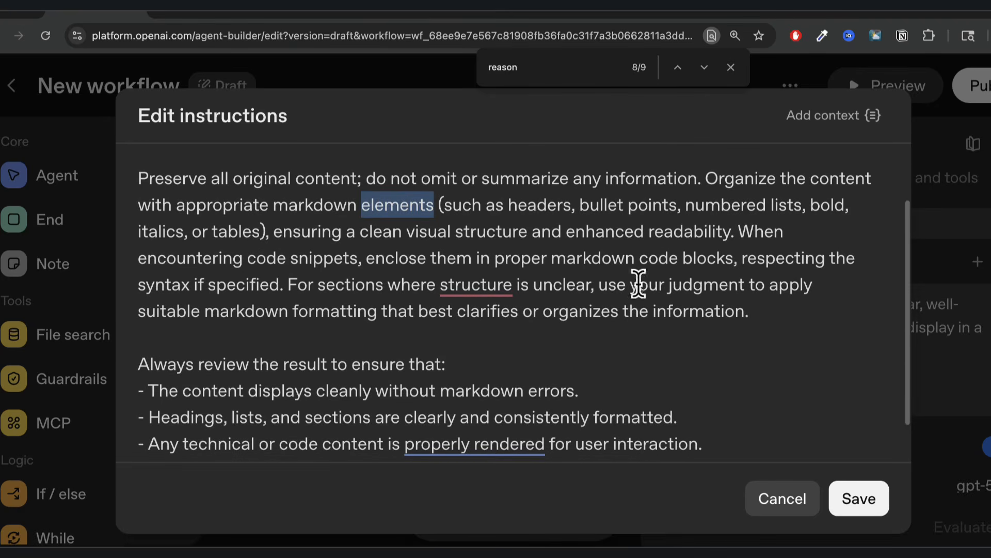
scroll(572, 379, "down", 1)
scroll(474, 318, "down", 1)
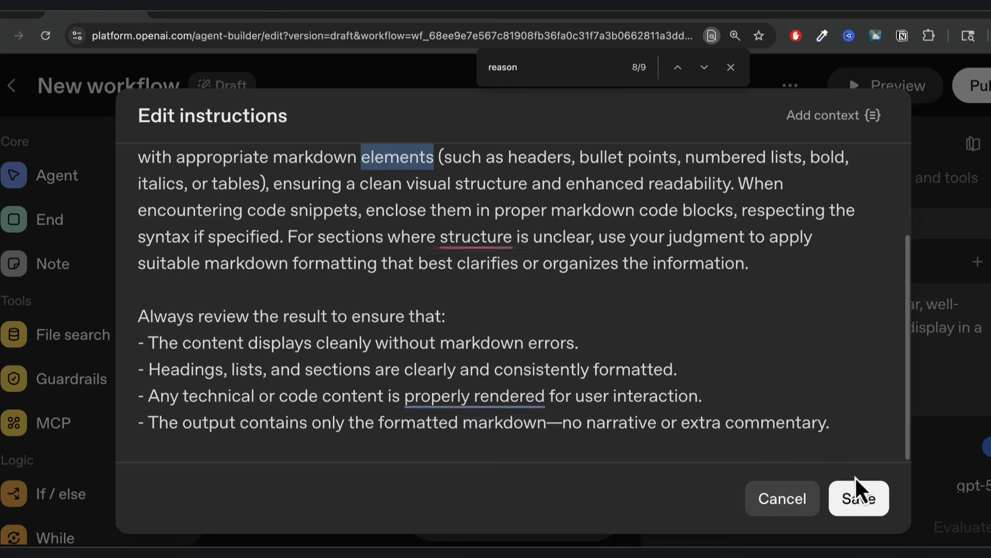
left_click(862, 504)
left_click(754, 239)
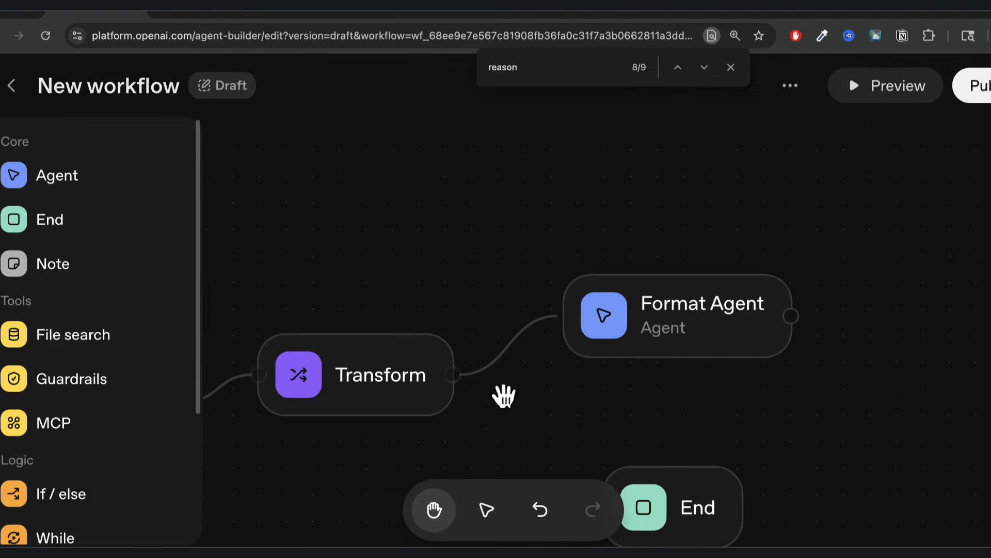
Check the Format Agent and Transform step settings.
left_click(692, 335)
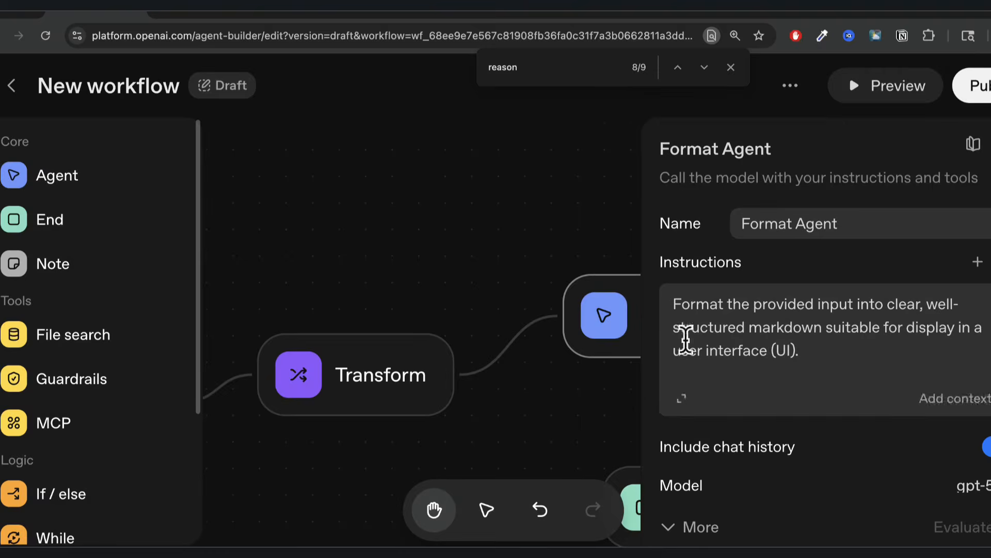
left_click(511, 416)
left_click(393, 386)
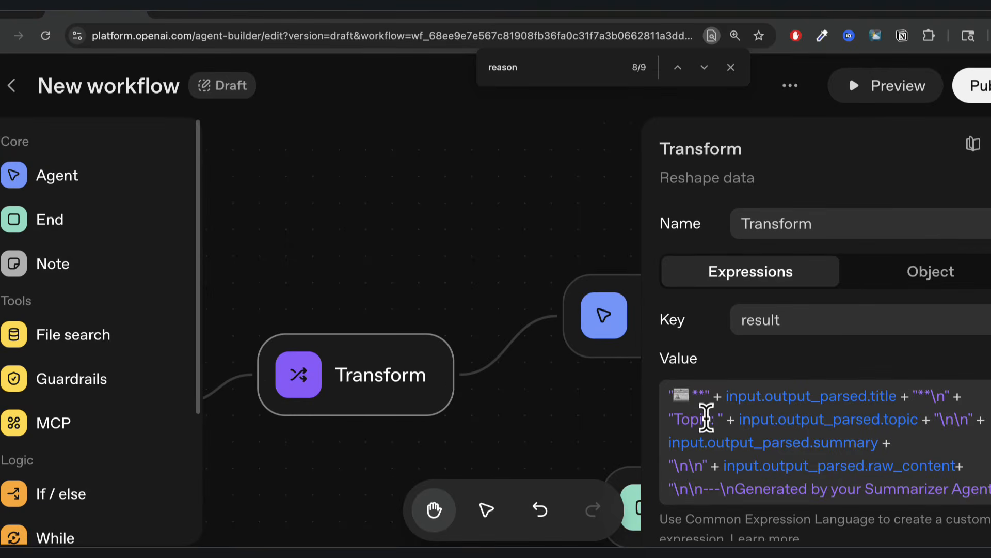
left_click(601, 421)
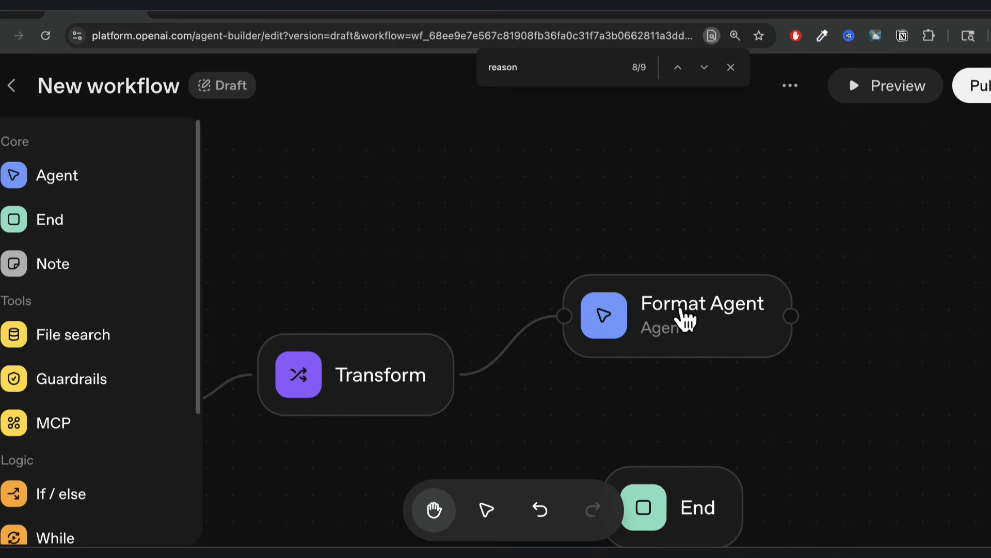
Set the Format Agent's output format to Widget and begin adding a widget.
left_click(687, 324)
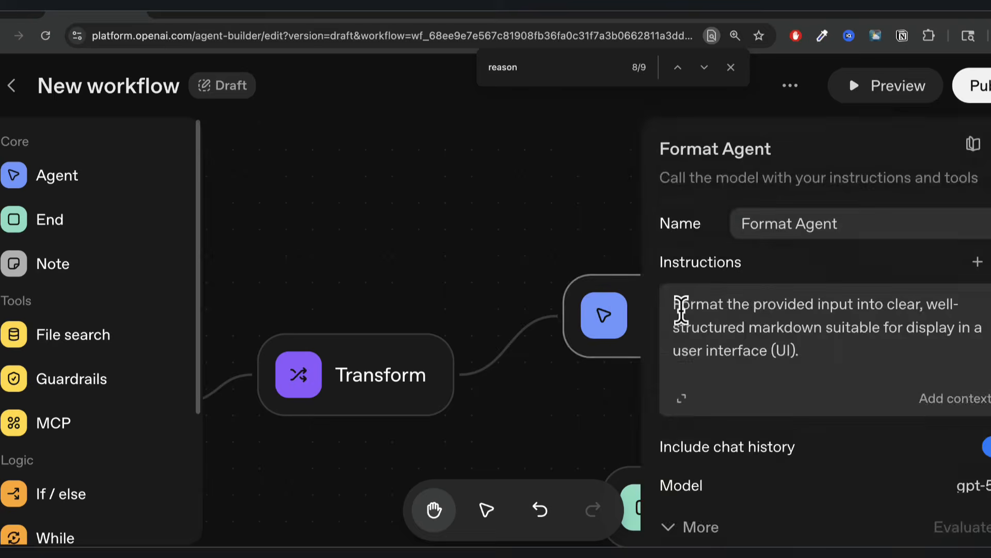
scroll(752, 372, "down", 5)
mouse_move(790, 462)
scroll(791, 462, "down", 3)
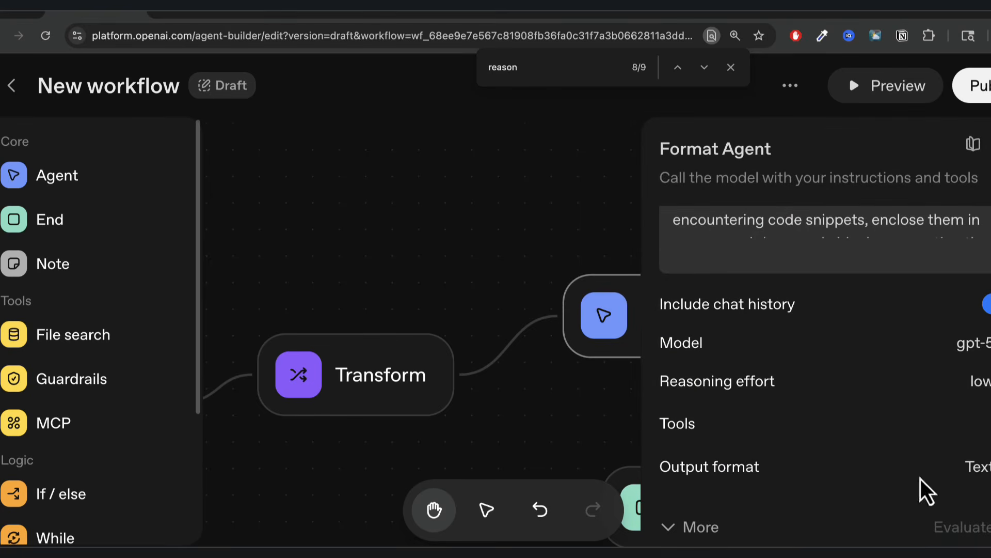
left_click(985, 477)
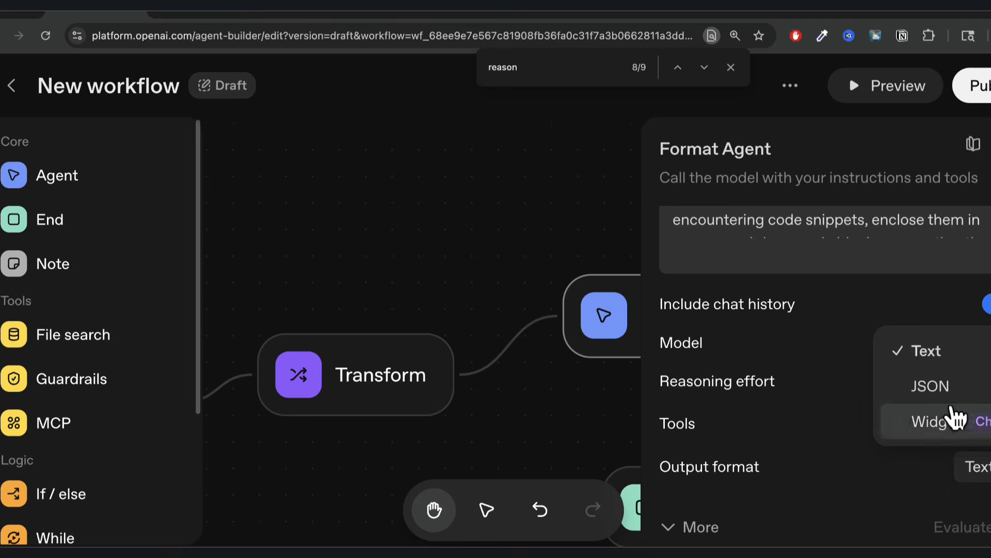
left_click(957, 431)
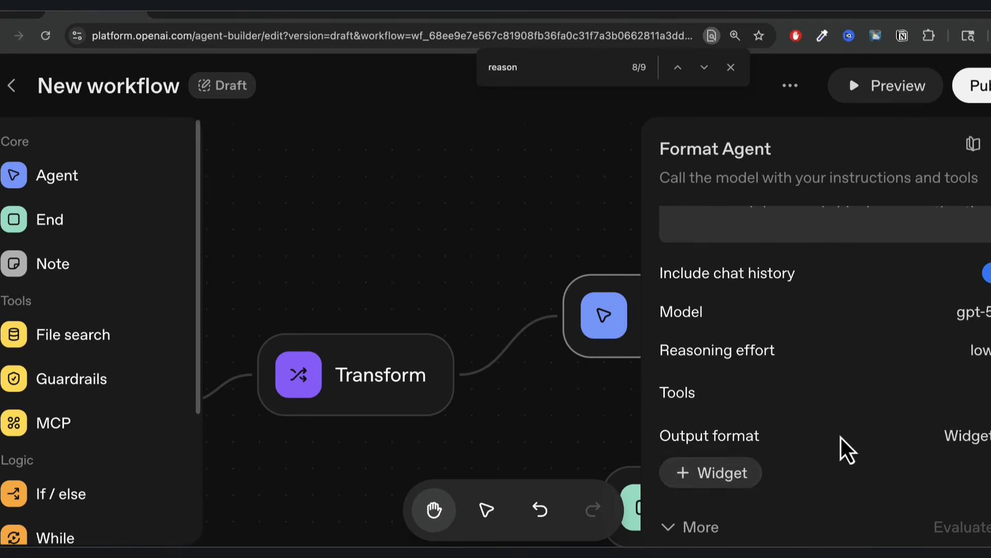
left_click(718, 472)
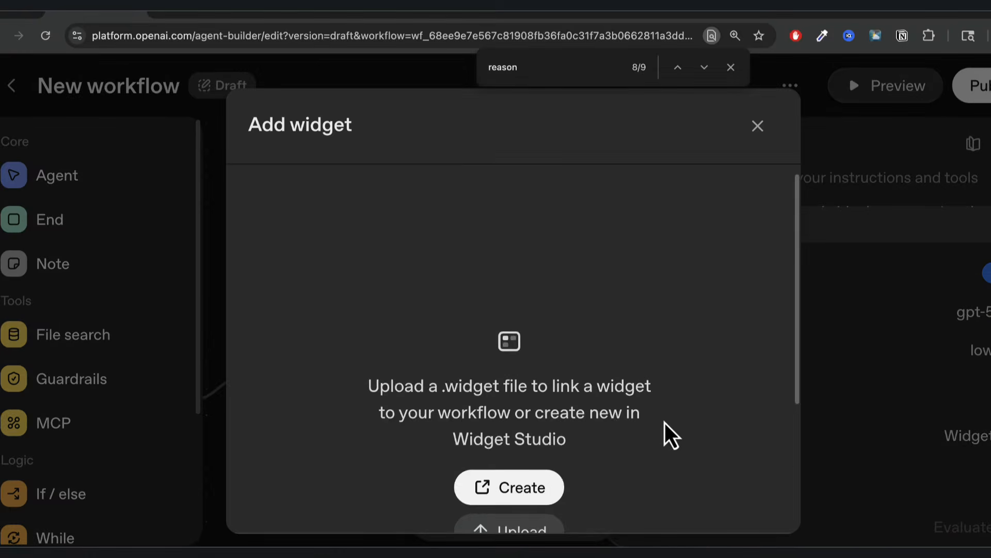
scroll(665, 422, "down", 4)
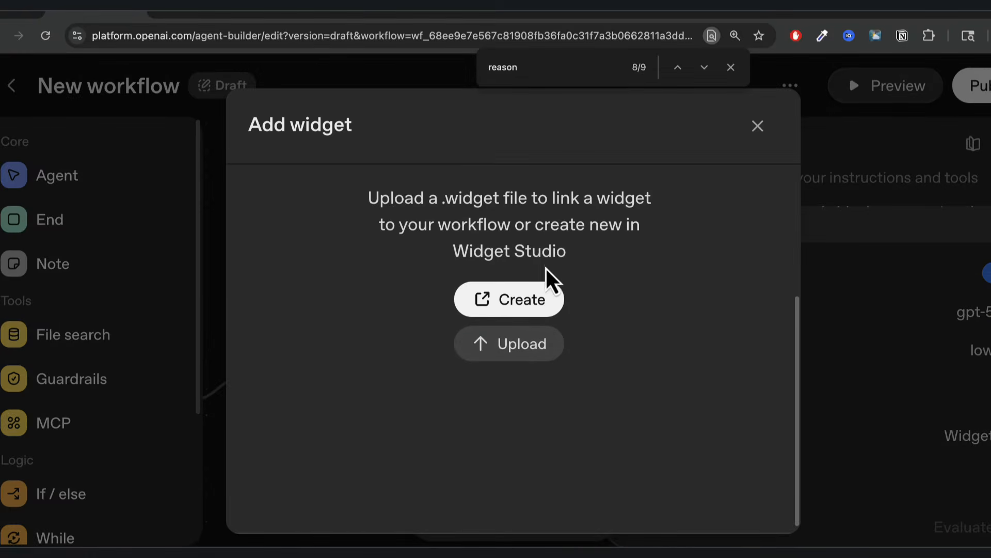
Open the ChatKit Widget Builder's Create a widget page, then return to Agent Builder.
left_click(514, 305)
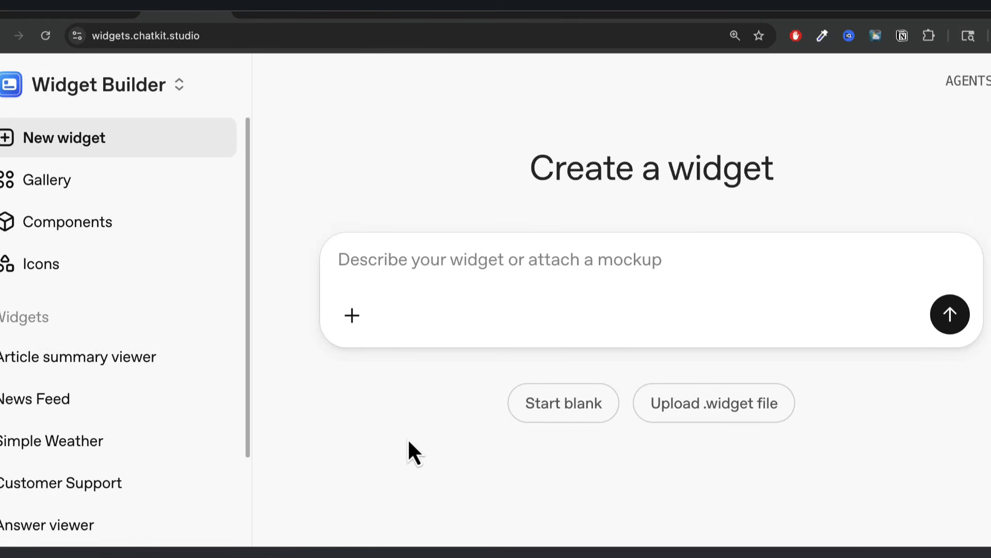
left_click(99, 15)
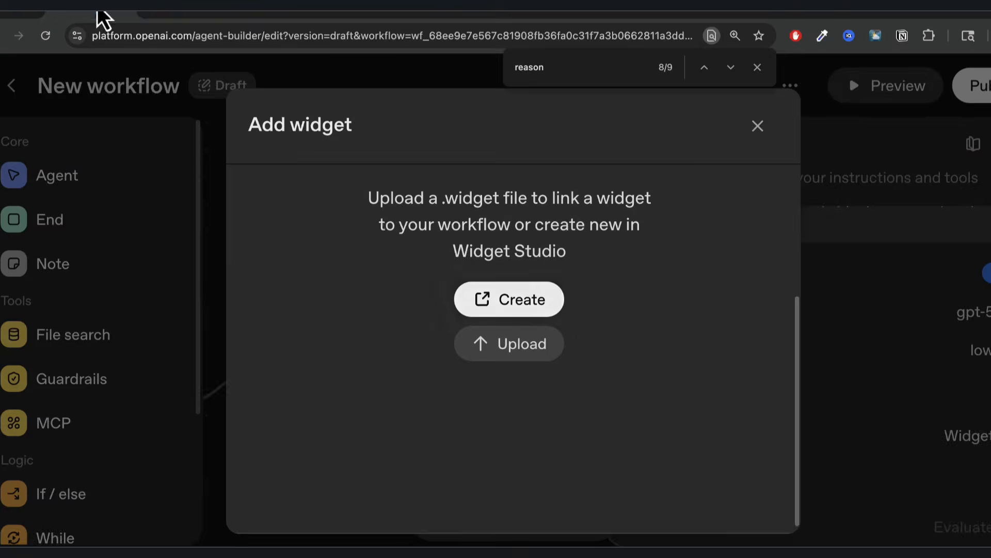
left_click(758, 135)
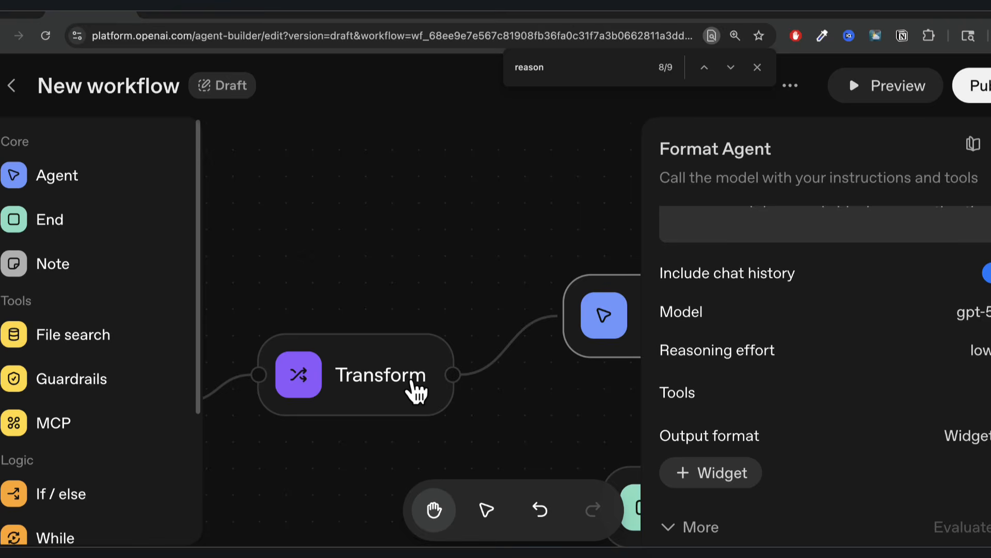
left_click(408, 385)
left_click(485, 410)
left_click_drag(485, 410, 673, 376)
left_click(332, 383)
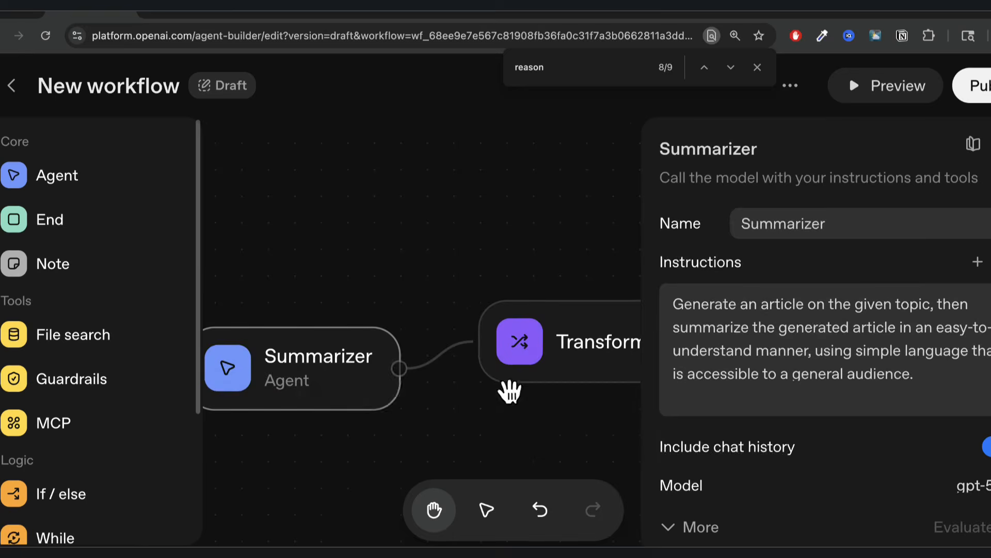
scroll(675, 469, "down", 3)
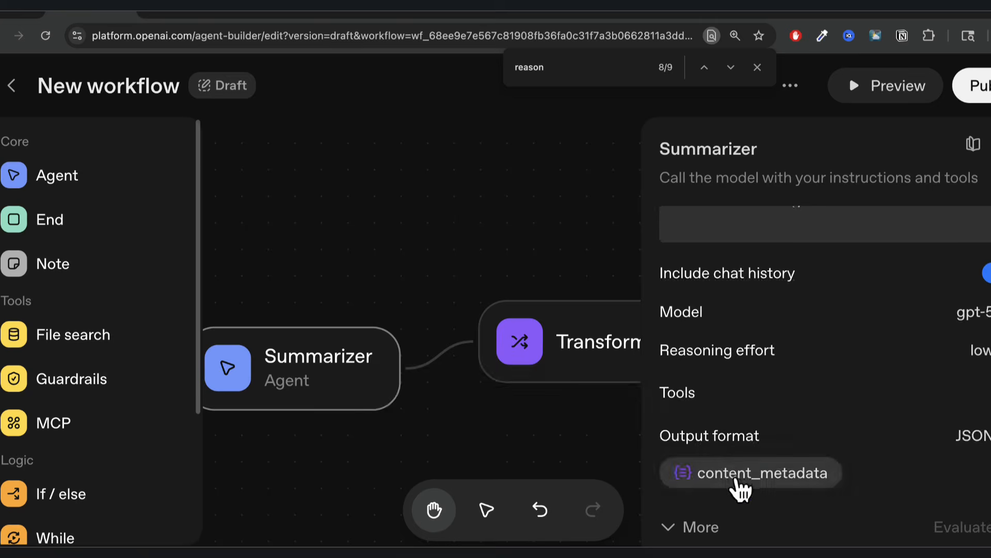
left_click(741, 474)
scroll(466, 352, "down", 3)
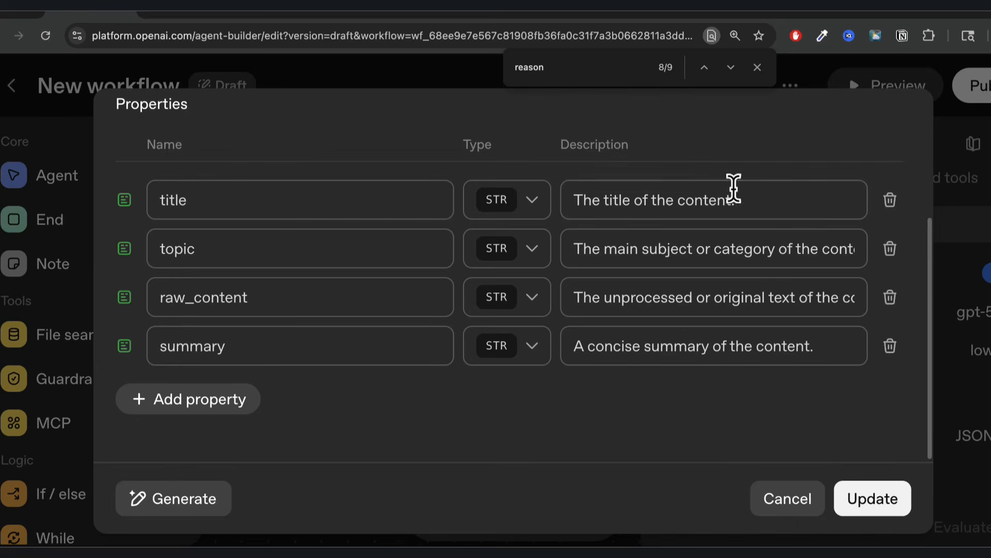
left_click(195, 15)
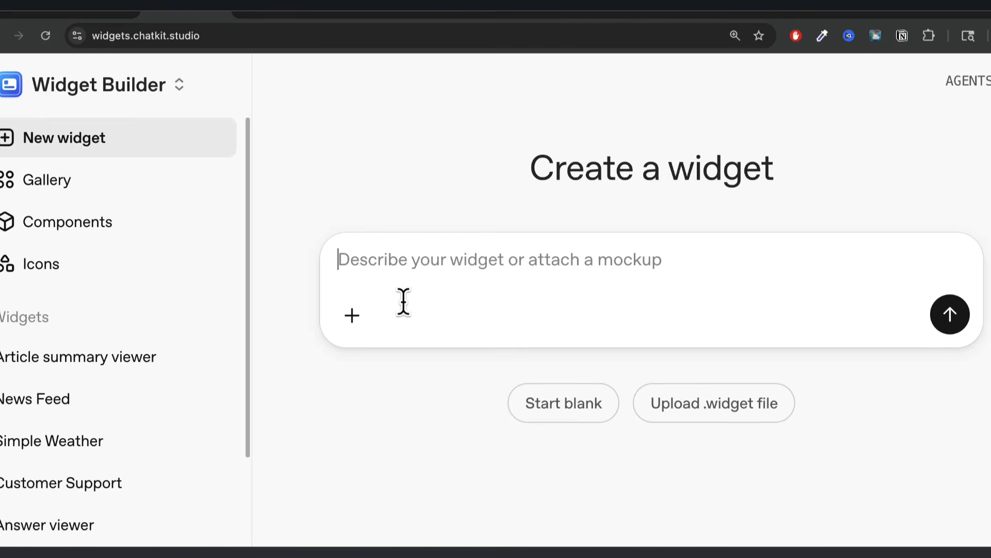
left_click(91, 15)
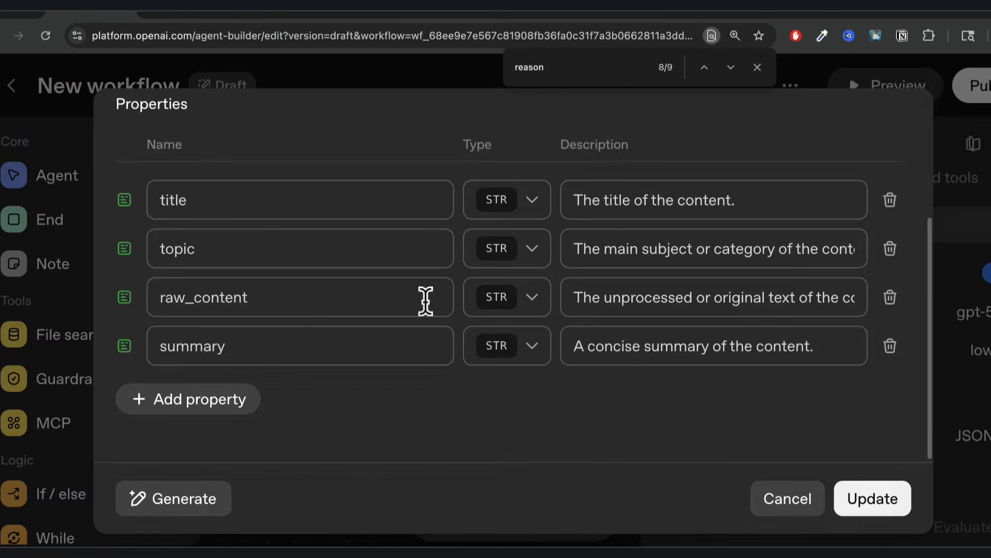
left_click(786, 506)
left_click_drag(491, 423, 309, 431)
left_click(615, 324)
scroll(830, 454, "down", 3)
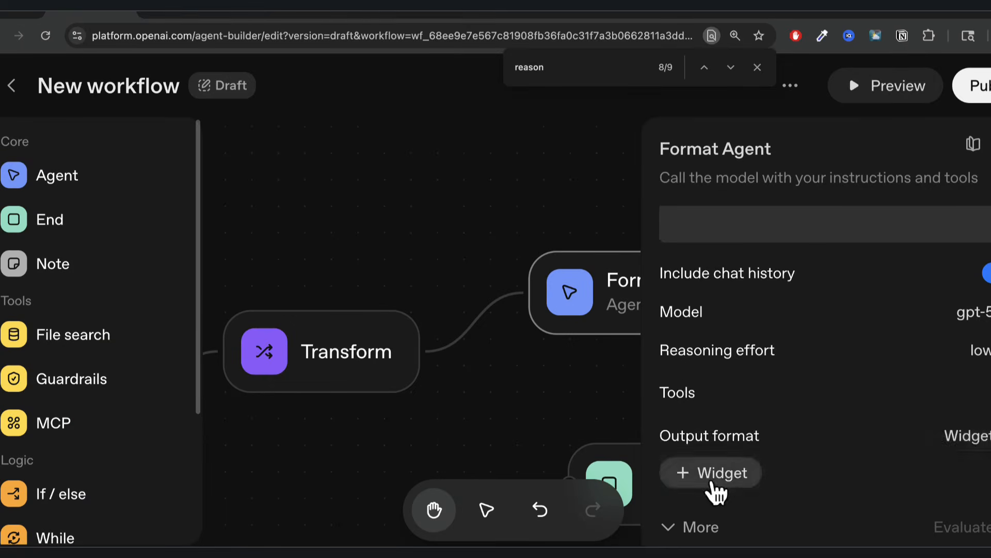
left_click(709, 480)
scroll(522, 495, "down", 3)
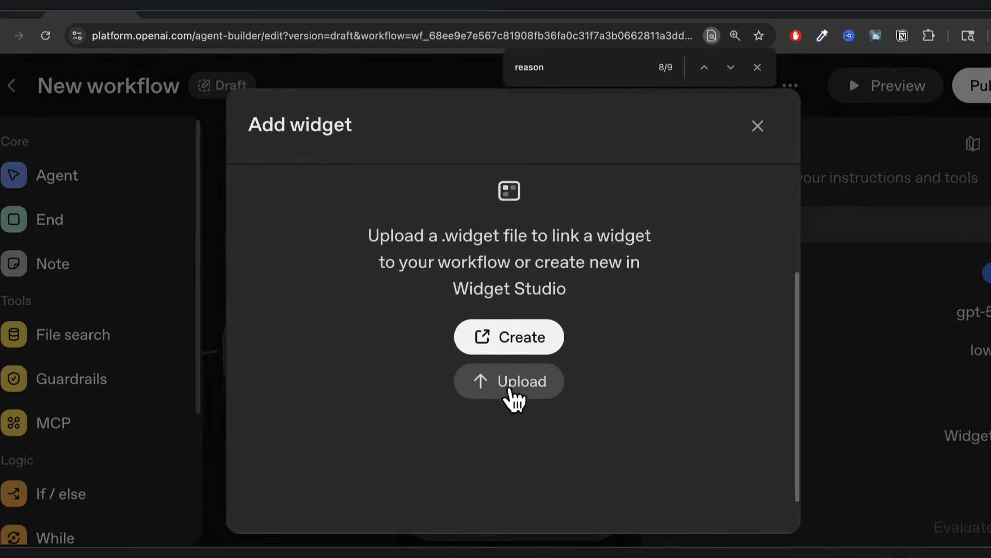
Upload 'Article summary viewer.widget' from Downloads as the agent's widget and review its preview.
left_click(509, 385)
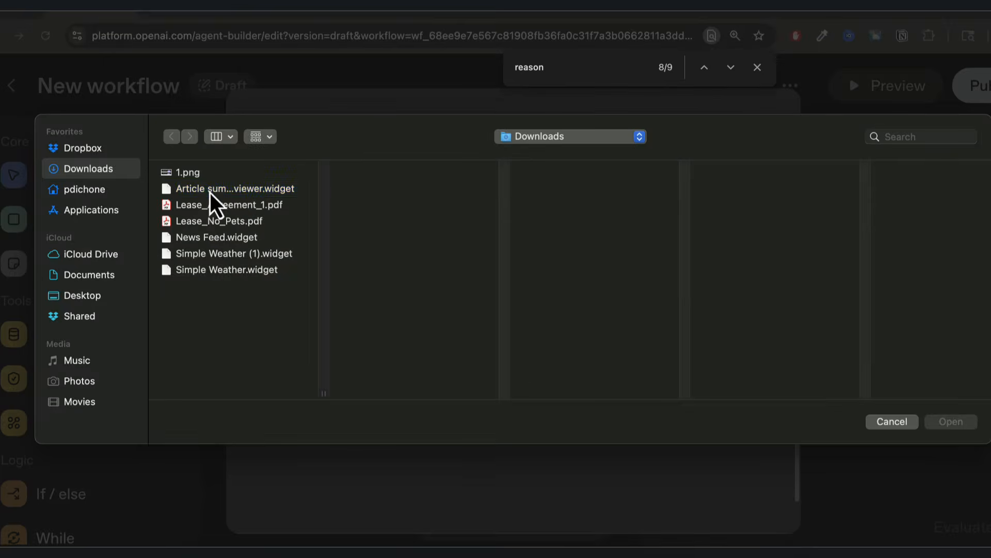
left_click(222, 189)
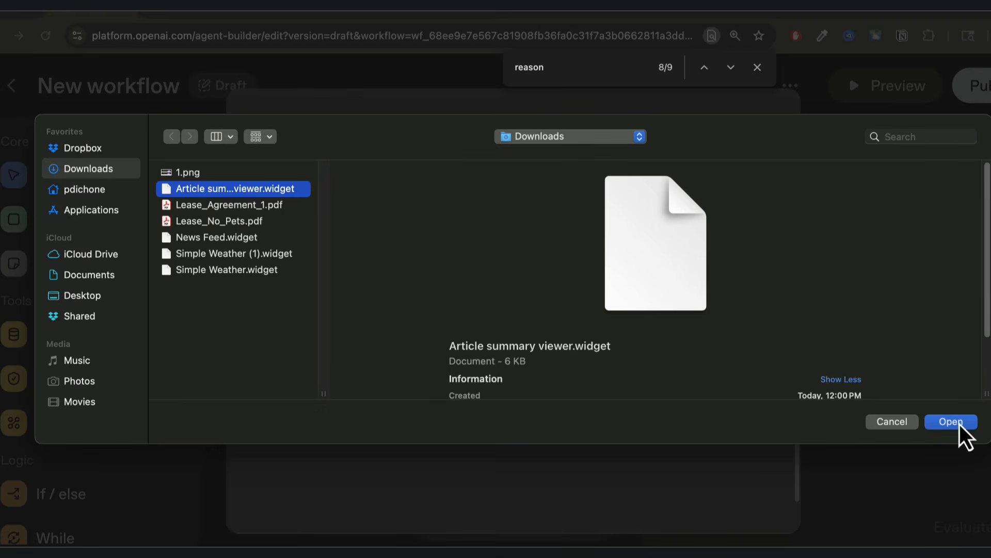
left_click(951, 421)
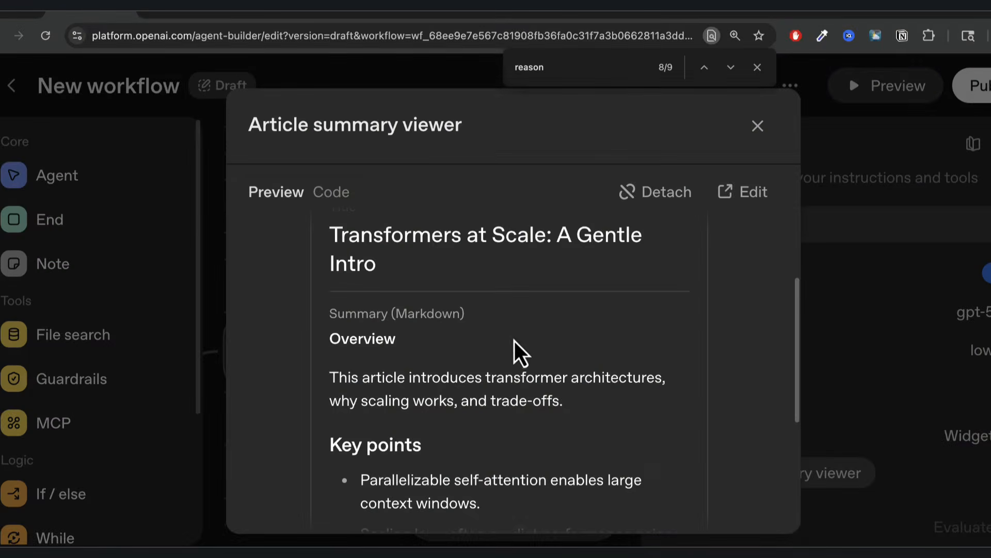
scroll(519, 346, "down", 3)
scroll(519, 346, "up", 5)
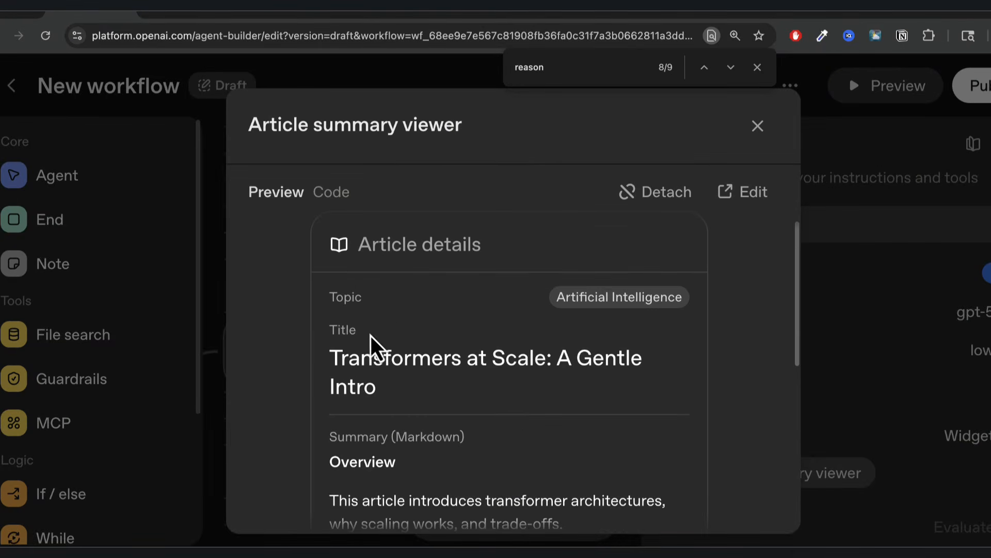
scroll(416, 310, "down", 2)
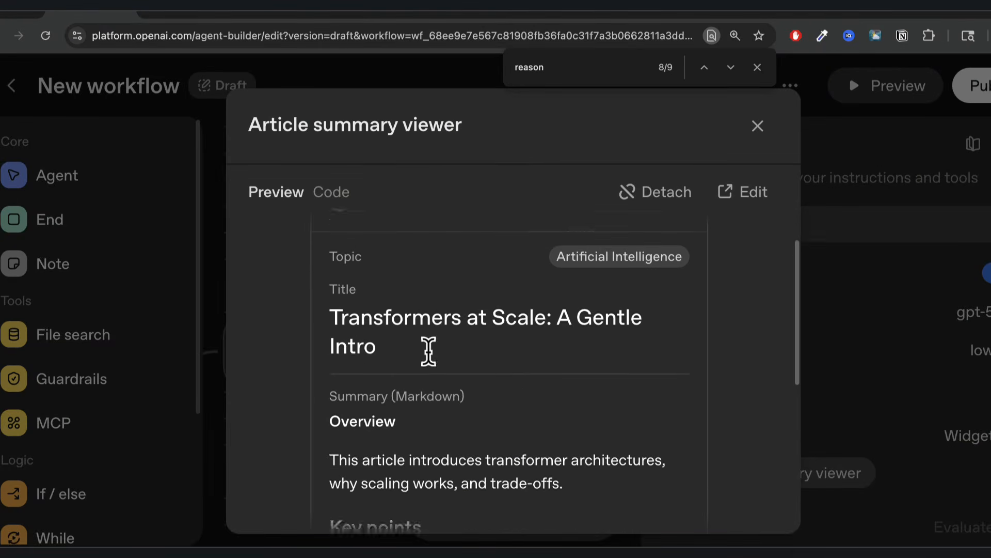
scroll(416, 320, "down", 1)
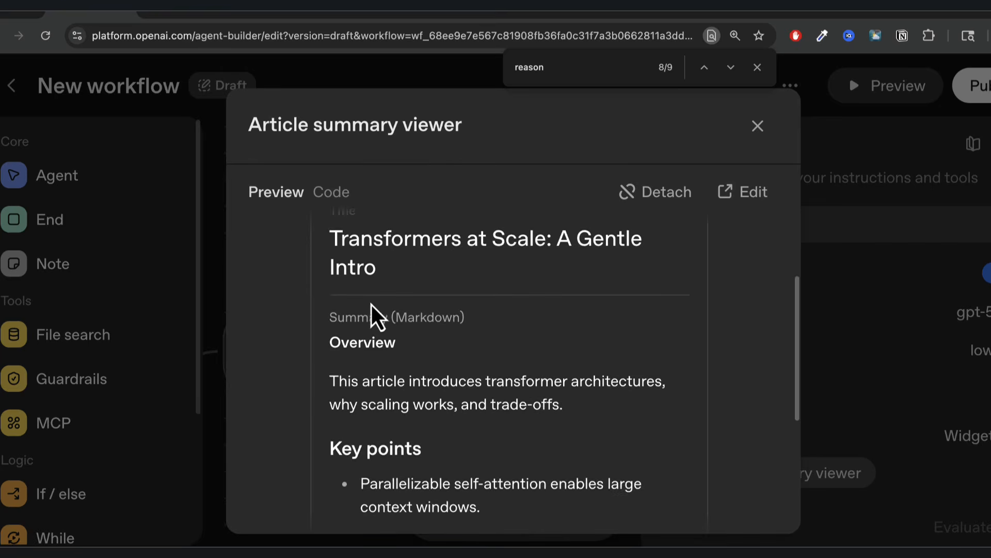
scroll(410, 369, "down", 5)
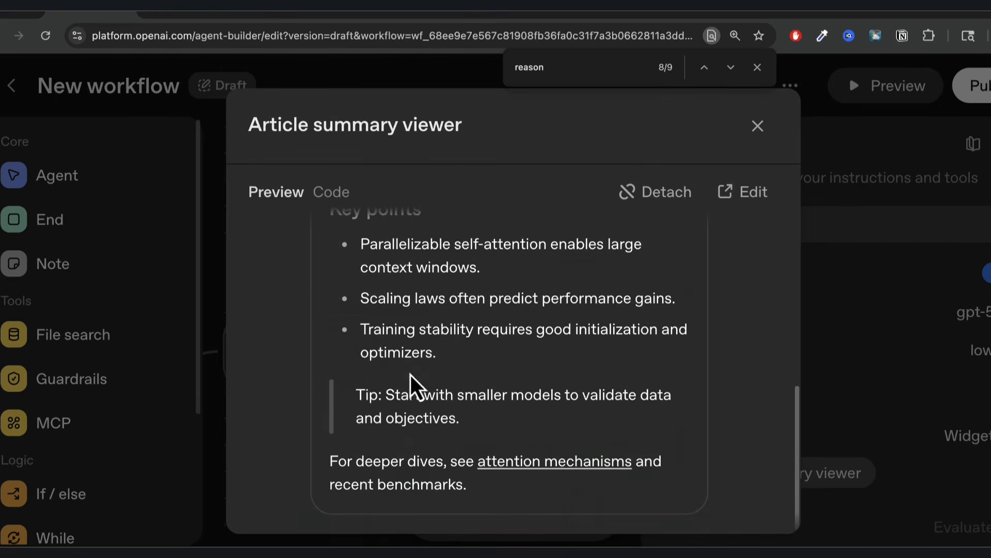
key("Escape")
Run the preview with the message 'Here's the topic: Building AI Agents'.
left_click(880, 93)
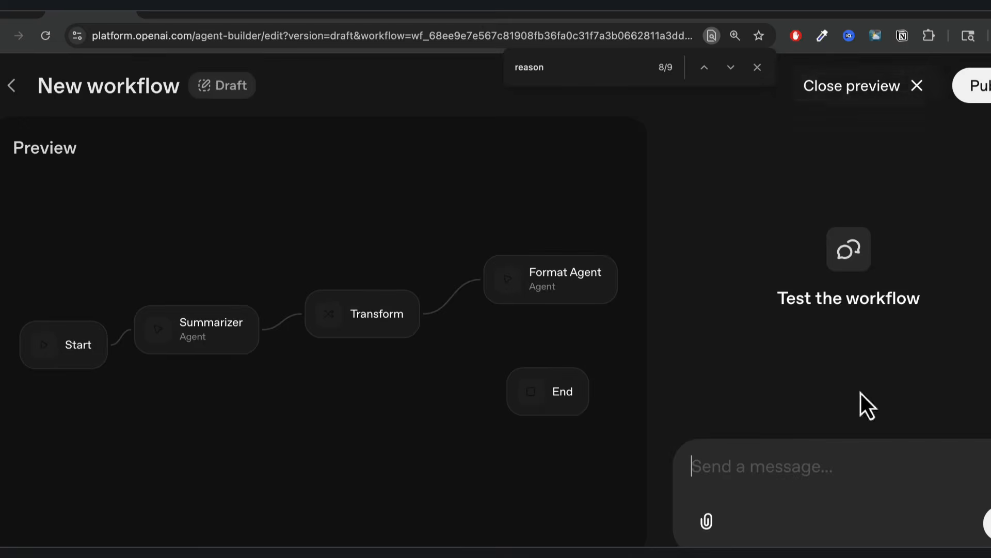
type("Here's the topic: Buil")
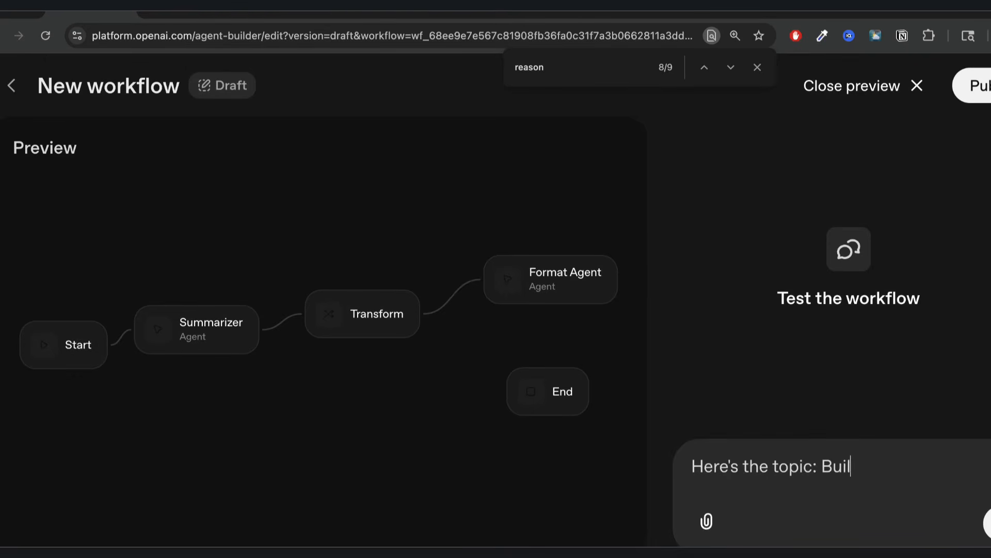
type("ding AI Agents")
key("Return")
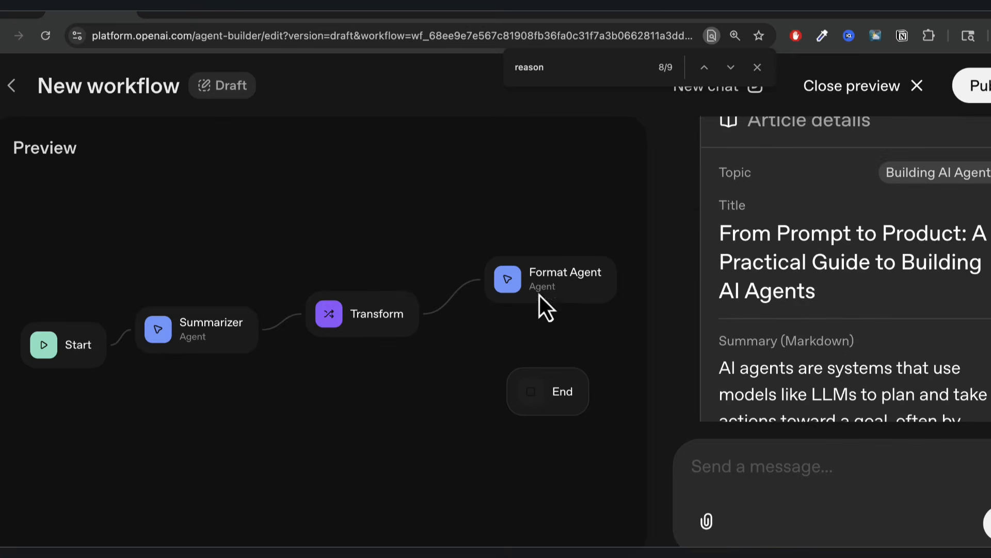
Review the returned Article details card's title and generated summary.
scroll(821, 294, "up", 3)
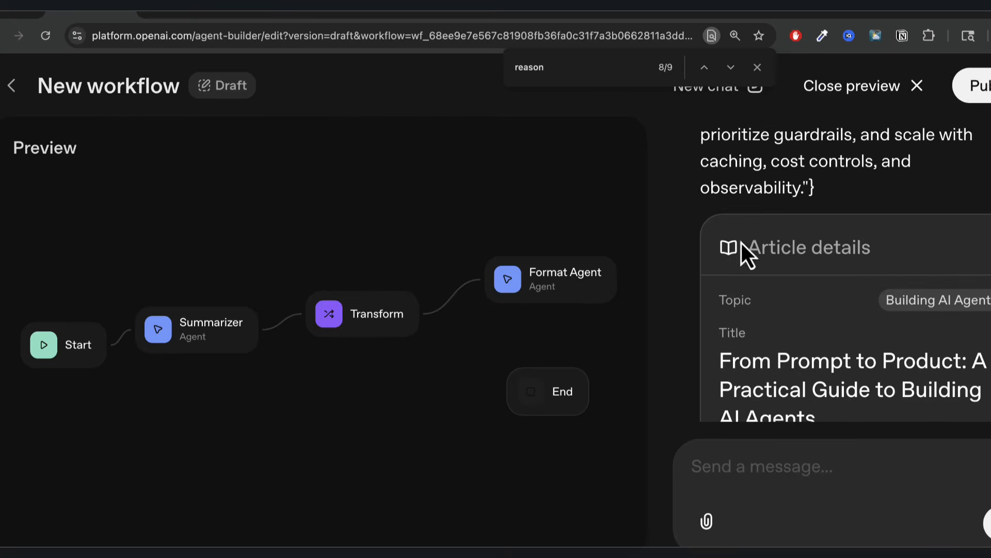
scroll(785, 231, "down", 1)
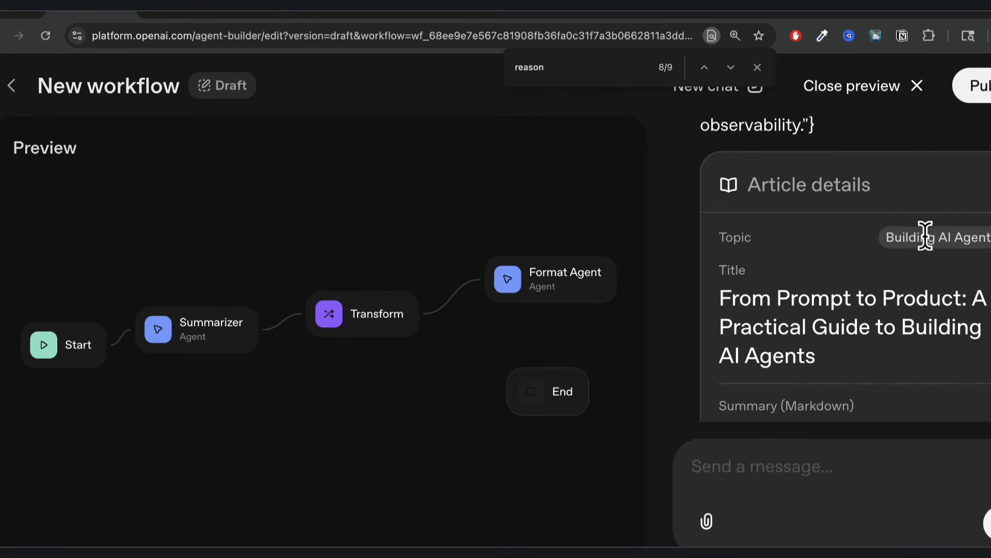
scroll(854, 254, "down", 1)
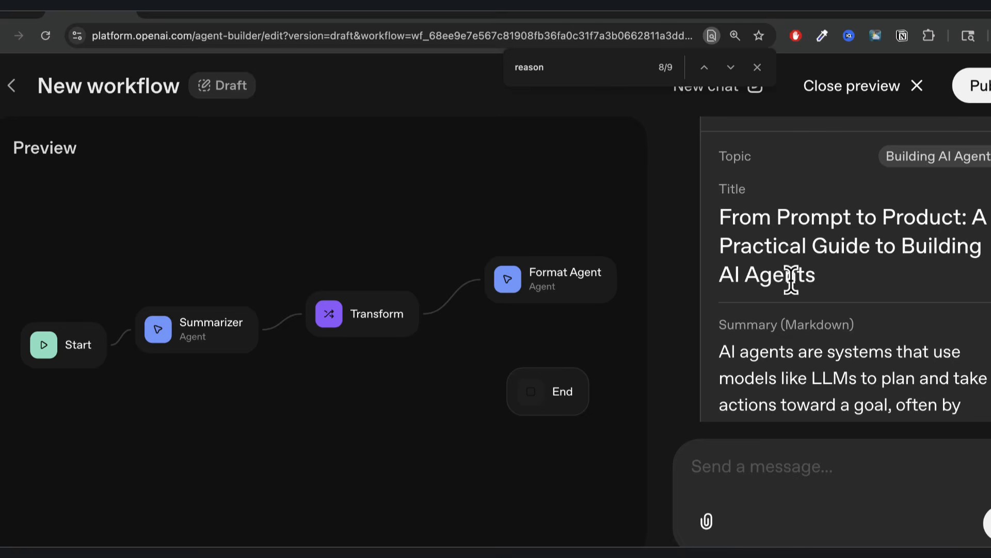
scroll(840, 294, "down", 2)
left_click_drag(725, 227, 910, 361)
scroll(910, 362, "down", 4)
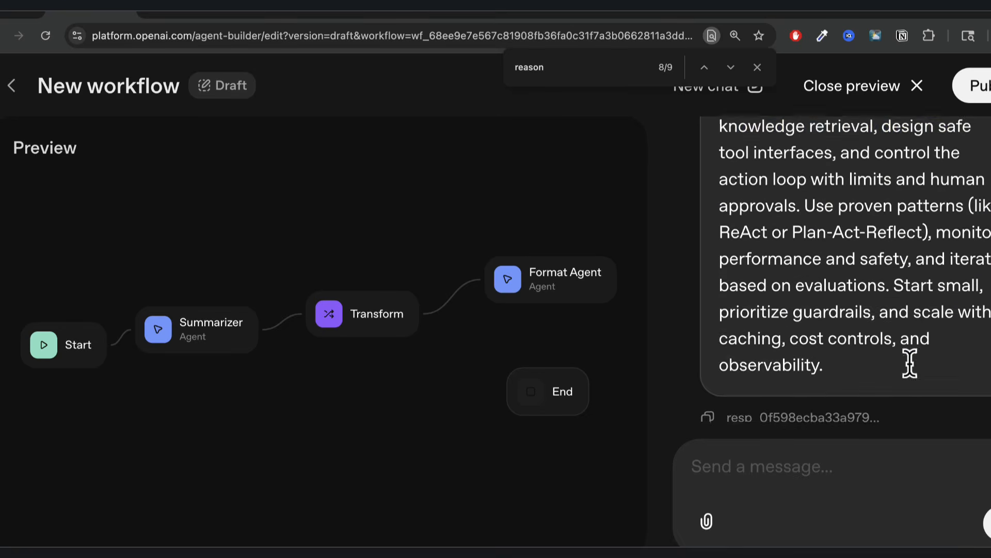
left_click_drag(834, 355, 774, 166)
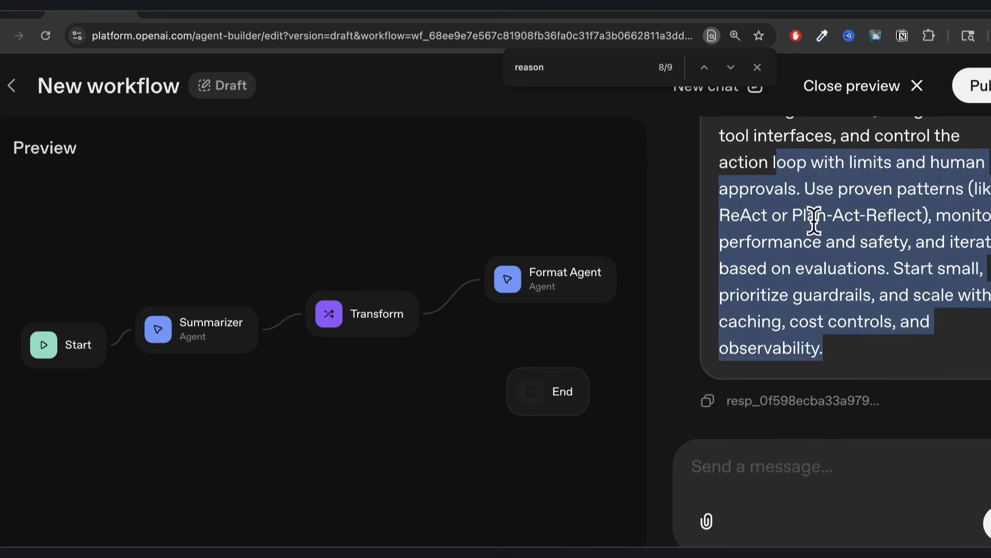
scroll(812, 219, "up", 4)
scroll(816, 237, "up", 1)
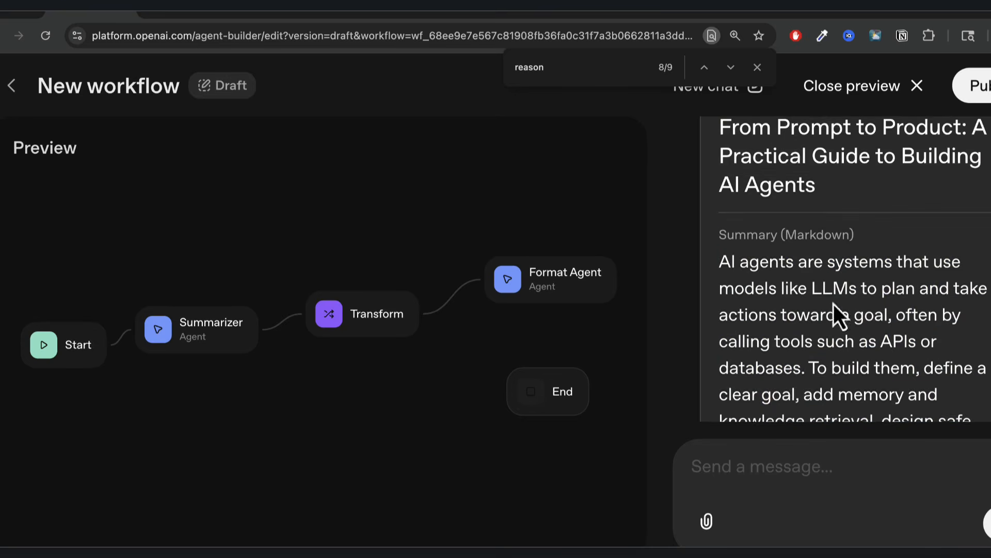
scroll(827, 288, "down", 2)
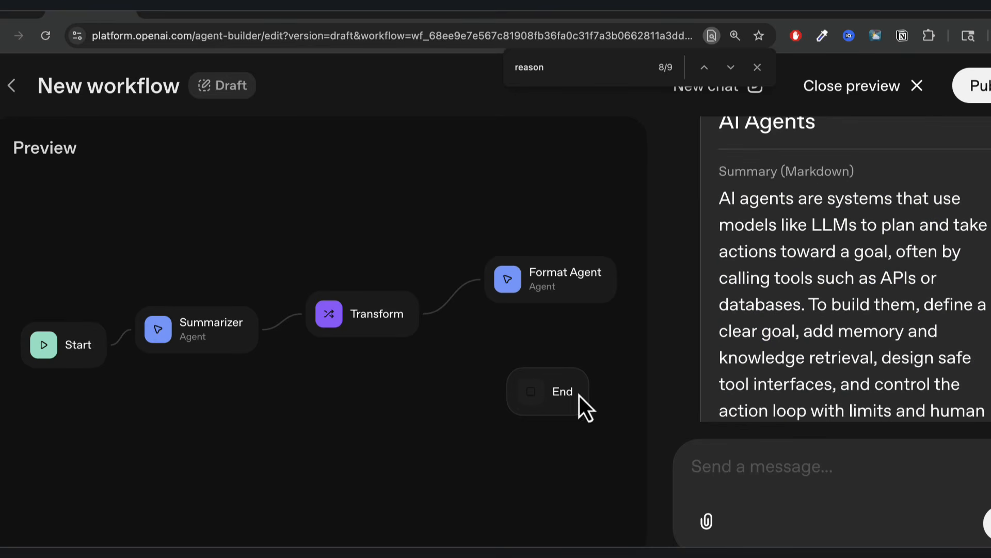
scroll(863, 281, "up", 3)
Close the preview, delete the End node, recentre the canvas and reopen the preview.
left_click(854, 87)
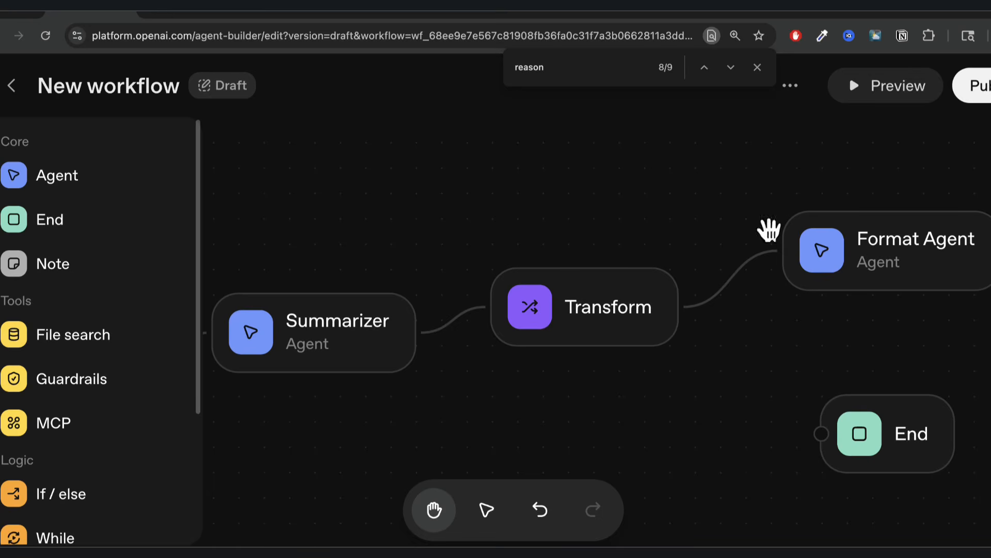
left_click(896, 415)
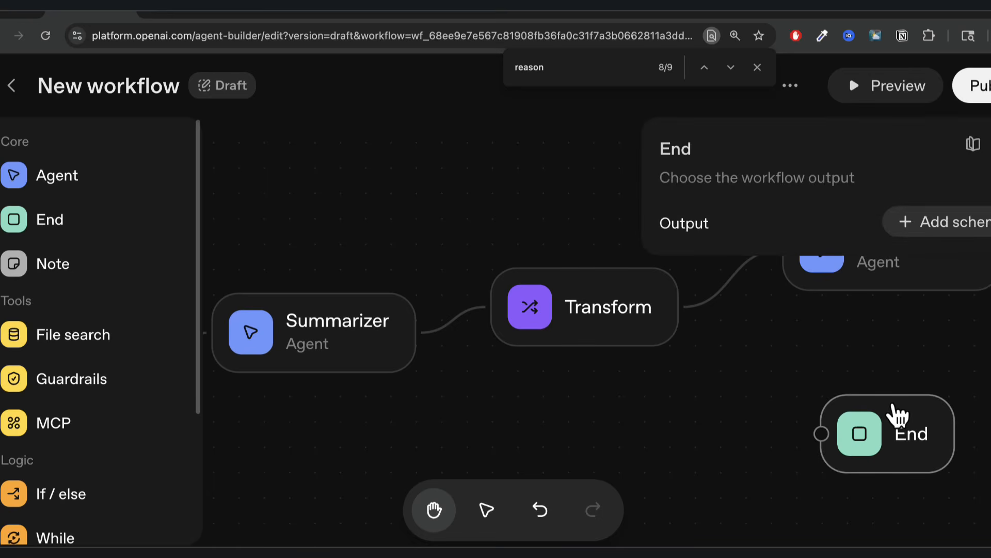
key("BackSpace")
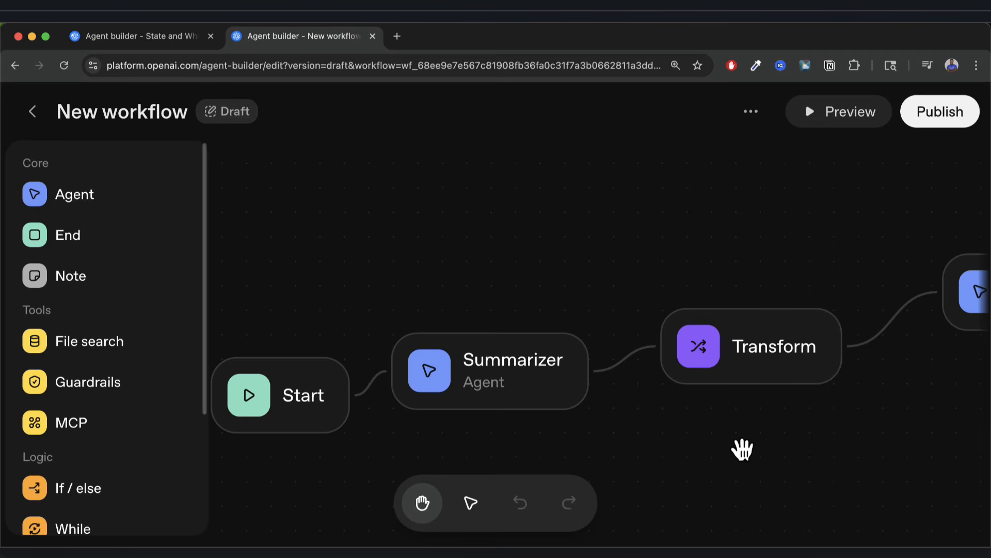
left_click_drag(527, 258, 590, 252)
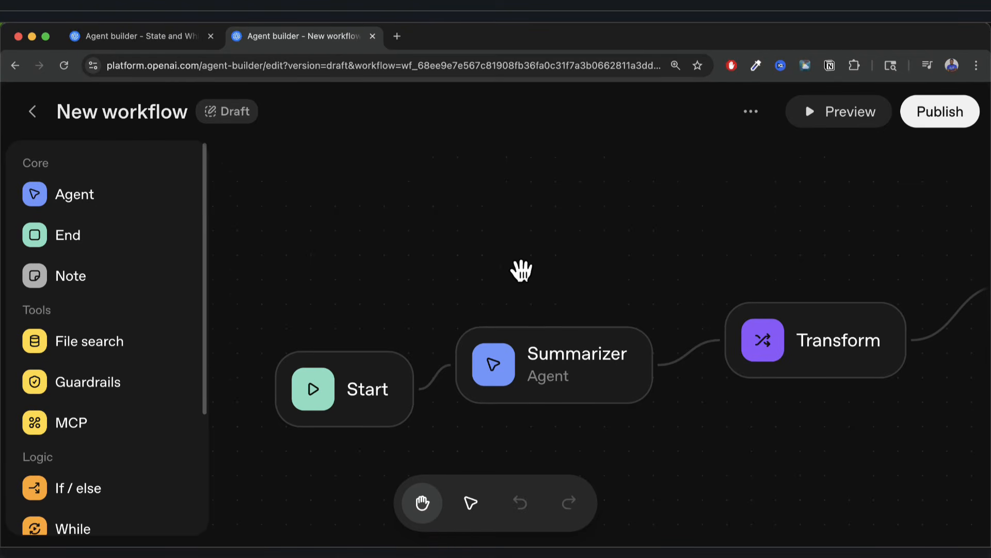
left_click_drag(522, 270, 441, 281)
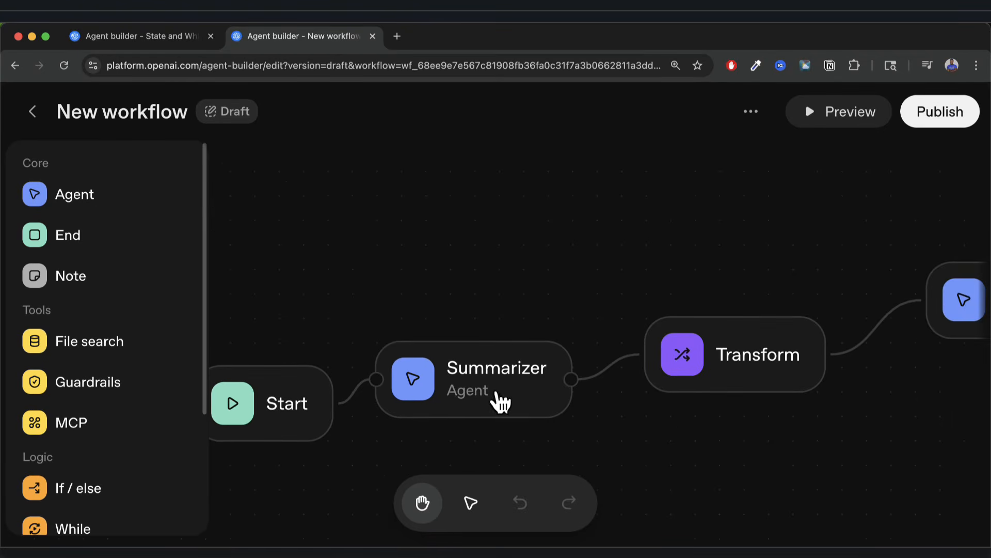
scroll(751, 415, "right", 5)
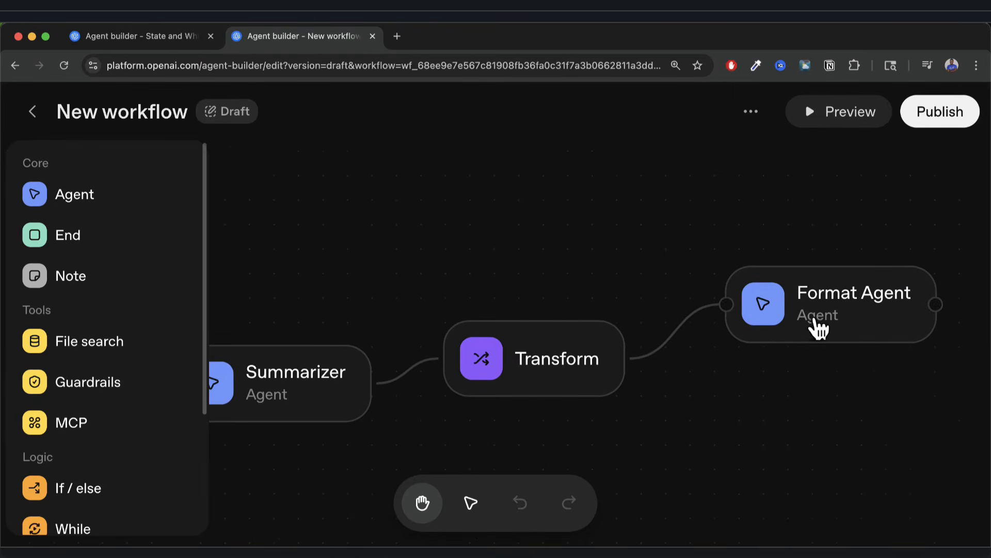
left_click(829, 120)
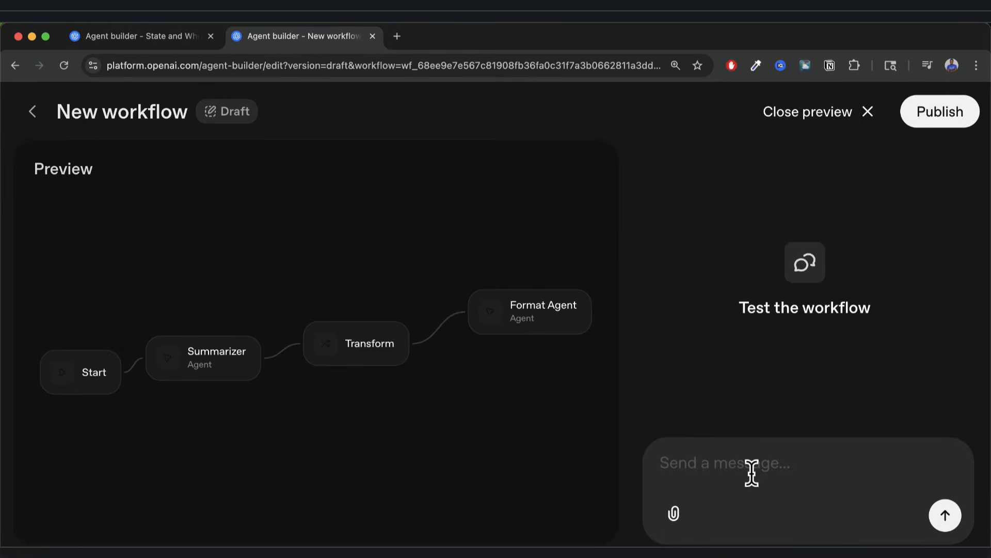
Send 'cats' to the workflow and review the returned JSON and Article details card.
type("cats")
left_click(943, 516)
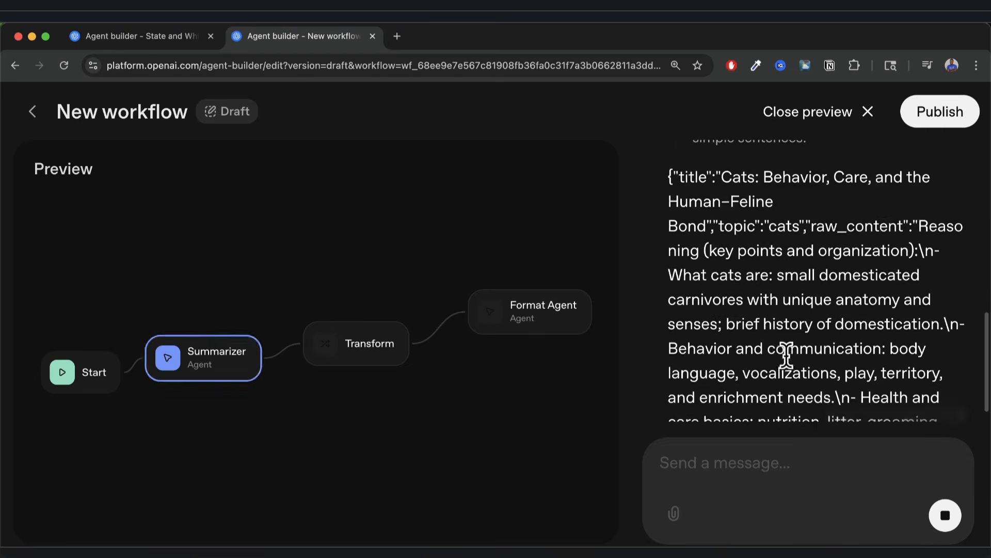
scroll(735, 272, "up", 2)
left_click_drag(669, 236, 814, 397)
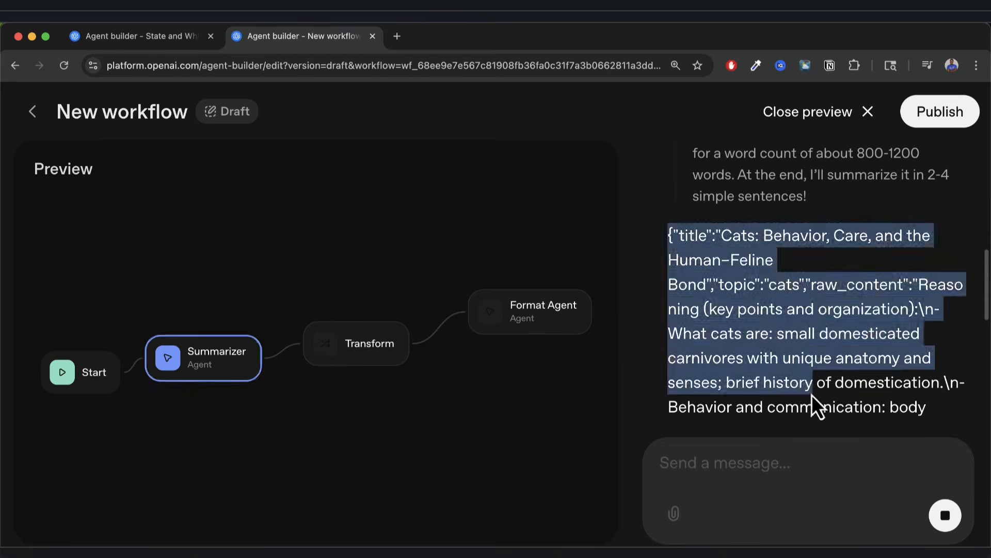
left_click(624, 405)
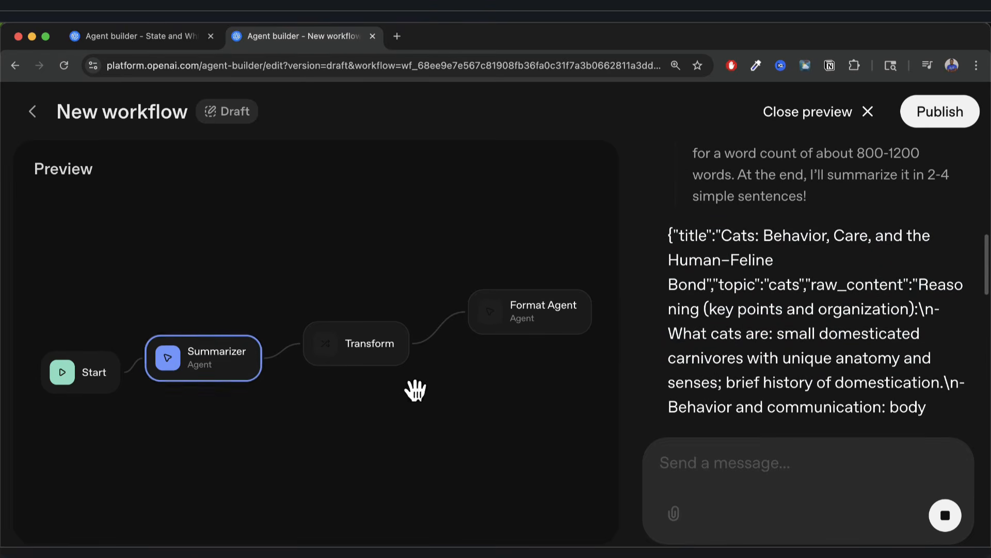
scroll(764, 310, "down", 10)
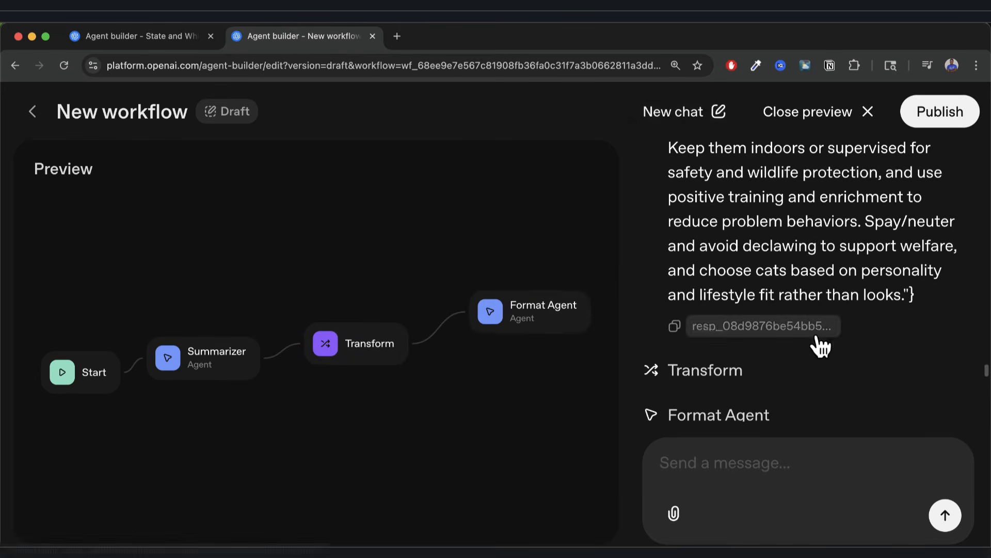
scroll(816, 337, "down", 12)
scroll(816, 336, "up", 1)
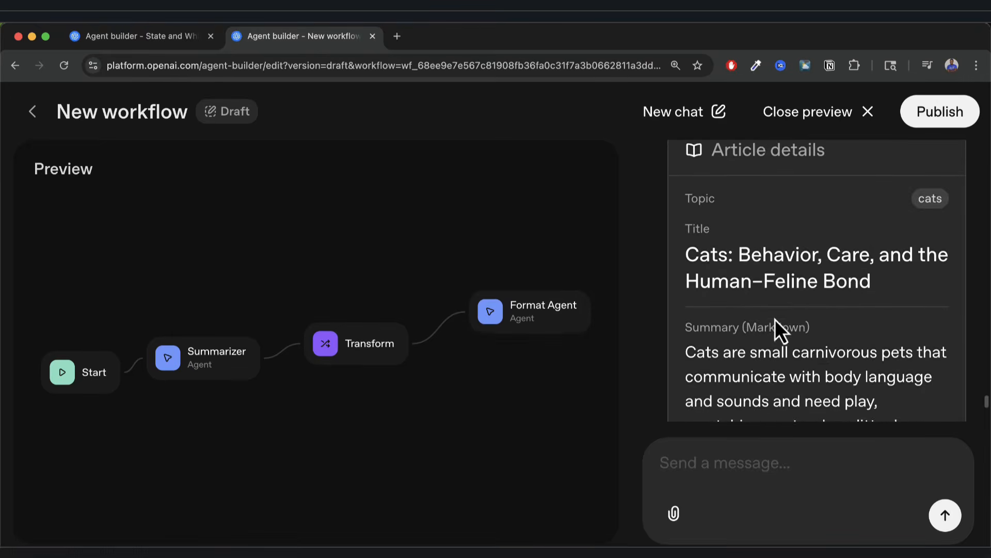
scroll(776, 319, "up", 3)
scroll(776, 319, "down", 1)
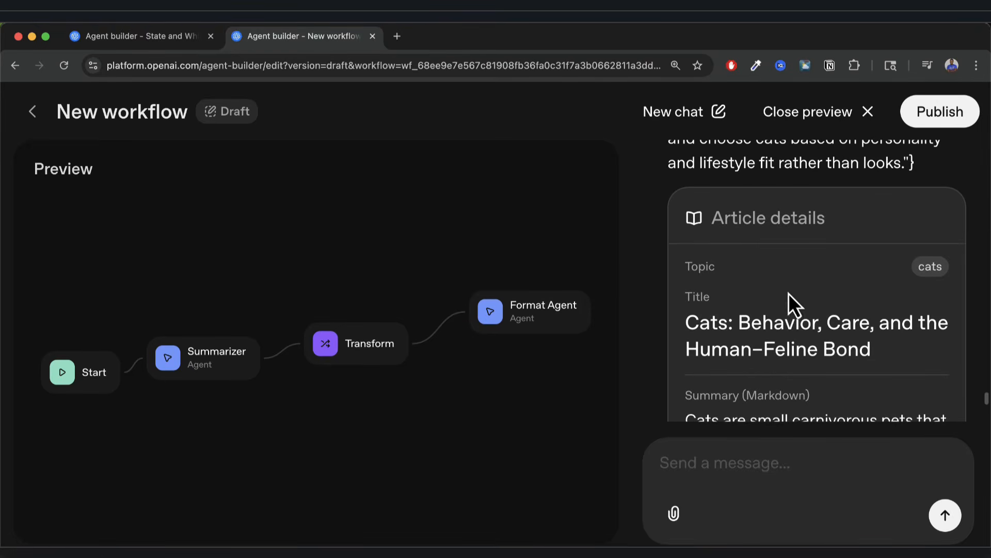
scroll(794, 295, "down", 4)
scroll(753, 320, "down", 4)
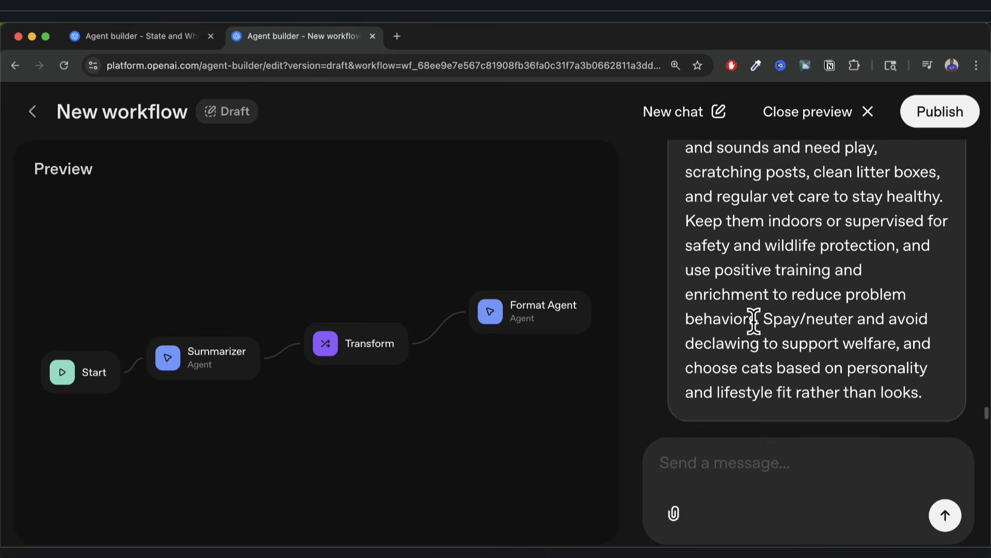
Close the preview and rename the workflow to 'Article Writer & Summarizer'.
left_click(809, 118)
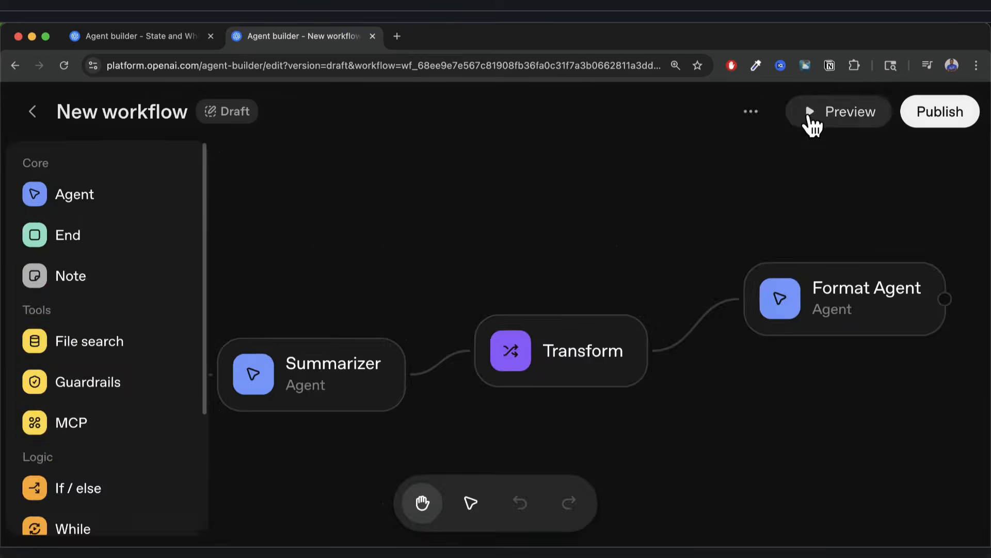
left_click(751, 112)
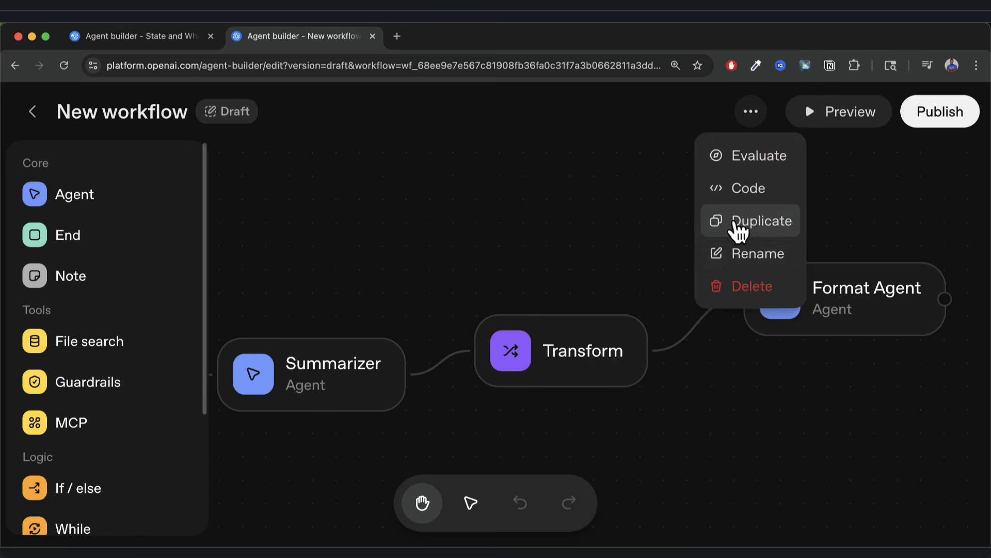
left_click(738, 255)
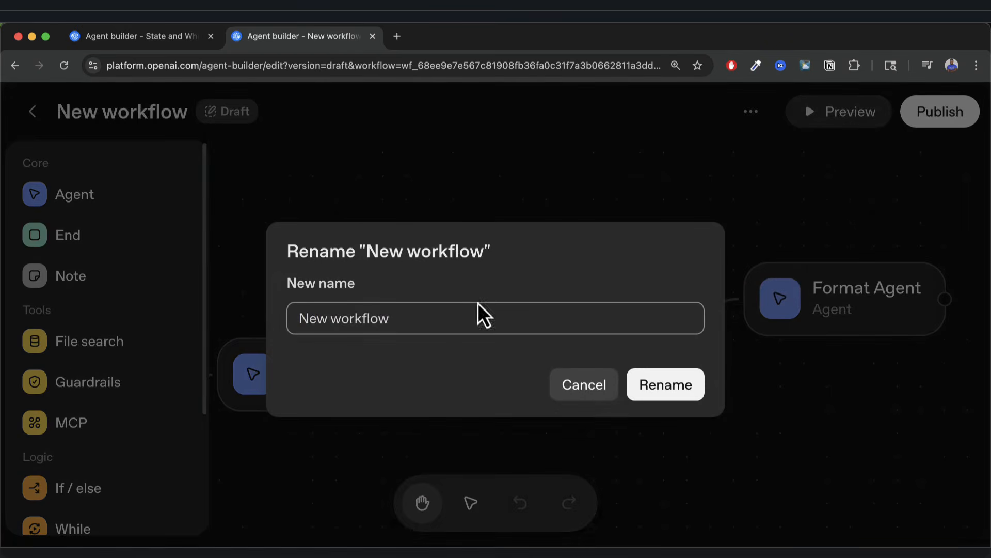
key("shift+alt+Left")
key("shift+alt+Left")
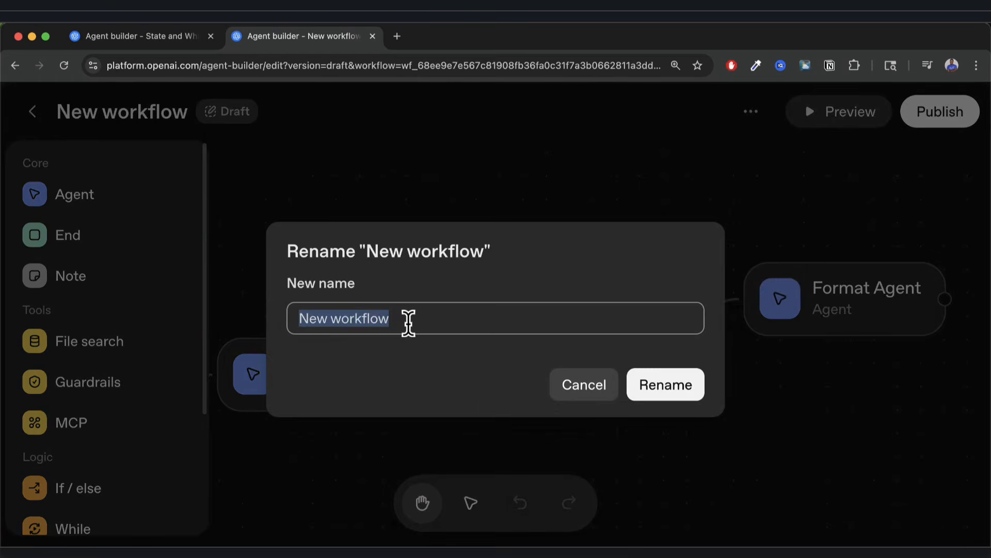
type("Summarizer")
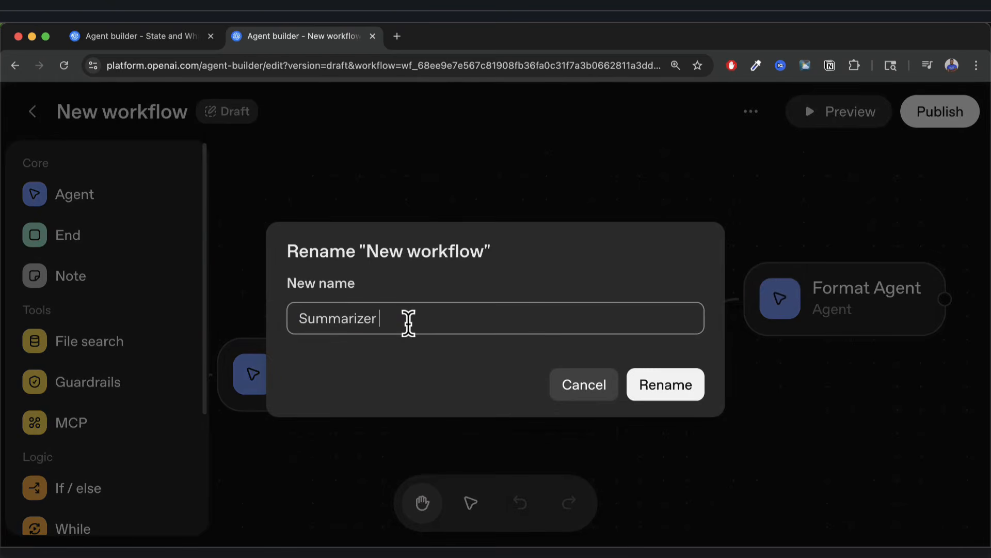
type("Research")
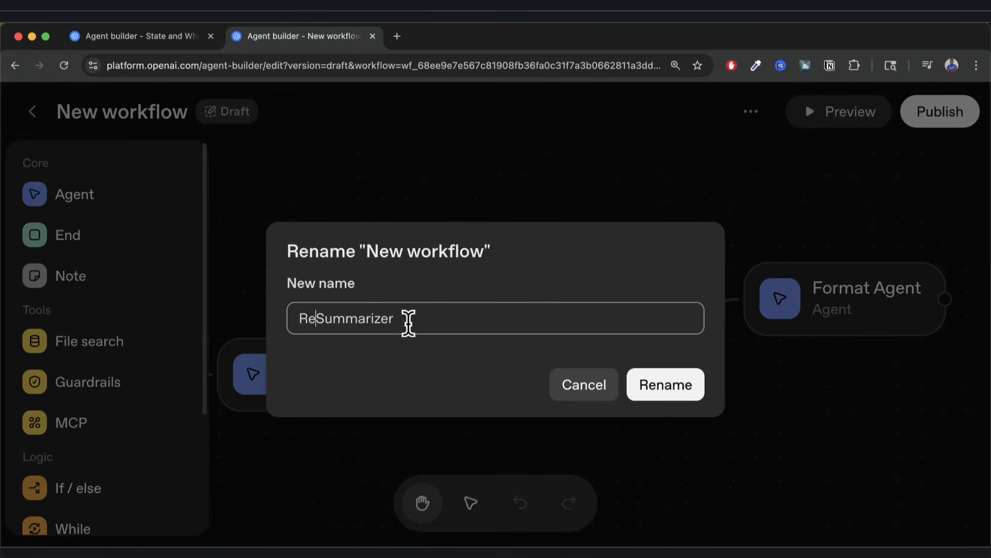
key("alt+BackSpace")
type("Artcle Wri")
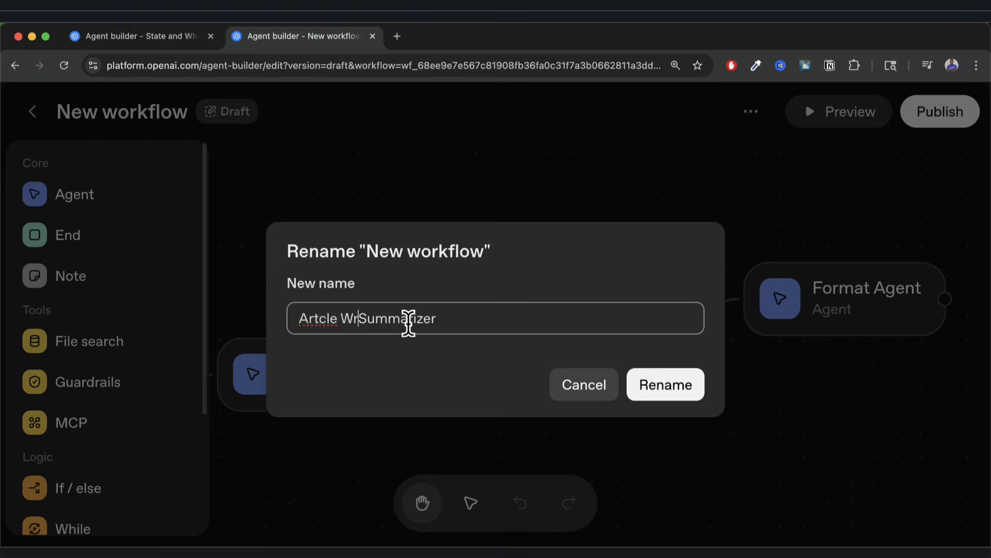
key("BackSpace")
key("BackSpace")
key("BackSpace")
key("BackSpace")
key("BackSpace")
key("BackSpace")
key("BackSpace")
type("icle Writer")
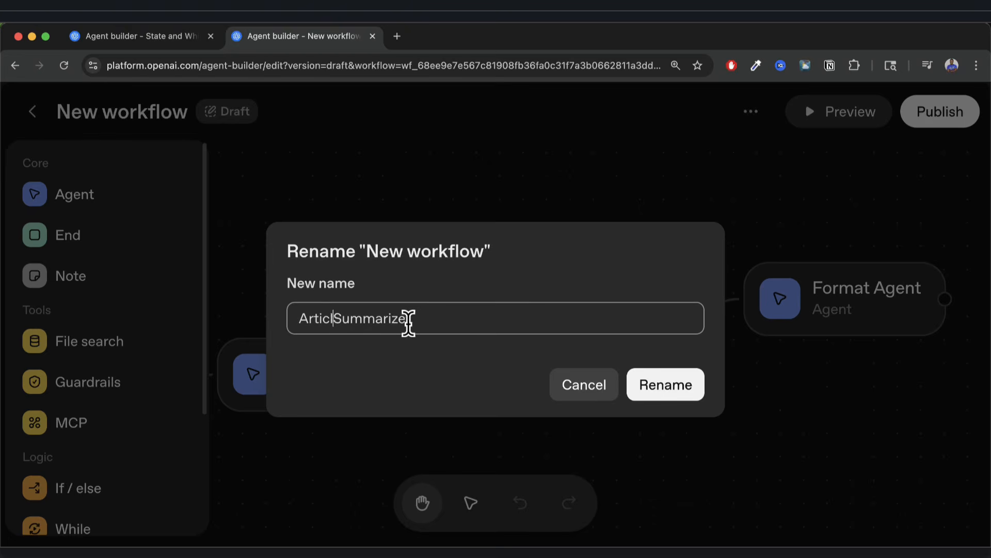
type(" &")
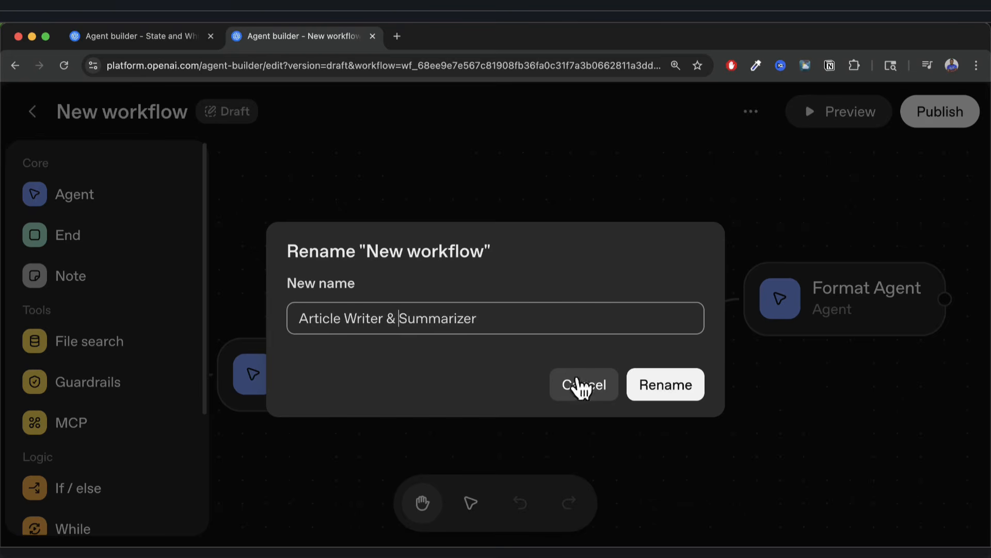
left_click(664, 398)
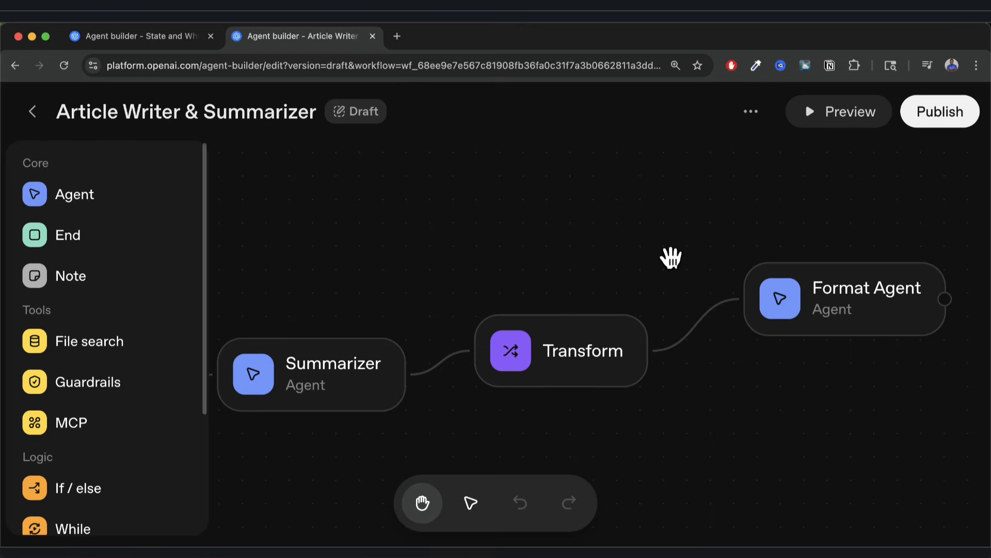
left_click(751, 111)
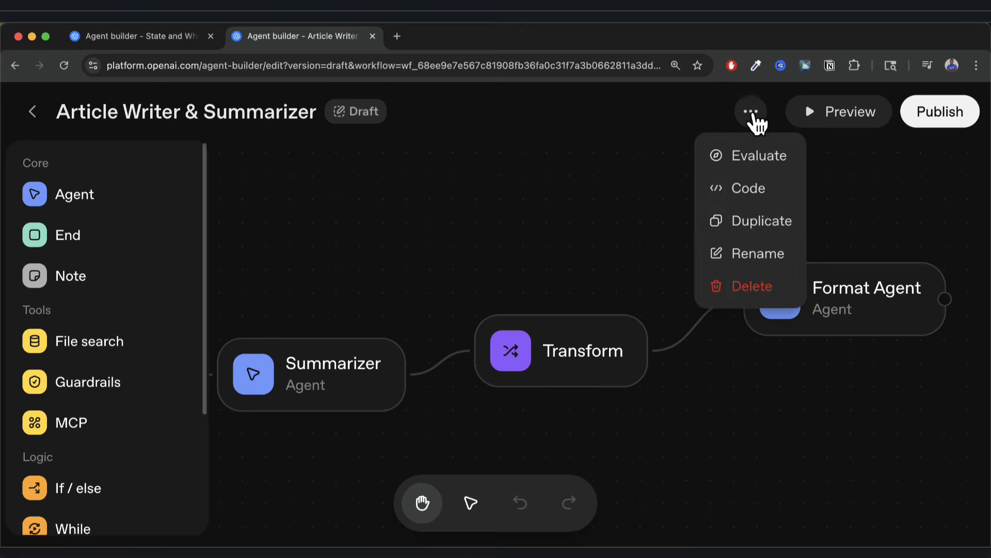
left_click(750, 191)
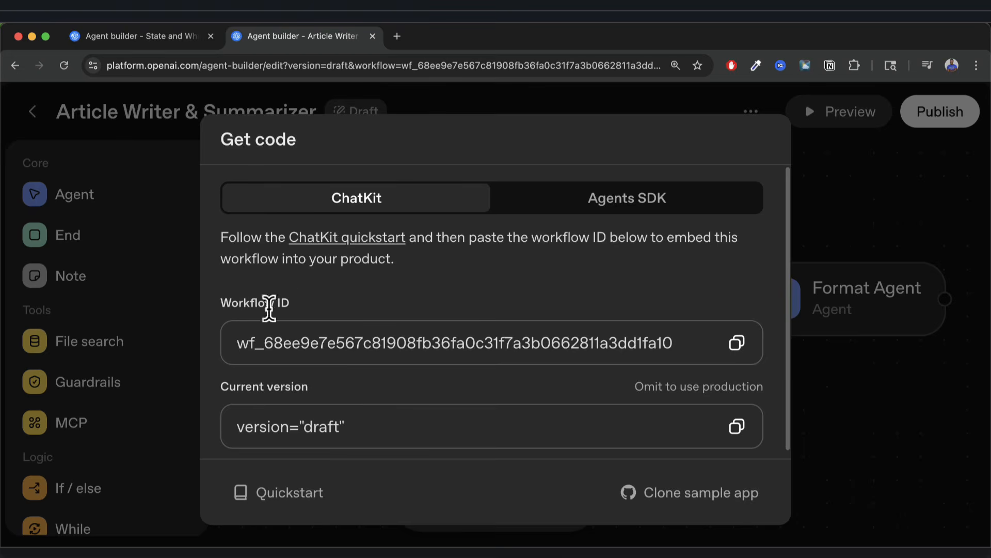
left_click_drag(234, 345, 657, 349)
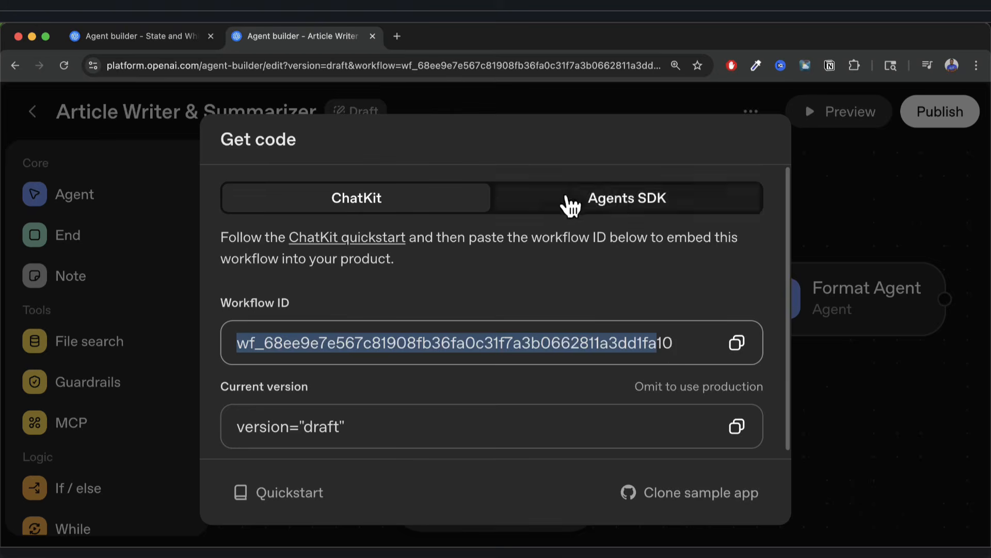
left_click(610, 201)
scroll(494, 357, "down", 2)
scroll(494, 357, "down", 10)
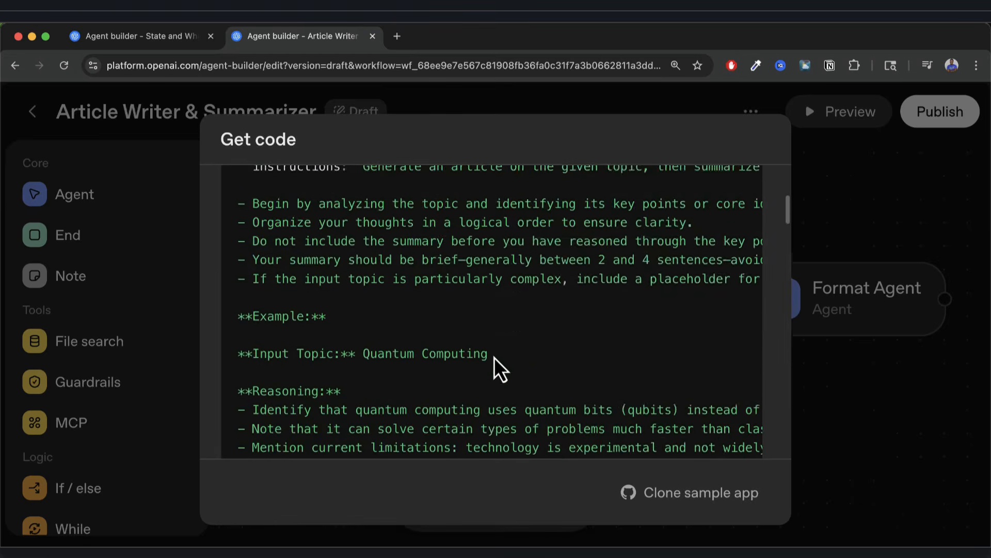
scroll(495, 357, "down", 3)
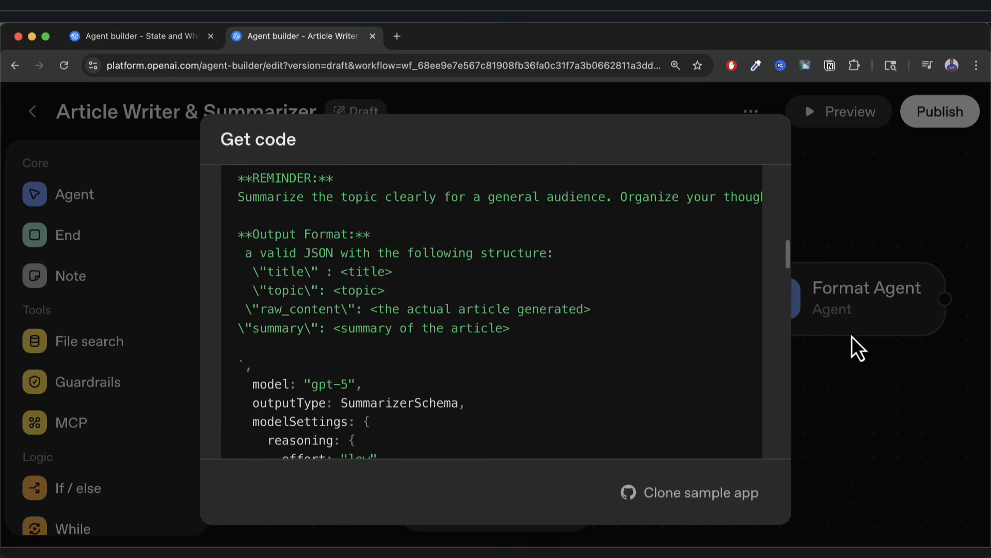
scroll(571, 354, "down", 5)
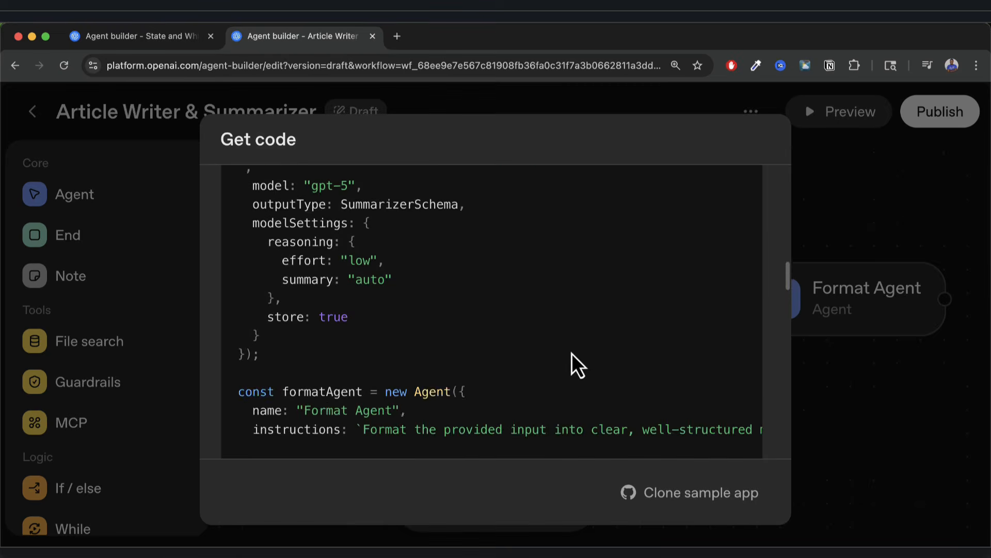
scroll(450, 363, "down", 4)
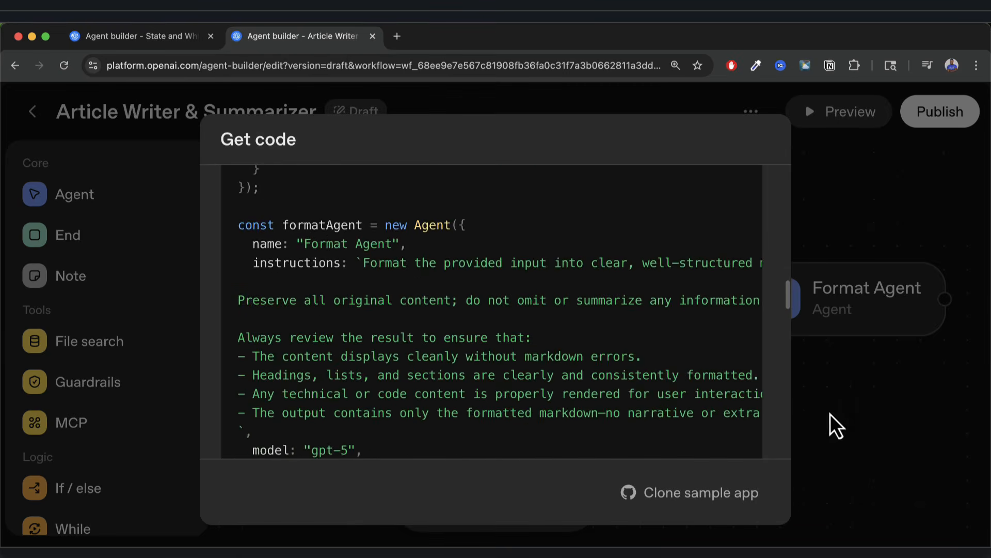
left_click(832, 417)
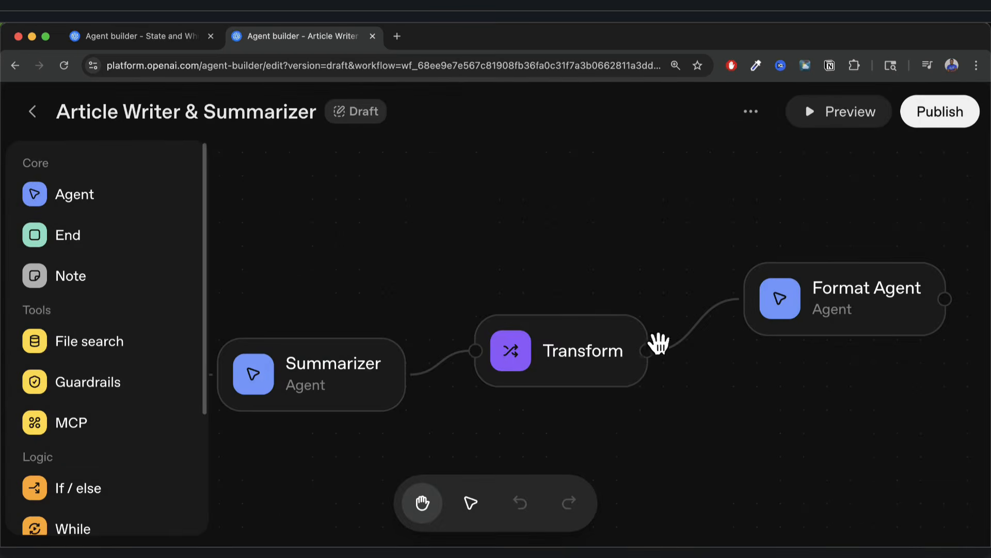
Open the workflow's exportable code and review the Agents SDK sample in TypeScript and Python.
left_click(752, 112)
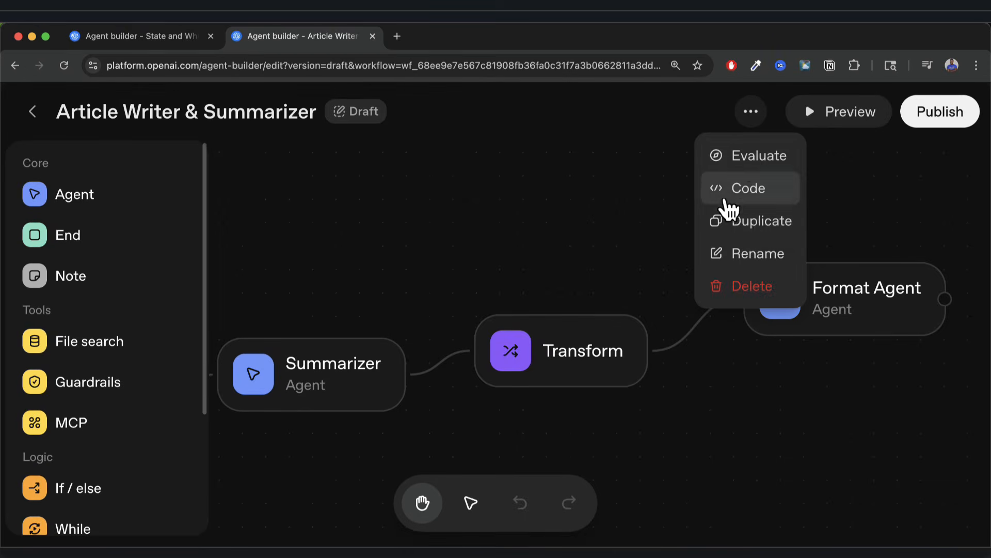
left_click(750, 192)
left_click(623, 202)
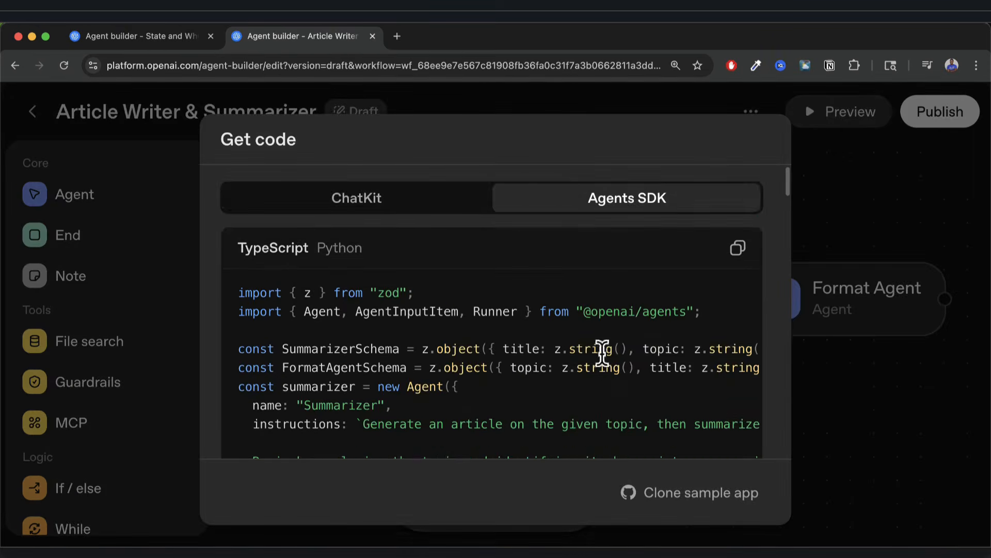
scroll(600, 377, "down", 3)
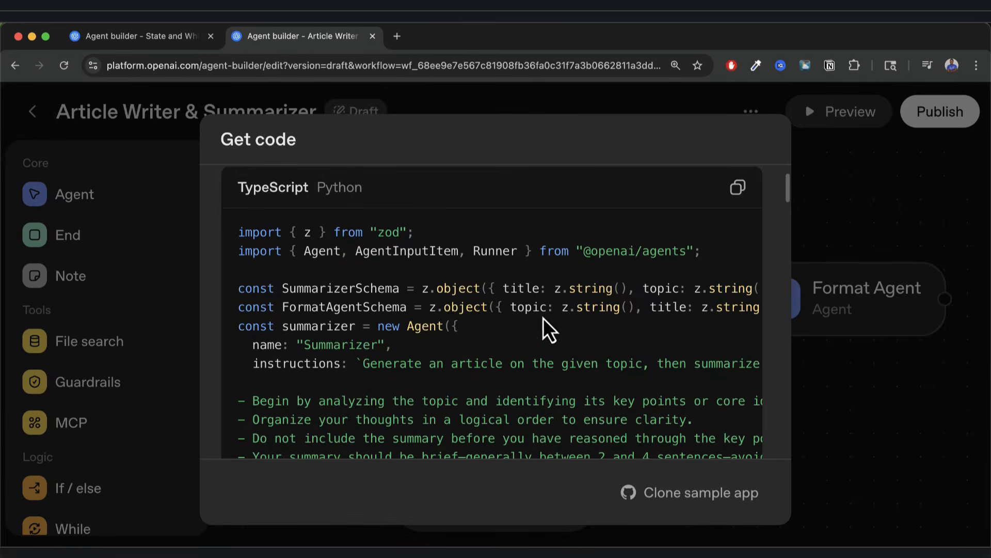
scroll(533, 352, "up", 1)
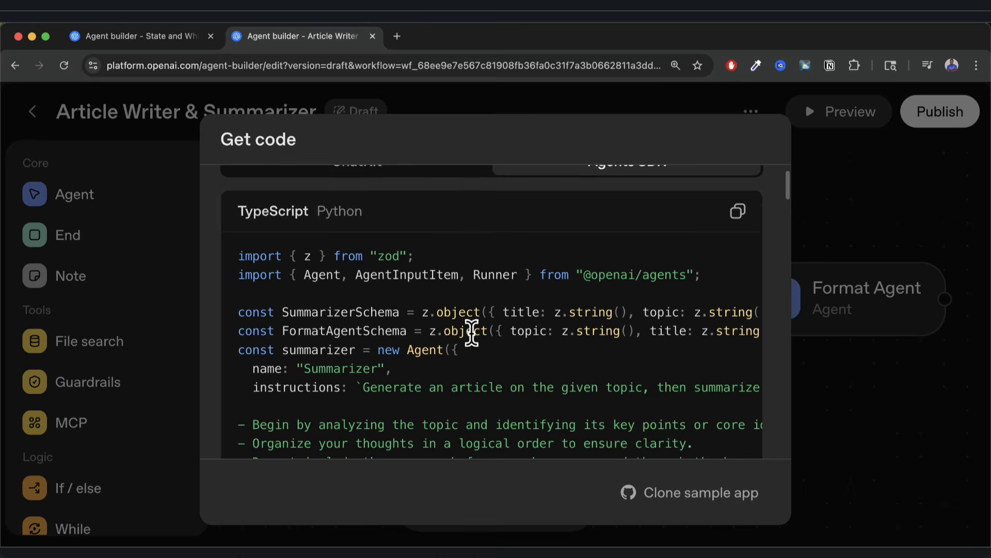
scroll(471, 333, "up", 2)
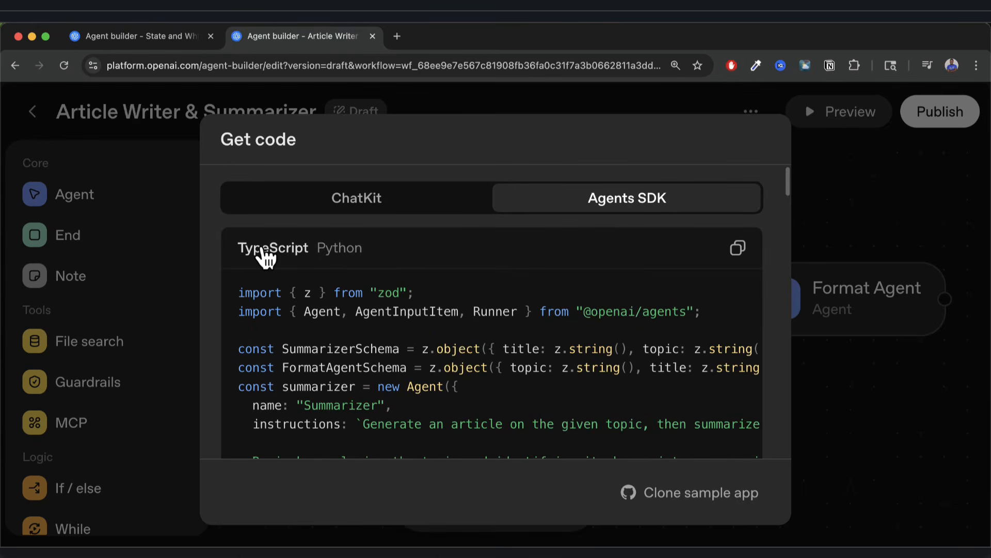
left_click(345, 253)
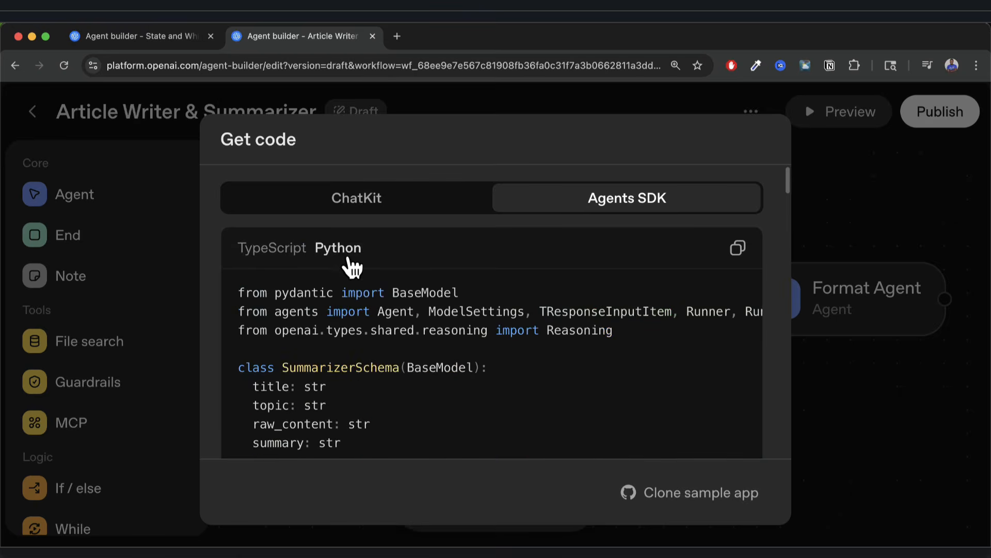
scroll(408, 383, "down", 4)
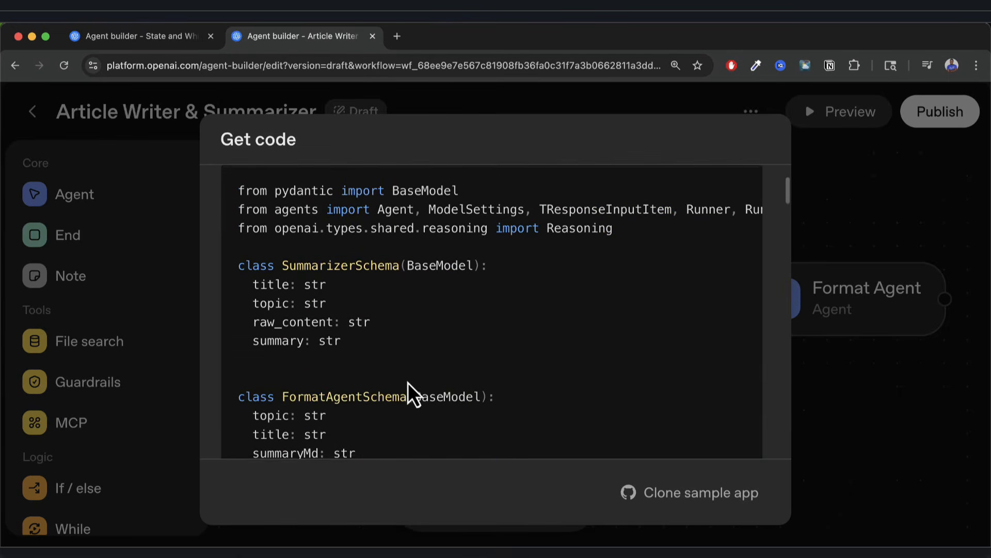
scroll(331, 315, "up", 2)
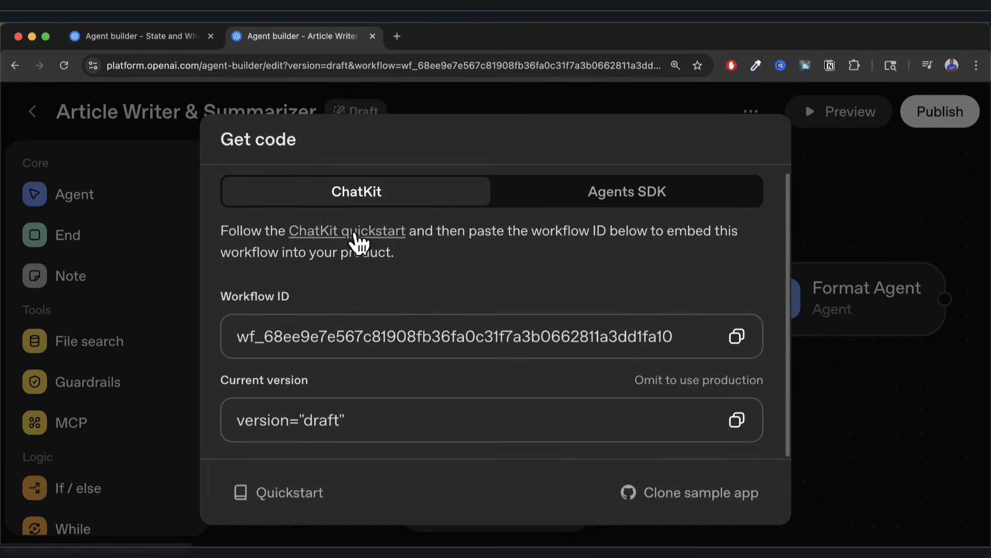
Open the ChatKit quickstart docs in a new tab and follow the starter app repository link.
right_click(356, 241)
left_click(387, 239)
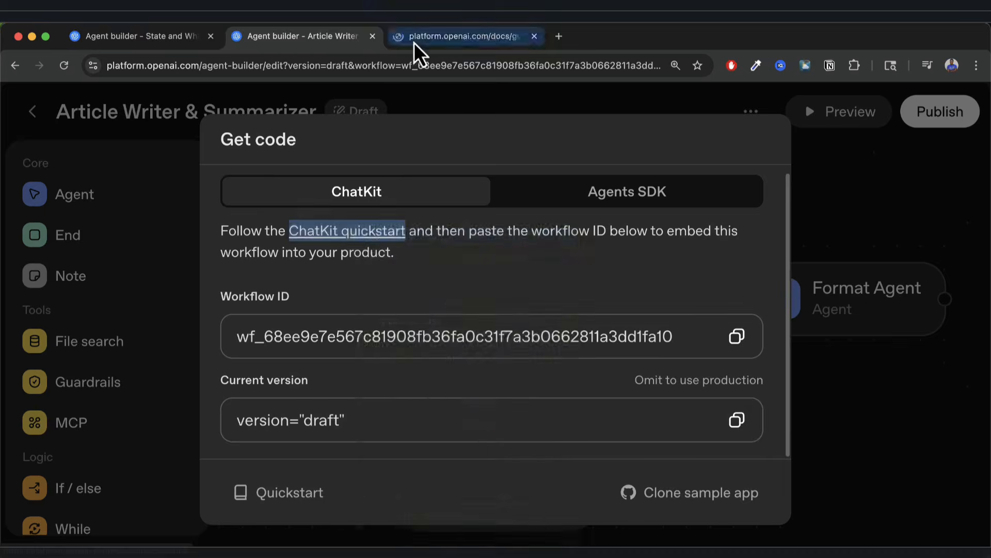
left_click(413, 37)
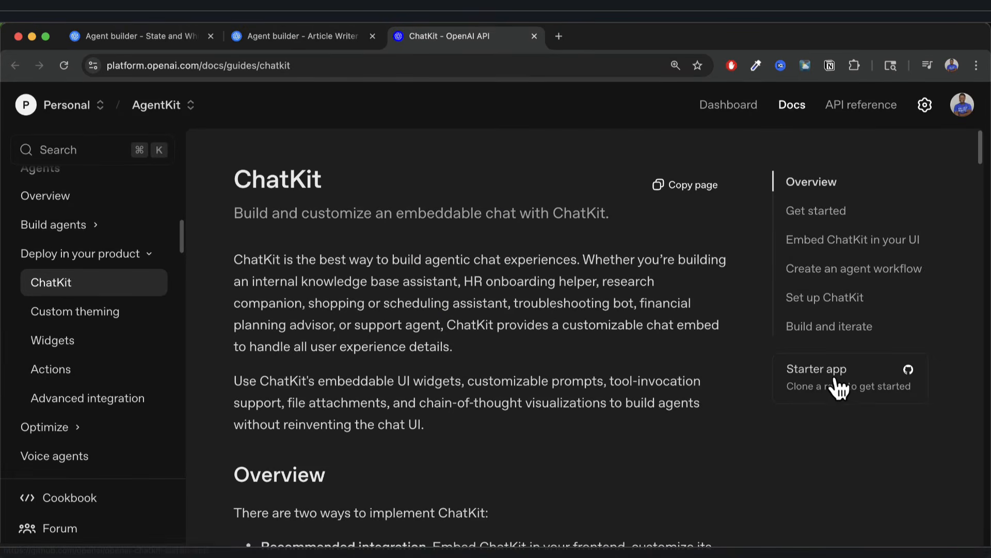
scroll(834, 387, "down", 15)
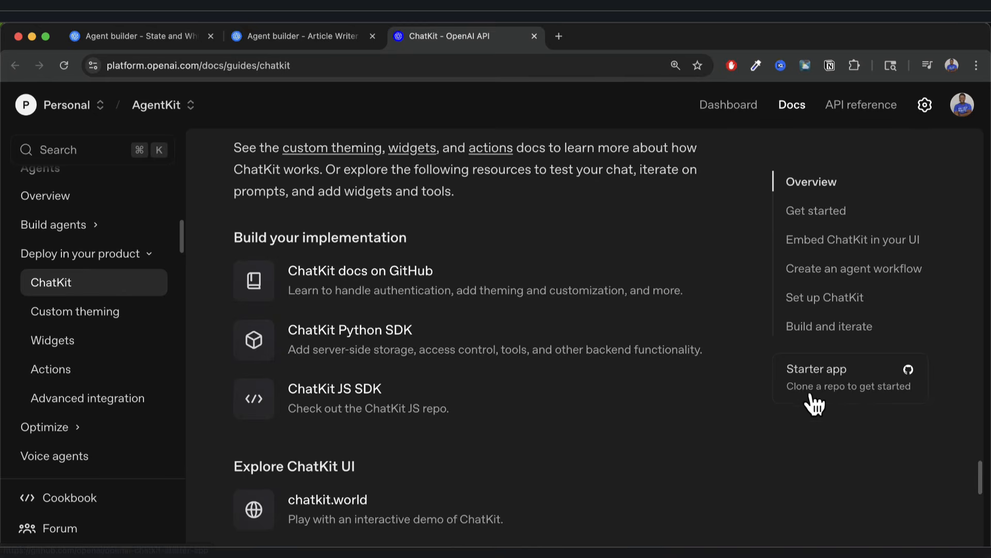
left_click(879, 385)
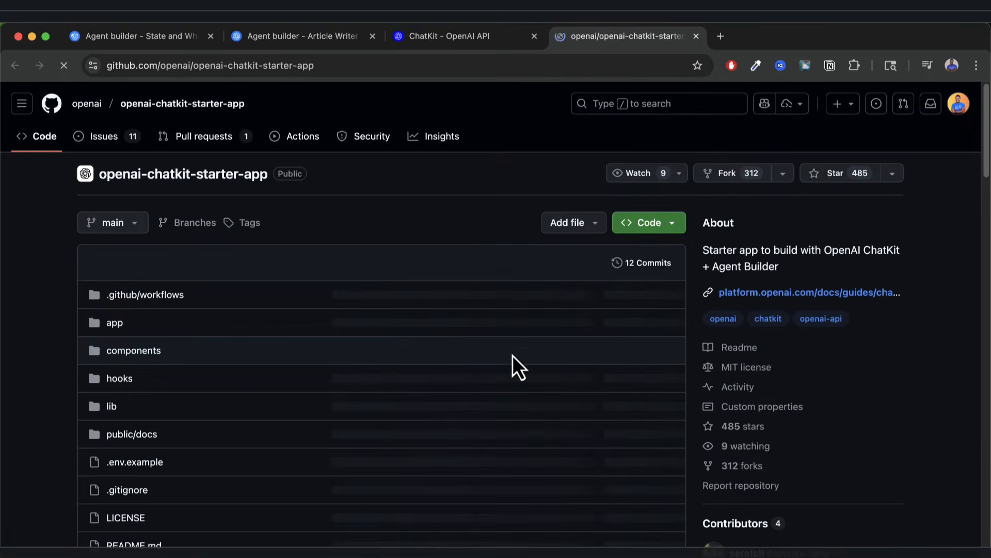
Zoom in on the openai-chatkit-starter-app repository page with Cmd+Plus.
key("super+equal")
key("super+equal")
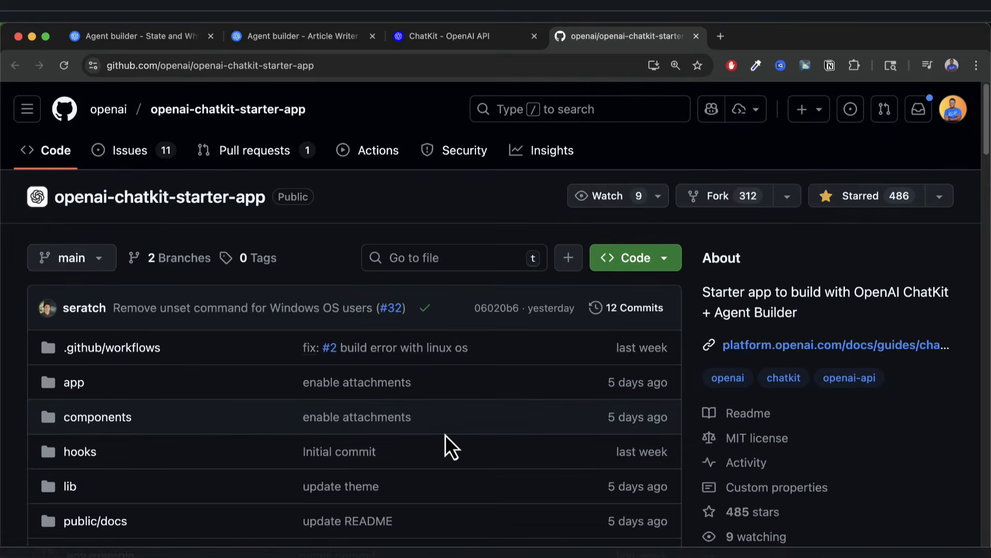
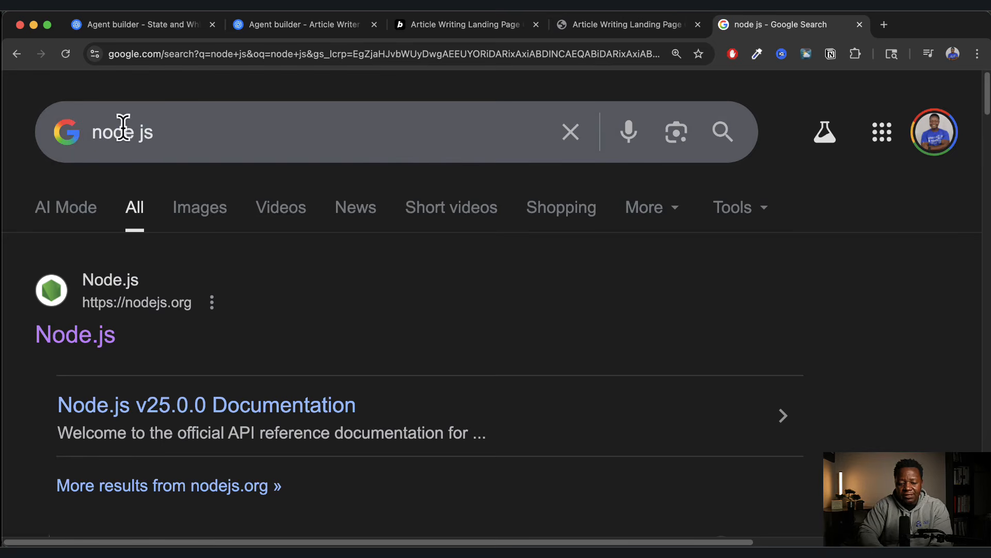
Open the Node.js homepage from the Google results and go to the Download Node.js page.
left_click(91, 345)
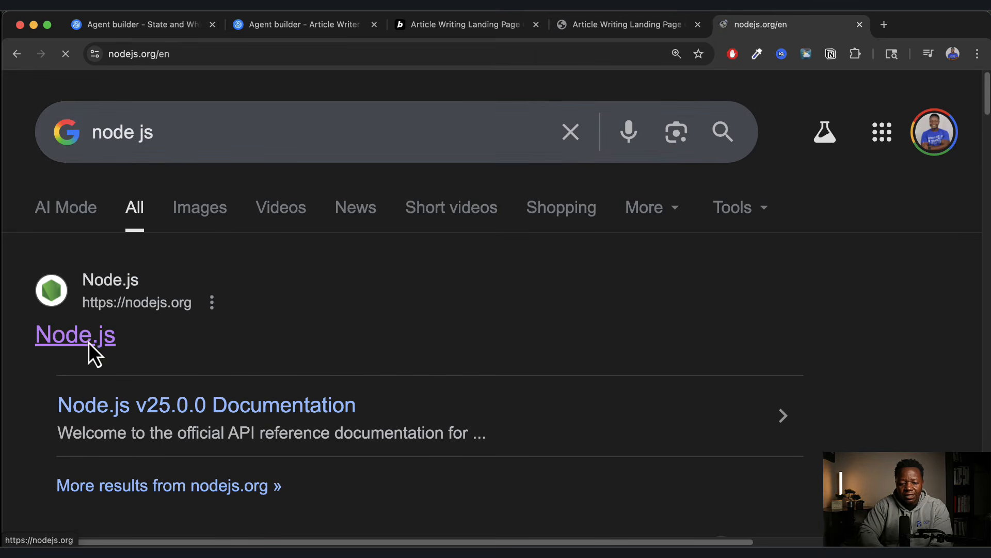
scroll(348, 420, "down", 8)
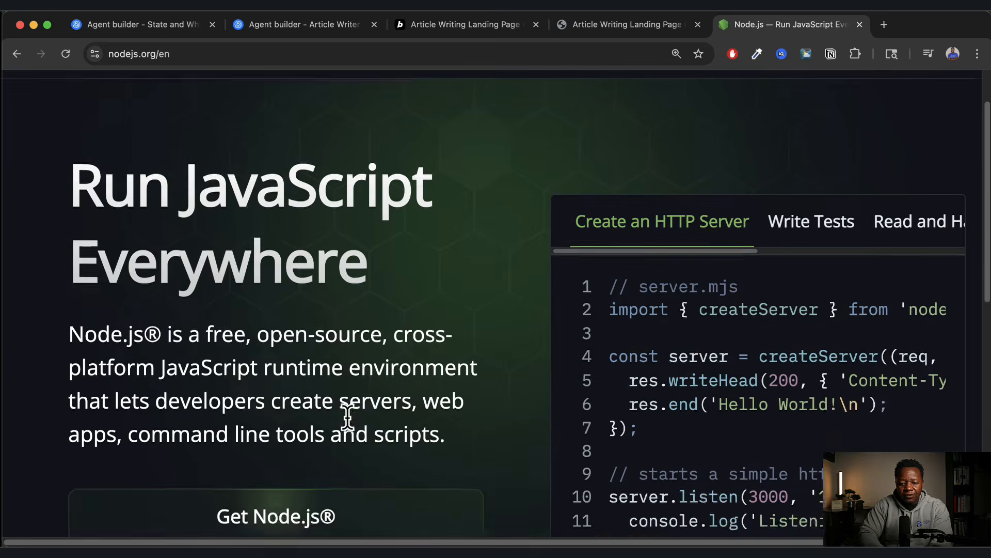
scroll(352, 430, "down", 1)
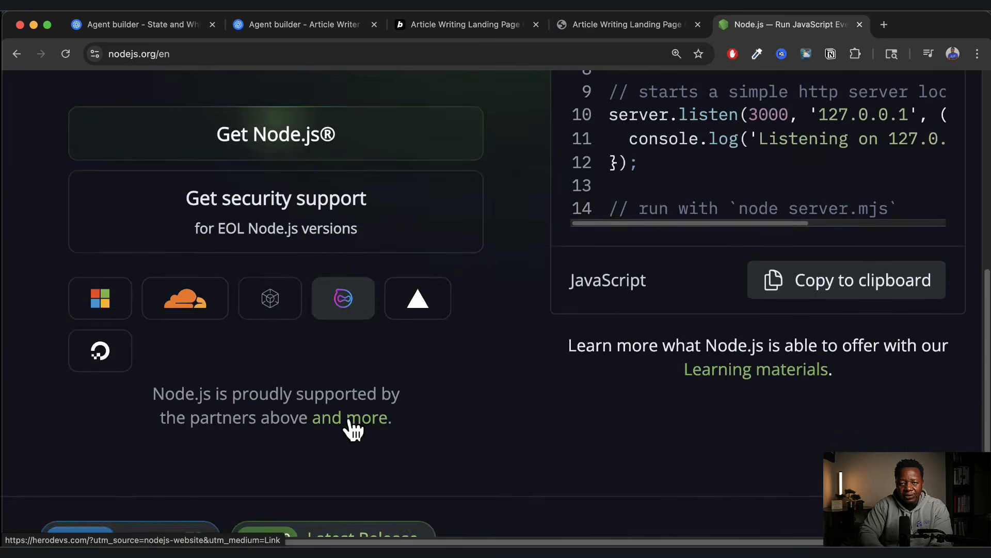
scroll(353, 430, "up", 2)
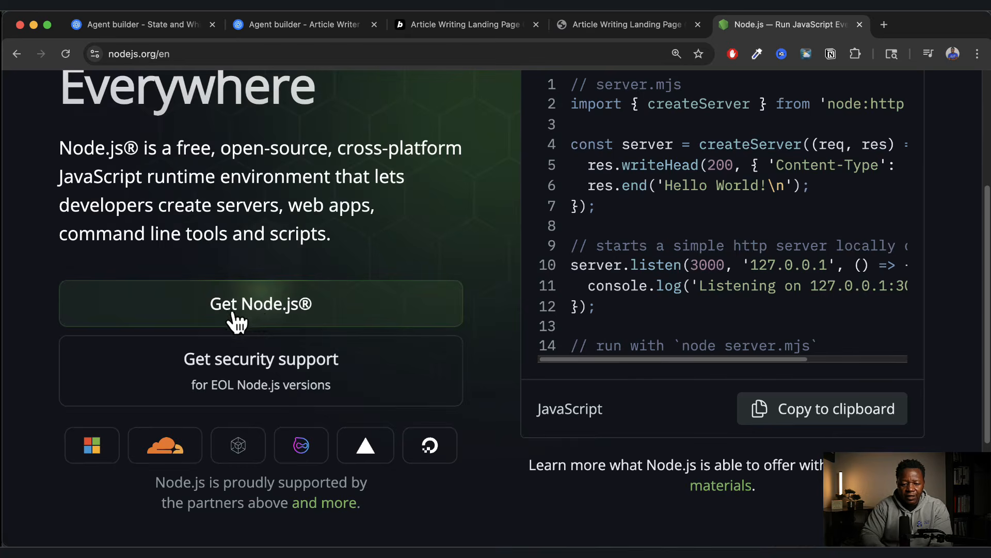
left_click(251, 311)
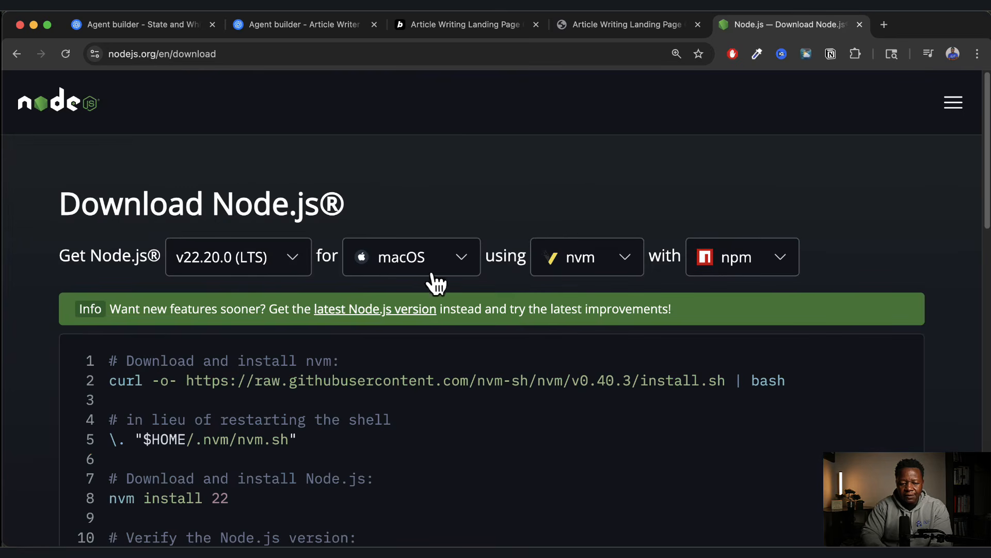
Switch the Node.js v22.20.0 download instructions from macOS to Windows.
left_click(465, 260)
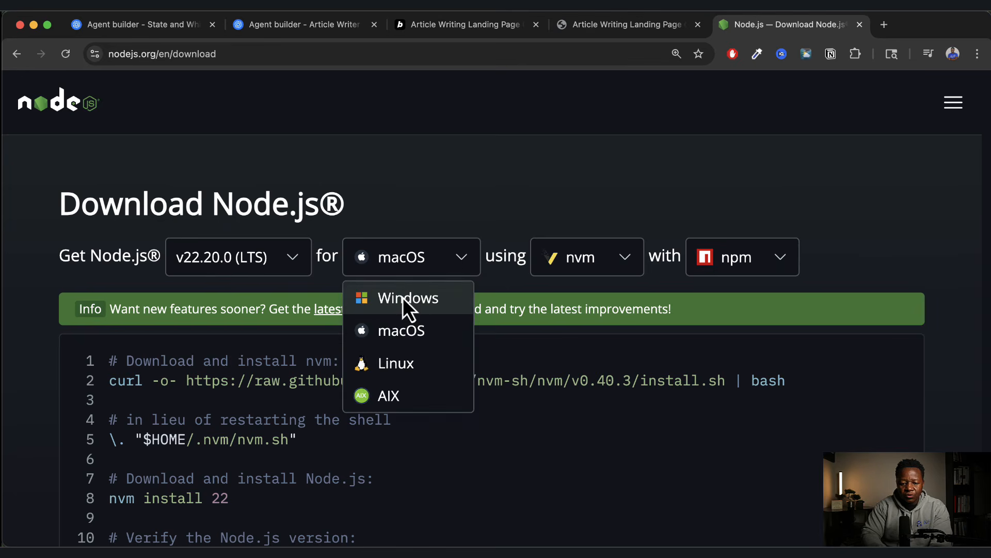
left_click(403, 298)
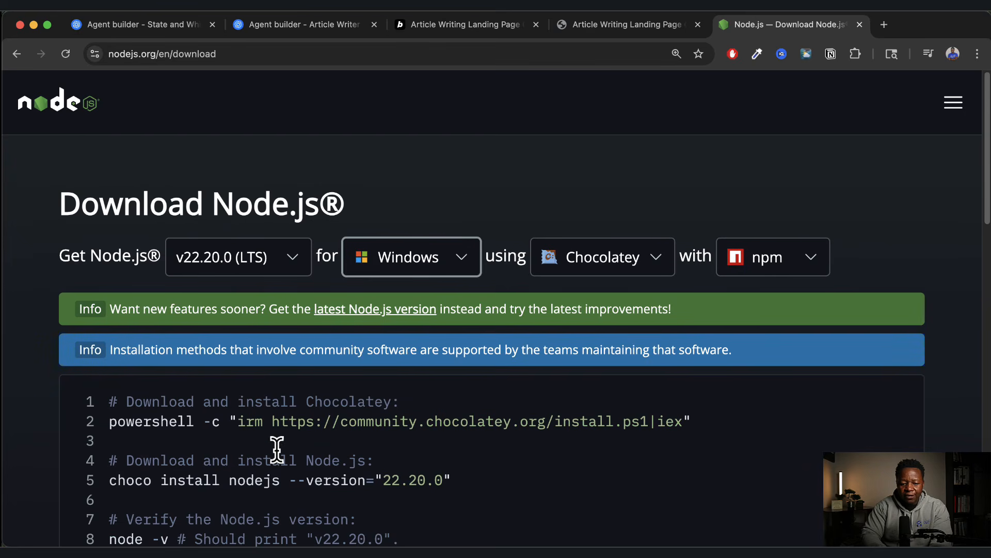
scroll(277, 450, "down", 1)
scroll(277, 449, "down", 5)
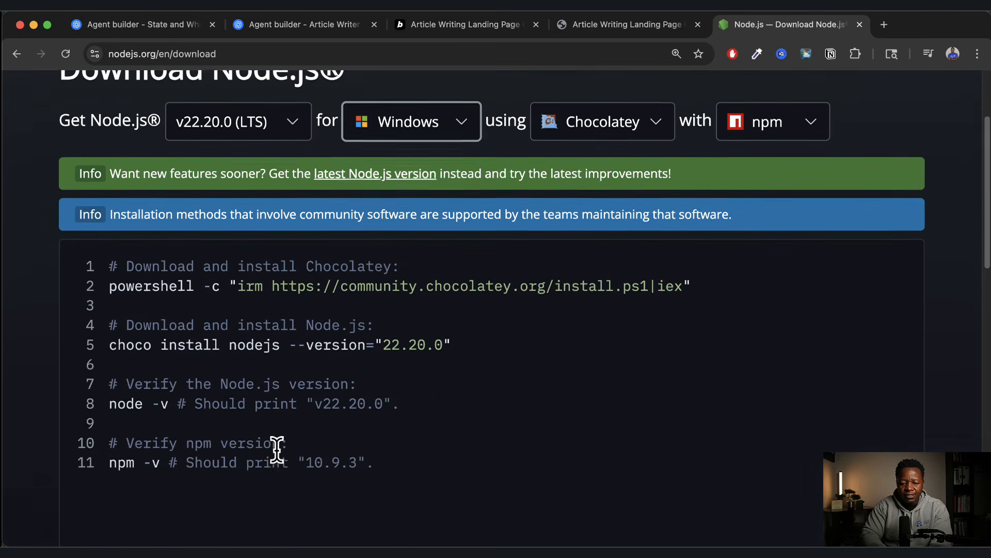
scroll(347, 359, "up", 1)
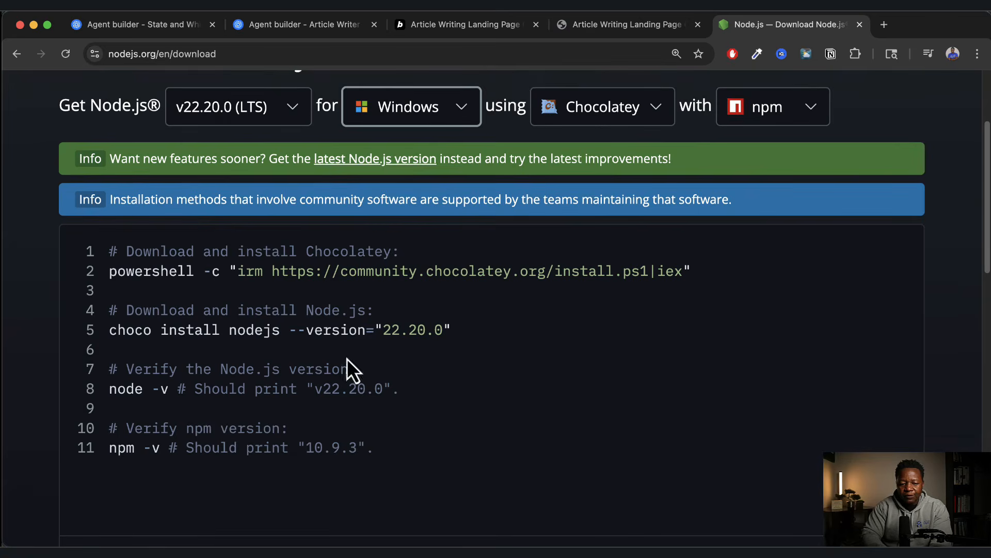
Highlight the Chocolatey install, choco install nodejs, and node and npm version check commands.
left_click_drag(110, 272, 634, 279)
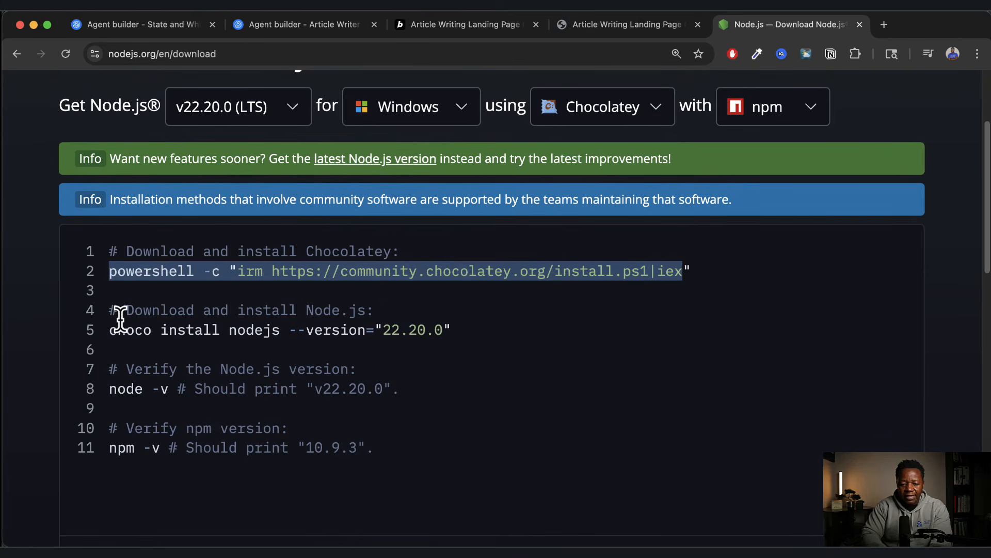
left_click_drag(176, 310, 345, 313)
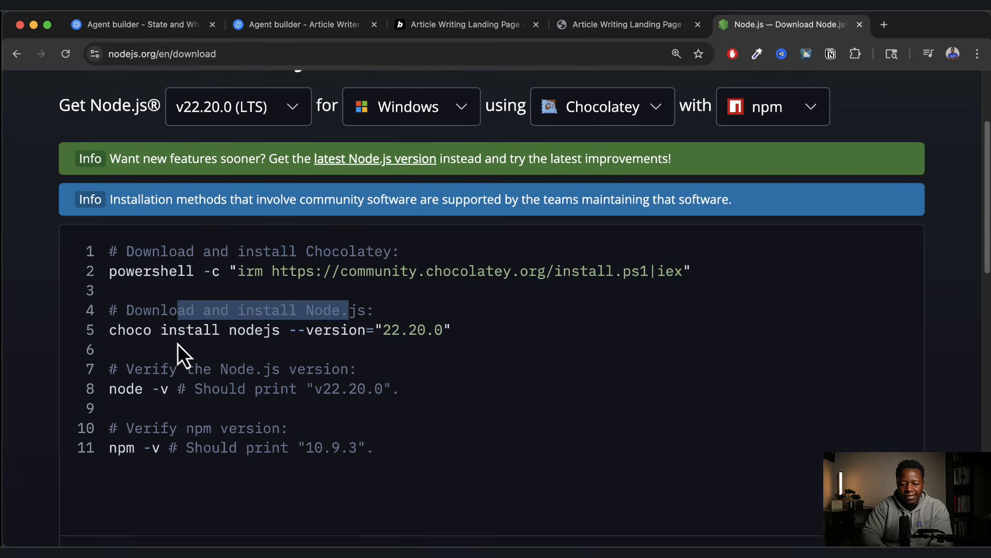
left_click_drag(109, 330, 457, 343)
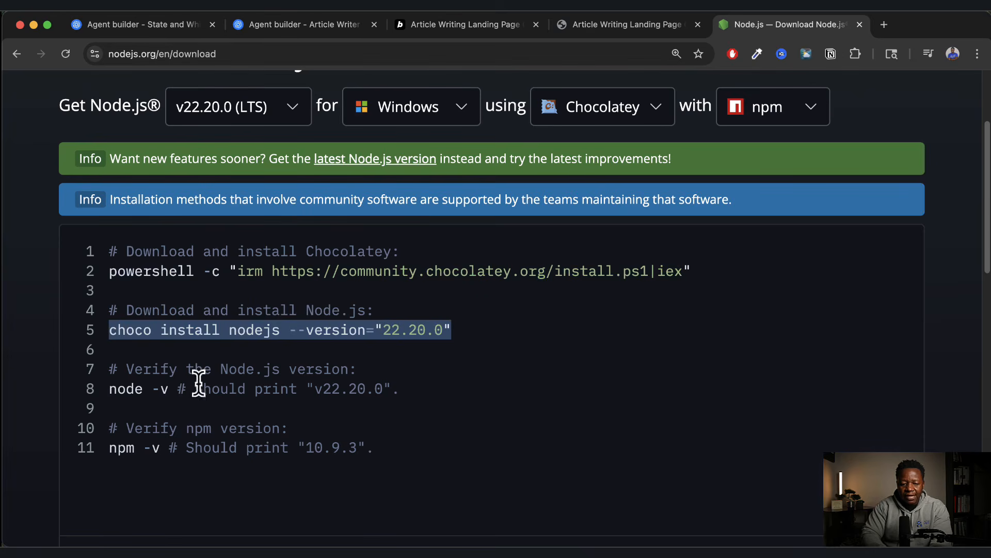
left_click_drag(118, 388, 207, 393)
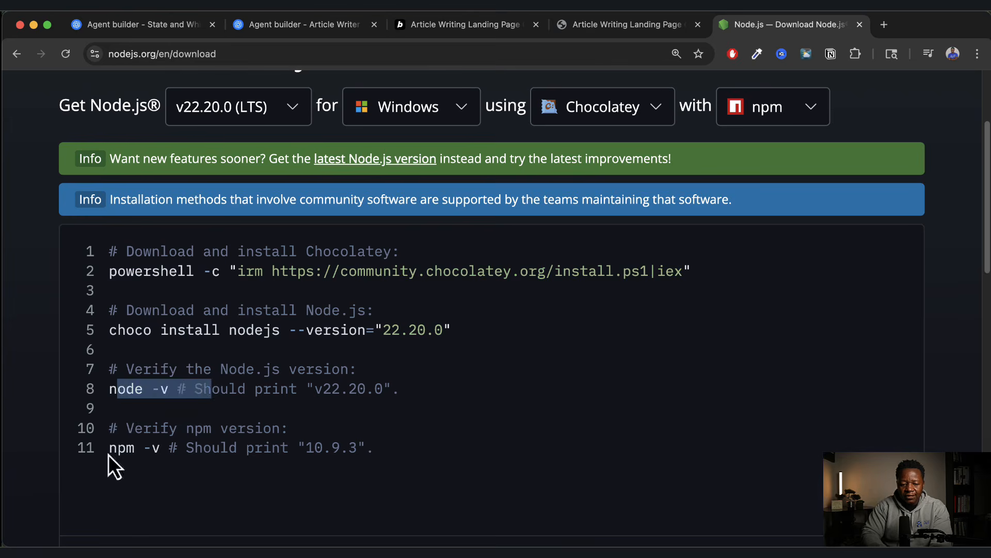
left_click_drag(109, 448, 221, 448)
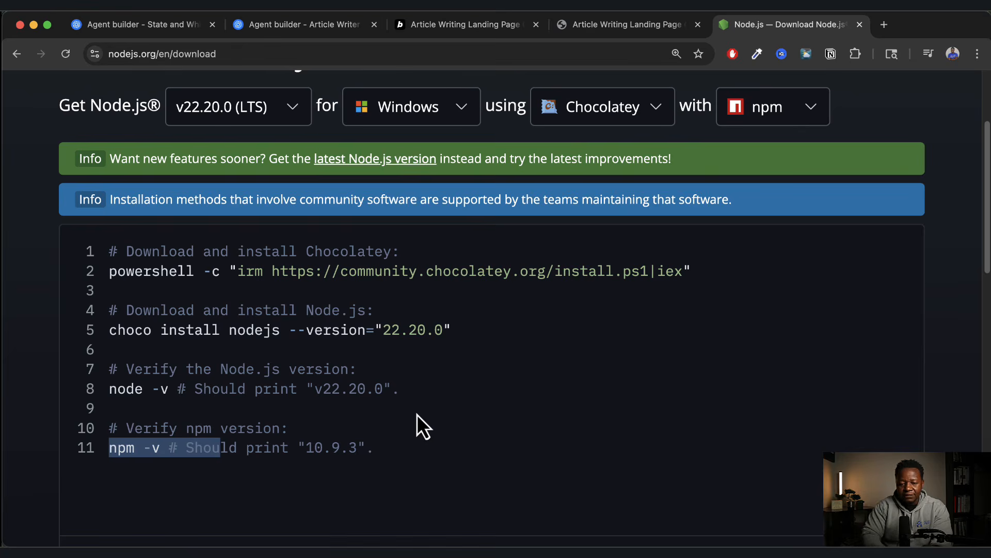
scroll(475, 371, "up", 1)
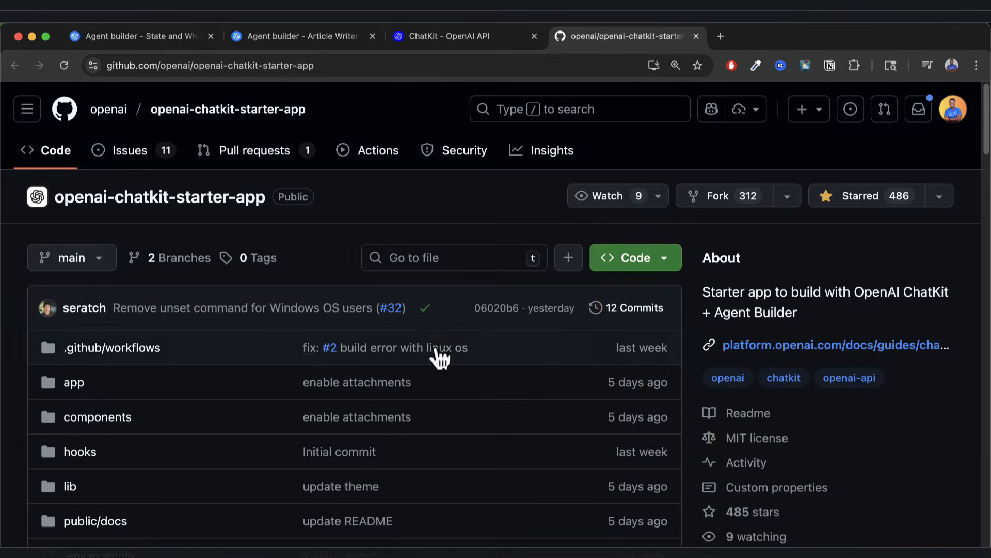
Copy the openai-chatkit-starter-app HTTPS clone URL from the Code menu and return to iTerm.
left_click(665, 263)
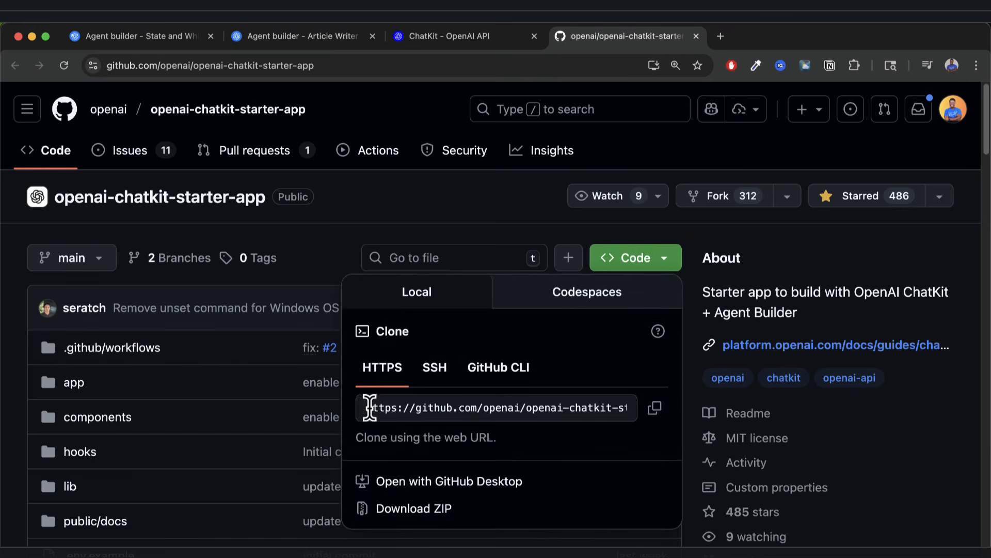
left_click(656, 418)
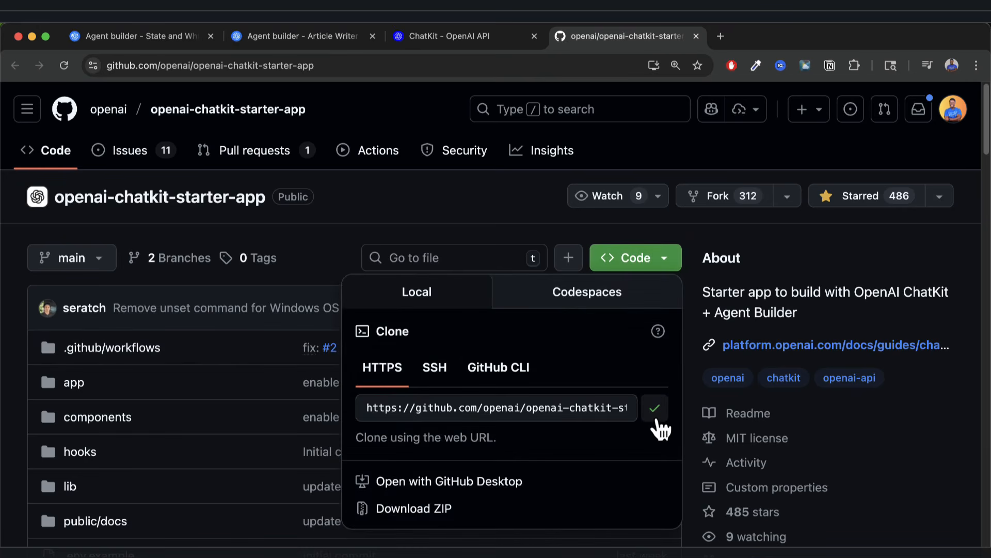
key("super+Tab")
key("super+Tab")
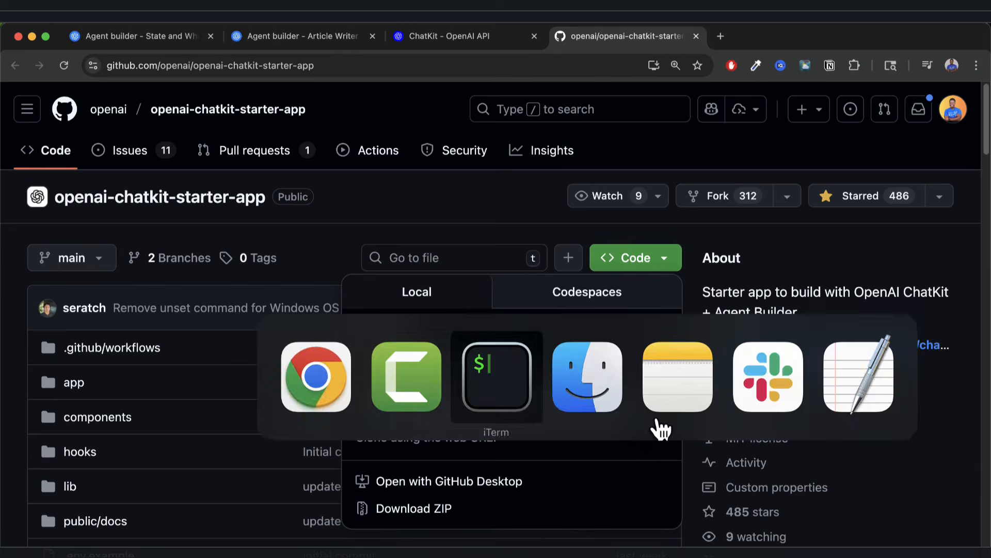
Clone the starter app with git clone and the pasted URL, then list the folder.
type("git clone")
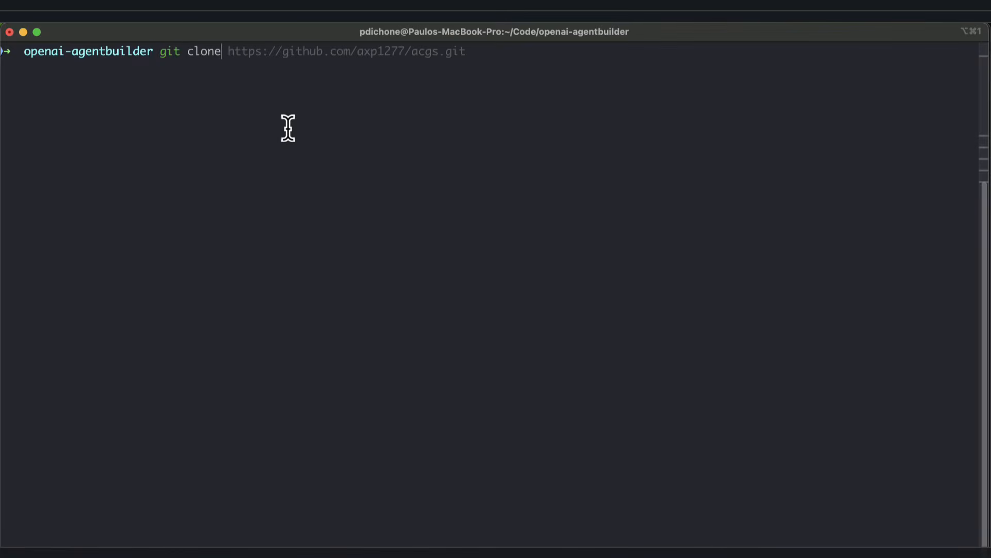
key("super+v")
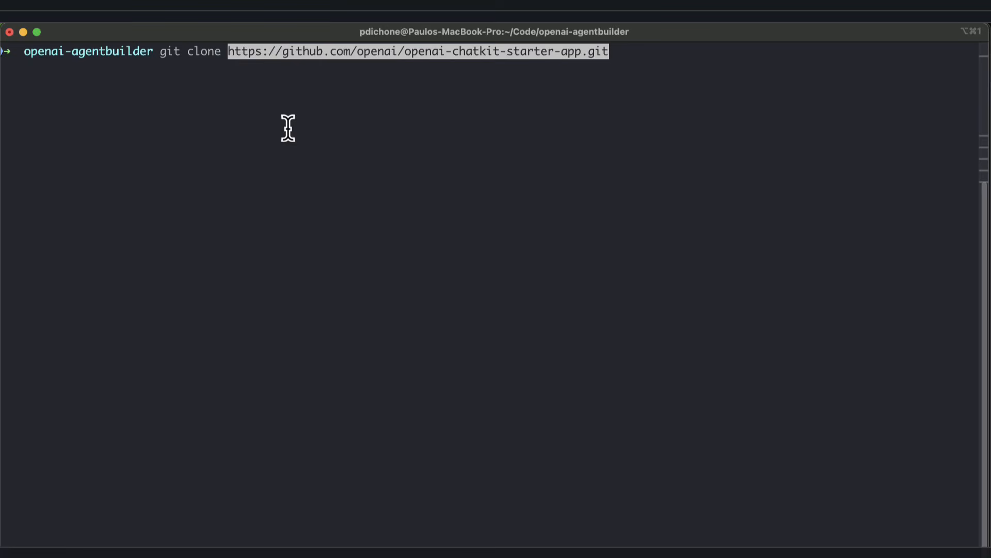
key("Return")
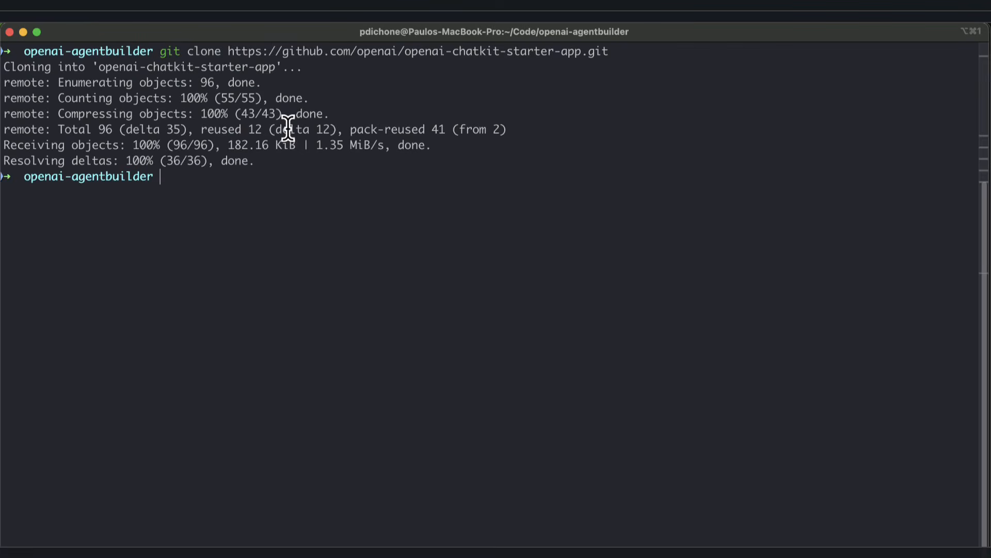
type("ls")
key("Return")
Enter the openai-chatkit-starter-app folder, list its files, and open it in VS Code with code.
type("cd o")
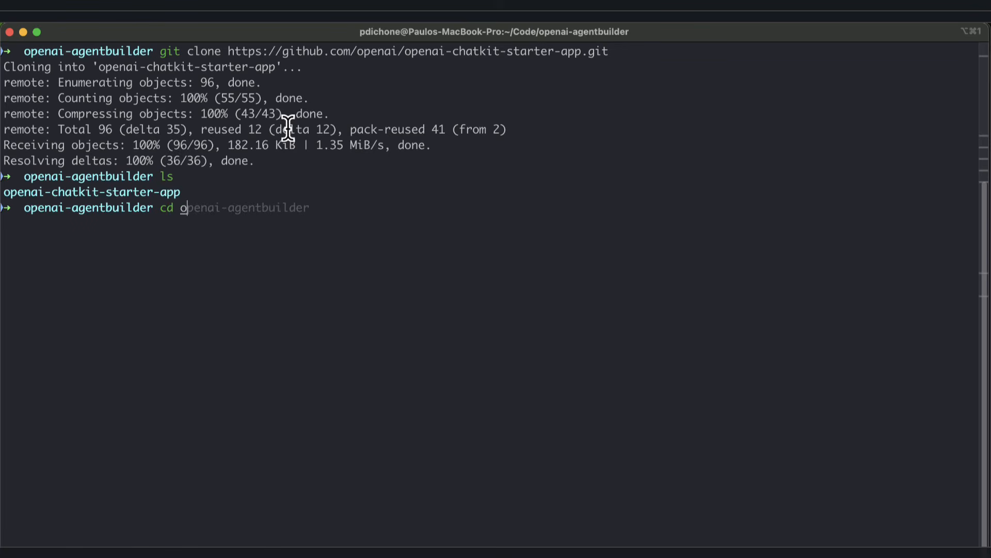
type("penai-chatkit")
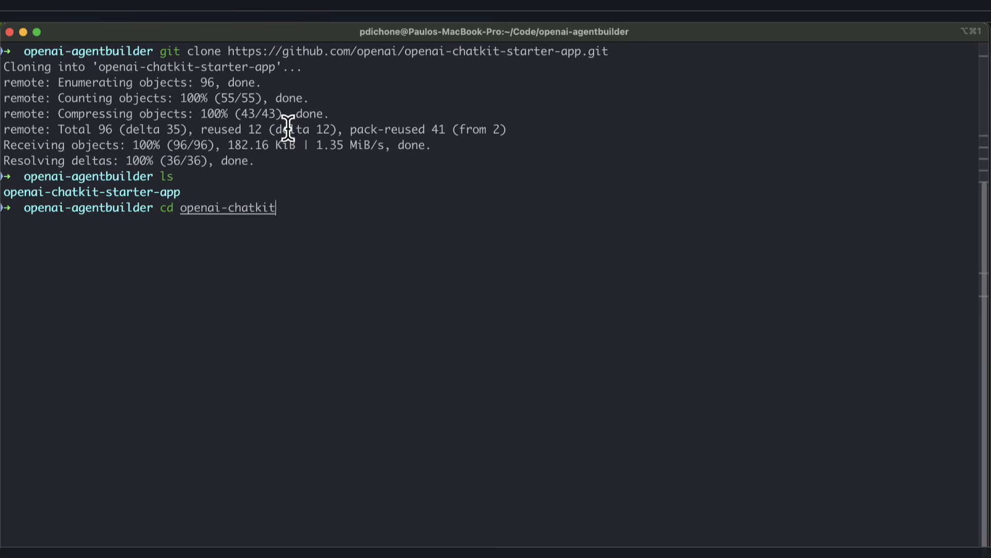
key("Tab")
key("Return")
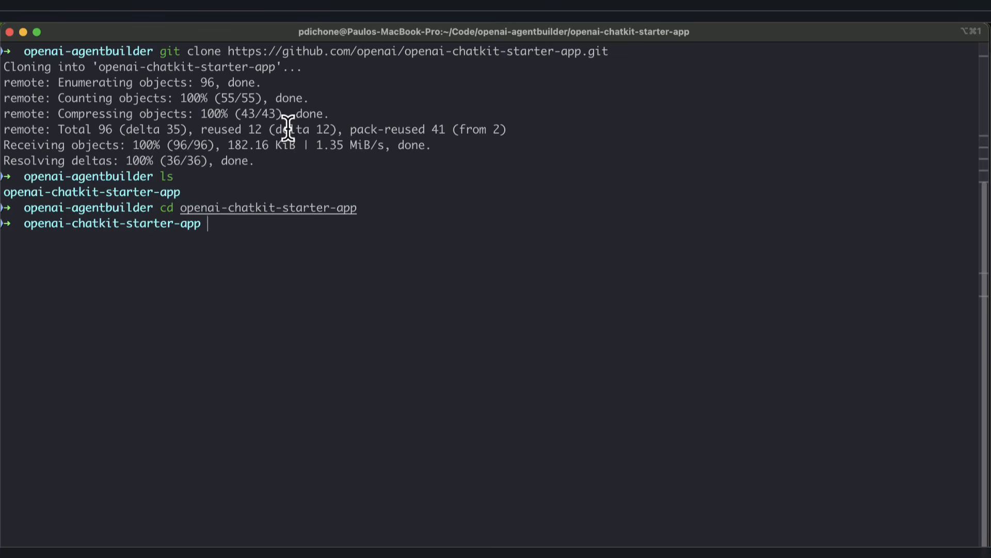
type("ls")
key("Return")
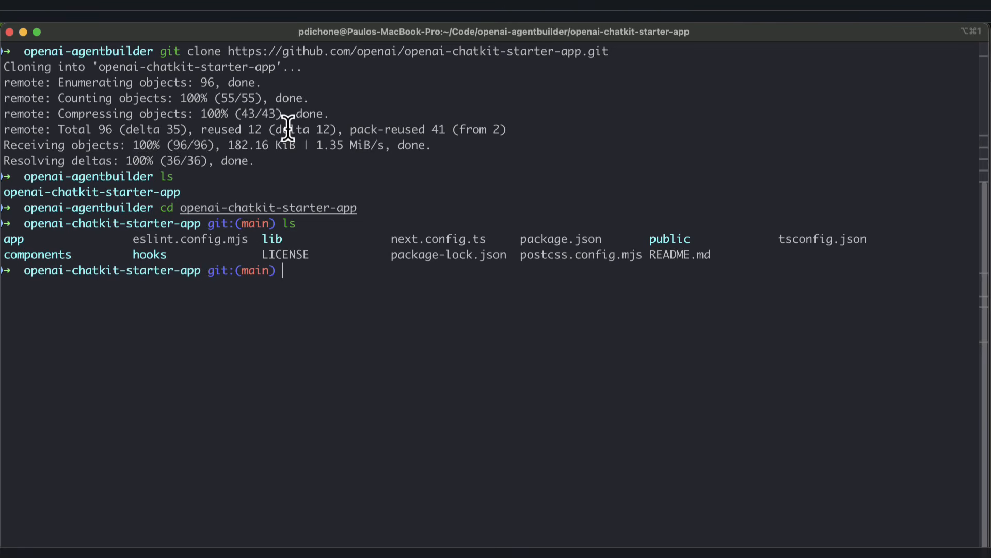
type("code .")
key("Return")
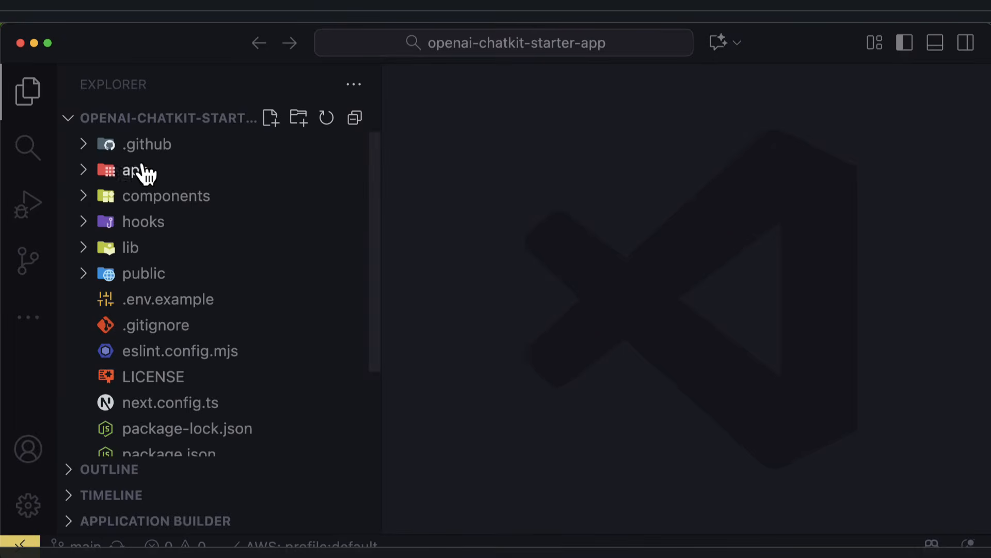
Copy the npm install command from the README's Getting Started section, then return to VS Code.
scroll(146, 348, "down", 3)
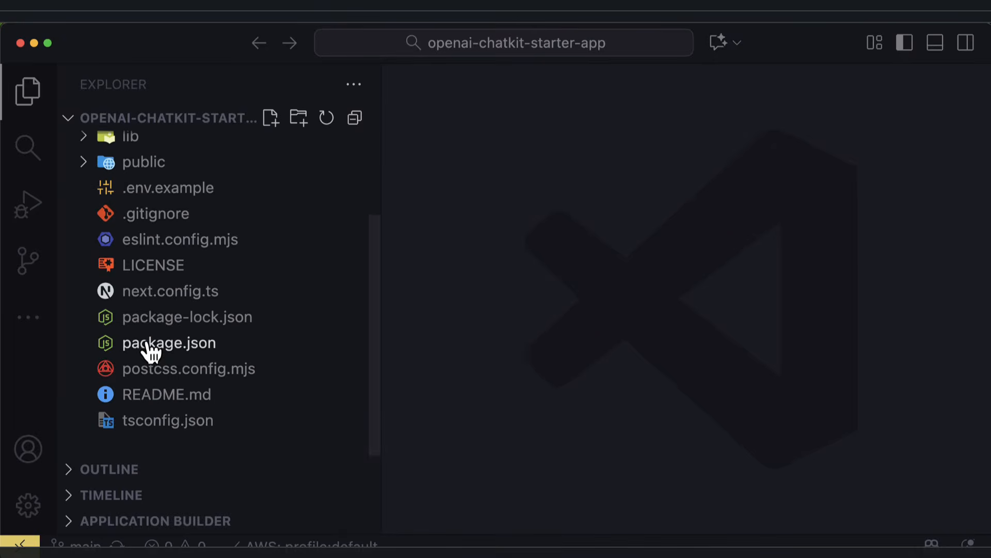
key("super+Tab")
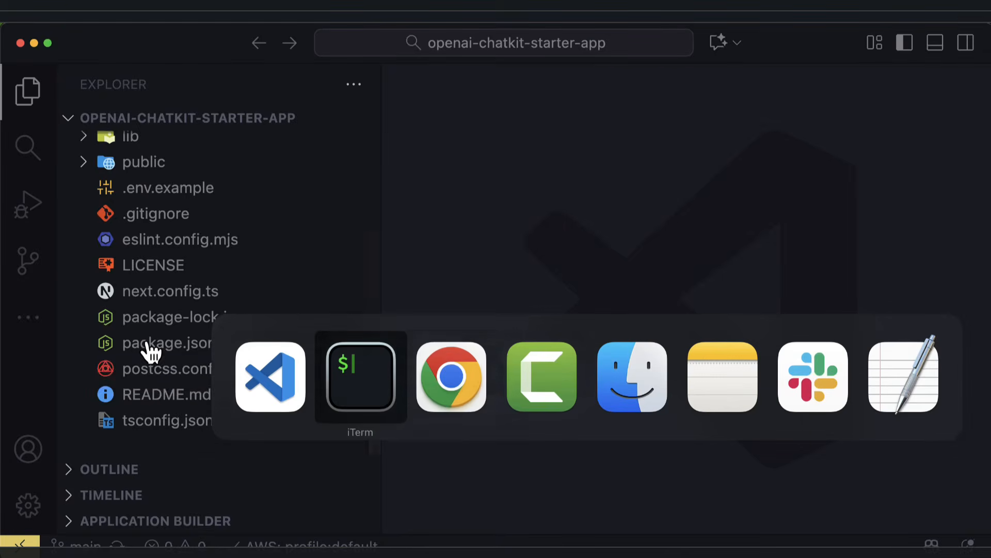
key("super+Tab")
scroll(343, 448, "down", 7)
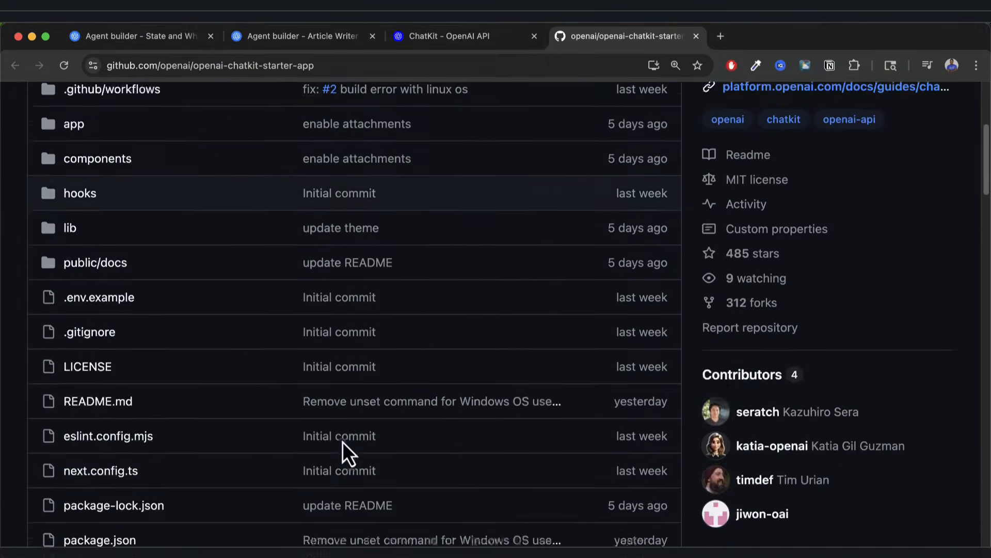
scroll(342, 444, "down", 7)
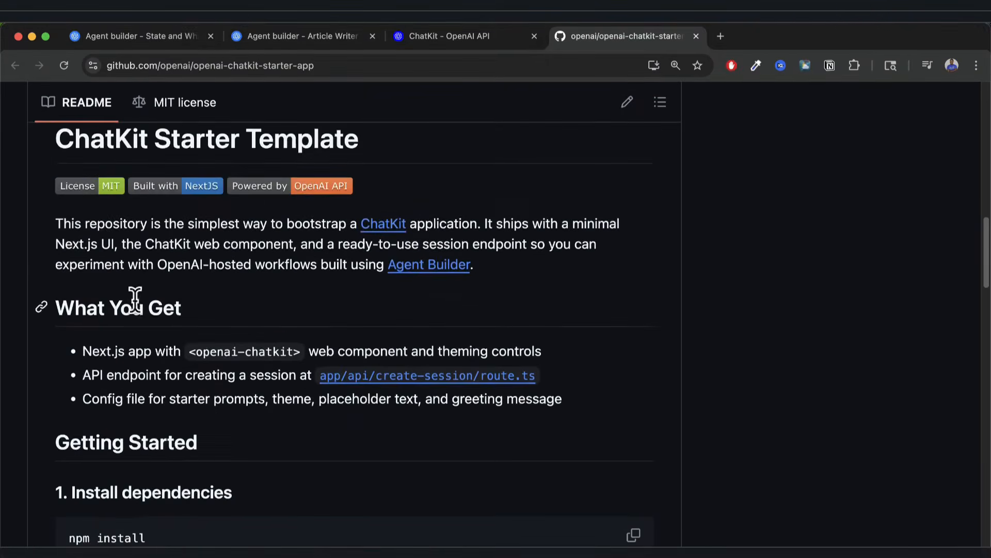
scroll(204, 364, "down", 4)
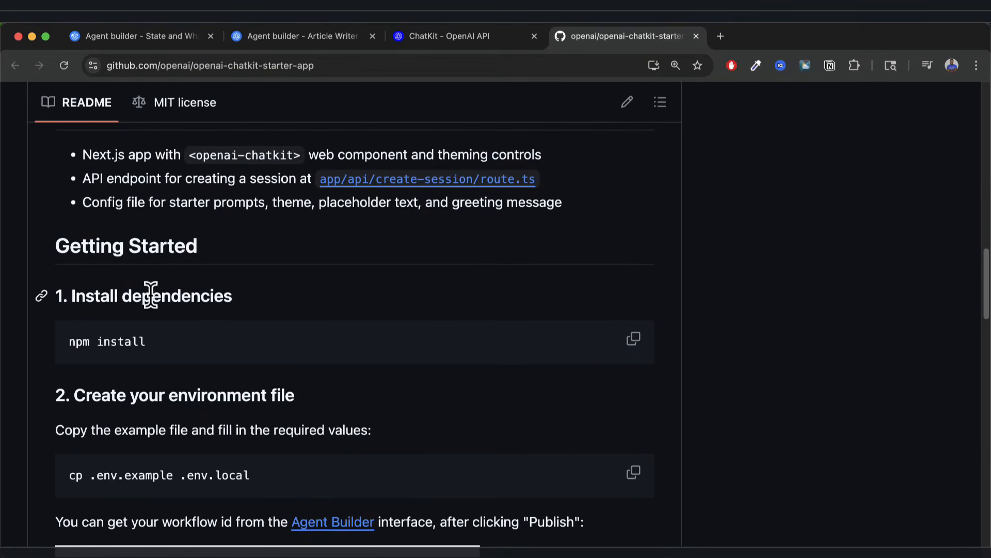
left_click(634, 341)
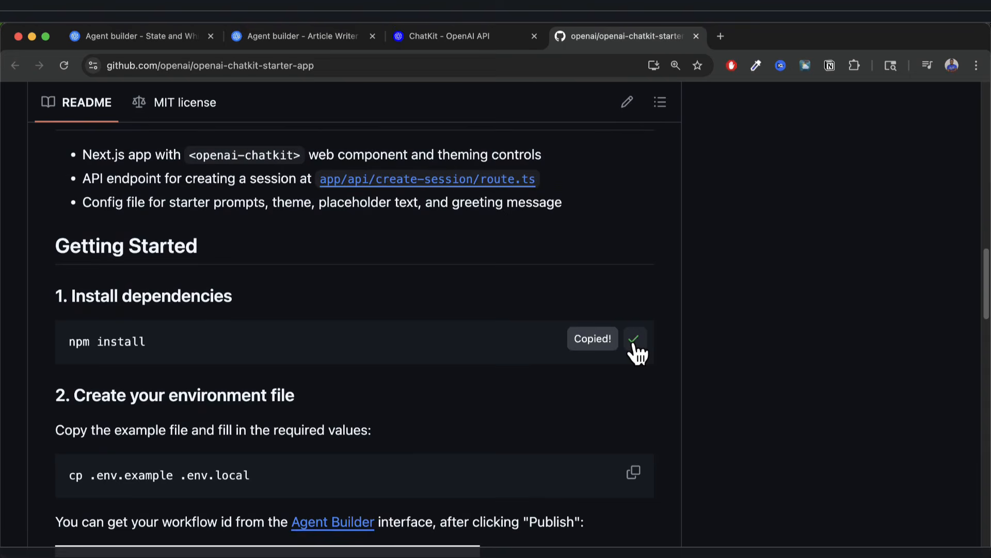
key("super+Tab")
key("super+Tab")
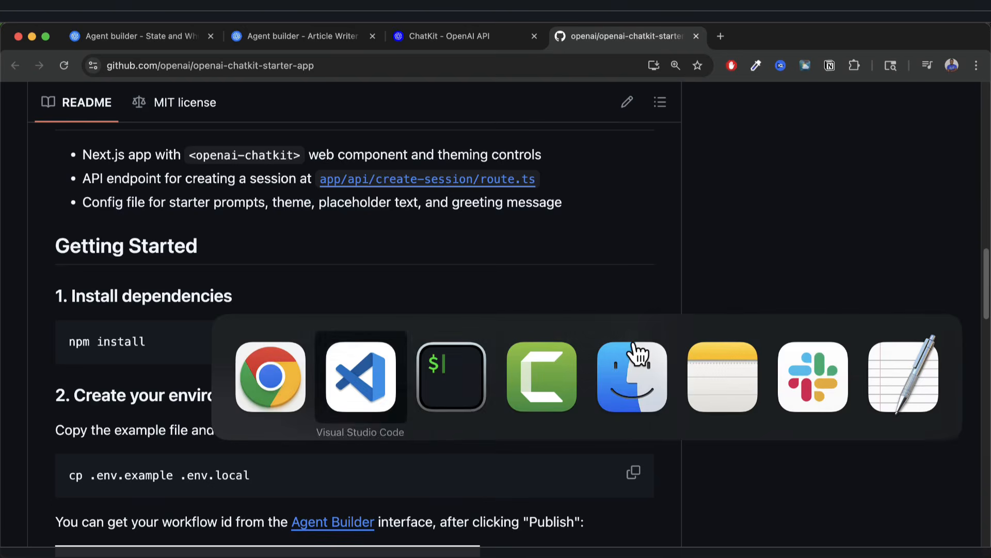
key("super+Tab")
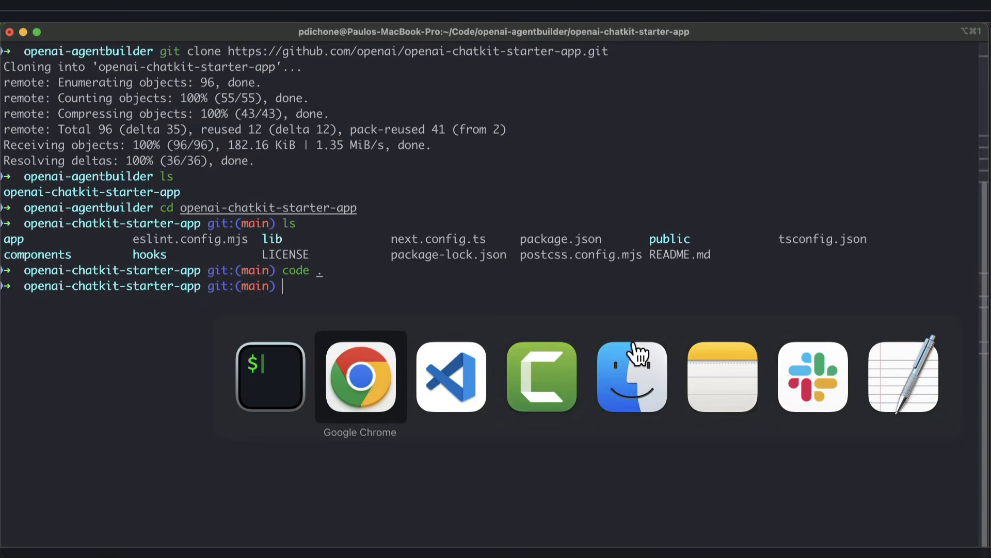
key("super+Tab")
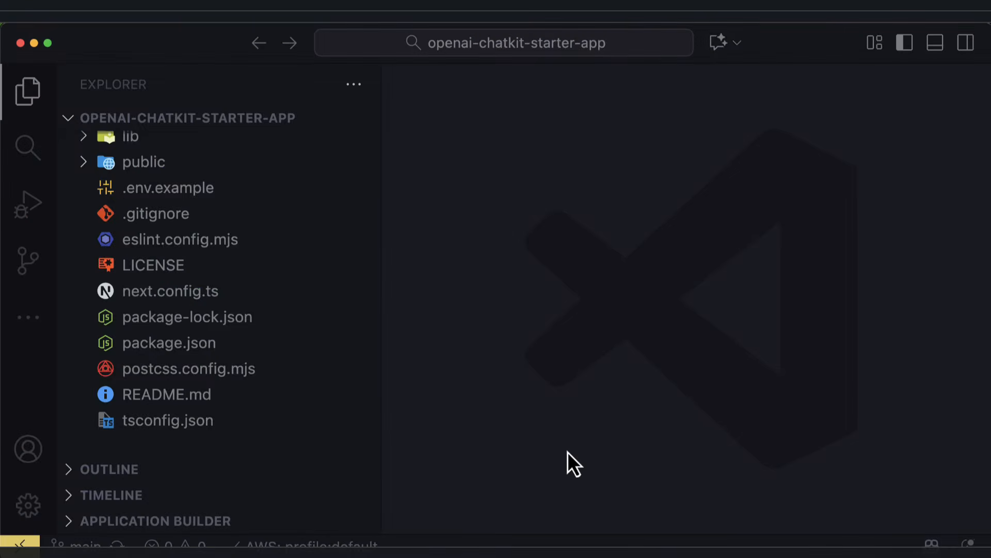
Run npm install in the VS Code integrated terminal, then clear the terminal.
key("ctrl+grave")
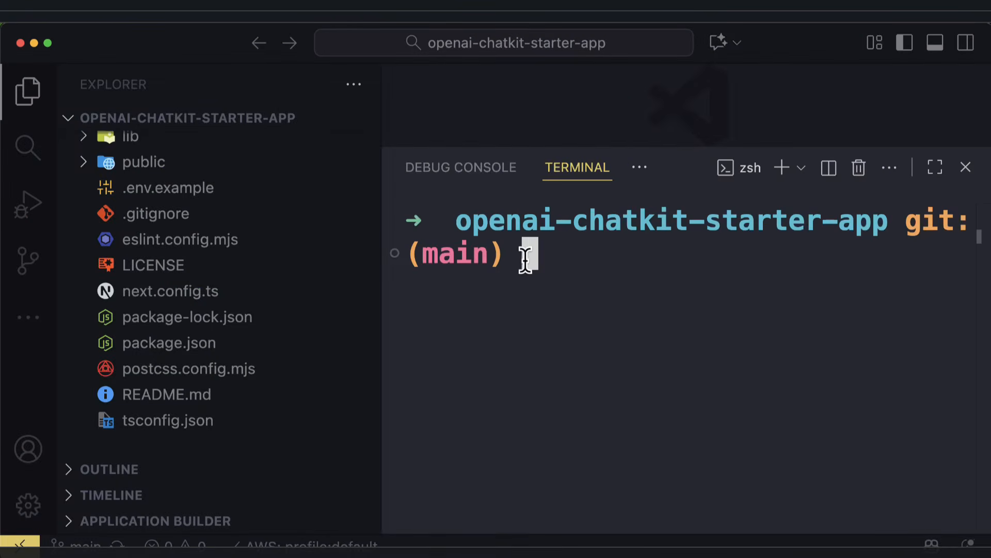
key("super+v")
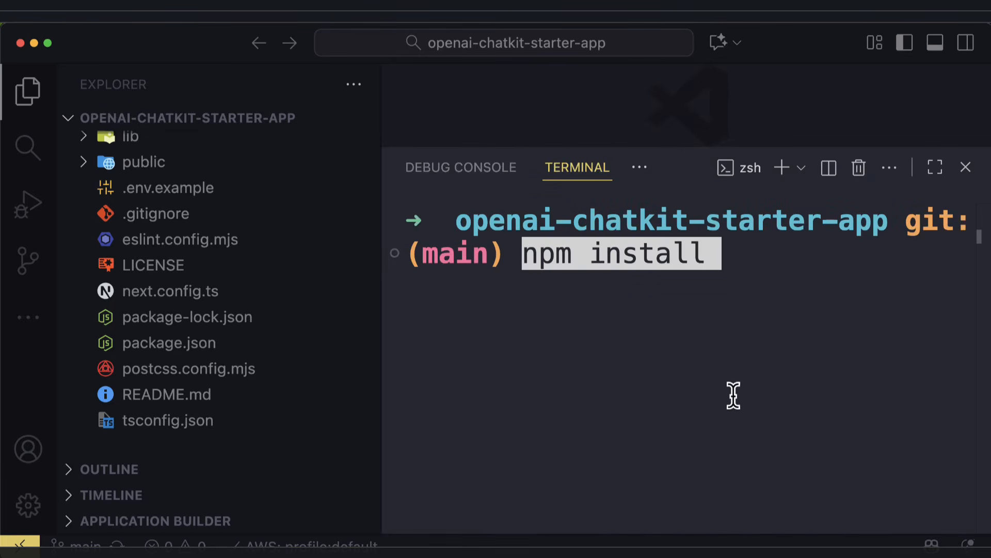
key("Return")
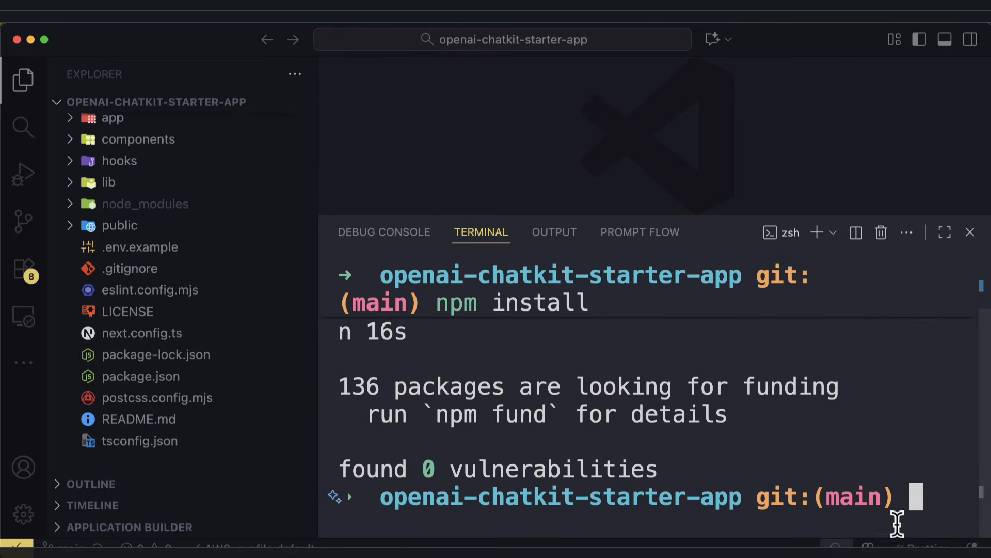
type("cle")
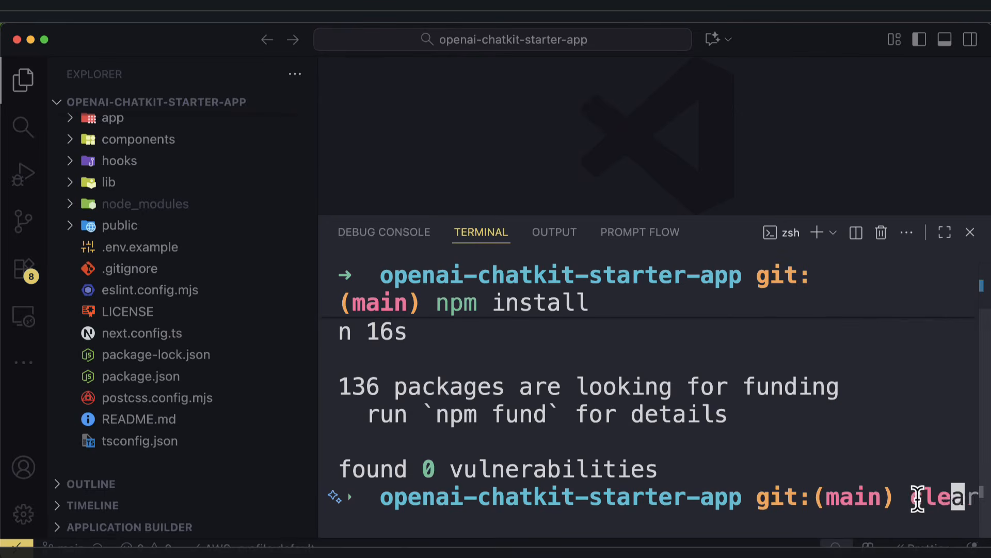
type("ar")
key("Return")
key("super+b")
key("super+Tab")
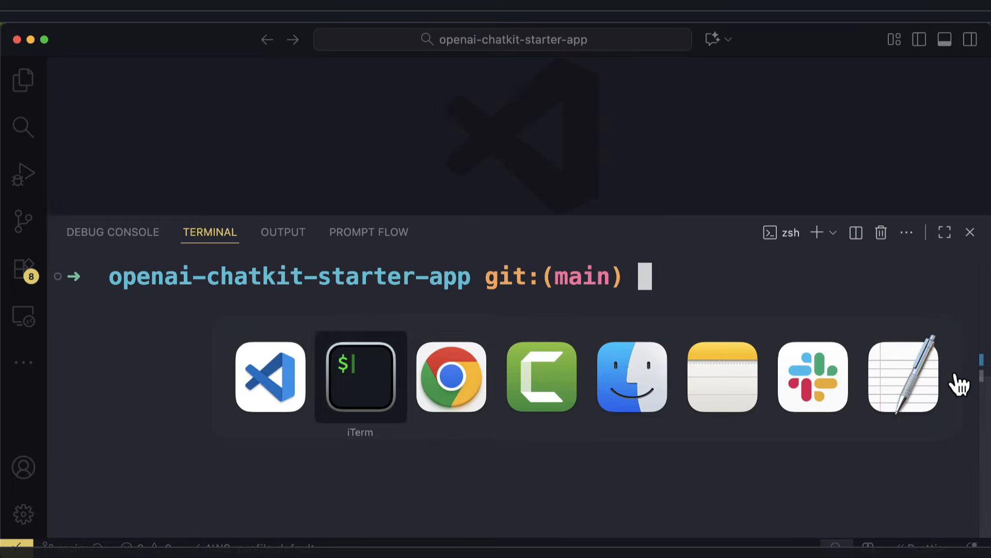
Copy 'cp .env.example .env.local' from the README and run it in the VS Code terminal.
key("super+Tab")
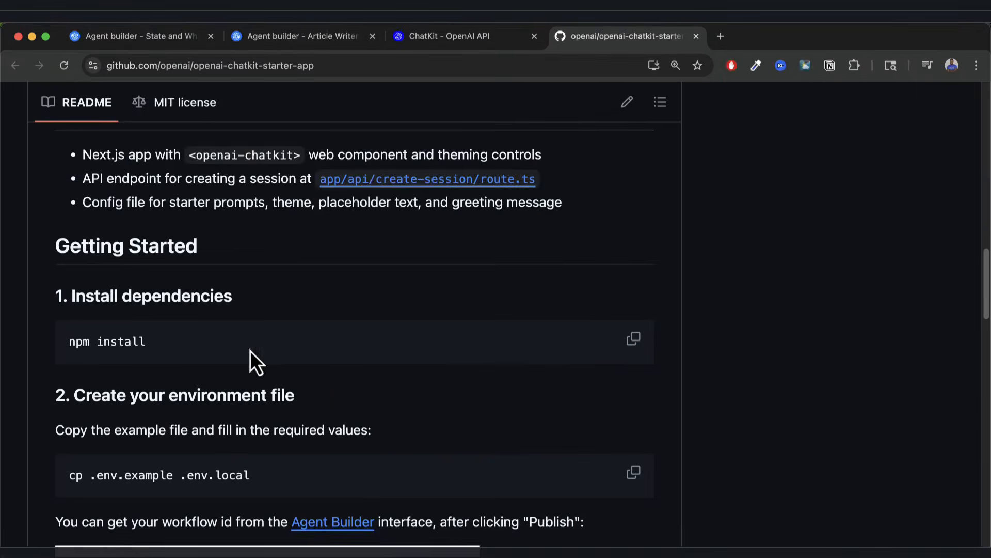
scroll(316, 398, "down", 3)
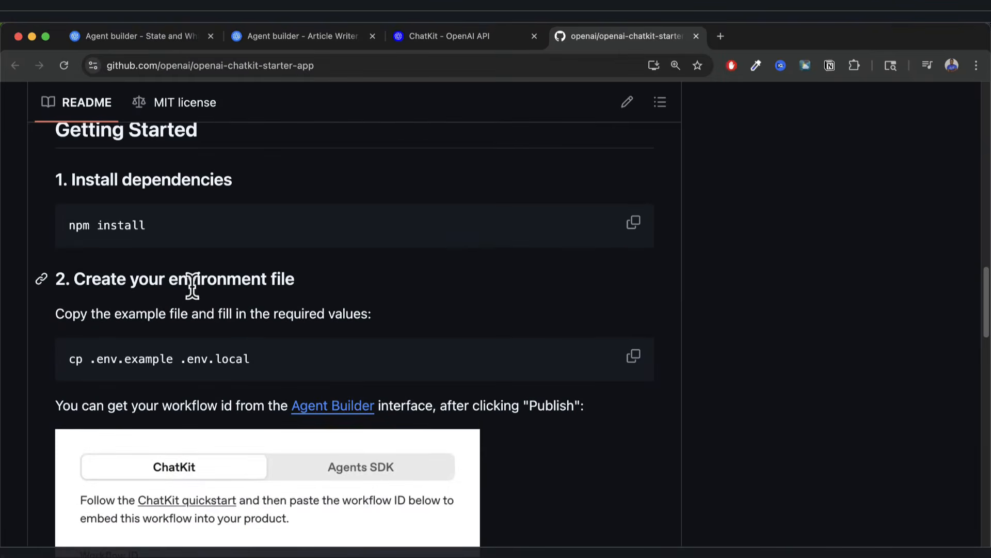
scroll(199, 351, "down", 1)
scroll(202, 357, "down", 1)
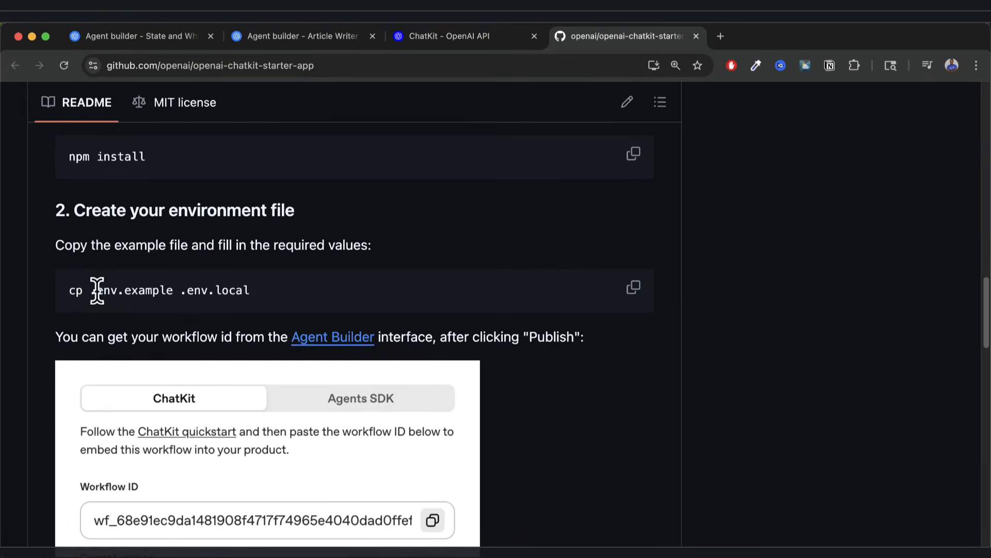
left_click(635, 288)
key("super+Tab")
key("super+v")
left_click(23, 85)
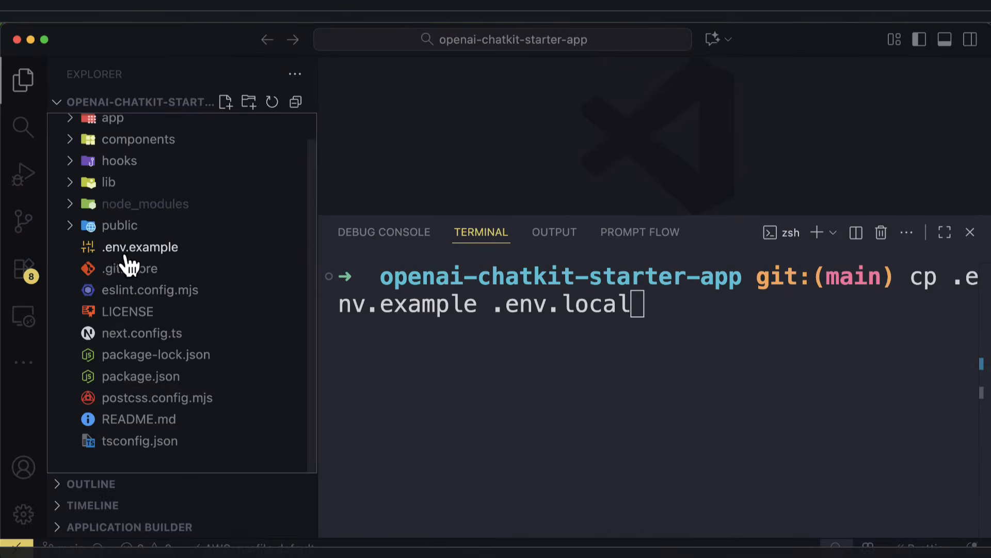
left_click(643, 312)
key("Return")
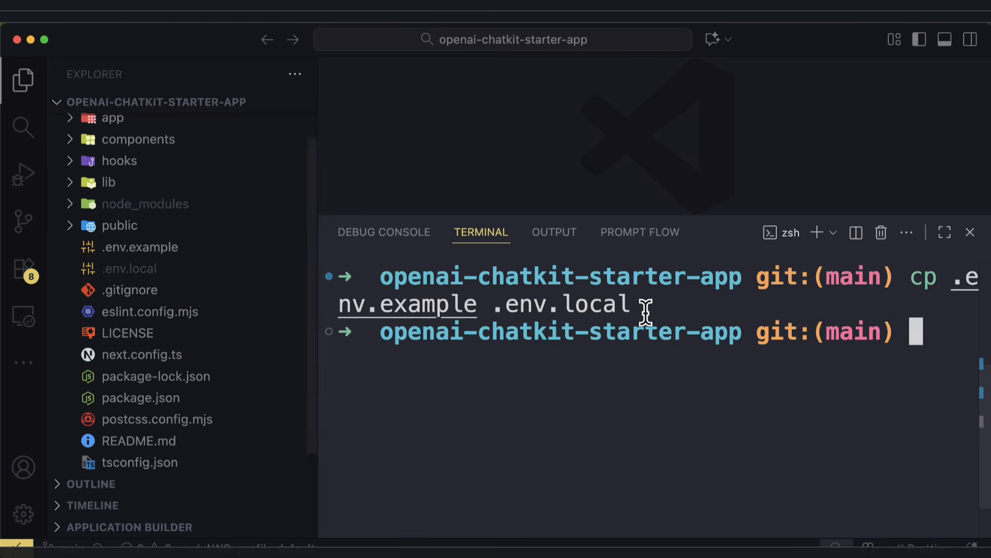
Open .env.local full-width in the editor with the cursor at the OPENAI_API_KEY value.
left_click(137, 273)
key("super+b")
key("super+j")
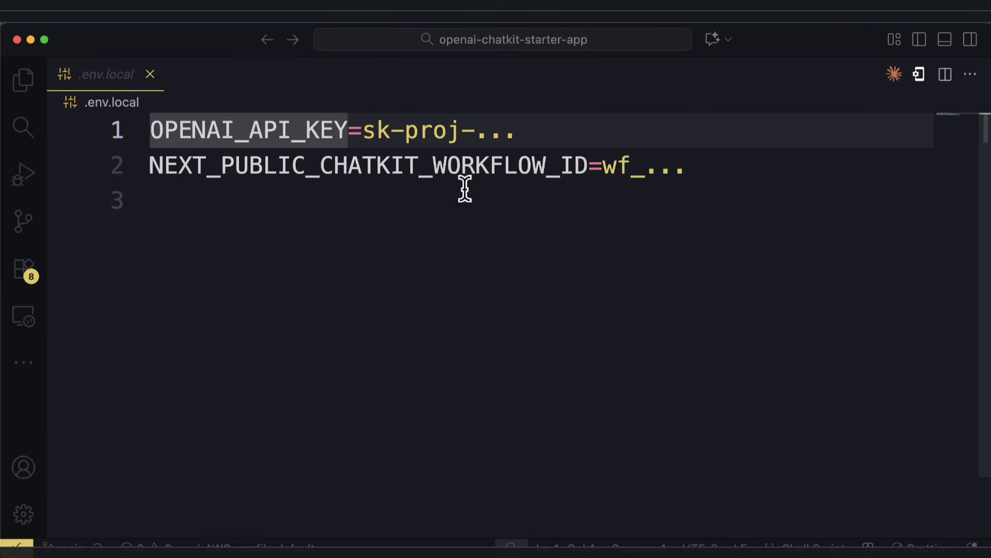
left_click(367, 129)
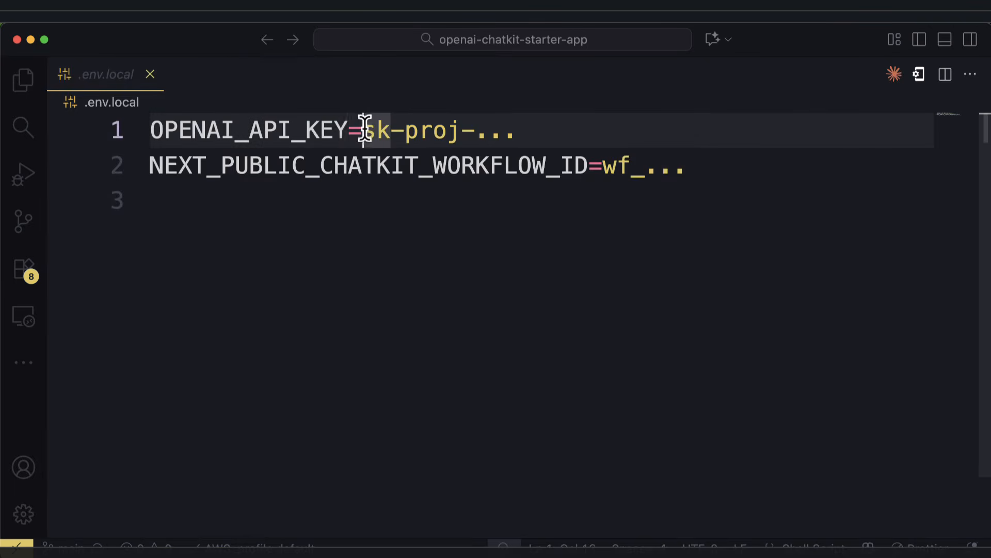
left_click(370, 131)
key("super+Tab")
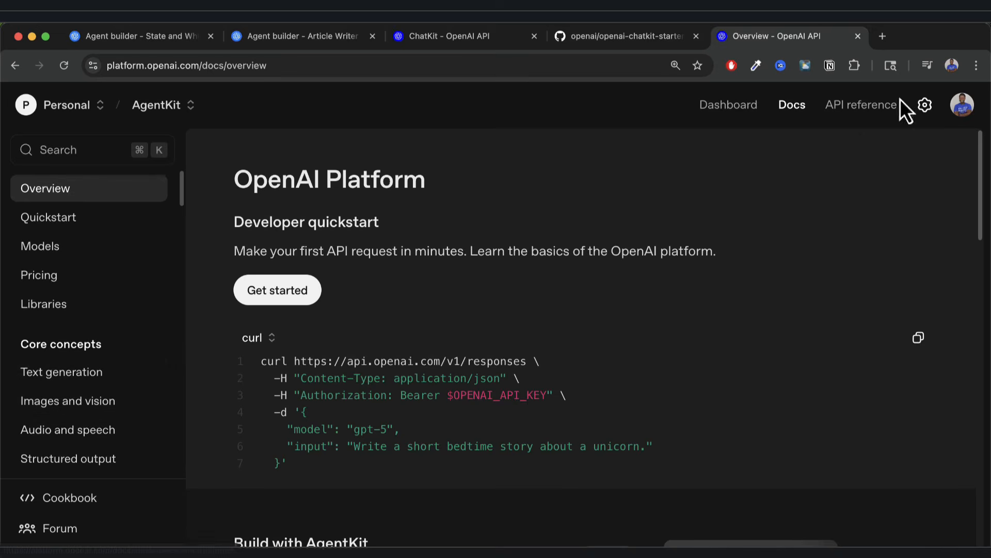
Start a new secret API key on the Dashboard's API keys page, keeping AgentKit as project.
left_click(729, 105)
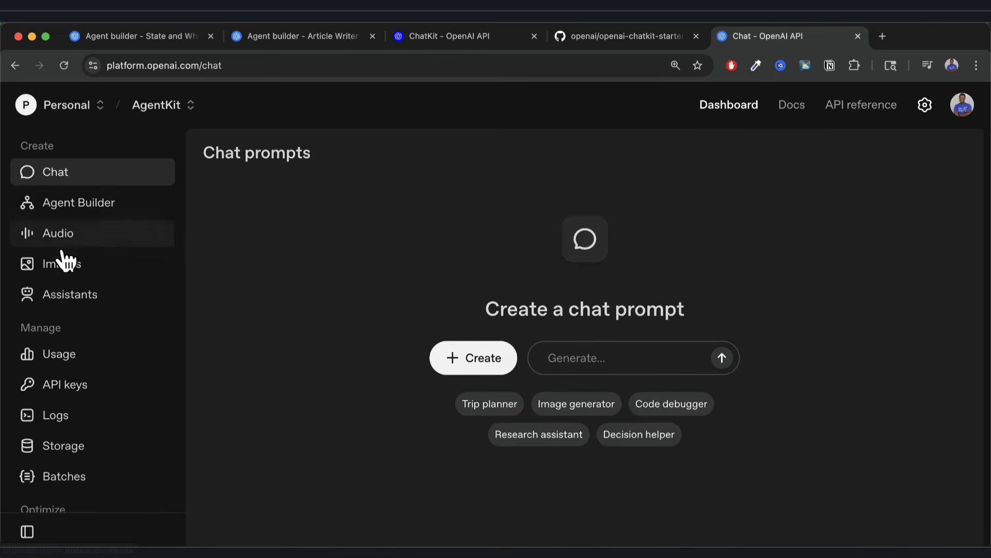
left_click(66, 390)
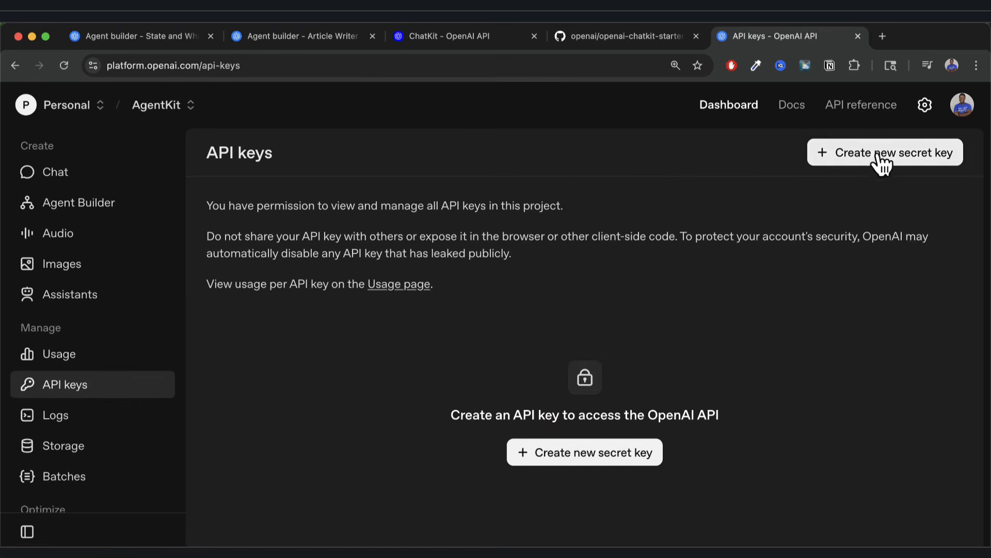
left_click(879, 155)
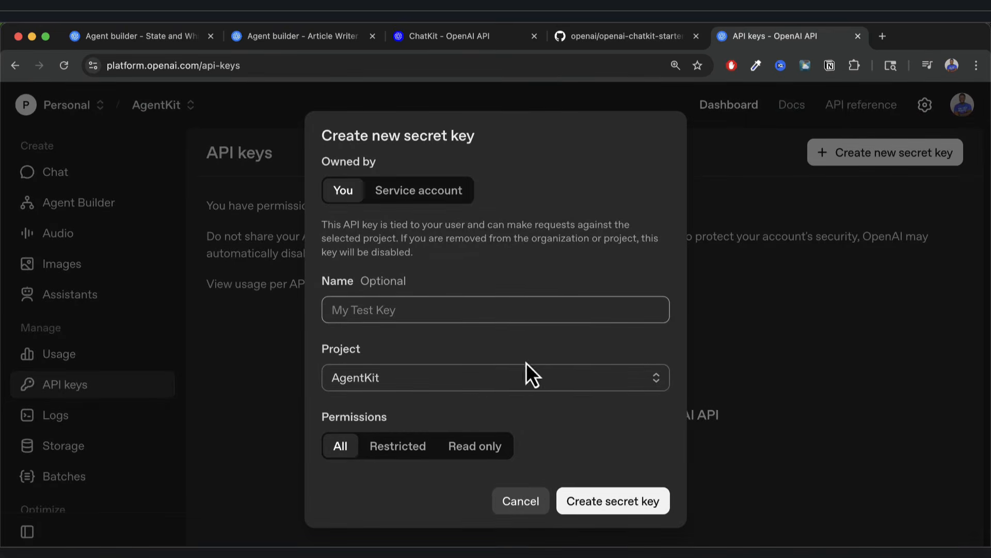
left_click(427, 381)
left_click(413, 387)
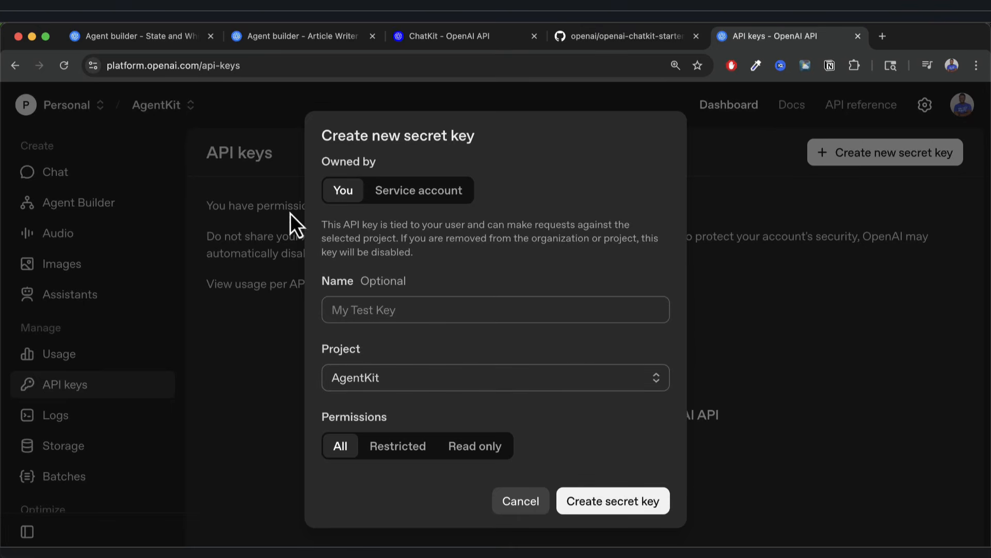
Select the sk-proj placeholder key value on line 1 of .env.local.
key("super+Tab")
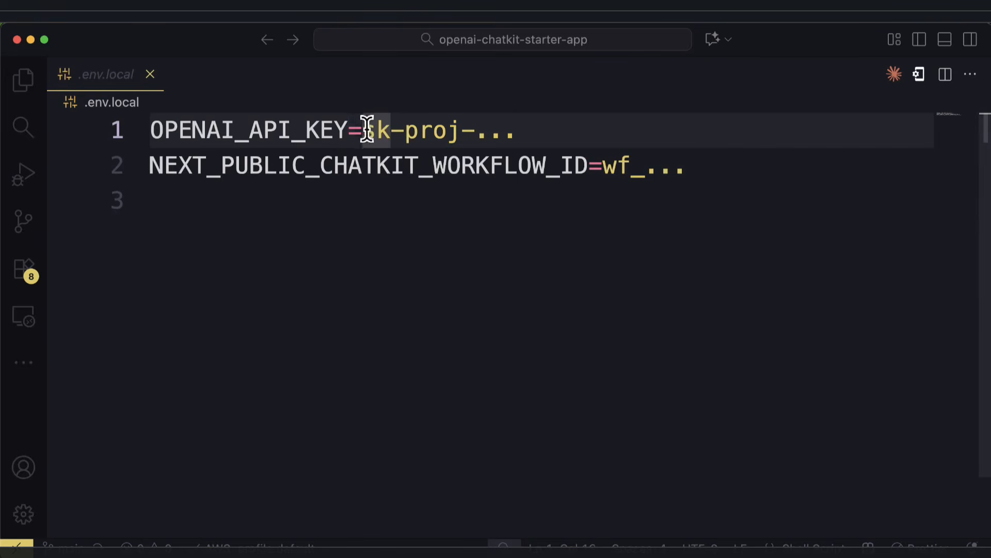
left_click_drag(367, 129, 520, 129)
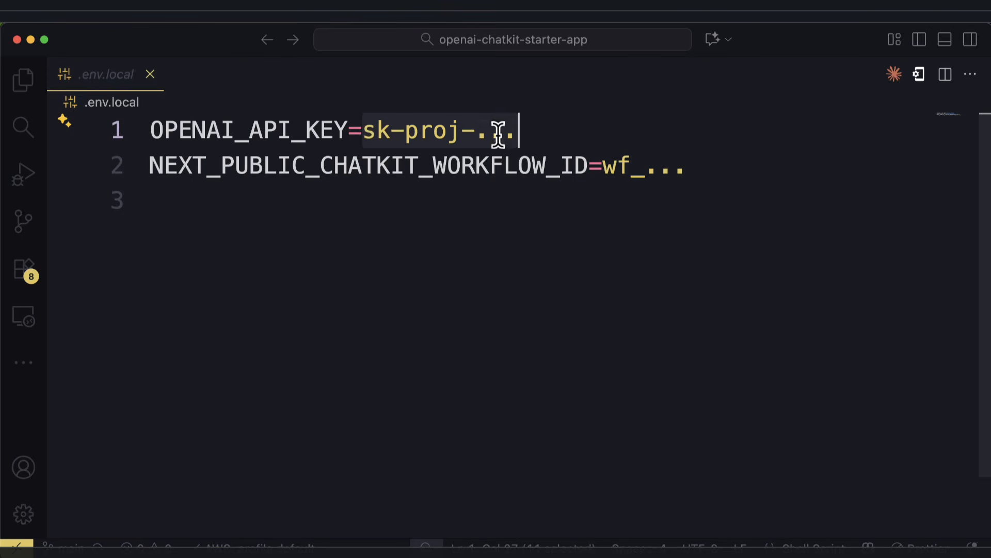
left_click(343, 209)
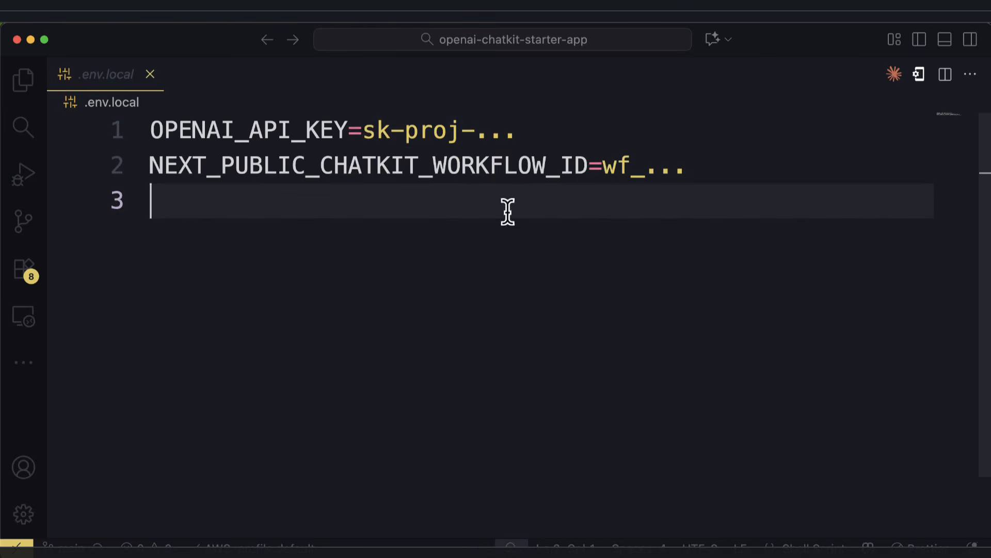
key("super+Tab")
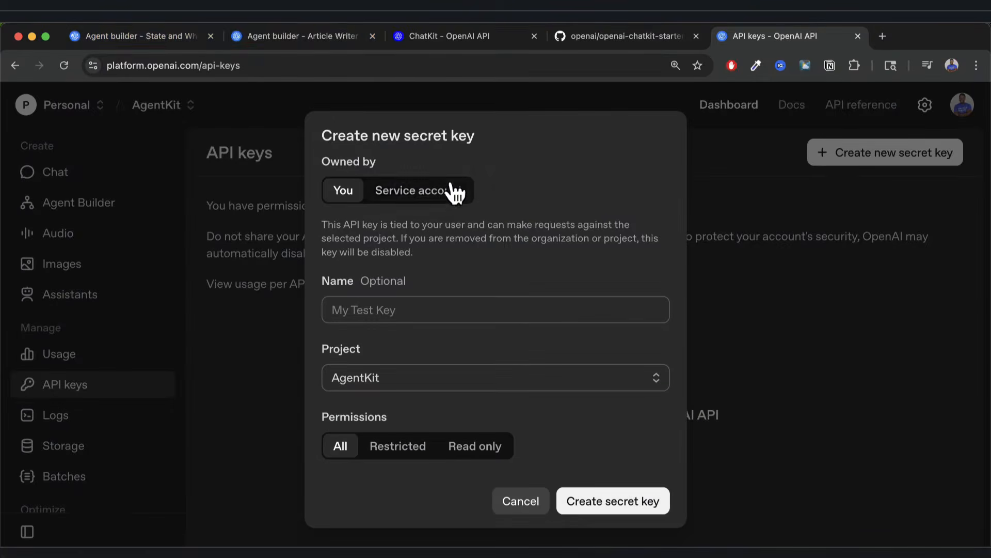
Open the Article Writer workflow's Get code dialog in Agent Builder for its workflow ID.
left_click(425, 39)
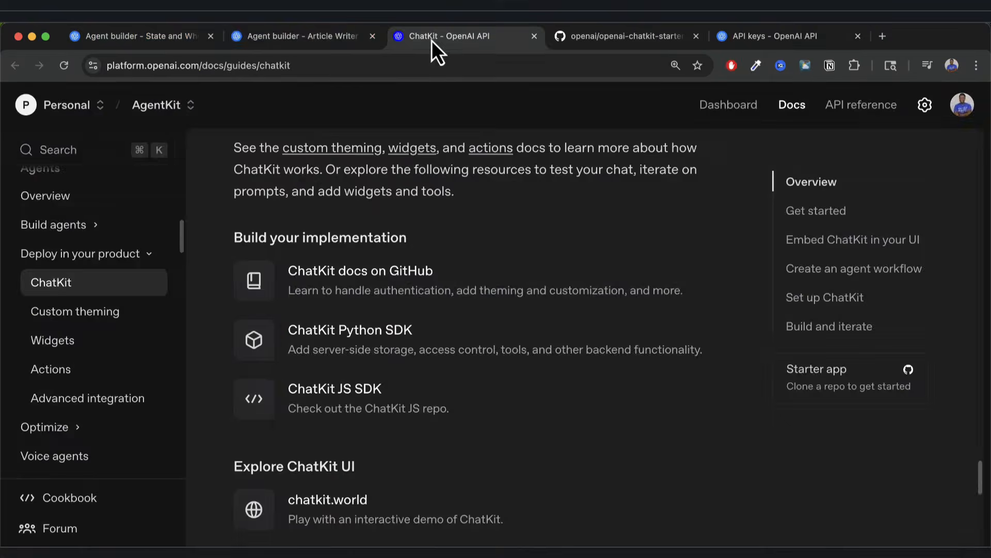
left_click(317, 42)
left_click(755, 116)
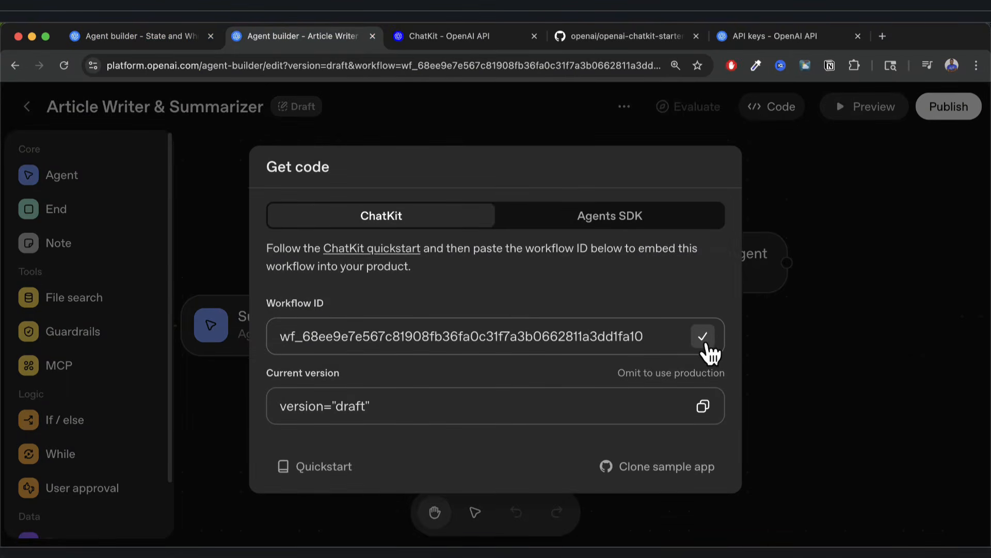
key("super+Tab")
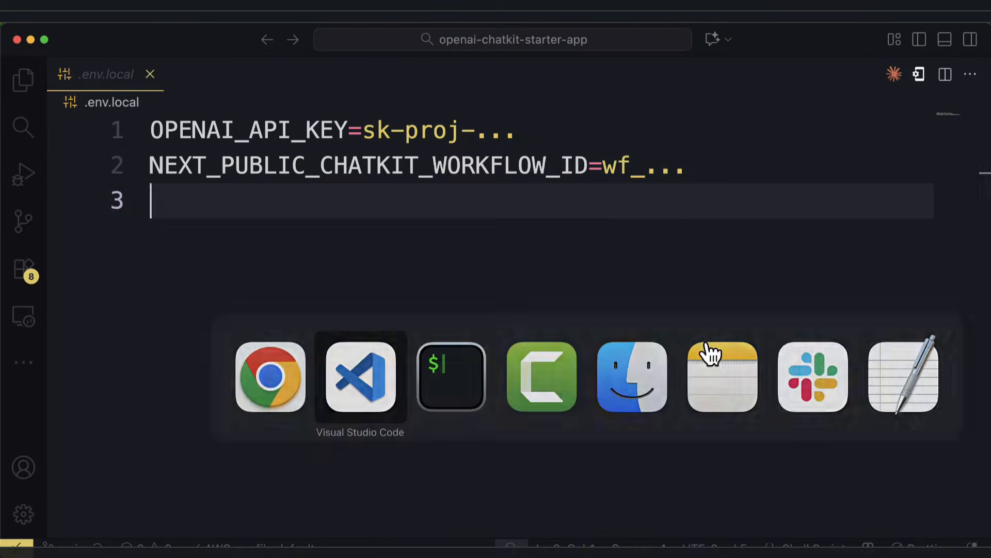
Replace the wf_ placeholder on line 2 of .env.local with the pasted workflow ID.
double_click(603, 166)
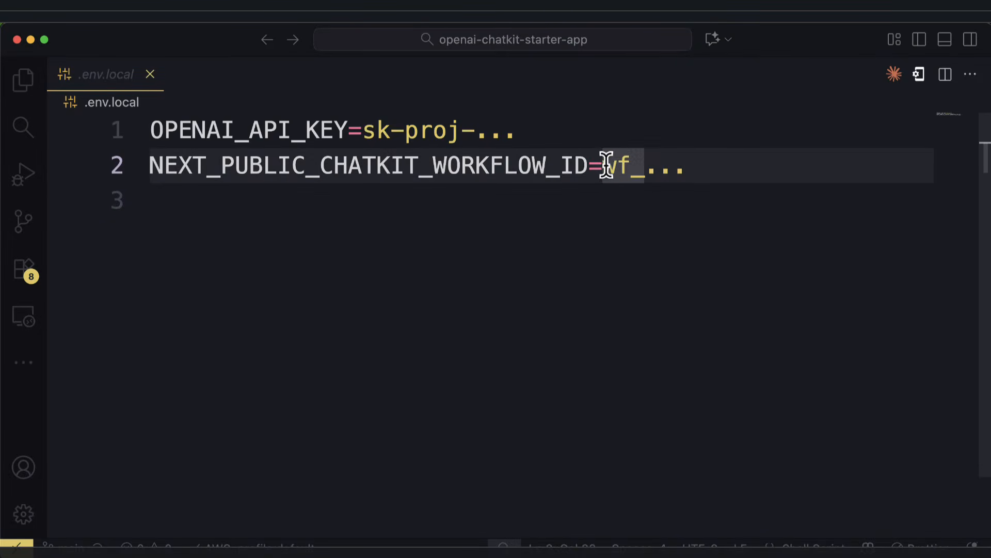
left_click_drag(605, 166, 688, 164)
key("BackSpace")
key("super+v")
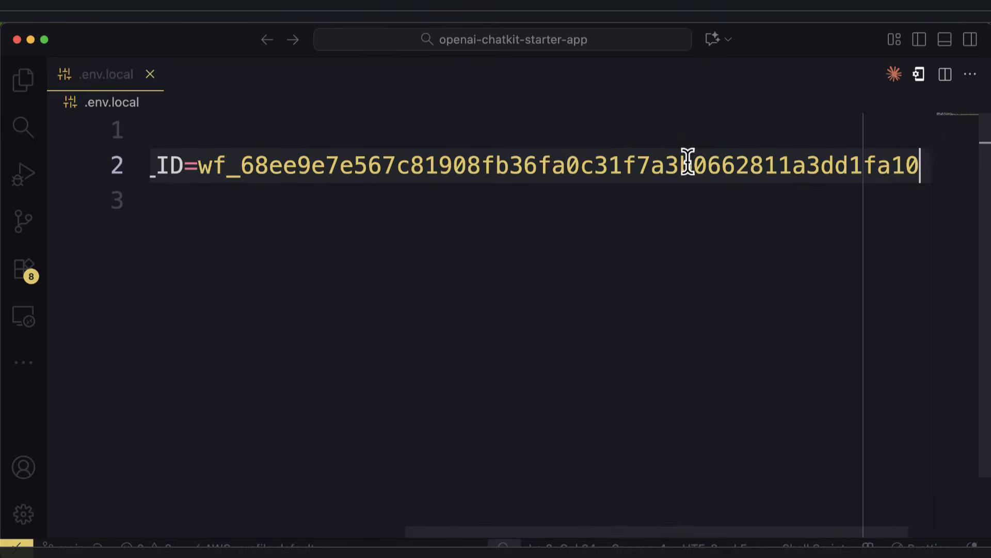
scroll(575, 258, "left", 5)
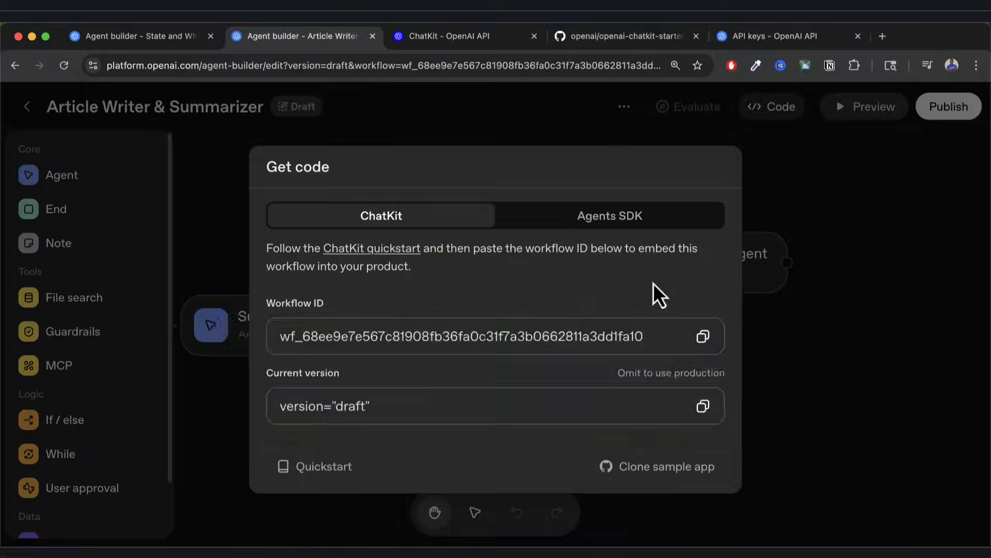
key("super+Tab")
key("super+Tab")
Copy the npm run dev command from the starter README's '4. Run the app' section.
left_click(630, 41)
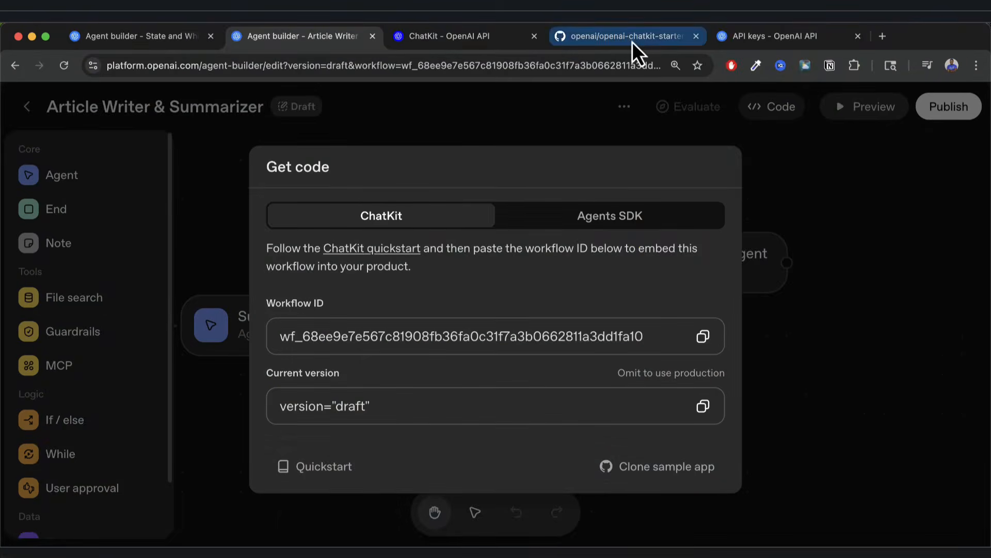
scroll(495, 371, "down", 3)
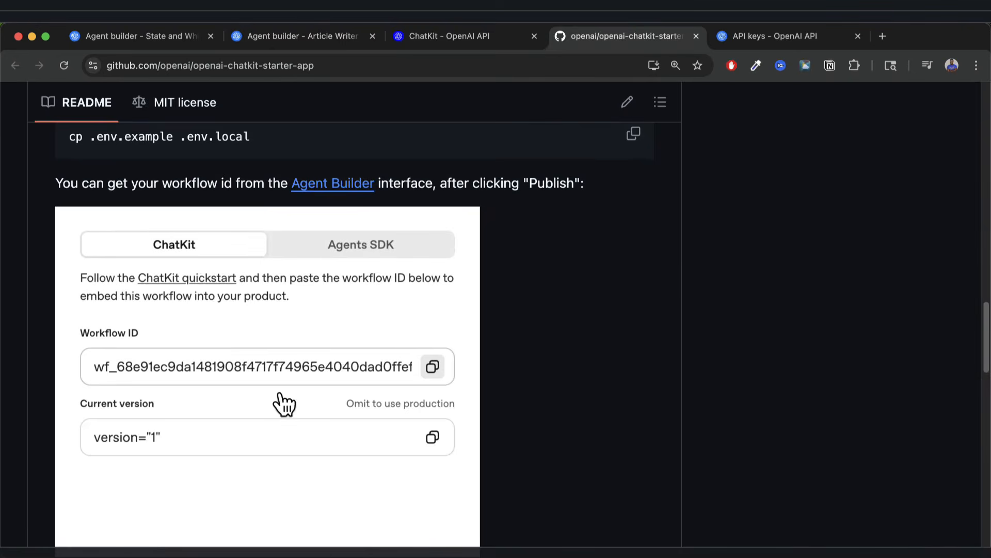
scroll(283, 405, "down", 2)
scroll(331, 353, "down", 4)
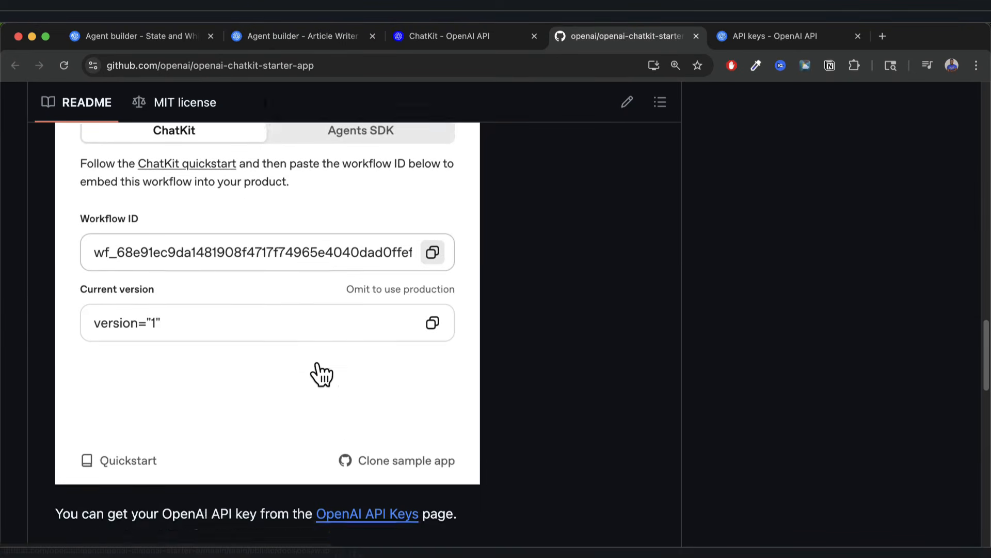
scroll(317, 369, "down", 2)
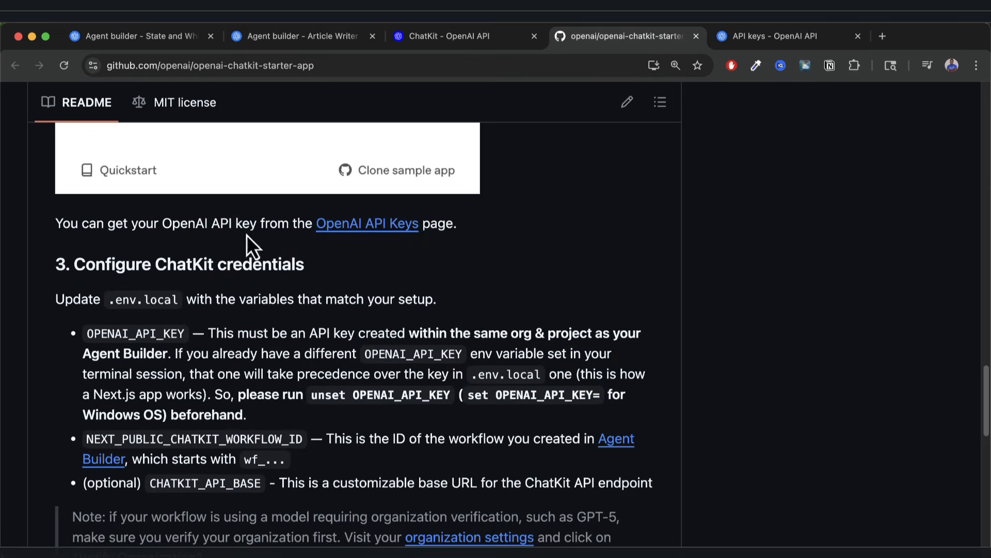
scroll(385, 278, "down", 2)
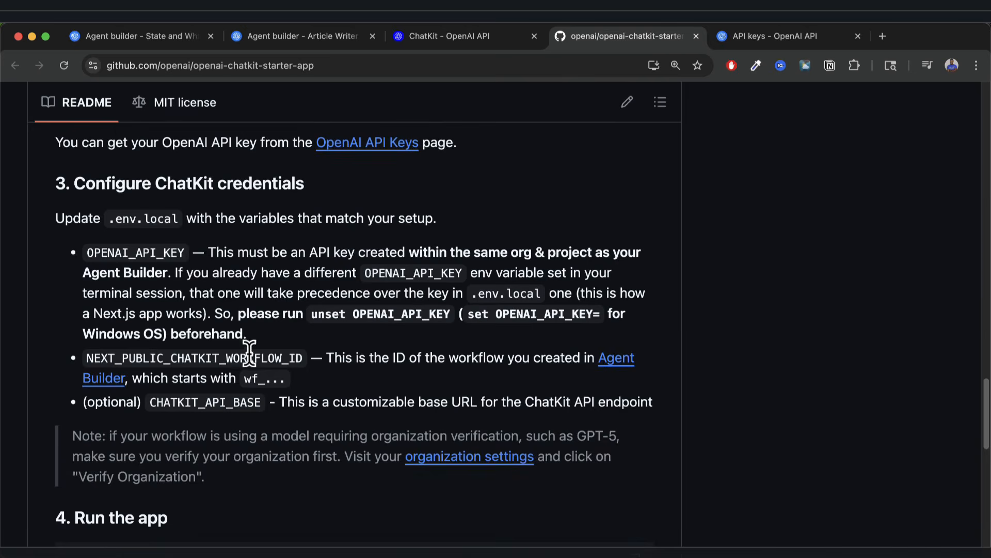
scroll(249, 354, "down", 3)
scroll(250, 354, "down", 3)
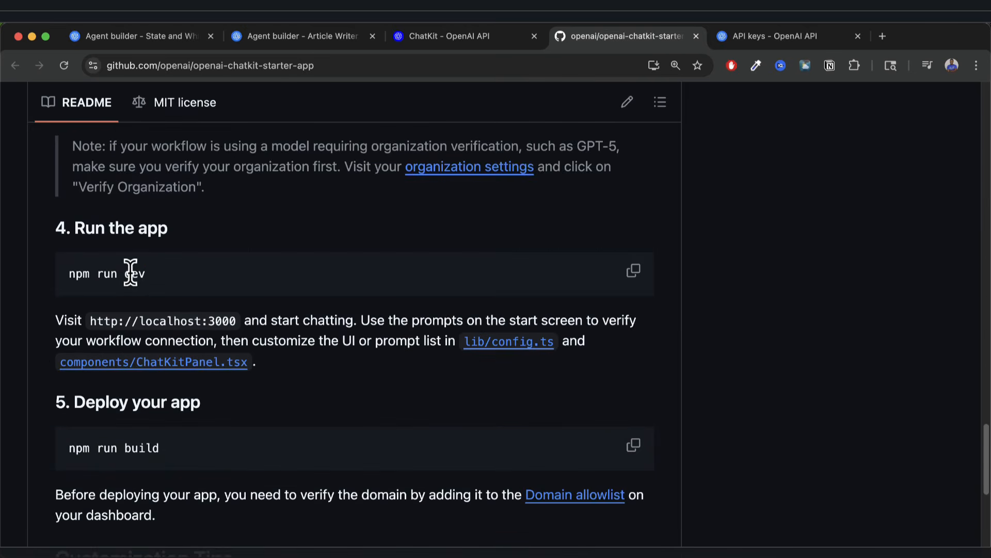
left_click(633, 273)
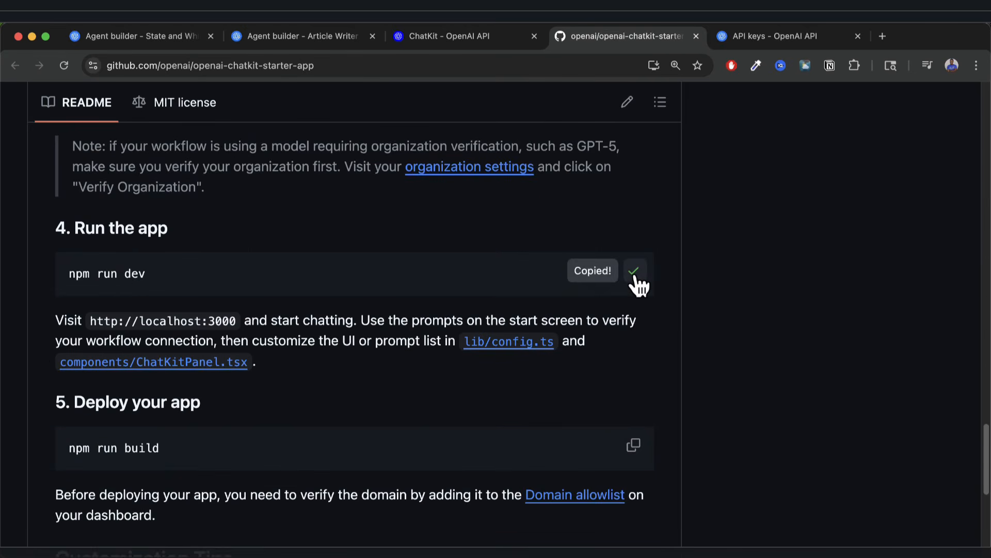
key("super+Tab")
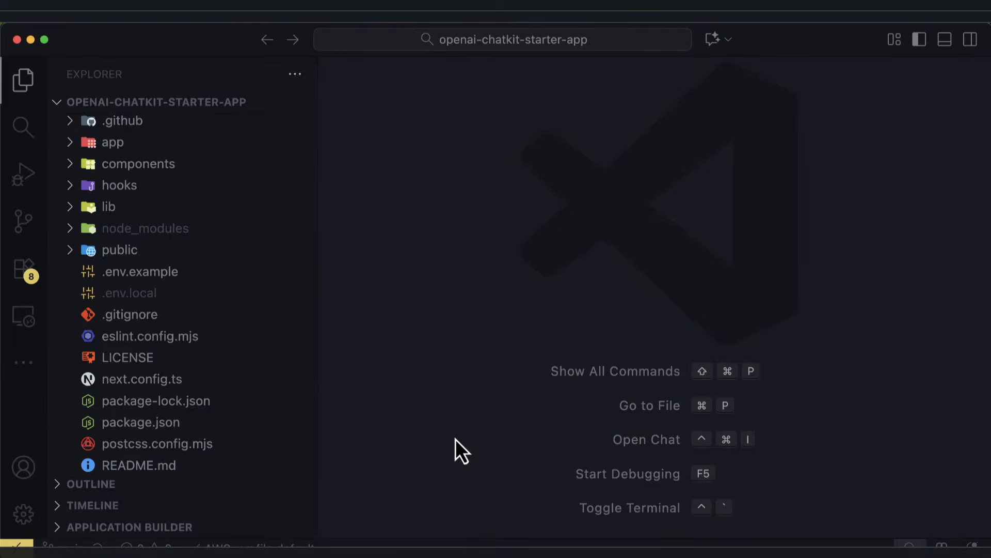
Run npm run dev in the VS Code terminal and open the app at localhost:3000.
key("ctrl+grave")
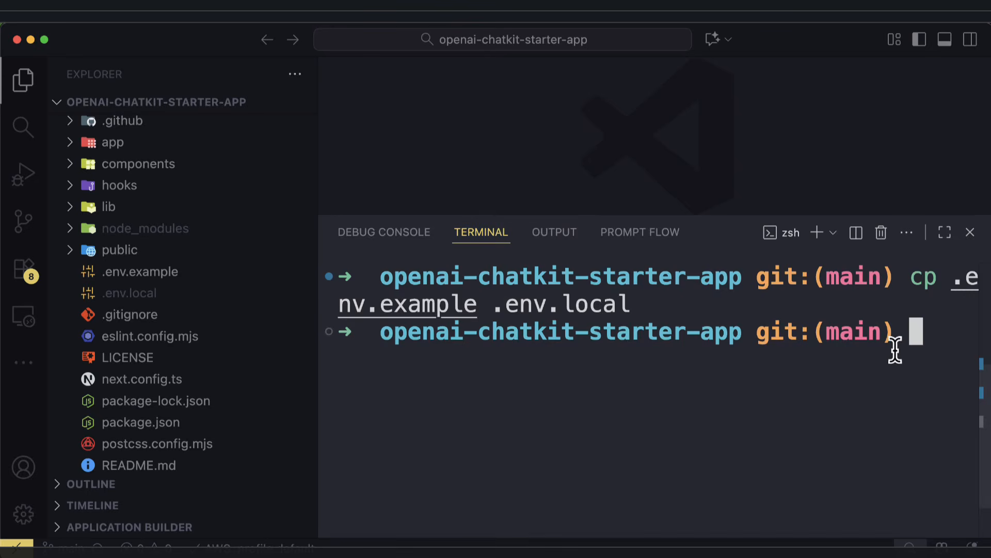
key("super+b")
key("super+v")
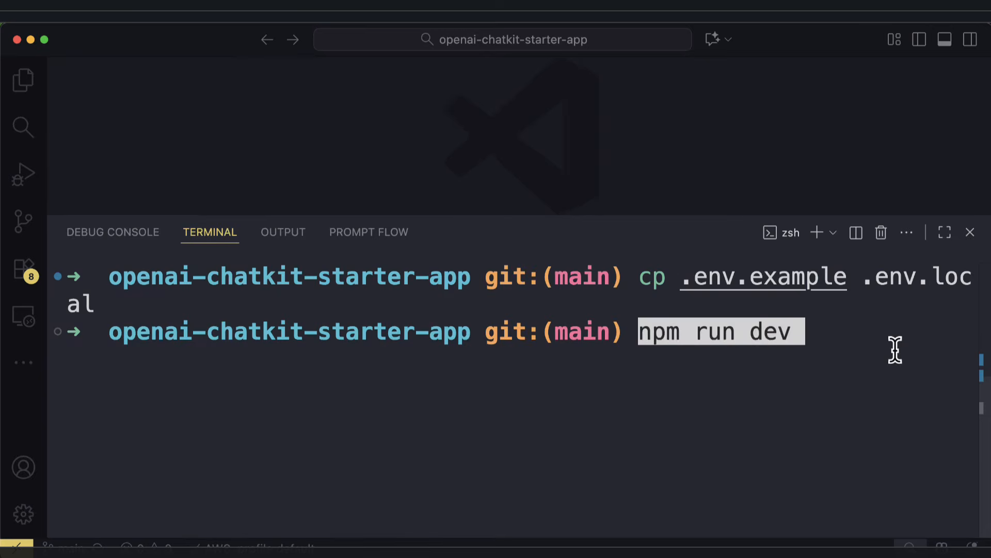
key("Return")
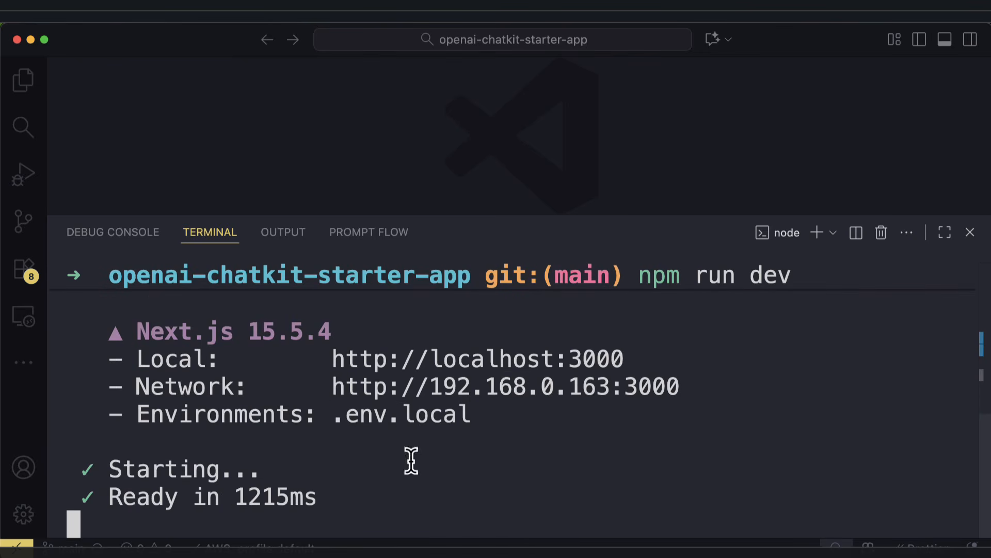
left_click(367, 357, "super")
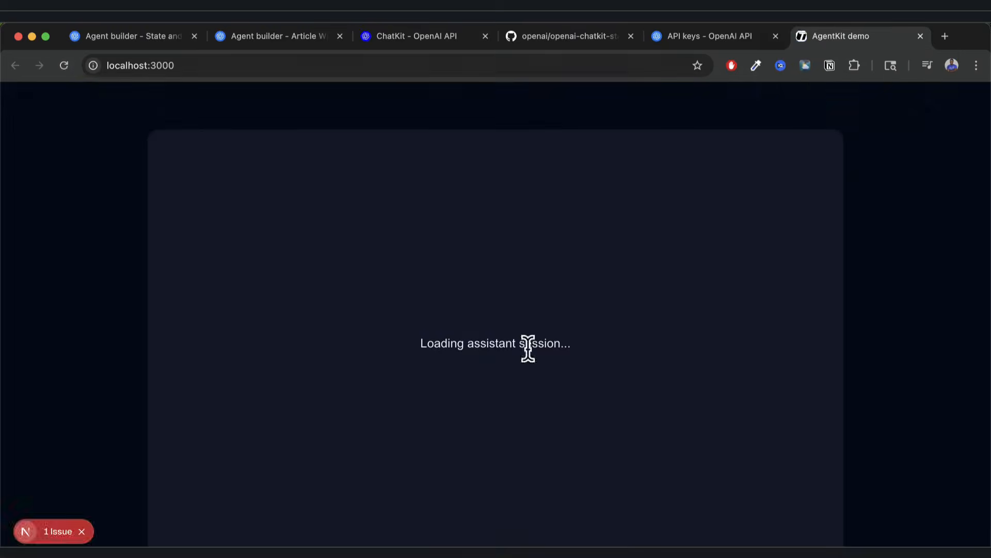
Start a new secret key on the API keys page, then rerun npm run dev and reopen localhost:3000.
key("super+w")
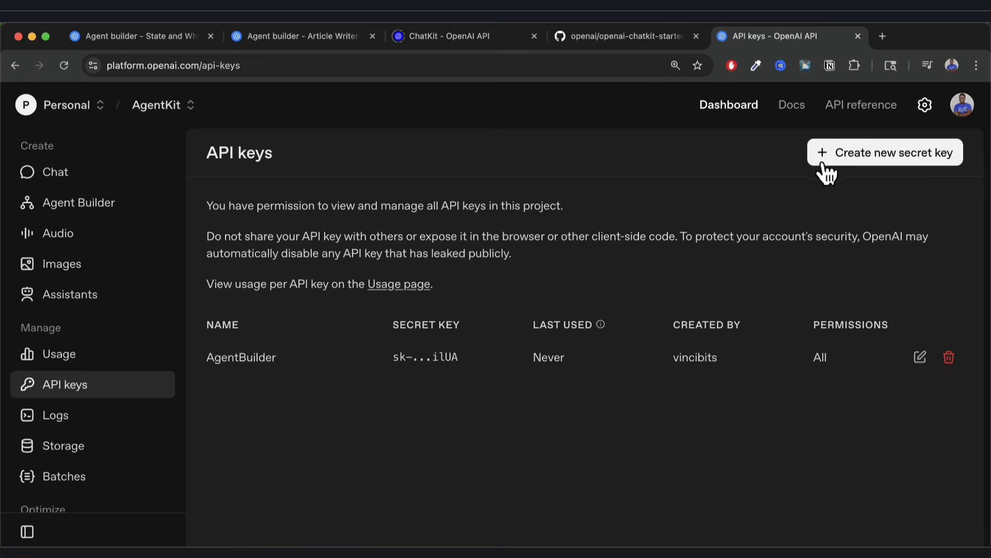
left_click(862, 160)
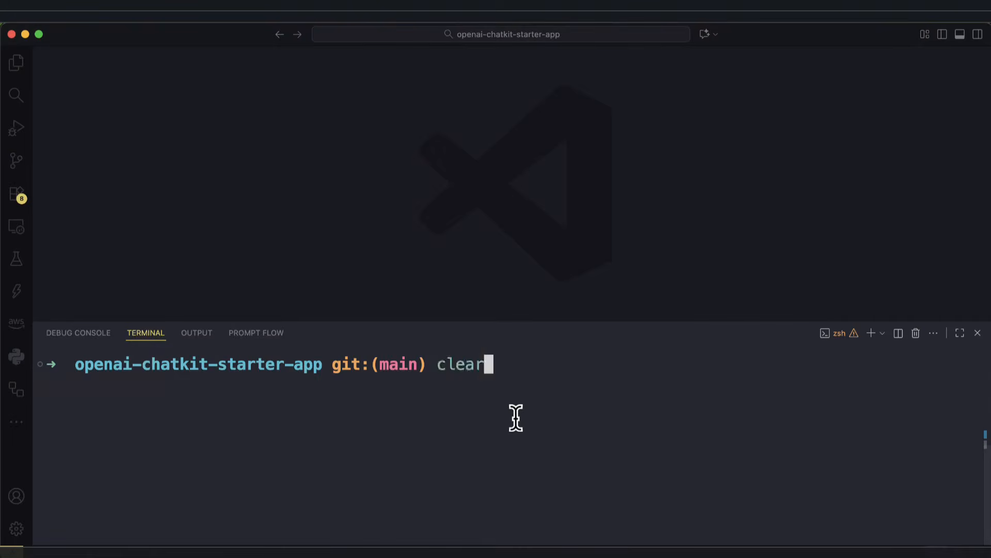
key("ctrl+v")
key("Up")
key("Up")
key("Up")
key("Up")
key("Up")
key("Down")
key("Return")
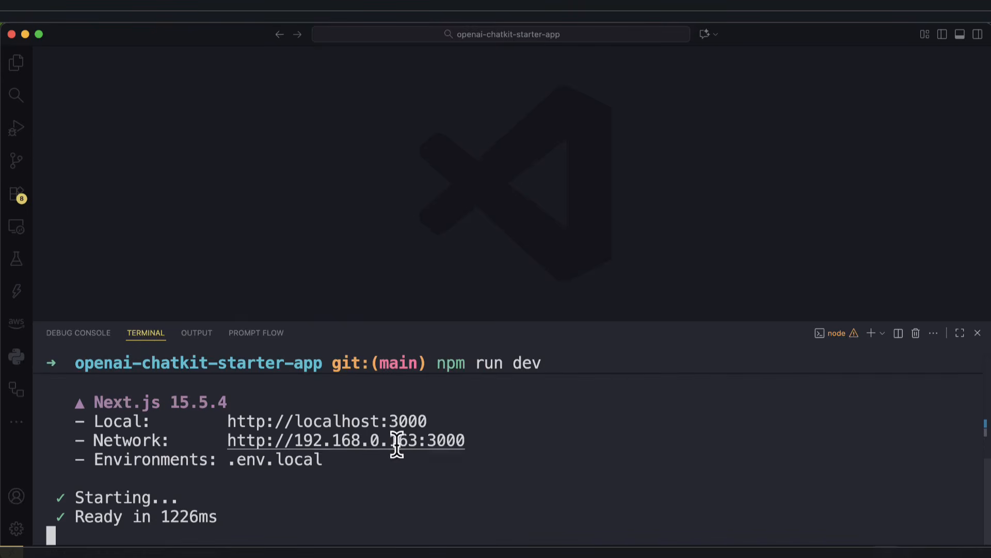
left_click(372, 421, "super")
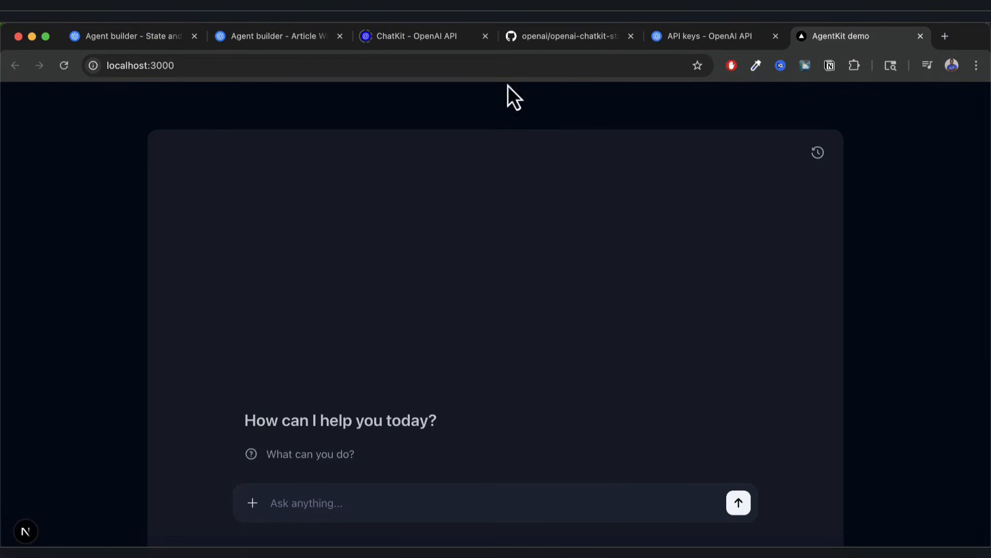
Close the Get code dialog, send 'Hello how are you?' in the 125%-zoomed demo chat, and return to Agent Builder.
left_click(269, 43)
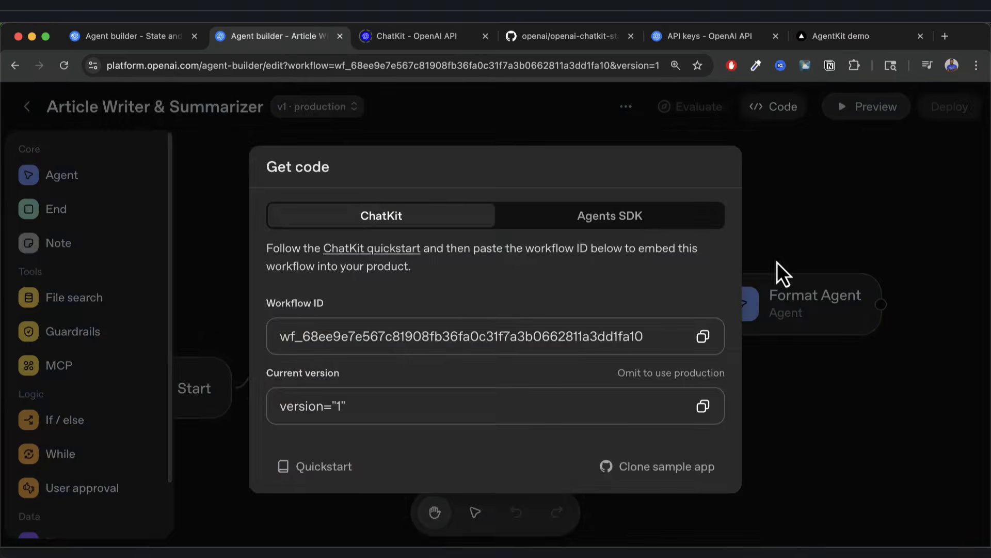
left_click(756, 284)
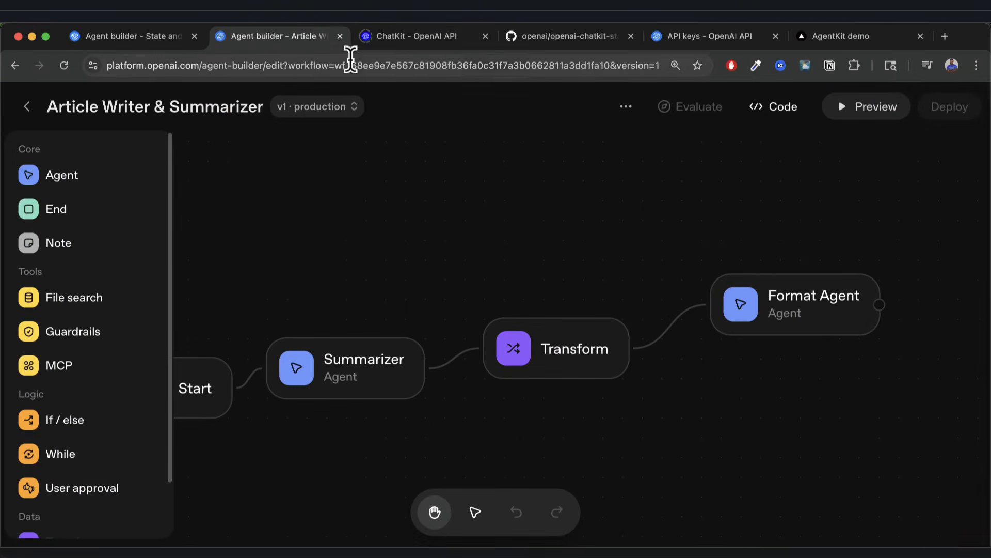
left_click(808, 37)
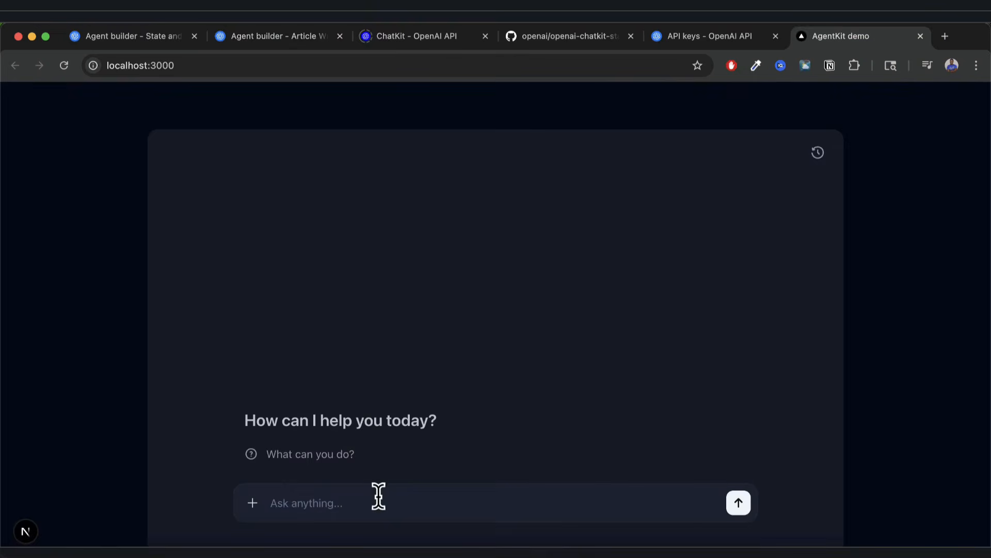
type("hell")
key("BackSpace")
key("super+equal")
key("super+equal")
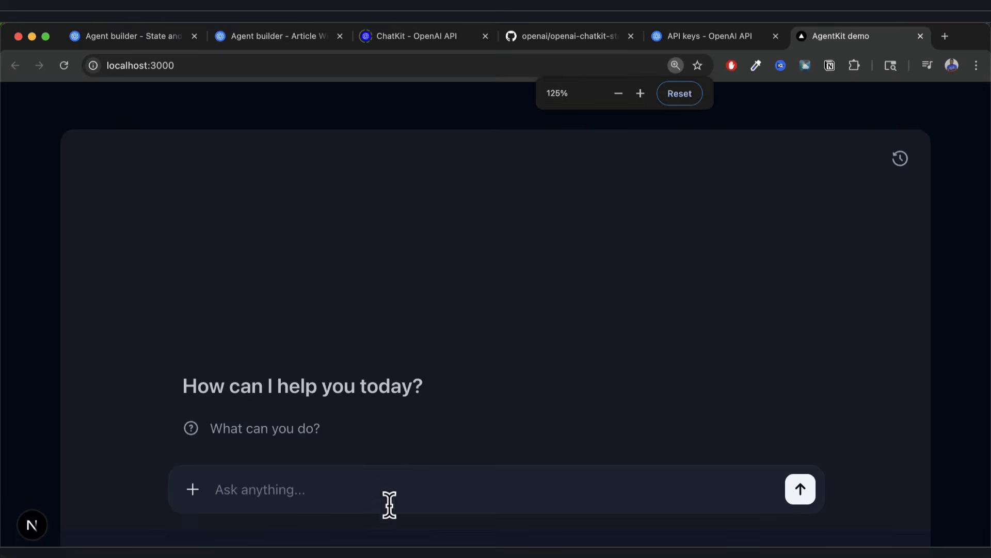
type("Hell")
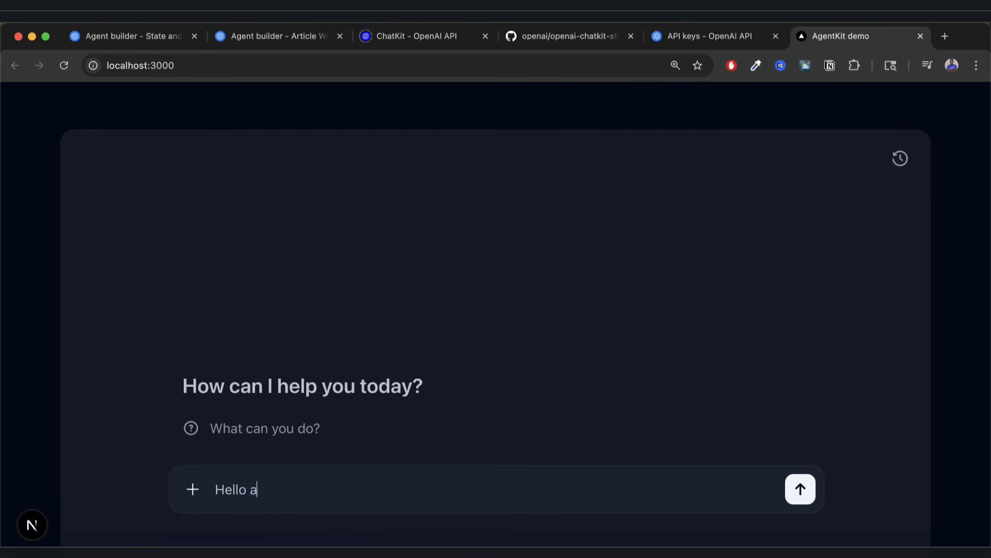
type("o how are you?")
key("Return")
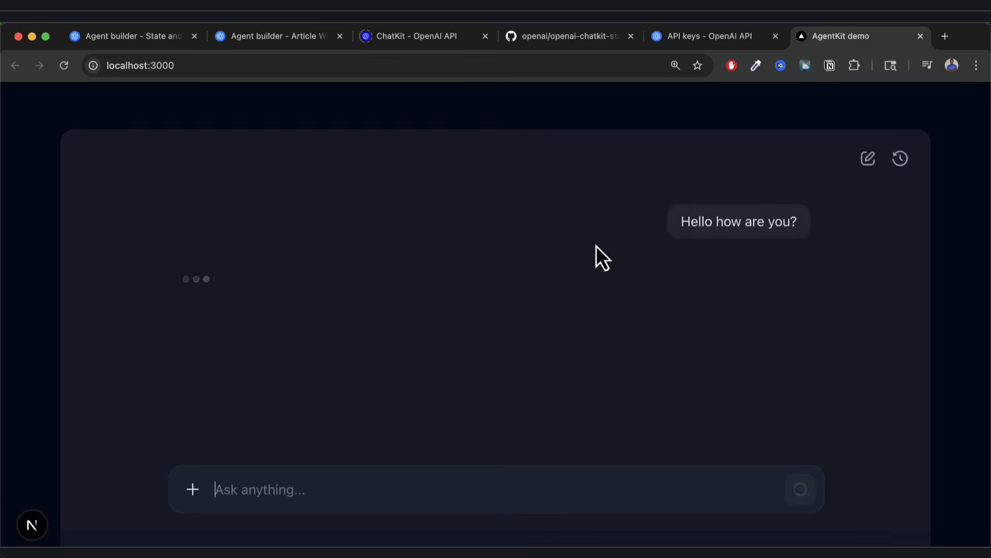
left_click(286, 48)
scroll(459, 461, "left", 5)
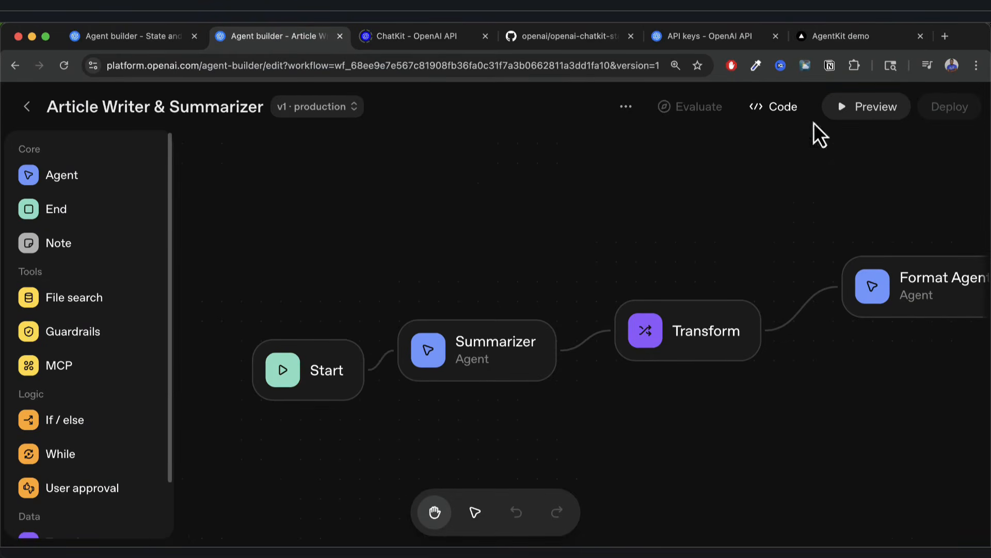
left_click(852, 39)
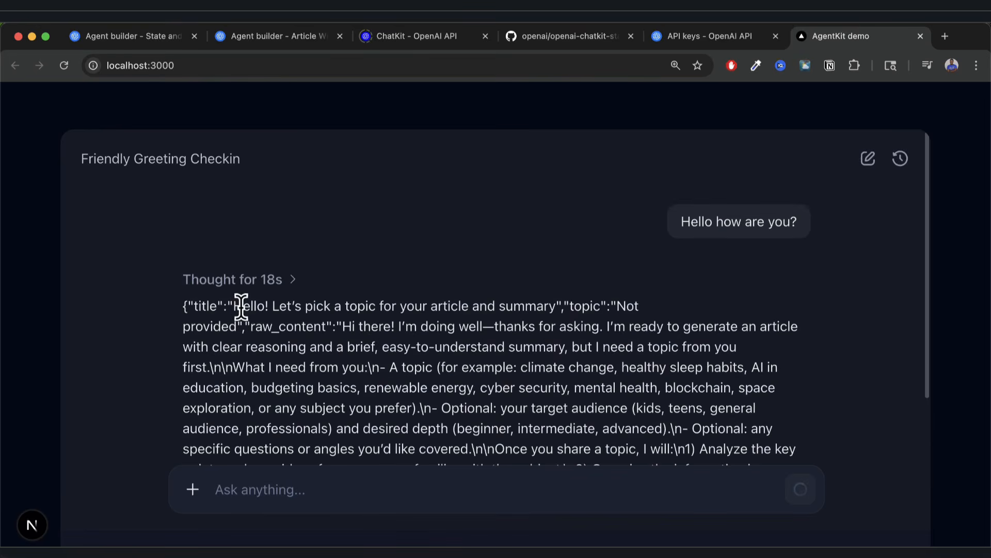
double_click(242, 306)
left_click_drag(279, 307, 537, 310)
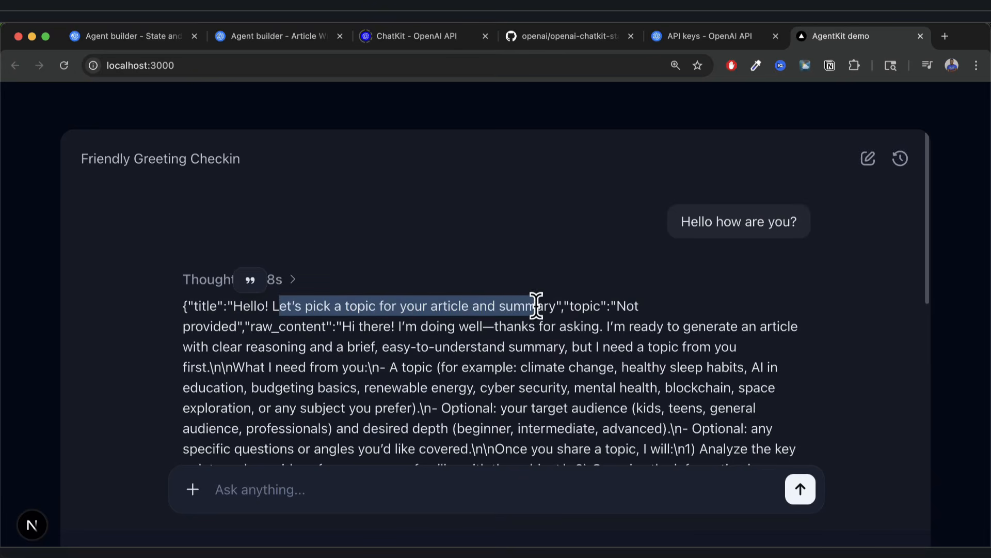
left_click(316, 336)
scroll(366, 352, "down", 10)
scroll(367, 352, "up", 1)
scroll(334, 337, "up", 3)
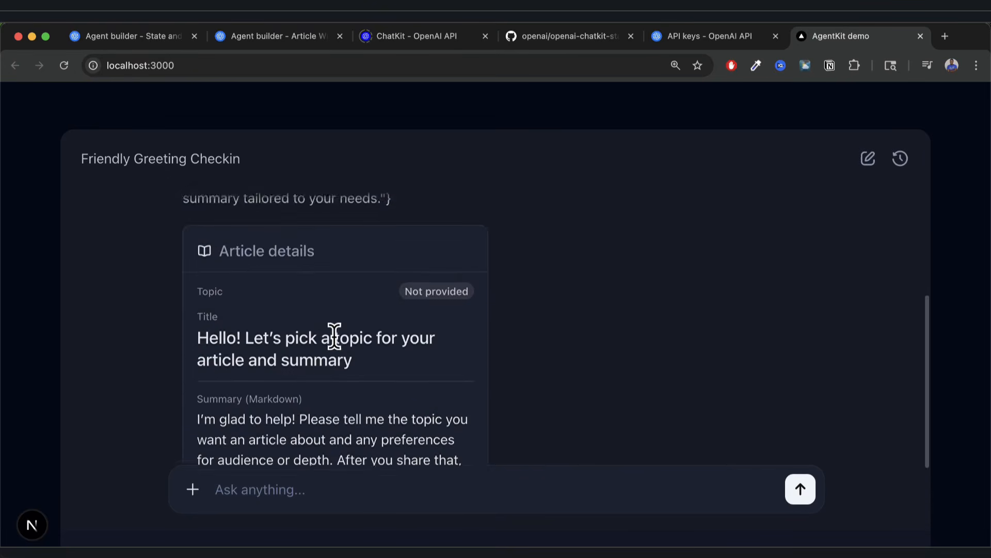
scroll(330, 345, "down", 3)
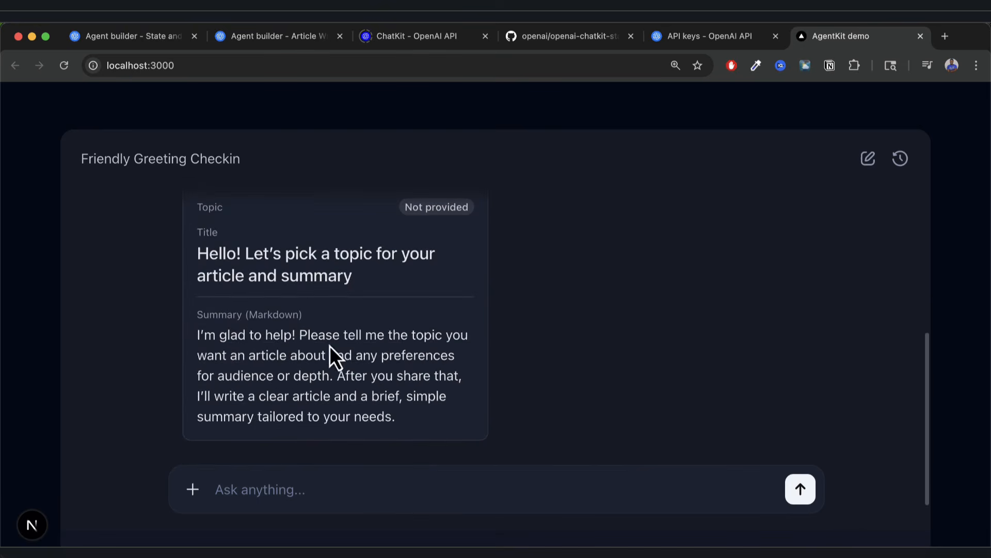
scroll(315, 368, "up", 2)
scroll(315, 368, "down", 1)
scroll(312, 380, "up", 3)
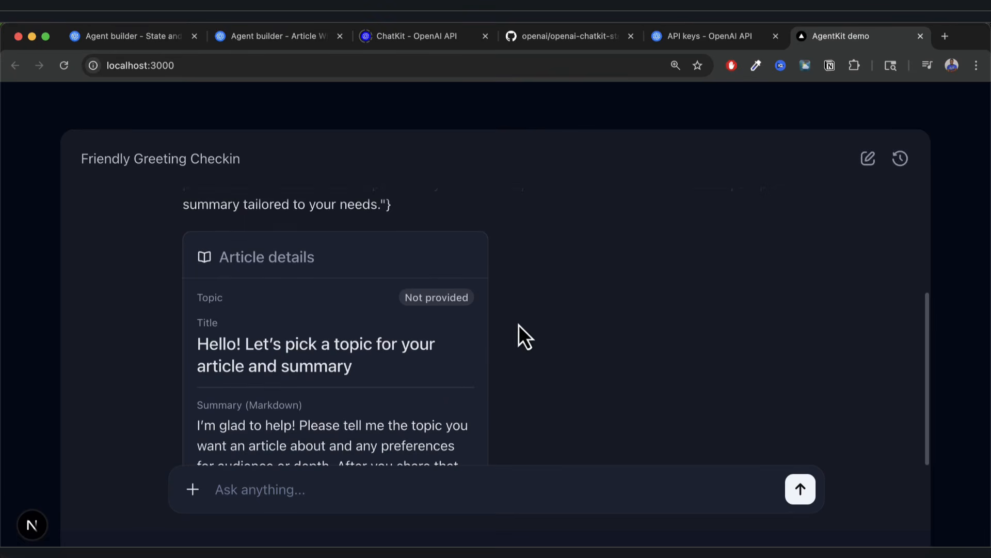
scroll(514, 360, "down", 1)
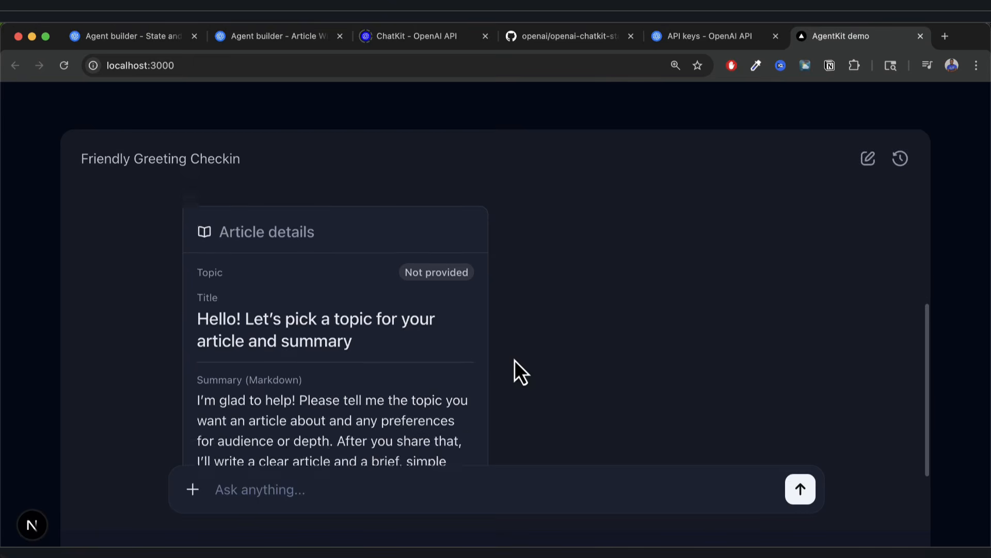
scroll(514, 360, "up", 1)
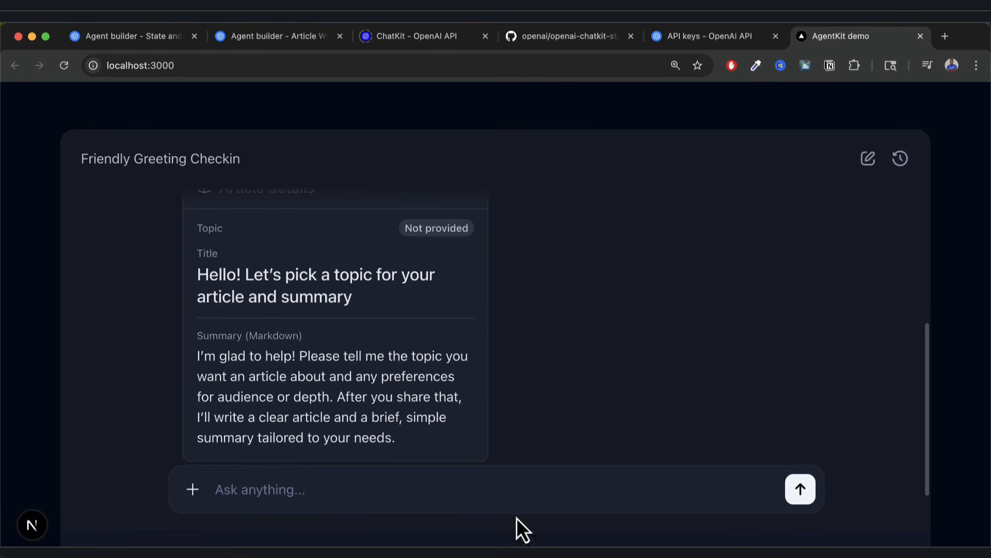
Send the chat 'Write an article on the following topic: dogs and cats'.
scroll(496, 392, "down", 3)
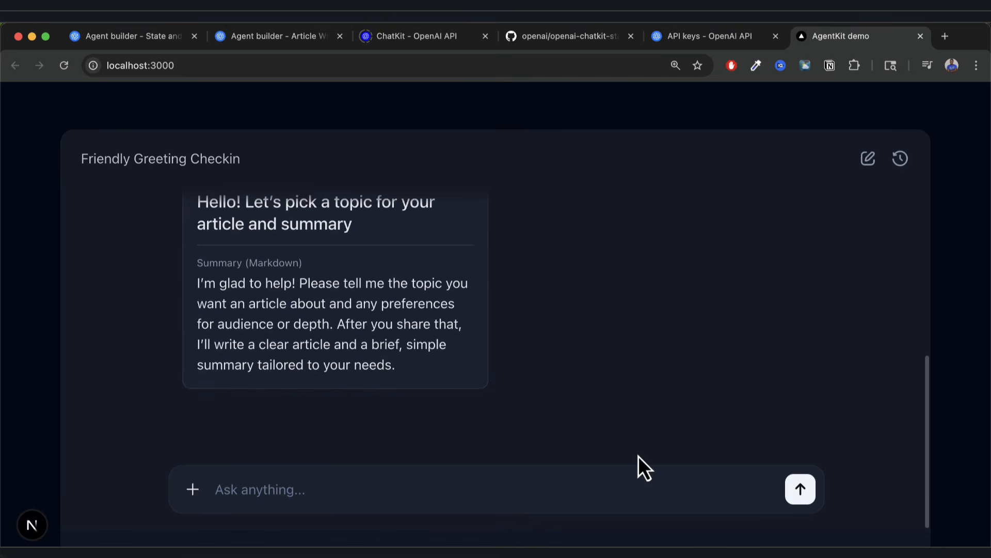
type("Write an article on the following top")
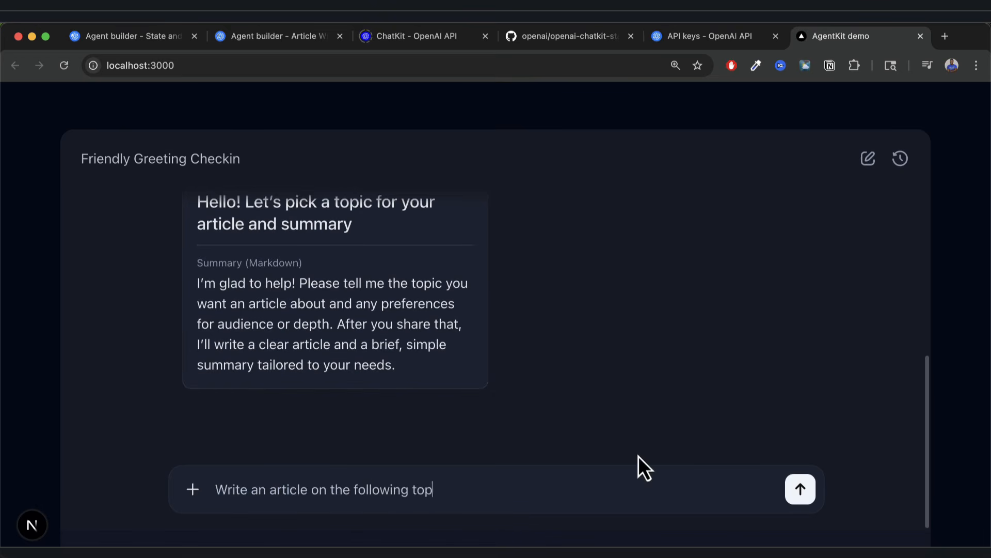
type("ic: dogs and cats")
key("Return")
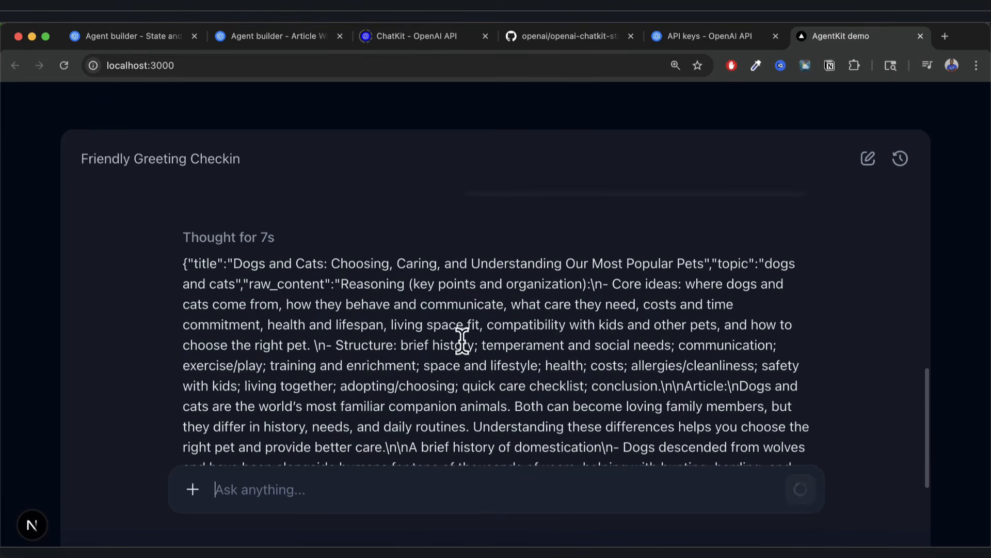
Zoom in and read through the Article details card's title and Markdown summary.
left_click_drag(182, 238, 364, 247)
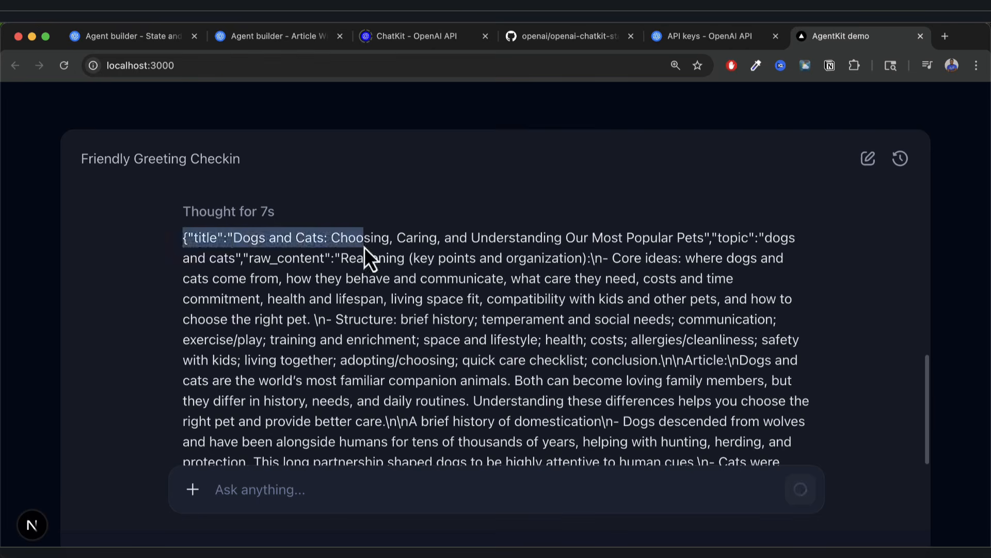
left_click(372, 245)
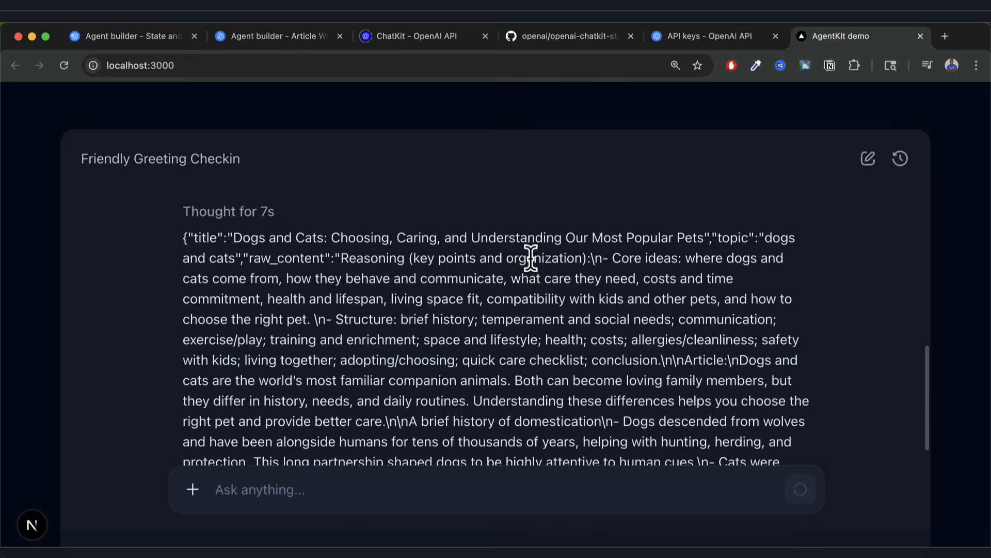
scroll(531, 258, "down", 1)
scroll(530, 258, "up", 1)
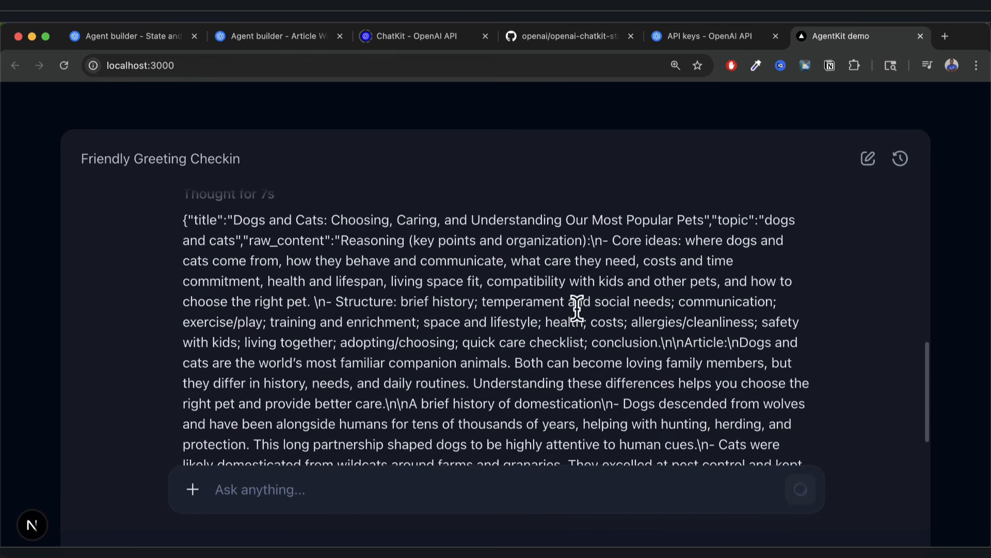
scroll(578, 311, "down", 10)
scroll(578, 311, "down", 1)
scroll(578, 311, "up", 1)
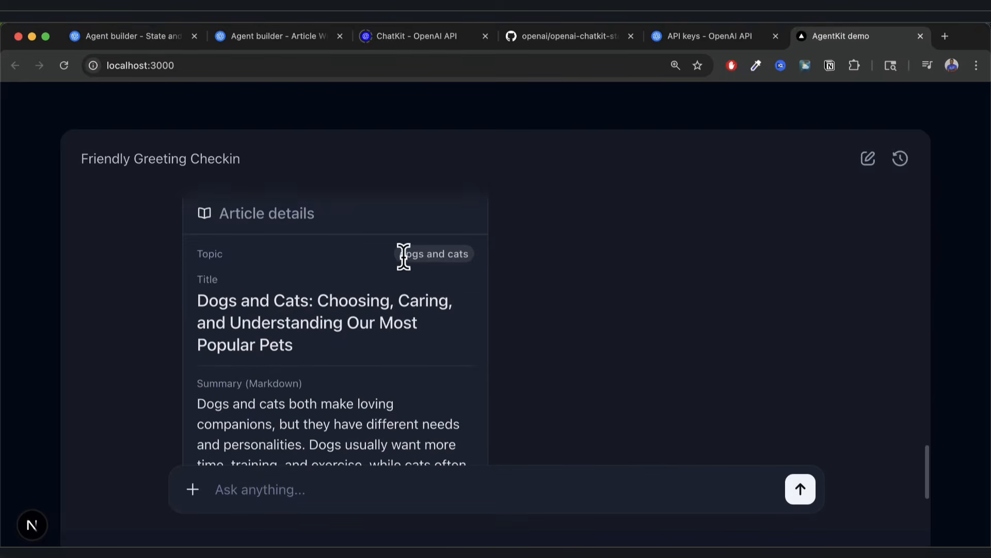
key("super+equal")
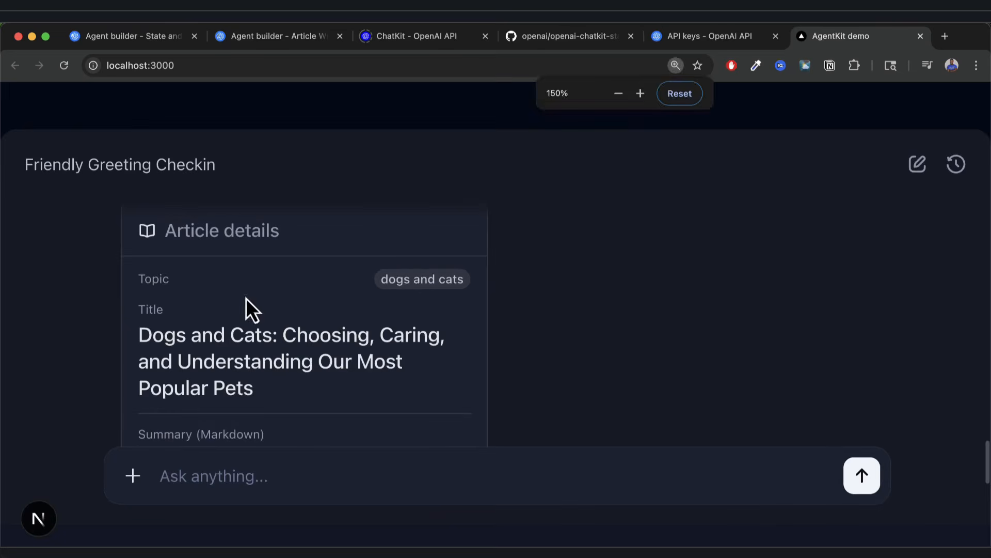
scroll(189, 293, "down", 2)
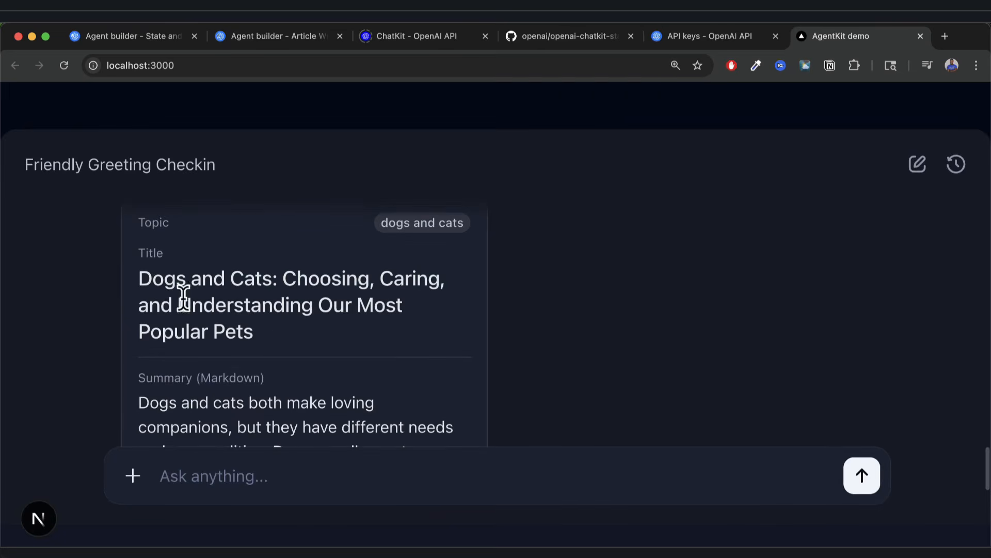
left_click_drag(157, 294, 308, 314)
scroll(334, 341, "down", 3)
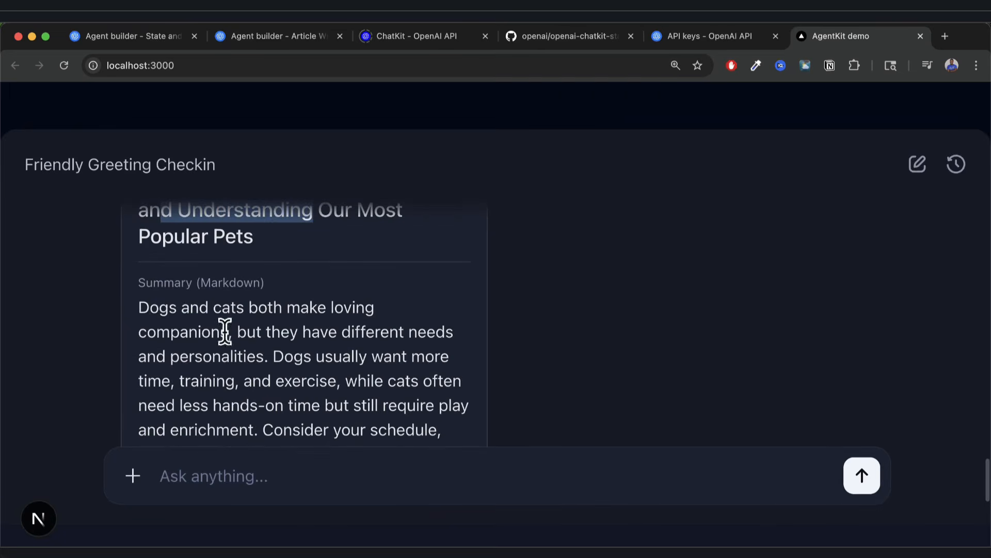
left_click_drag(149, 308, 427, 406)
scroll(445, 422, "down", 3)
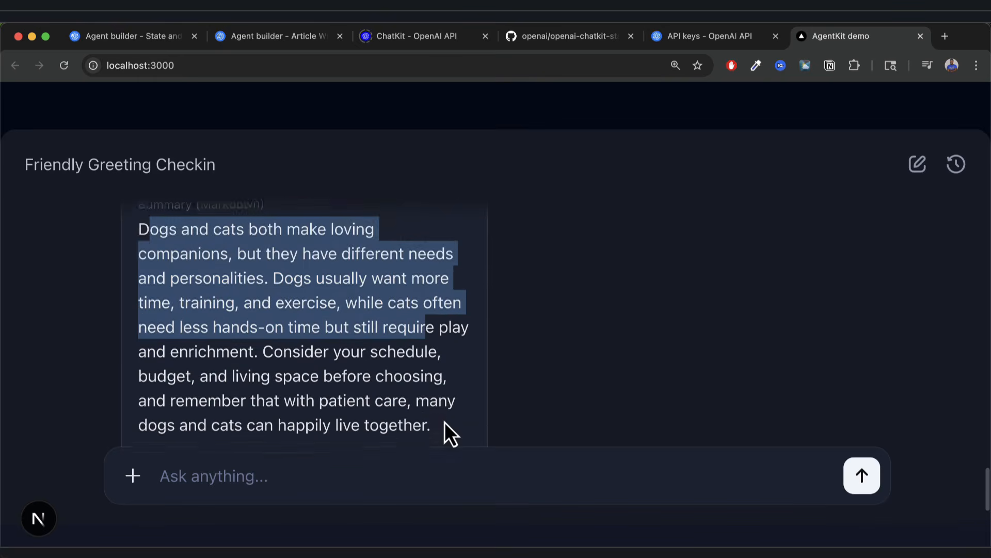
left_click(427, 382)
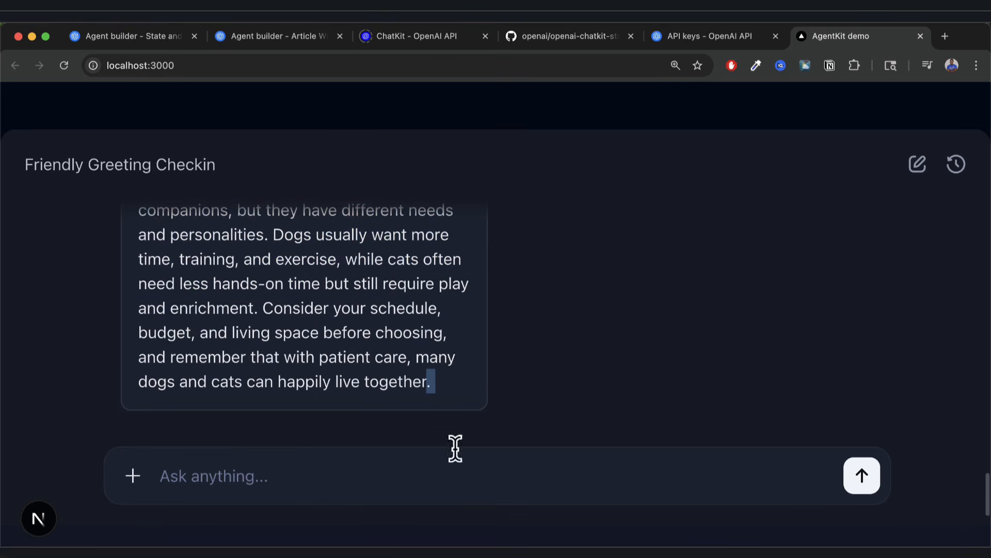
scroll(394, 357, "up", 3)
scroll(522, 351, "up", 6)
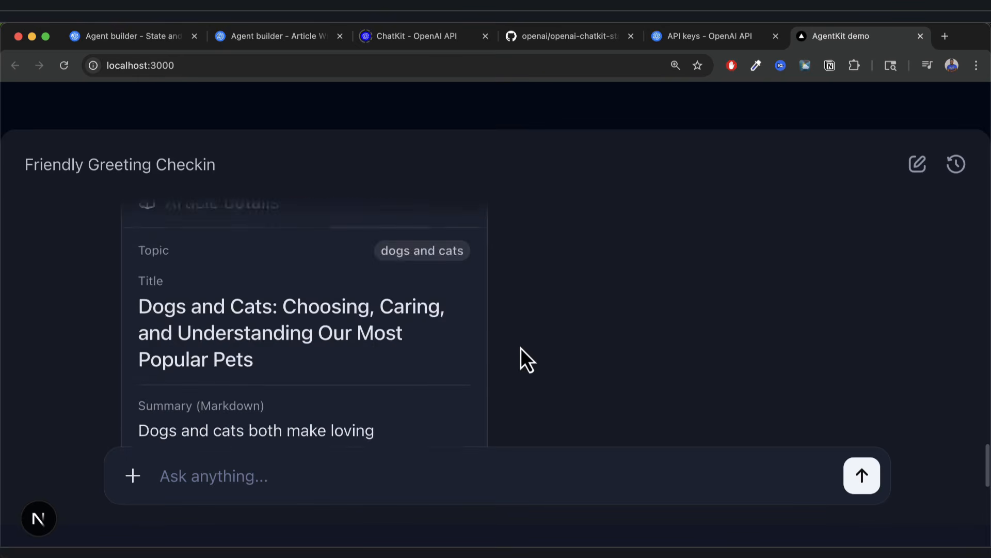
Look over the Article Writer & Summarizer workflow canvas and the running AgentKit chat demo.
left_click(165, 39)
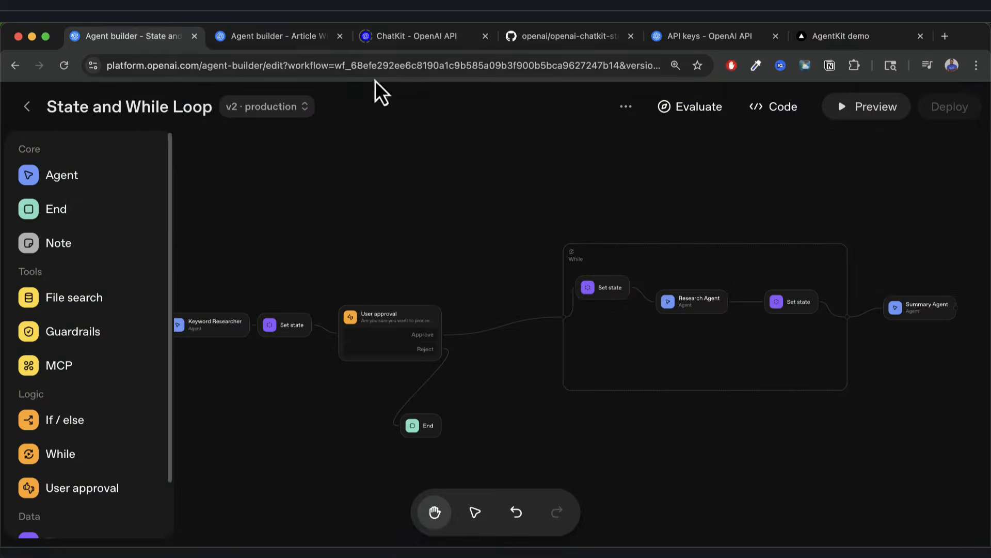
left_click(283, 39)
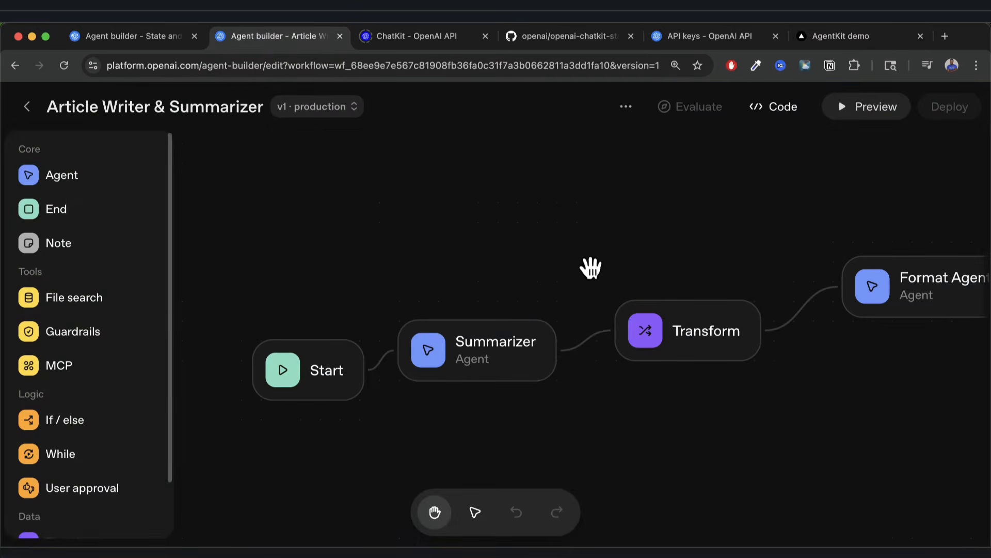
scroll(622, 423, "right", 3)
scroll(618, 423, "left", 3)
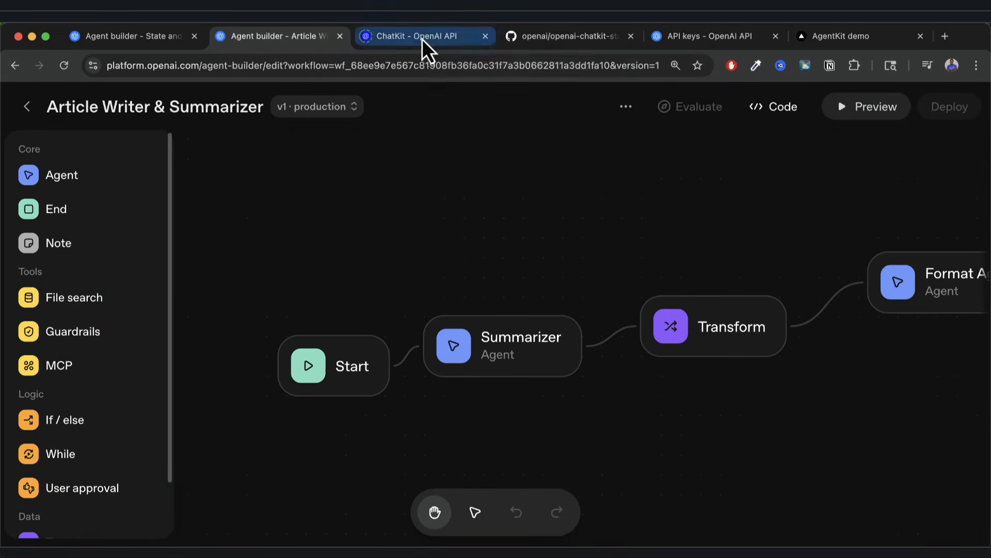
left_click(834, 37)
scroll(423, 307, "up", 5)
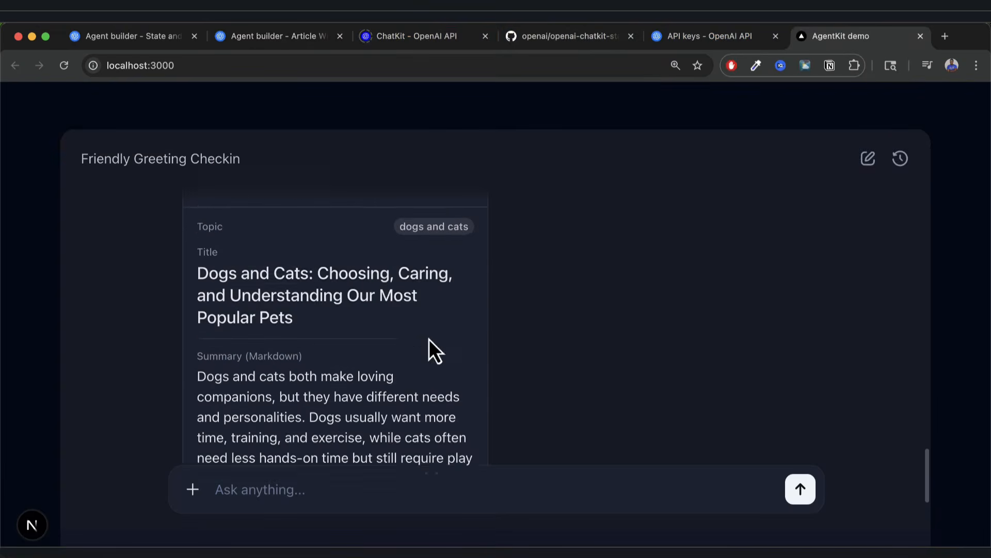
scroll(412, 335, "up", 1)
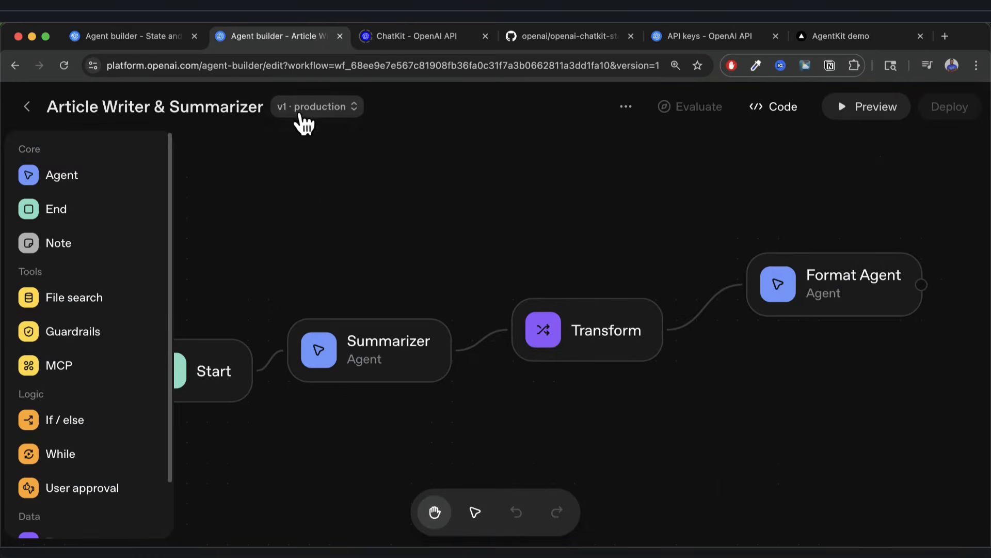
Delete the Transform-to-Format Agent connection and drag a new branch out of Transform.
left_click(336, 110)
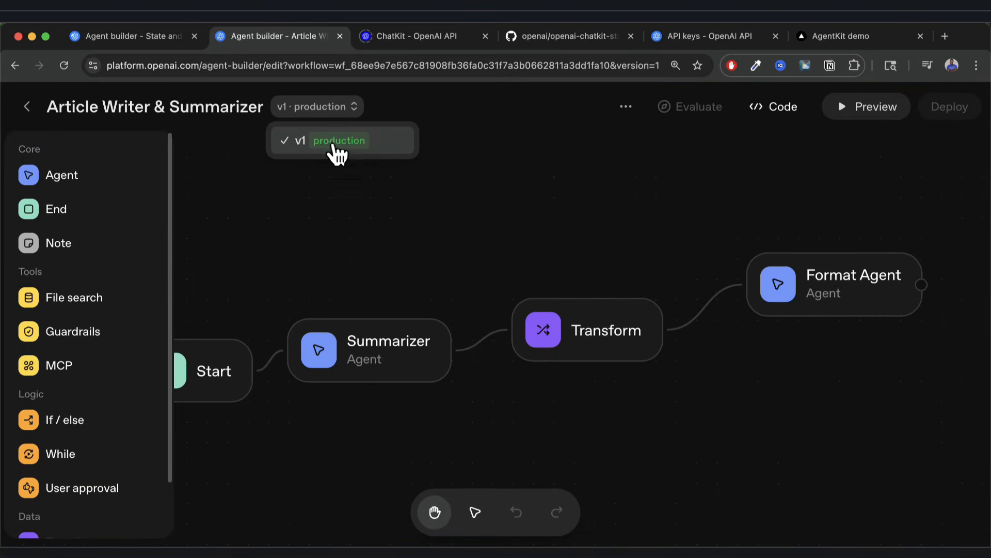
left_click_drag(454, 251, 504, 168)
left_click(456, 288)
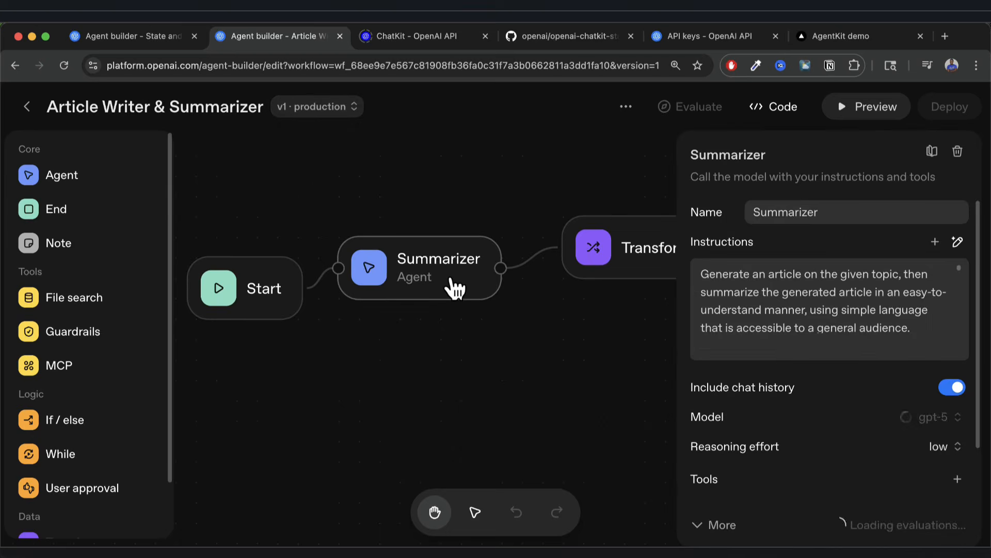
scroll(768, 352, "down", 2)
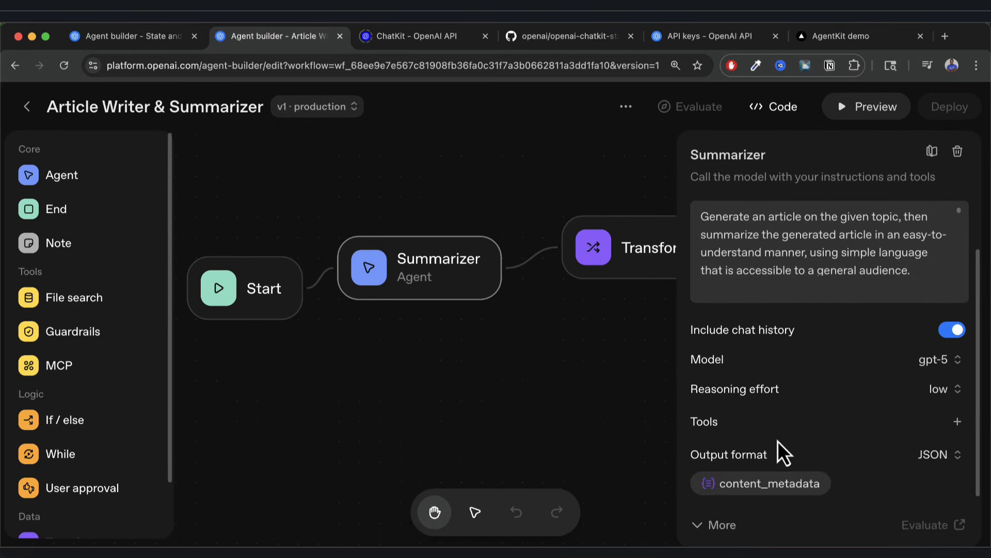
left_click(673, 249)
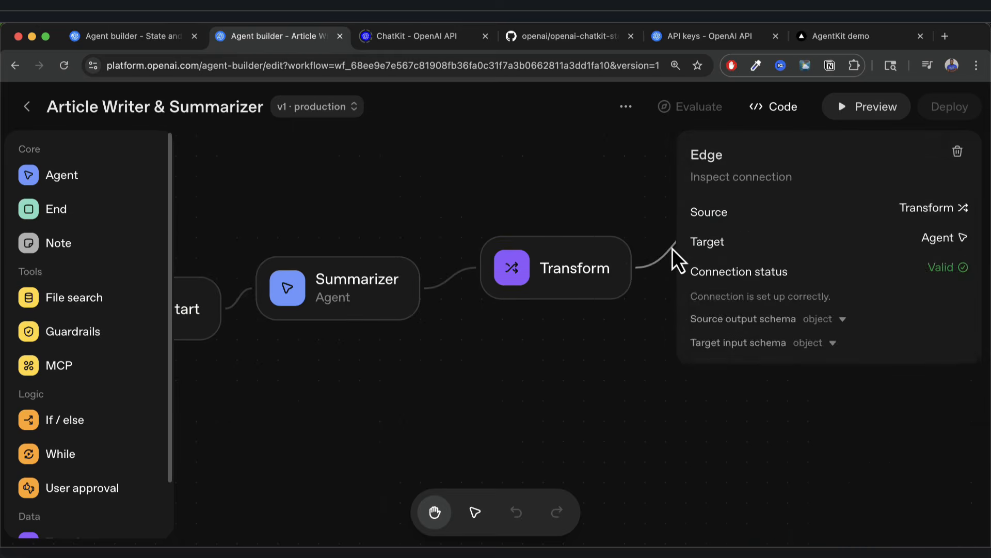
key("BackSpace")
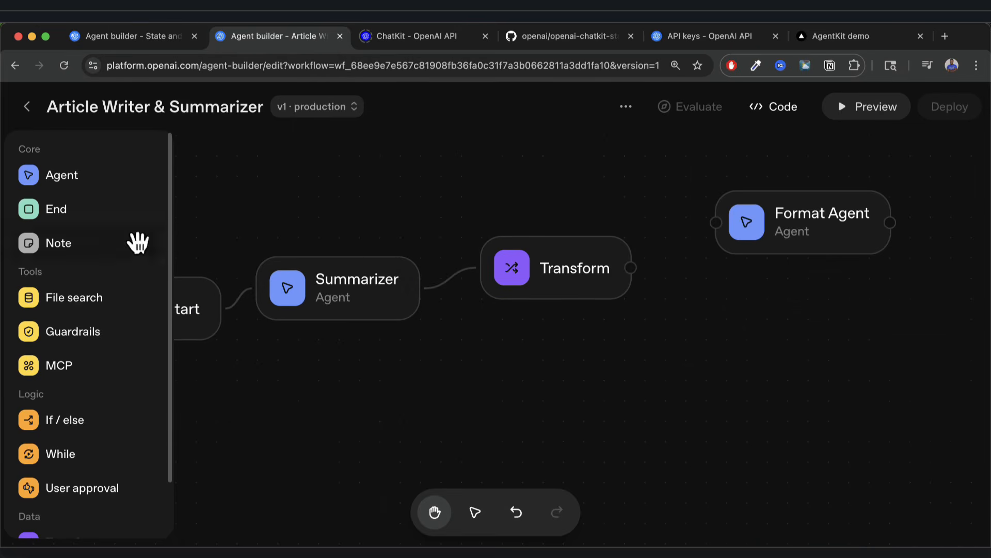
left_click_drag(640, 270, 677, 345)
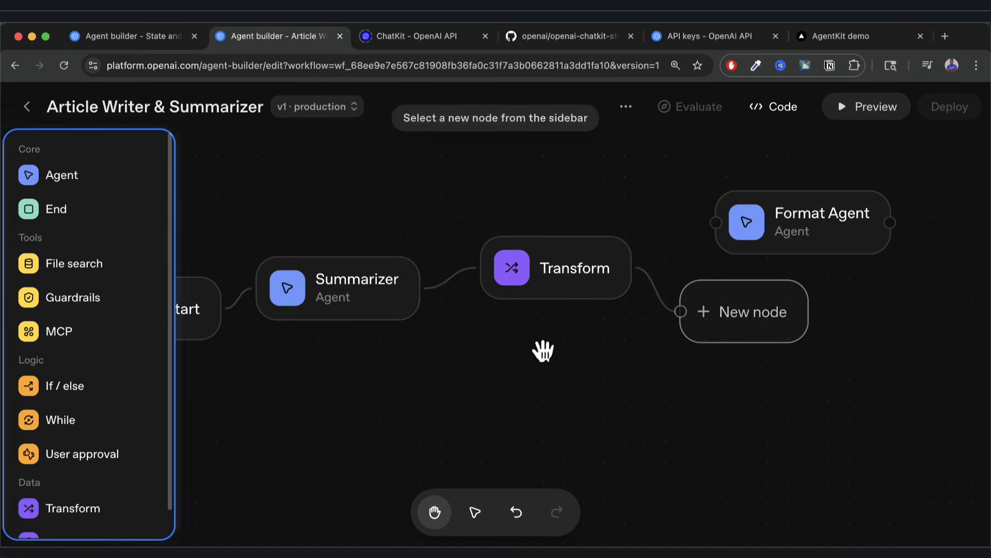
Add a User approval step whose message asks to proceed 'with this:' followed by {{input.result}}.
scroll(104, 430, "down", 1)
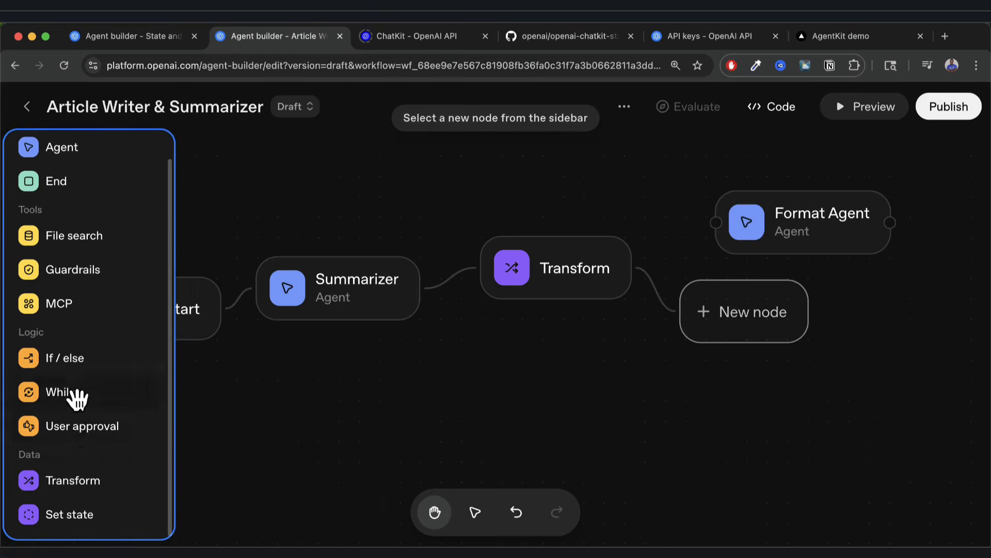
left_click(81, 429)
left_click(777, 267)
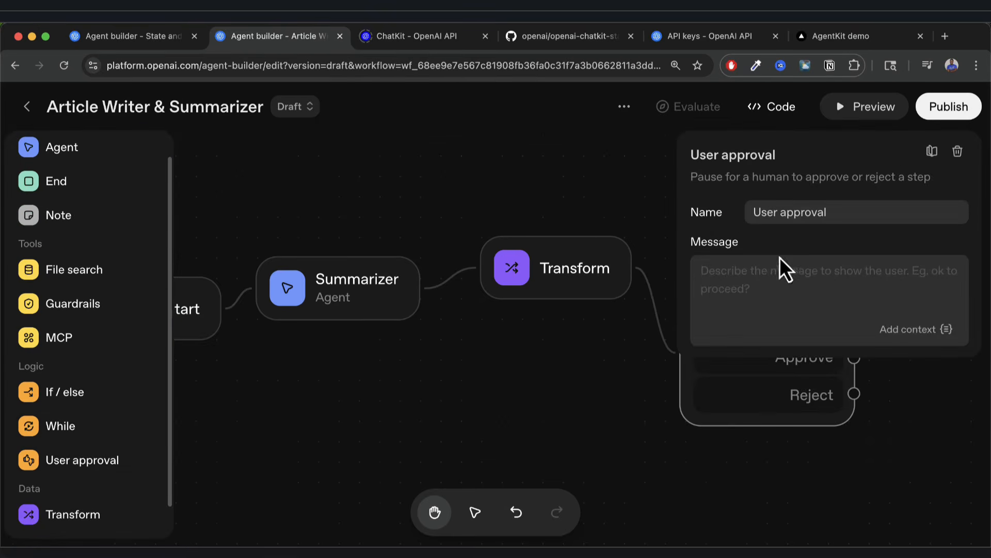
type("Are you")
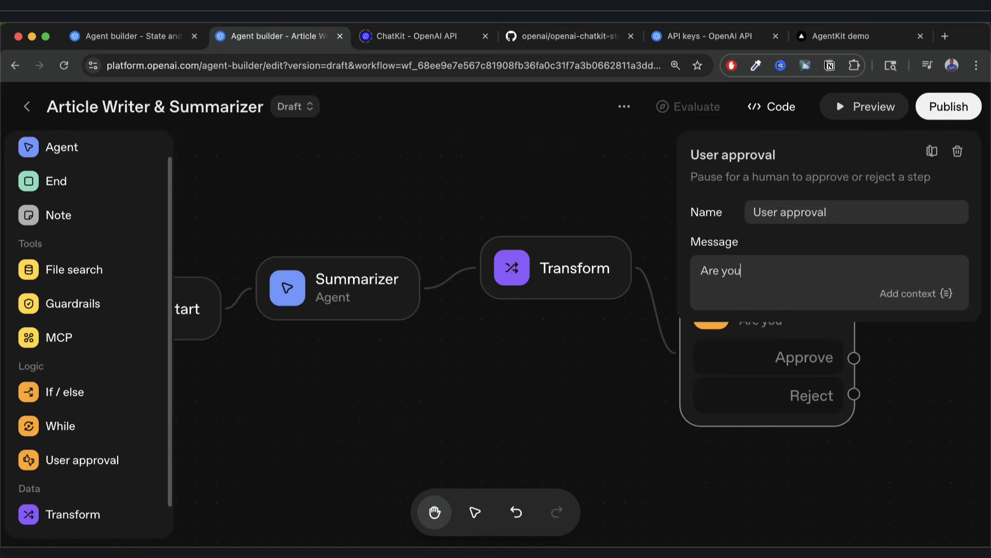
type(" sure you want to ")
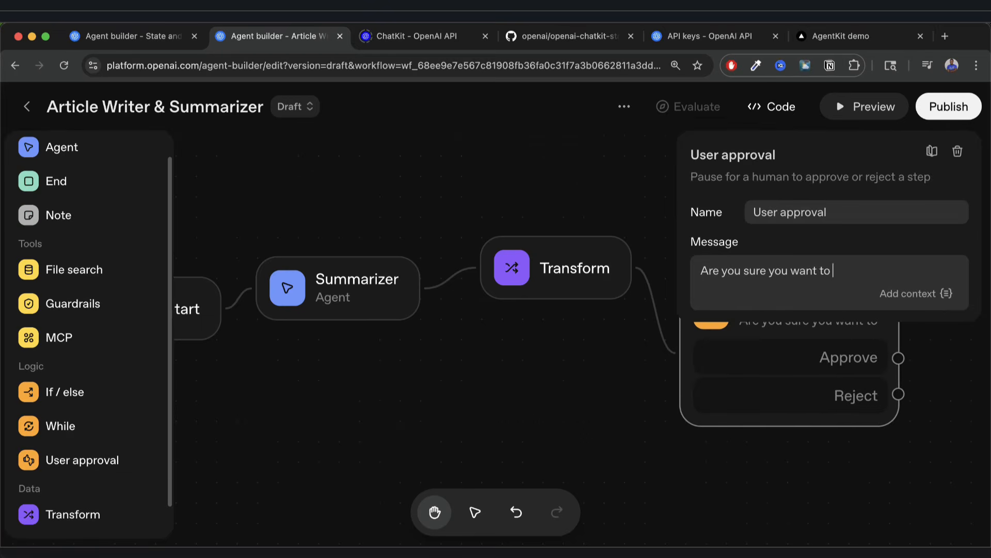
type("proceed?")
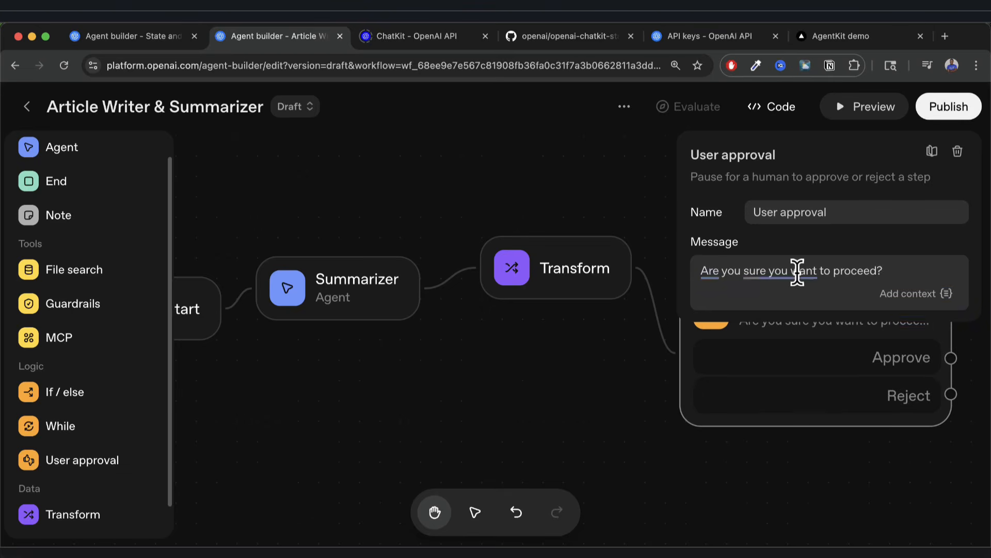
left_click(917, 294)
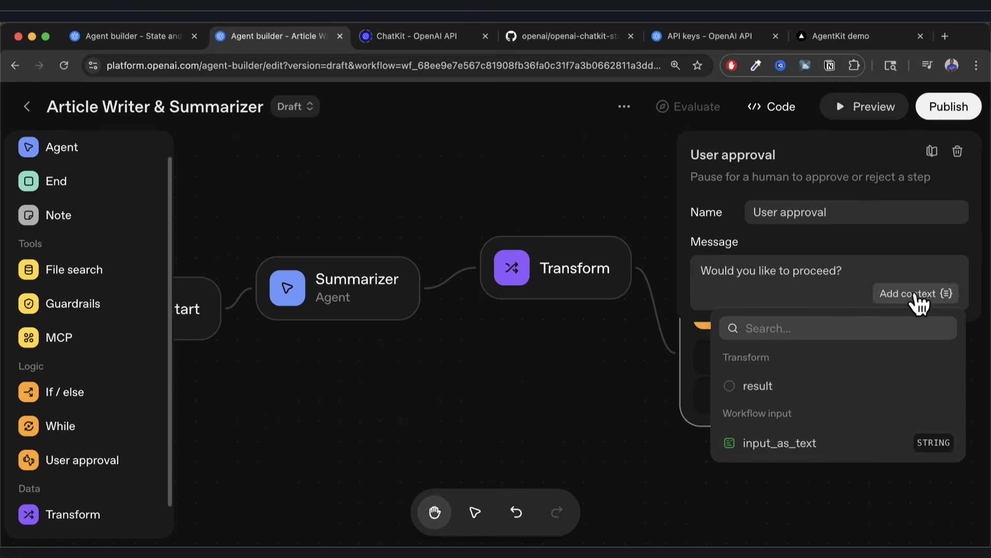
left_click(770, 393)
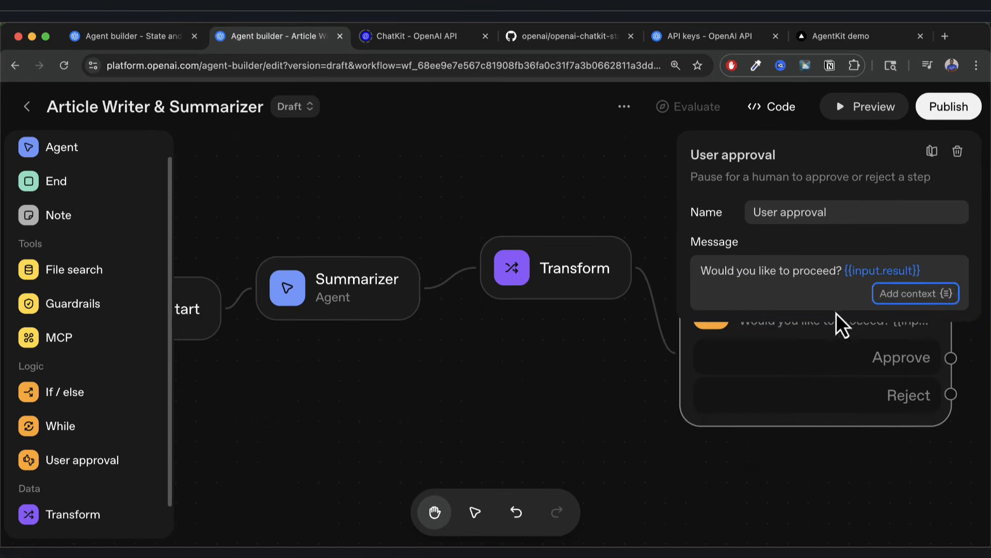
left_click(835, 270)
key("BackSpace")
type("with this")
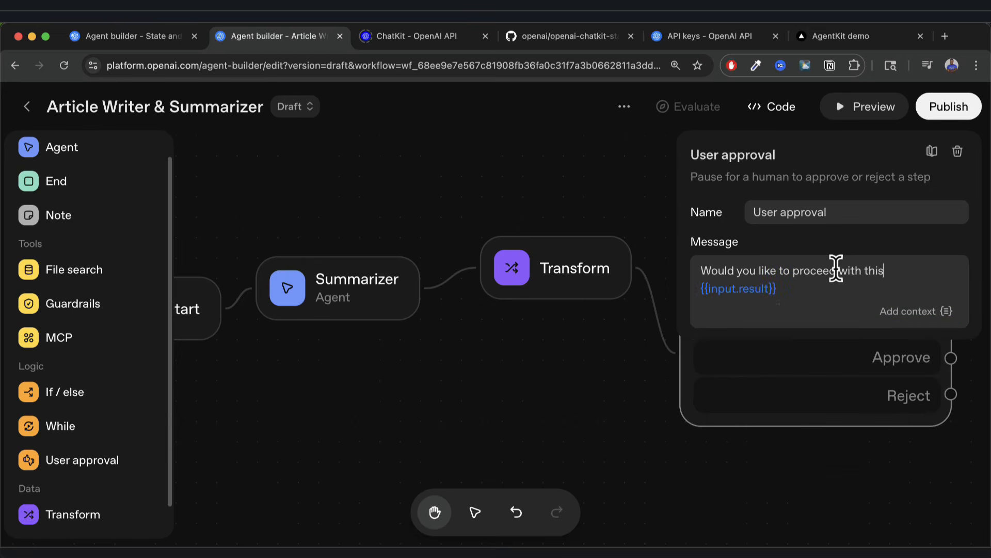
type(":")
key("Return")
key("Escape")
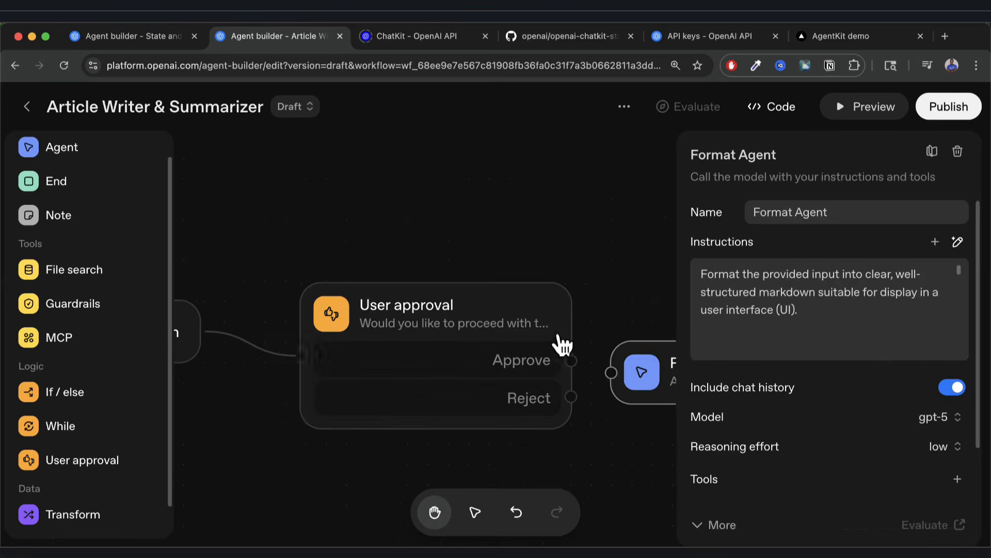
Connect the approval's Approve outcome to the Format Agent node.
left_click(571, 236)
left_click_drag(571, 237, 464, 206)
left_click(586, 326)
left_click_drag(586, 318, 588, 323)
left_click_drag(465, 331, 519, 346)
left_click(538, 440)
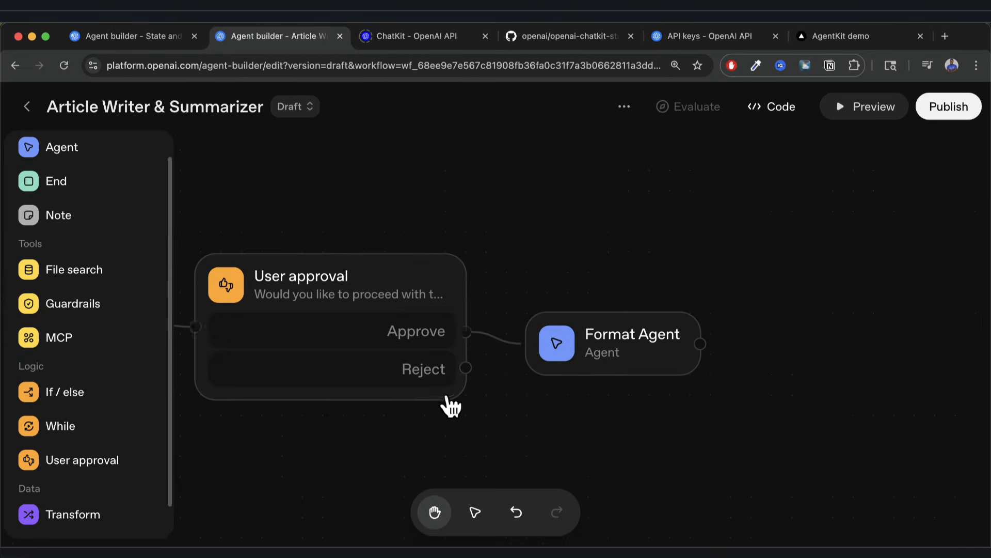
Drag the Reject outcome to a new End node so rejection finishes the workflow.
left_click_drag(467, 368, 589, 439)
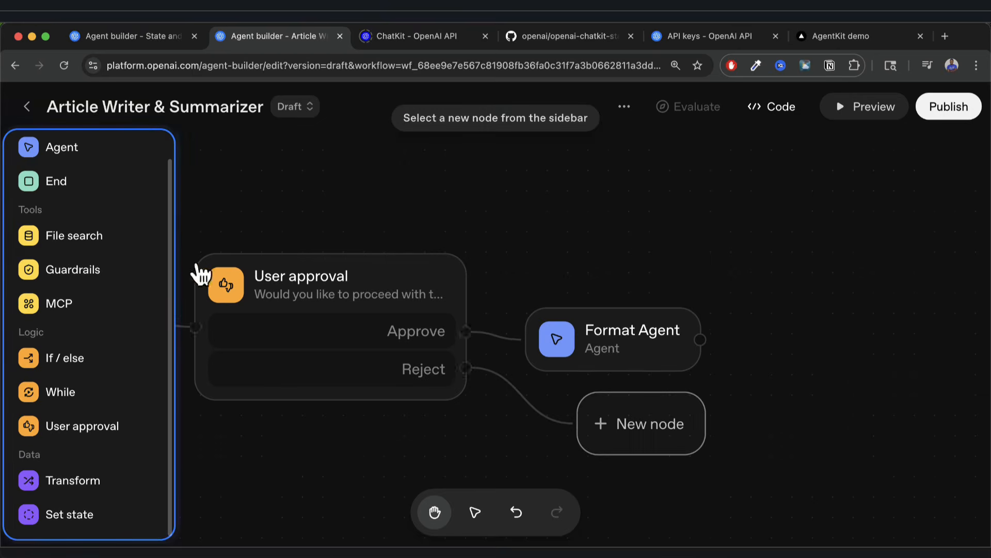
left_click(78, 184)
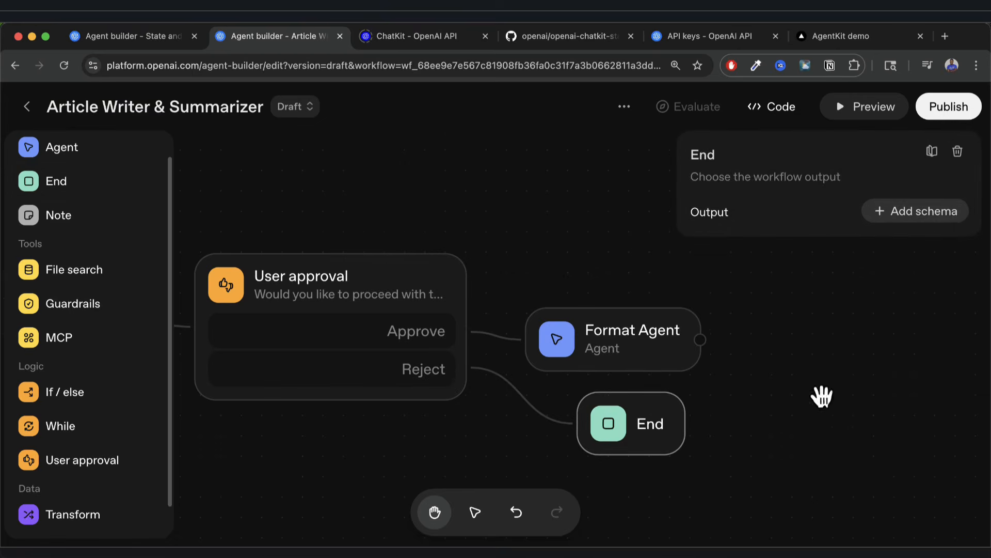
left_click(748, 420)
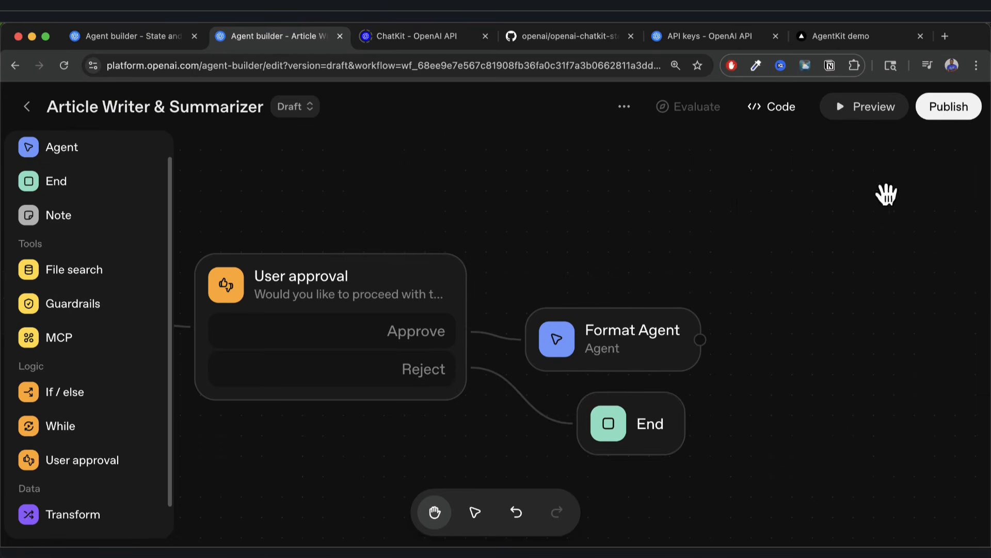
Publish the workflow to production, verify it shows v2 · production, and return to the chat demo.
left_click(938, 109)
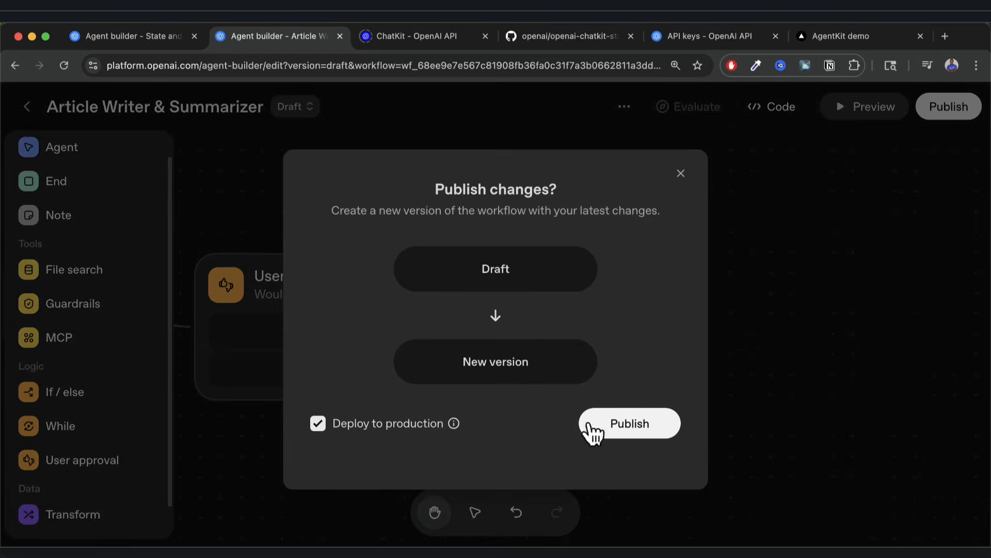
left_click(649, 424)
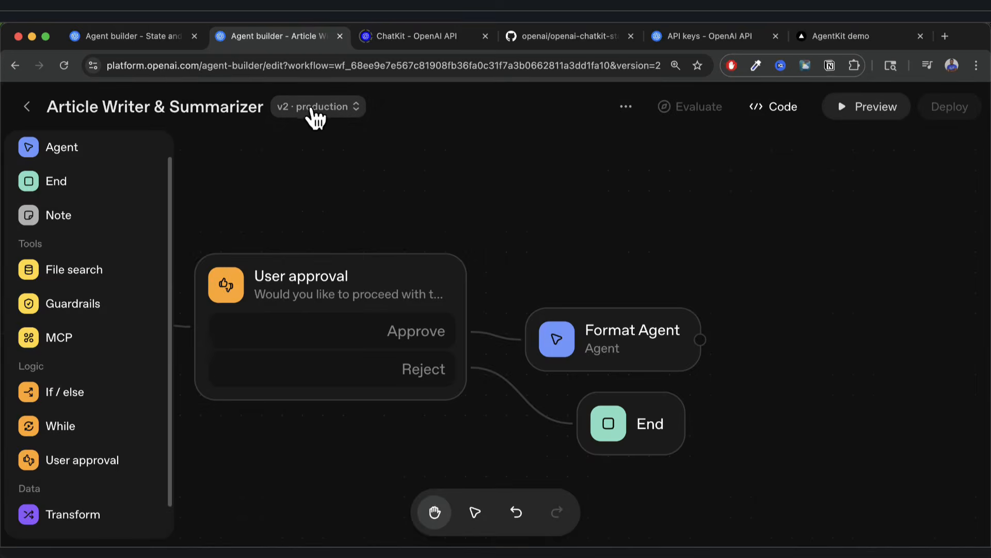
left_click(318, 109)
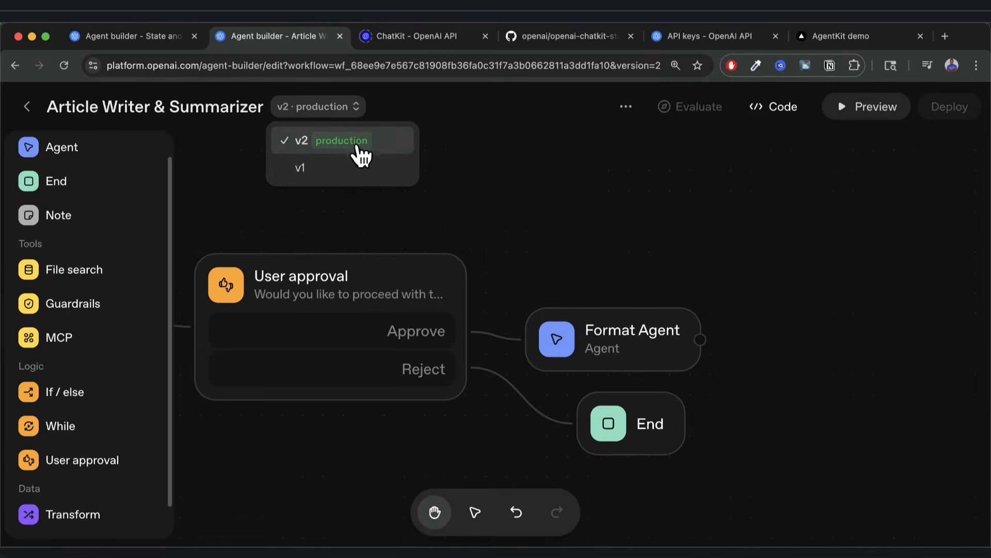
left_click(615, 211)
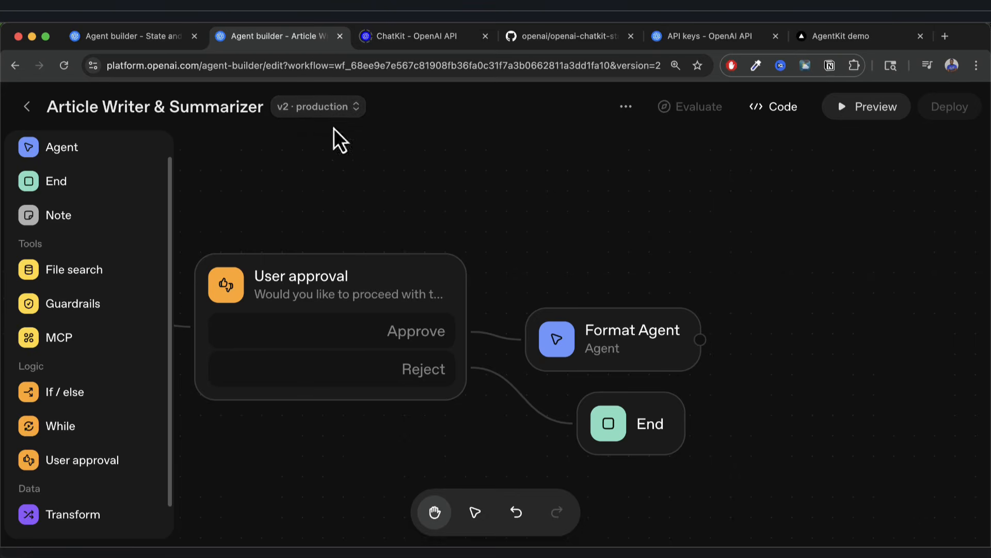
left_click(827, 42)
scroll(422, 389, "down", 4)
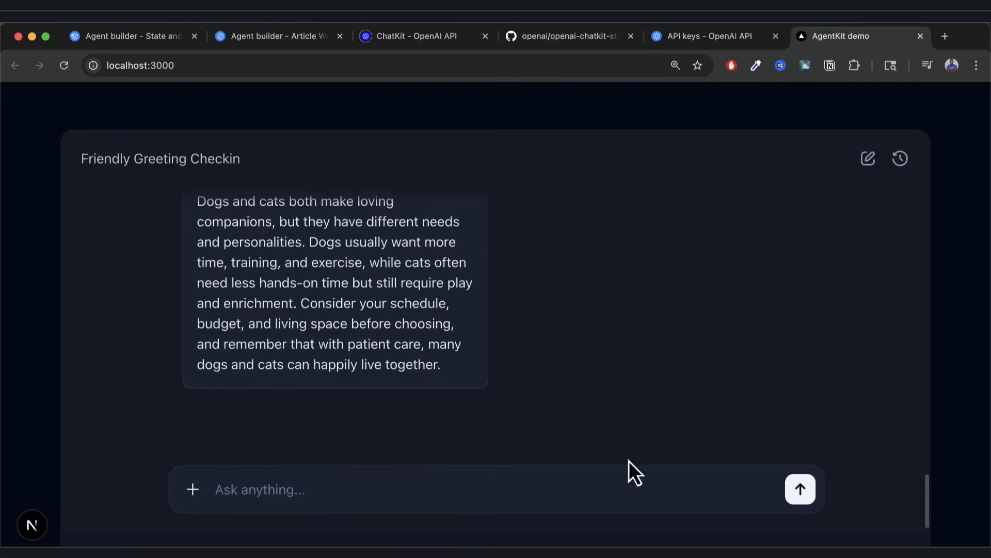
Ask the agent in the ChatKit starter app for an article comparing trucks vs. SUVs.
type("Please write an article on trucks vs S")
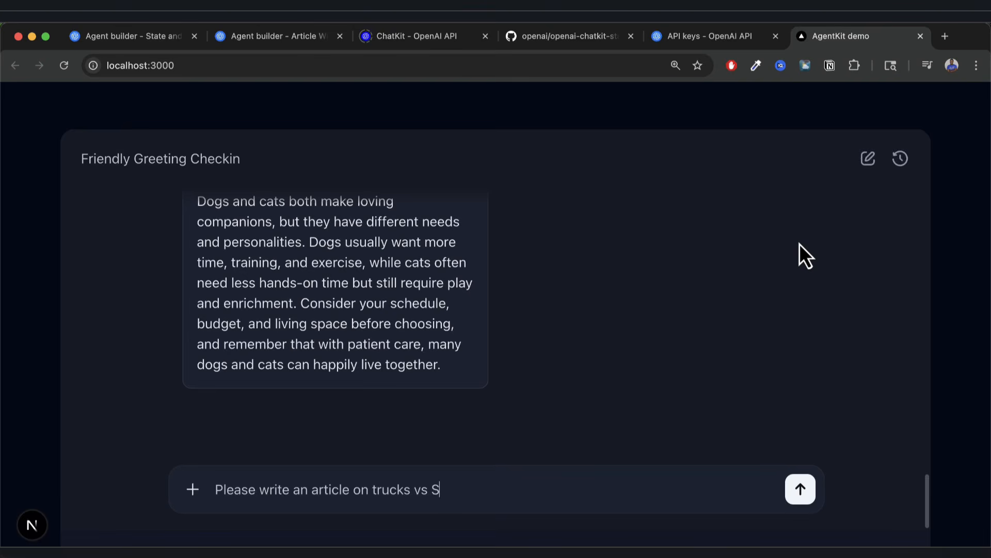
type("Vs.")
key("Return")
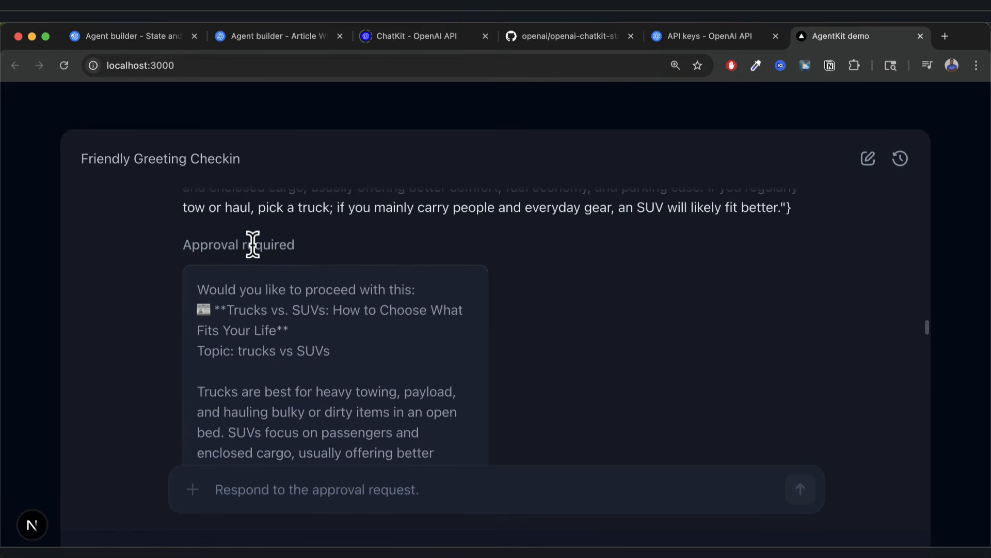
Review the proposed article title and topic under Approval required, then approve it.
triple_click(250, 245)
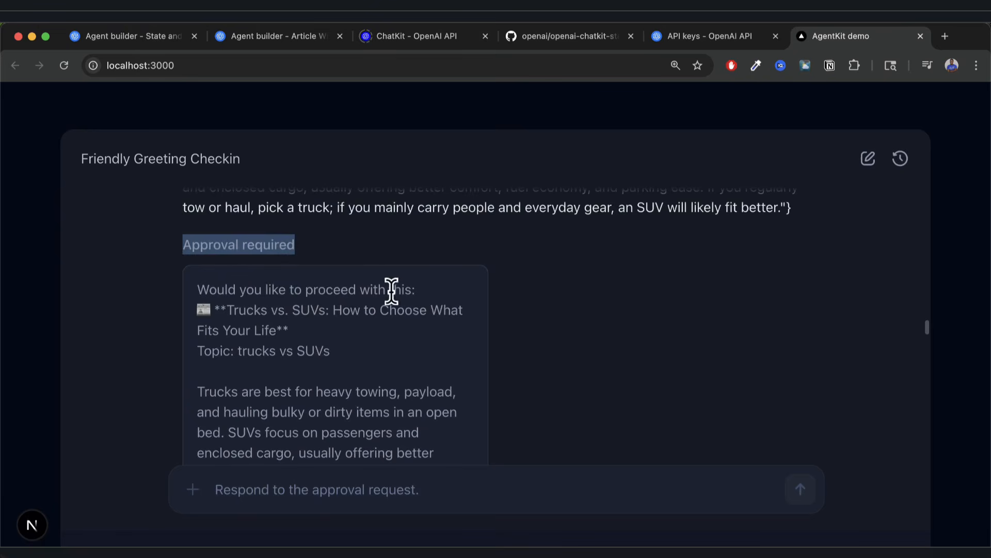
left_click_drag(228, 310, 334, 363)
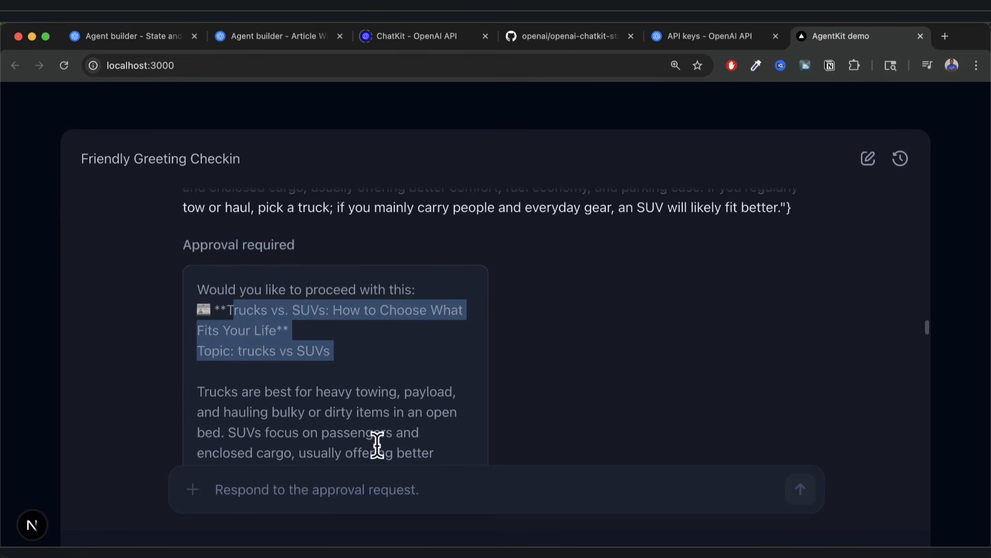
scroll(376, 442, "down", 10)
scroll(358, 345, "down", 10)
scroll(358, 346, "down", 15)
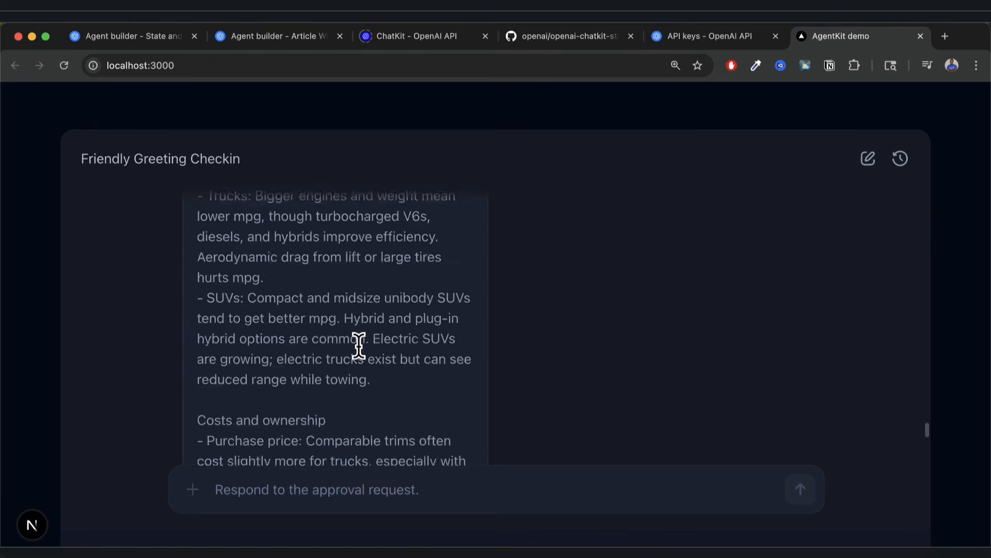
scroll(359, 346, "down", 15)
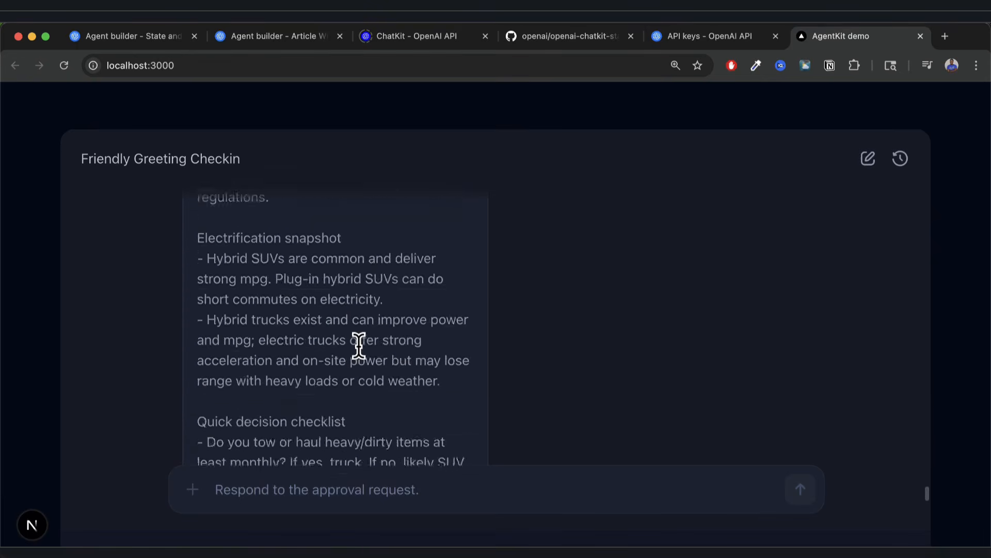
left_click(243, 372)
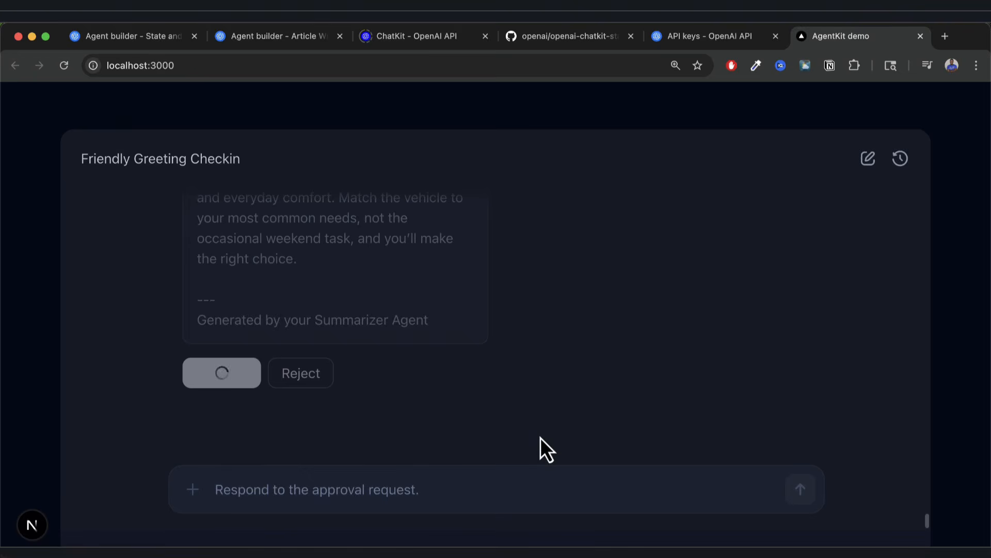
Check the Transform node in the workflow editor, then review the returned Trucks vs. SUVs article card.
scroll(353, 361, "up", 2)
scroll(353, 362, "down", 2)
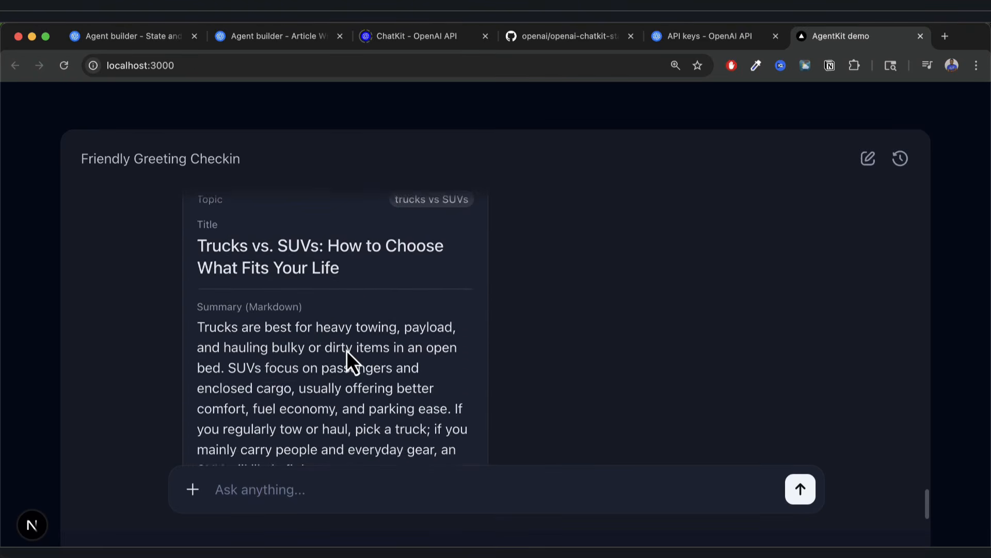
key("super+2")
left_click_drag(602, 268, 742, 275)
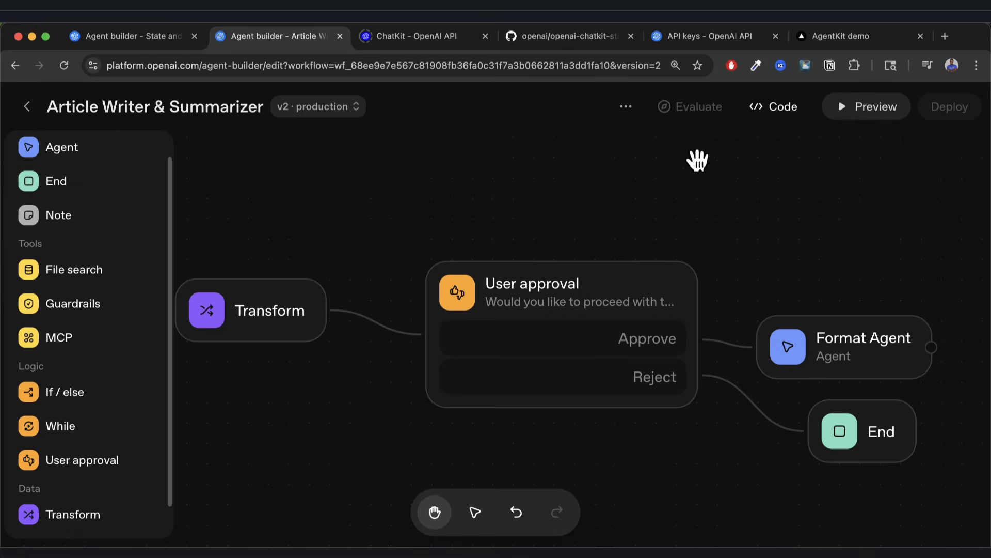
left_click(834, 37)
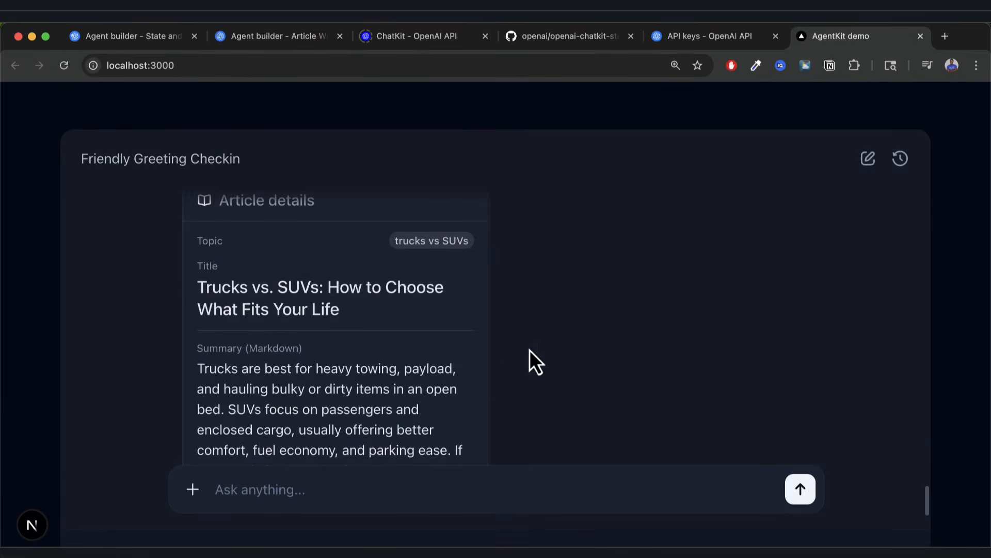
scroll(426, 384, "down", 5)
scroll(425, 380, "up", 4)
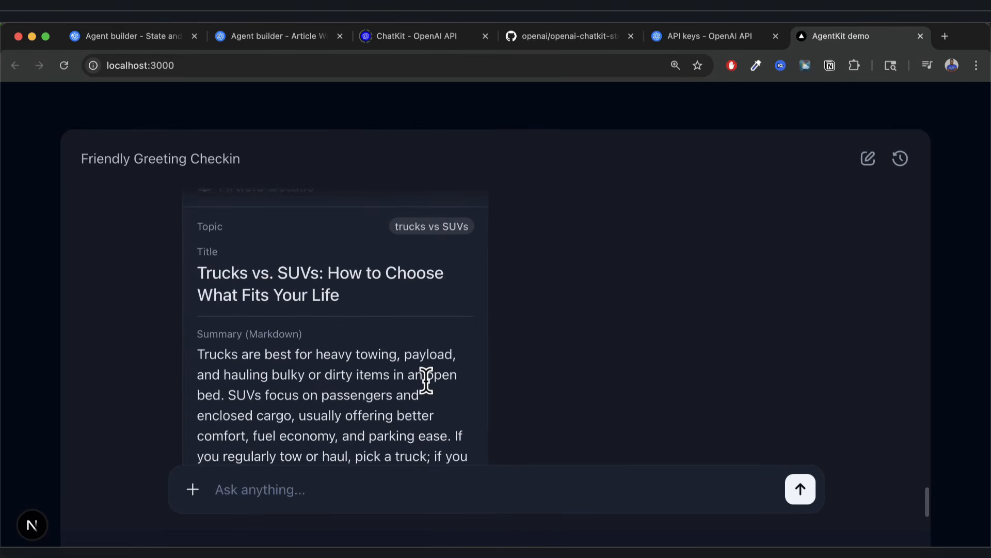
Read through the openai-chatkit-starter-app README's setup steps on GitHub.
left_click(547, 38)
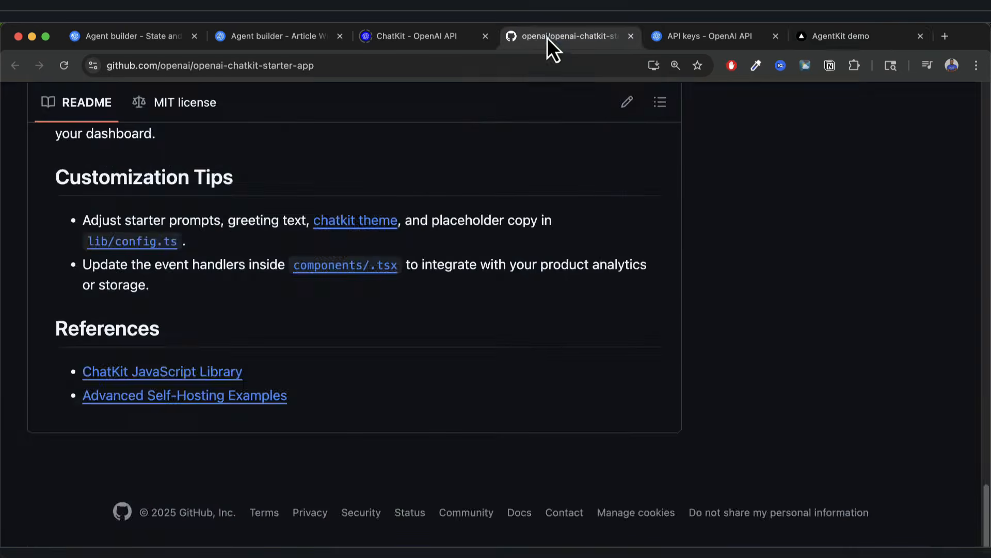
scroll(579, 311, "up", 15)
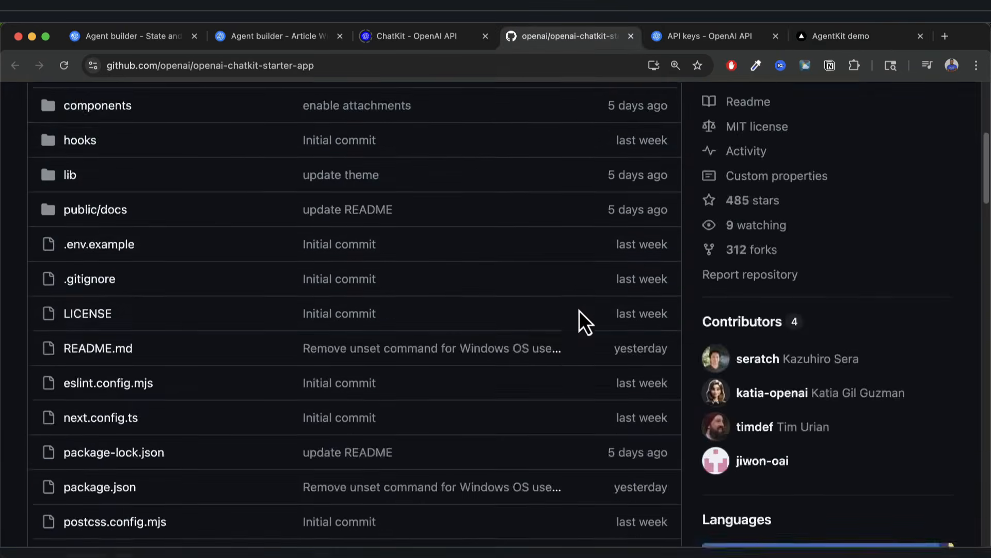
scroll(568, 314, "down", 10)
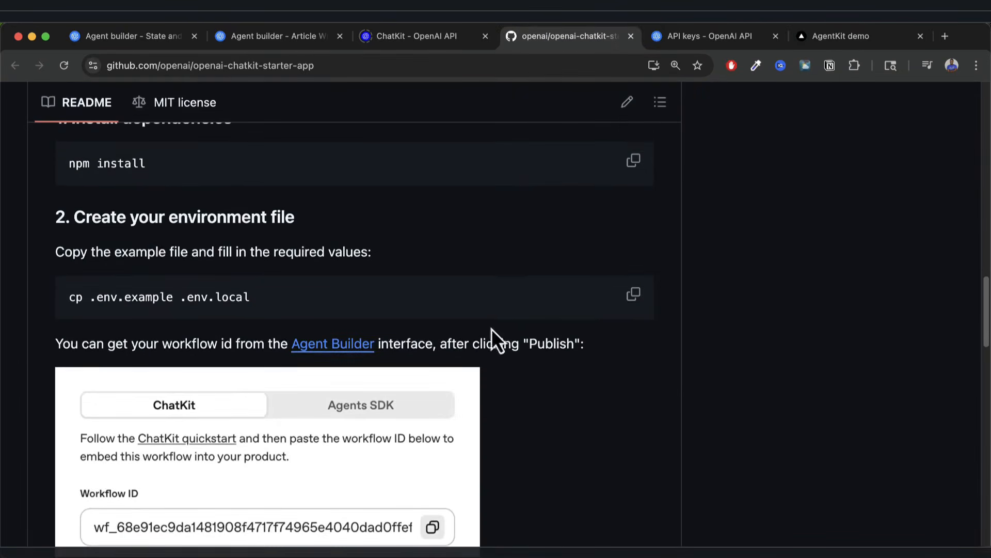
scroll(428, 389, "down", 10)
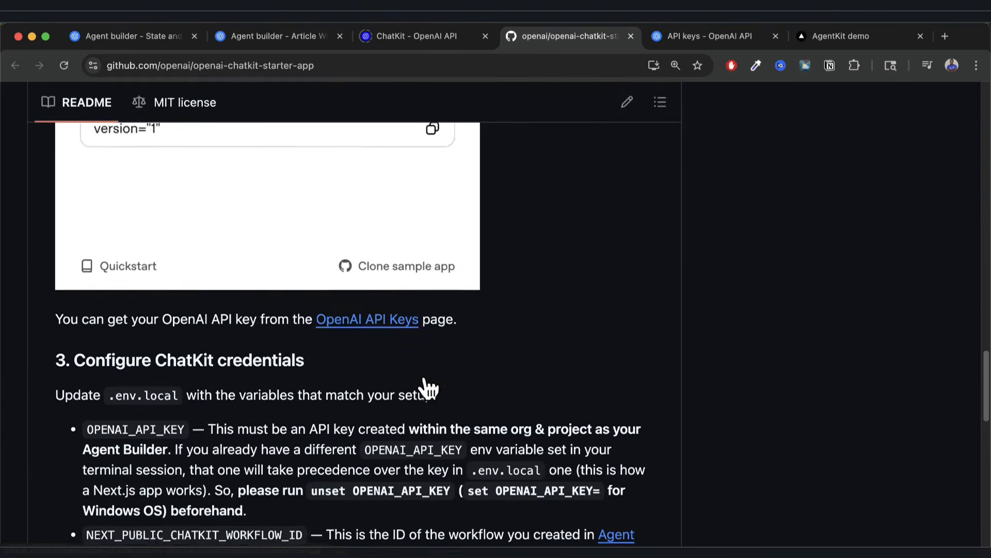
scroll(429, 388, "down", 8)
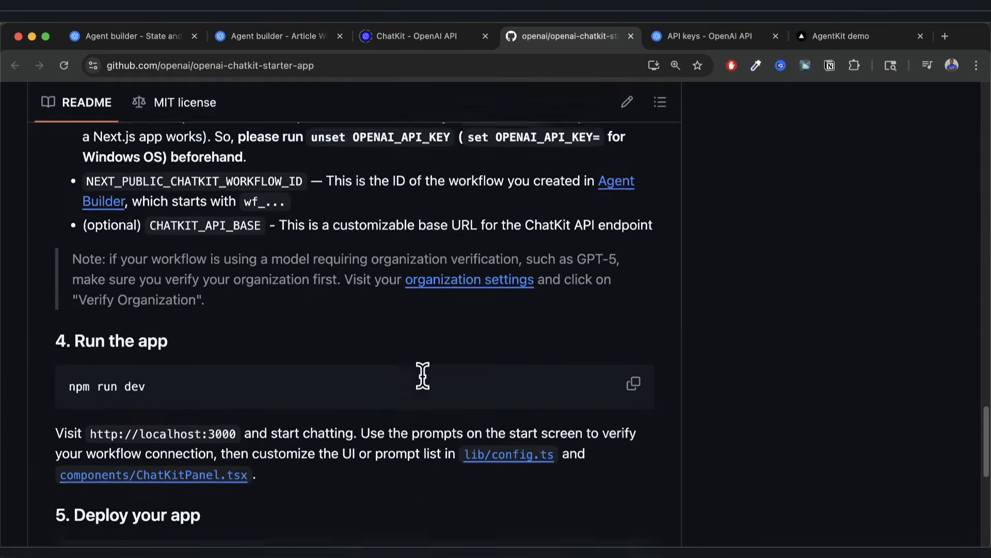
scroll(392, 398, "down", 3)
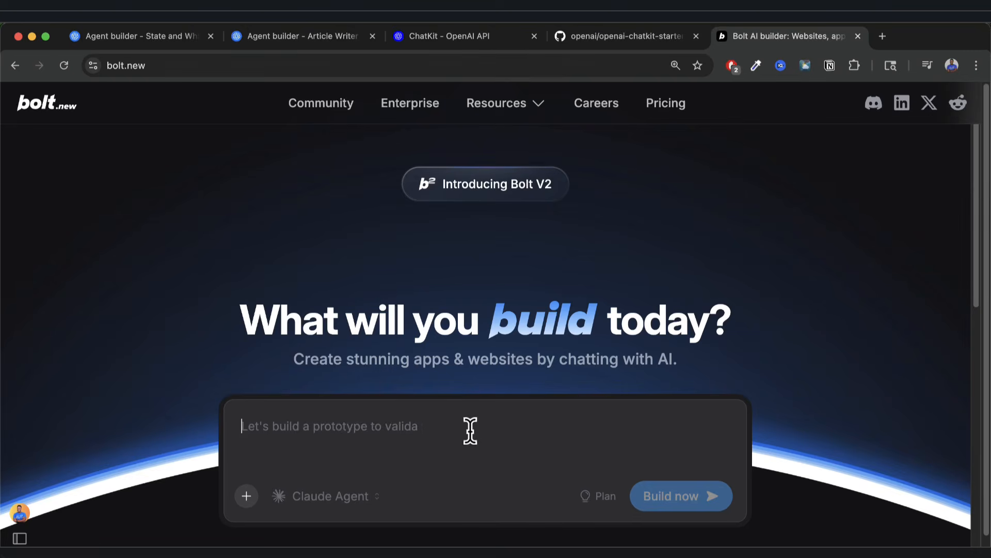
Revisit the ChatKit starter repository and the ChatKit documentation page.
left_click(603, 40)
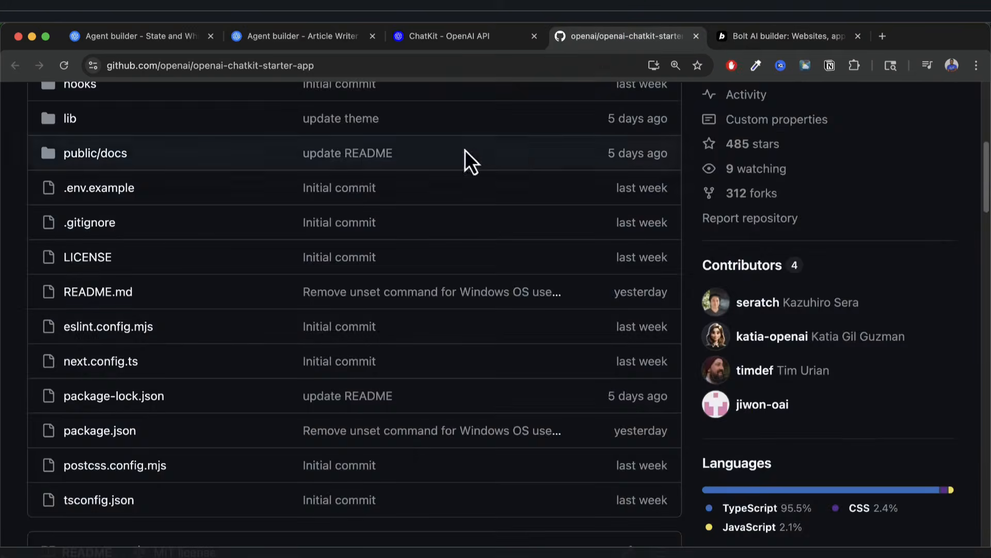
scroll(442, 303, "up", 7)
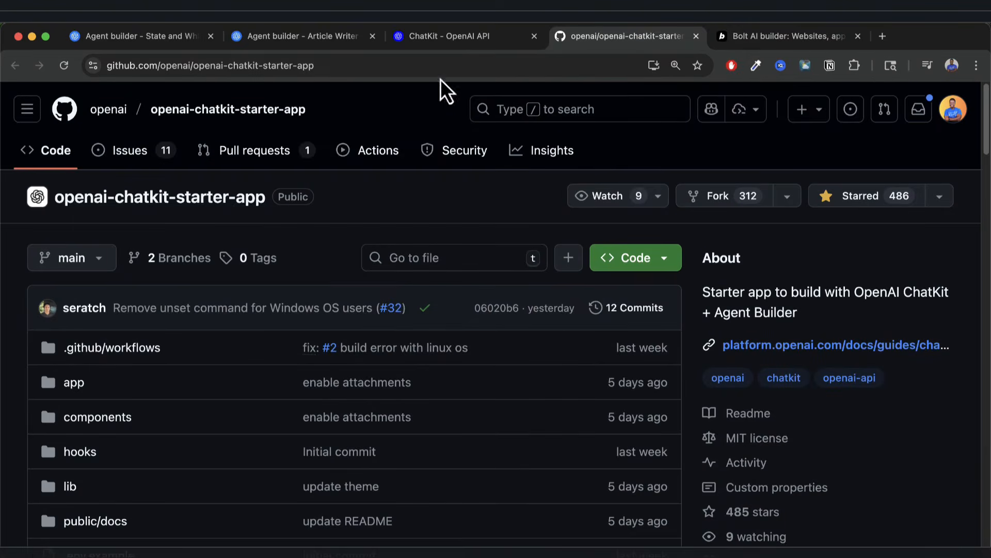
left_click(434, 37)
scroll(435, 383, "up", 4)
scroll(436, 383, "up", 10)
scroll(435, 387, "up", 4)
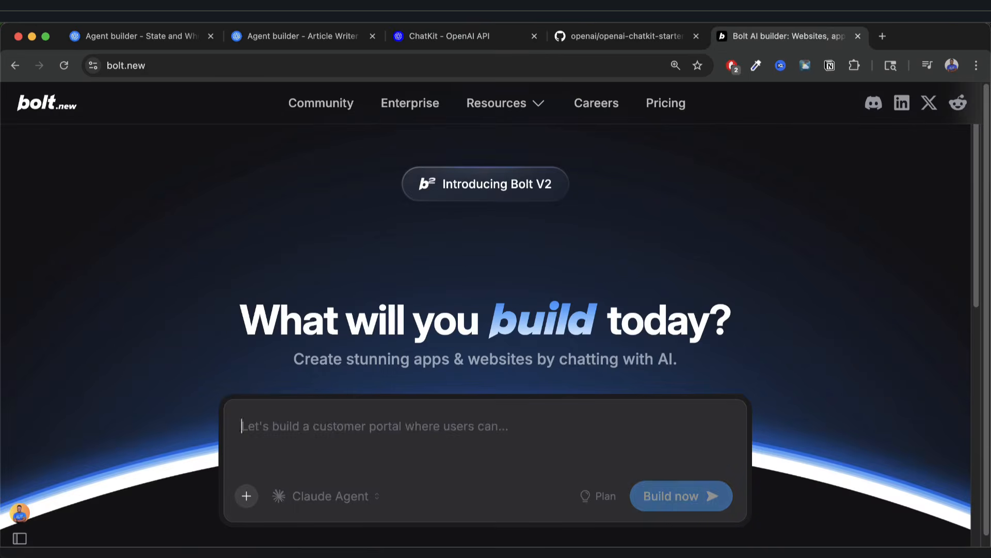
Draft a bolt.new prompt for a modern landing page for an industry article-writing business with a chatbox.
type("I need you to build")
type(" a ")
type("land")
type("ingp")
type(" pag")
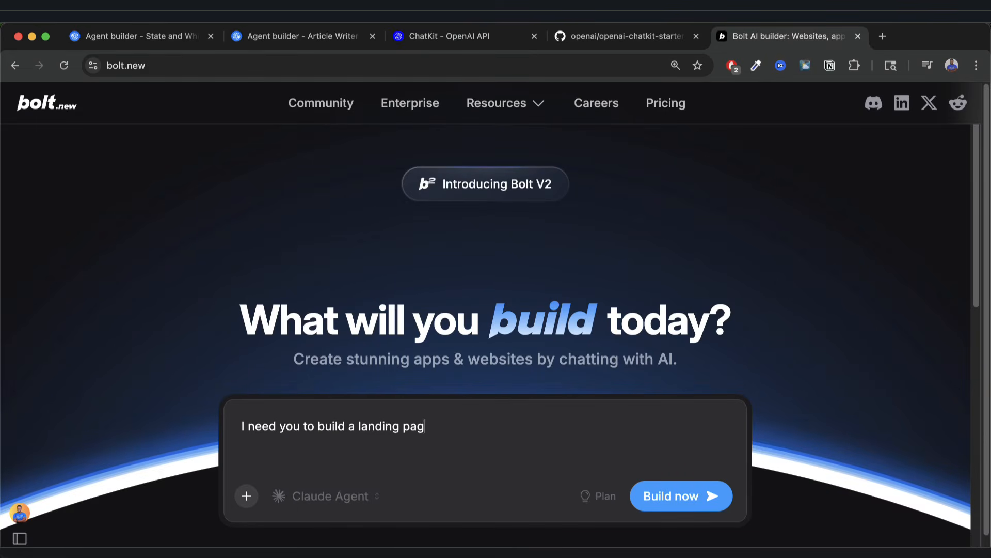
type("e for a businees that")
key("BackSpace")
key("BackSpace")
key("BackSpace")
key("BackSpace")
type("ss rea")
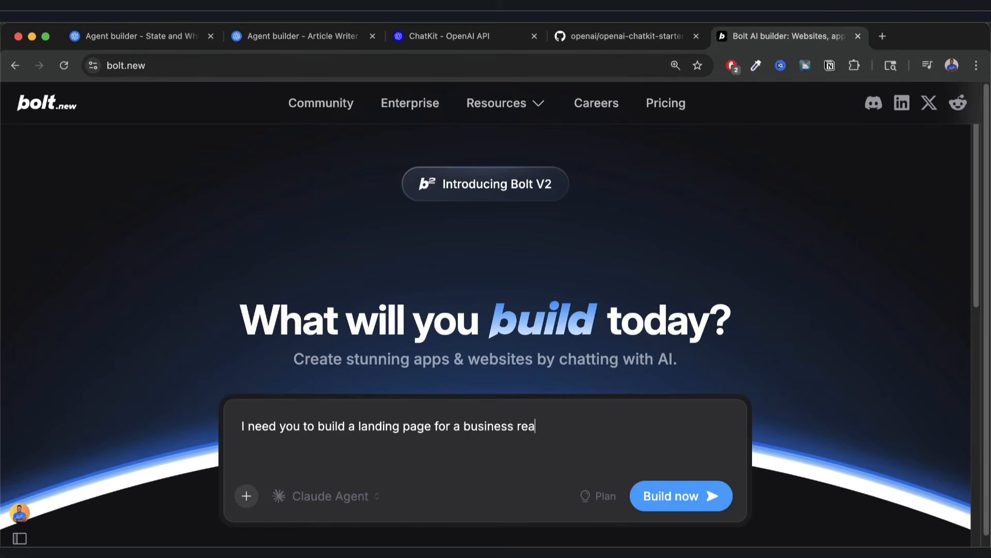
type("lted to w")
key("BackSpace")
key("BackSpace")
key("BackSpace")
type("lated to writing ar")
key("BackSpace")
key("BackSpace")
type("g articles ")
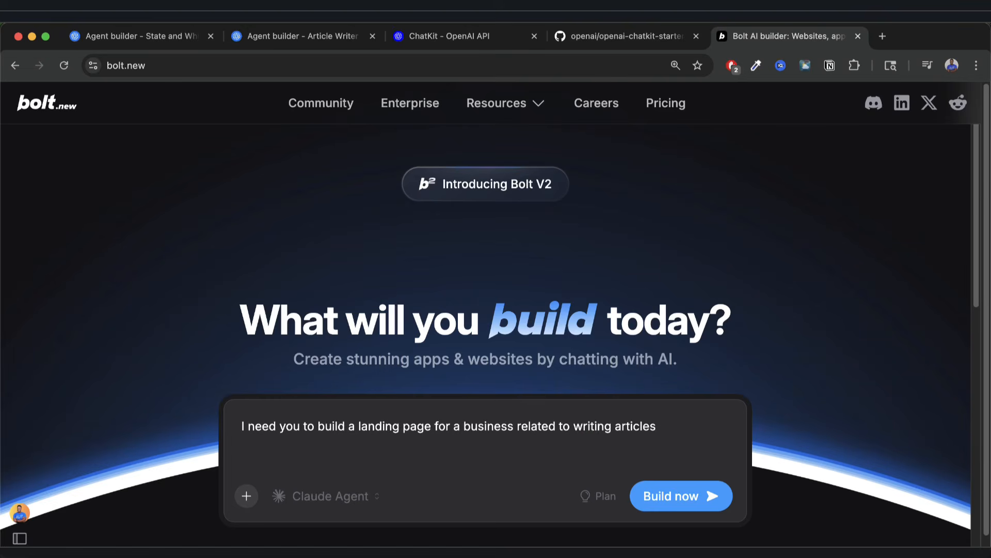
type("for different industries.  Make i")
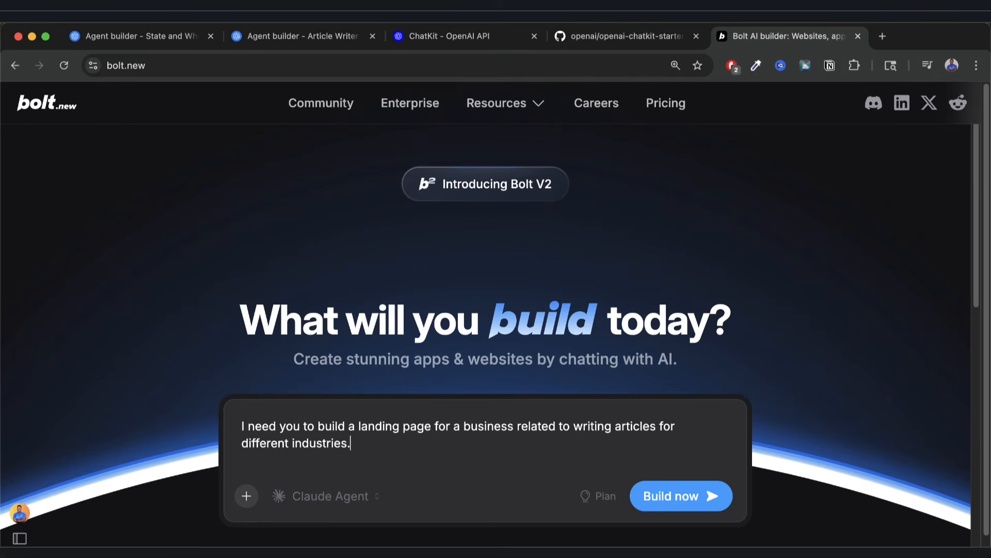
type("t modern and")
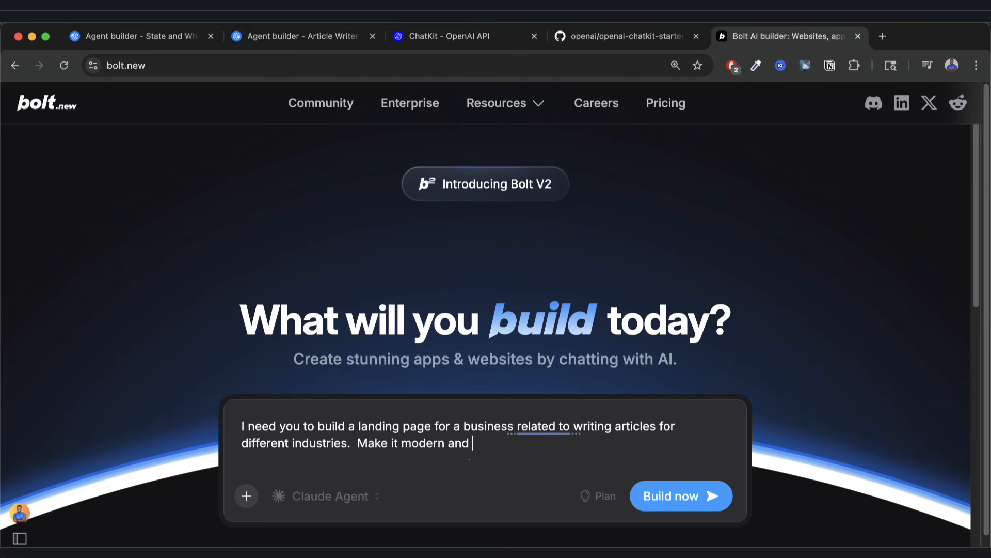
type("Keep in min")
type("d that in the end ")
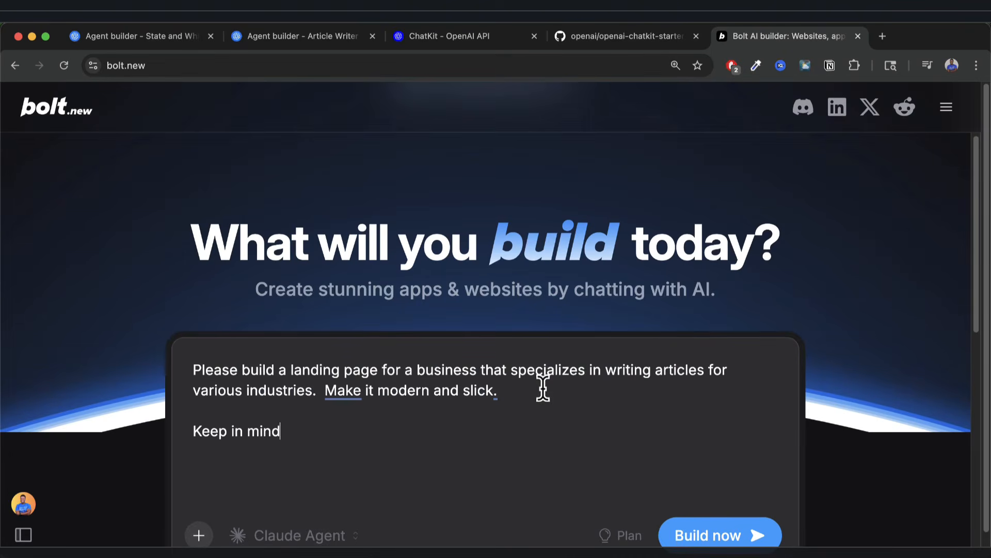
type(" y")
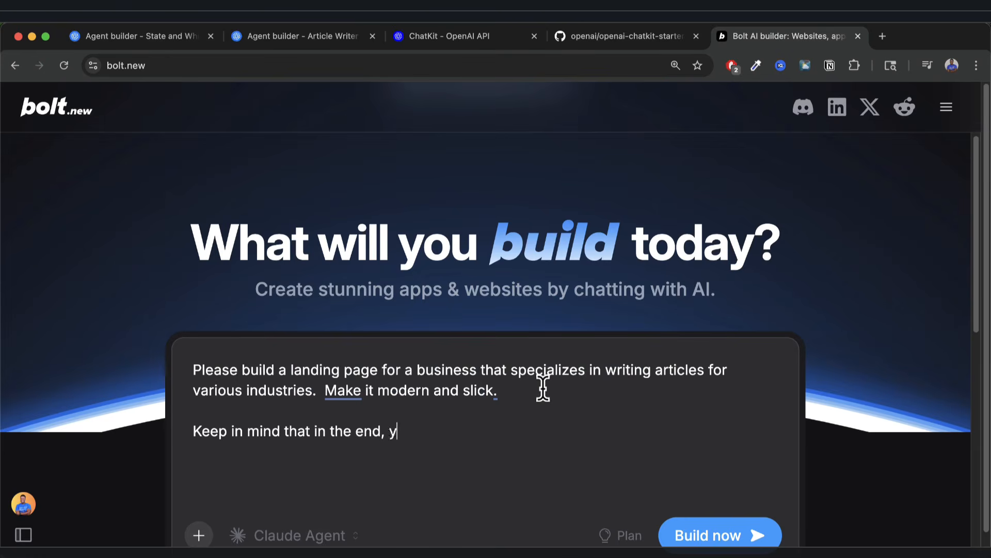
key("BackSpace")
type("I would like to include a ")
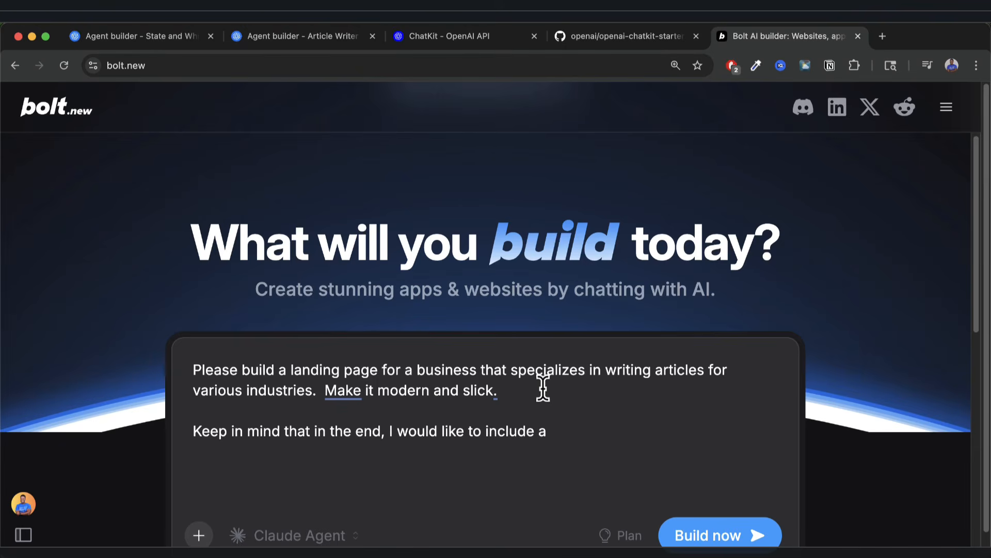
type("chatbox on th")
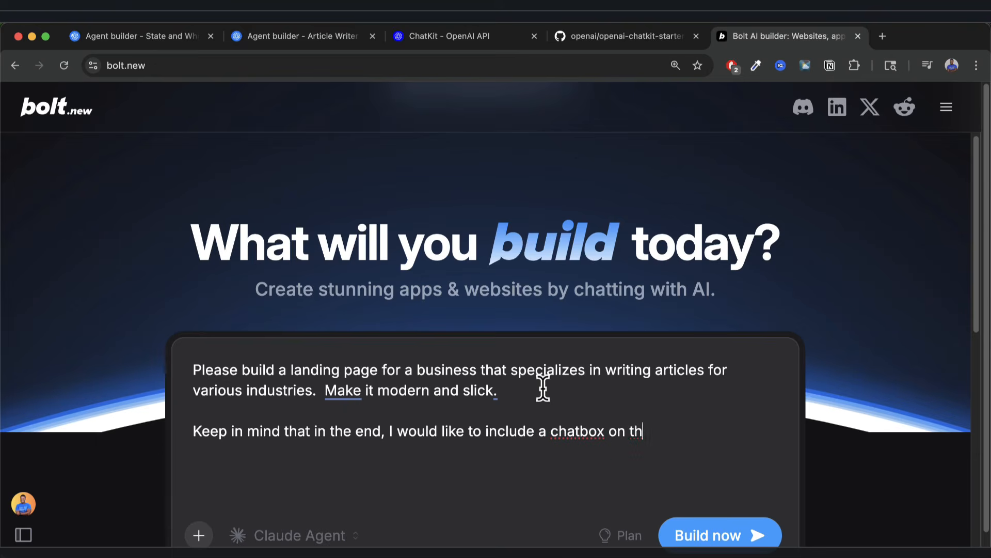
type("e")
type(" right")
key("BackSpace")
key("BackSpace")
key("BackSpace")
key("BackSpace")
key("BackSpace")
Specify a bottom-right chat button that invokes the newest OpenAI ChatKit embeddable agent workflow.
type("bottom right")
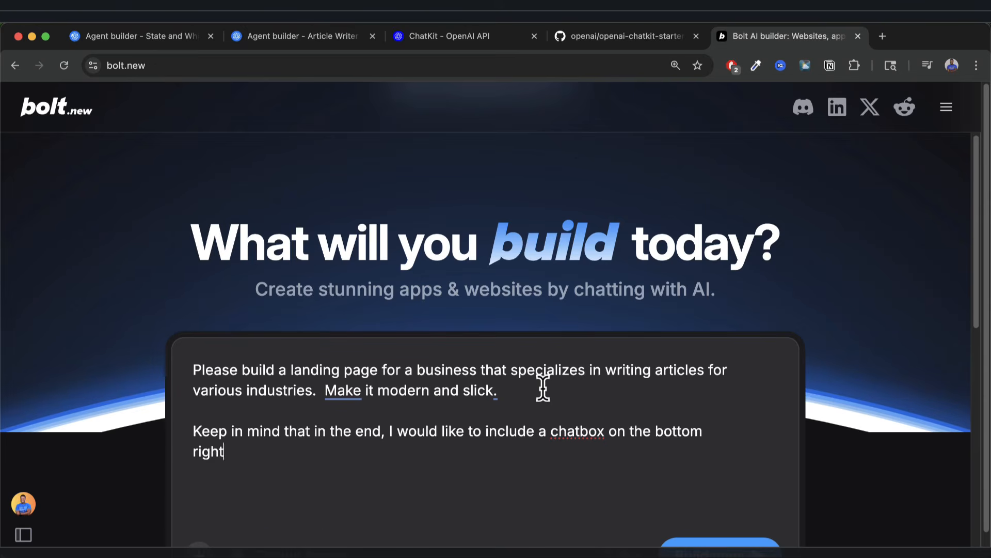
type("ghandside (b")
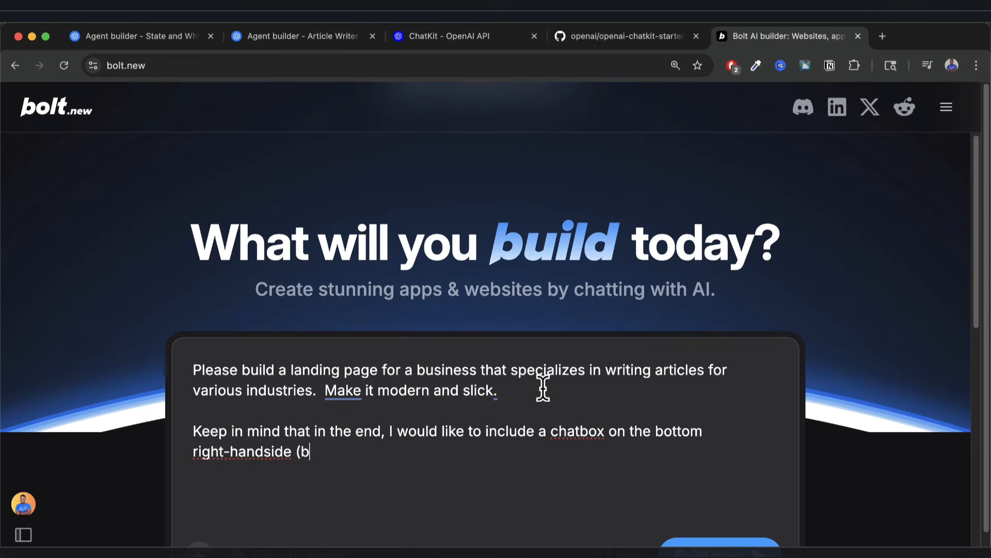
type("utton), when clicked it should ")
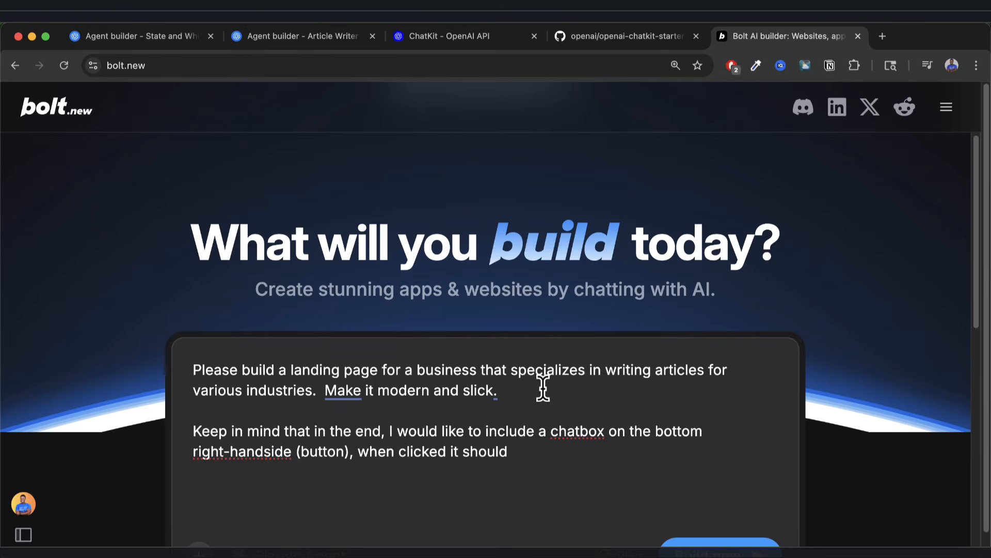
type("ino")
key("BackSpace")
type("voke the new")
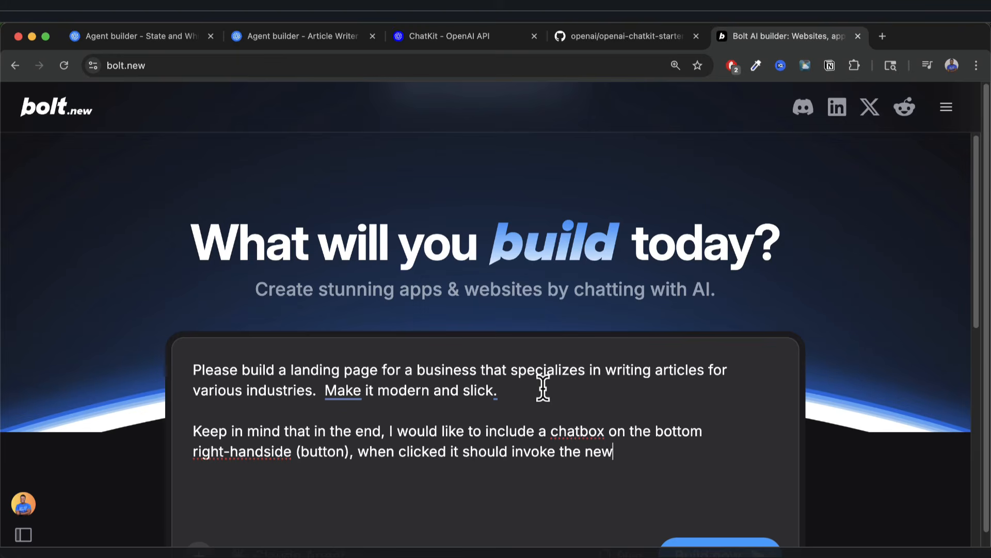
type("est OpenA")
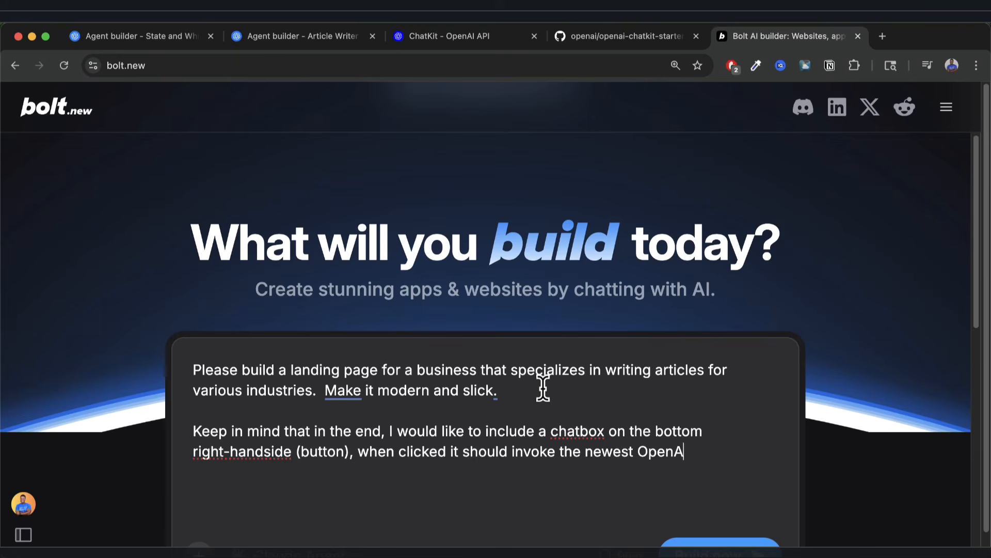
type("I ChatKit emeb")
key("BackSpace")
key("BackSpace")
type("b")
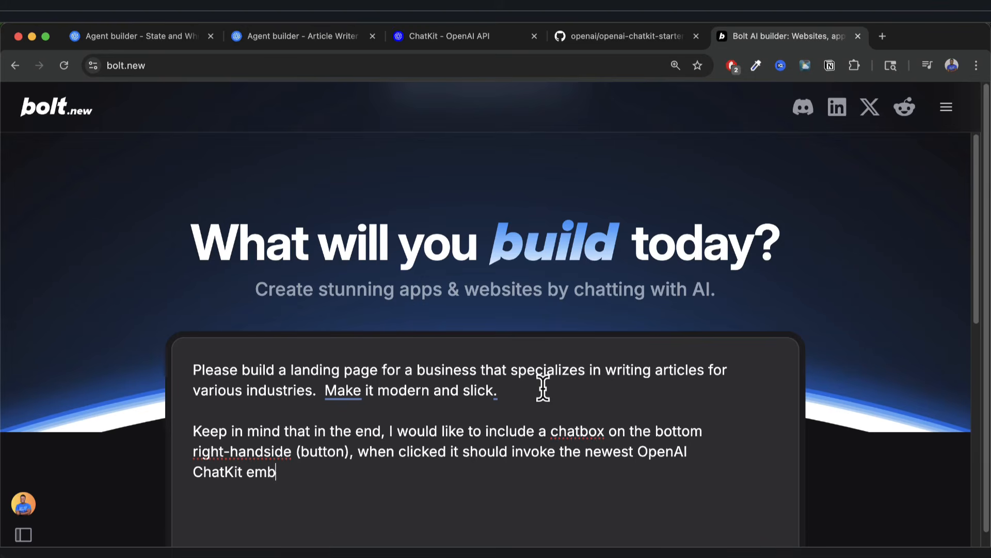
type("edabble wo")
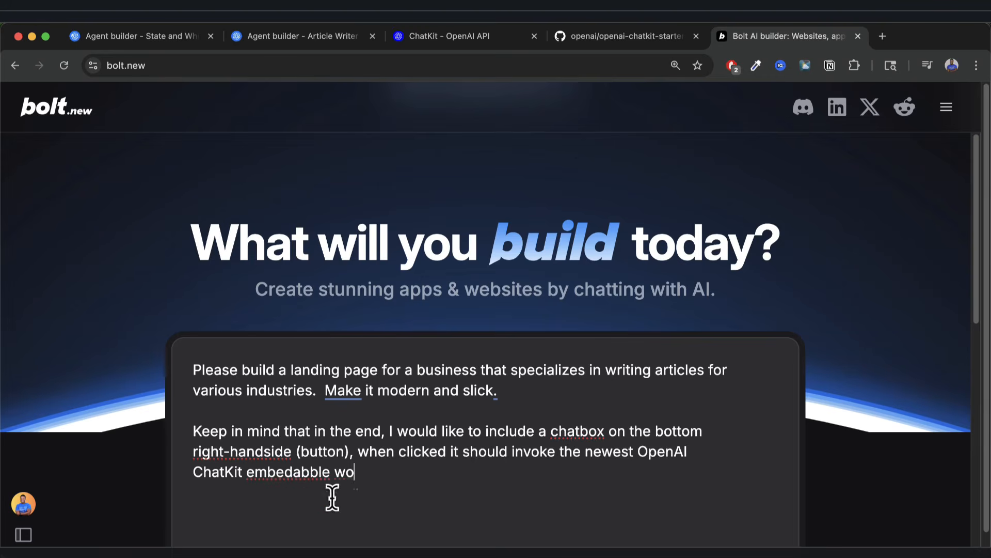
type("agent wo")
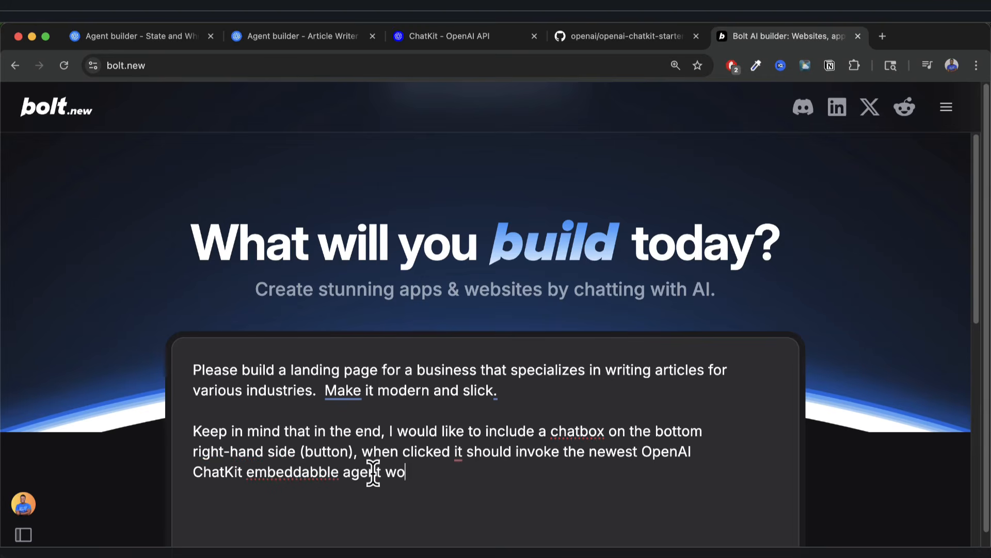
type("rkflow.")
key("Return")
key("Return")
Reword the opener to 'Just so you know,' and add 'Please use the following documentation for setting up ChatKit'.
mouse_move(289, 436)
left_click(289, 472)
left_click(451, 480)
key("shift+Return")
key("shift+Return")
scroll(562, 448, "down", 1)
scroll(562, 448, "up", 1)
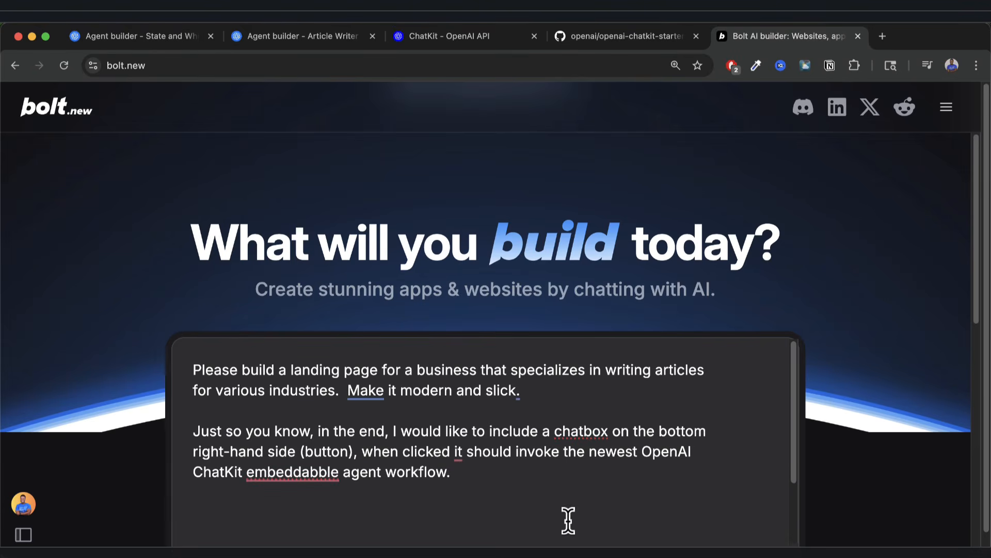
type("Please use the following")
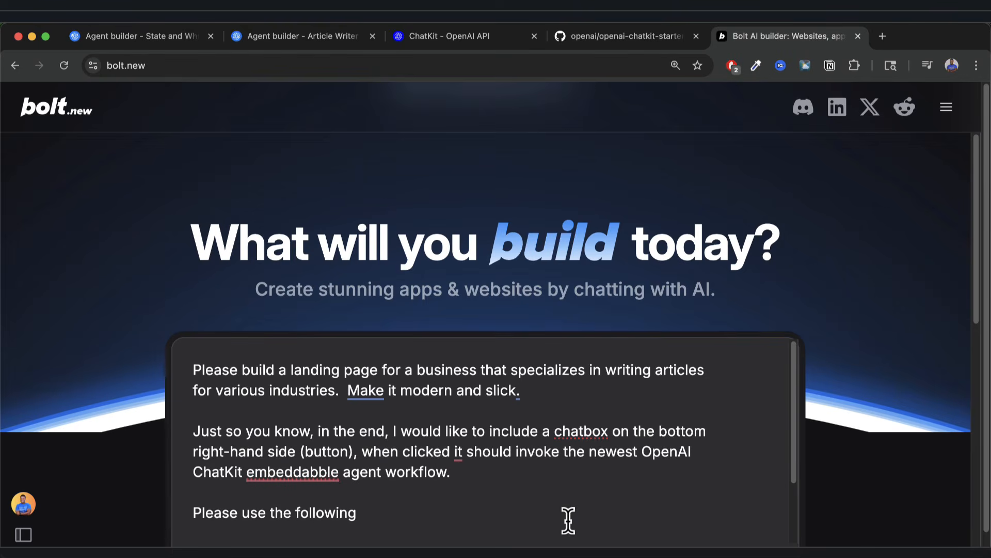
type(" documentation ")
type("for the")
key("BackSpace")
key("BackSpace")
key("BackSpace")
type("for setti")
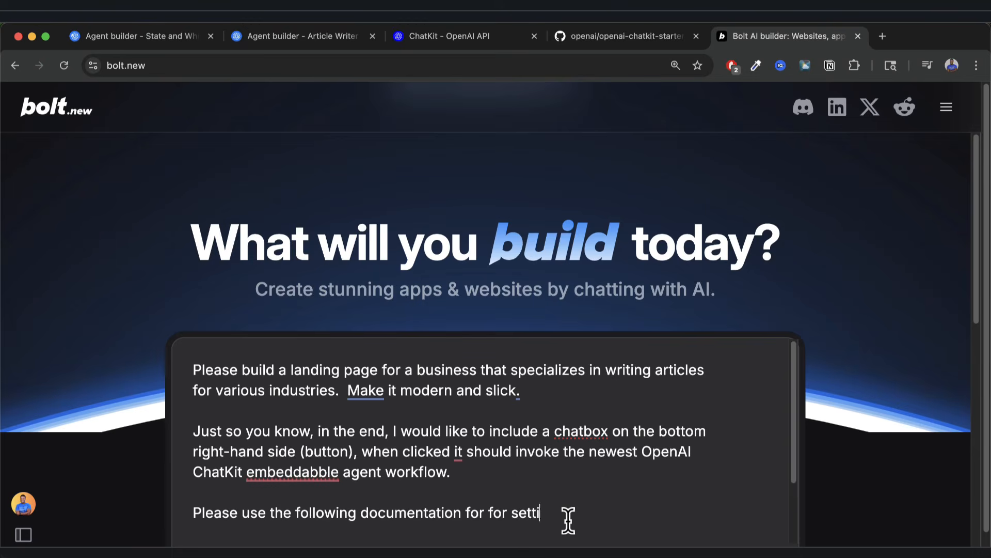
type("ng up ChatKit")
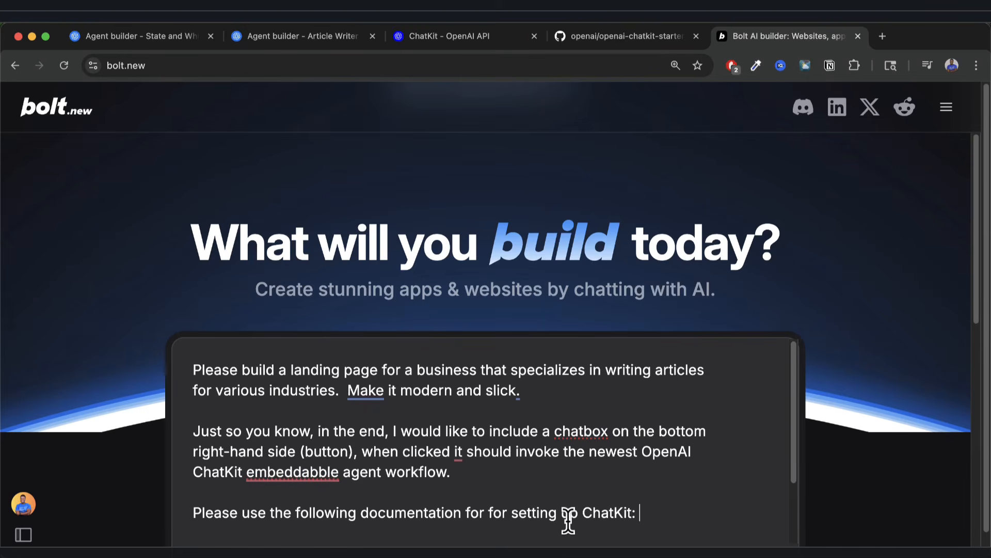
Paste the copied ChatKit documentation into the bolt.new prompt and begin the GitHub repo reference line.
left_click(610, 36)
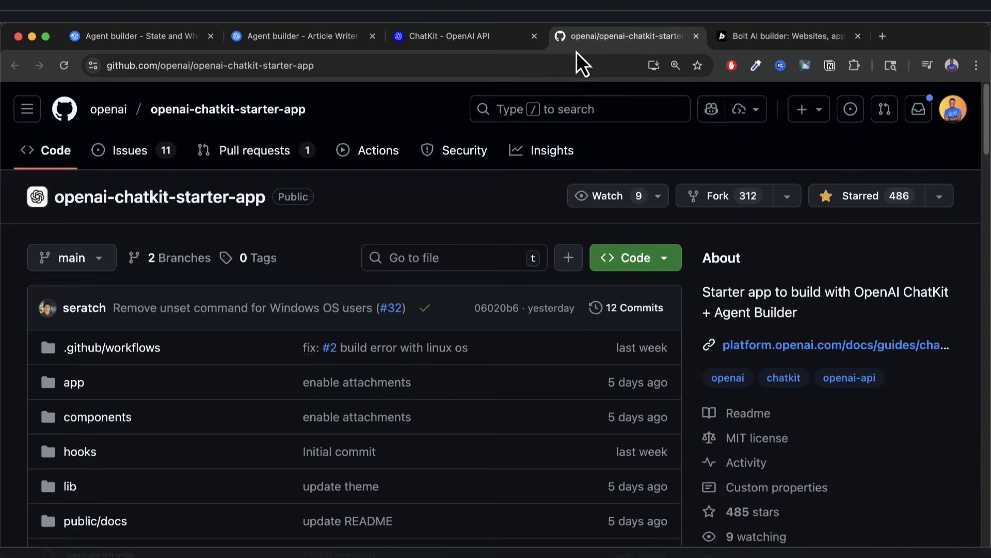
left_click(329, 36)
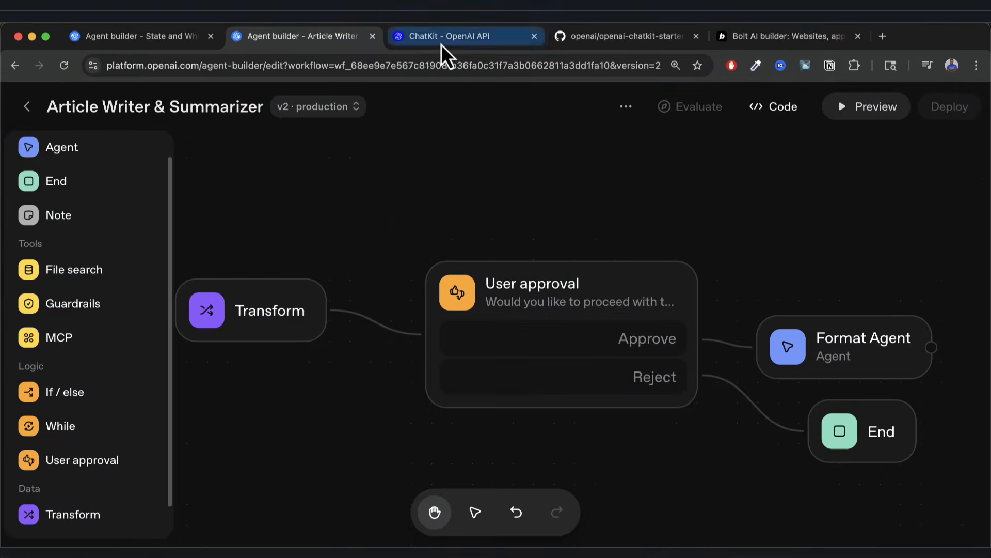
left_click(440, 44)
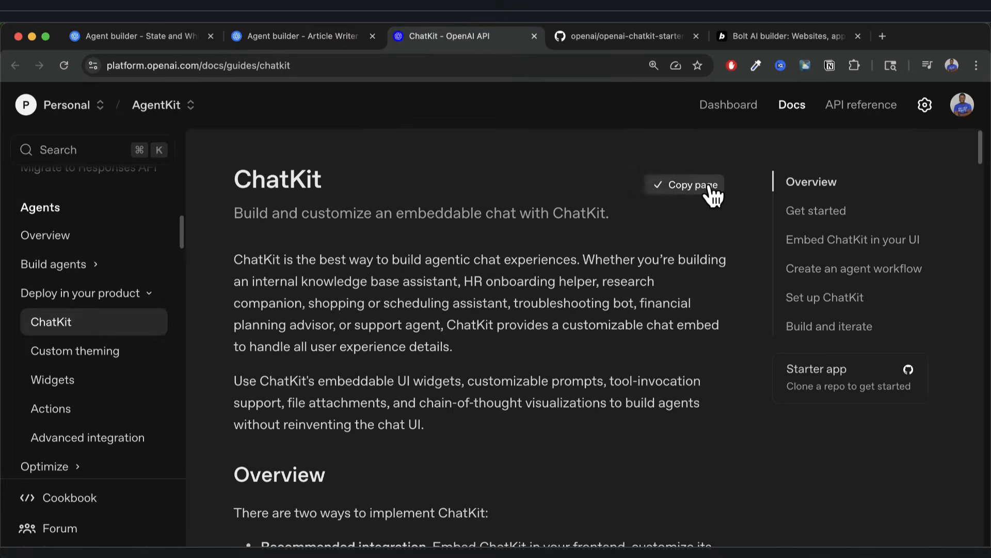
left_click(772, 38)
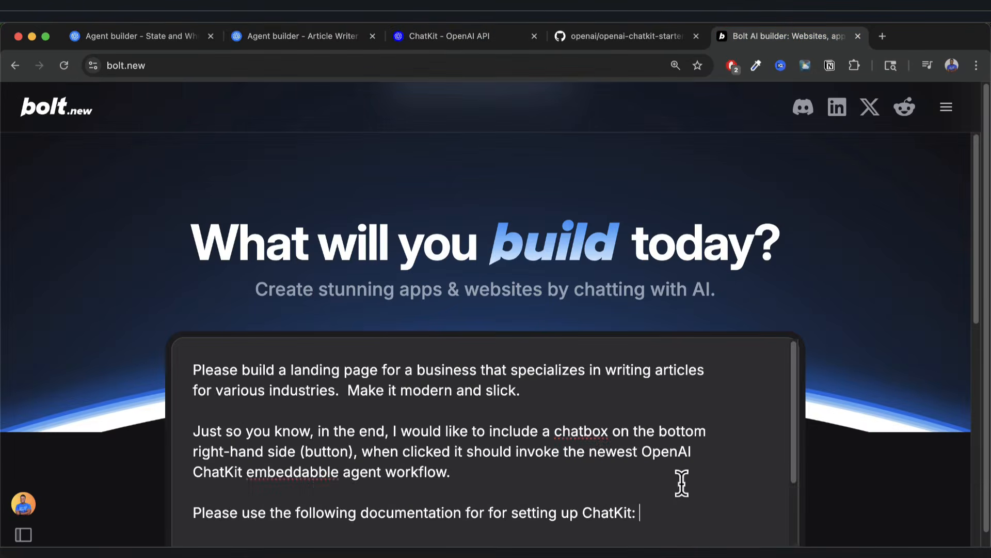
key("super+v")
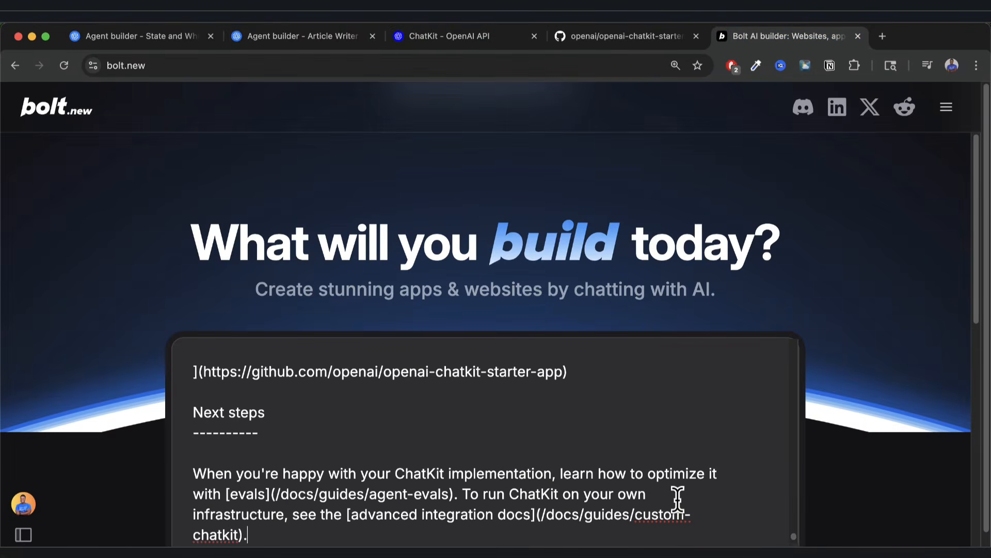
key("Return")
key("Return")
key("Return")
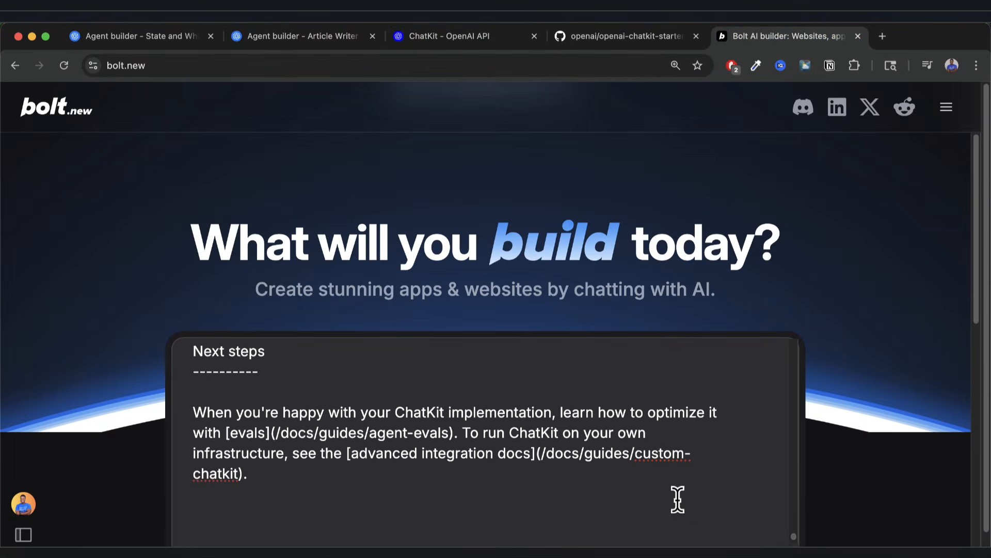
type("Also, for chatkit project setup, refer to this github repo")
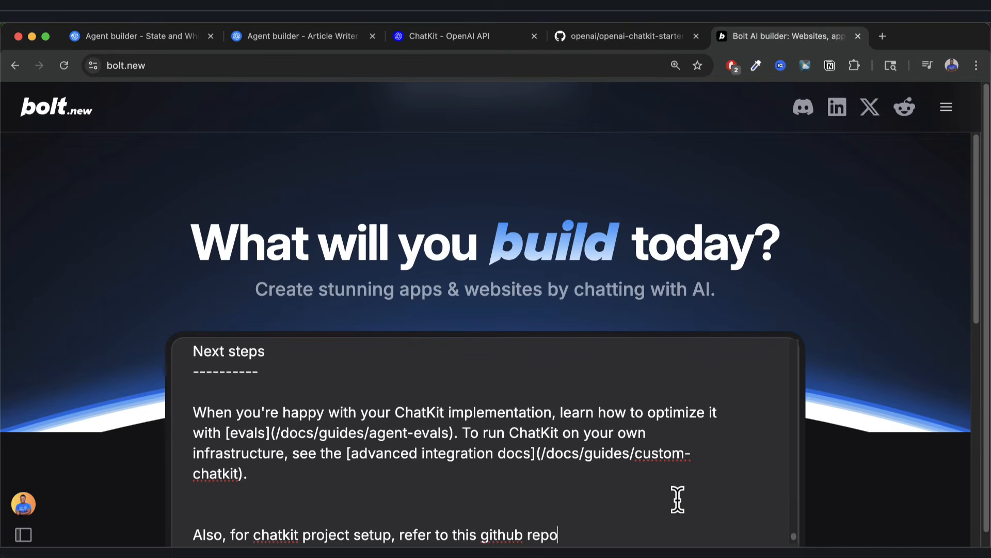
Copy the openai-chatkit-starter-app repository URL from the address bar.
left_click(609, 36)
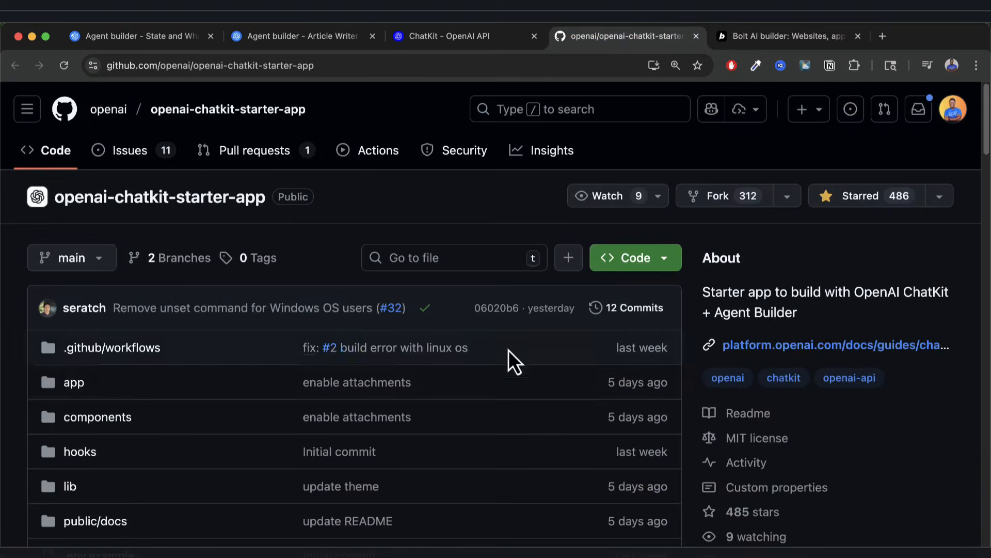
scroll(514, 310, "down", 13)
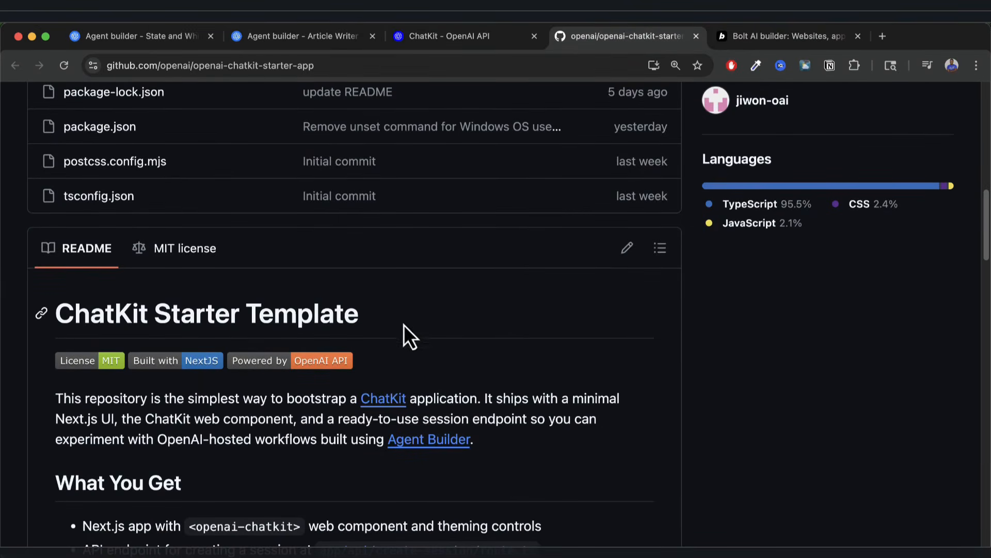
left_click(336, 68)
key("super+c")
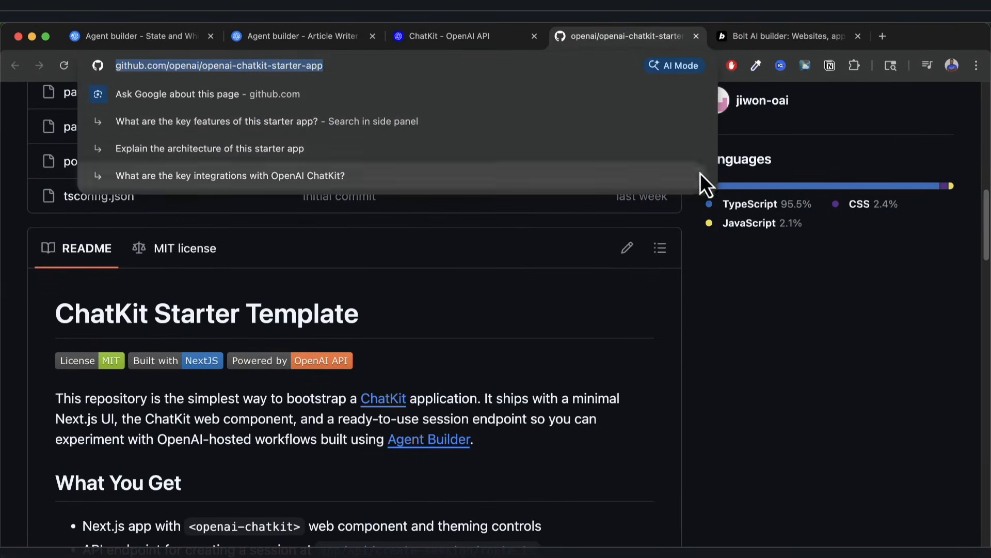
left_click(803, 380)
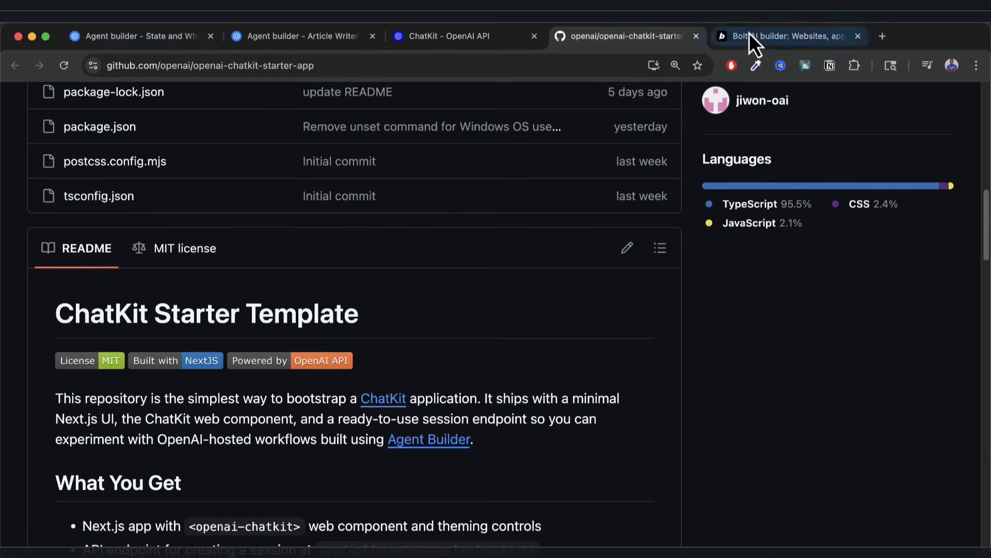
Paste the repo link after 'repo:' in the bolt.new prompt and submit it to build.
left_click(754, 35)
type(":")
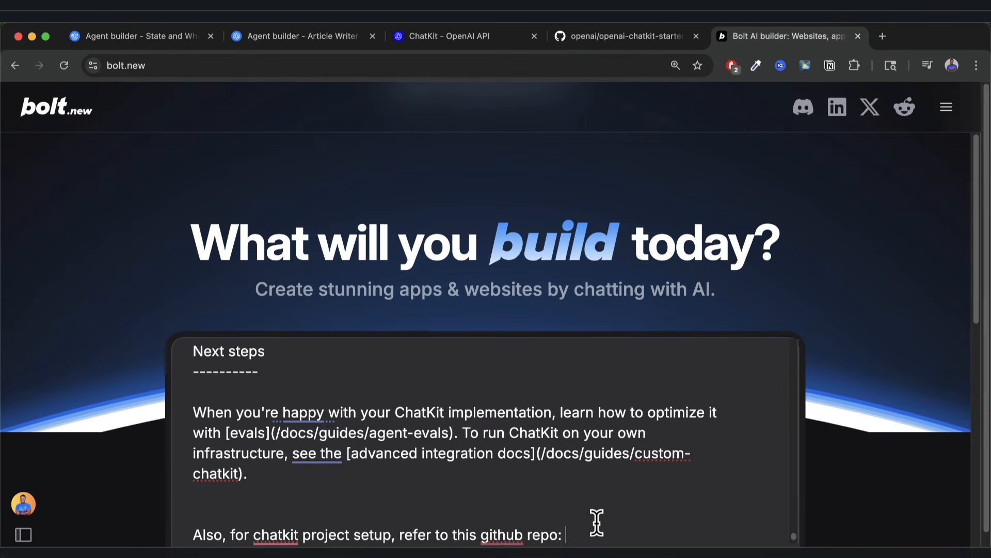
key("Return")
key("super+v")
key("Return")
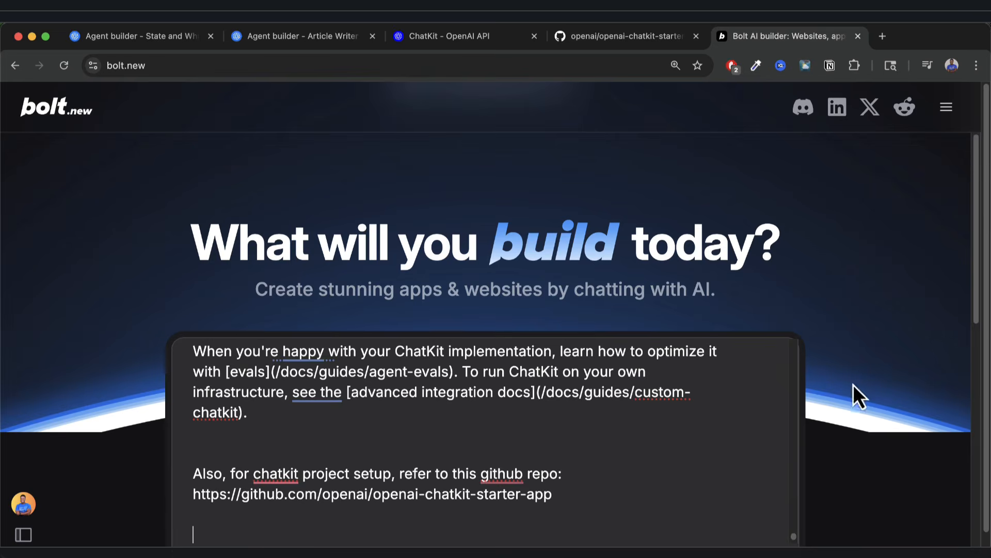
scroll(854, 384, "down", 3)
left_click(715, 461)
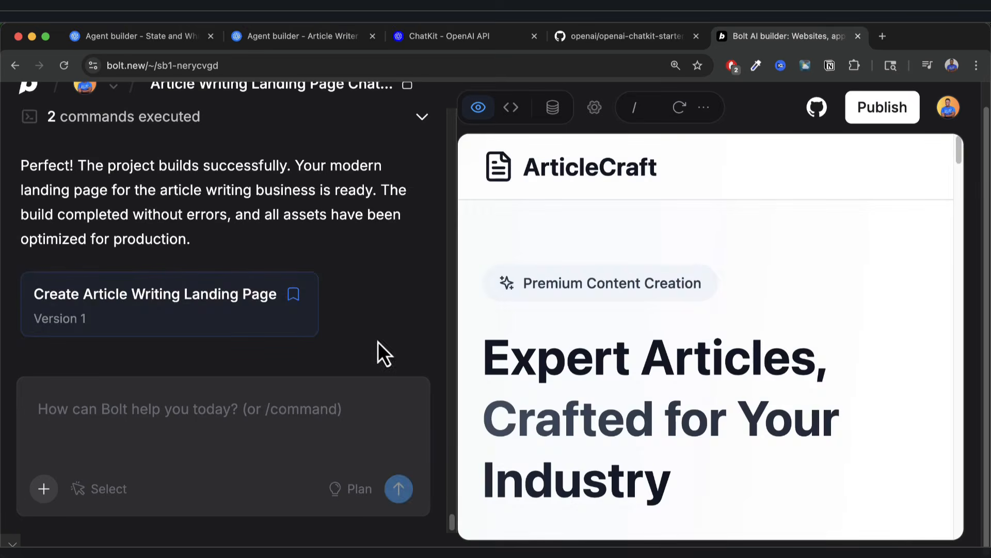
Scroll the Version 1 ArticleCraft preview through services, process, Industries We Serve, banner and footer.
scroll(606, 316, "down", 10)
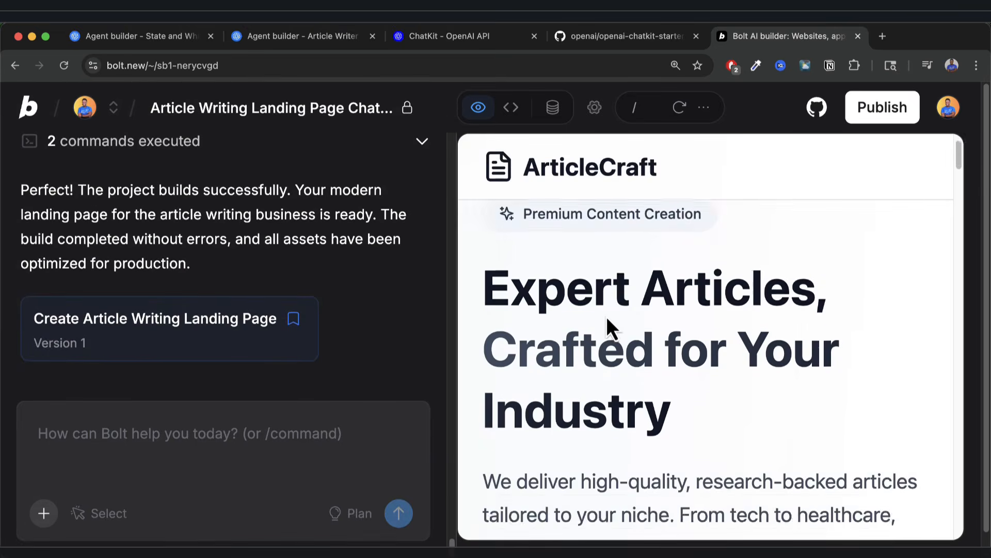
scroll(607, 321, "up", 2)
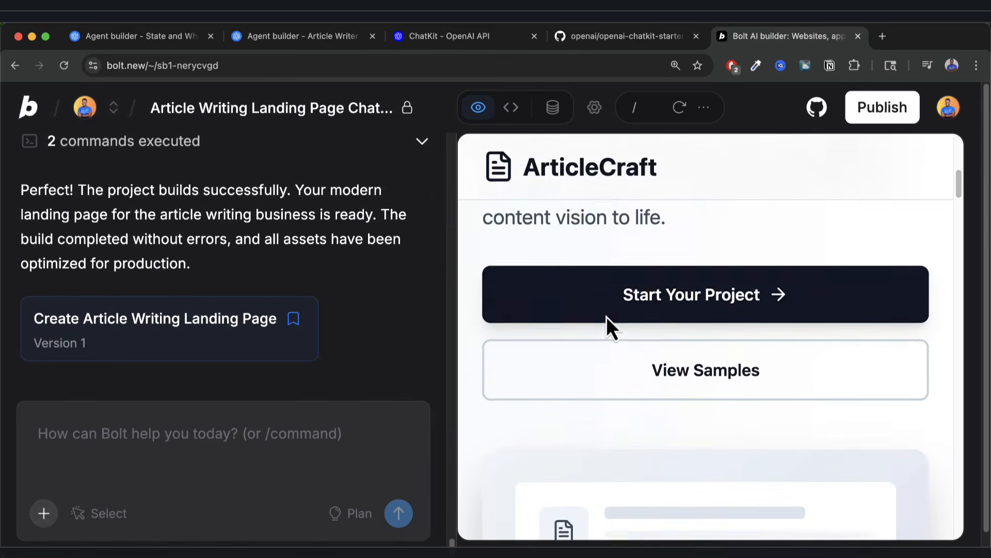
scroll(654, 336, "down", 6)
scroll(656, 344, "down", 20)
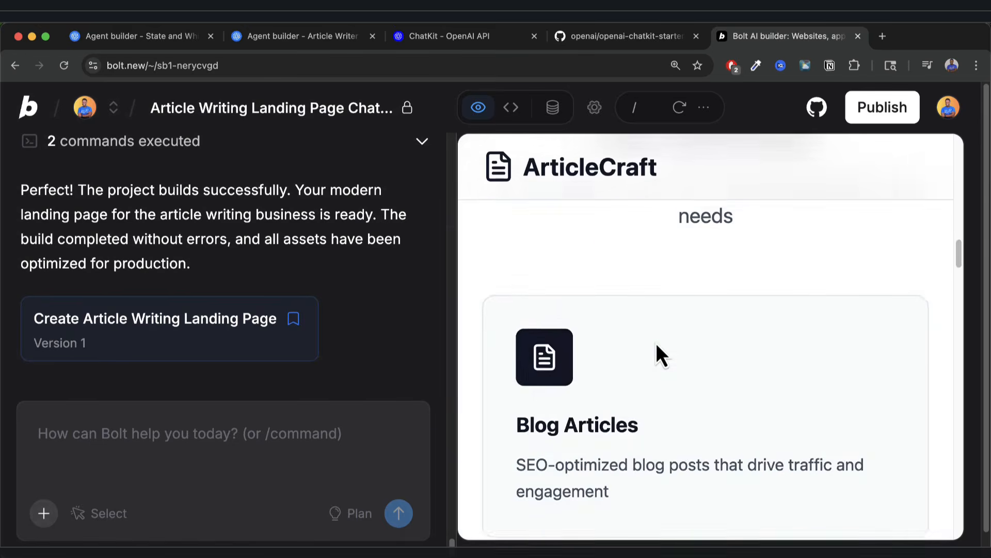
scroll(656, 343, "down", 15)
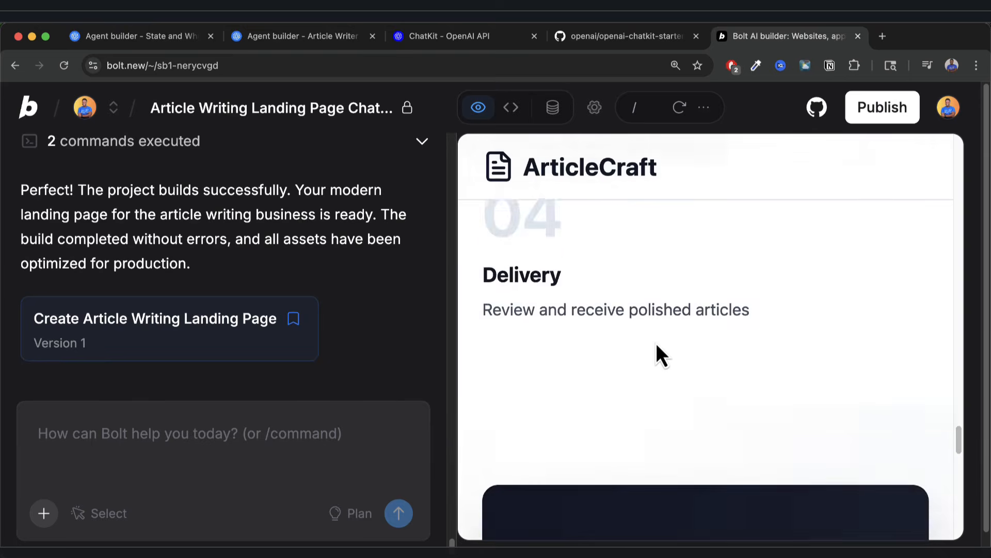
scroll(656, 343, "up", 6)
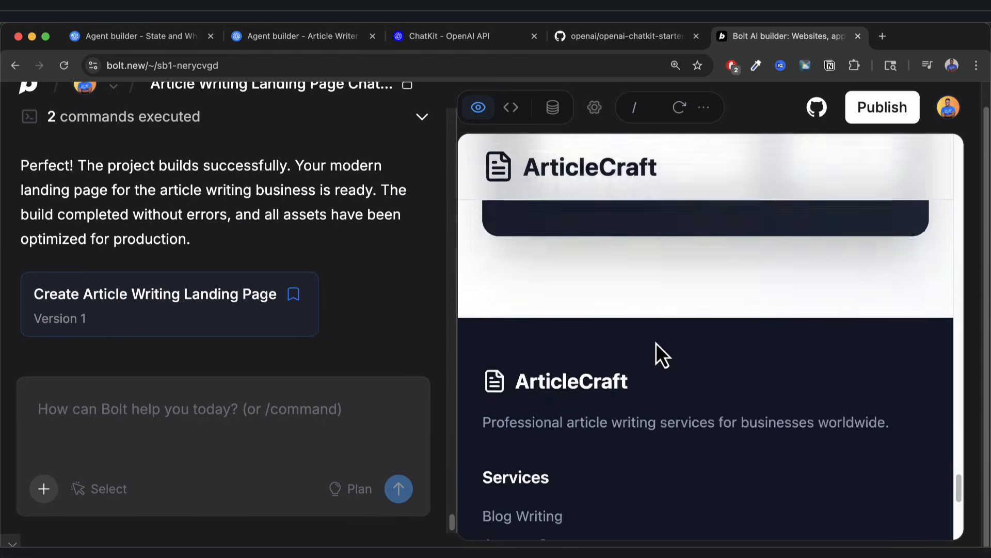
scroll(713, 376, "up", 8)
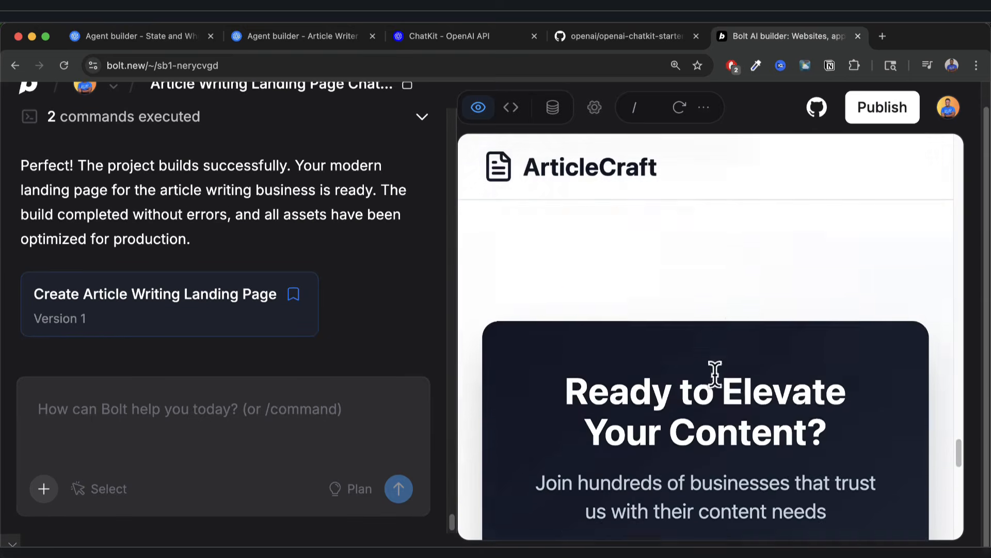
scroll(693, 354, "up", 10)
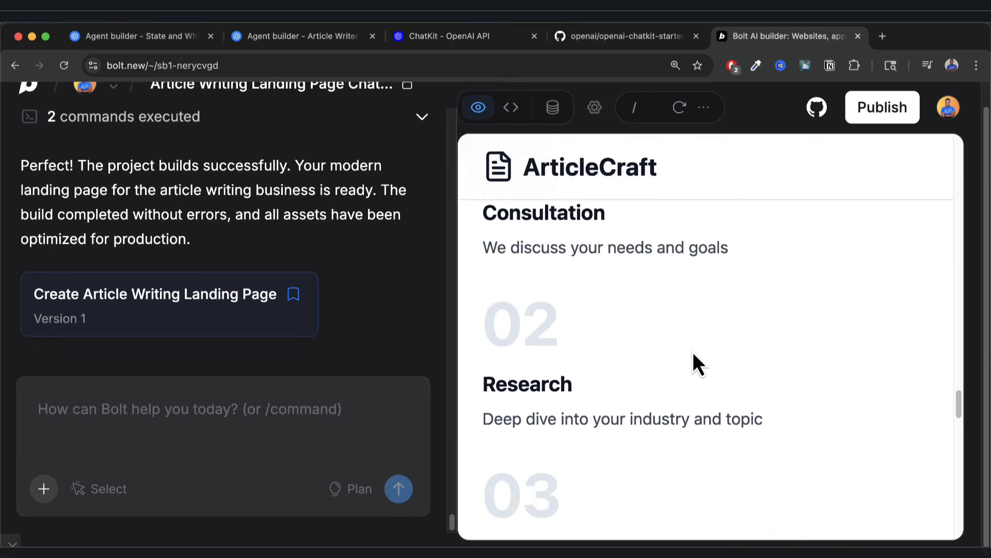
scroll(682, 330, "up", 5)
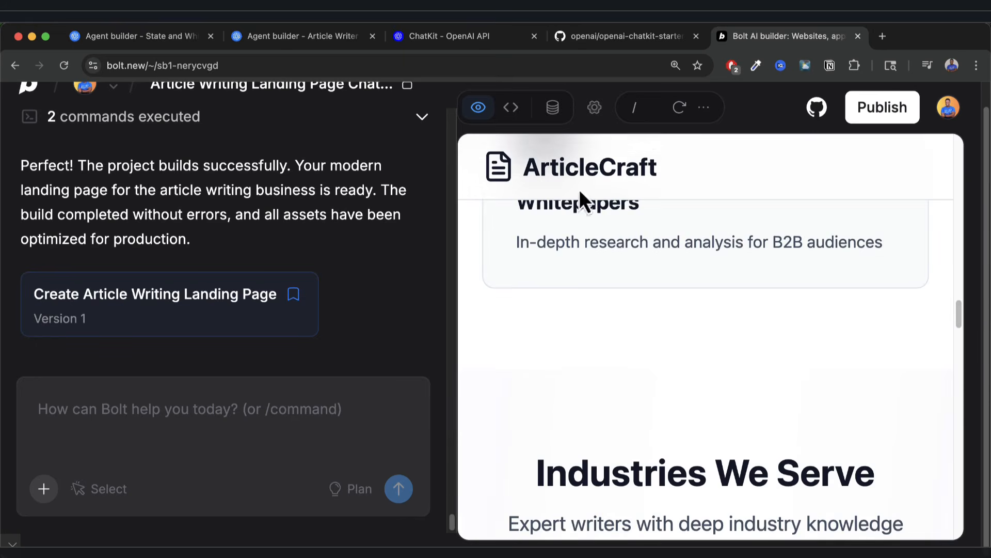
Open the ArticleCraft preview in a new browser tab and connect it to the project.
left_click(703, 108)
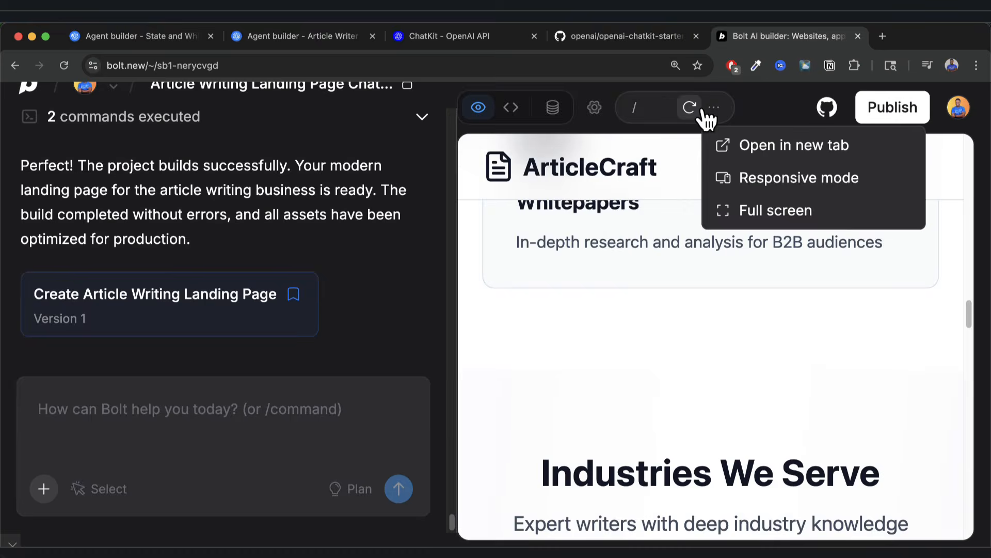
left_click(752, 148)
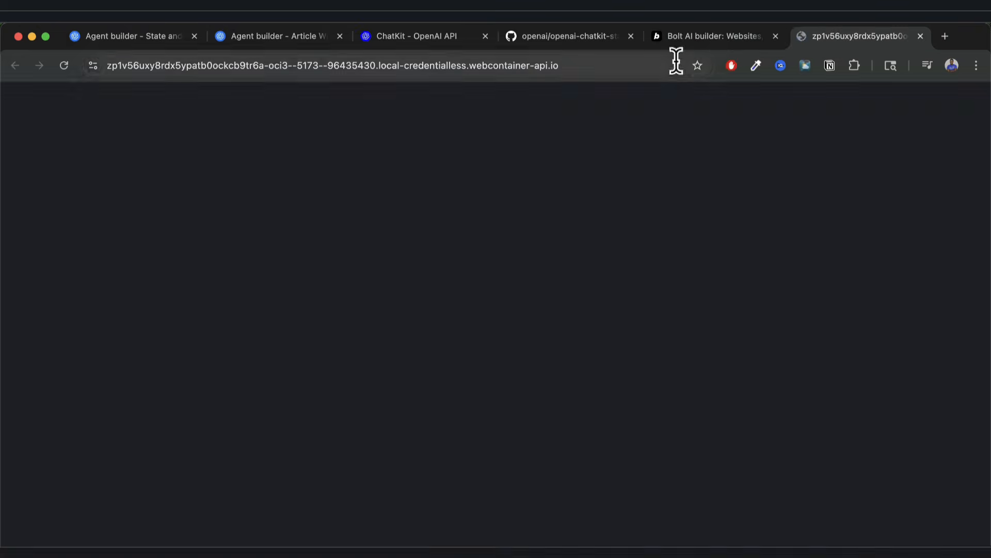
left_click(386, 313)
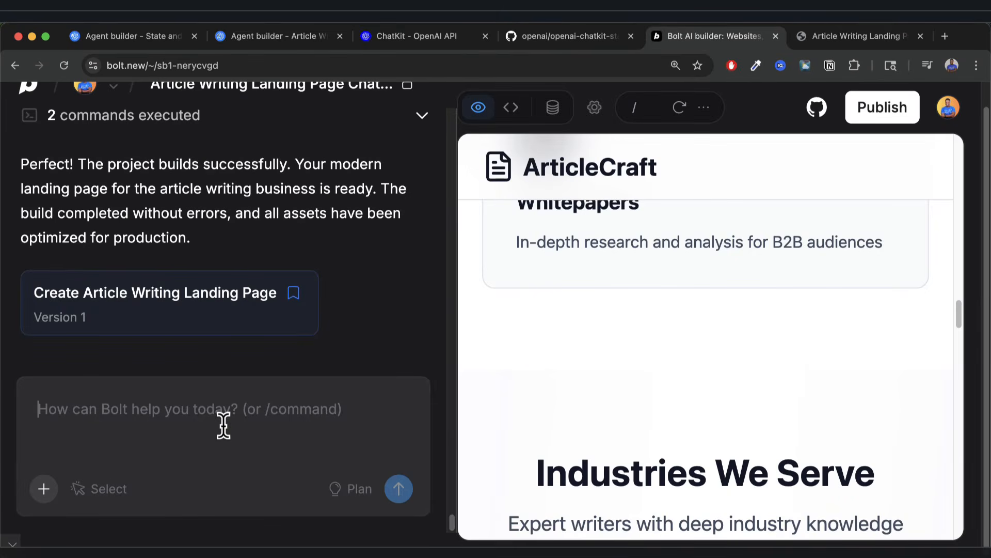
Tell Bolt the page looks great and request a floating chat button placeholder for later ChatKit implementation.
type("it ")
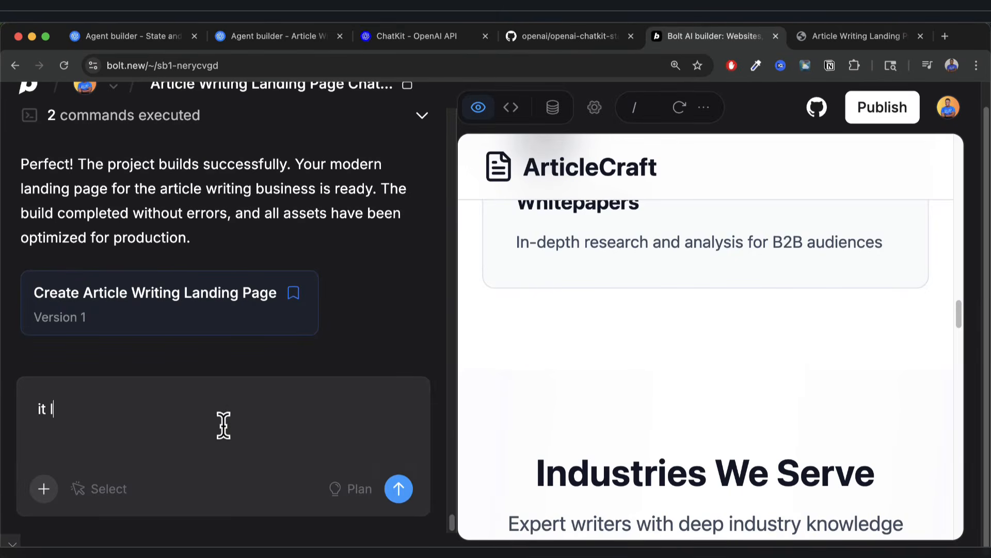
type("looks great.  Now add the floating button")
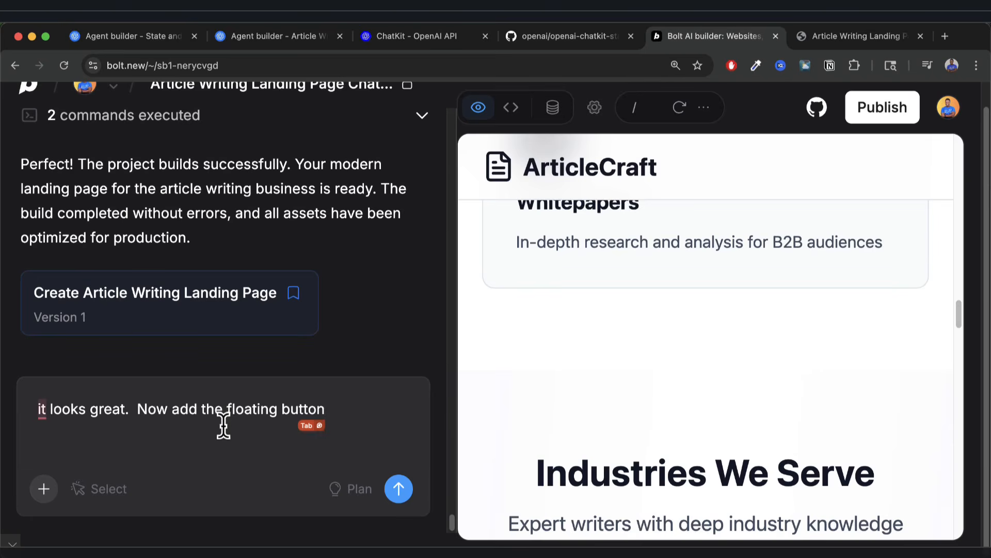
type("for")
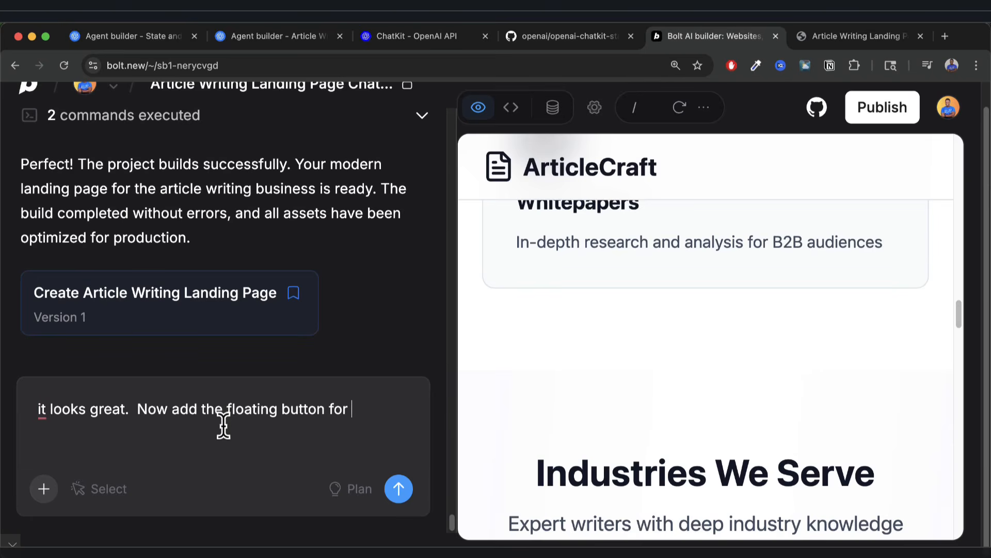
type(" chatkit implementatio")
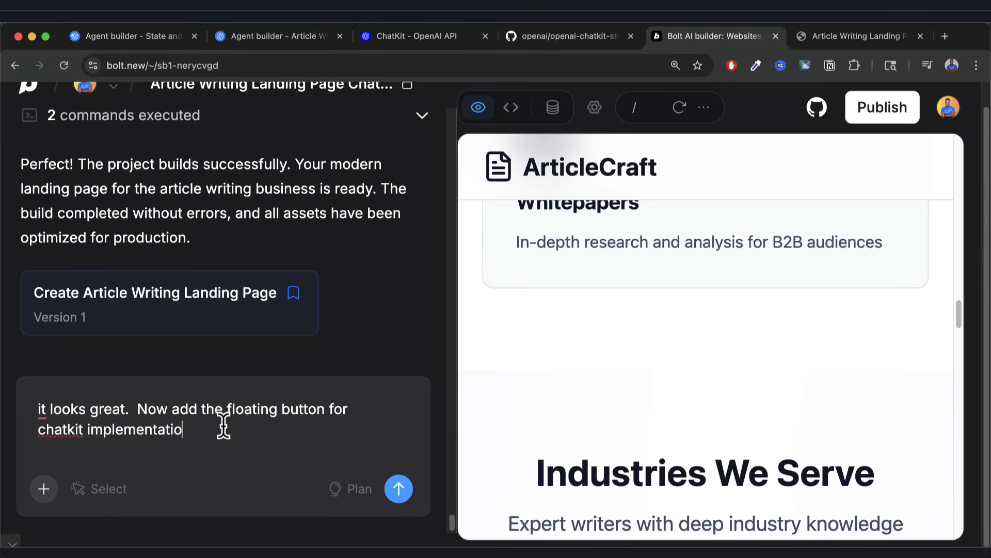
type("n later")
key("Return")
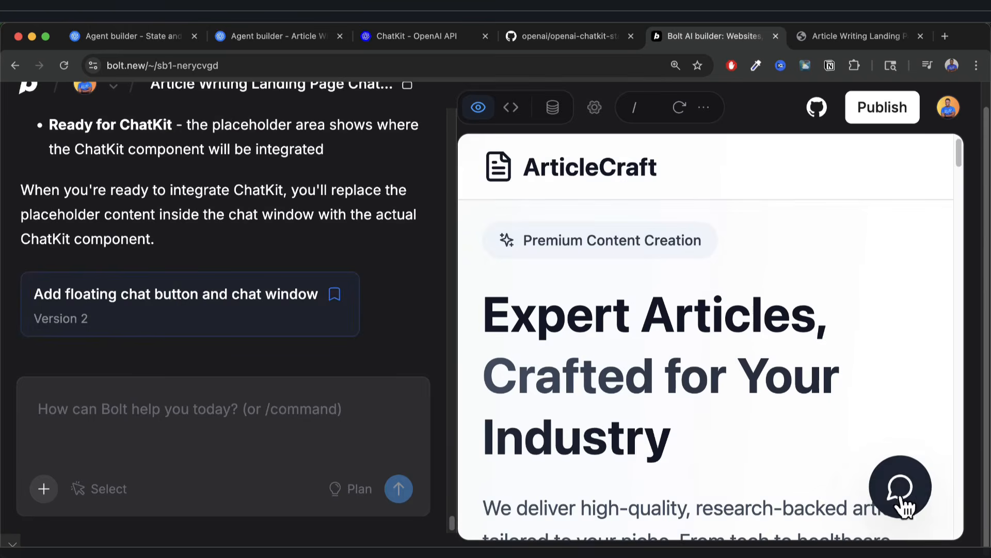
Test the chat button in the preview and on the reloaded standalone ArticleCraft page, then return to Bolt.
left_click(898, 490)
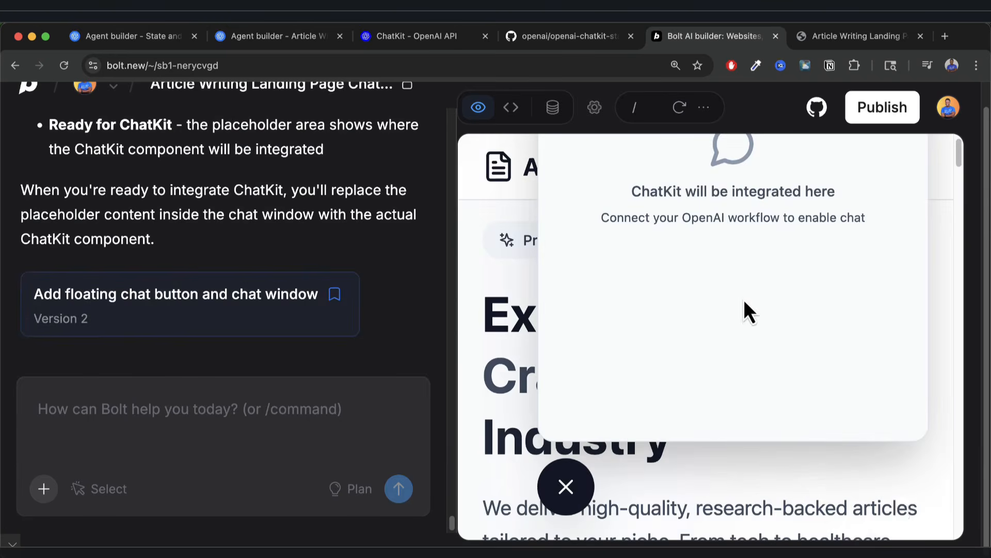
scroll(744, 298, "up", 2)
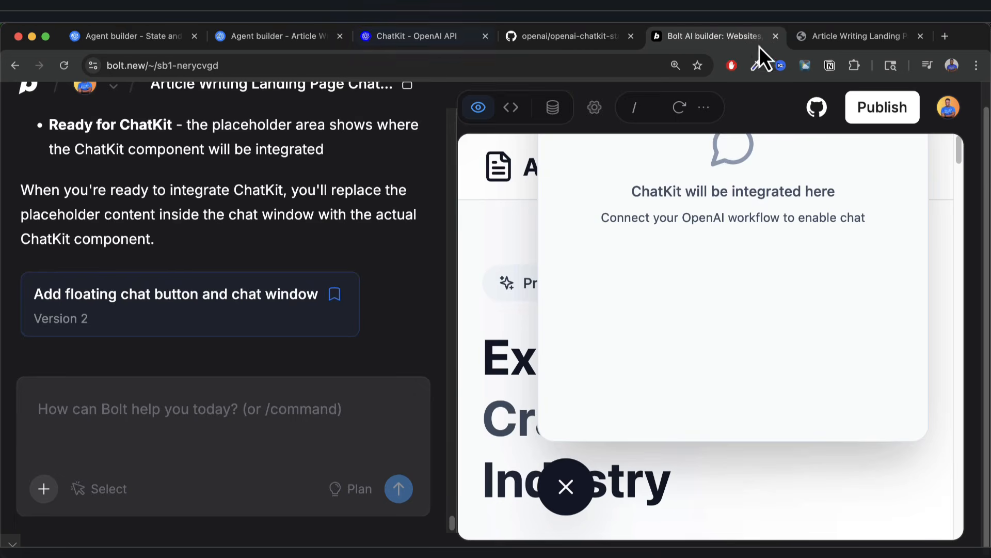
left_click(835, 45)
left_click(64, 70)
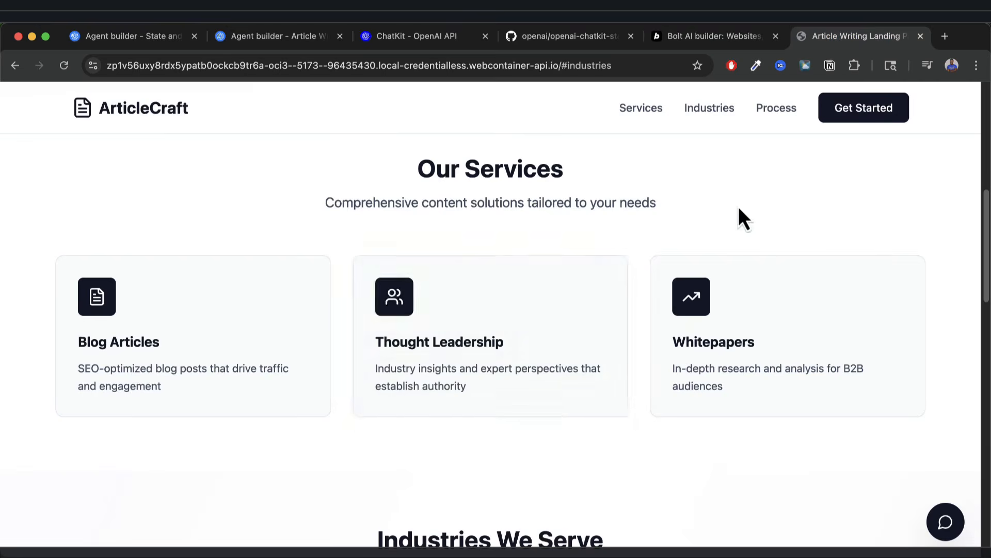
left_click(955, 530)
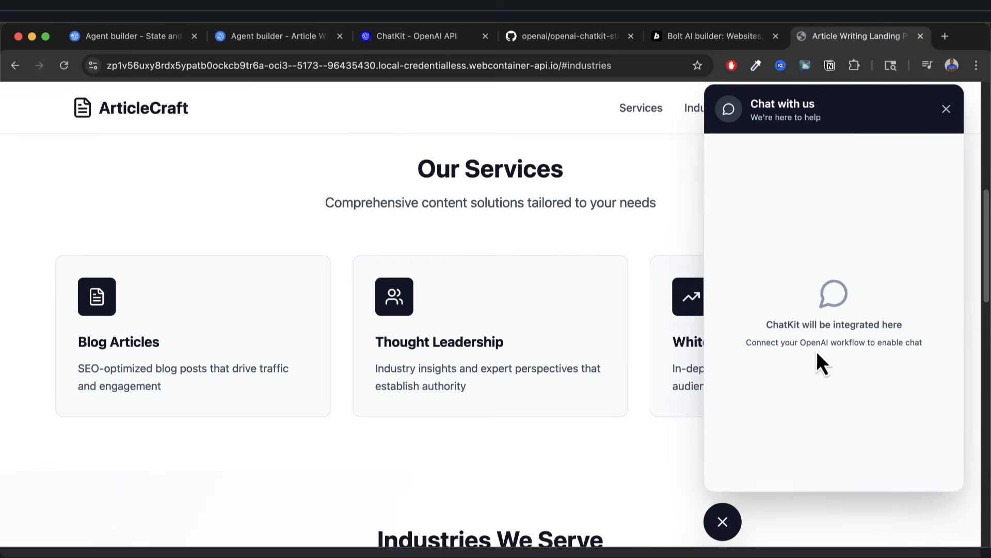
left_click(723, 522)
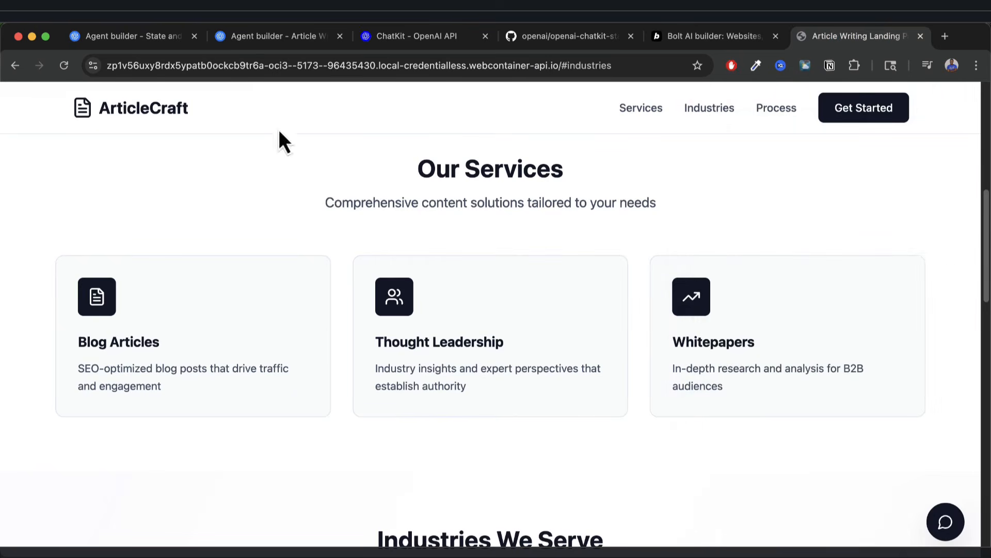
left_click(669, 37)
left_click(278, 418)
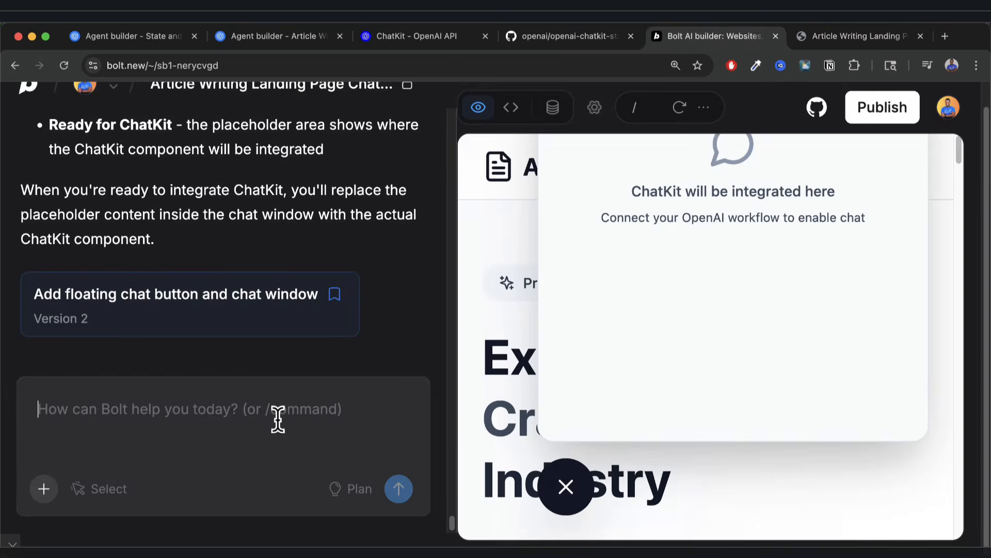
Begin the 'Let's now focus on implementing' ChatKit request and paste in the full ChatKit documentation page.
key("ctrl+minus")
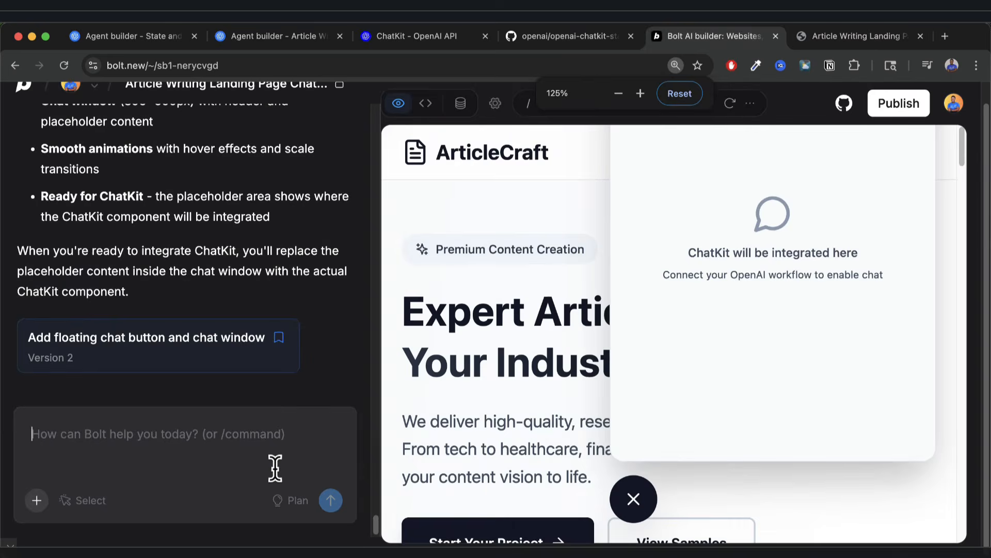
key("ctrl+plus")
type("Let's now fo")
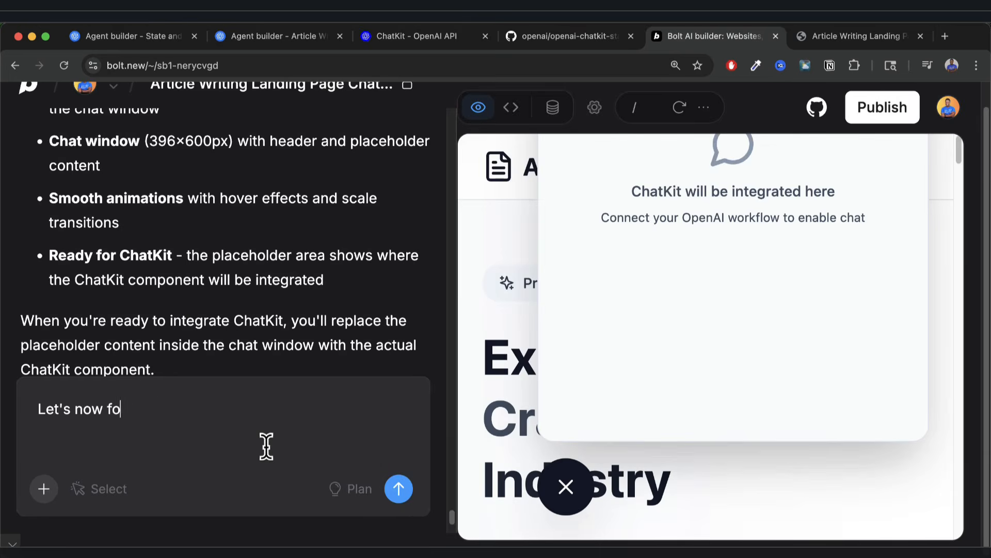
type("cus on implementing ChatKit.")
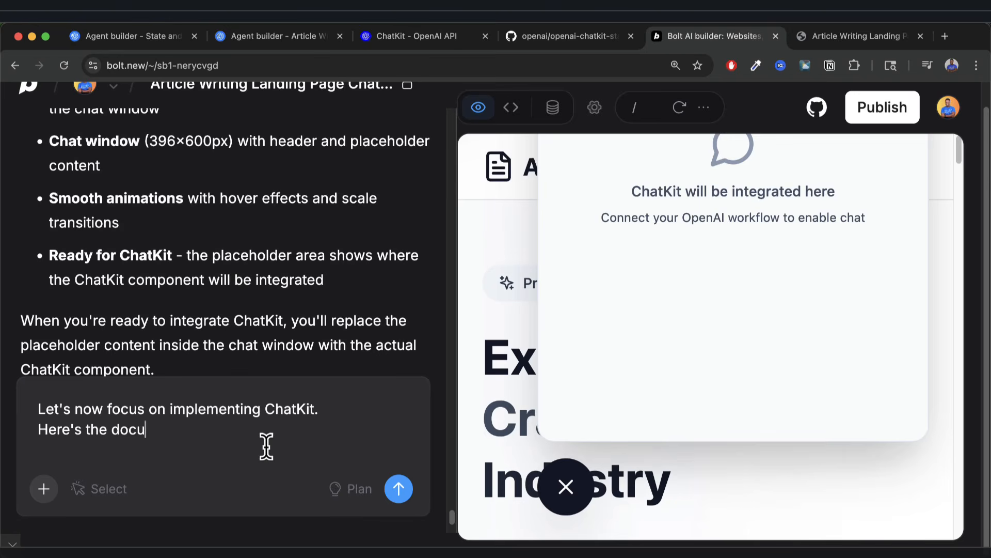
type("mentation:")
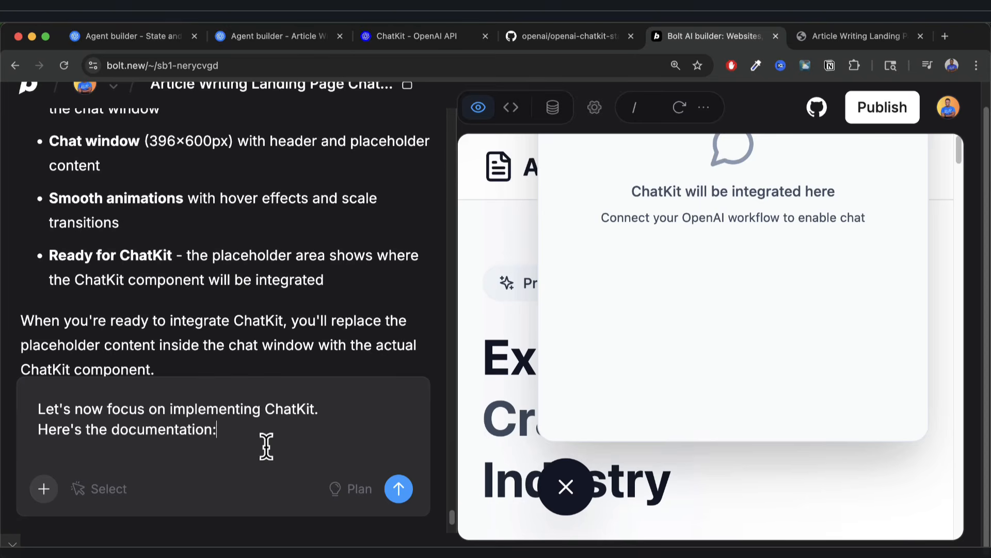
left_click(583, 41)
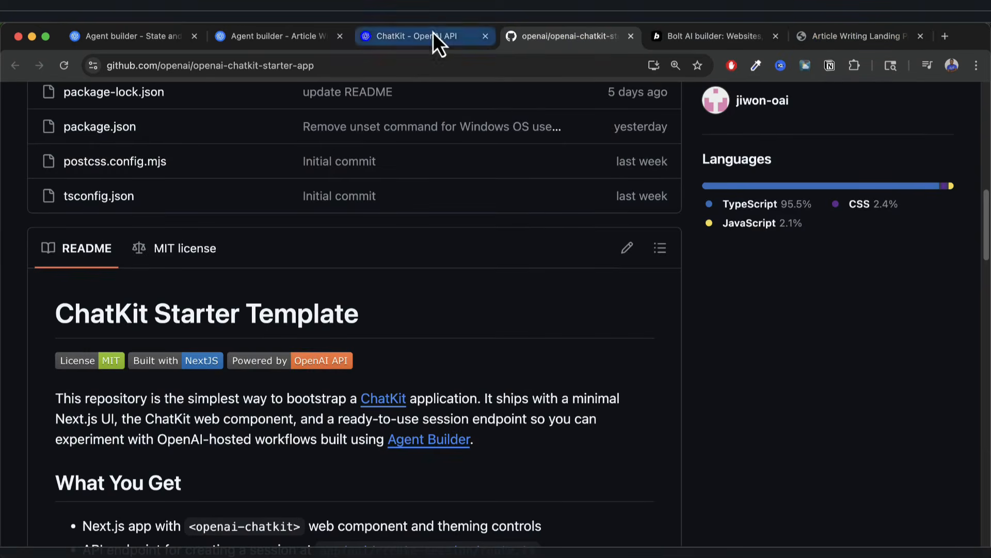
left_click(434, 36)
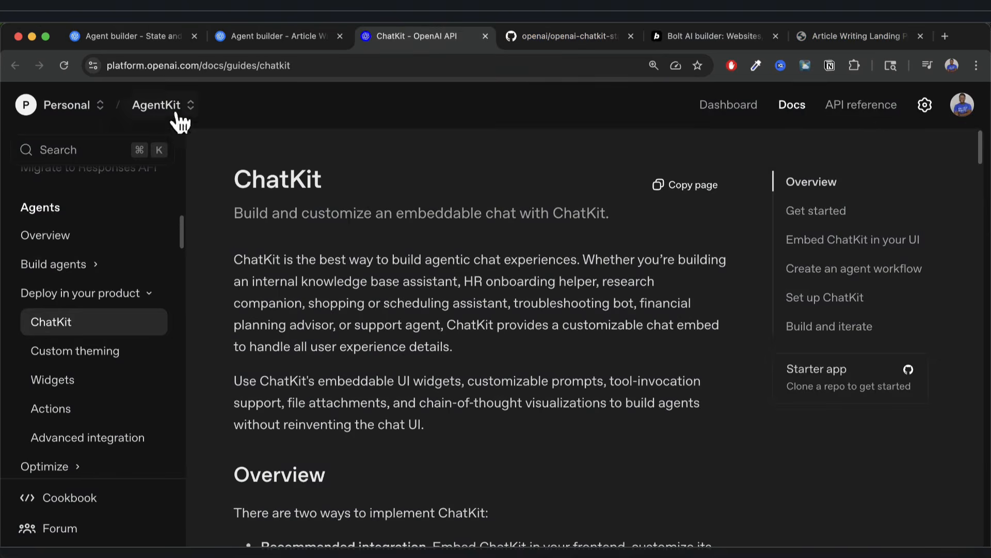
left_click(699, 192)
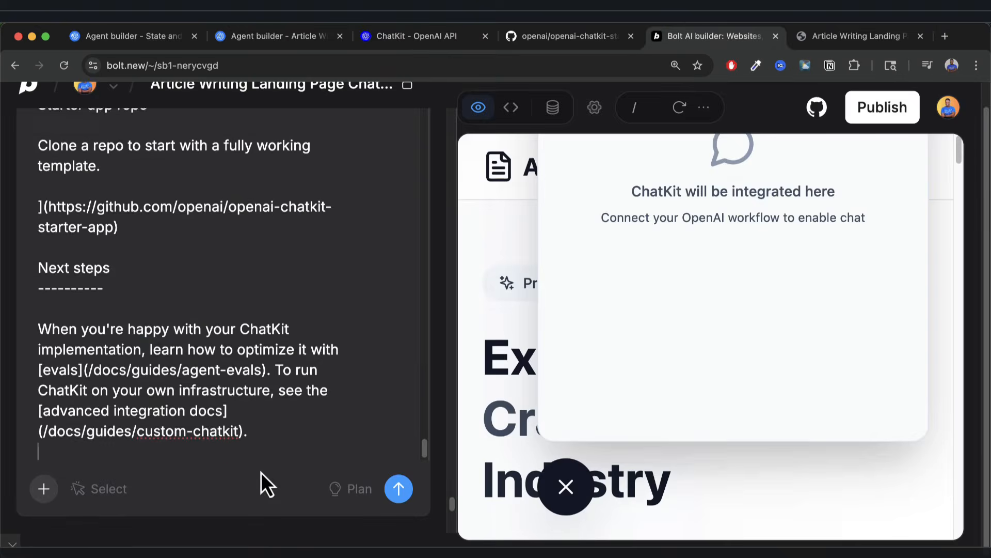
key("shift+Return")
Add the openai-chatkit-starter-app repository link as instructions to follow, and send the request to Bolt.
type("and here's the ")
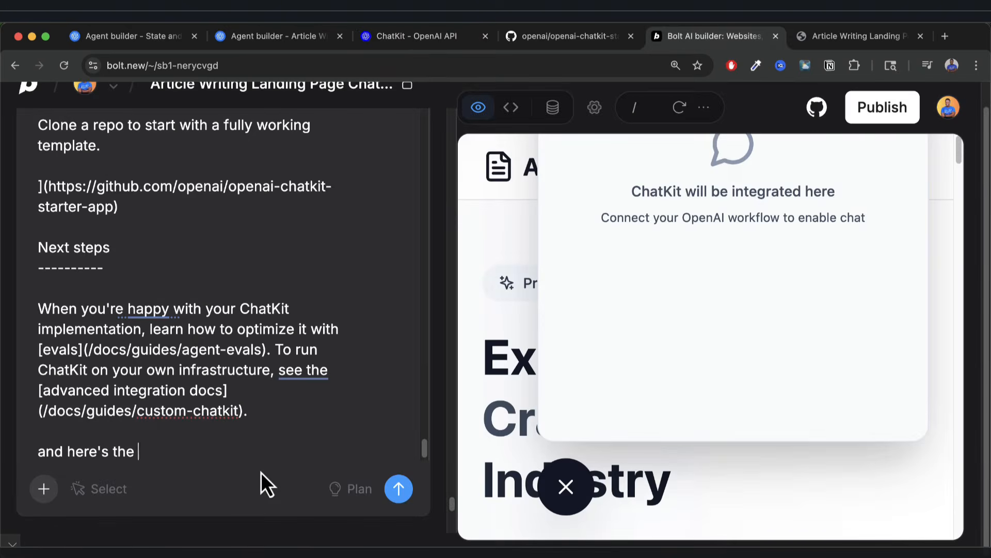
type("git repository with all ")
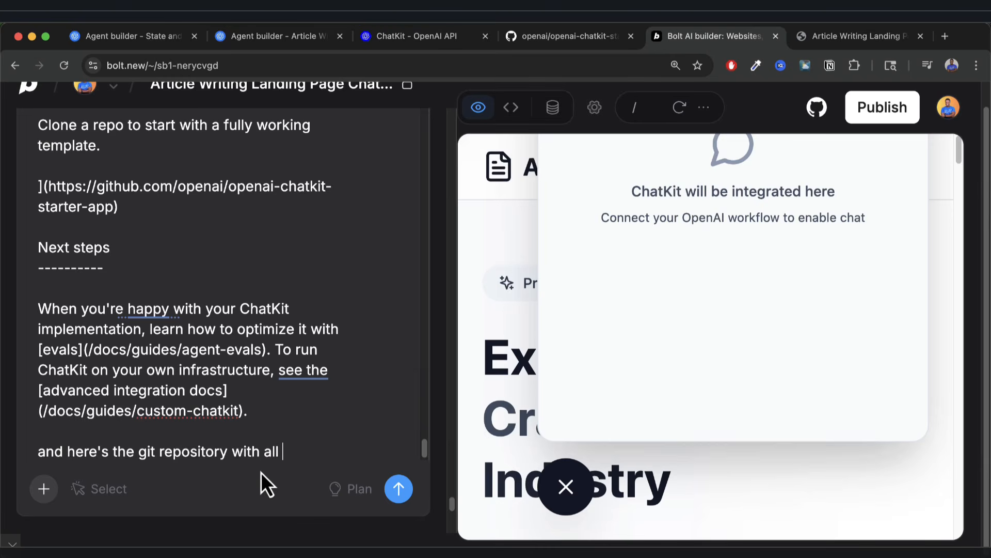
type("the instructions you need to follow")
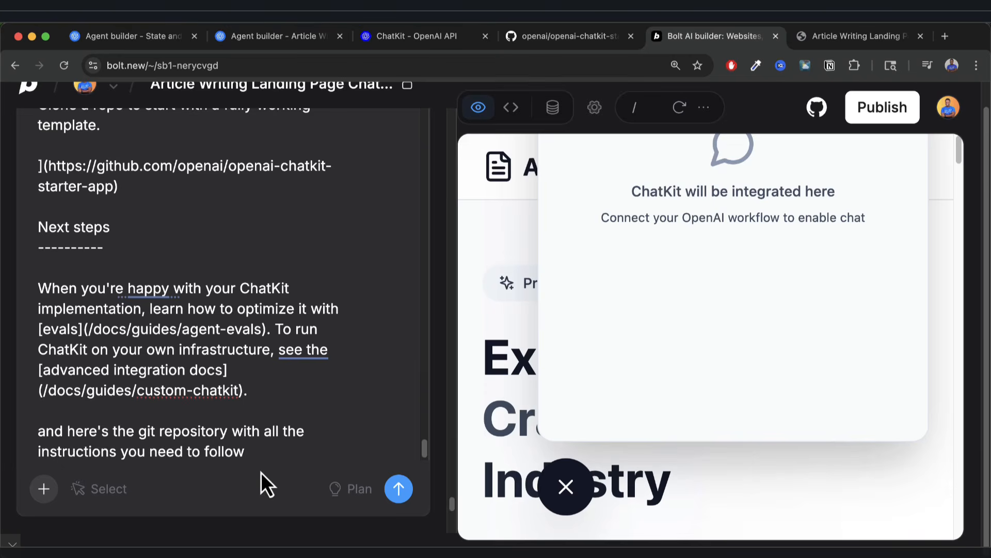
type(":")
key("shift+Return")
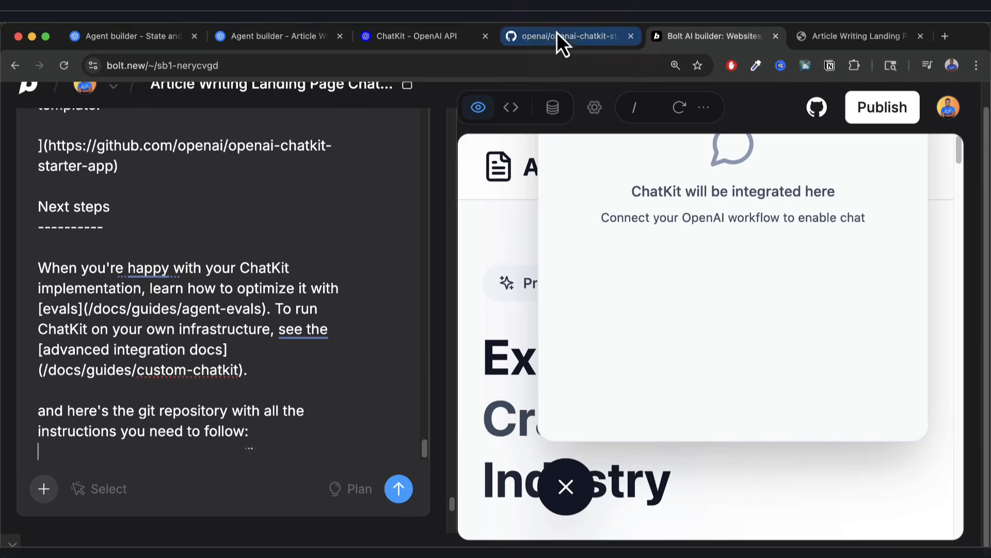
left_click(553, 38)
left_click(355, 65)
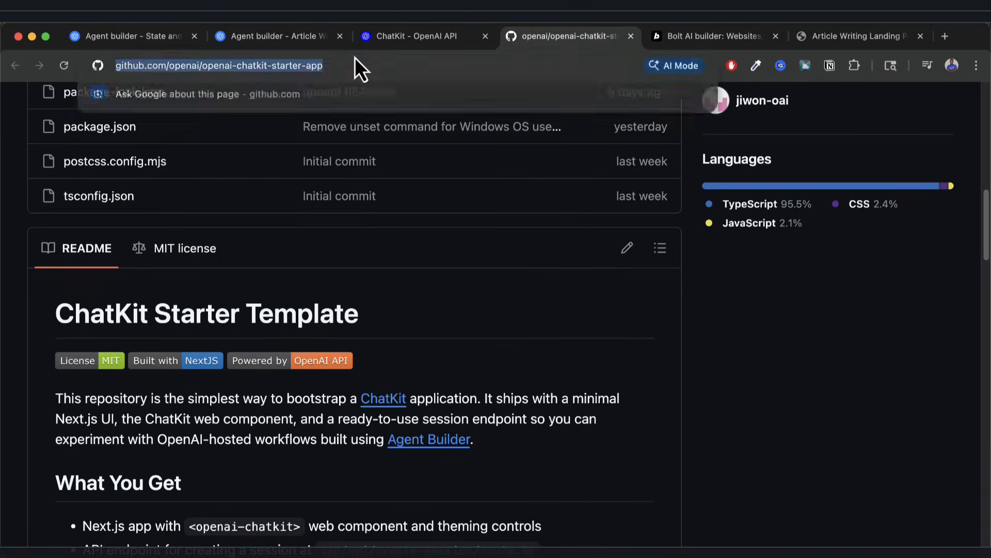
key("super+c")
key("ctrl+Tab")
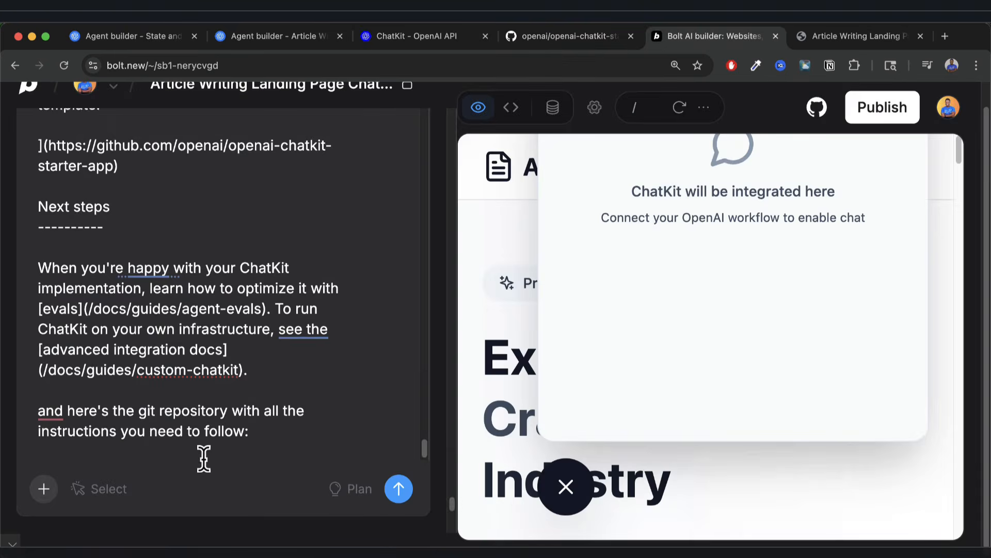
key("super+v")
key("shift+Return")
key("shift+Return")
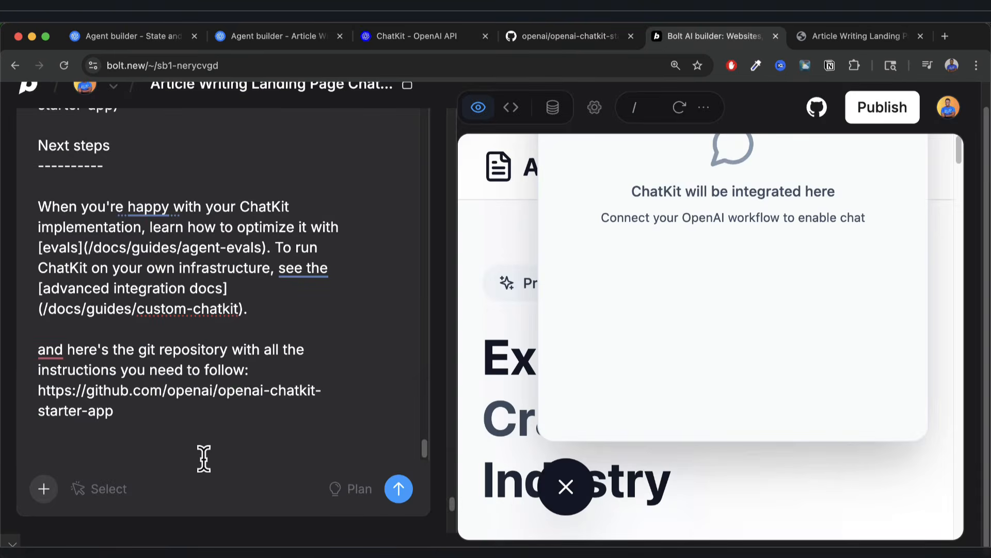
key("Return")
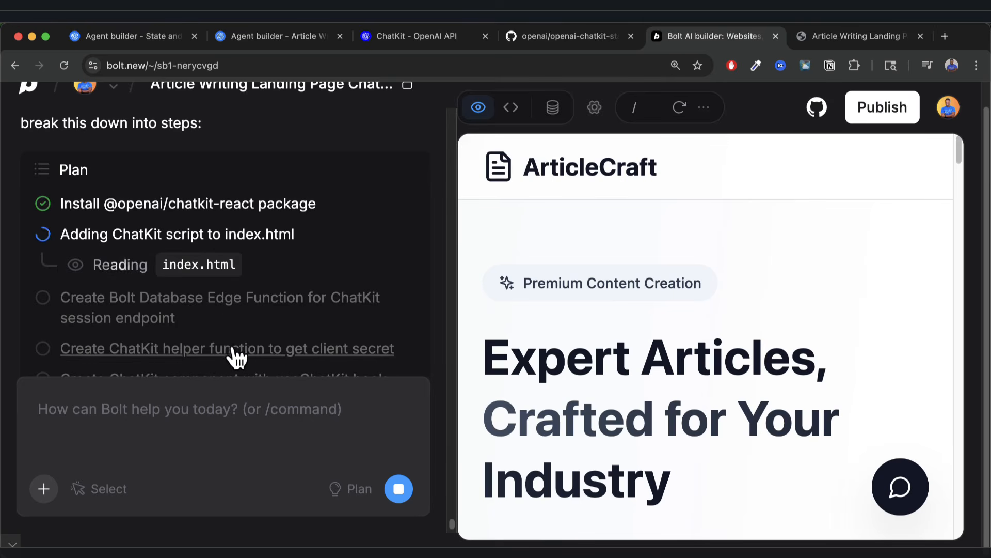
scroll(235, 356, "down", 2)
scroll(234, 350, "up", 2)
scroll(220, 345, "down", 3)
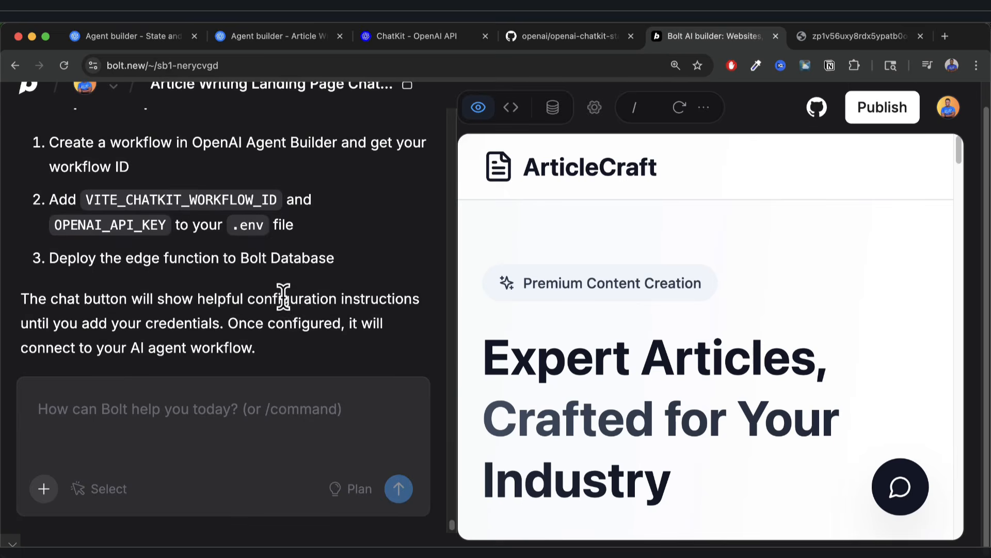
scroll(283, 296, "up", 5)
scroll(283, 296, "up", 5)
scroll(173, 253, "up", 5)
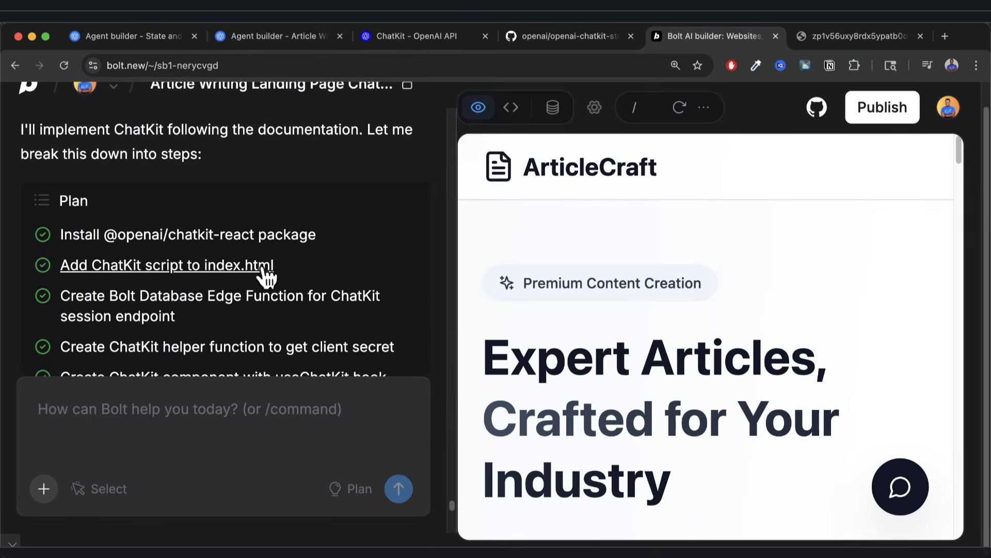
scroll(295, 265, "down", 3)
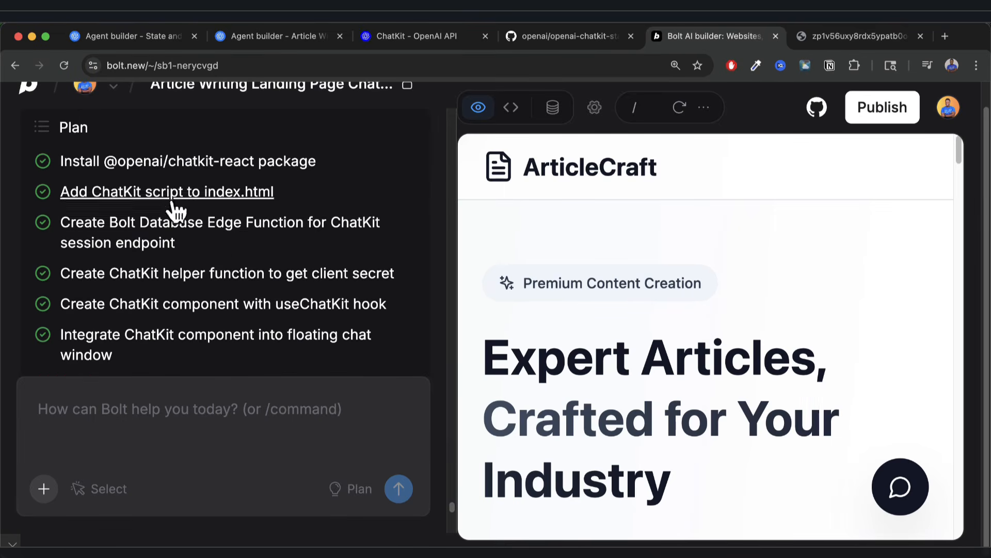
scroll(246, 286, "down", 2)
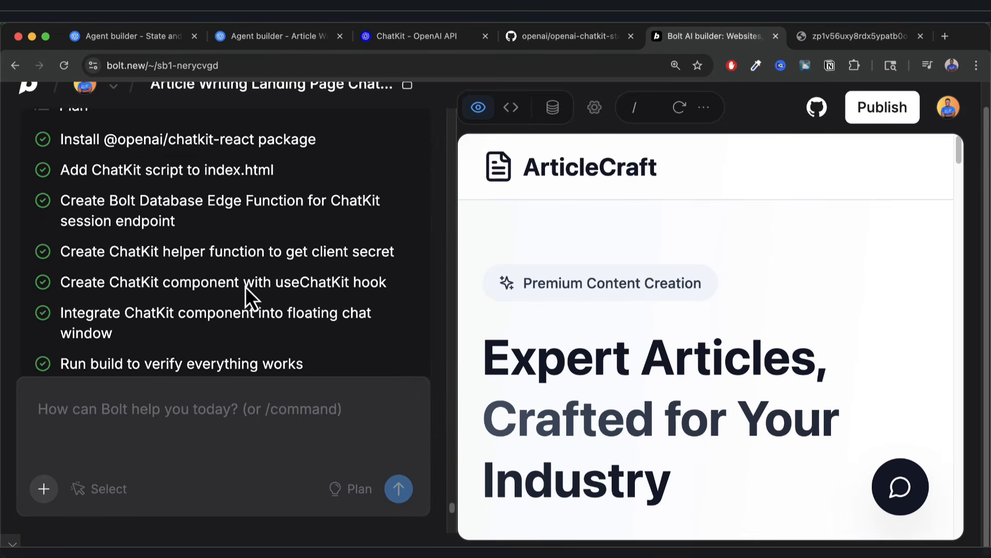
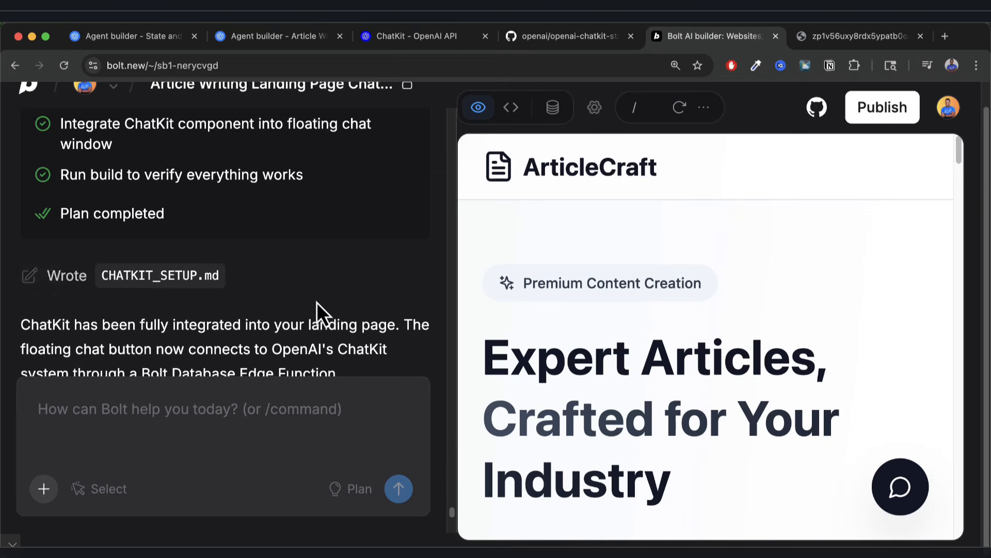
Read through Bolt's setup instructions, highlighting the step about creating the workflow.
scroll(317, 302, "down", 4)
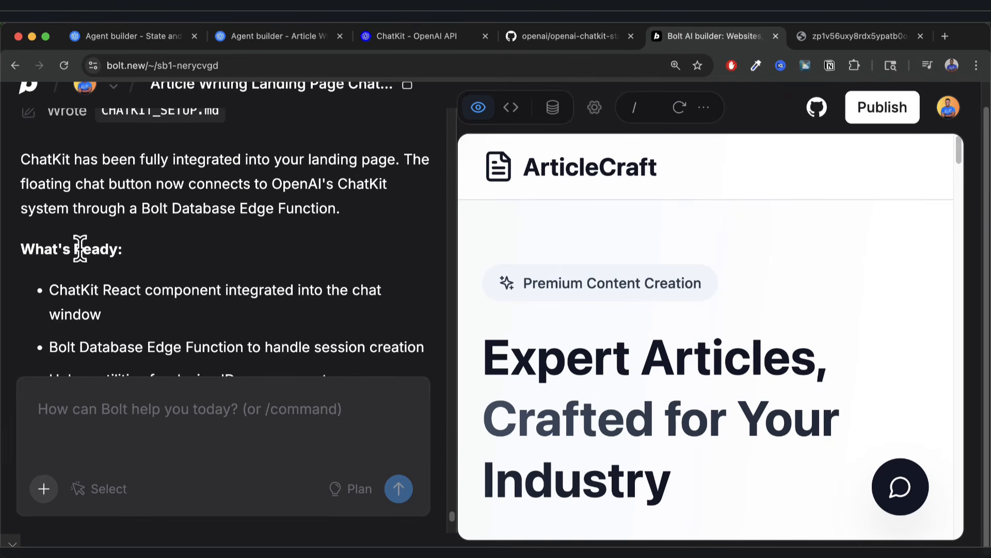
scroll(82, 304, "down", 4)
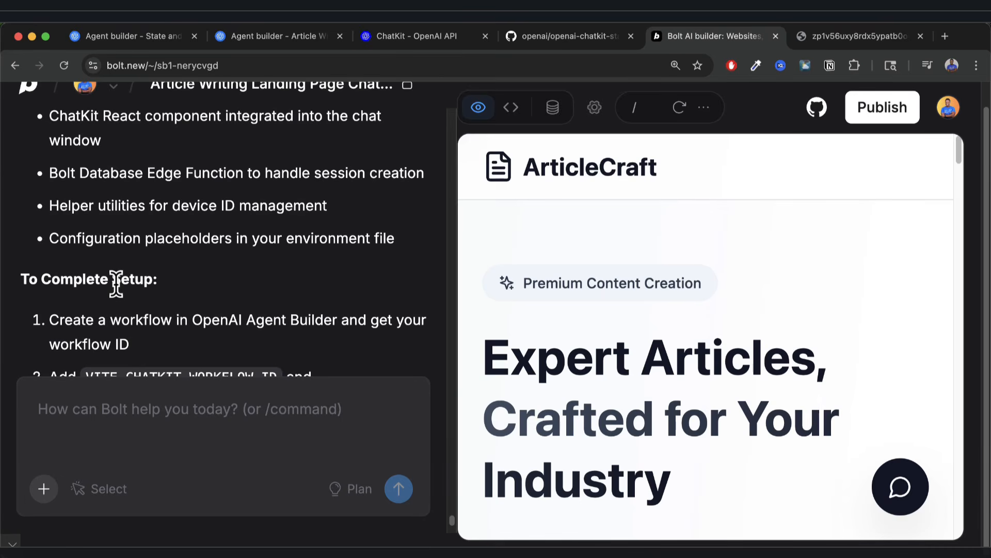
scroll(116, 284, "down", 3)
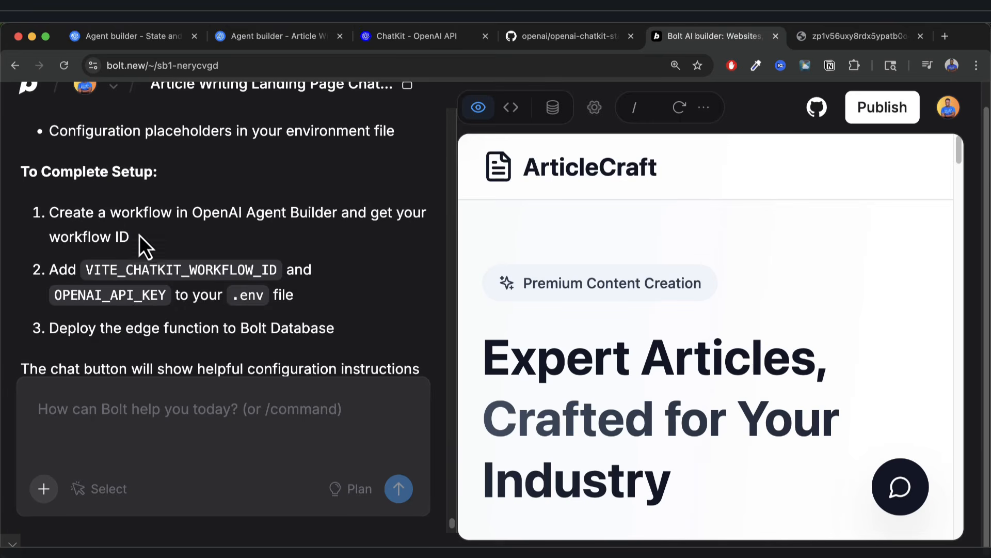
left_click_drag(49, 212, 131, 241)
left_click(147, 215)
scroll(307, 304, "down", 1)
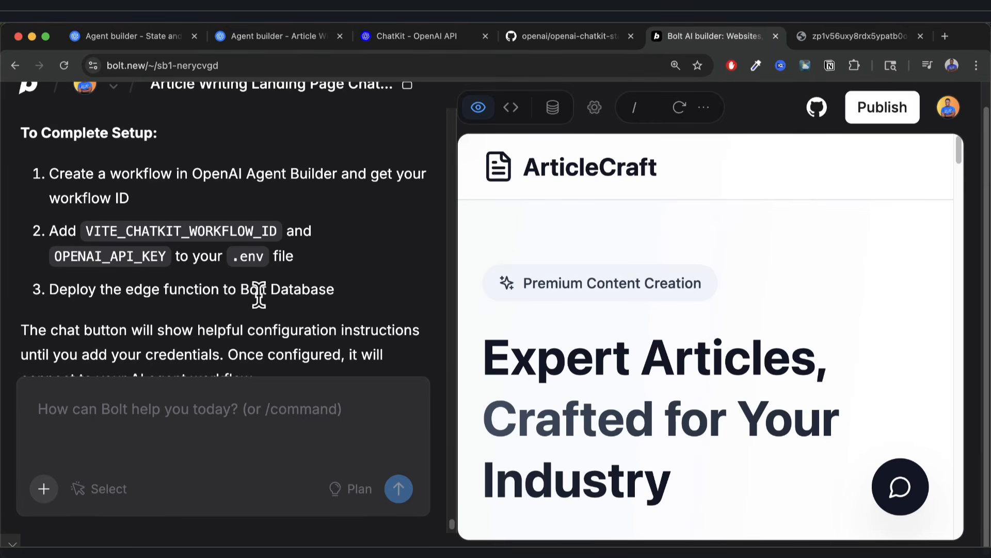
scroll(290, 295, "down", 1)
scroll(289, 295, "down", 3)
Open the .env file and place the cursor at the end of the VITE_CHATKIT_WORKFLOW_ID line.
key("super+minus")
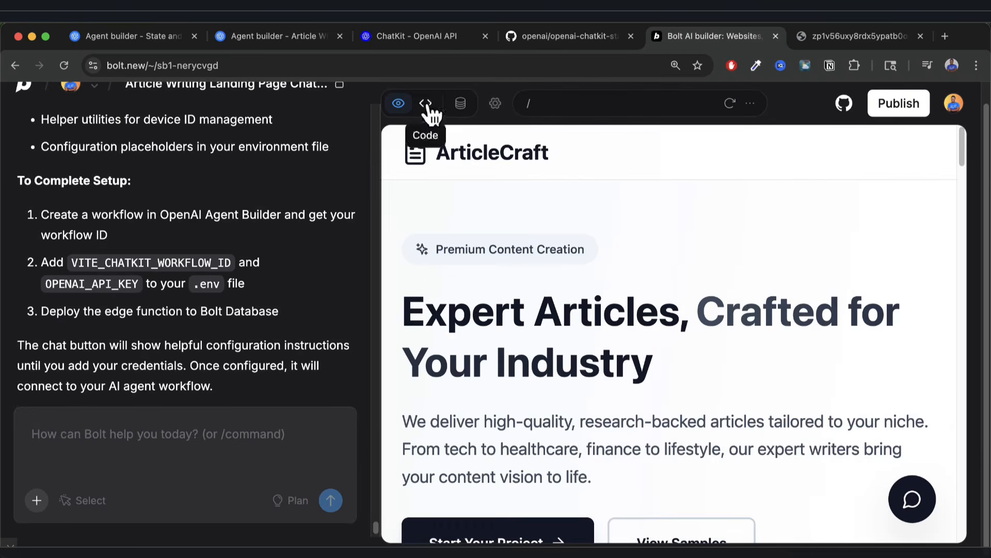
left_click(428, 104)
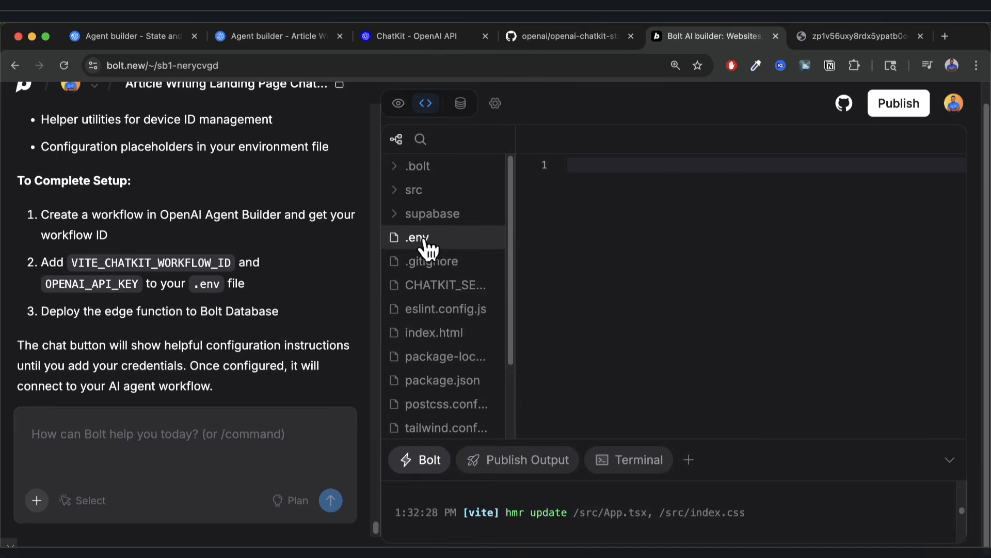
left_click(423, 240)
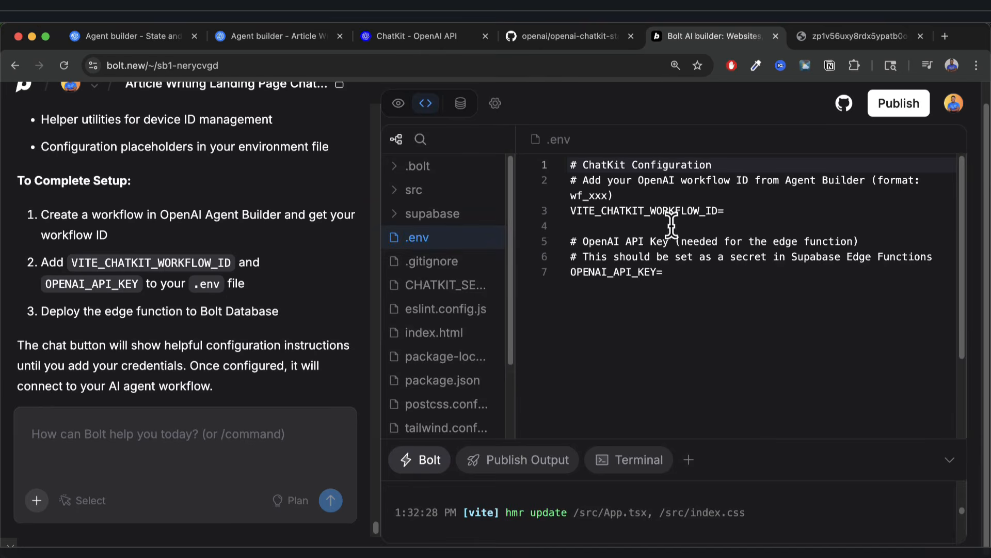
left_click(573, 211)
key("super+plus")
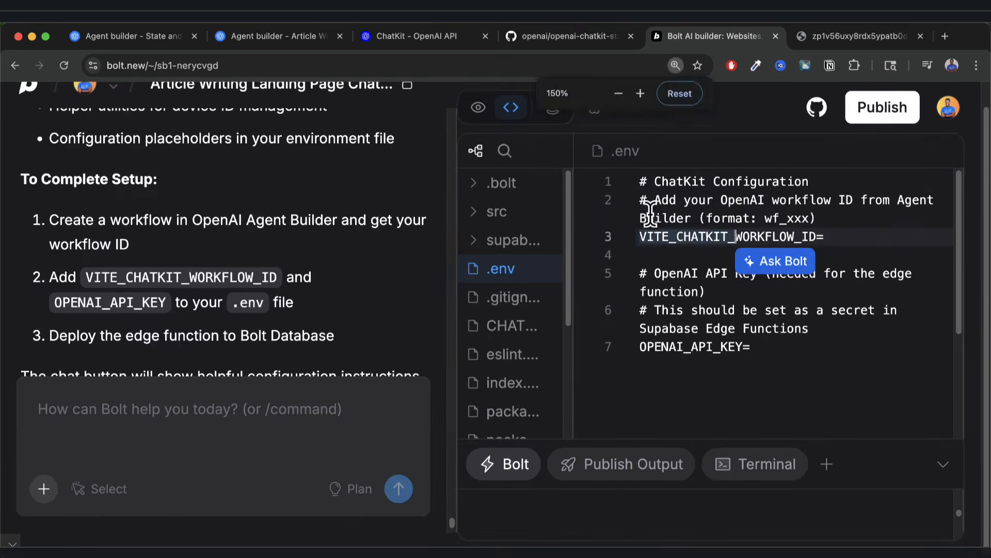
left_click(883, 230)
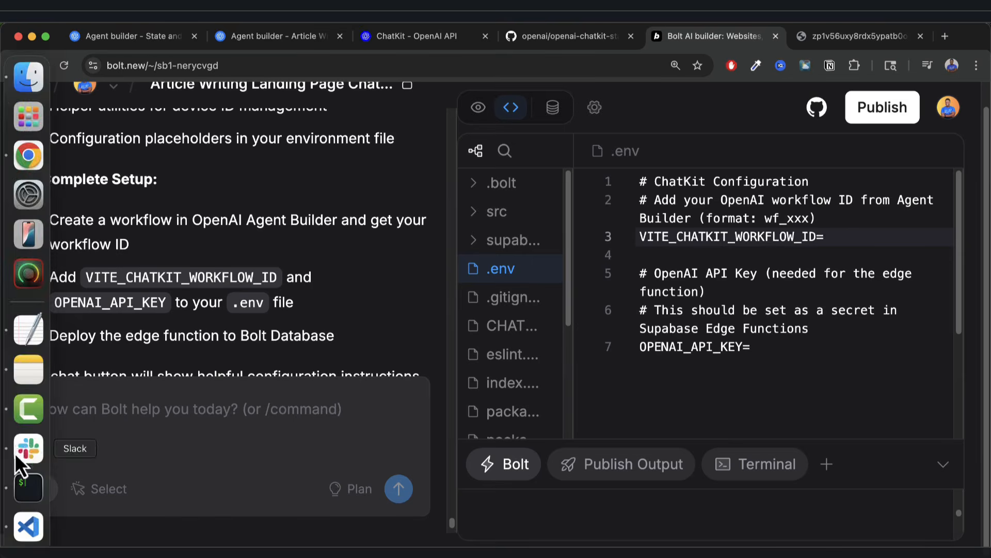
Copy the Article Writer & Summarizer workflow ID from Agent Builder's Code panel, then return to Bolt.
left_click(422, 37)
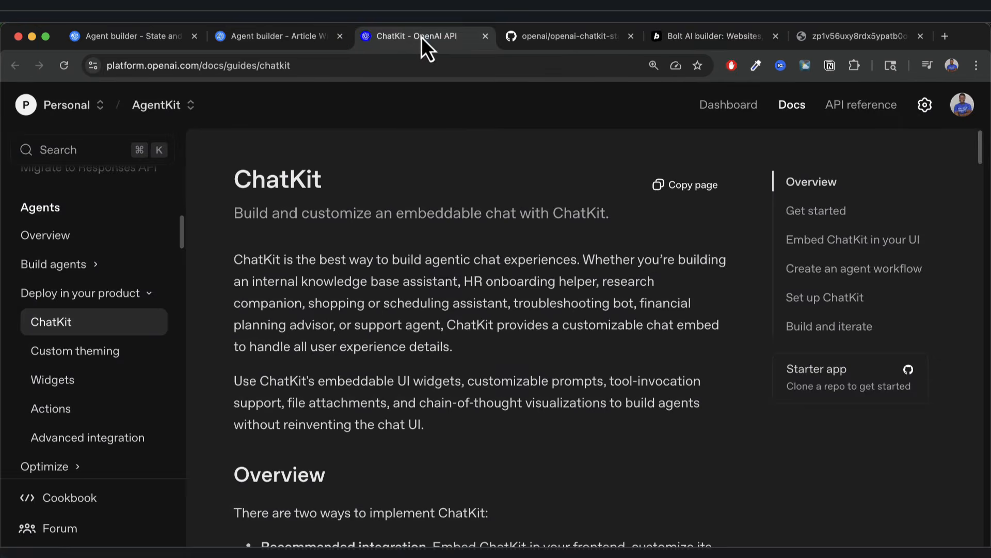
left_click(310, 40)
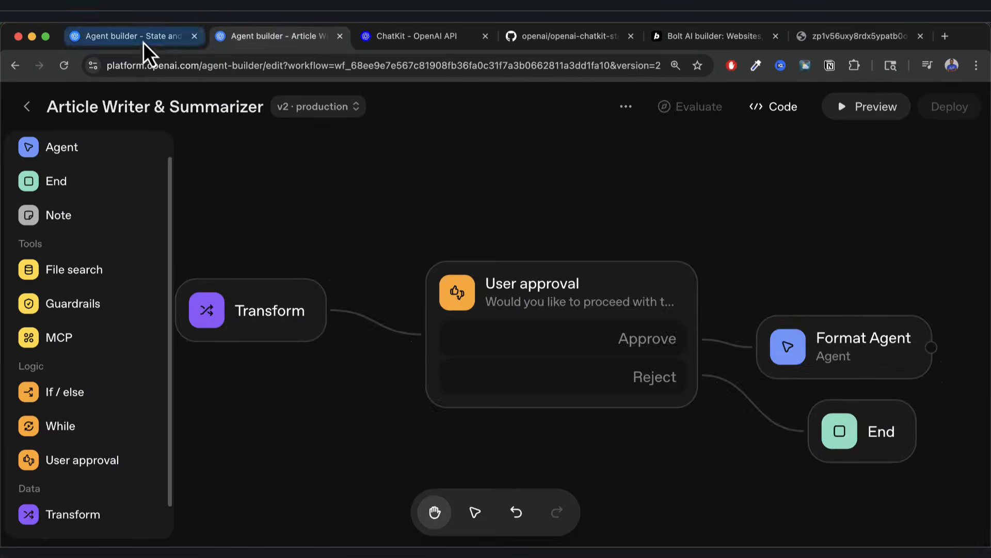
left_click(144, 42)
left_click(273, 36)
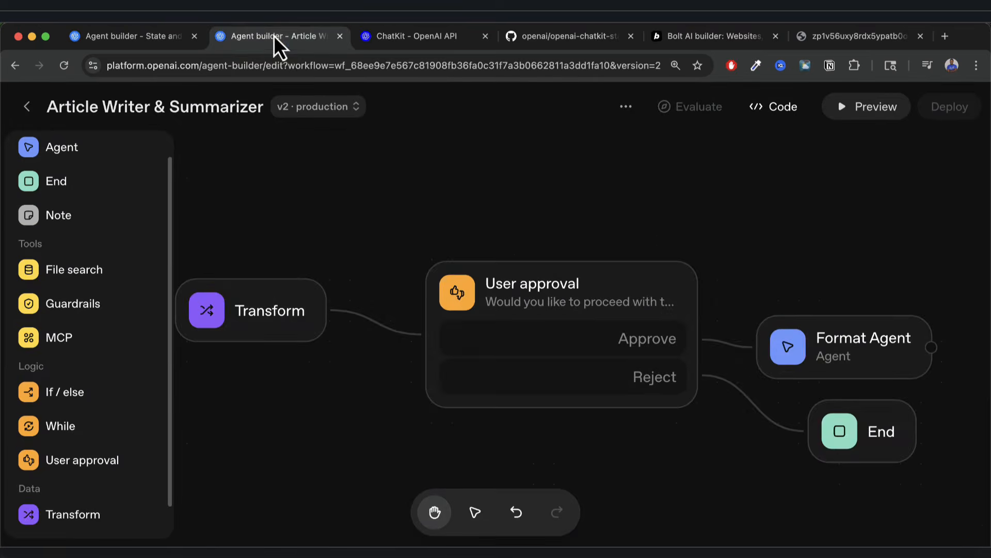
left_click(782, 107)
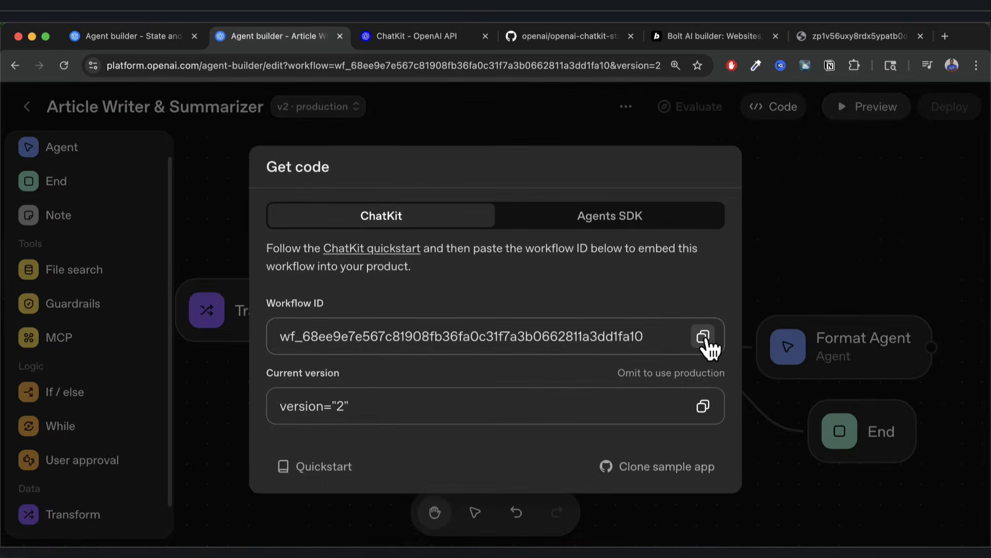
left_click(727, 35)
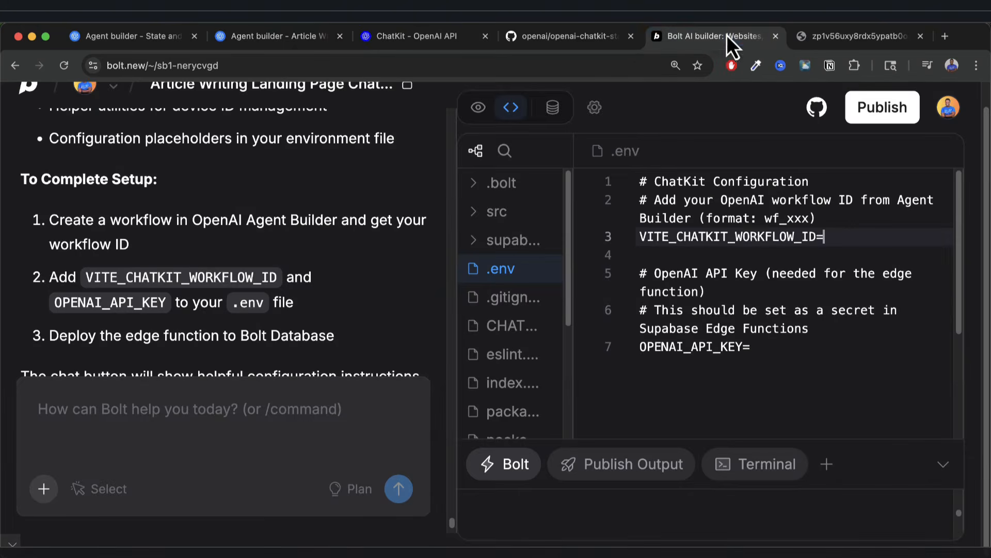
Paste the workflow ID after VITE_CHATKIT_WORKFLOW_ID= and the API key after OPENAI_API_KEY=.
left_click(832, 236)
type("wf_68ee9e7e567c81908fb36fa0c31f7a3b0662811a3dd1fa10")
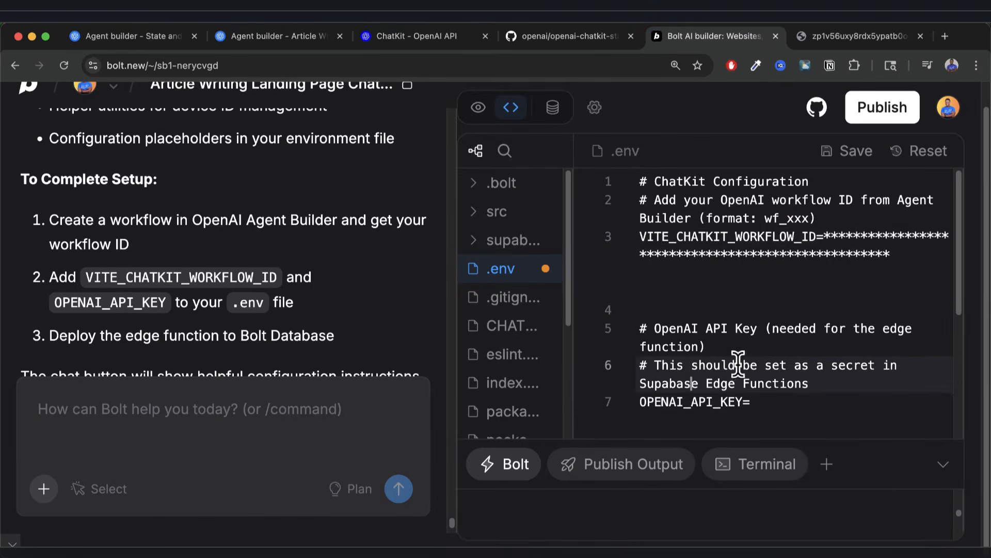
left_click(755, 402)
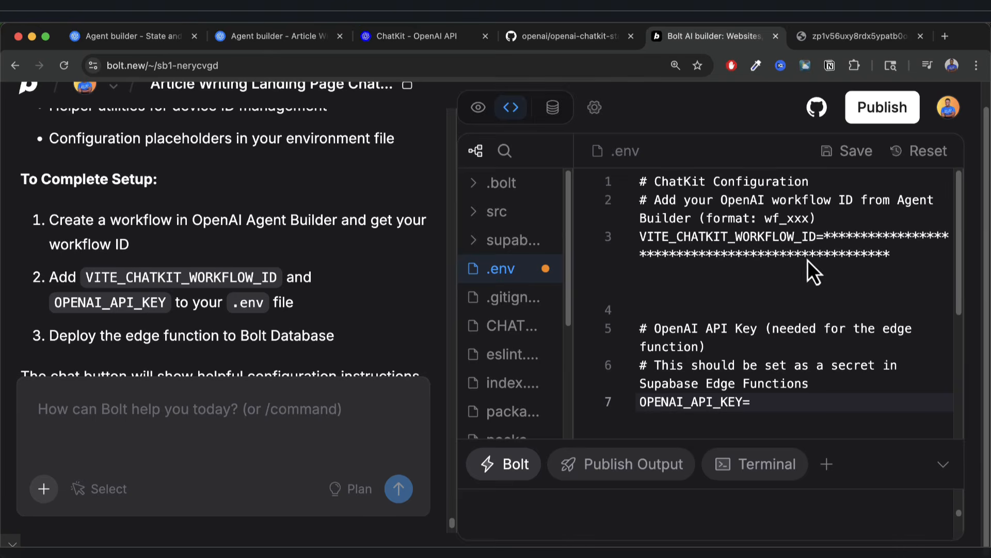
key("super+v")
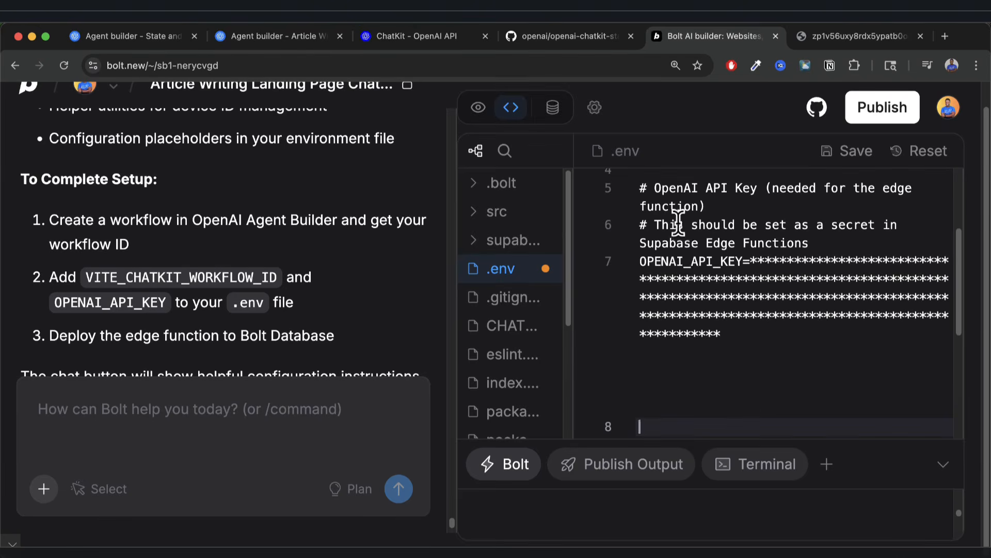
Send Bolt 'Great. I have added the openAI api key as w…', then view the preview.
left_click(198, 409)
type("Gre")
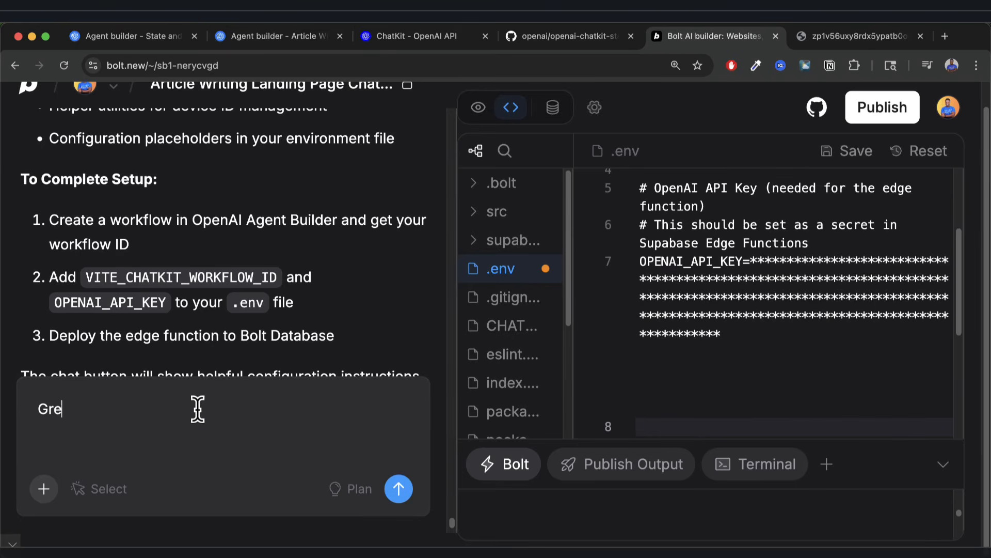
type("at.  I have added the ope")
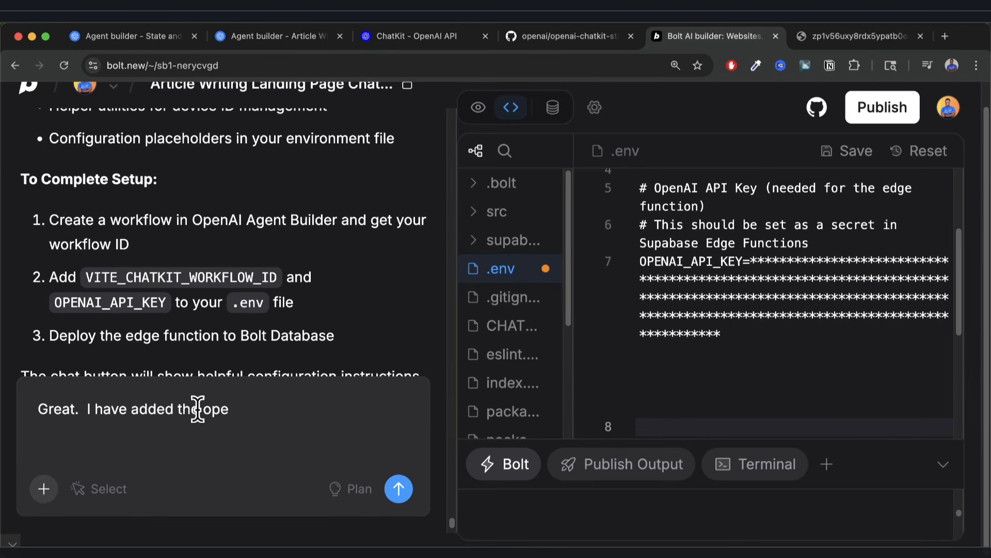
type("nAI api key as well")
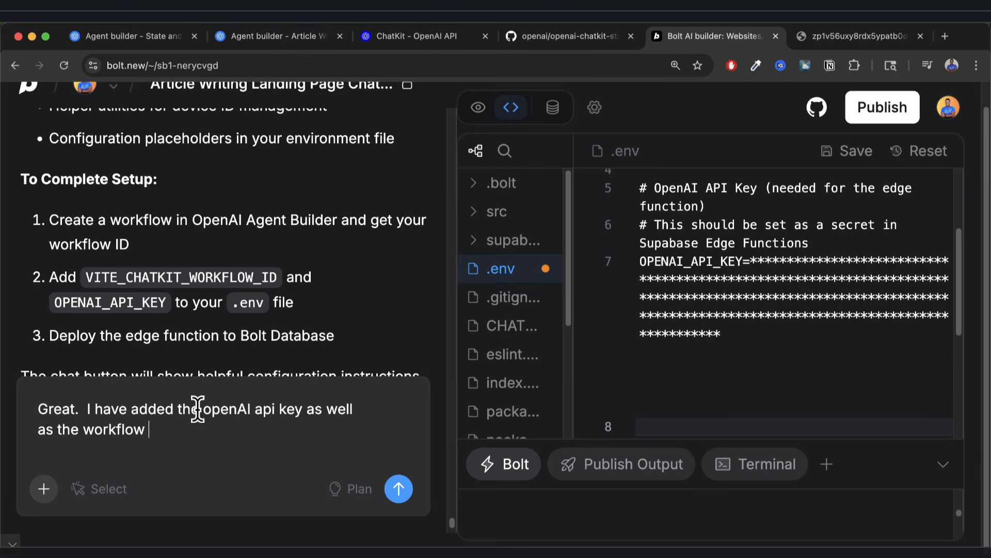
type(".")
key("Return")
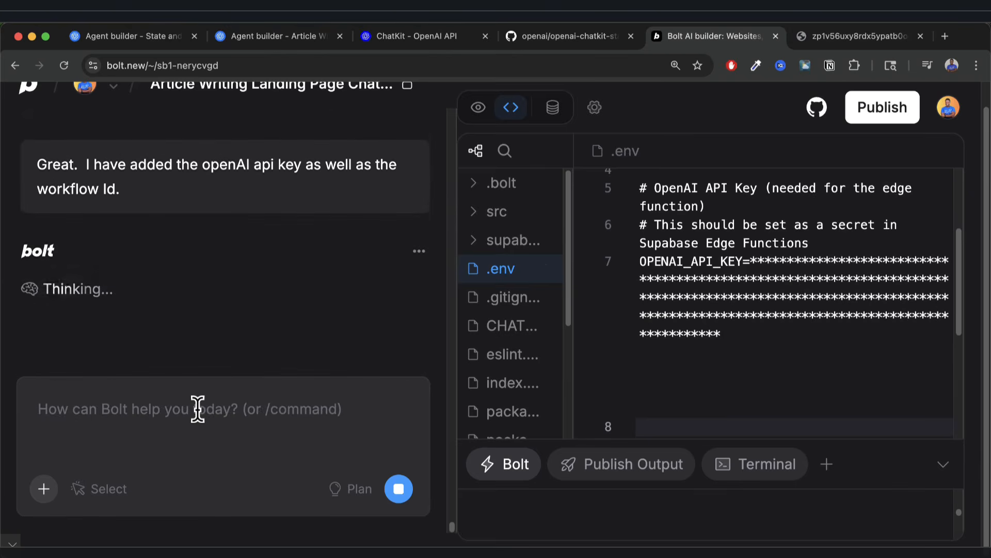
left_click(478, 107)
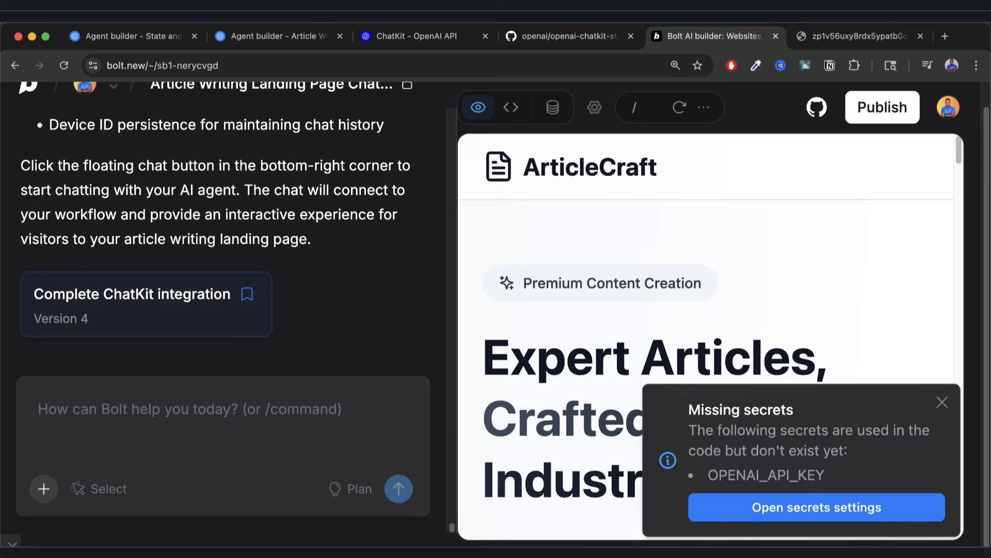
Create an OPENAI_API_KEY secret in Secrets settings using the pasted API key value.
left_click(788, 508)
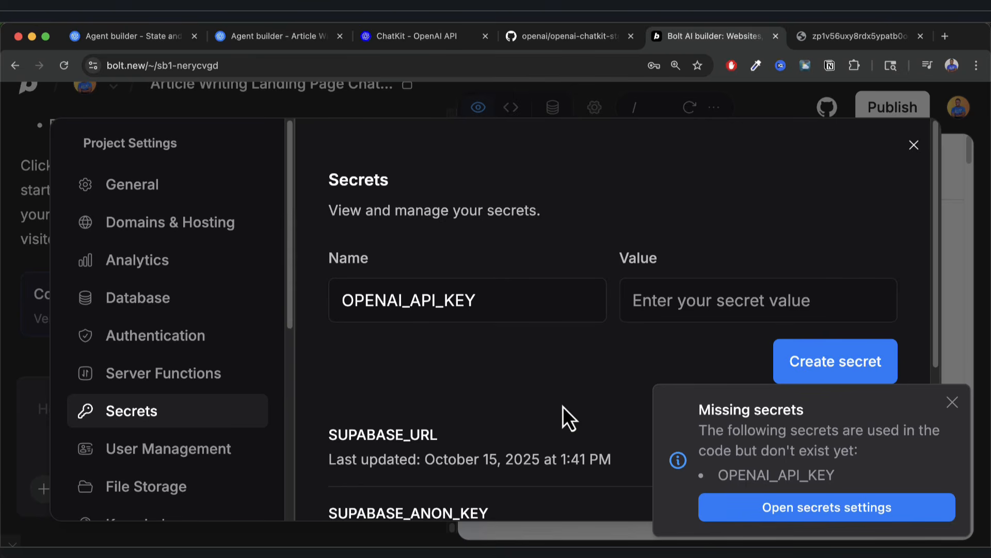
key("super+v")
left_click(833, 361)
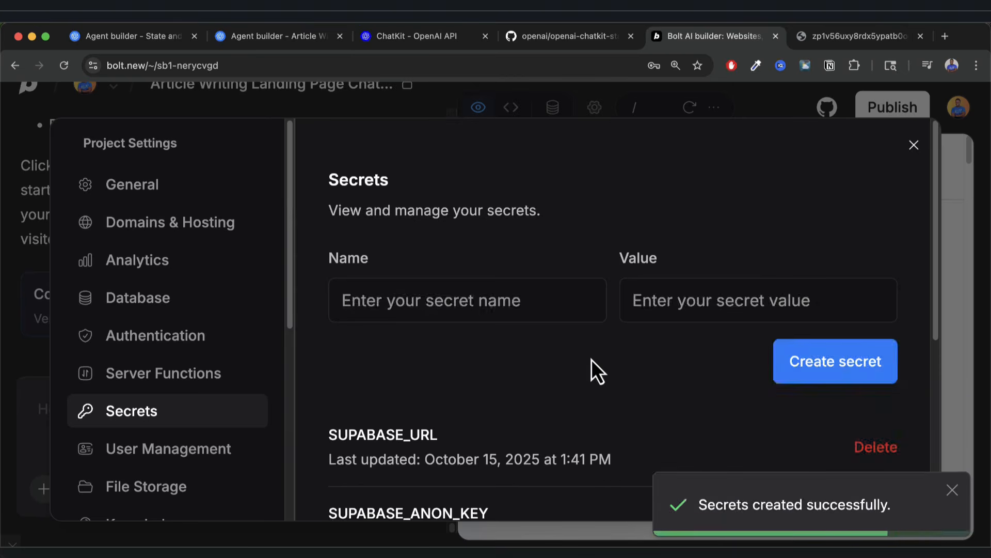
key("Escape")
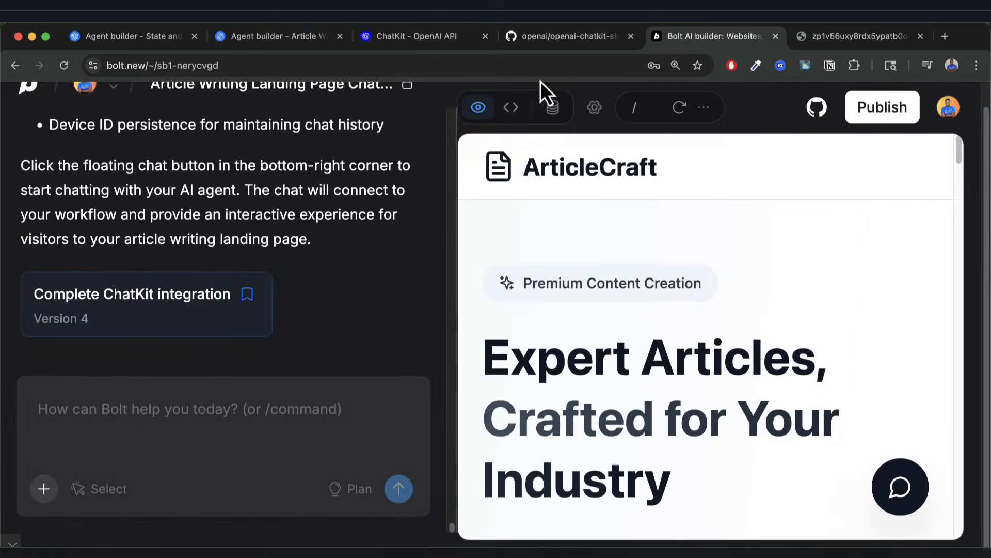
Reload and connect the standalone ArticleCraft preview tab, and open its chat window.
left_click(820, 38)
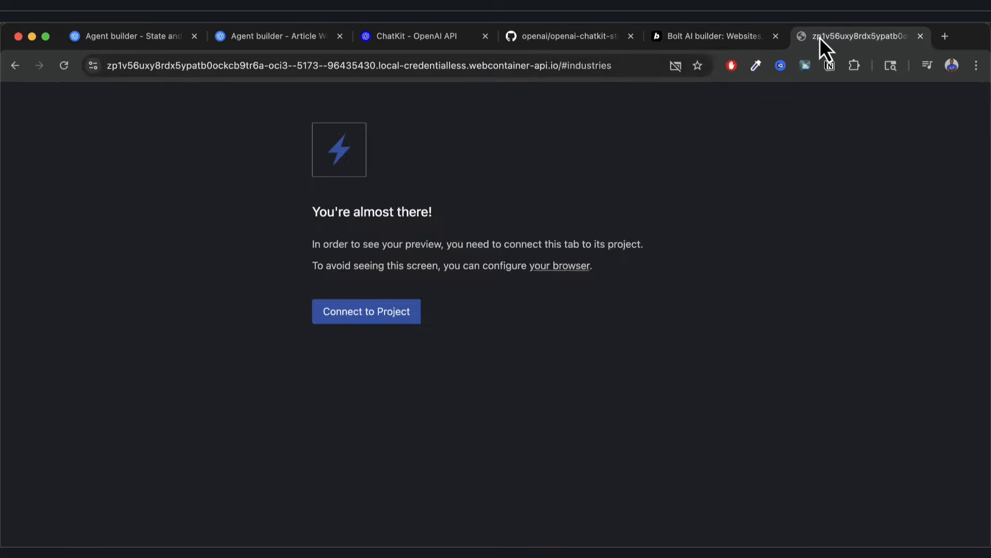
left_click(65, 66)
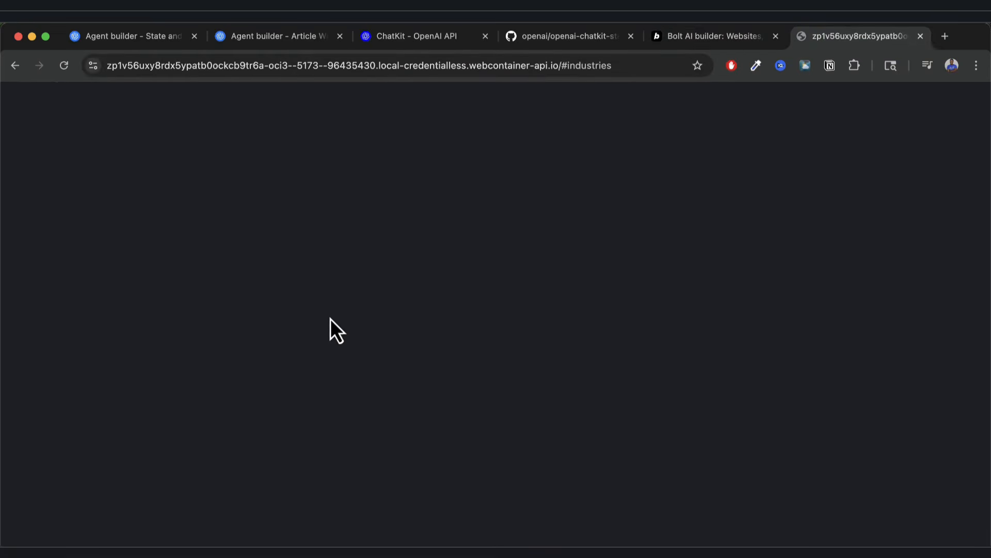
left_click(376, 316)
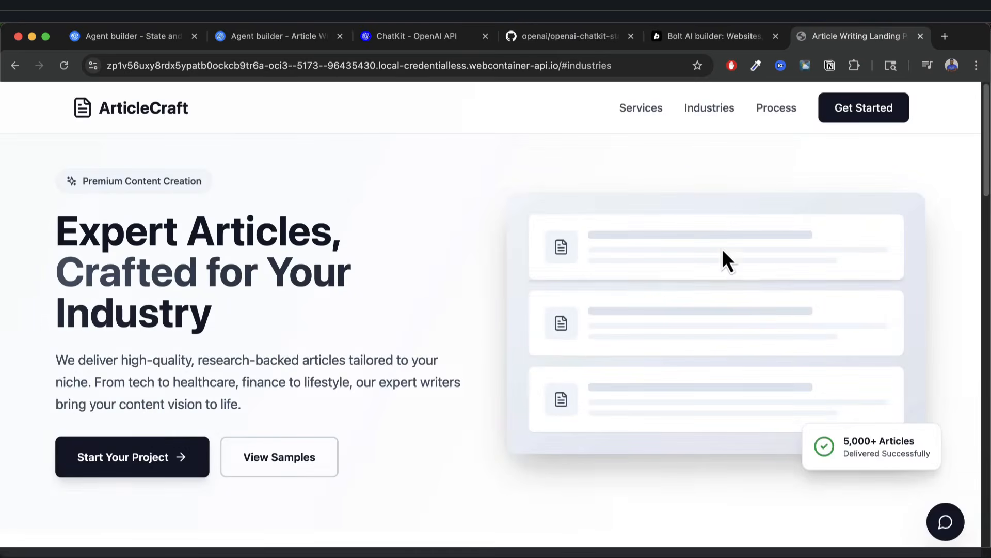
left_click(946, 521)
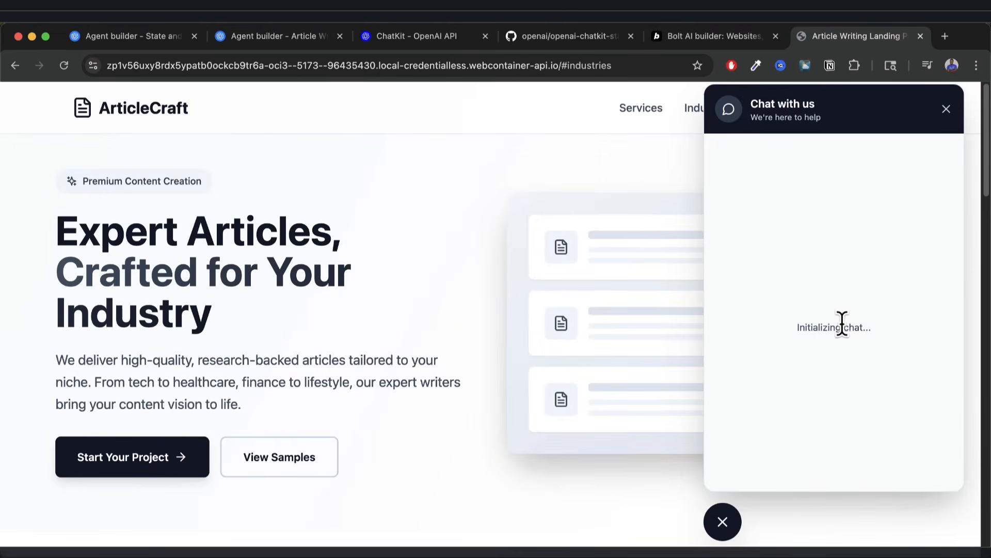
left_click(708, 38)
Send Bolt a spell-checked message: keys added but ChatKit stuck 'initializing chat'; follow OpenAI ChatKit integration.
left_click(223, 421)
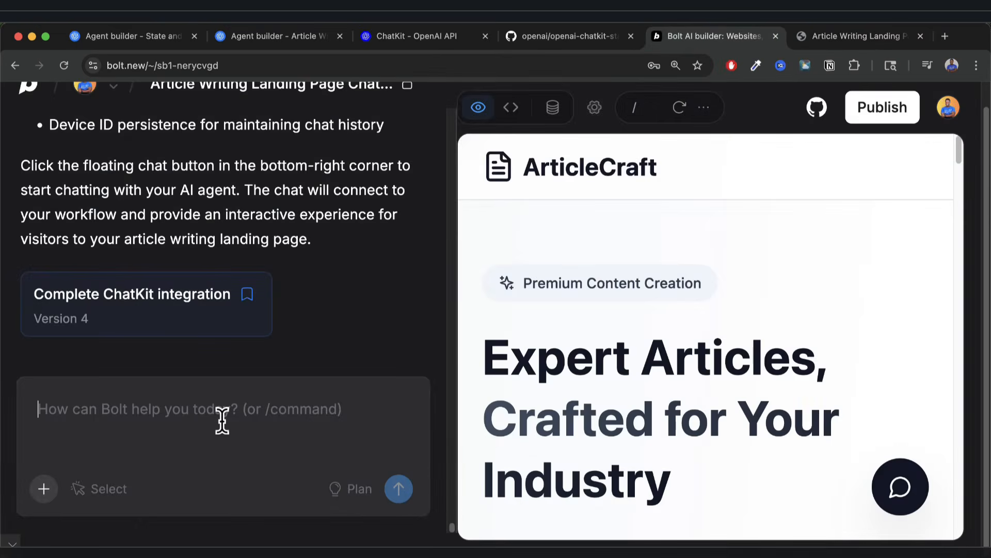
type("I have ad")
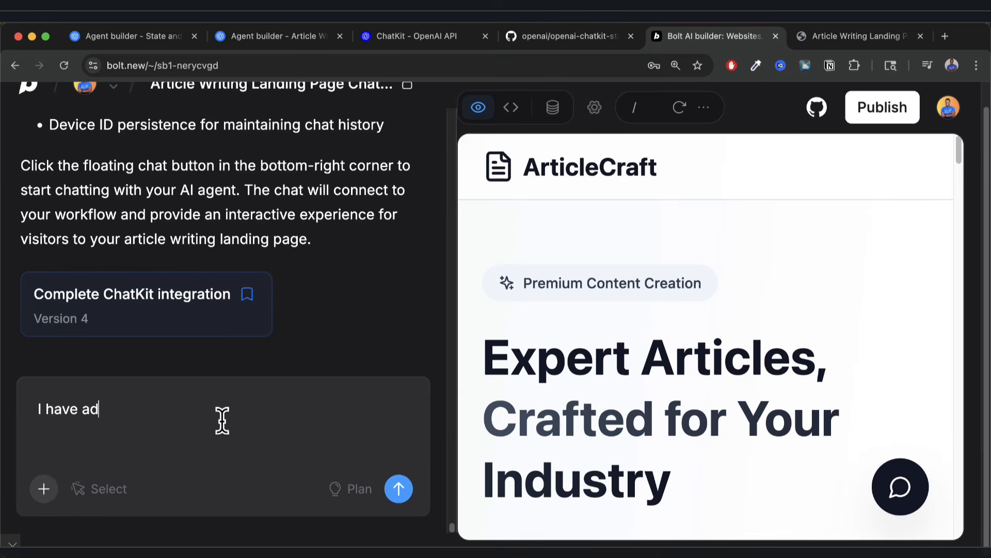
type("ded all the keys nee")
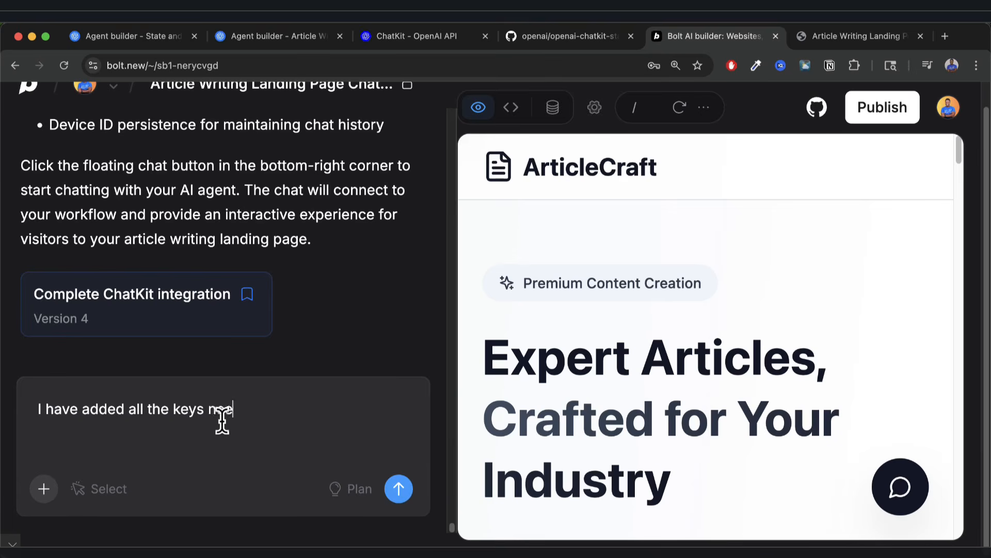
key("BackSpace")
key("BackSpace")
key("BackSpace")
key("BackSpace")
key("BackSpace")
type("secret keys, but th e ")
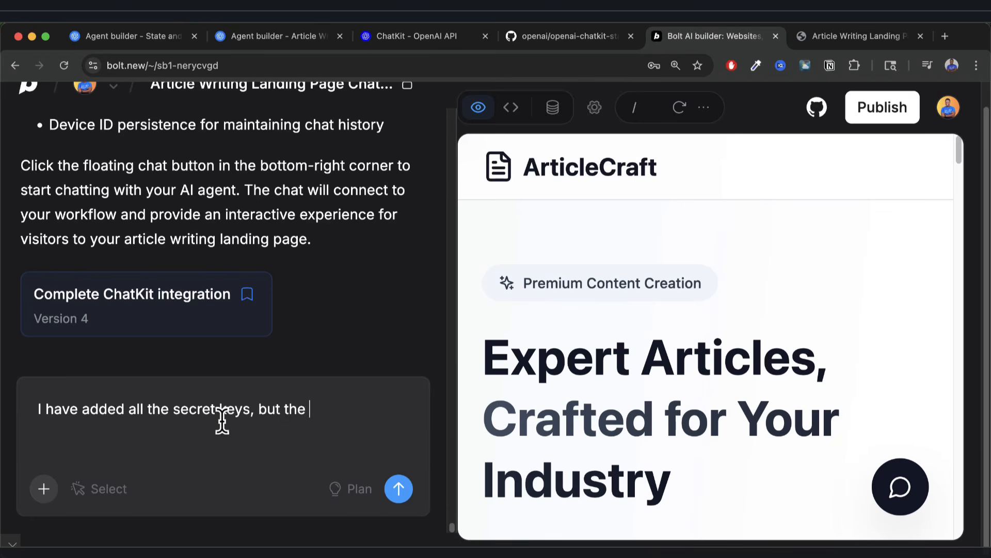
type("chat kit ke")
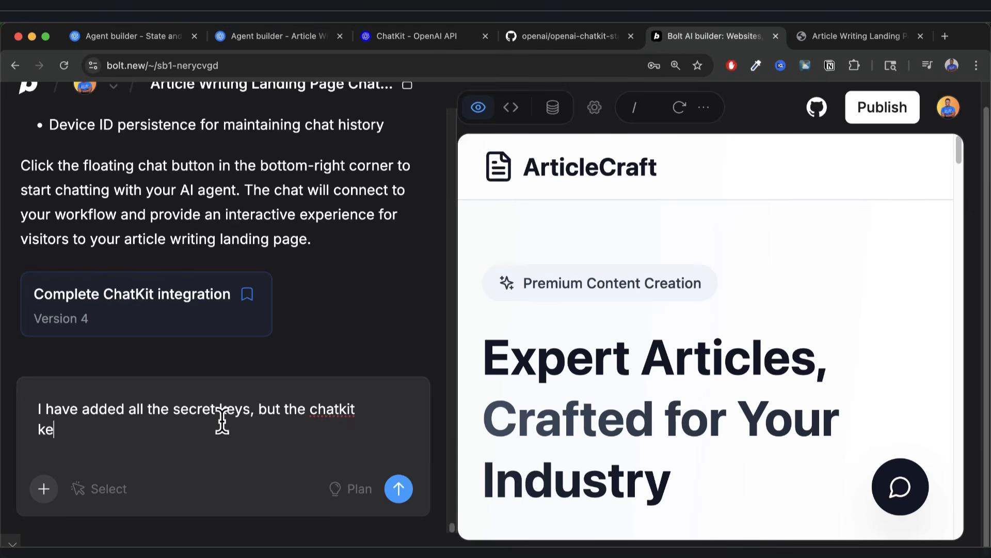
type("eps saying \"inintializing cha")
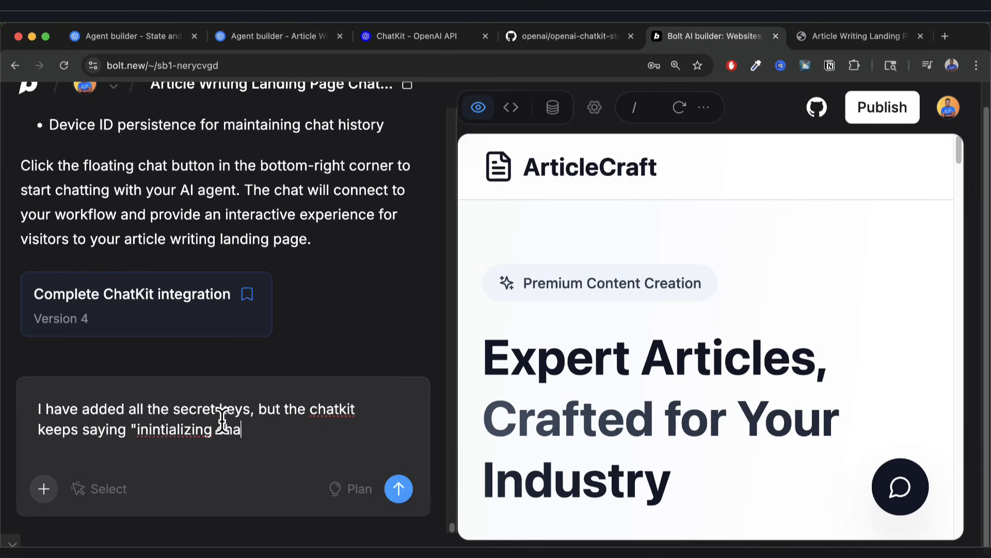
type("t\".")
left_click(181, 432)
left_click(184, 480)
left_click(272, 427)
type("Make sure that")
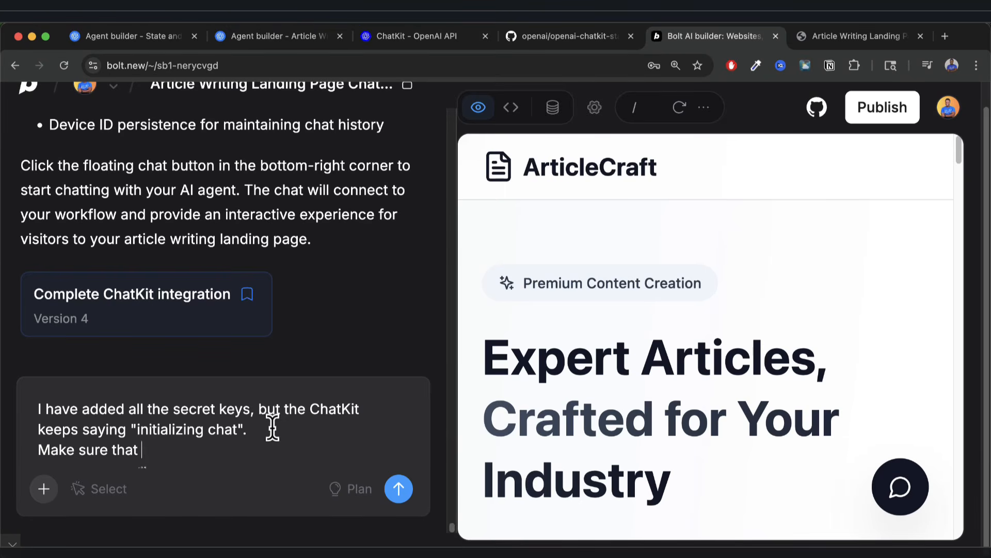
type(" you've followed the ")
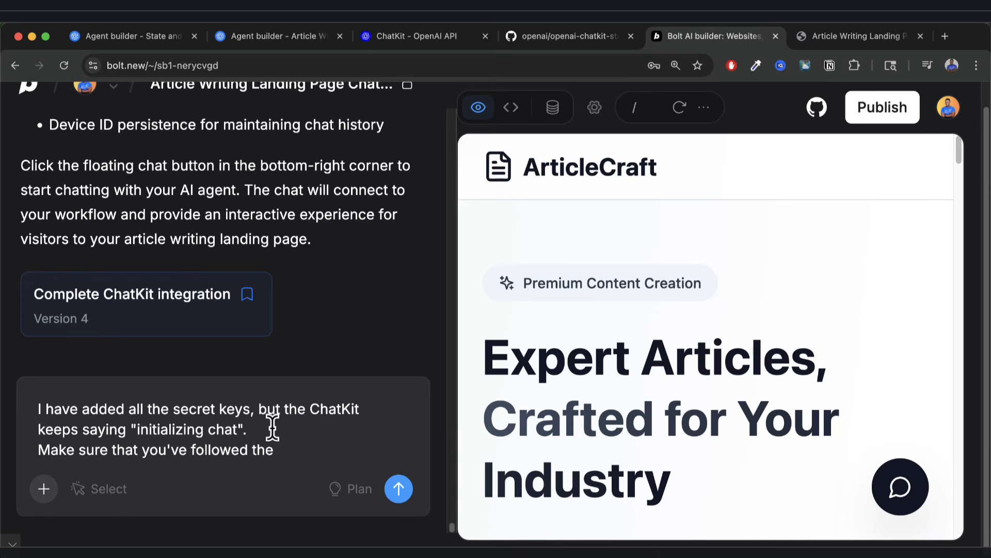
type("OpenAI chatk")
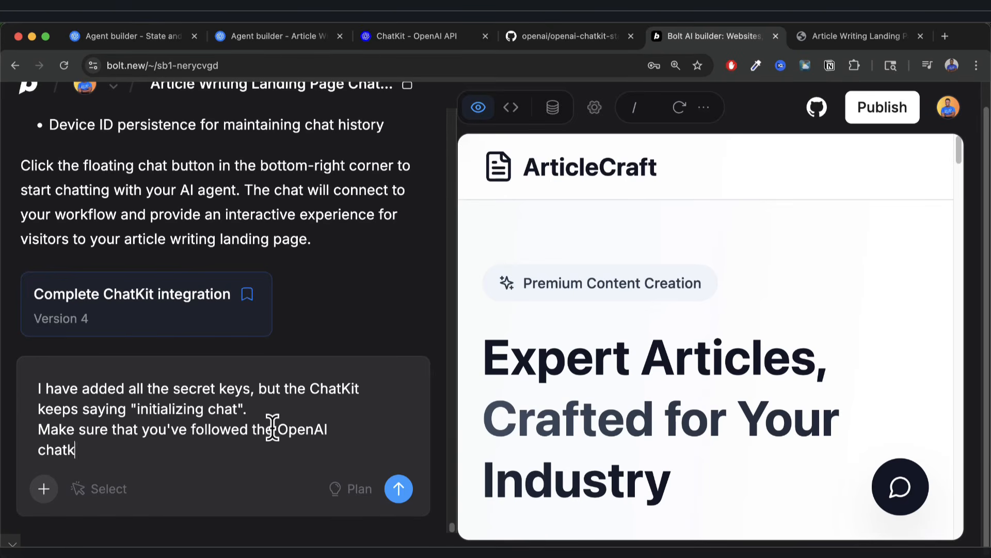
type("it integration for this to actually invoke the ")
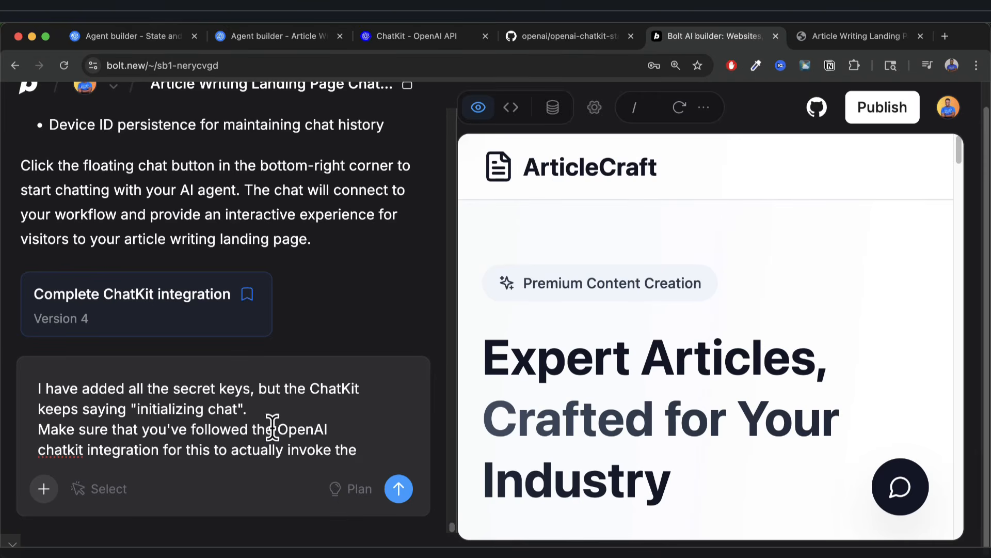
type("agent ")
type("s")
type("workflow")
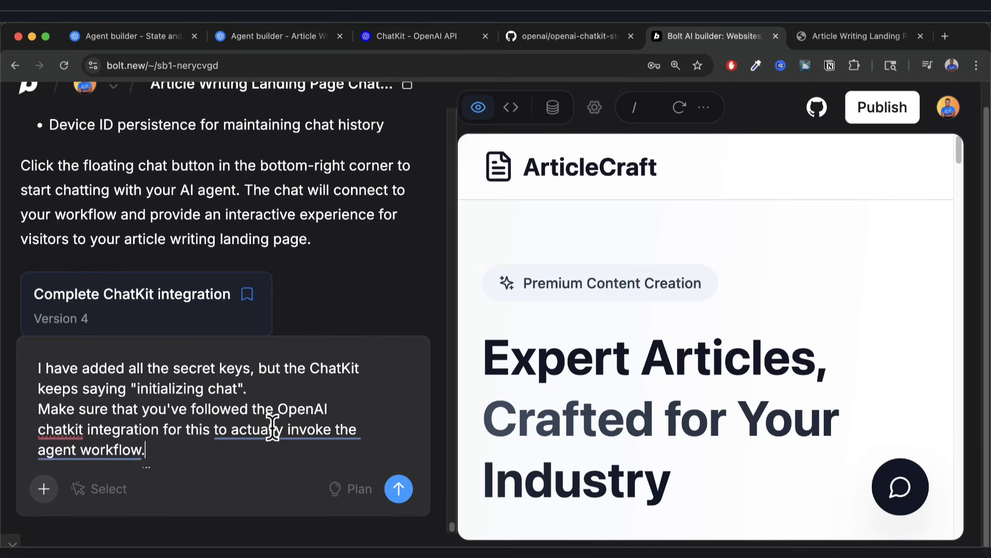
mouse_move(270, 427)
left_click(305, 497)
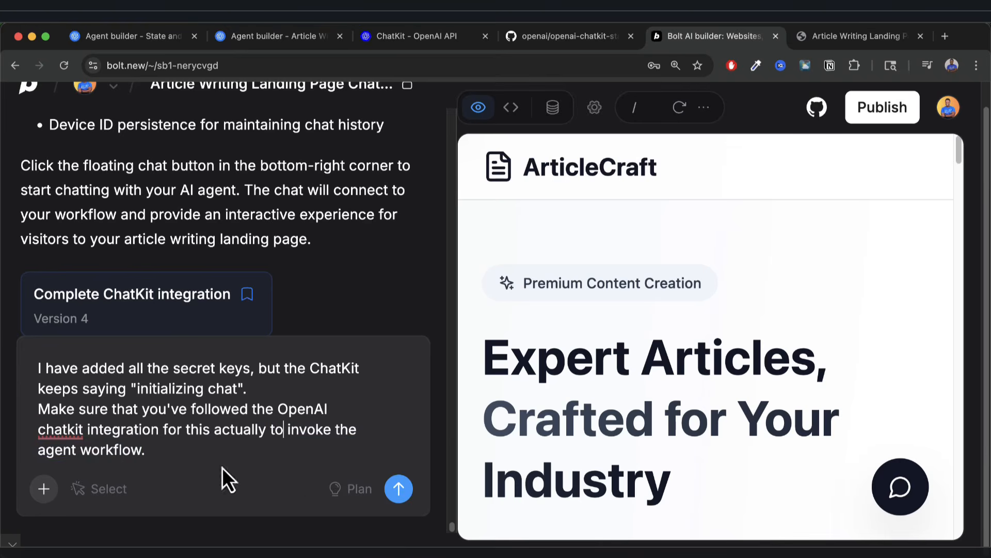
left_click(399, 488)
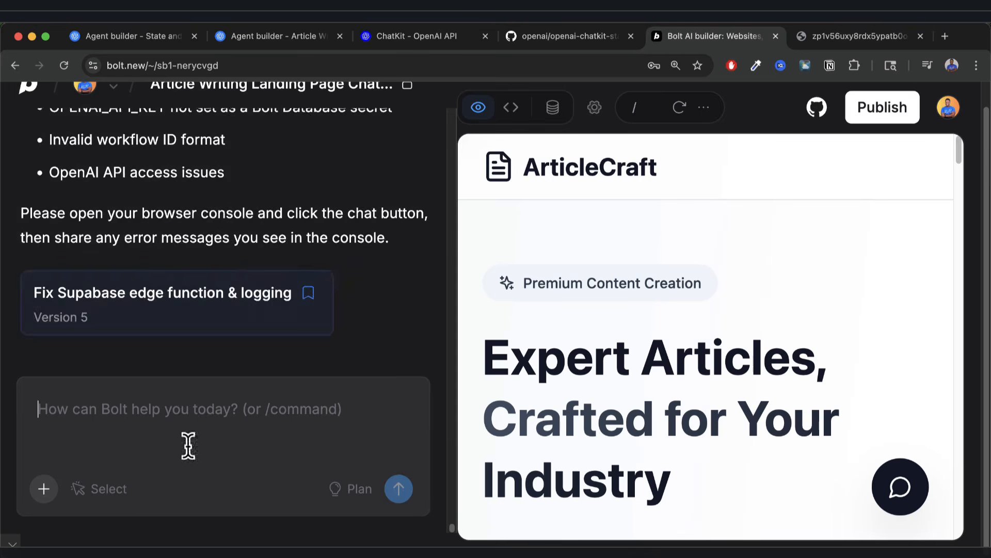
Replace the old preview tab with a newly connected ArticleCraft preview and open its chat widget.
scroll(247, 265, "up", 1)
scroll(247, 265, "up", 6)
scroll(235, 324, "down", 4)
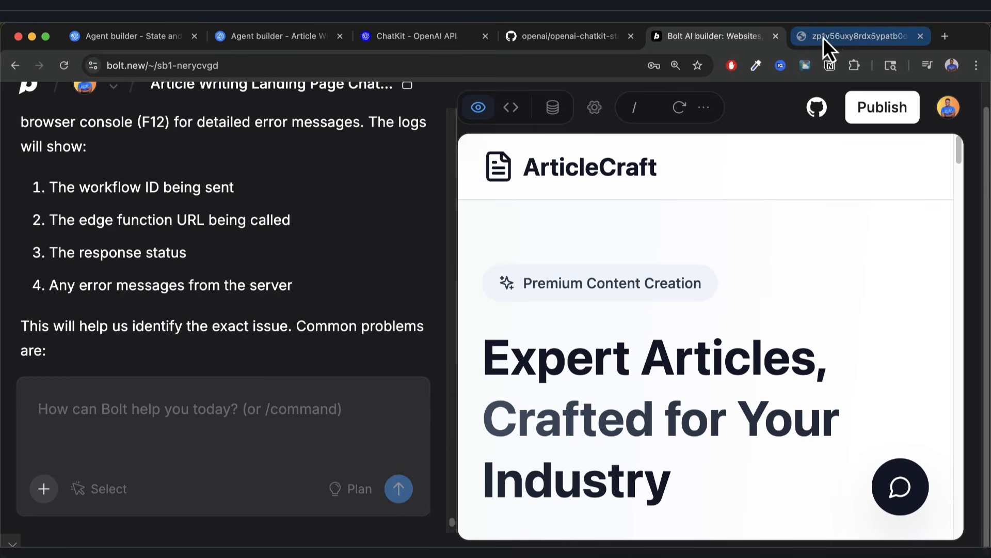
left_click(921, 36)
left_click(704, 107)
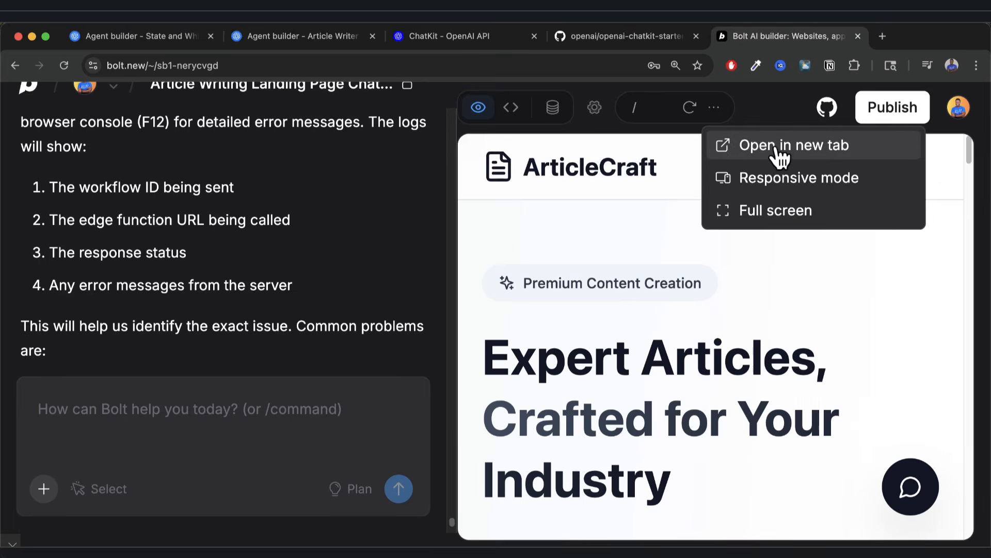
left_click(778, 147)
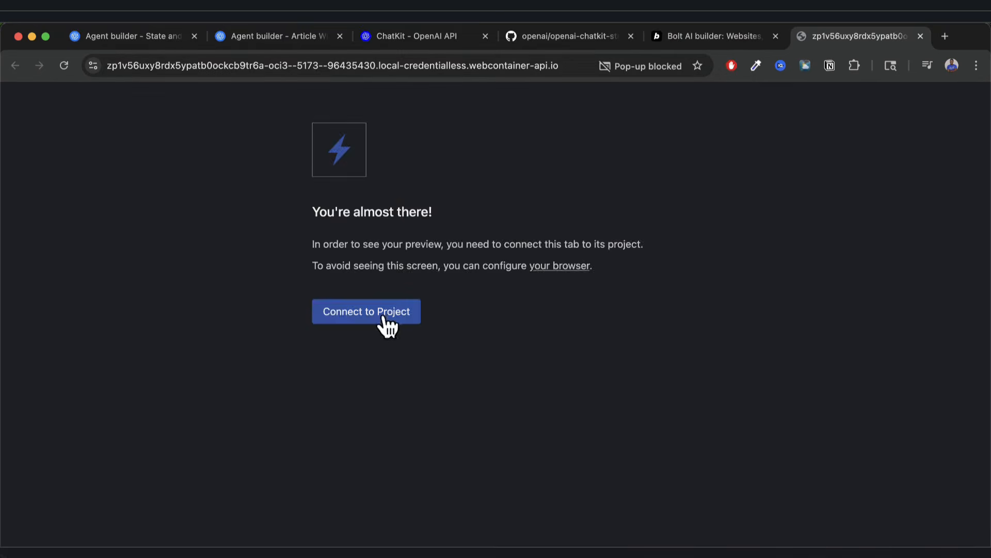
left_click(381, 314)
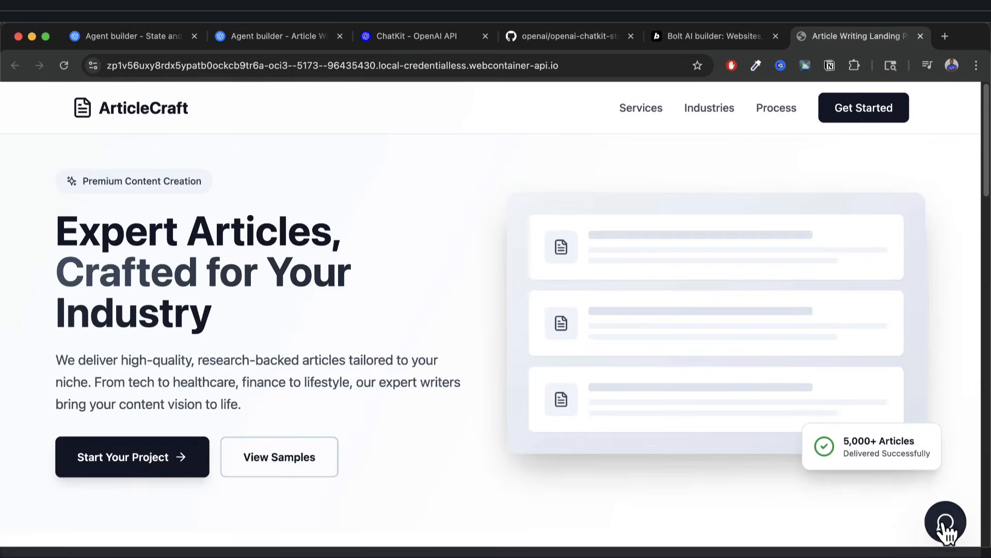
left_click(946, 522)
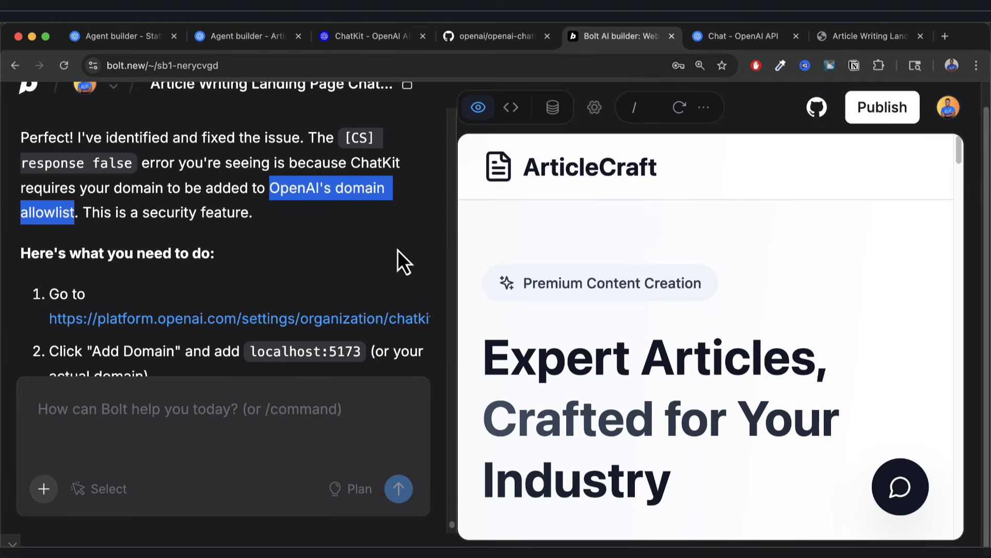
Go to OpenAI Platform's Security > Domain allowlist and begin adding a domain.
left_click(706, 41)
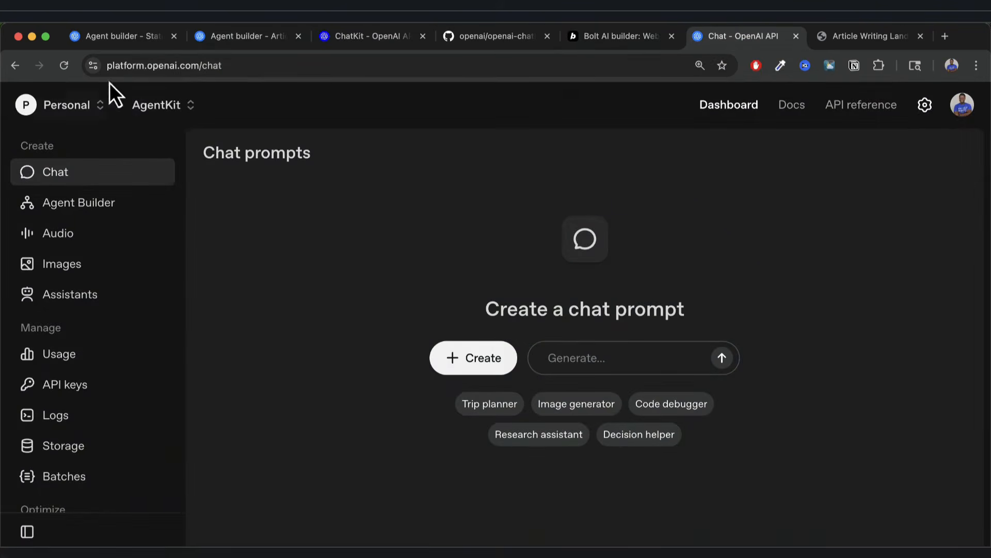
left_click(926, 106)
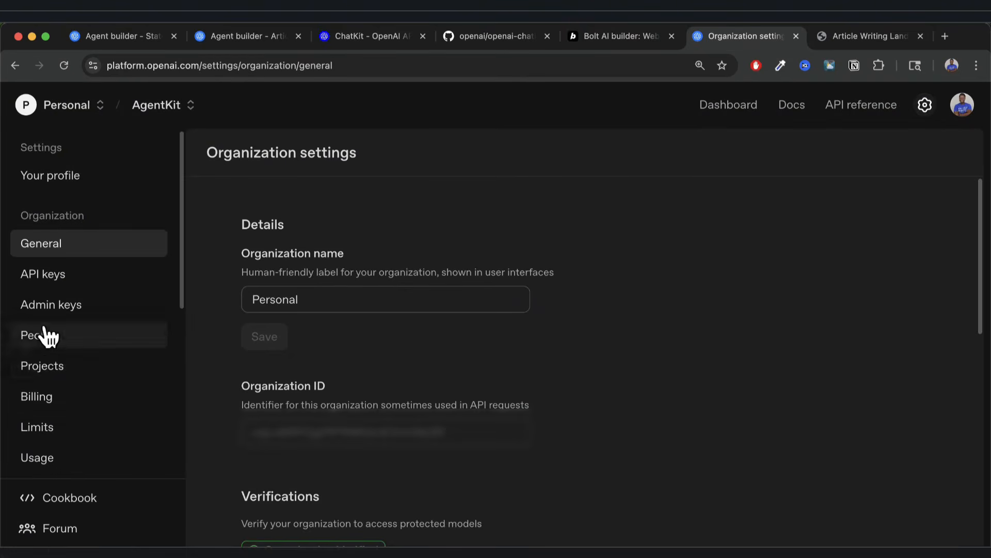
scroll(41, 346, "down", 4)
left_click(43, 361)
key("super+equal")
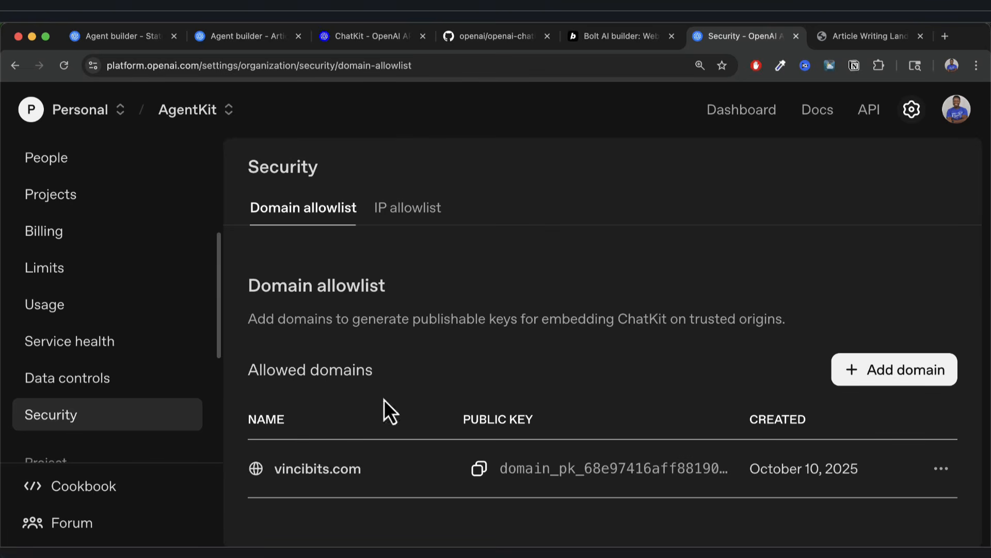
left_click(885, 369)
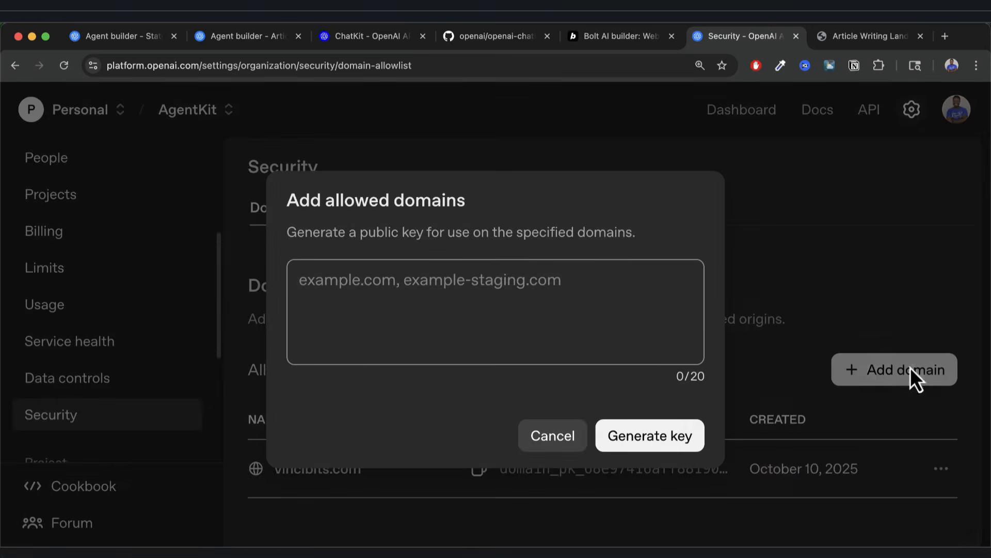
left_click(623, 37)
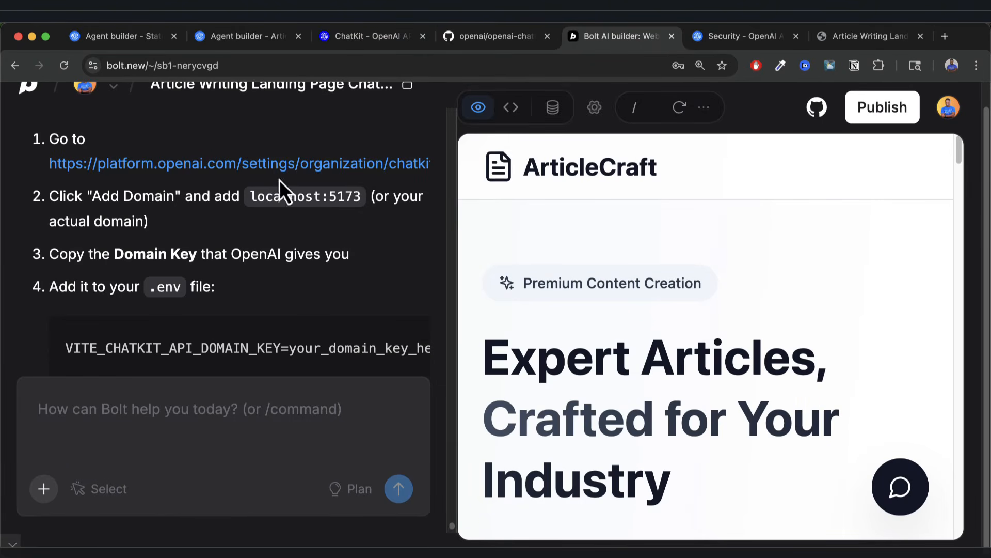
Publish the project, then open the article-writing-land-9dzs.bolt.host link from Bolt's reply in a new tab.
left_click(889, 109)
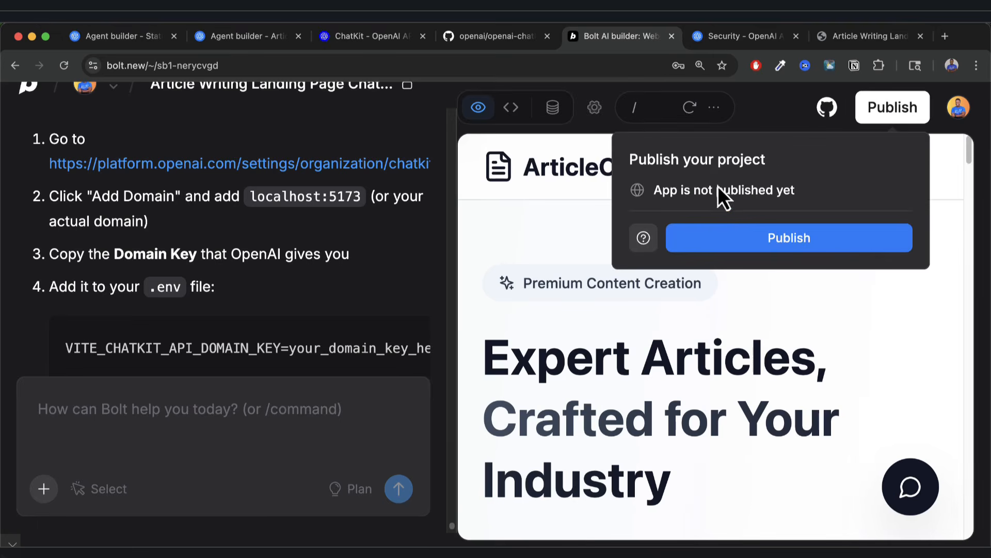
left_click(814, 242)
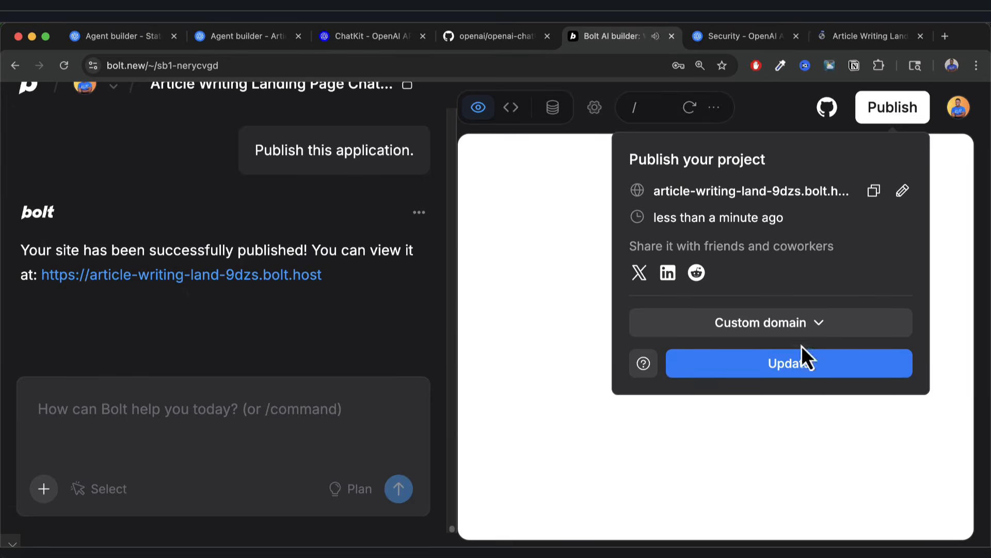
right_click(278, 276)
left_click(315, 281)
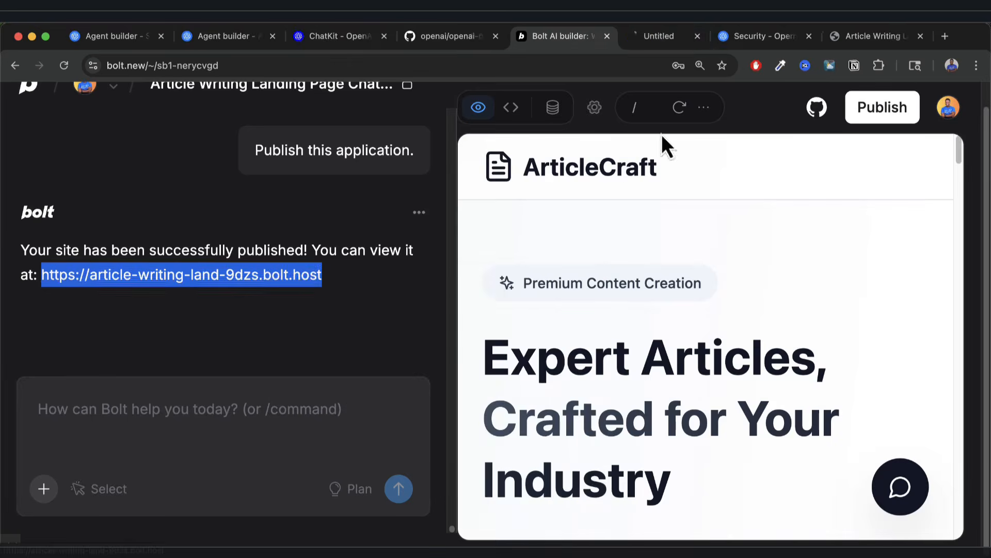
left_click(644, 38)
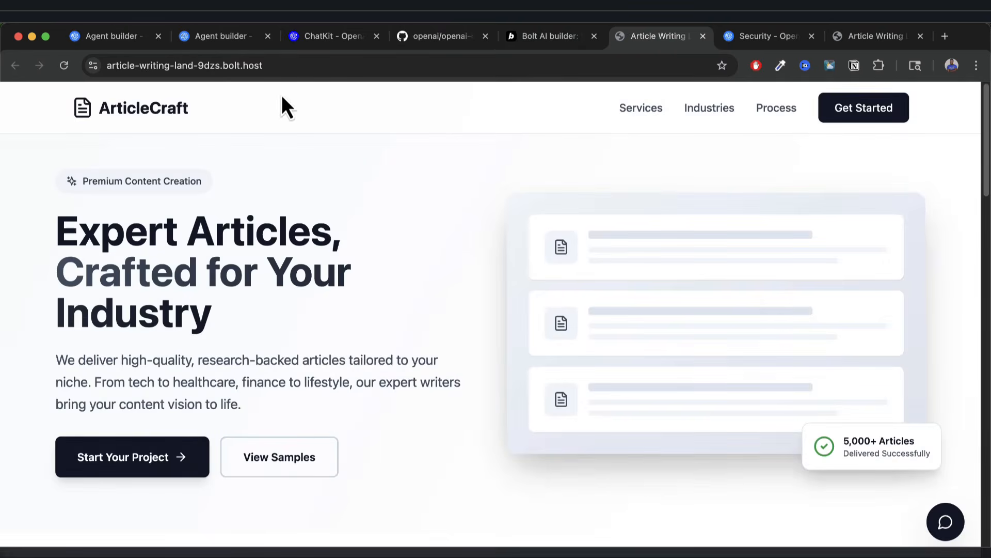
Copy the live site URL article-writing-land-9dzs.bolt.host from the address bar.
left_click(310, 60)
double_click(313, 61)
triple_click(346, 65)
key("super+c")
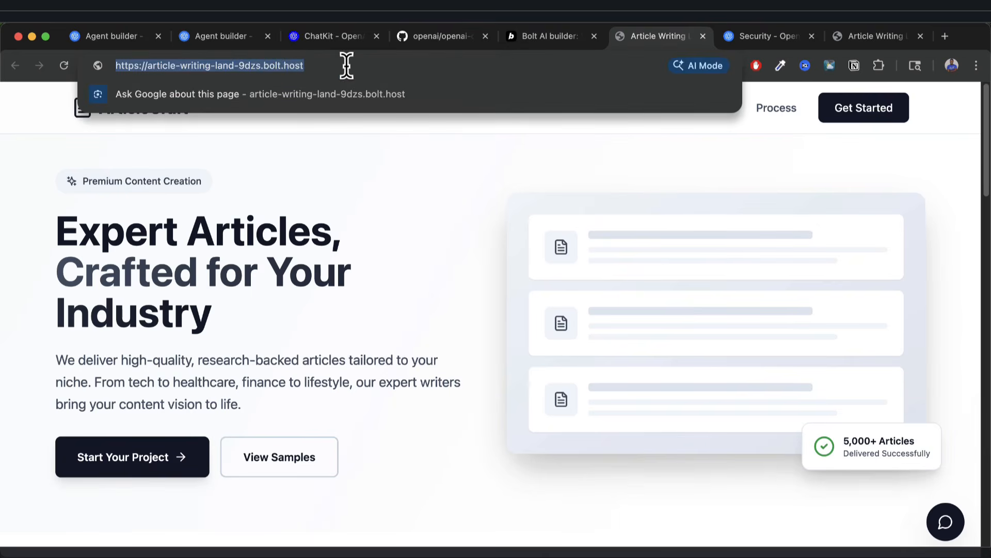
left_click(547, 34)
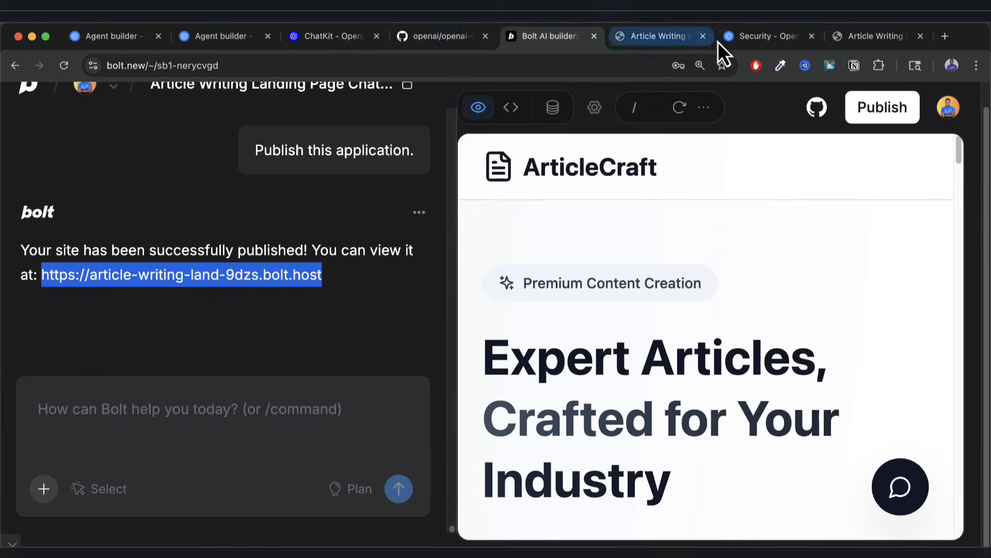
Add article-writing-land-9dzs.bolt.host to the ChatKit domain allowlist and copy its generated public key.
left_click(758, 41)
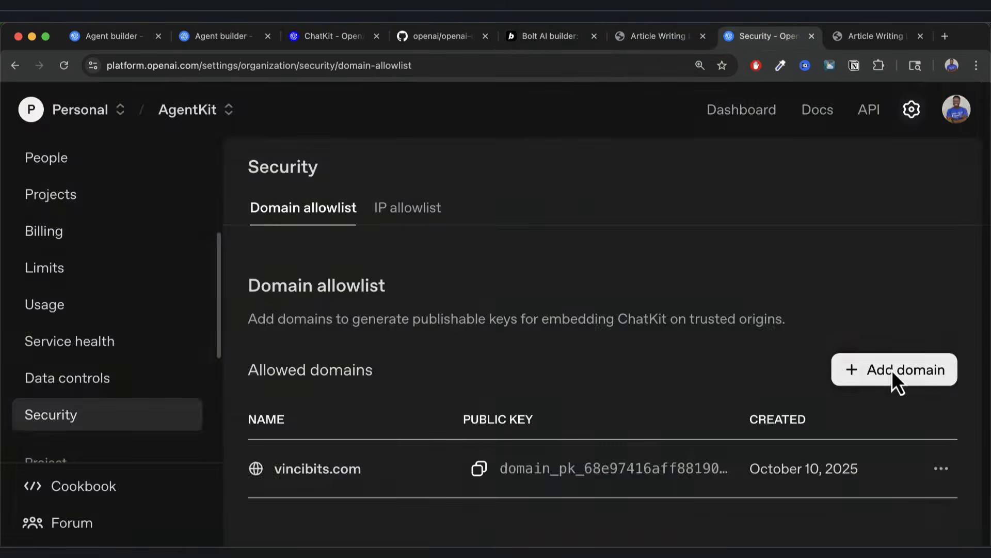
left_click(897, 375)
left_click(537, 316)
key("super+v")
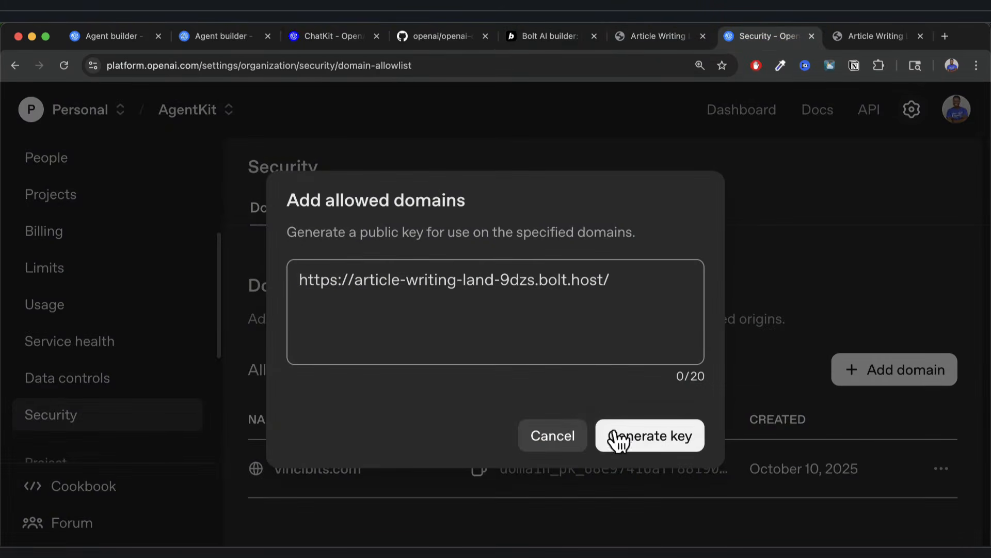
left_click(660, 441)
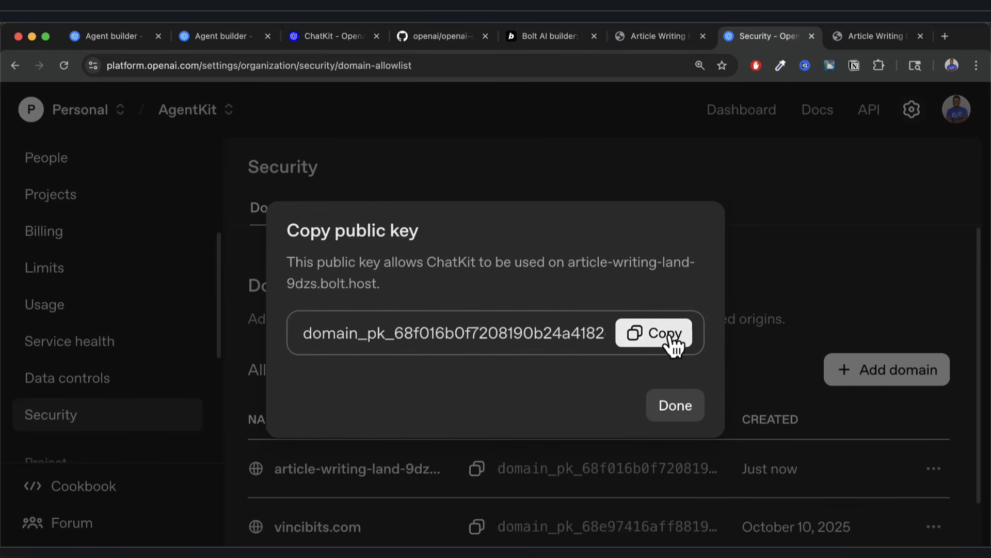
left_click(544, 36)
scroll(339, 292, "up", 10)
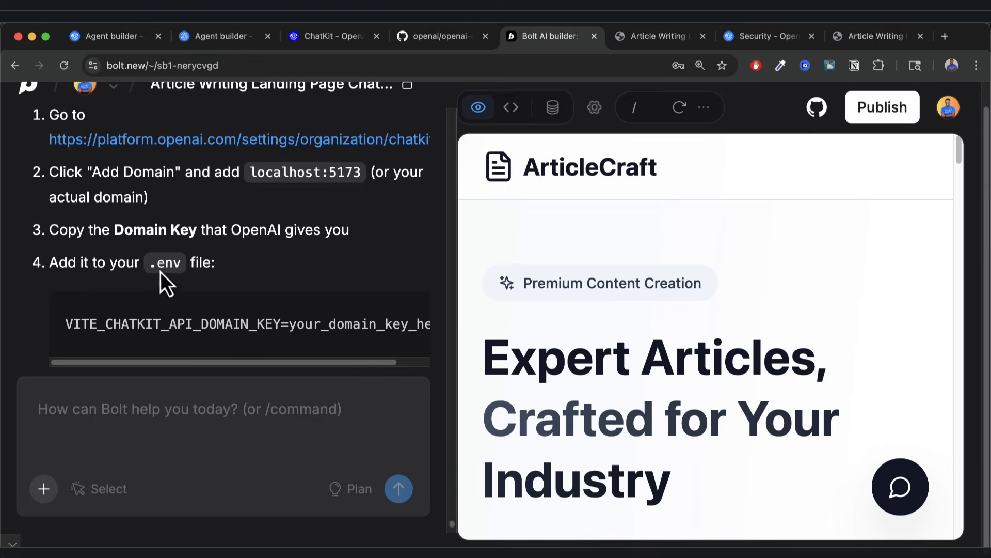
Open the project's .env file in Code view and delete the stray pasted key line.
left_click(512, 110)
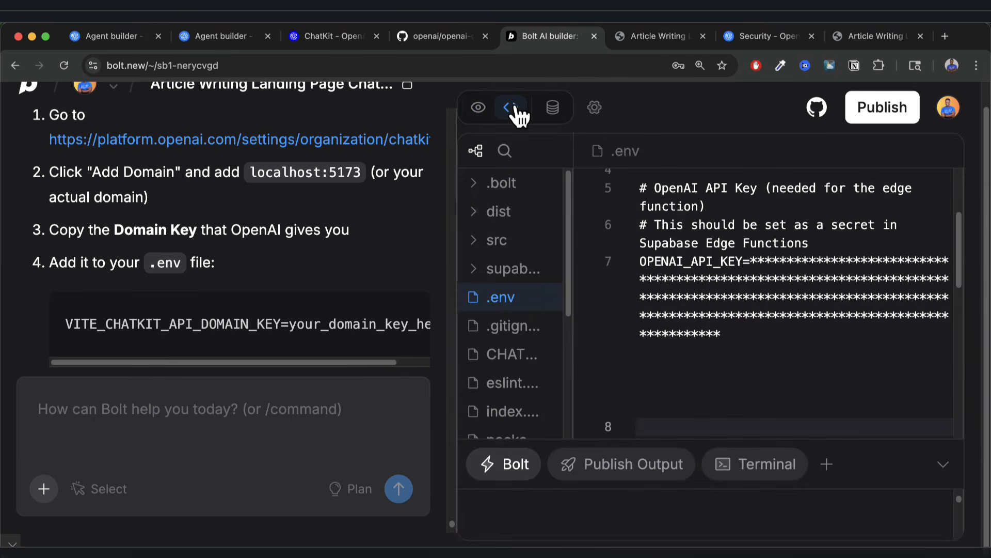
left_click(513, 326)
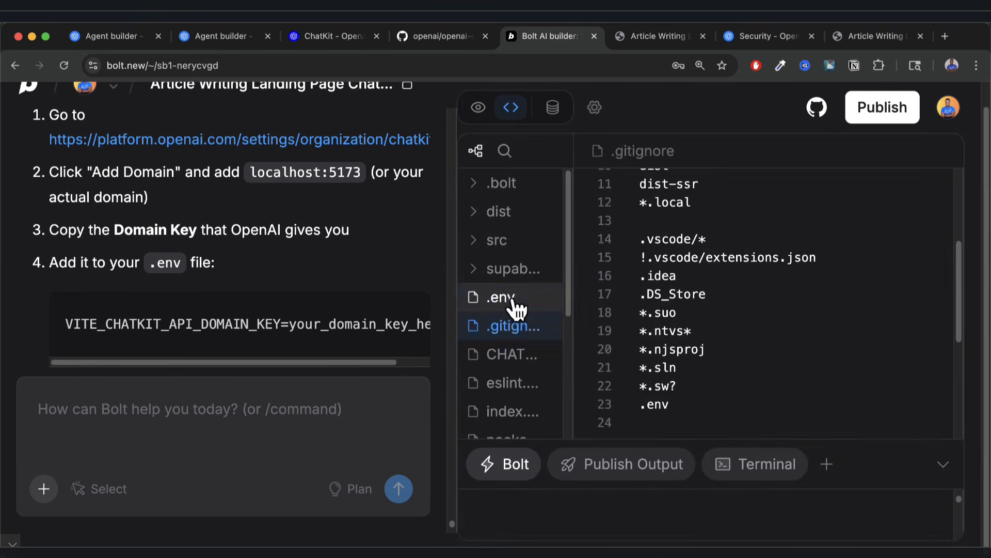
left_click(514, 305)
scroll(753, 327, "down", 5)
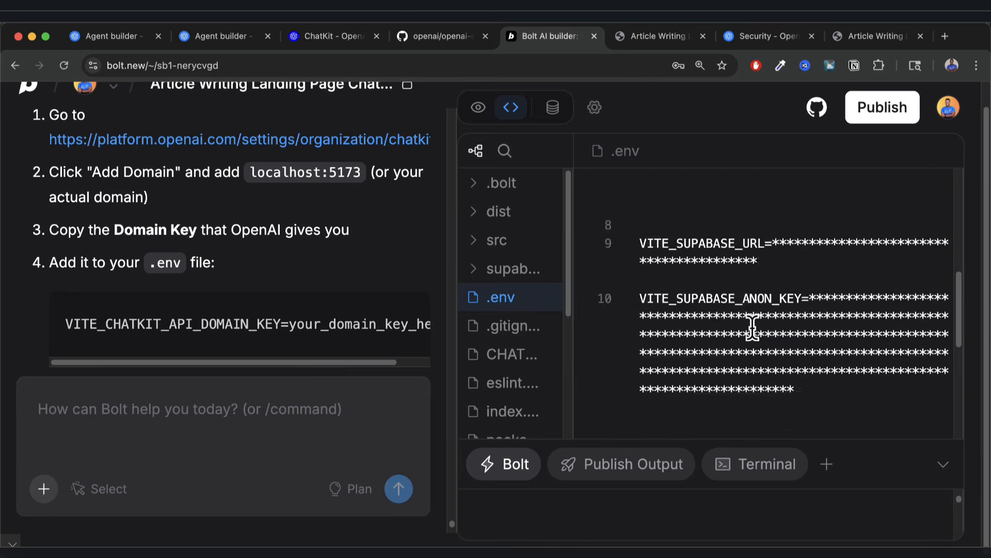
scroll(752, 328, "up", 10)
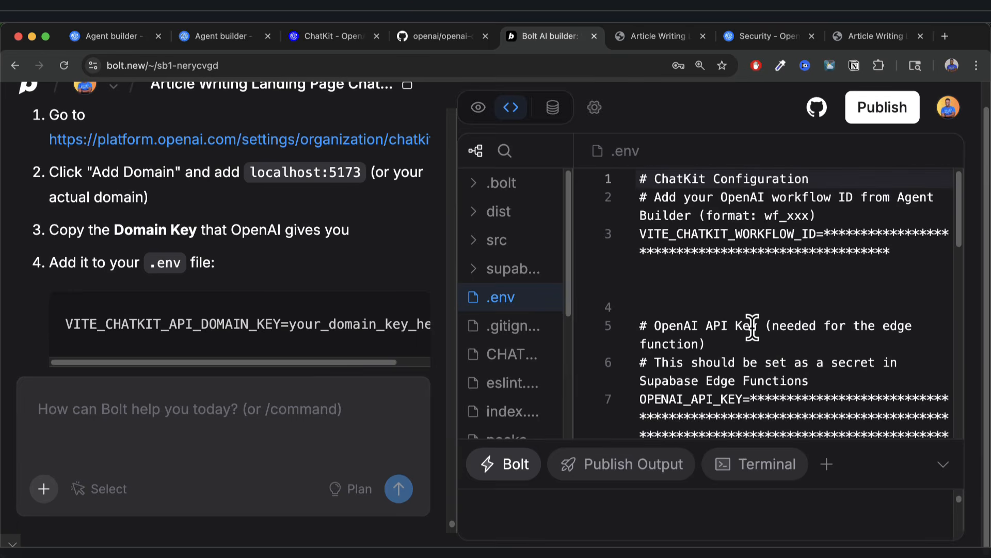
key("super+v")
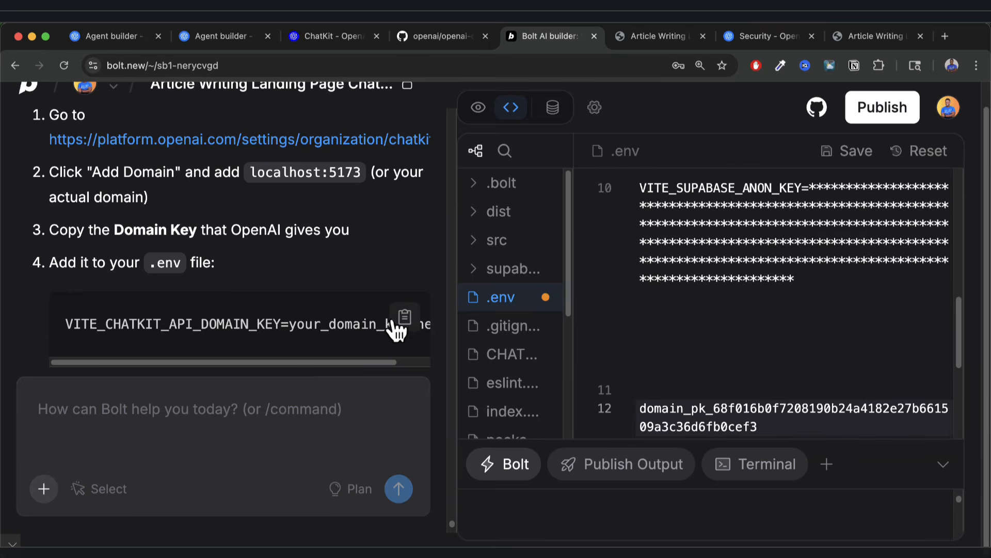
left_click(407, 321)
left_click(639, 377)
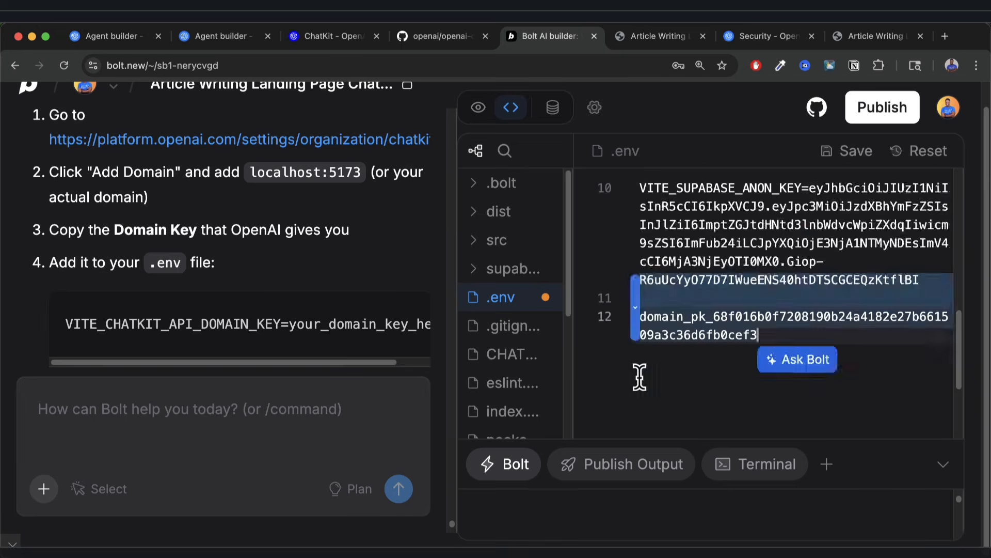
left_click_drag(757, 394, 639, 377)
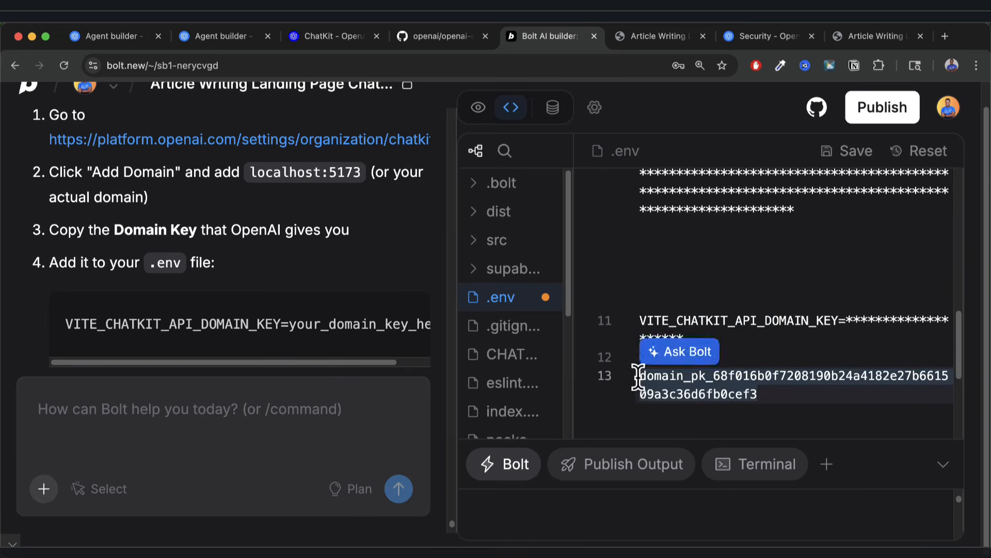
key("BackSpace")
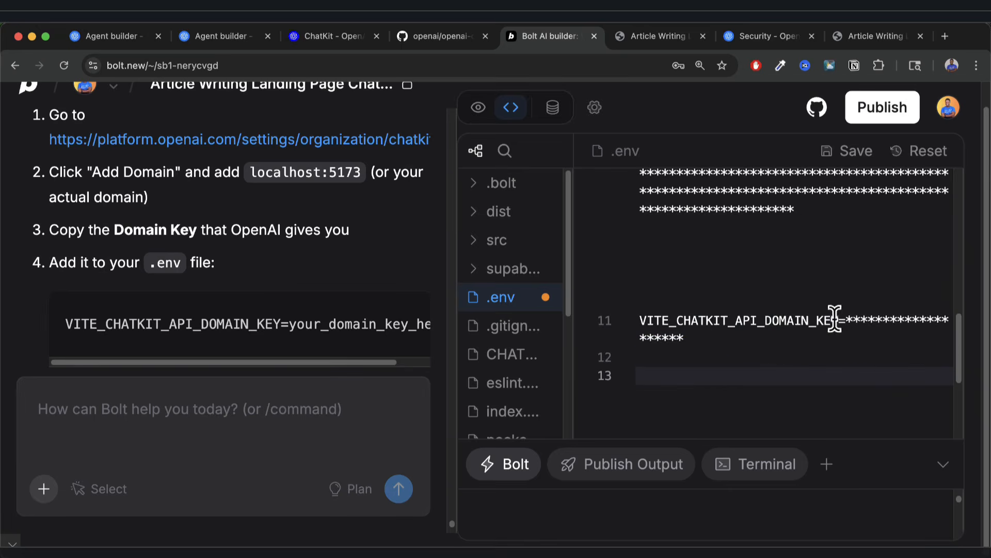
Replace the your_domain_key_here placeholder for VITE_CHATKIT_API_DOMAIN_KEY with the copied domain key.
left_click(850, 321)
left_click_drag(849, 321, 700, 343)
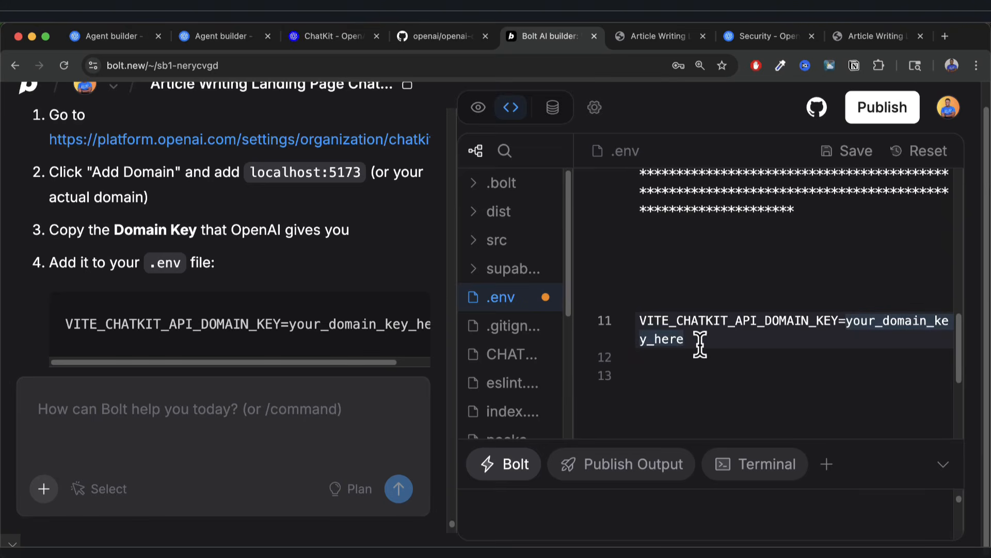
key("super+v")
left_click(783, 423)
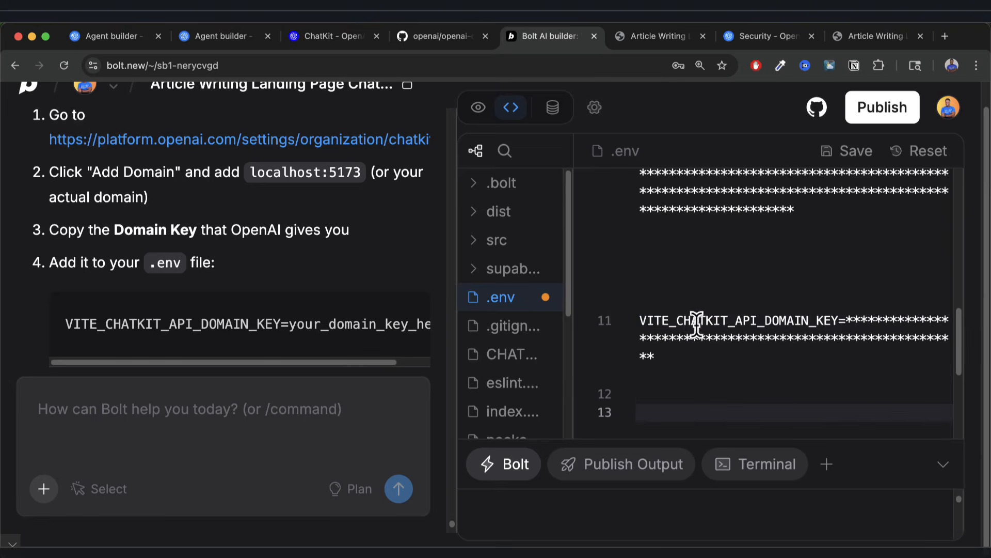
scroll(283, 258, "down", 1)
scroll(283, 257, "down", 5)
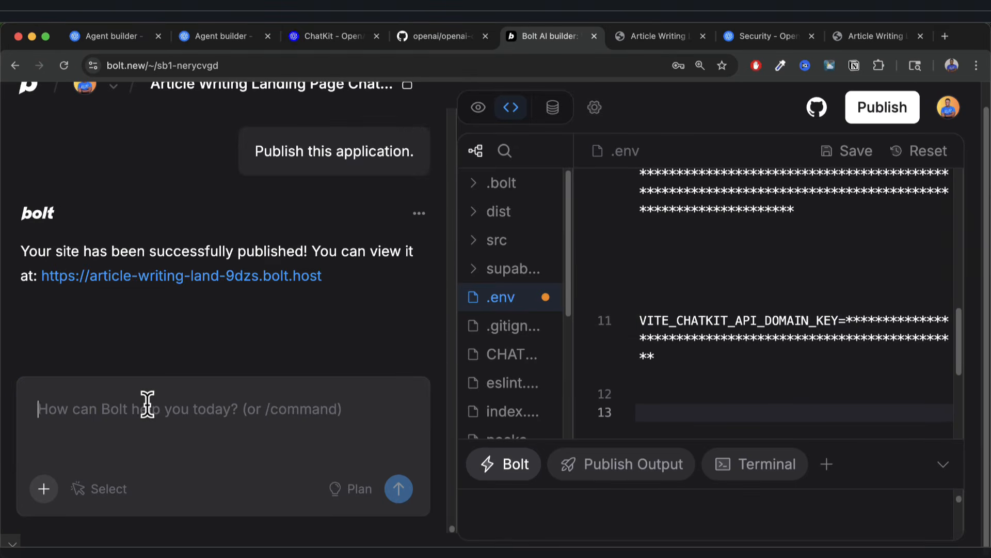
Send Bolt the chat message 'restart the server as I have added the api domain key'.
type("restart the server as I h")
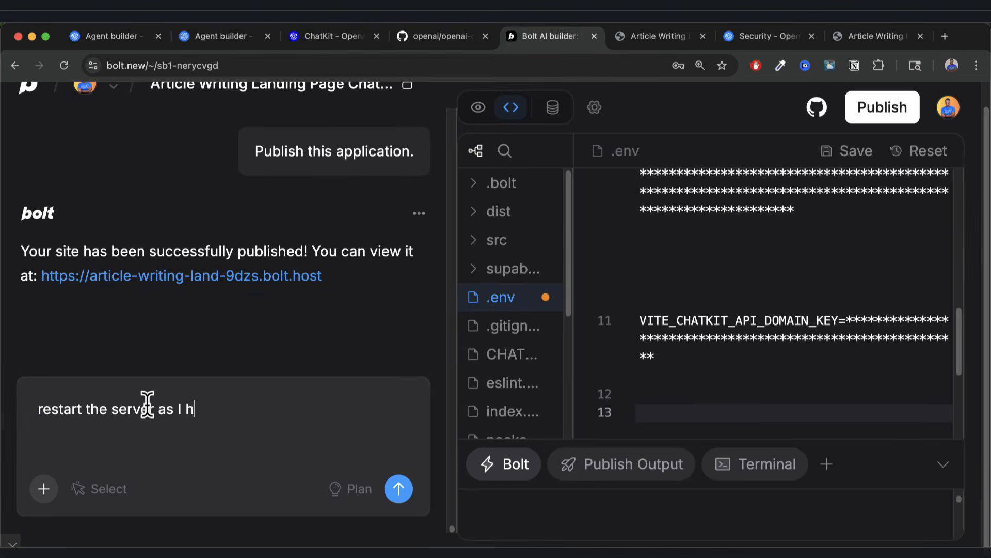
type("ave added the")
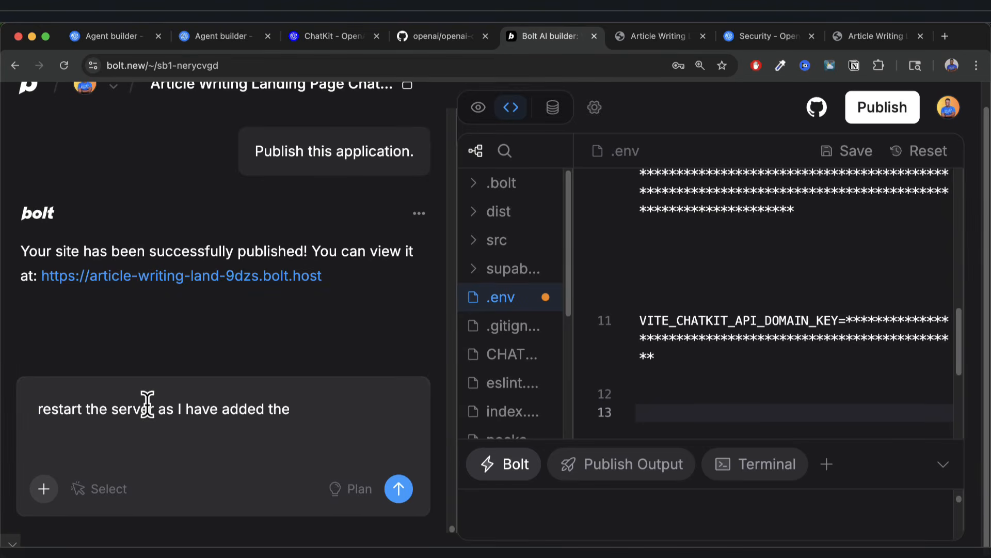
type(" api domain key")
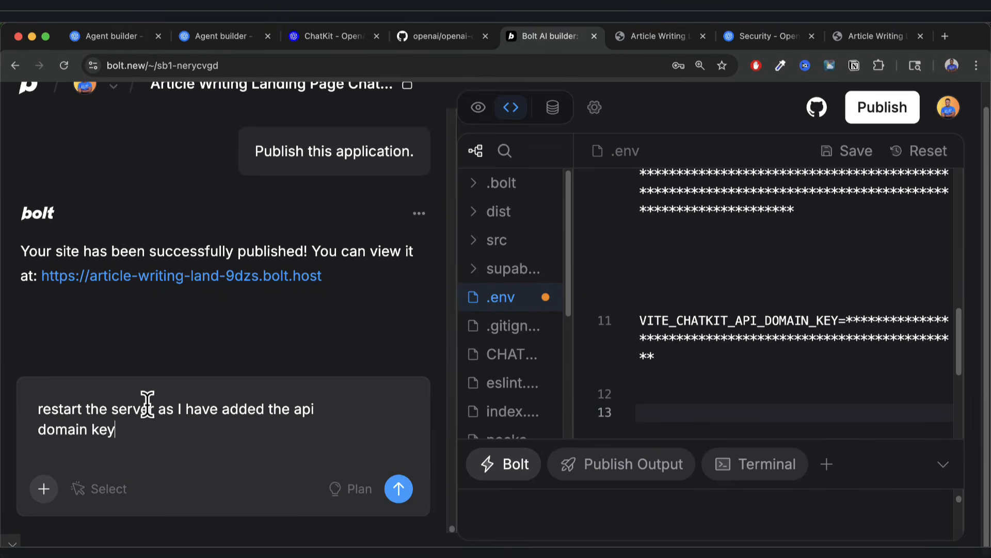
key("Return")
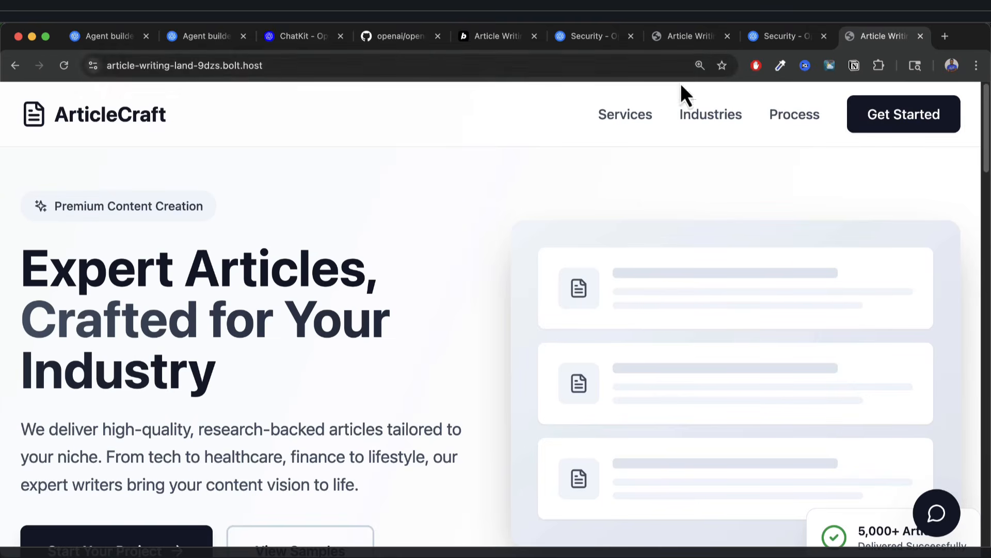
left_click(784, 37)
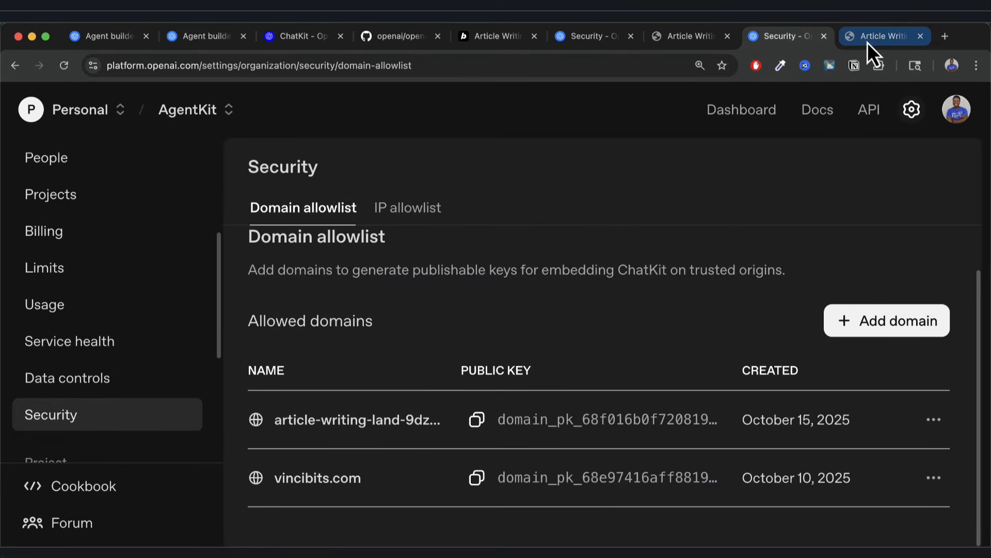
left_click(485, 38)
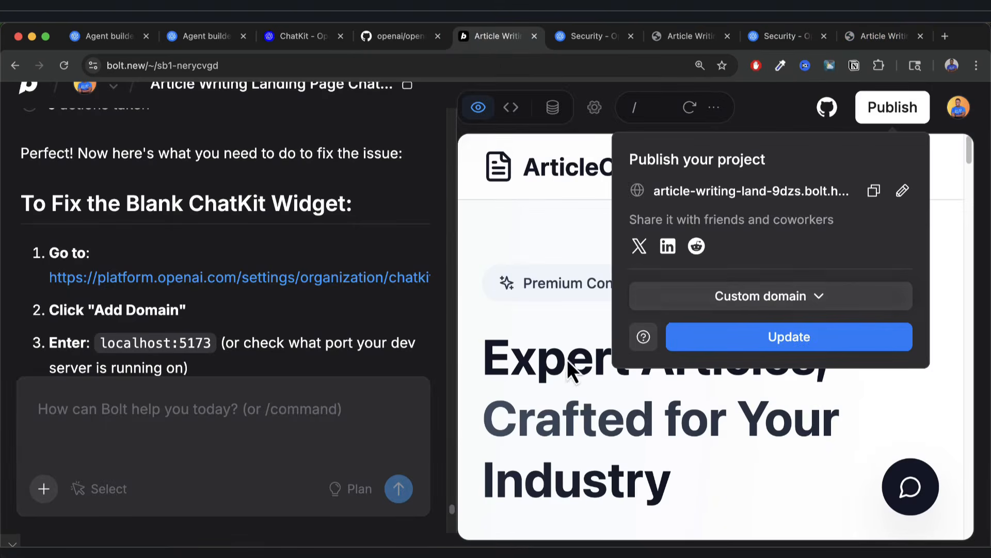
left_click(535, 322)
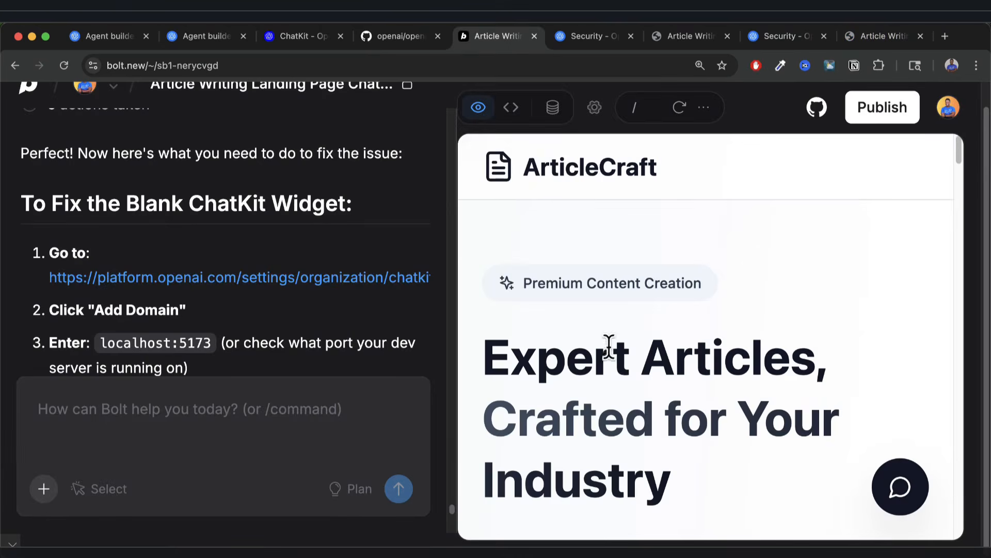
left_click(887, 114)
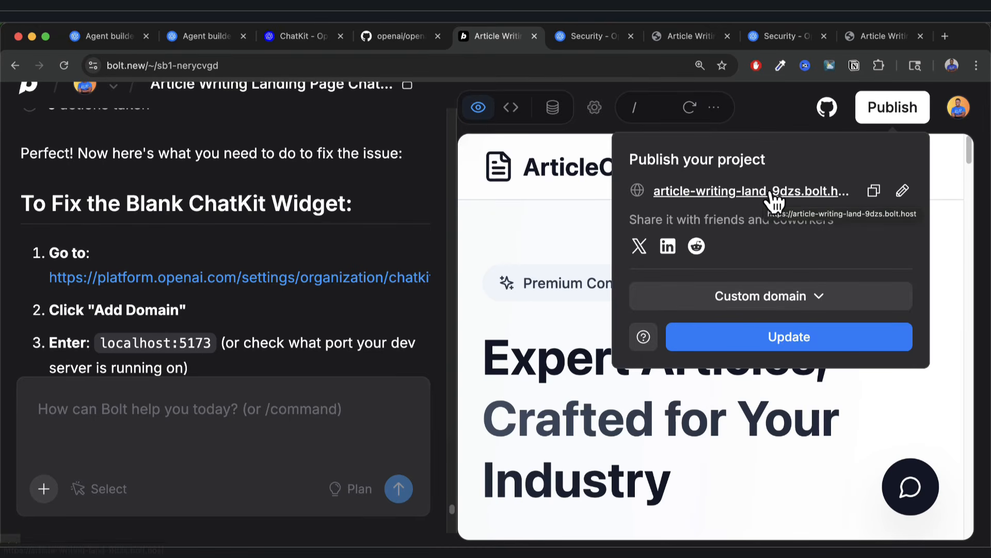
left_click(533, 240)
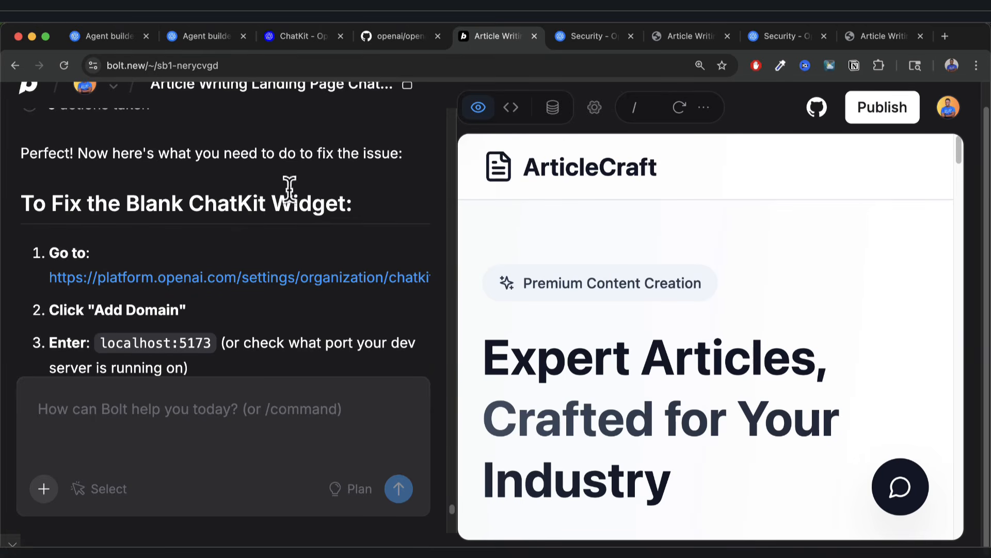
left_click(674, 38)
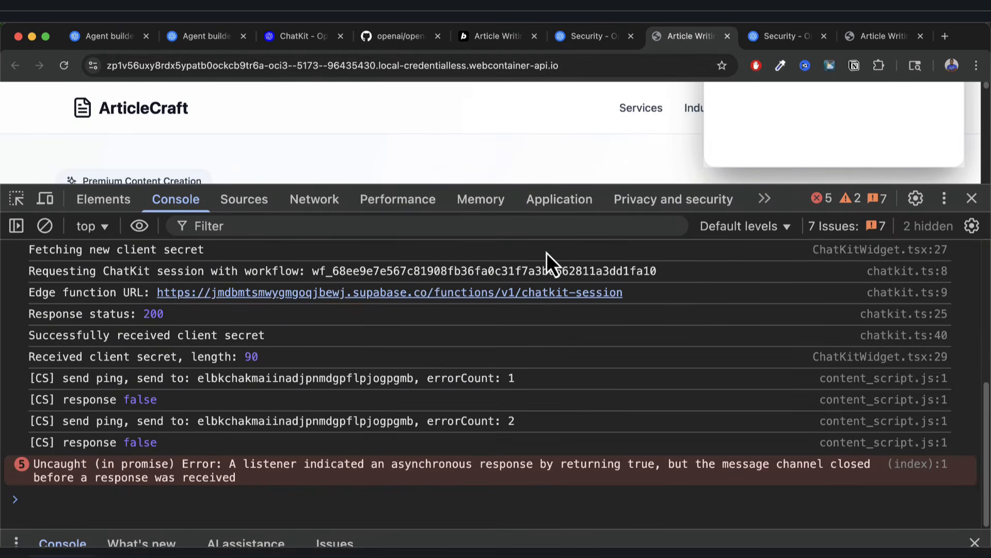
left_click(871, 38)
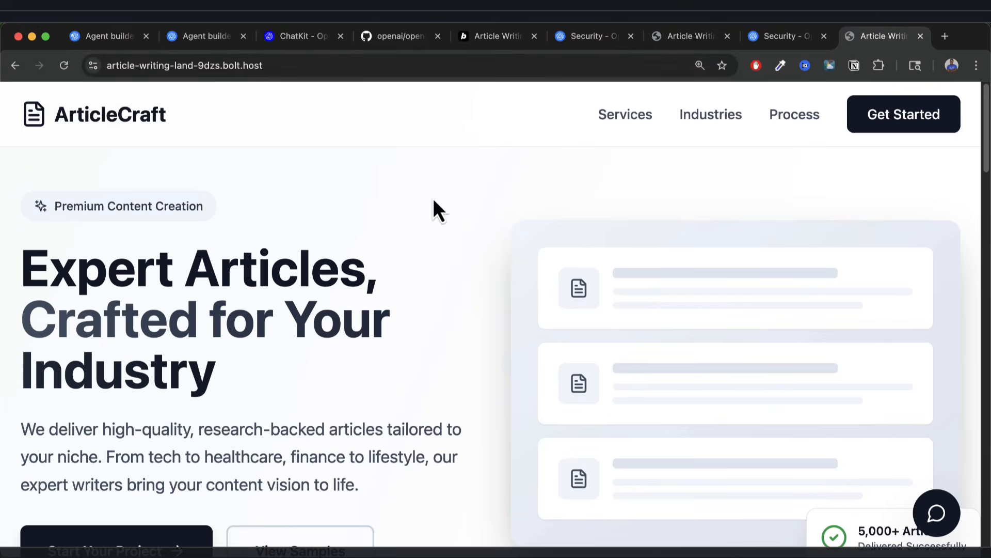
Open the site's chat widget and send 'write me an article on cars and dragons.'.
key("super+minus")
scroll(702, 414, "down", 2)
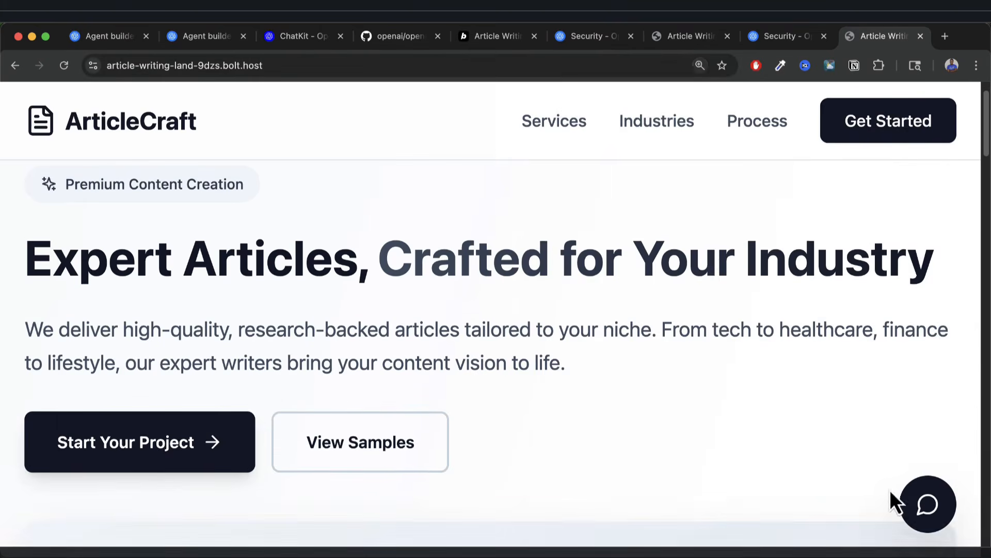
left_click(928, 504)
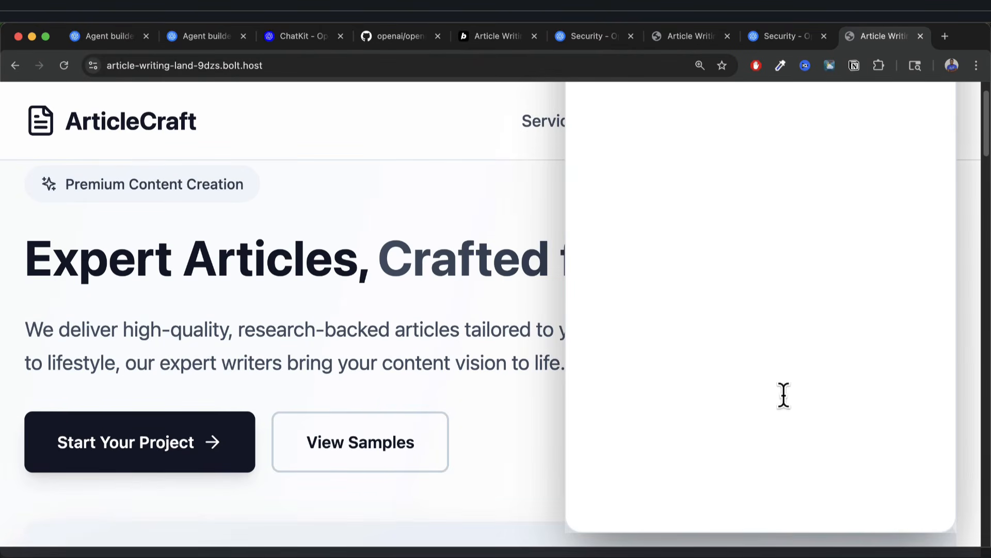
key("super+minus")
key("super+equal")
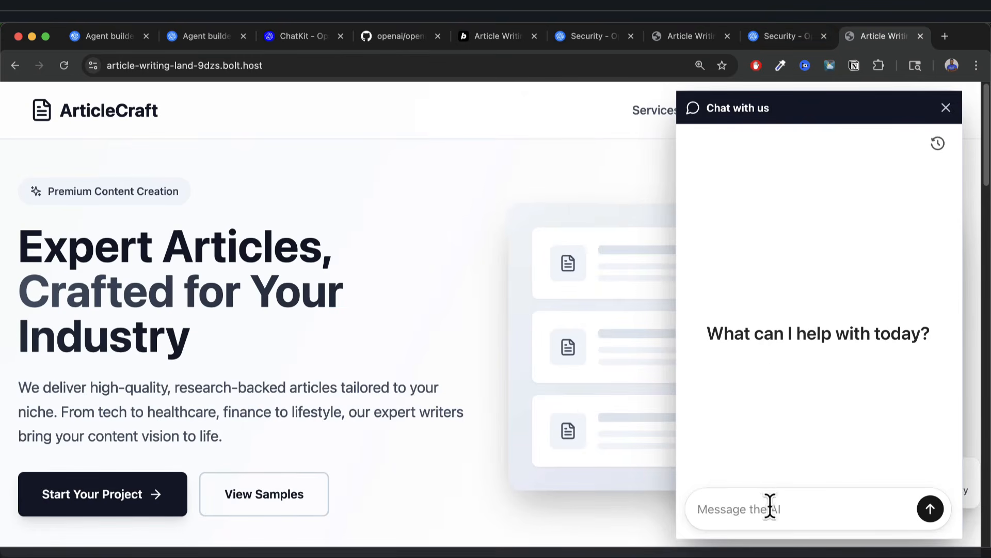
type("write me an article on")
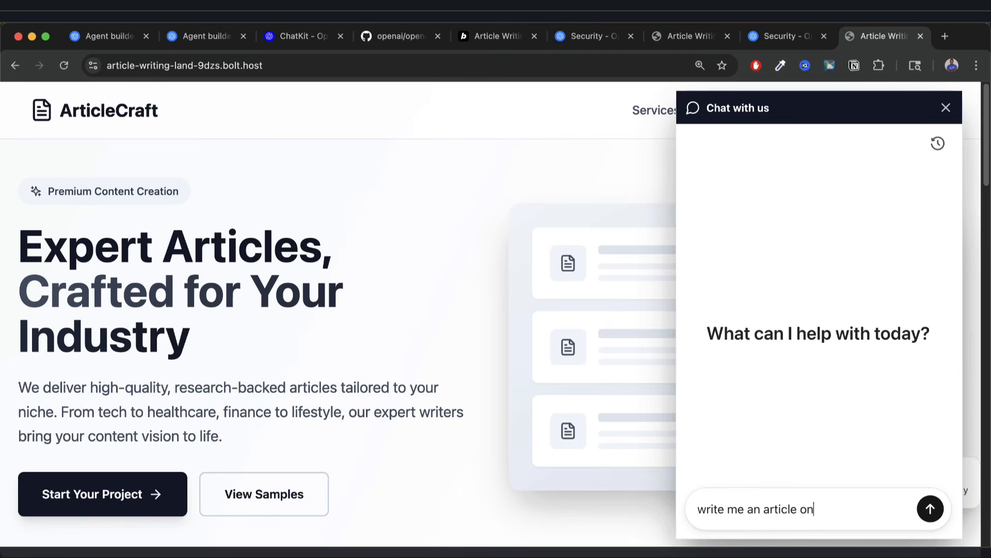
type("cars and dragons")
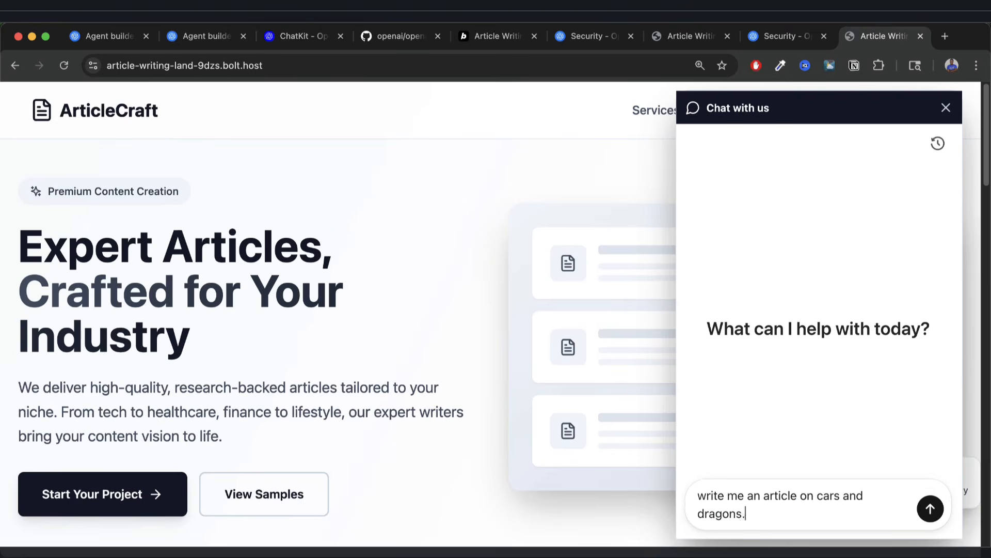
type(".")
key("Return")
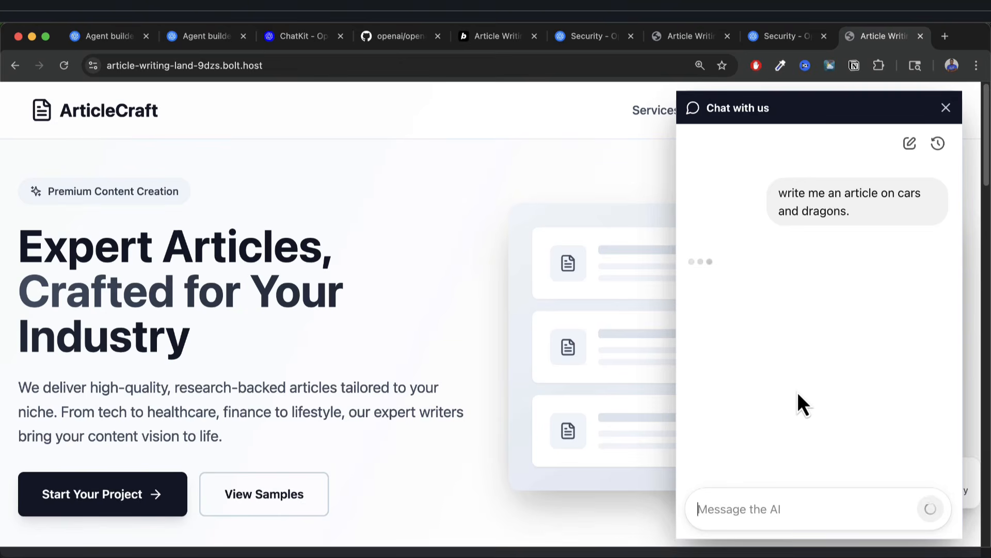
Check the workflow's Format Agent and End nodes, then return to the ArticleCraft site.
left_click(224, 42)
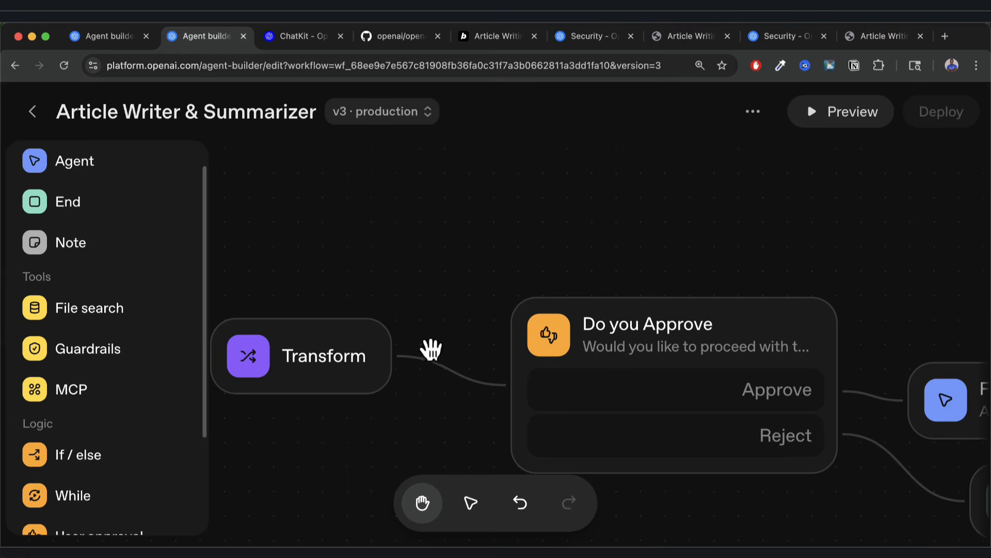
left_click_drag(675, 262, 582, 259)
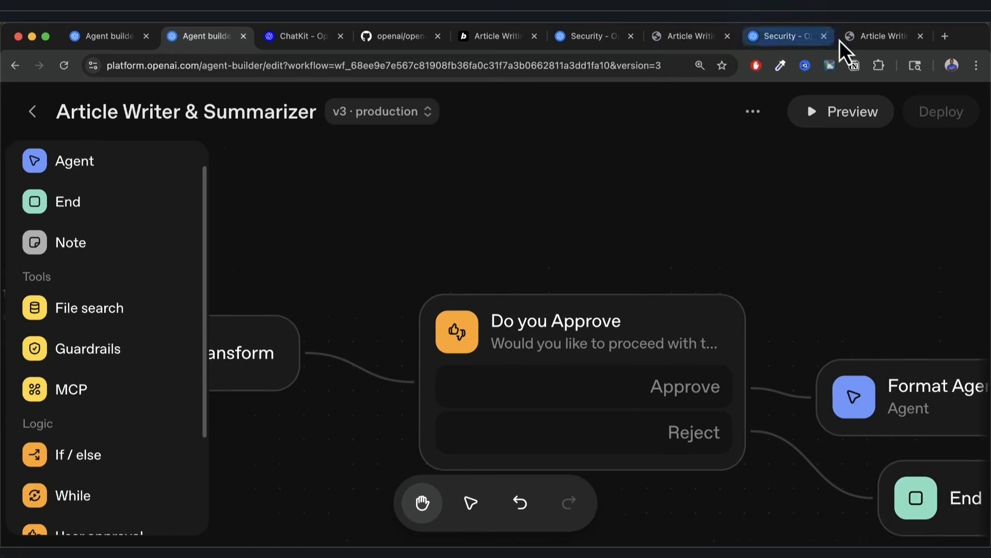
left_click(872, 37)
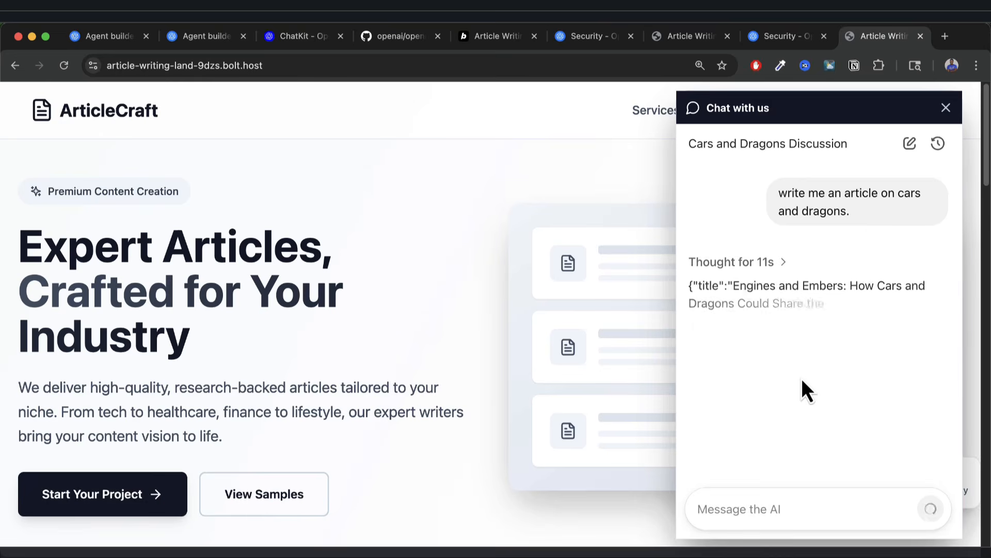
Scroll through the cars and dragons approval card and approve the draft.
key("super+equal")
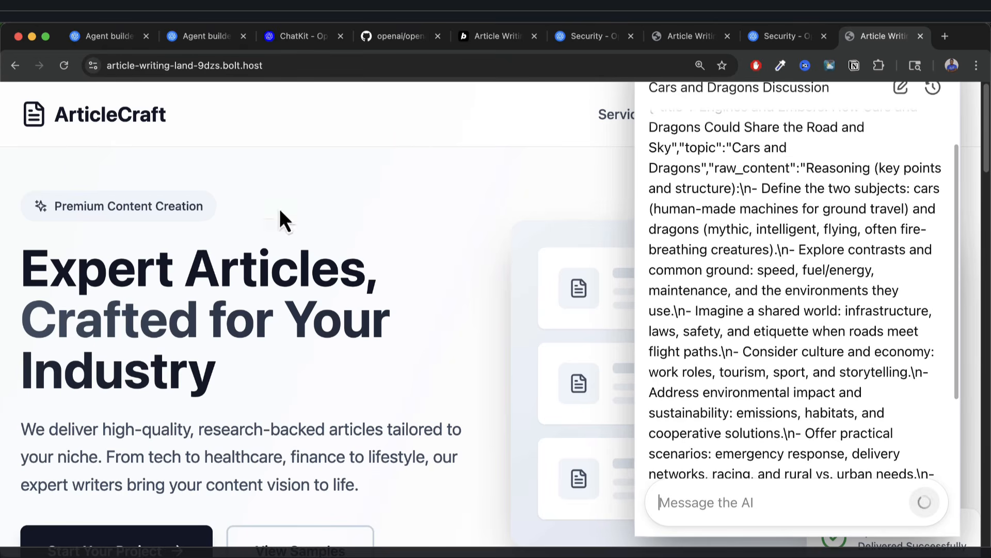
scroll(746, 330, "down", 10)
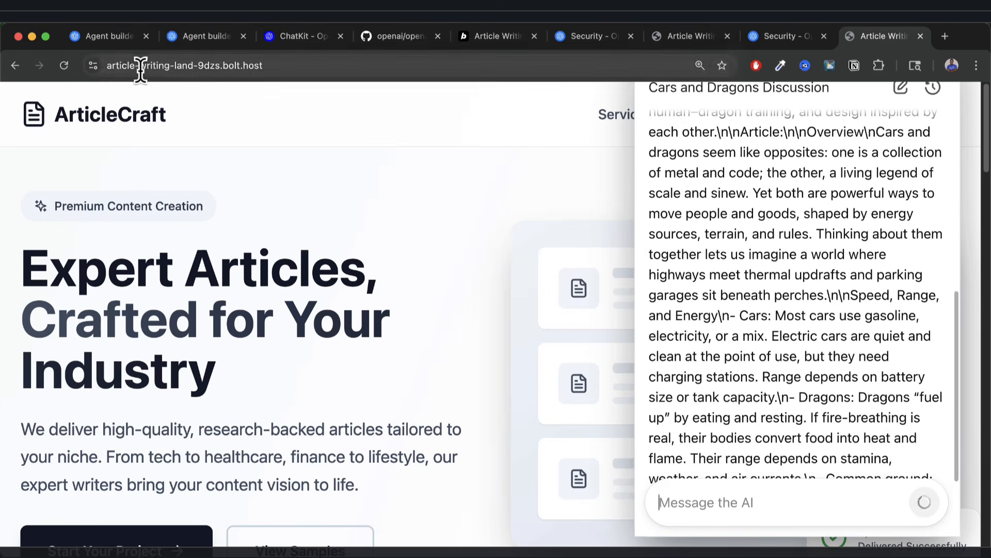
scroll(887, 429, "down", 6)
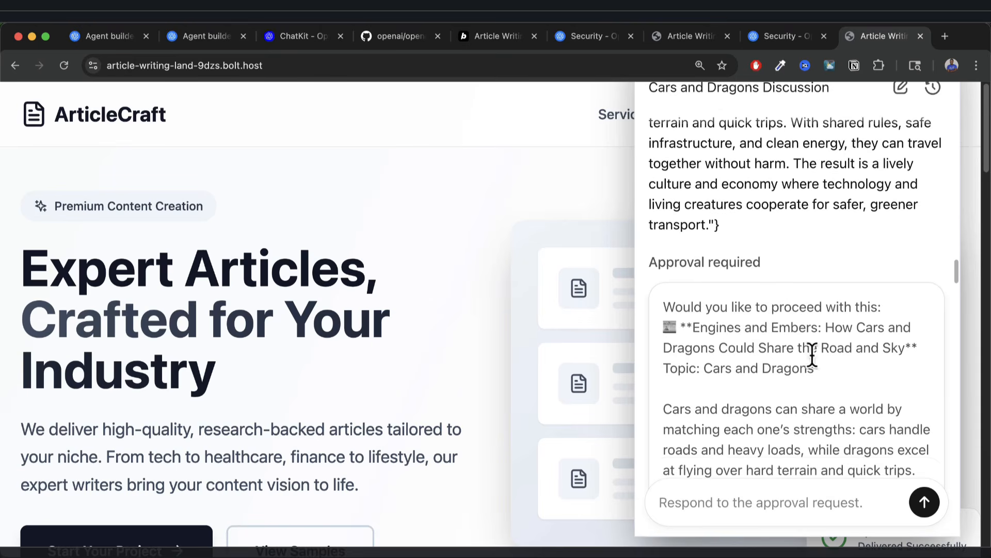
scroll(808, 384, "down", 15)
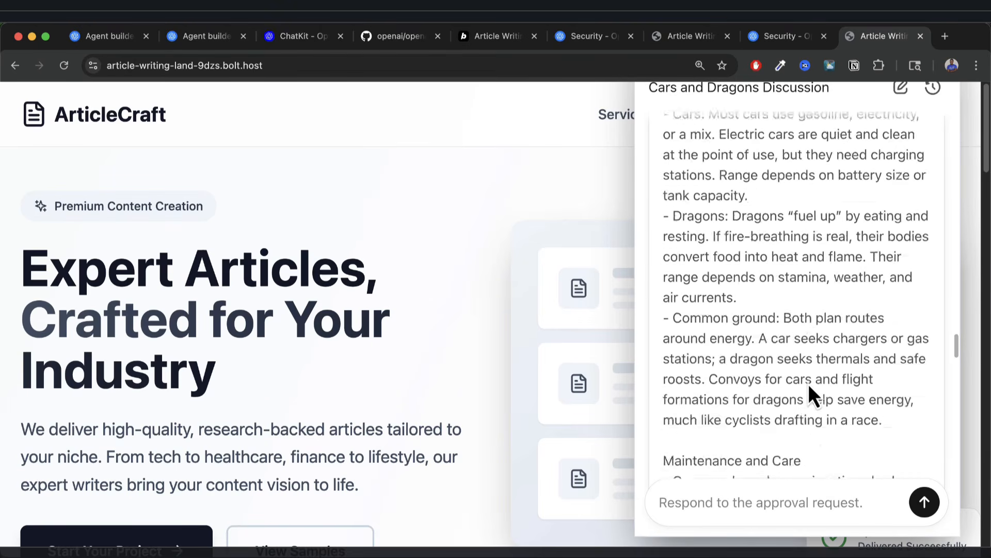
scroll(808, 383, "down", 20)
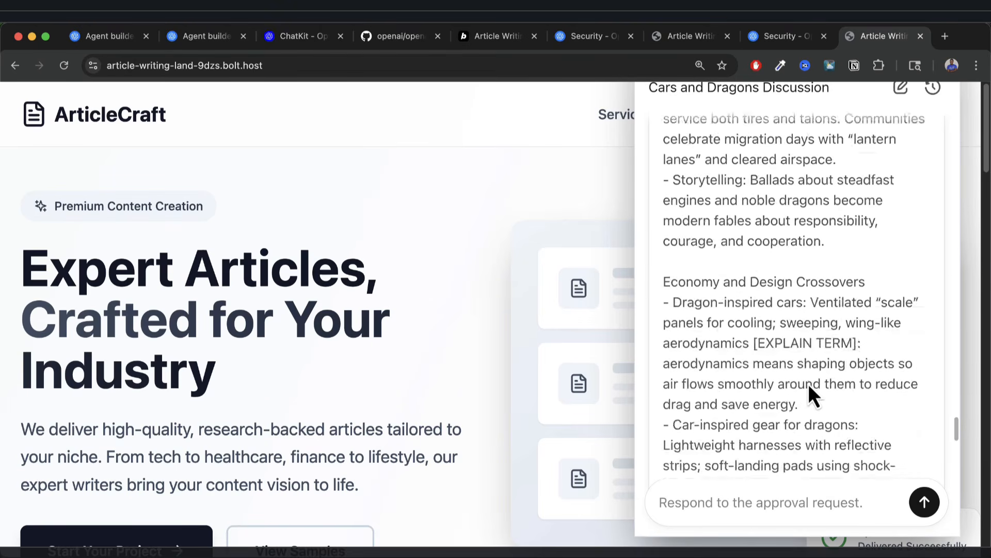
scroll(807, 383, "down", 20)
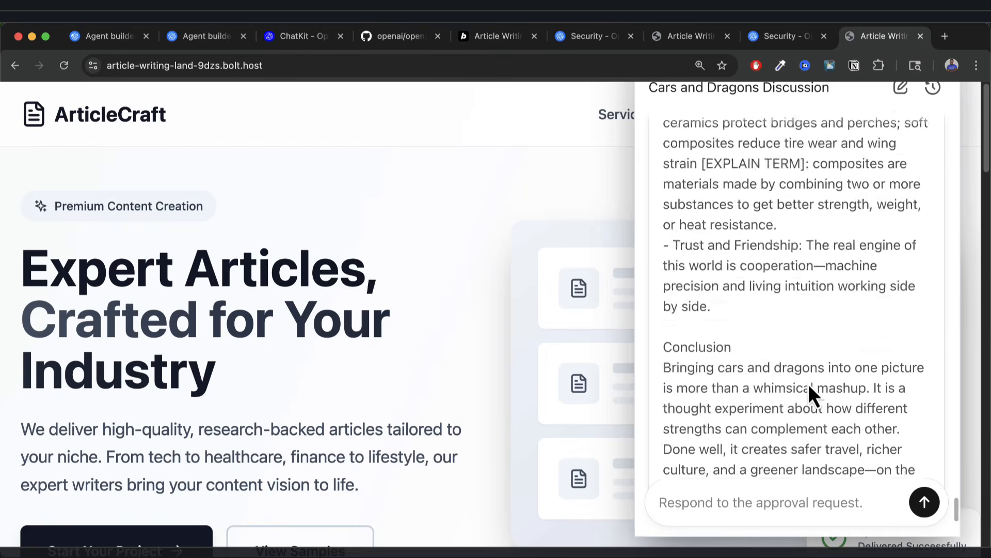
left_click(691, 393)
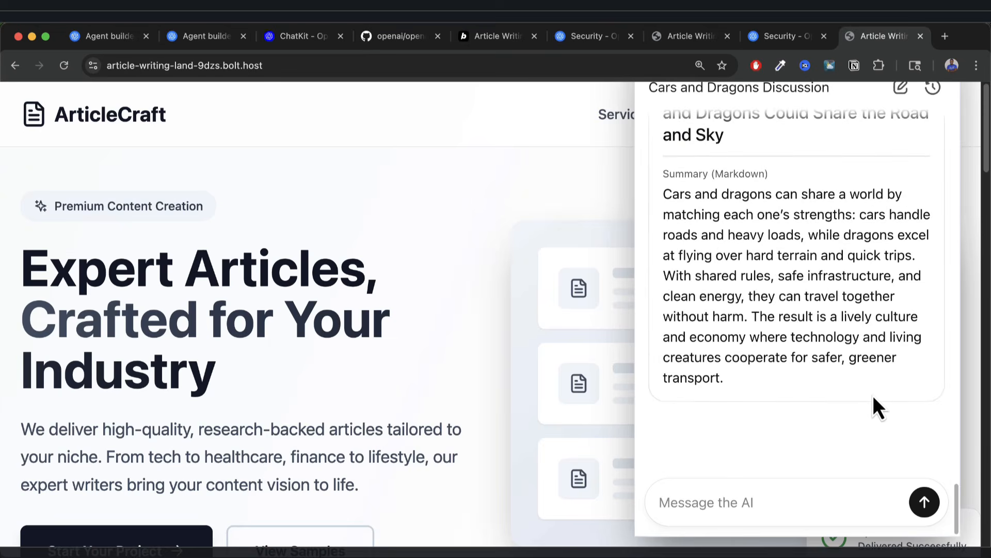
Review the Article details titled 'Engines and Embers: How Cars and Dragons Could Share the Road and Sky'.
scroll(835, 316, "up", 4)
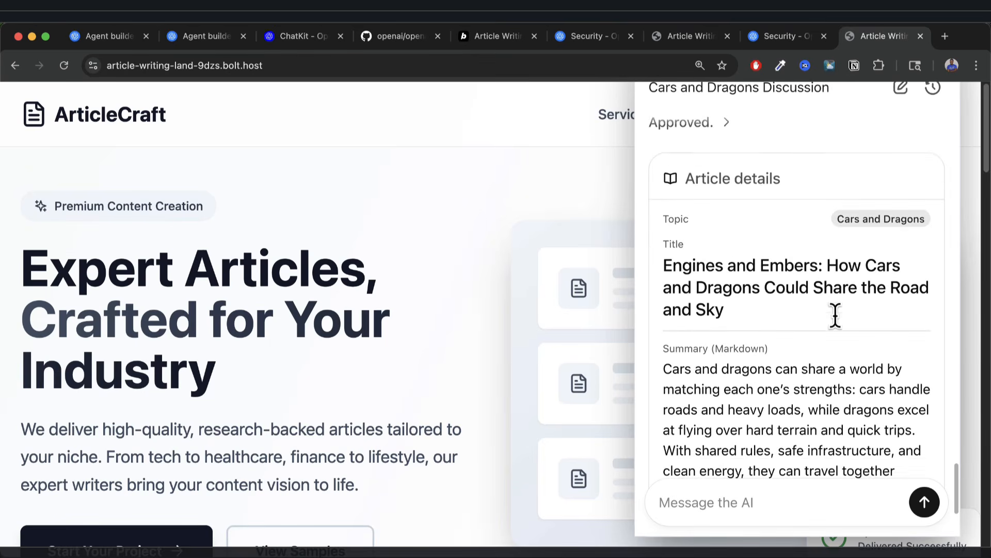
scroll(702, 195, "up", 1)
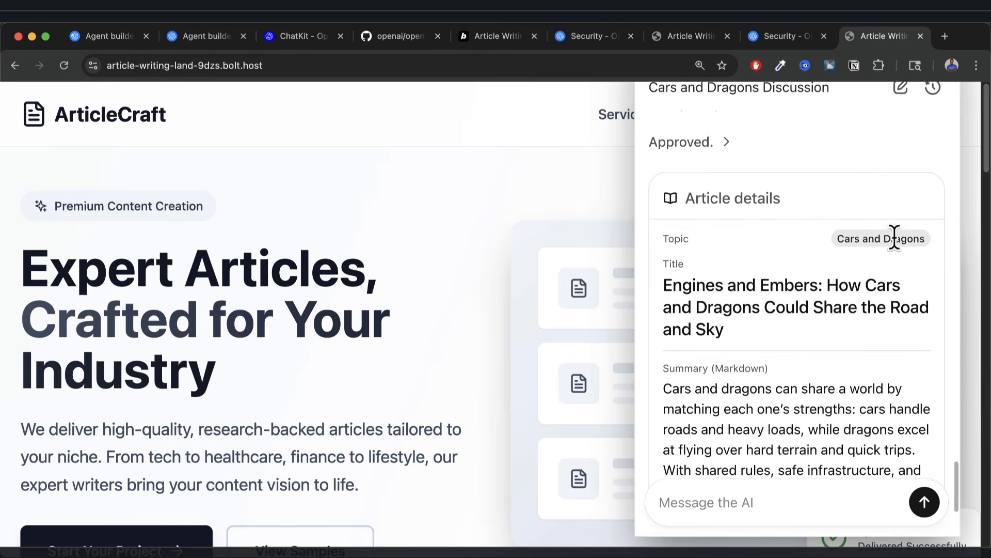
left_click_drag(664, 282, 789, 331)
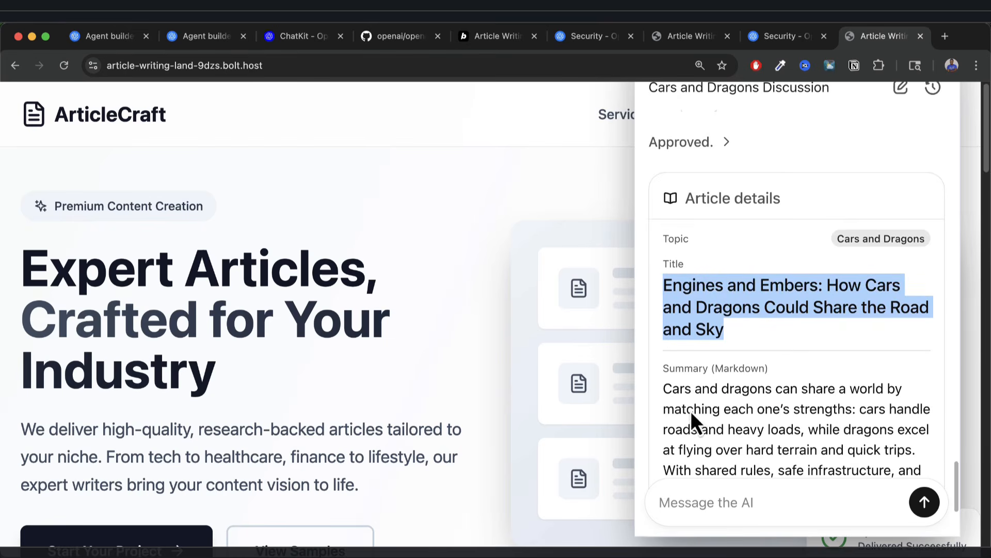
scroll(692, 413, "down", 3)
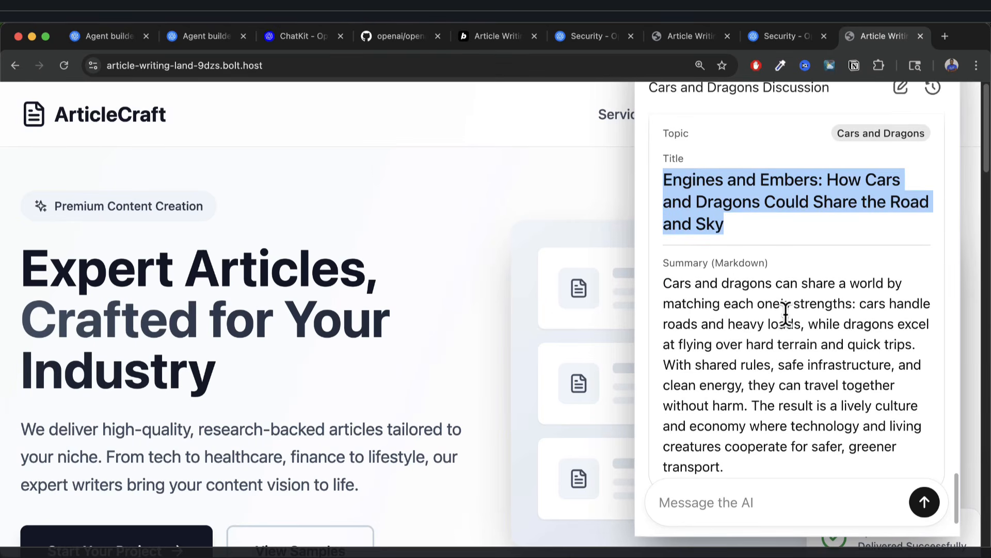
left_click_drag(664, 283, 782, 344)
left_click(801, 444)
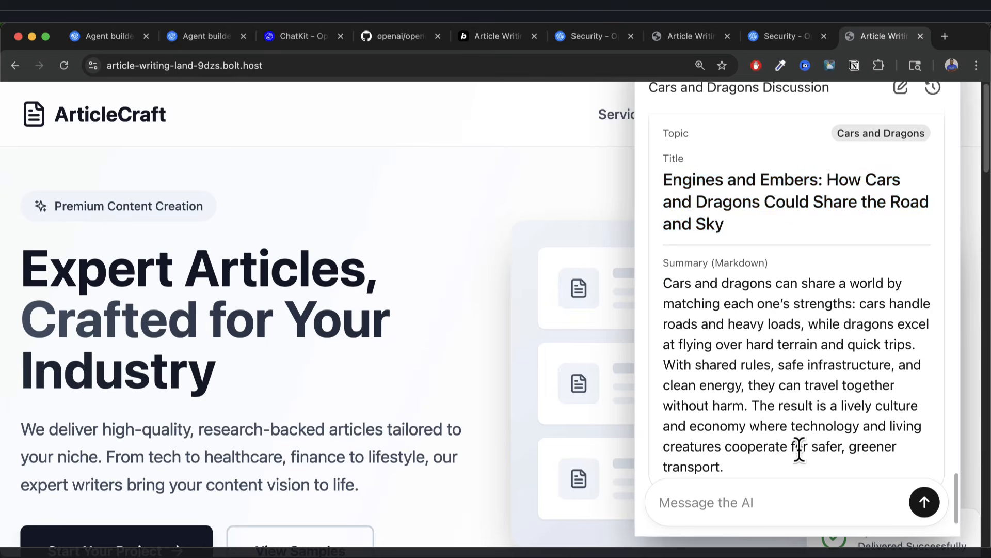
scroll(800, 449, "down", 2)
key("super+minus")
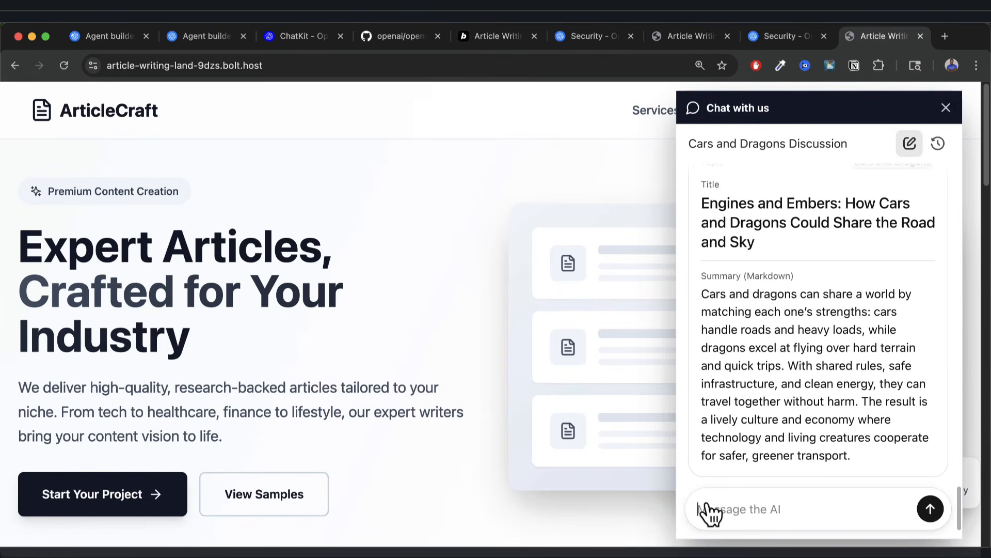
Start a new chat, check the history lists both conversations, then pan the workflow to Format Agent.
left_click(910, 143)
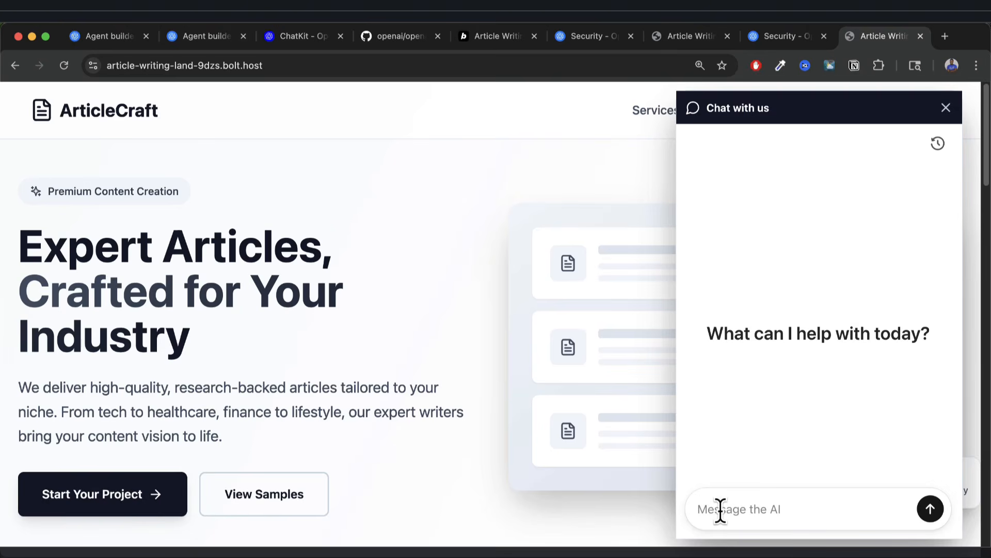
left_click(937, 143)
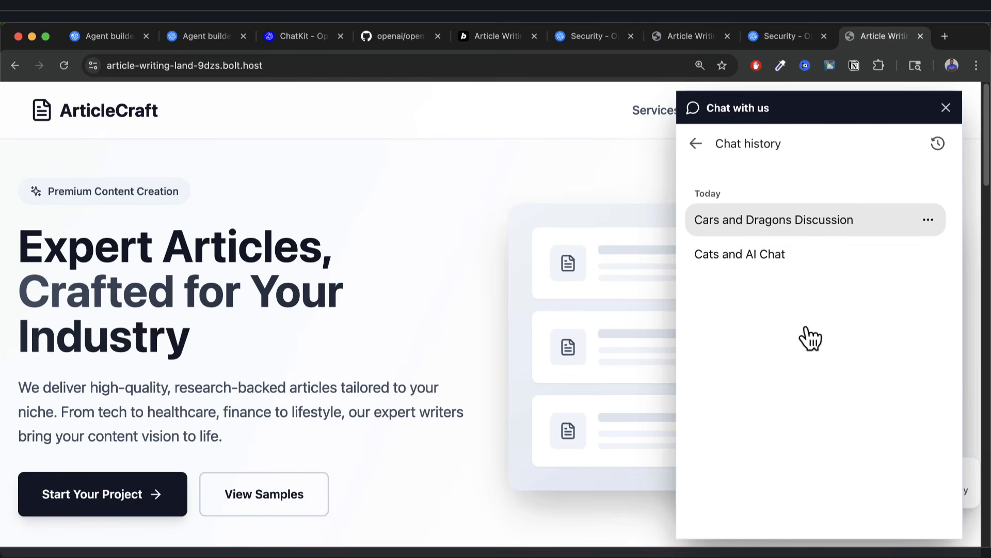
key("super+2")
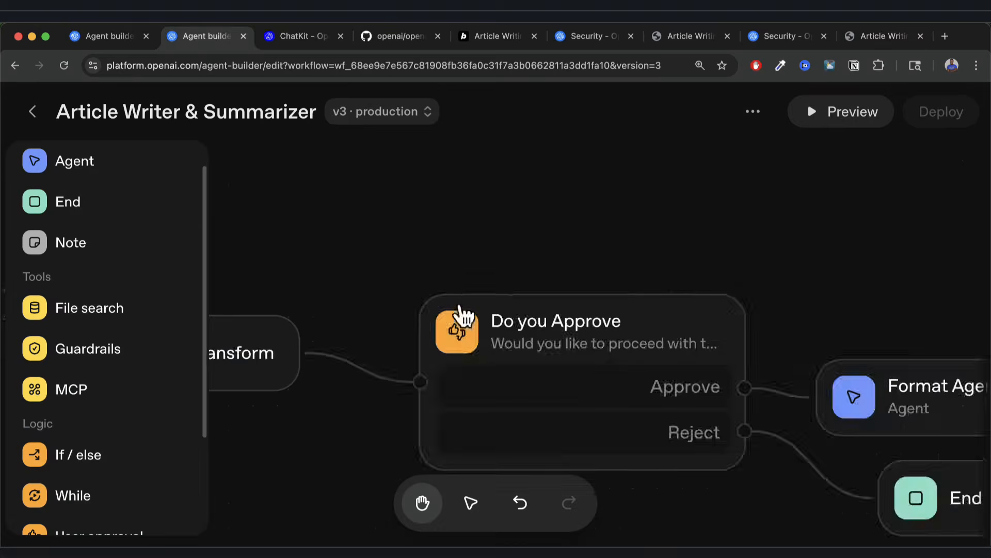
left_click_drag(498, 248, 675, 252)
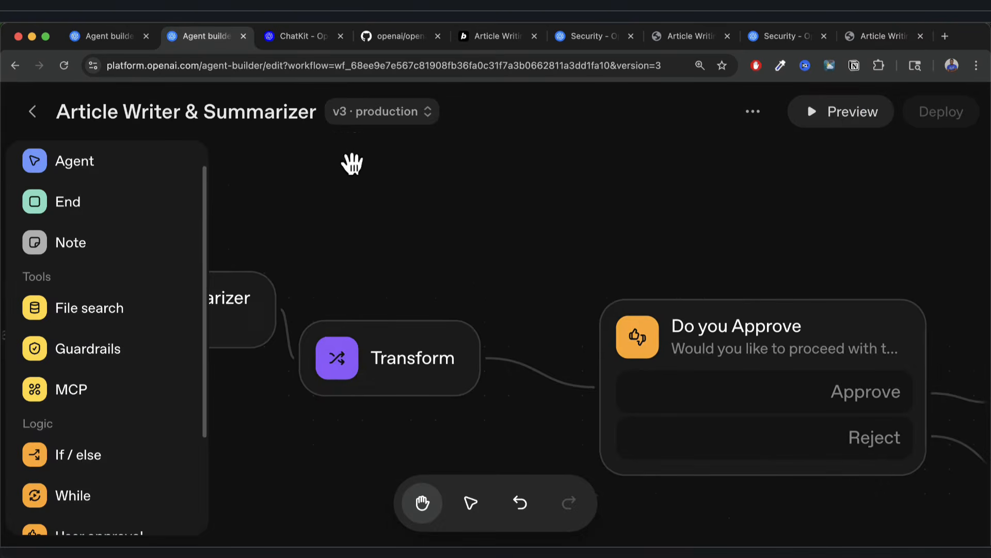
left_click_drag(602, 255, 382, 240)
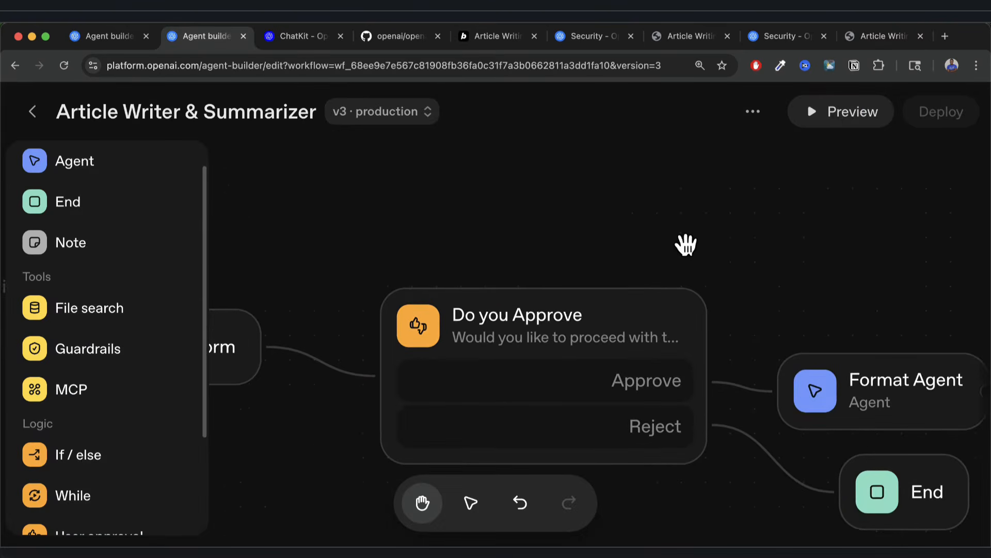
left_click_drag(686, 243, 693, 194)
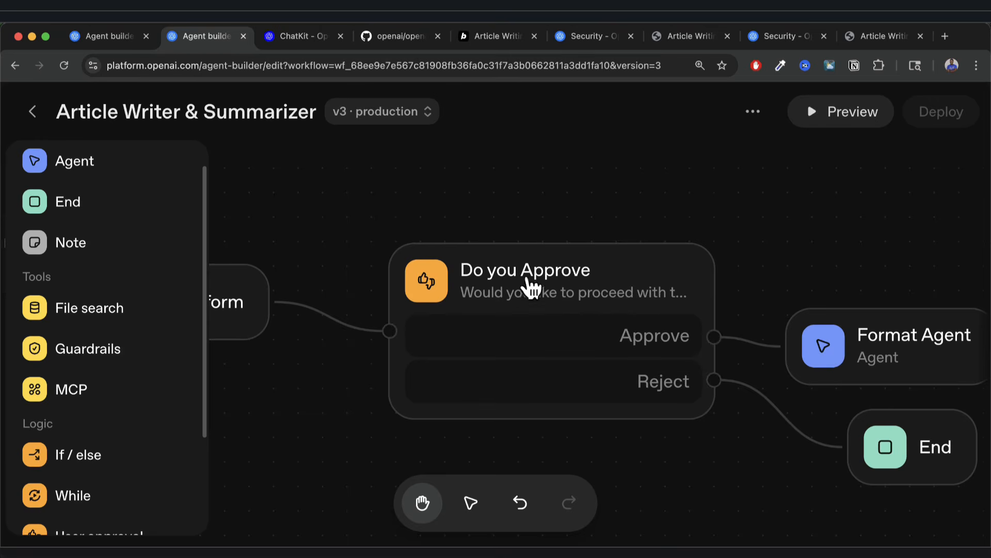
Replace {{input.result}} in the 'Do you Approve' step's message with '?'.
left_click(535, 299)
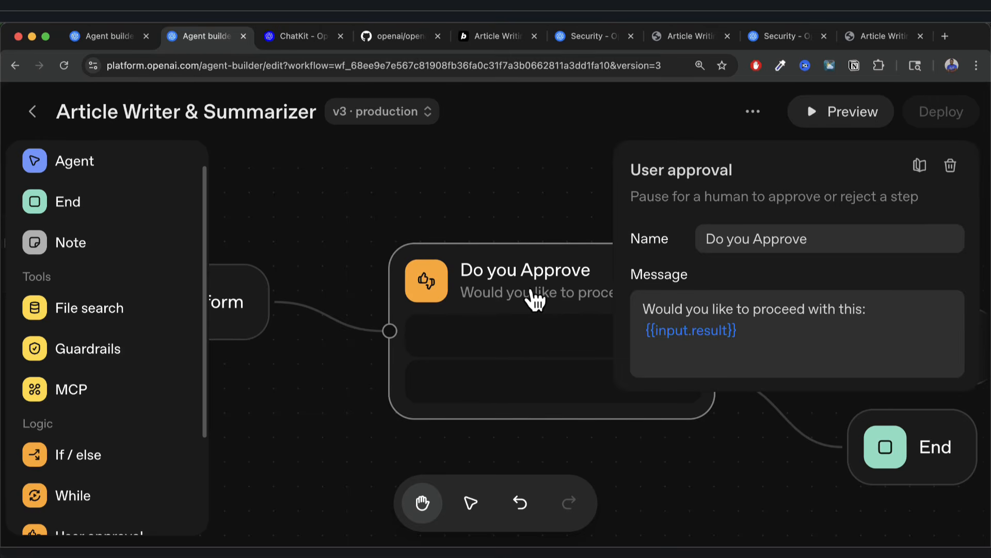
left_click(693, 325)
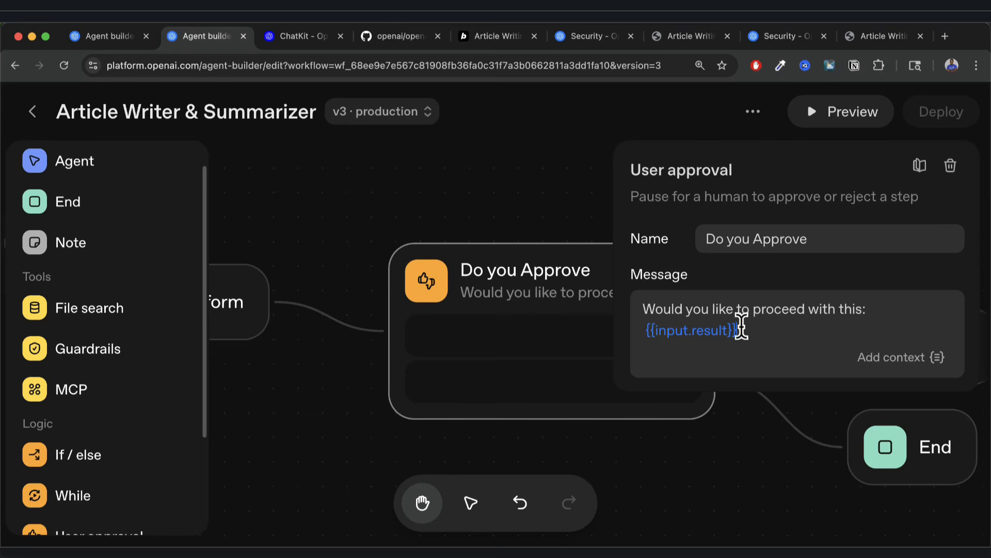
left_click_drag(740, 328, 669, 317)
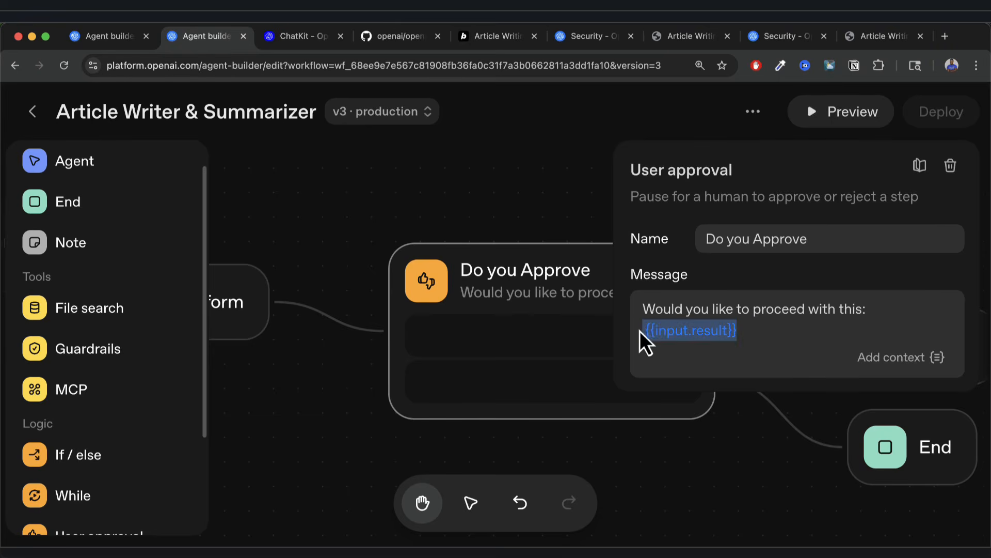
key("BackSpace")
key("BackSpace")
key("BackSpace")
key("BackSpace")
key("BackSpace")
key("BackSpace")
key("BackSpace")
key("BackSpace")
key("BackSpace")
key("BackSpace")
key("BackSpace")
key("BackSpace")
type("?")
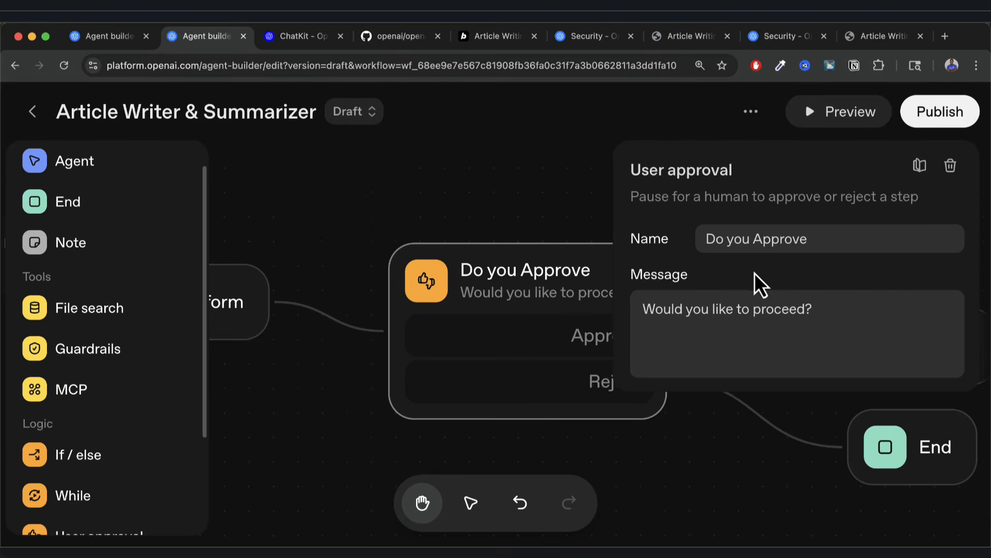
left_click(584, 191)
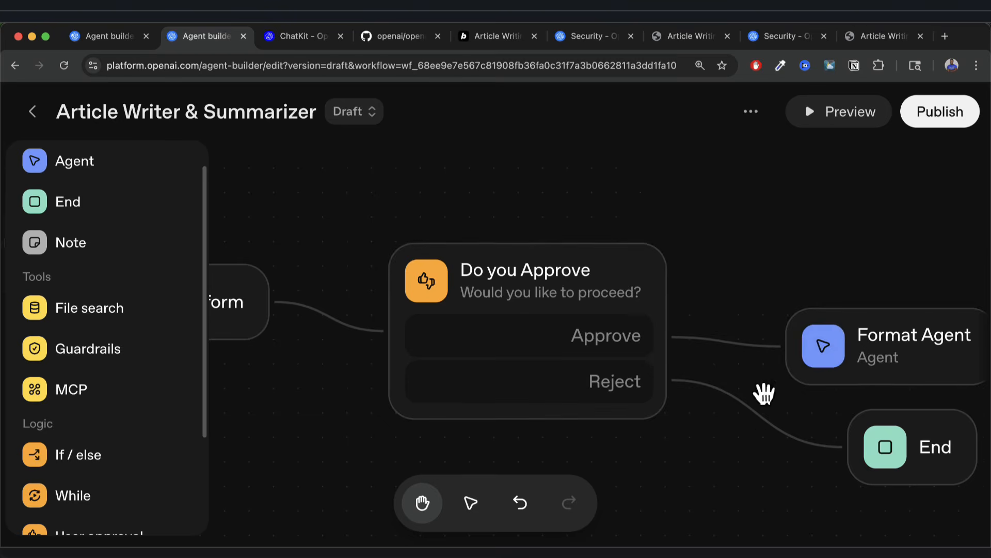
left_click_drag(739, 449, 648, 451)
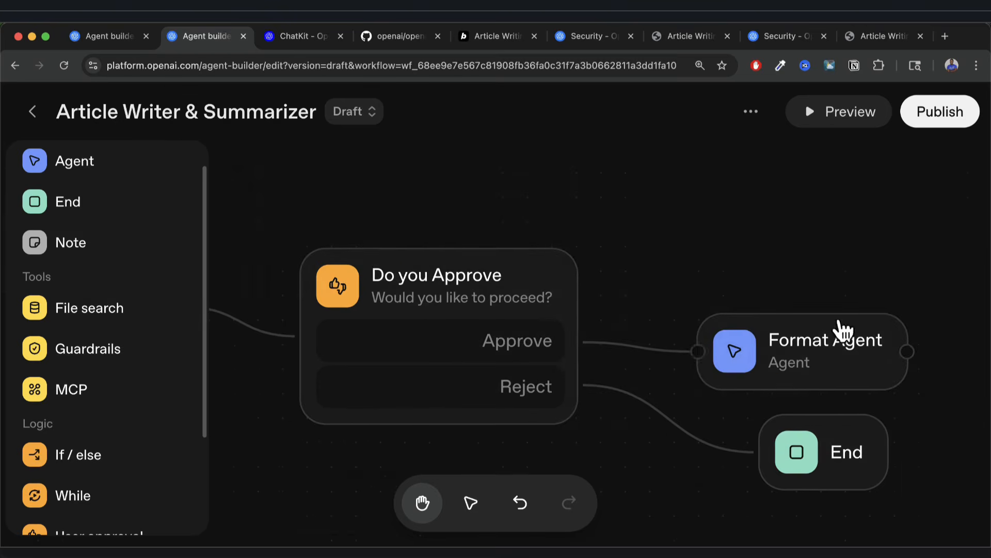
Publish the edited workflow to production and keep it on v4 · production.
left_click(954, 135)
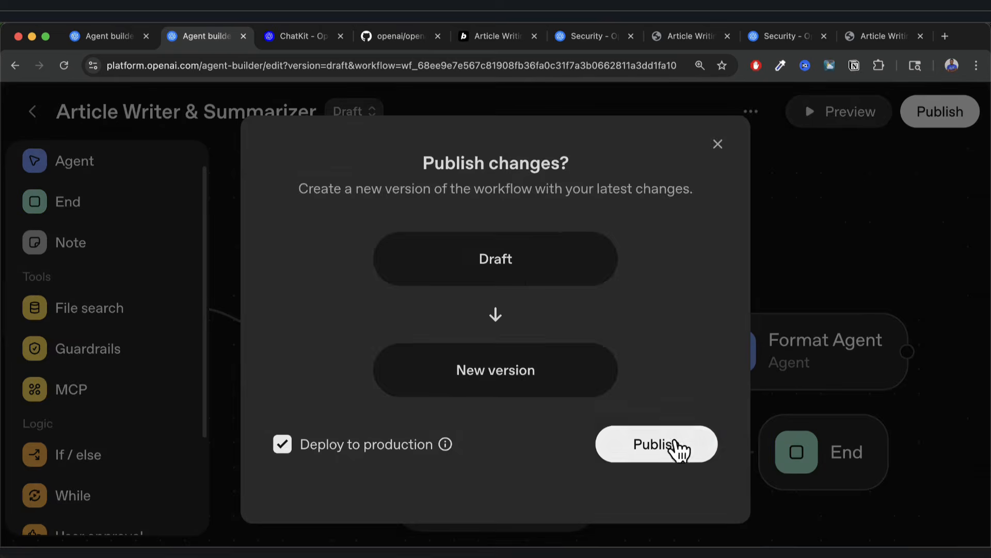
left_click(681, 447)
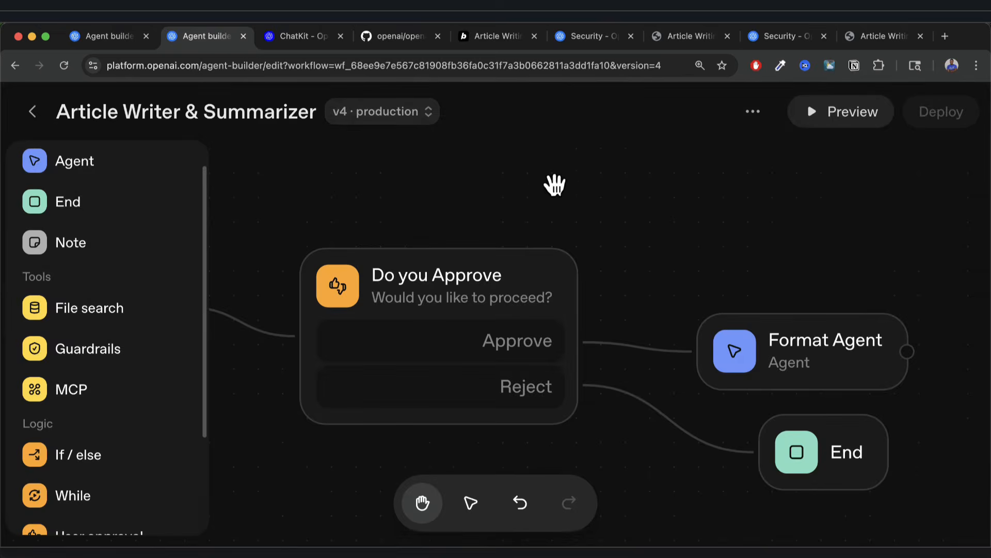
left_click(428, 114)
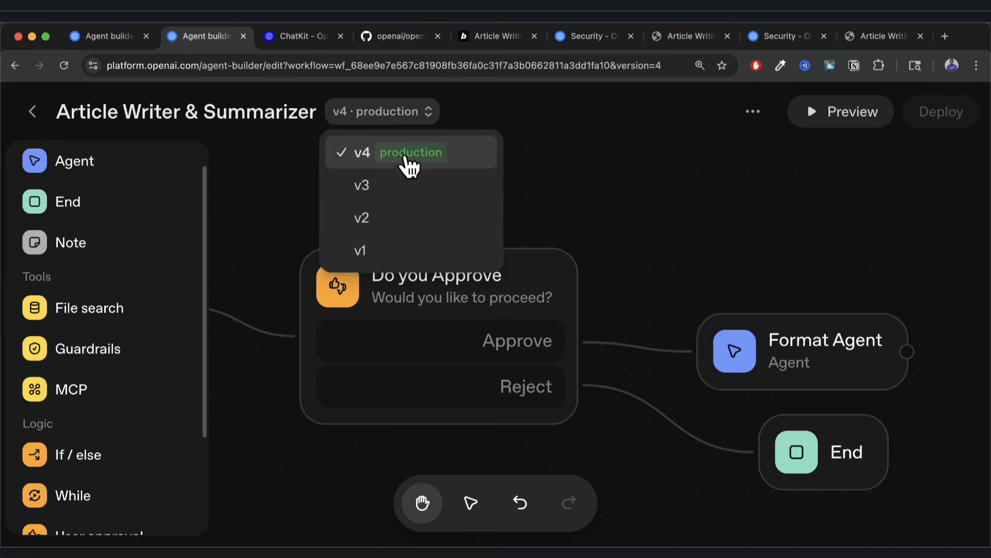
left_click(448, 165)
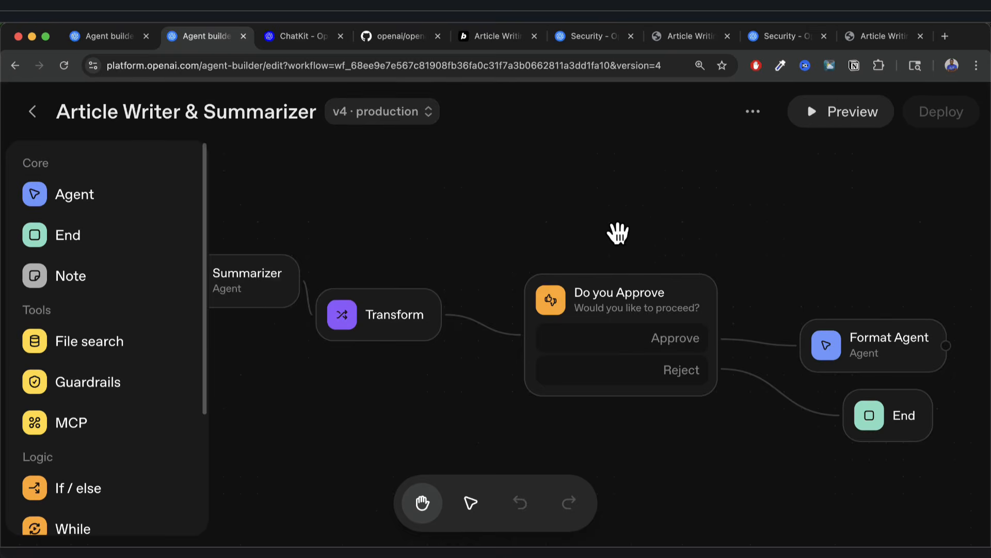
left_click(878, 35)
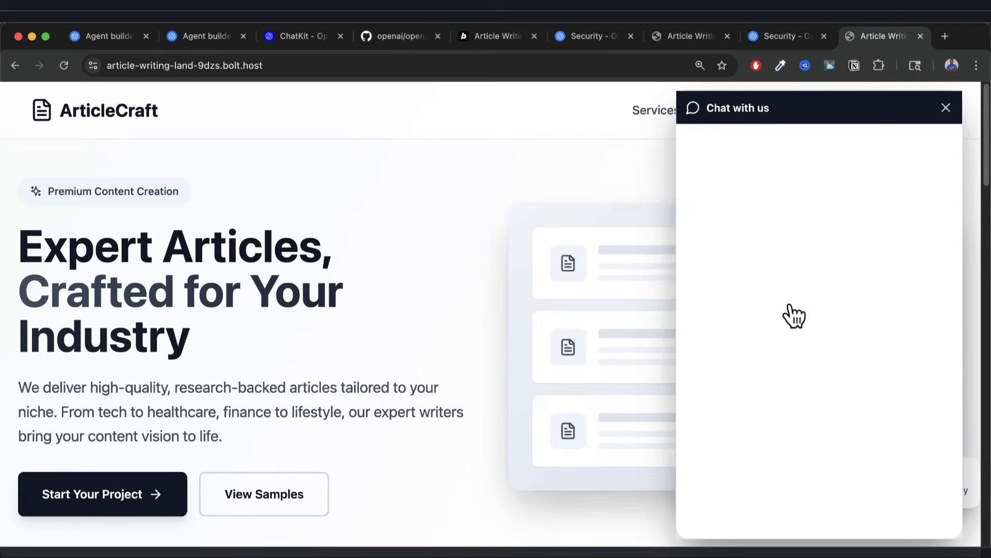
Reopen the chat panel, send 'write an article on Mars', and wait for the approval prompt.
left_click(945, 108)
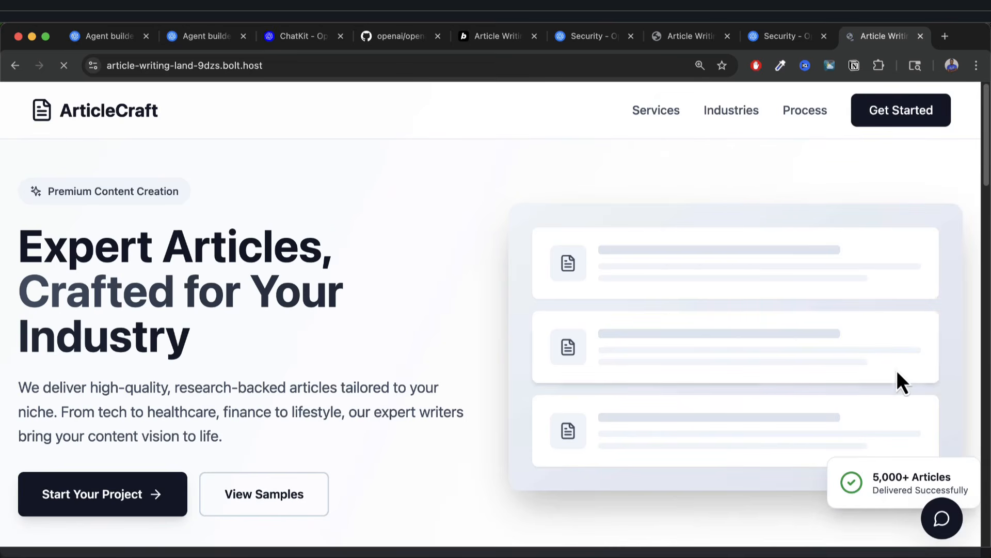
left_click(943, 518)
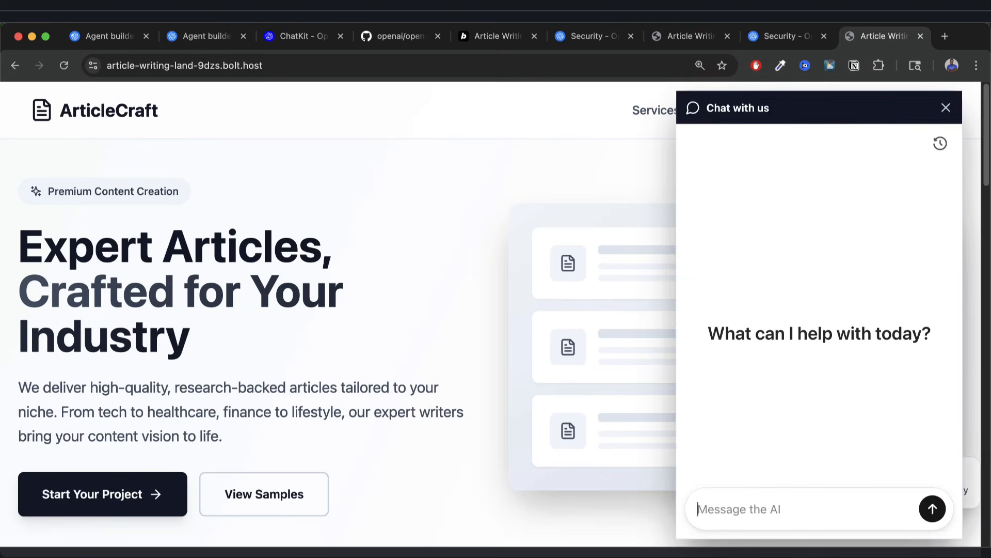
type("w")
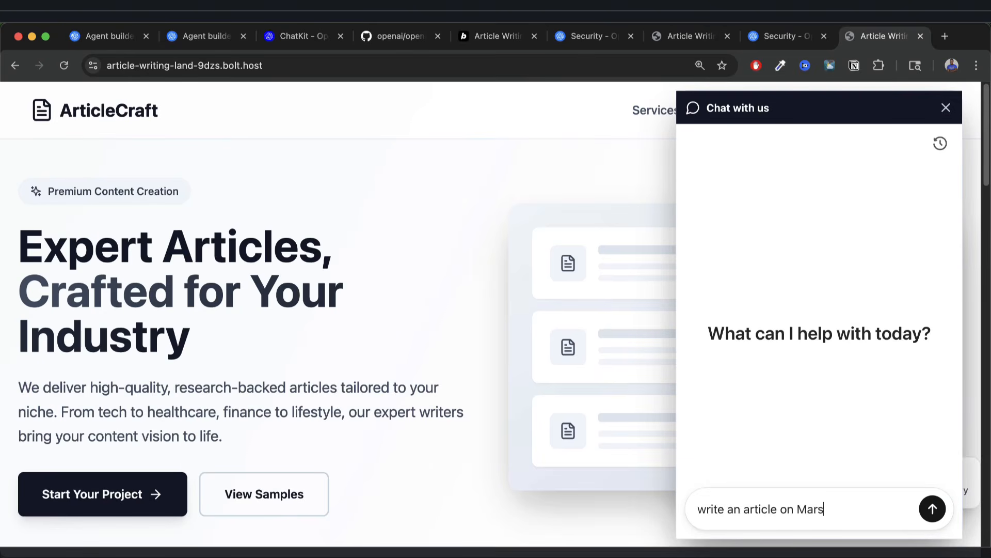
type("rite an article on Mars")
key("Return")
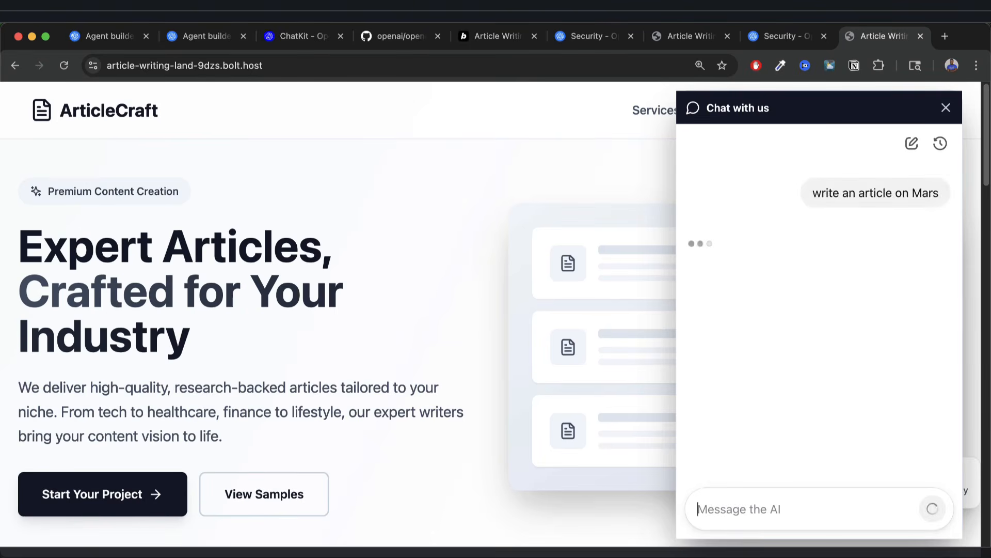
key("super+equal")
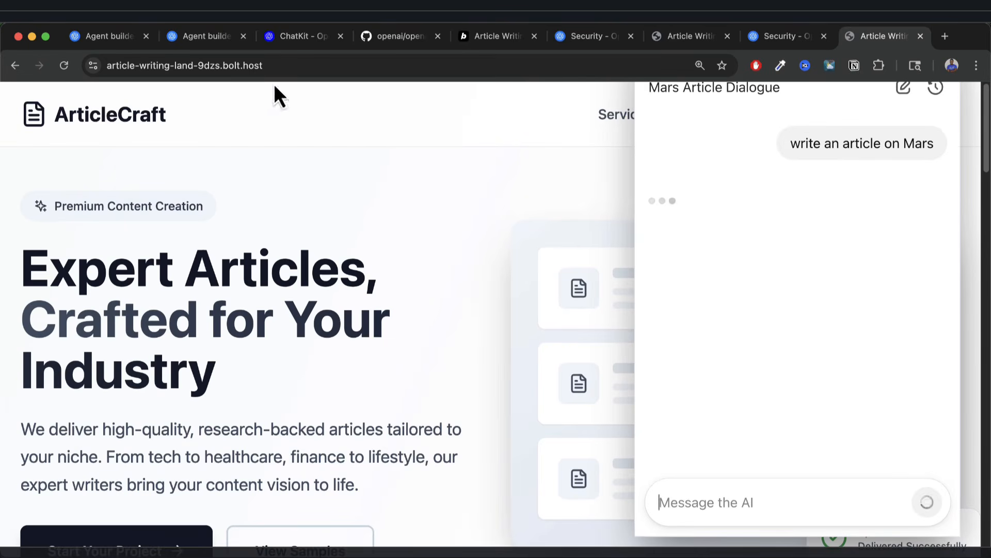
left_click(219, 38)
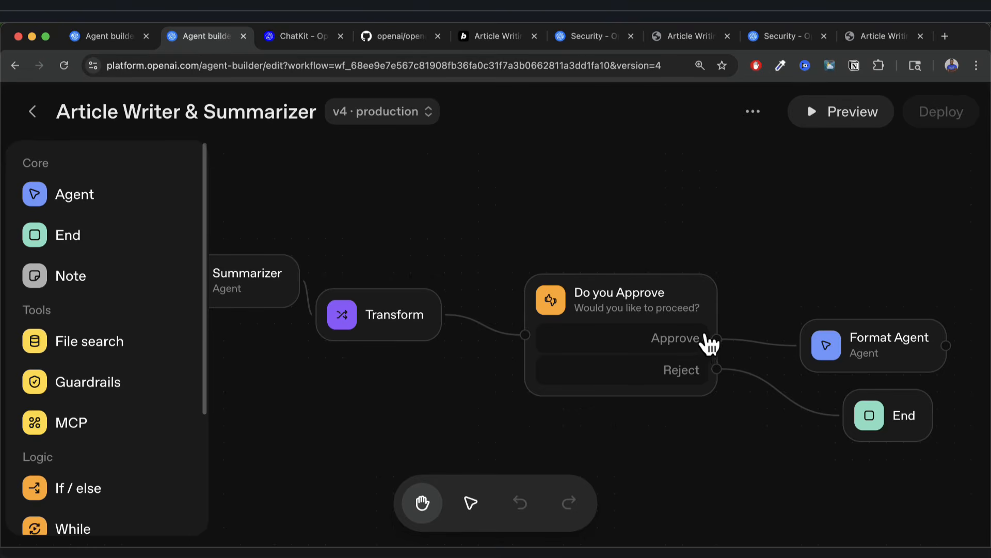
left_click(873, 36)
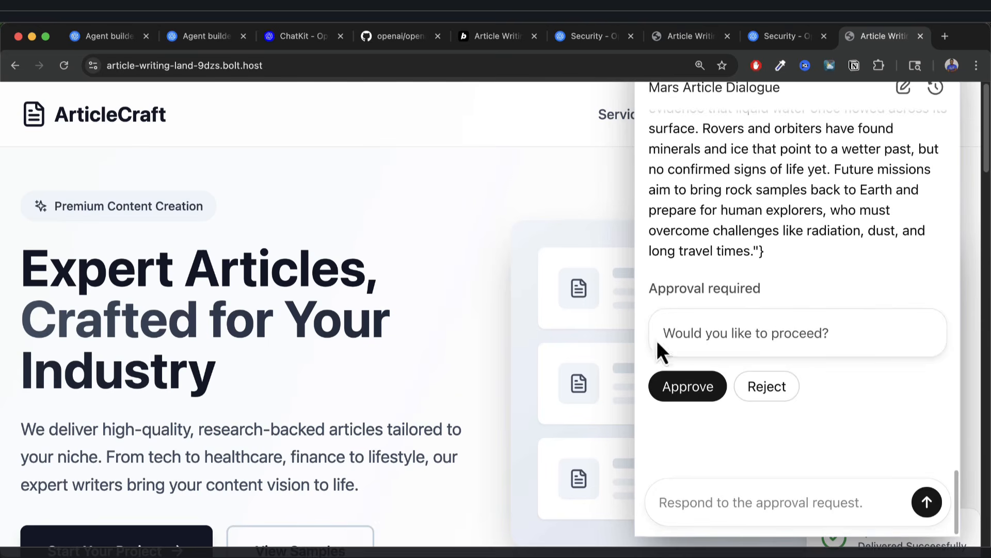
Approve the Mars draft and read its Article details card.
left_click(705, 387)
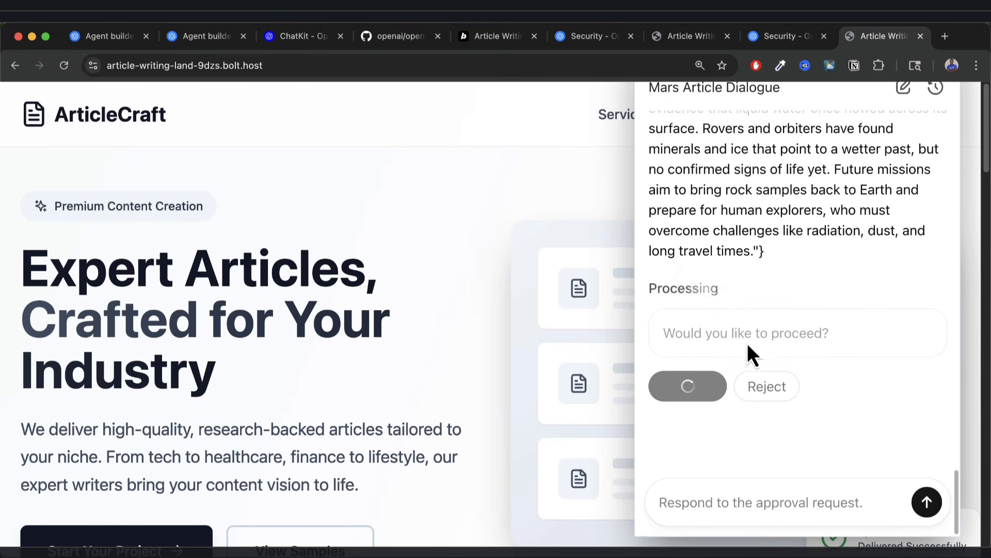
scroll(728, 340, "down", 2)
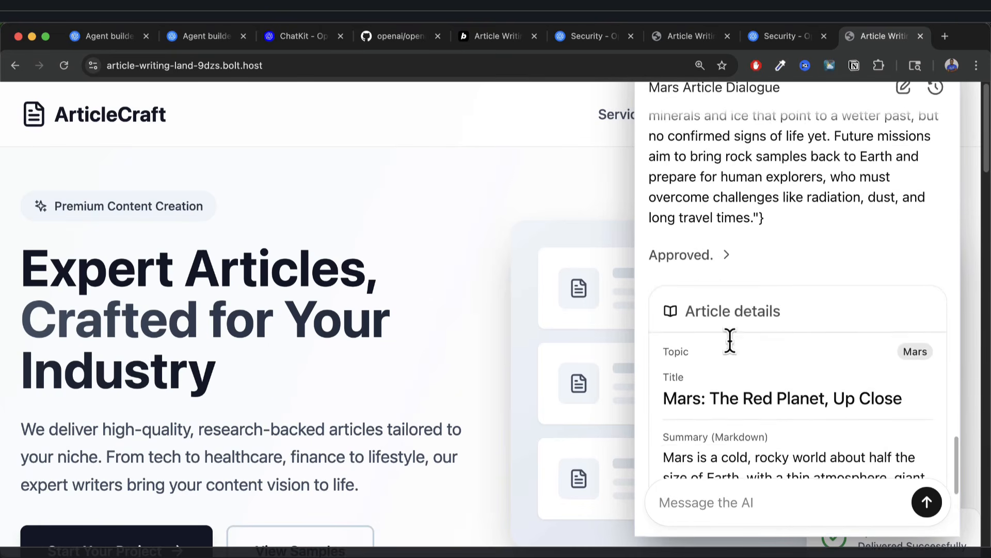
left_click_drag(719, 396, 892, 396)
scroll(807, 436, "down", 5)
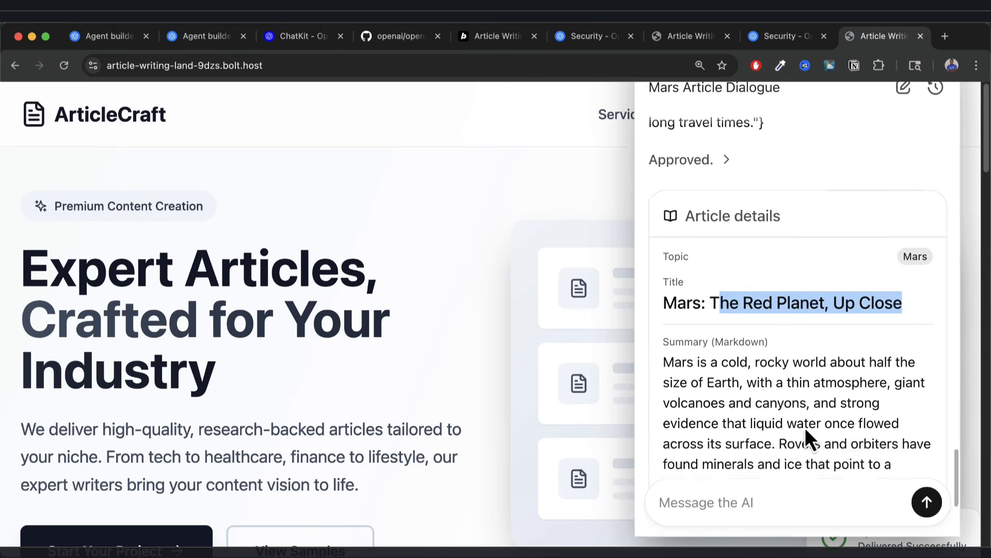
left_click_drag(674, 294, 756, 413)
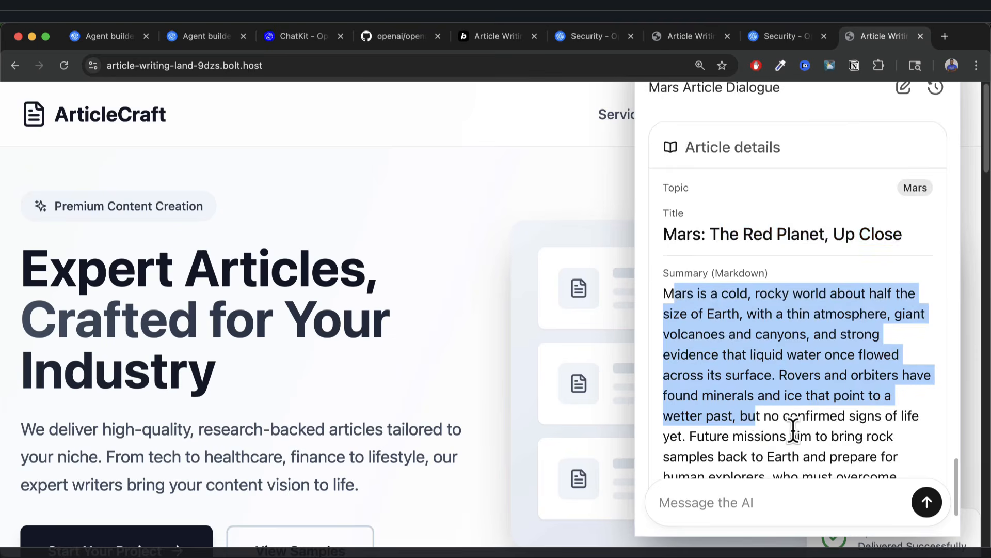
scroll(792, 432, "down", 3)
scroll(792, 365, "up", 10)
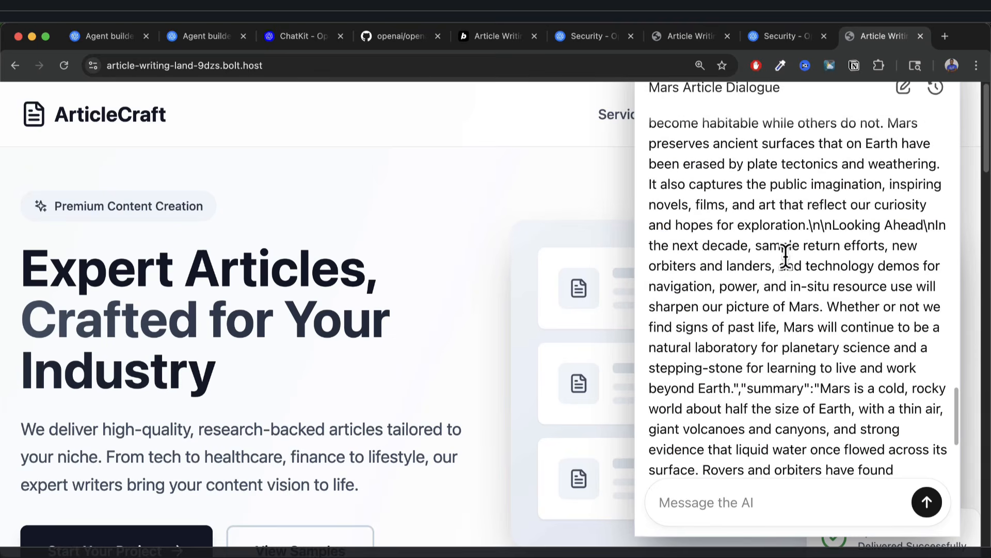
key("super+minus")
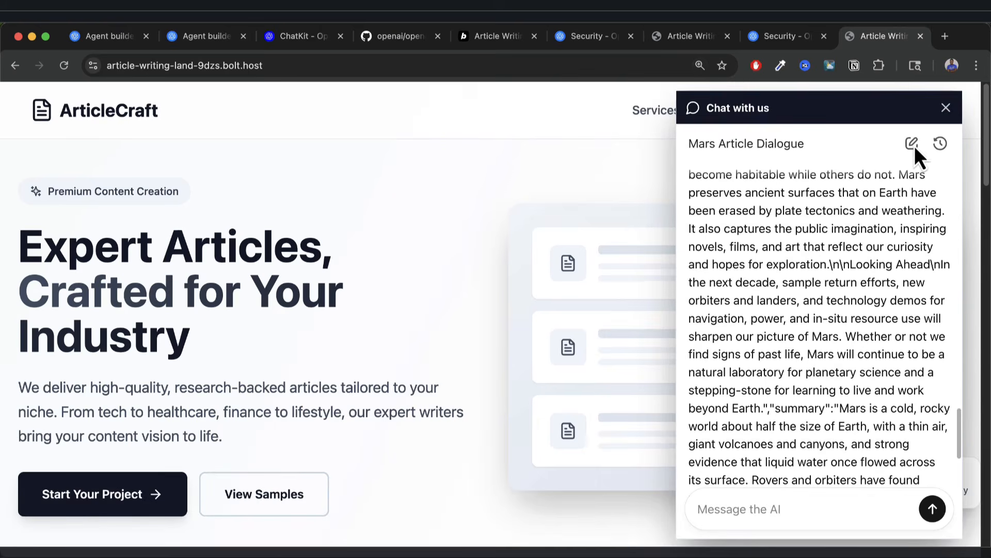
Start a new empty chat from the history list, close the panel, and return to Agent Builder.
left_click(941, 145)
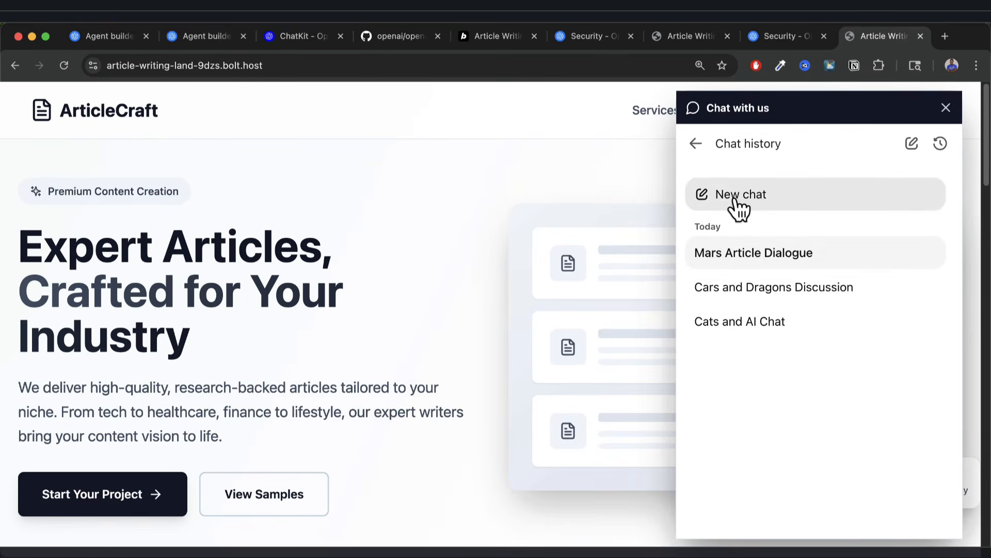
left_click(737, 200)
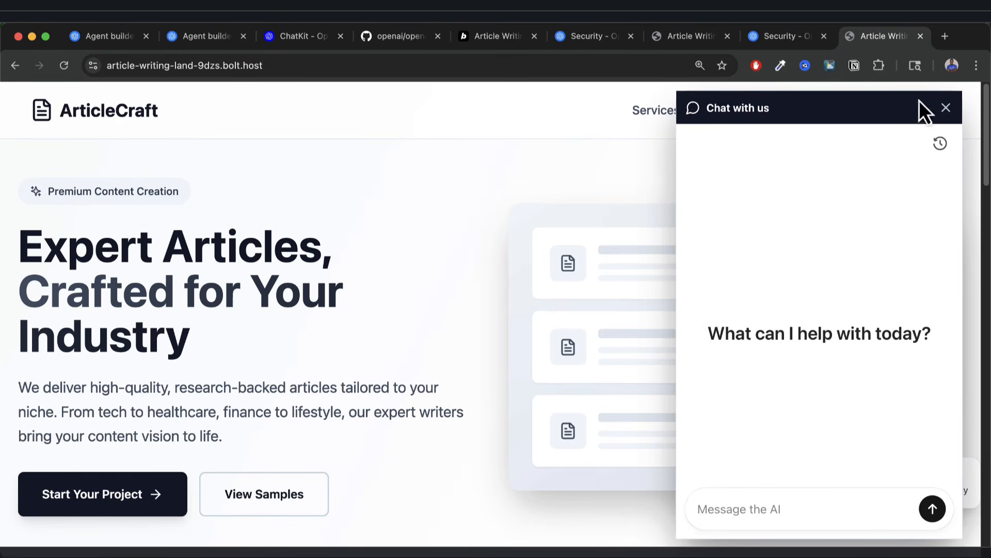
left_click(946, 108)
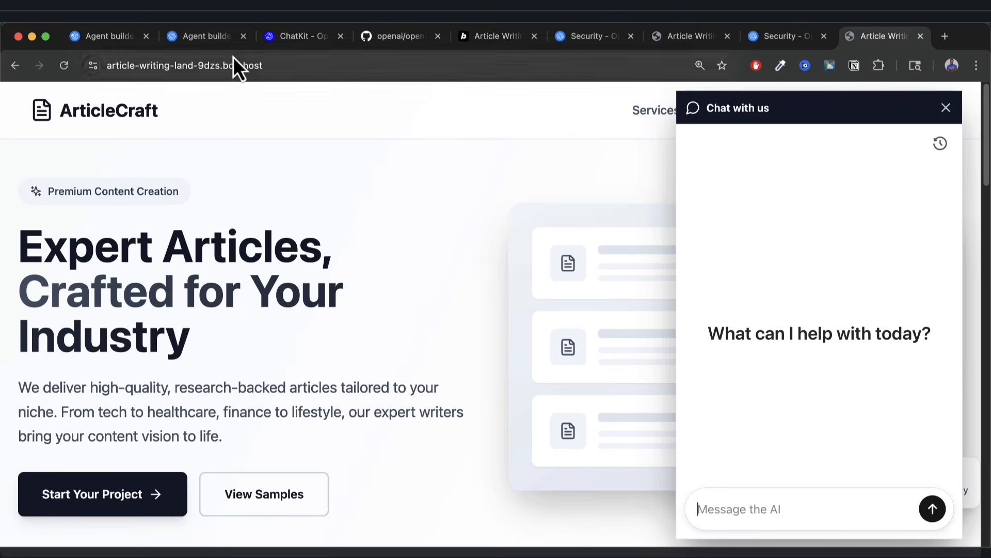
left_click(212, 37)
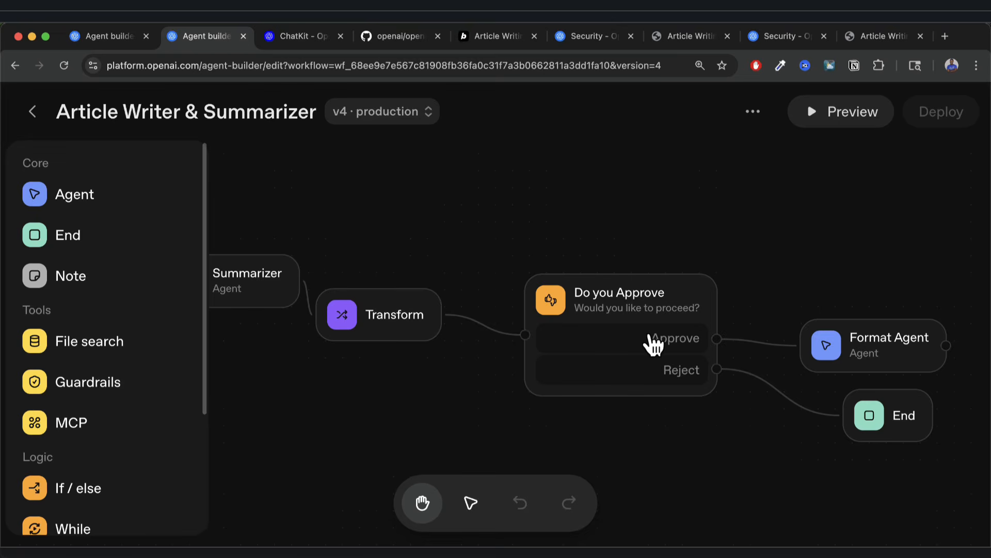
left_click_drag(568, 235, 653, 263)
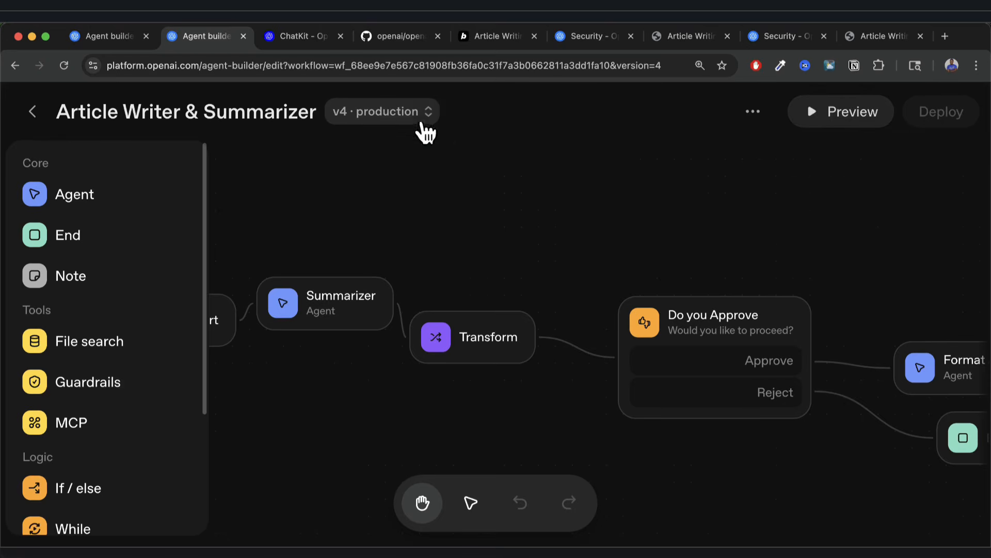
left_click(428, 112)
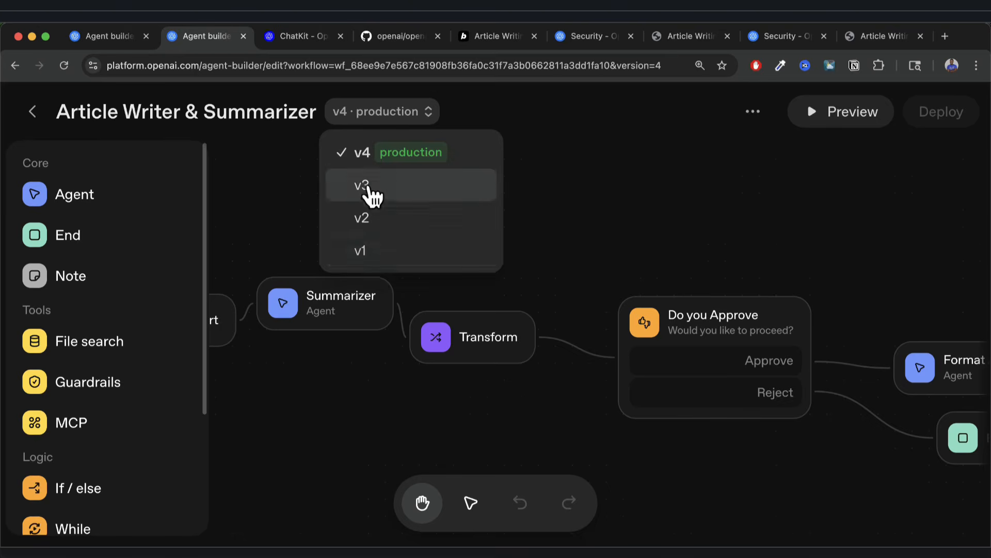
left_click(373, 192)
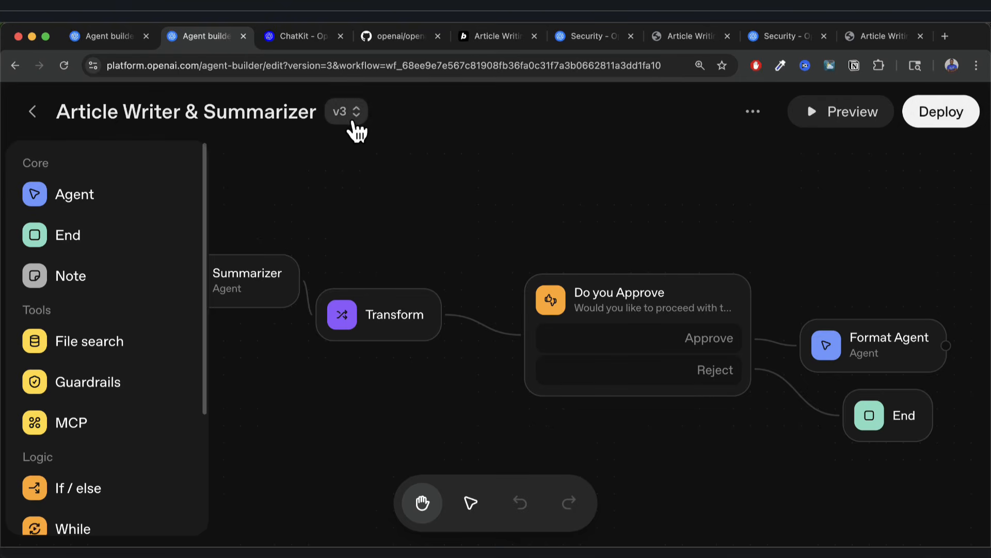
left_click(394, 112)
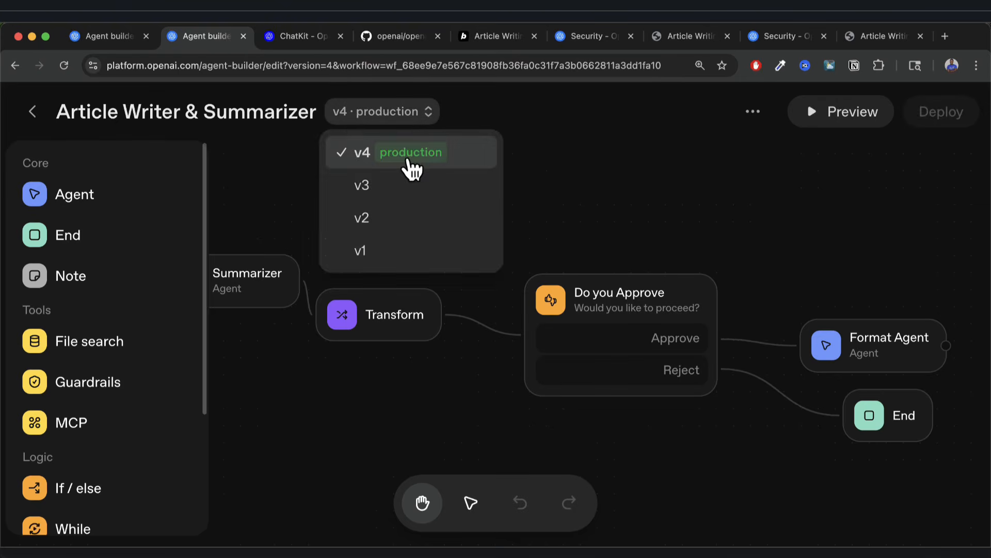
left_click(658, 241)
left_click(399, 119)
left_click(710, 246)
mouse_move(708, 243)
left_mouse_down()
mouse_move(624, 259)
mouse_move(696, 230)
left_mouse_up()
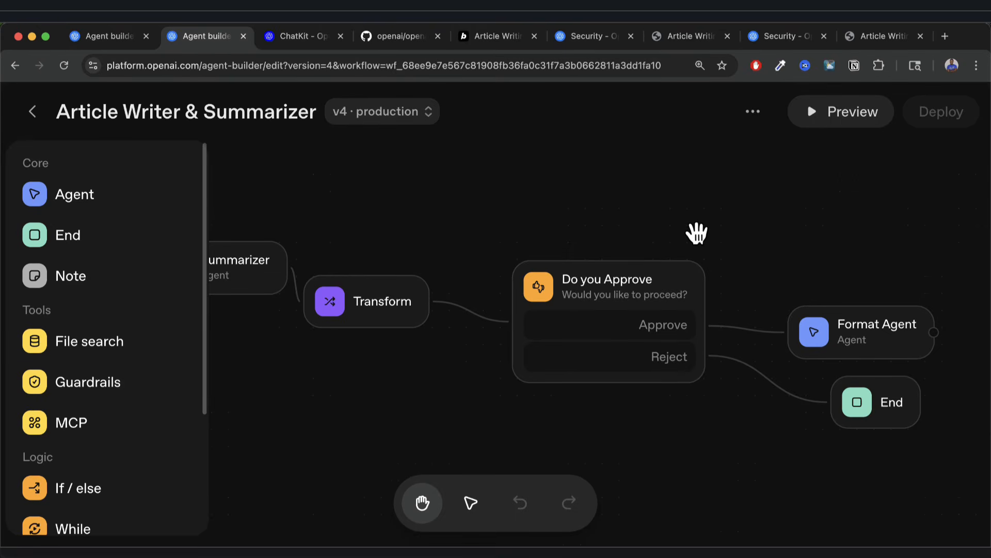
left_click_drag(588, 221, 758, 242)
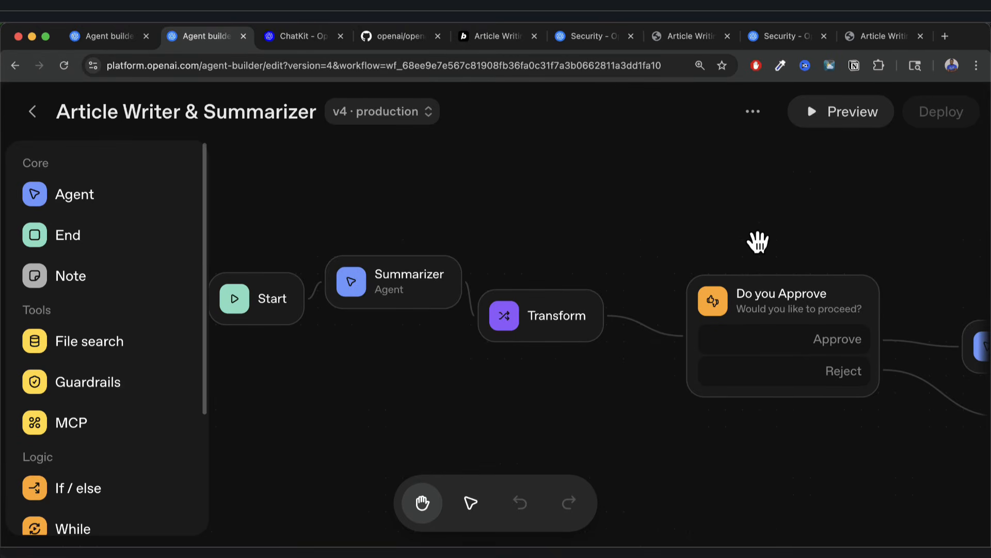
left_click(869, 35)
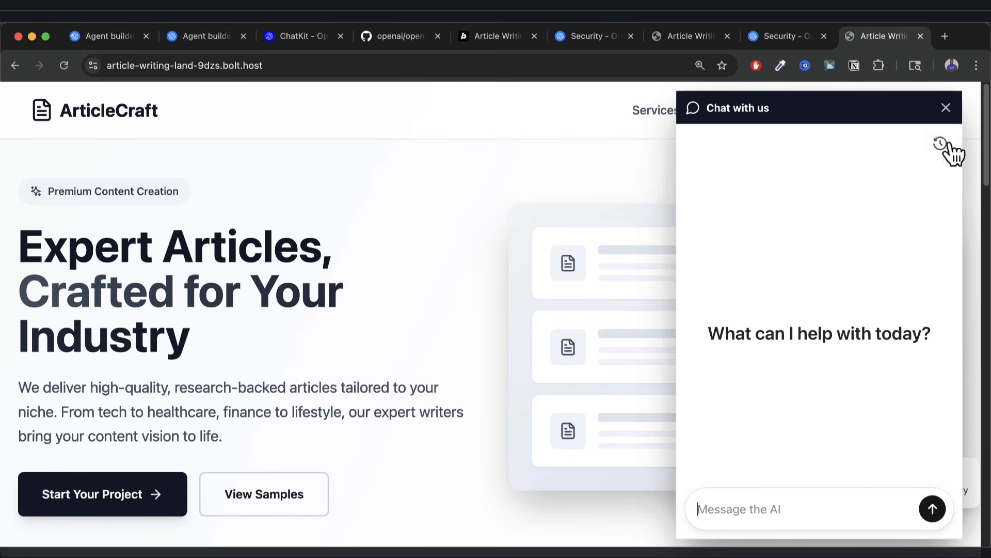
Close the ArticleCraft chat panel and reopen it from the launcher bubble as a blank chat.
left_click(946, 108)
left_click(943, 519)
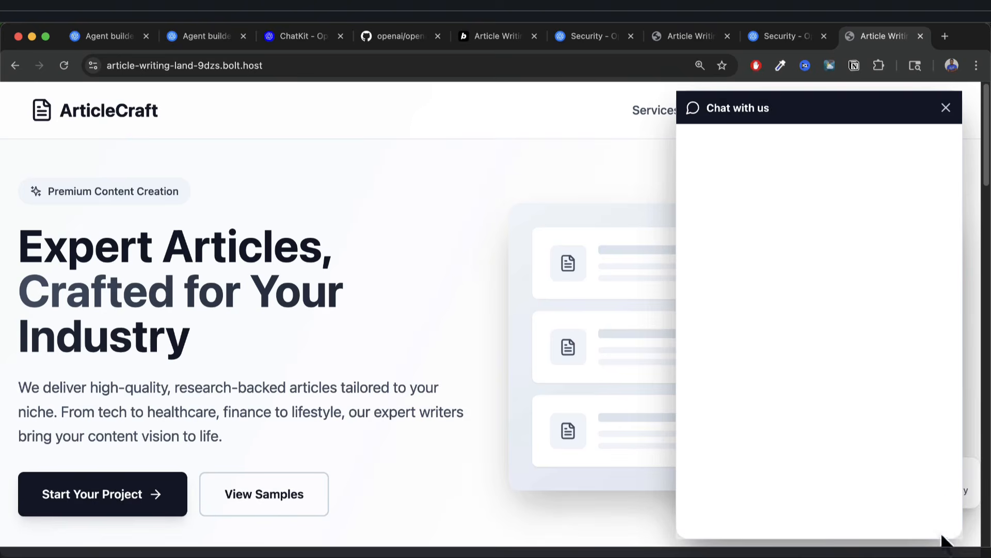